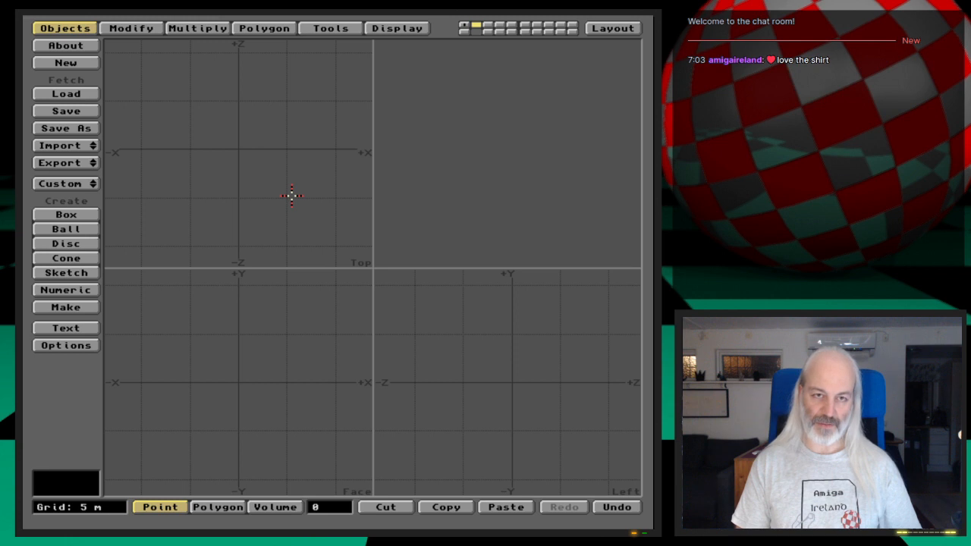
- Try to load the second-stage shuttle object into layer 2
key("l")
key("Down")
key("Down")
type("\\")
key("Return")
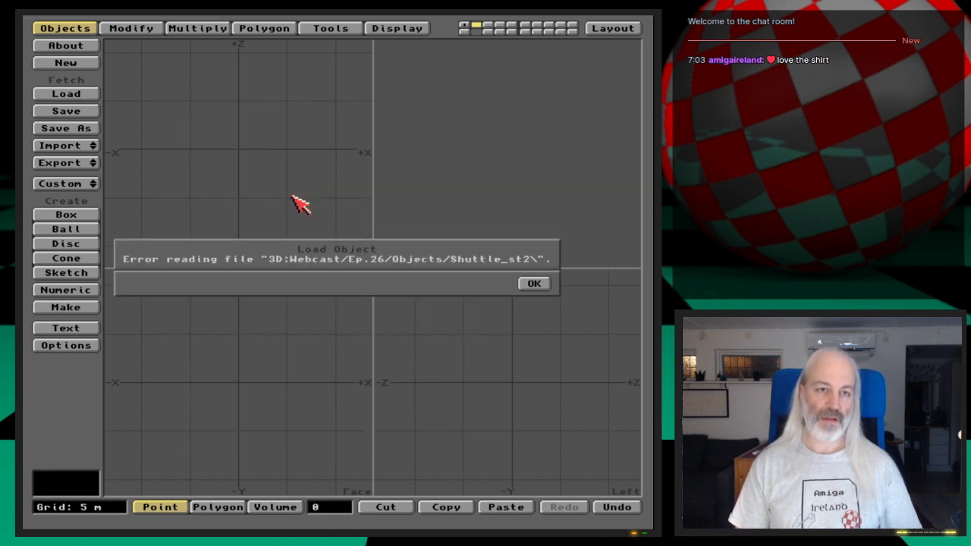
key("Return")
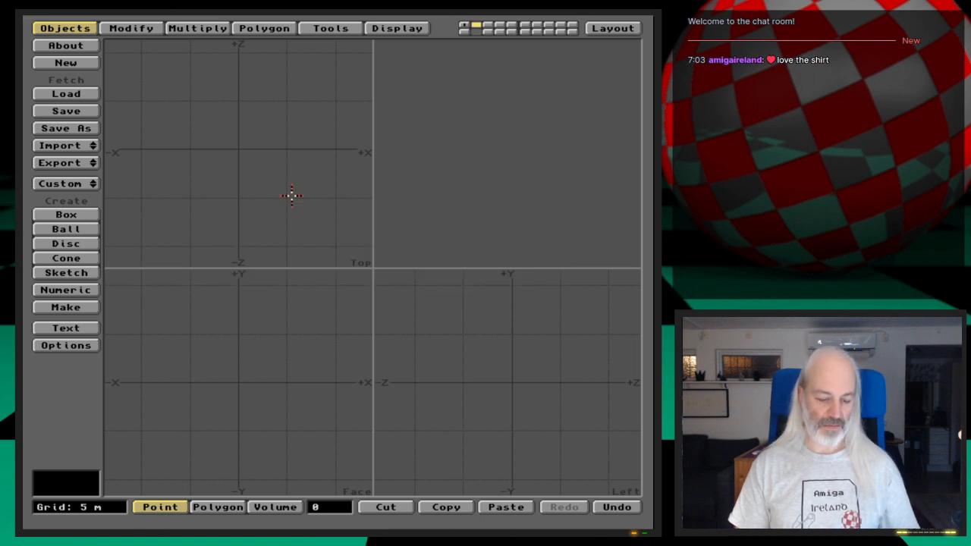
- Load the Shuttle_st2 object into layer 2
key("l")
key("Down")
key("Return")
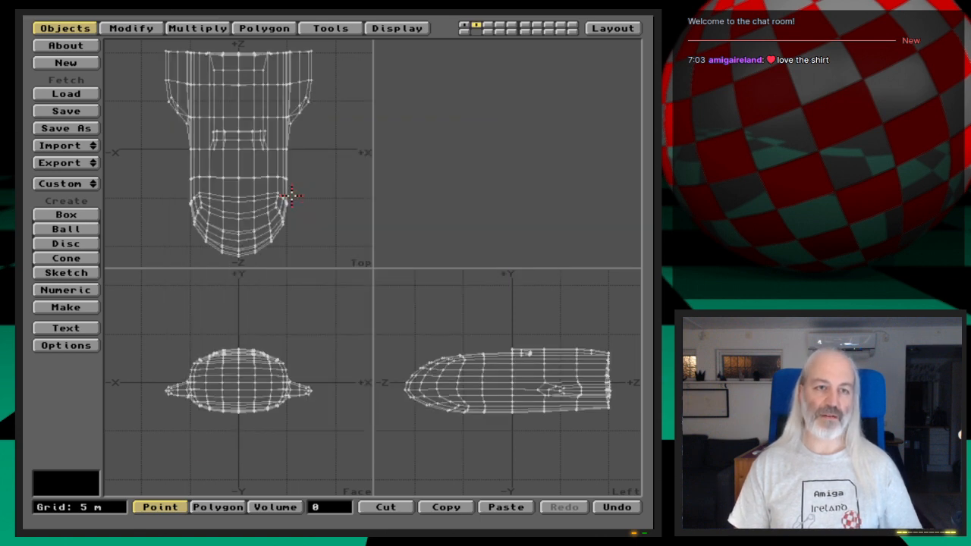
- Load the more finely subdivided shuttle object into layer 3 and inspect its hull from several angles in the preview
key("3")
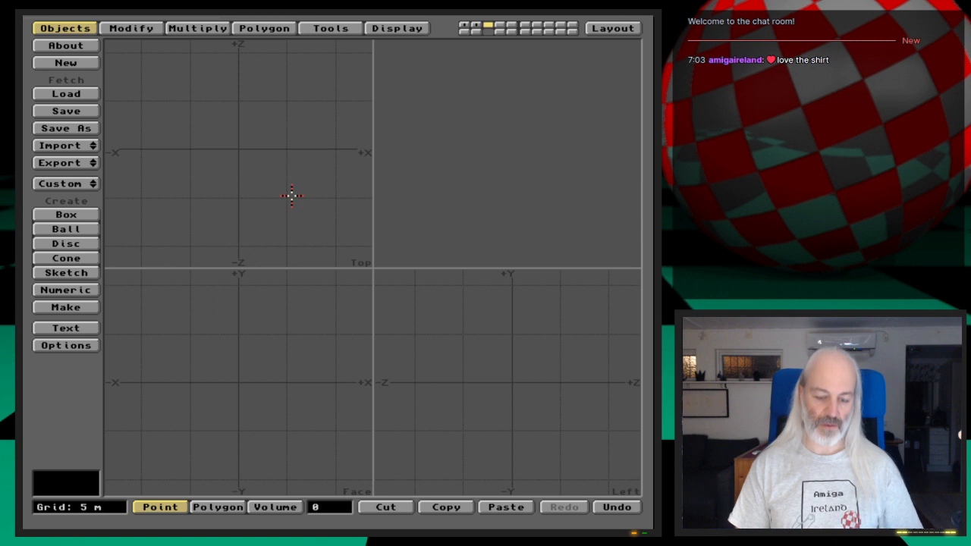
key("l")
key("Down")
key("Down")
key("Return")
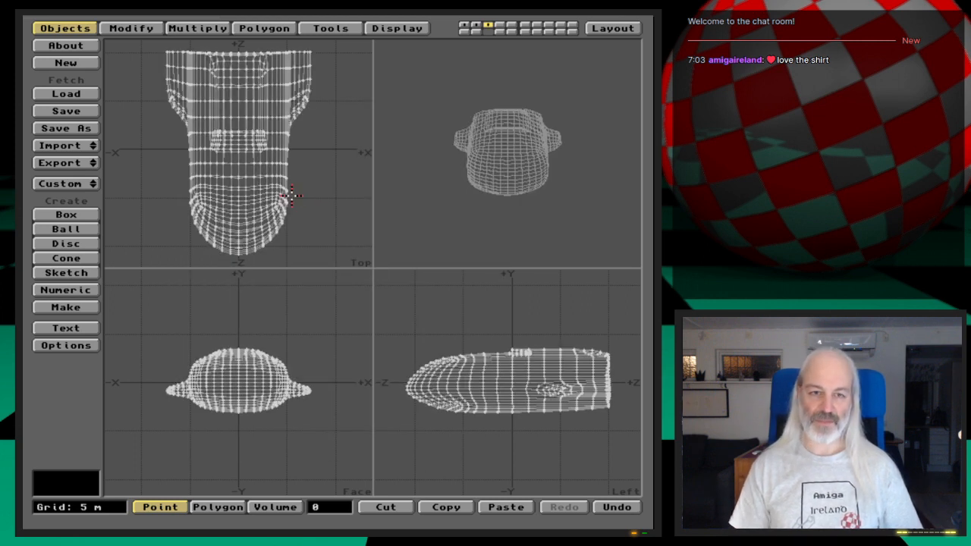
left_click_drag(537, 164, 482, 262)
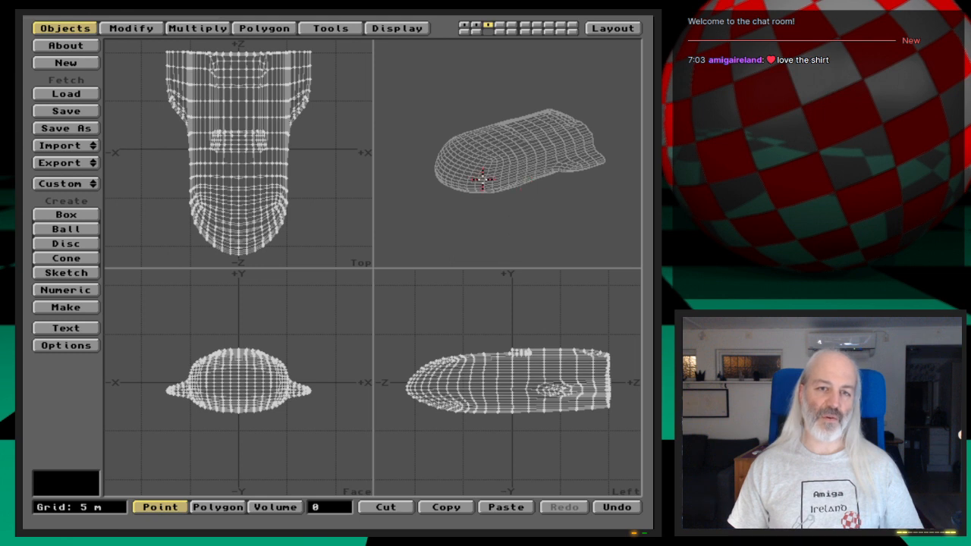
mouse_move(452, 171)
left_mouse_down()
mouse_move(462, 138)
mouse_move(546, 165)
mouse_move(510, 127)
mouse_move(494, 206)
mouse_move(456, 158)
left_mouse_up()
left_click_drag(525, 169, 557, 155)
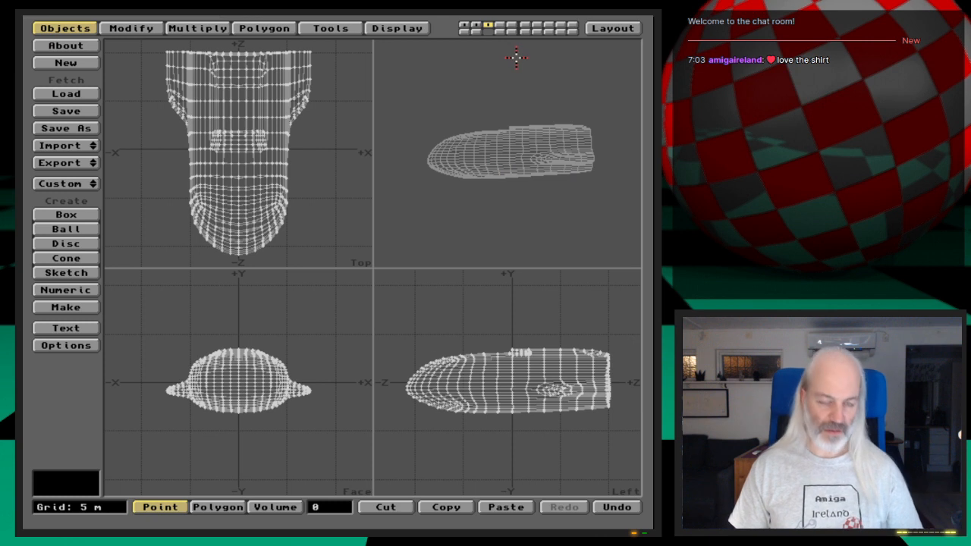
- In layer 1, move all points of the shuttle's nose about 3 m forward along negative Z, check the shape and deselect them
key("1")
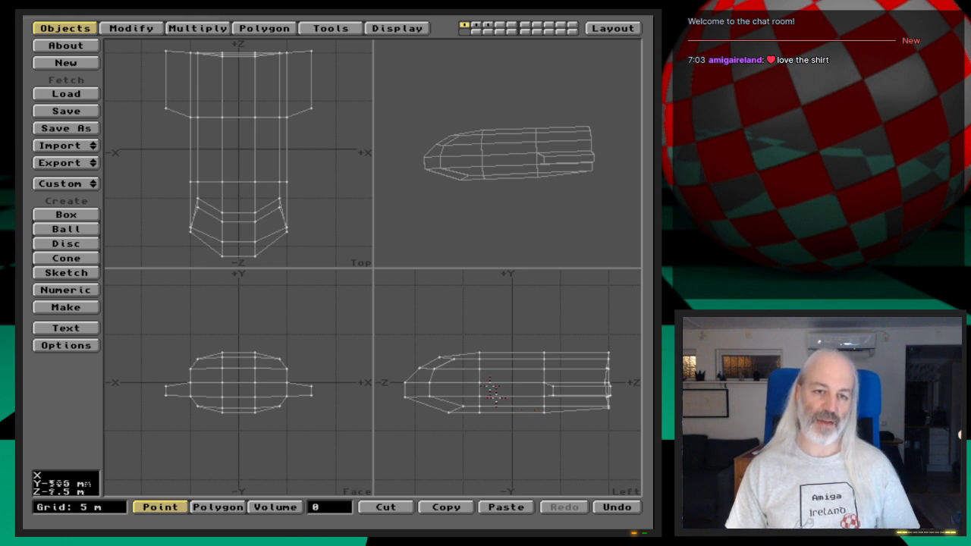
mouse_move(470, 341)
right_mouse_down()
mouse_move(471, 424)
mouse_move(391, 446)
mouse_move(429, 324)
mouse_move(471, 346)
right_mouse_up()
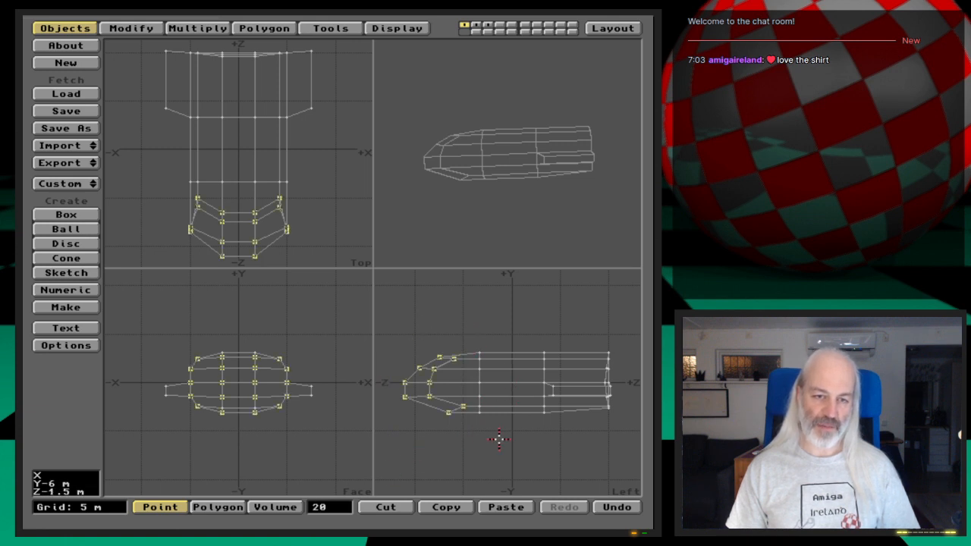
key("t")
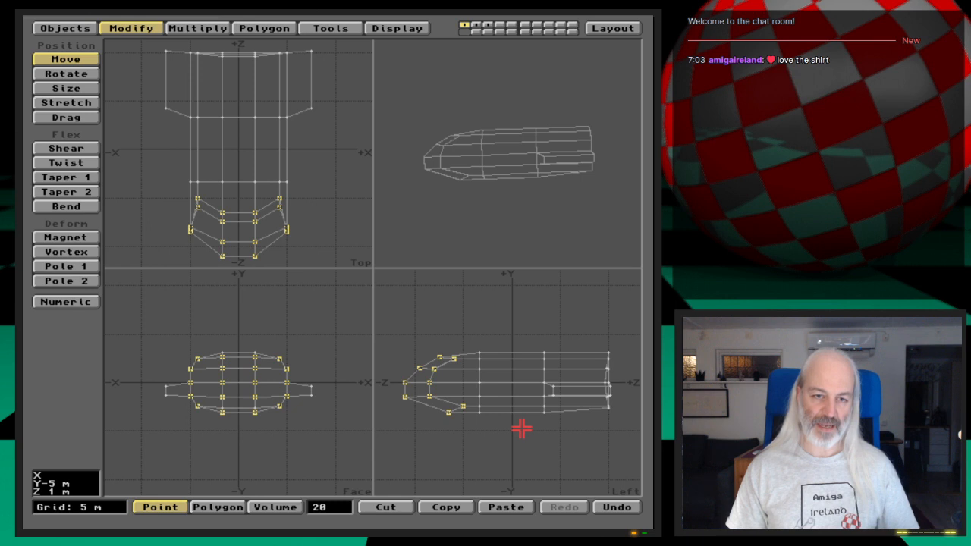
left_click_drag(520, 430, 491, 430)
key("space")
left_click_drag(481, 134, 589, 165)
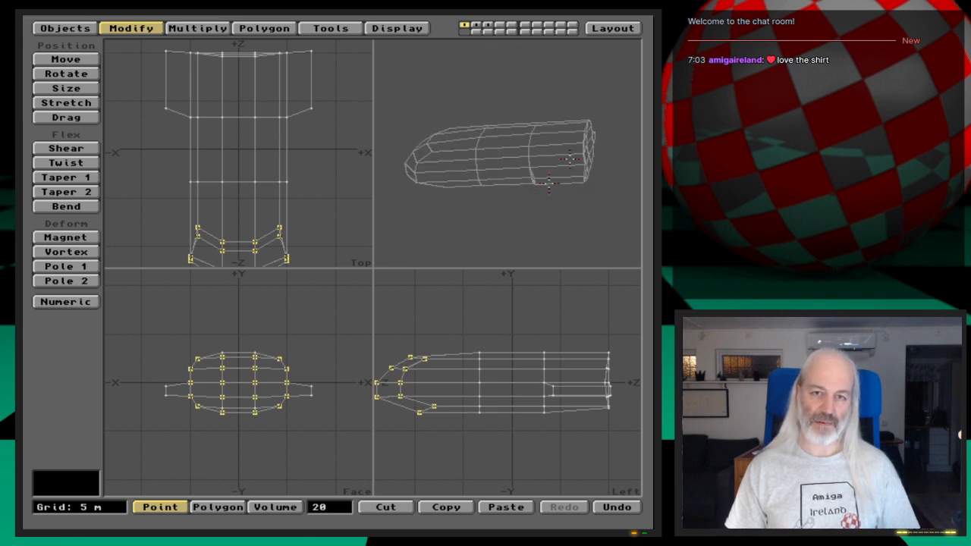
left_click_drag(534, 202, 538, 199)
left_click_drag(466, 210, 537, 201)
left_click(331, 508)
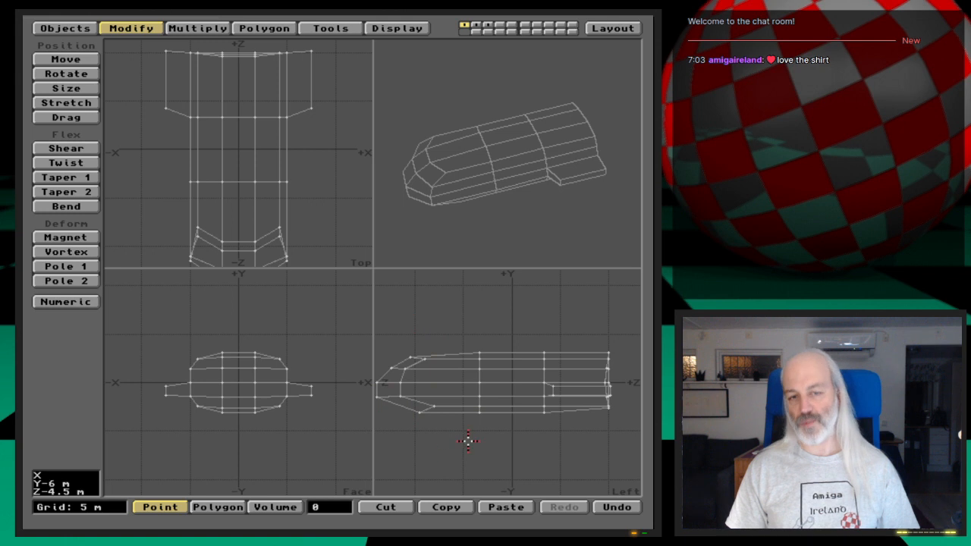
- Compare the low-detail hull with layer 2 and paste a copy of the layer 1 shuttle into layer 4
key("2")
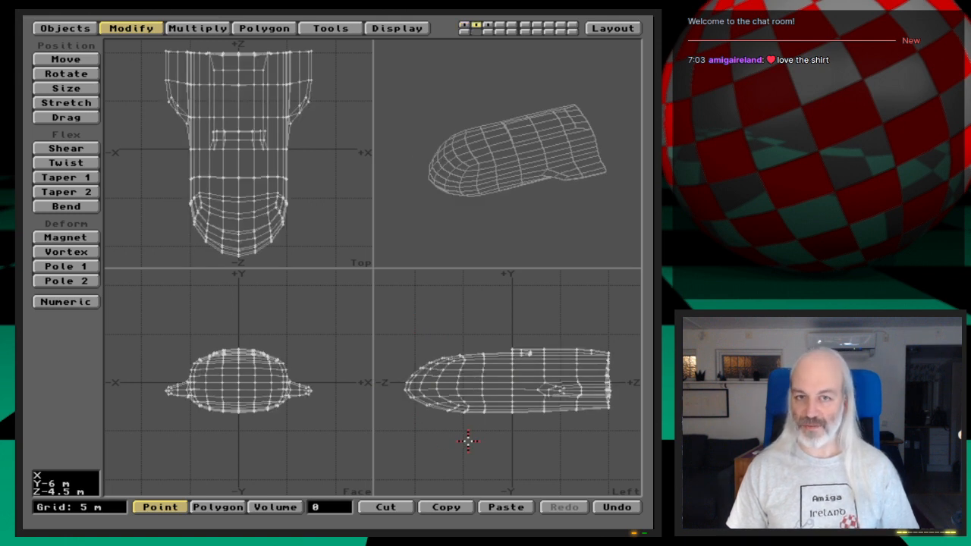
key("1")
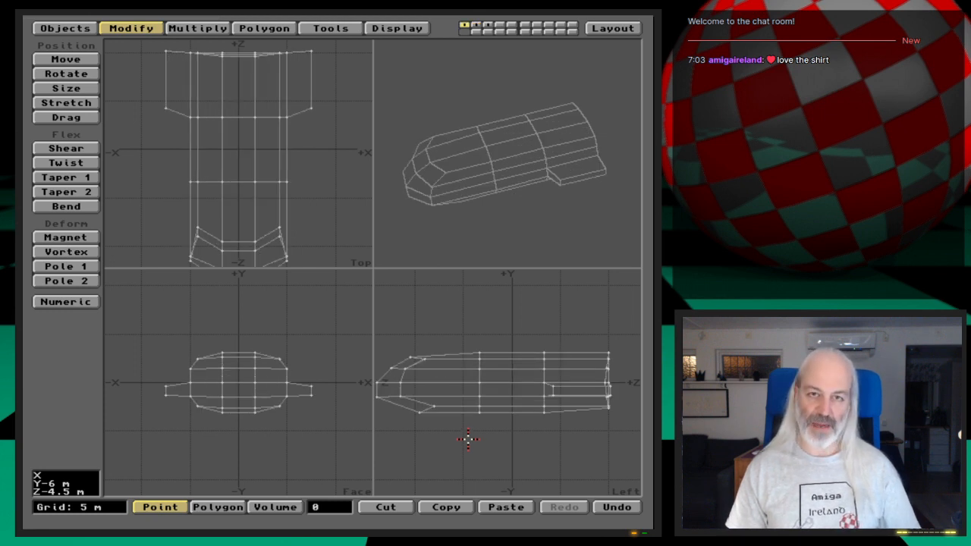
key("4")
key("v")
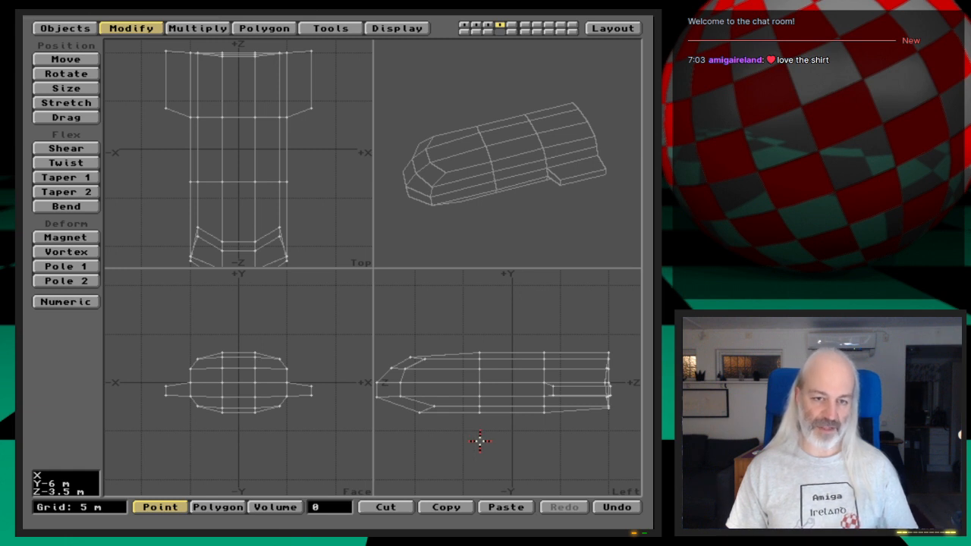
- Subdivide the layer 4 shuttle with Metaform, using a max smoothing angle of 89 degrees
key("shift+d")
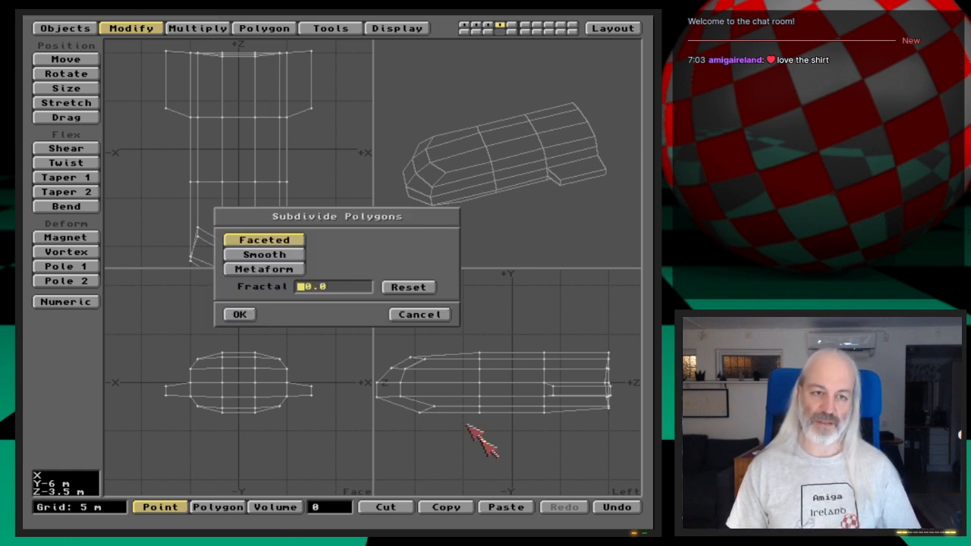
left_click(282, 271)
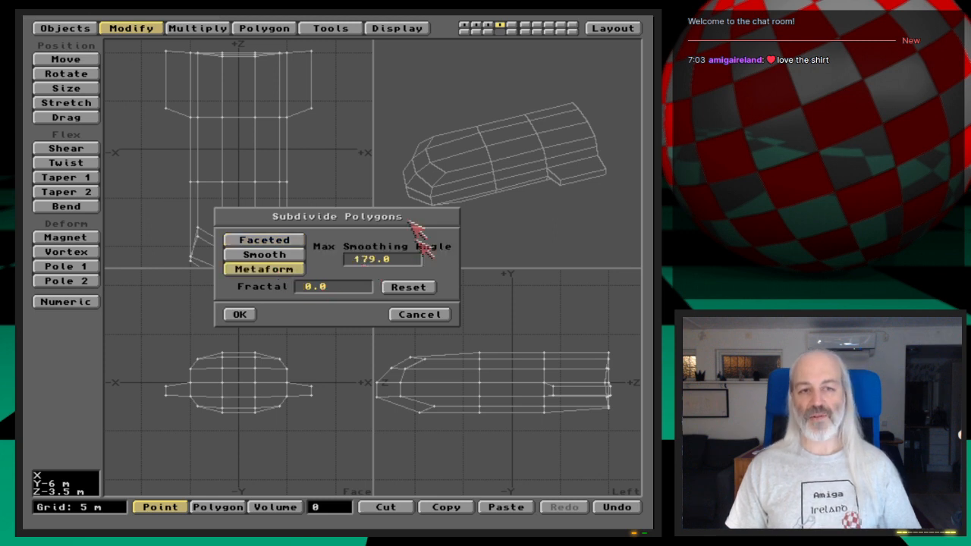
left_click(351, 258)
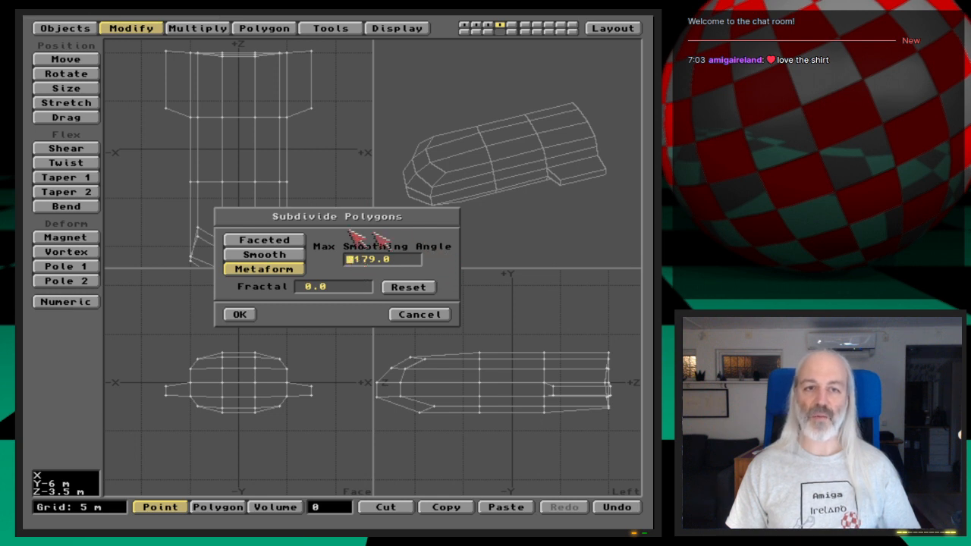
key("Delete")
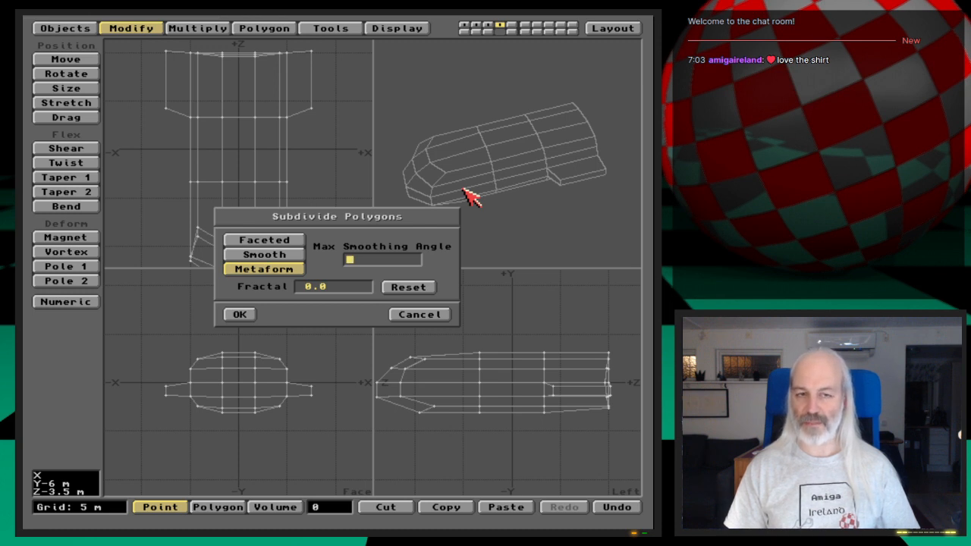
type("89")
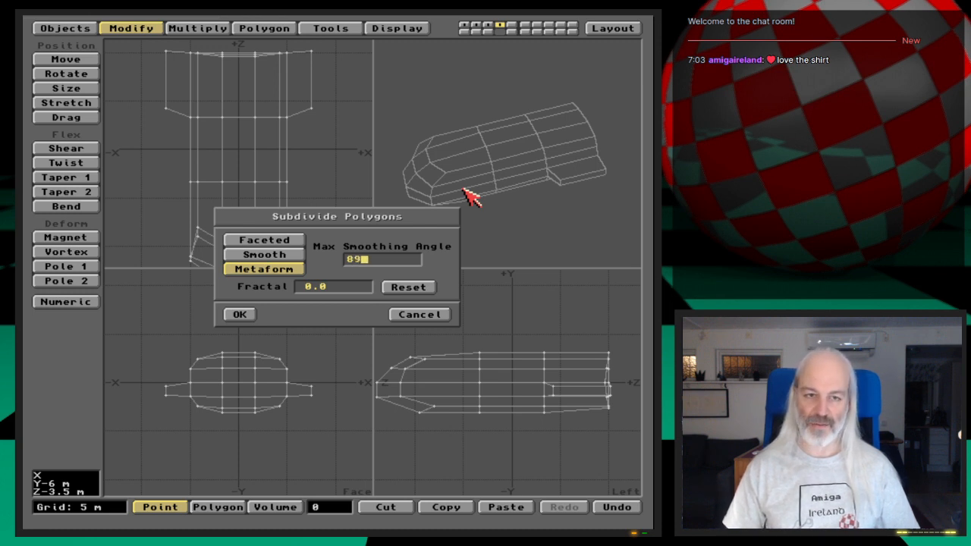
key("Tab")
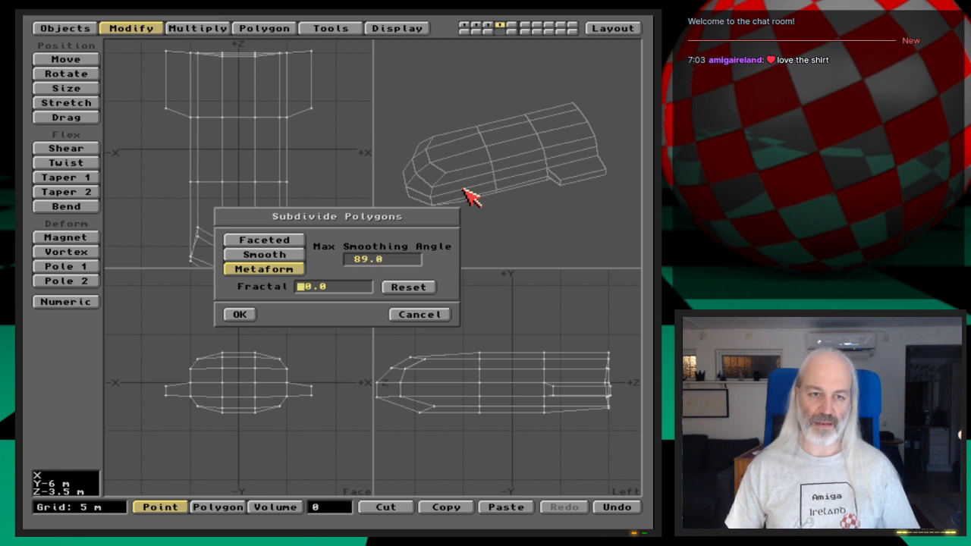
key("Return")
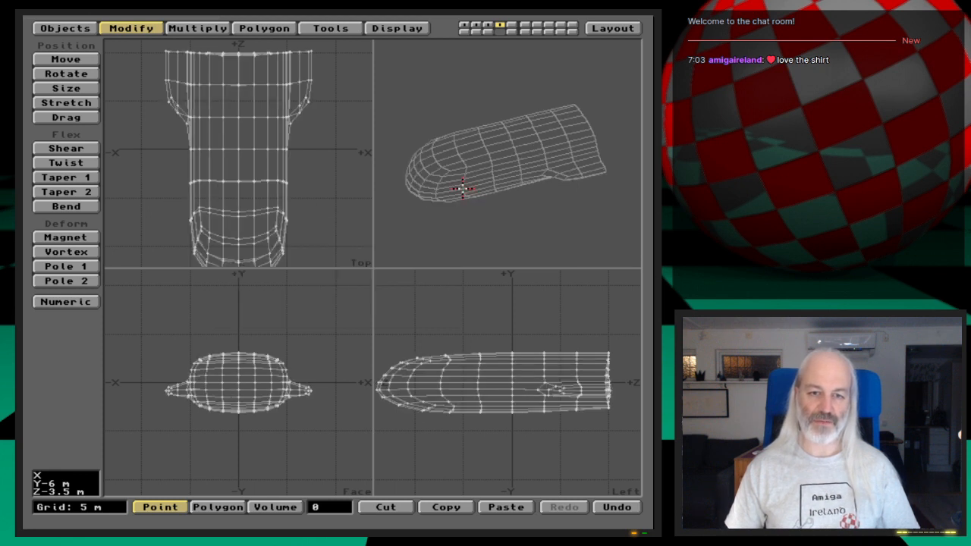
- Compare the subdivided hull in layer 4 with the earlier shuttle version in layer 2 from several preview angles
left_click_drag(463, 188, 567, 181)
left_click_drag(568, 145, 565, 144)
left_click_drag(512, 175, 564, 163)
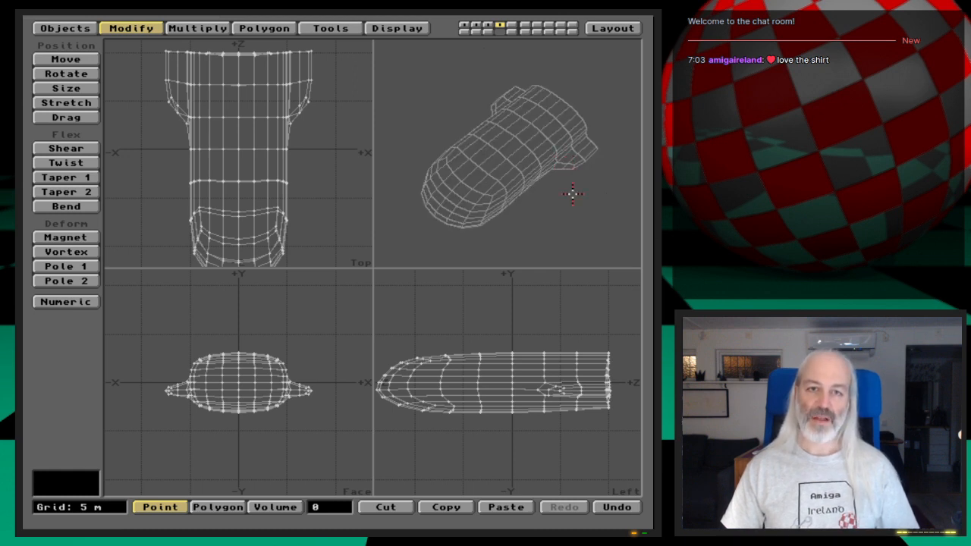
key("2")
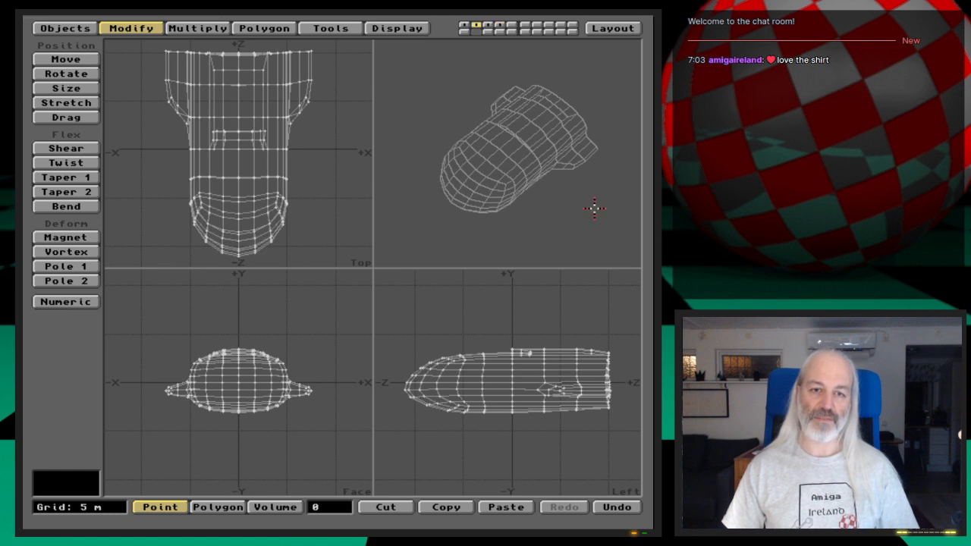
key("4")
key("2")
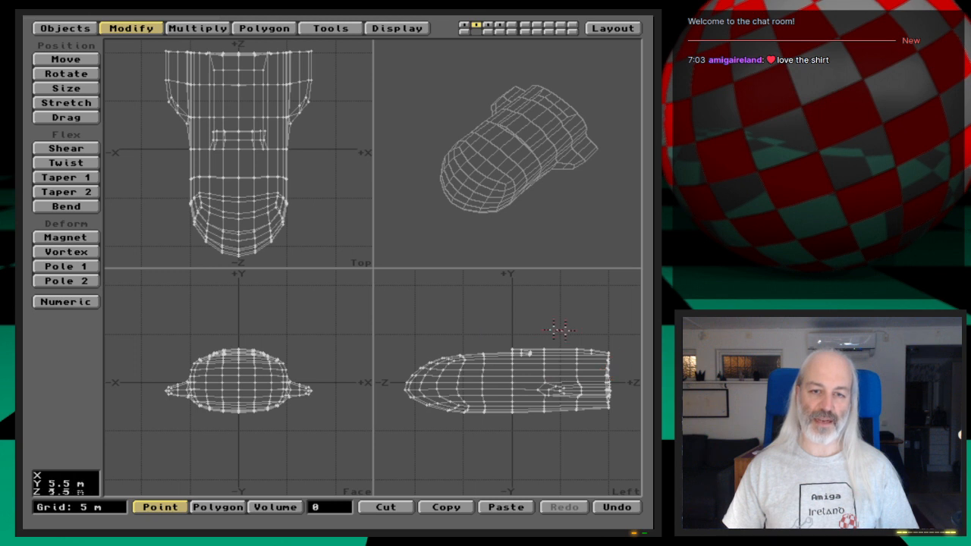
key("4")
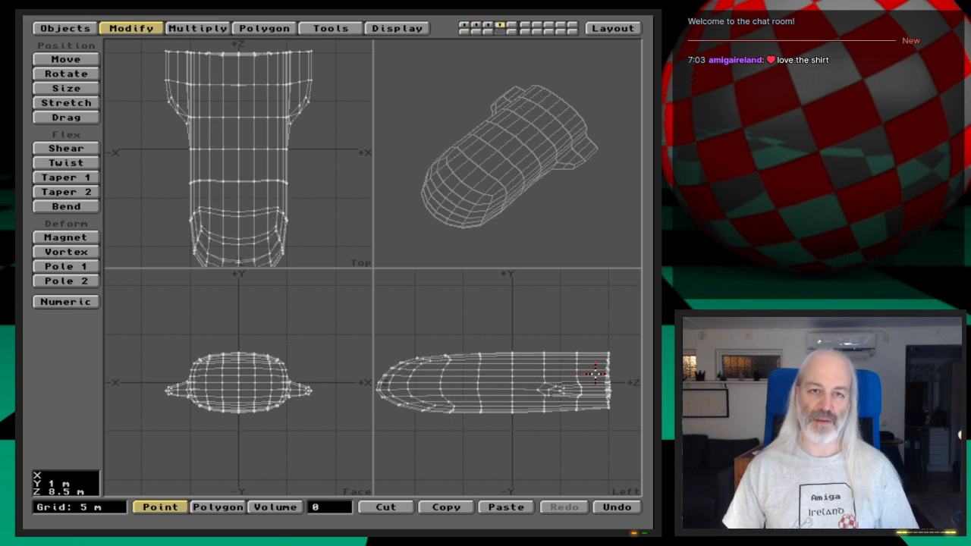
key("2")
key("4")
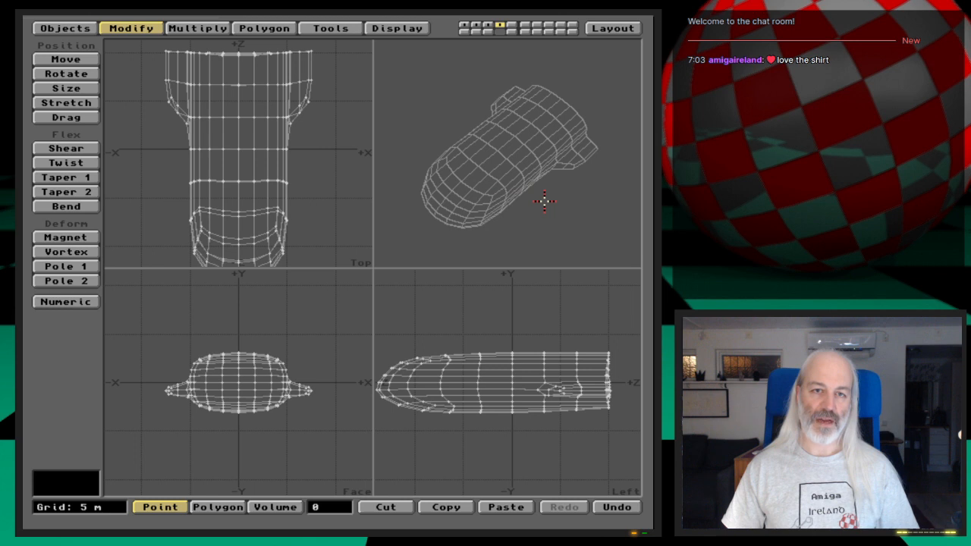
left_click_drag(522, 206, 537, 220)
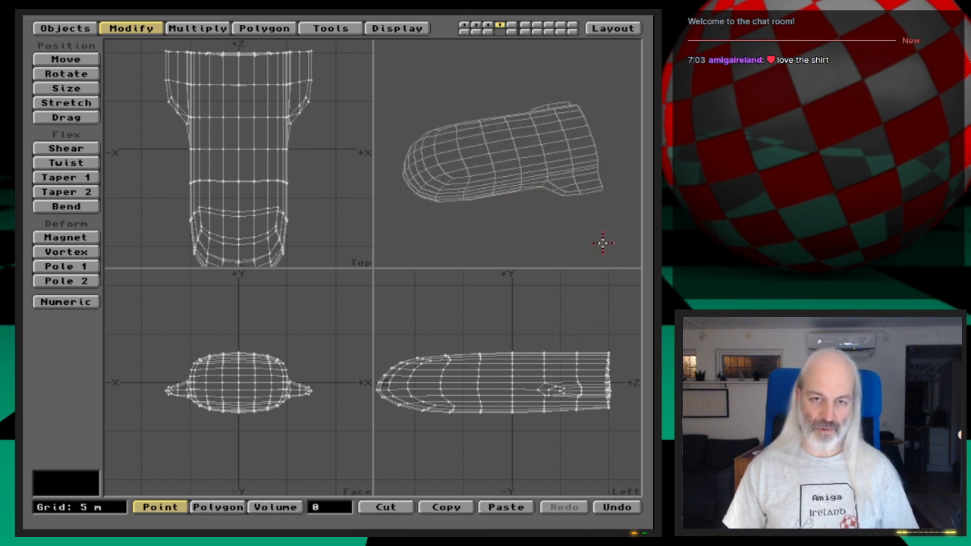
key("2")
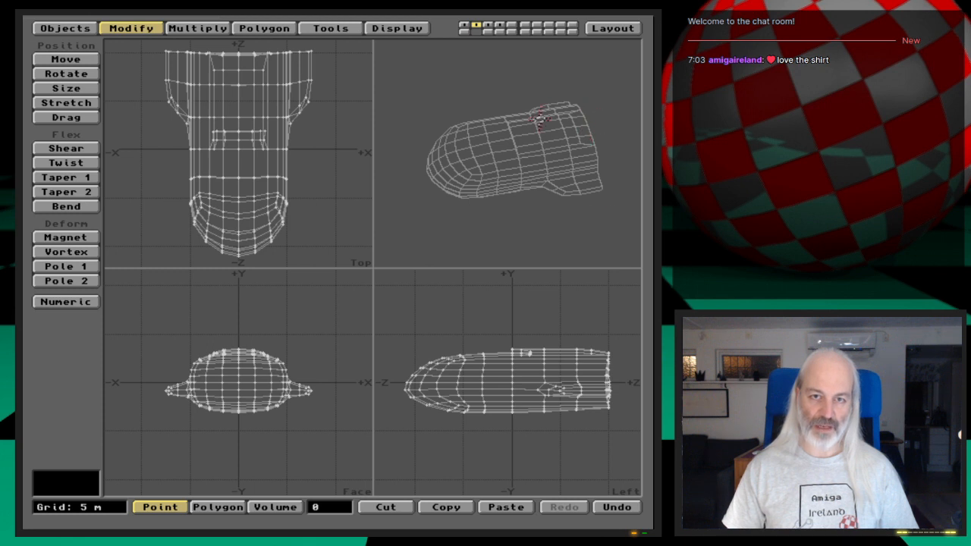
- In layer 4, select the four-by-three block of polygons on top of the rear hull, excluding those on the underside
key("4")
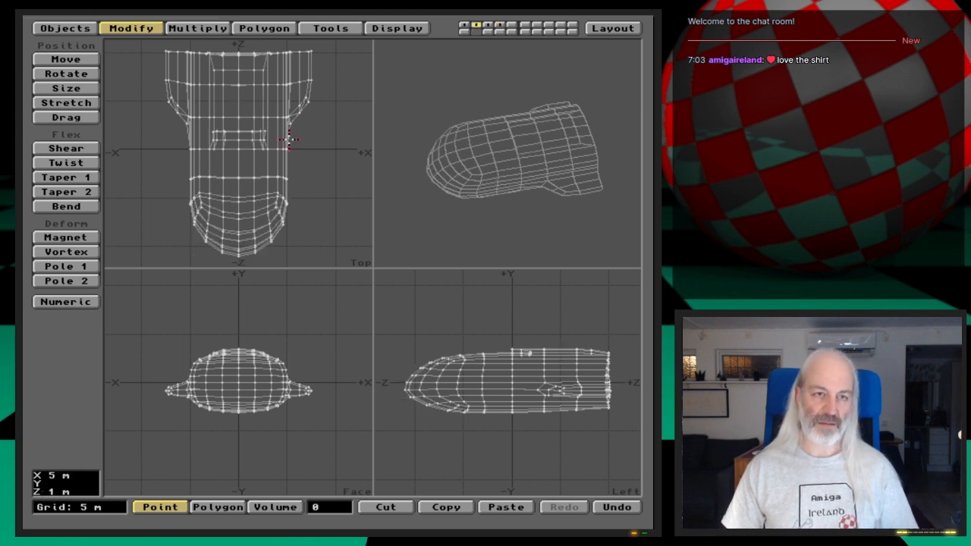
key("space")
mouse_move(223, 128)
left_mouse_down()
mouse_move(250, 126)
mouse_move(255, 79)
mouse_move(220, 76)
mouse_move(221, 87)
left_mouse_up()
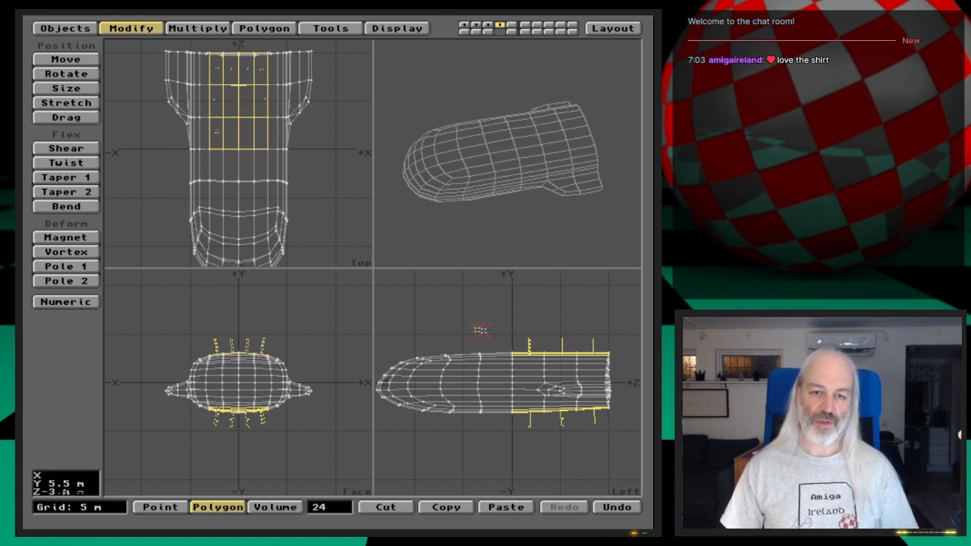
mouse_move(617, 385)
right_mouse_down()
mouse_move(461, 402)
mouse_move(474, 447)
mouse_move(594, 443)
right_mouse_up()
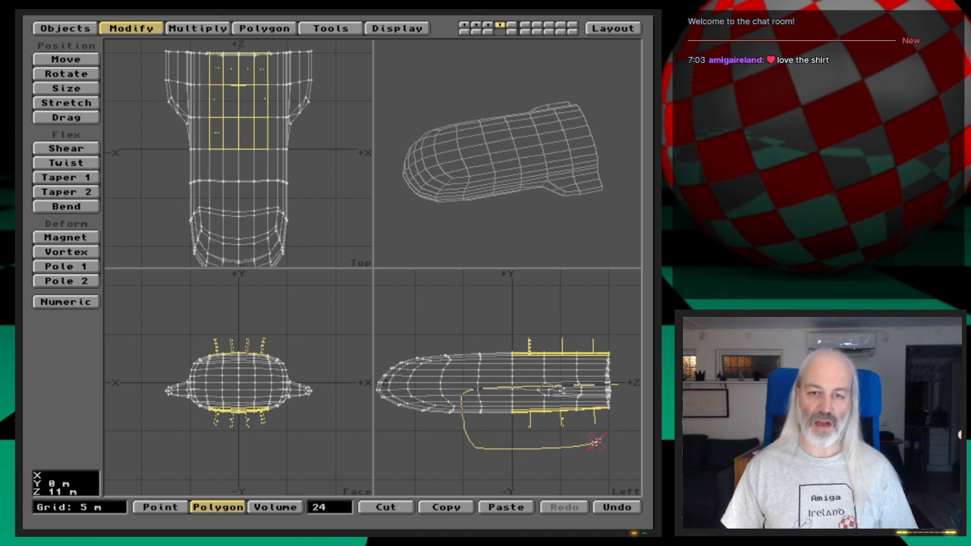
right_click_drag(620, 406, 615, 387)
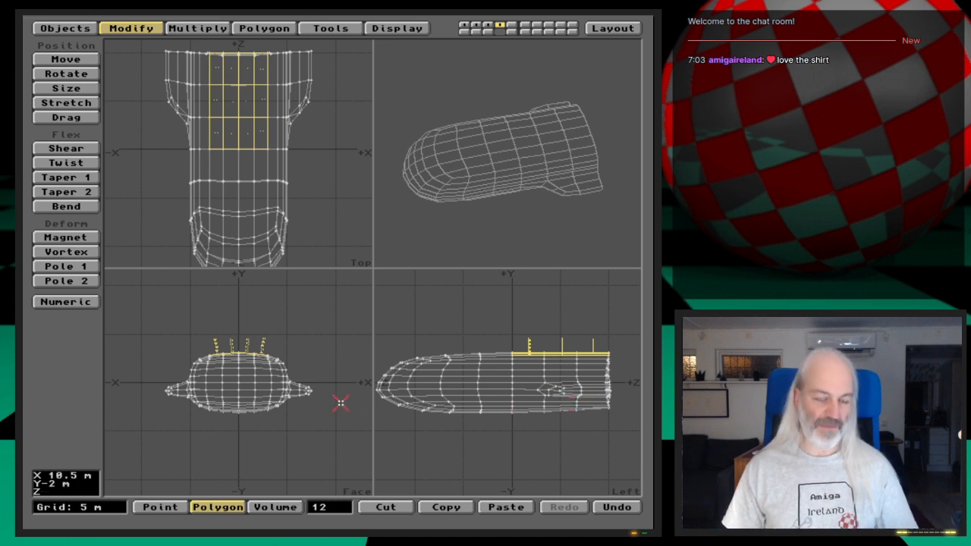
- Try a Smooth Shift of the selected top rear hull polygons with a 1 m offset and 89.5 max smoothing angle
key(".")
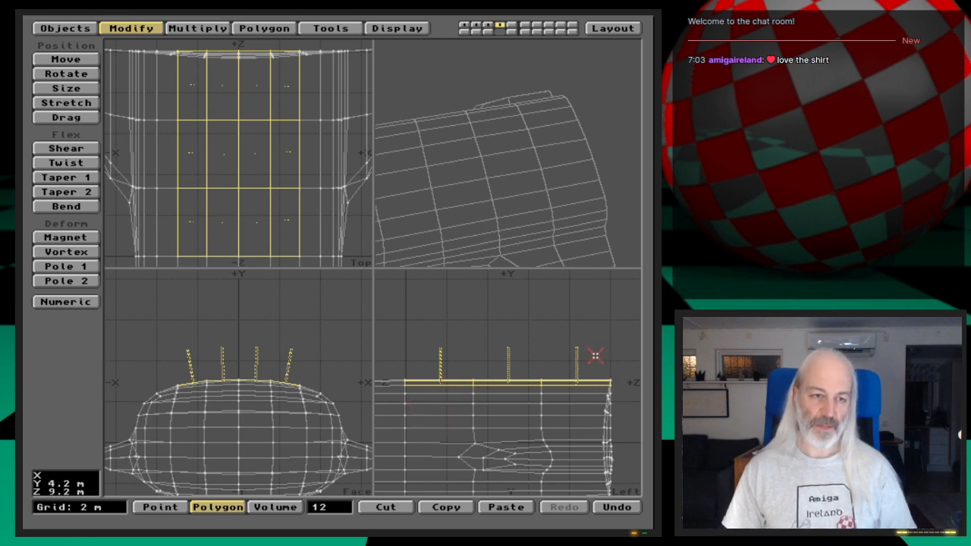
left_click(220, 28)
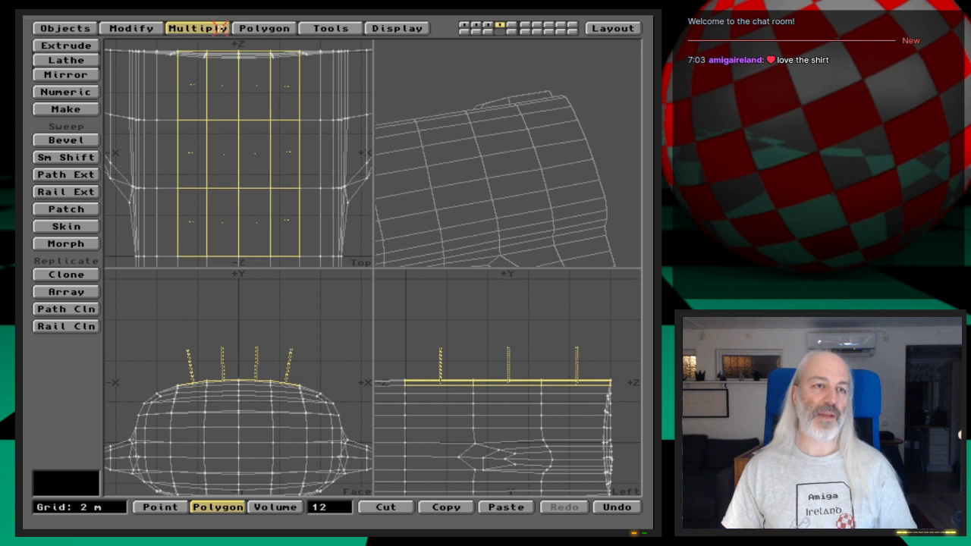
left_click(76, 157)
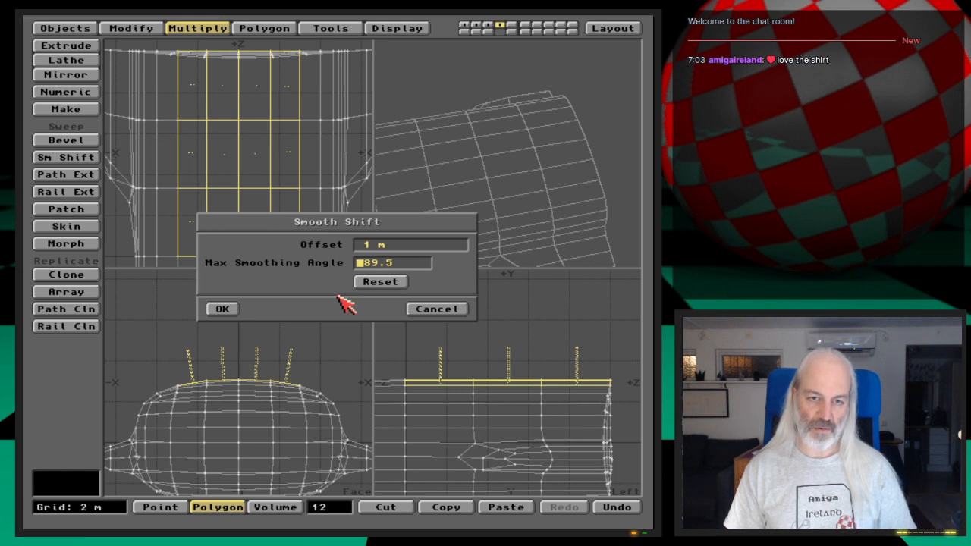
key("Return")
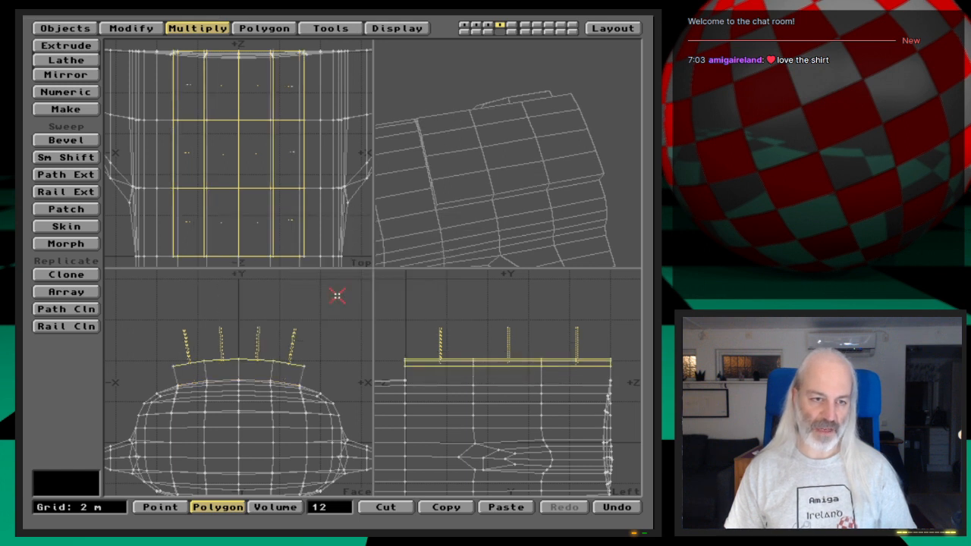
key("u")
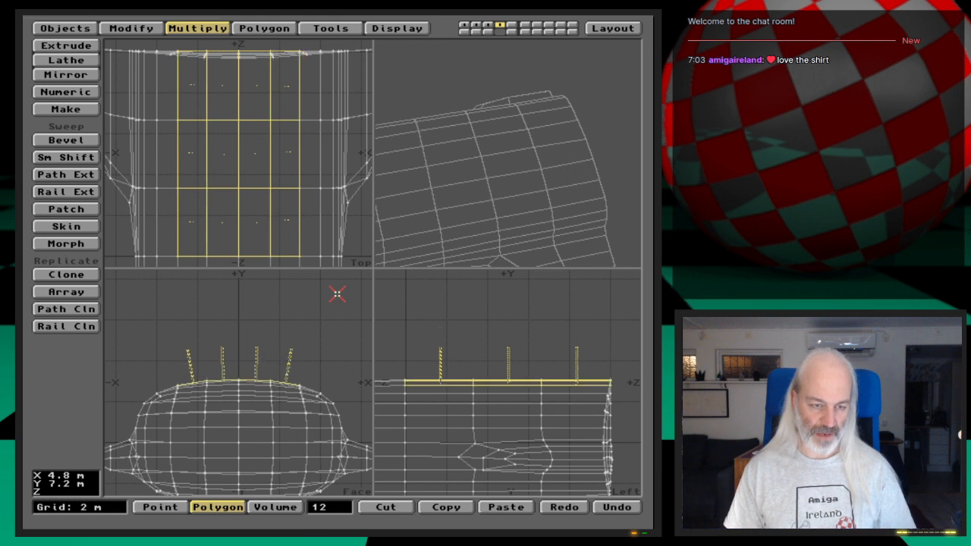
- Smooth Shift the selected top rear hull polygons with an offset of 0.3 m
key("f")
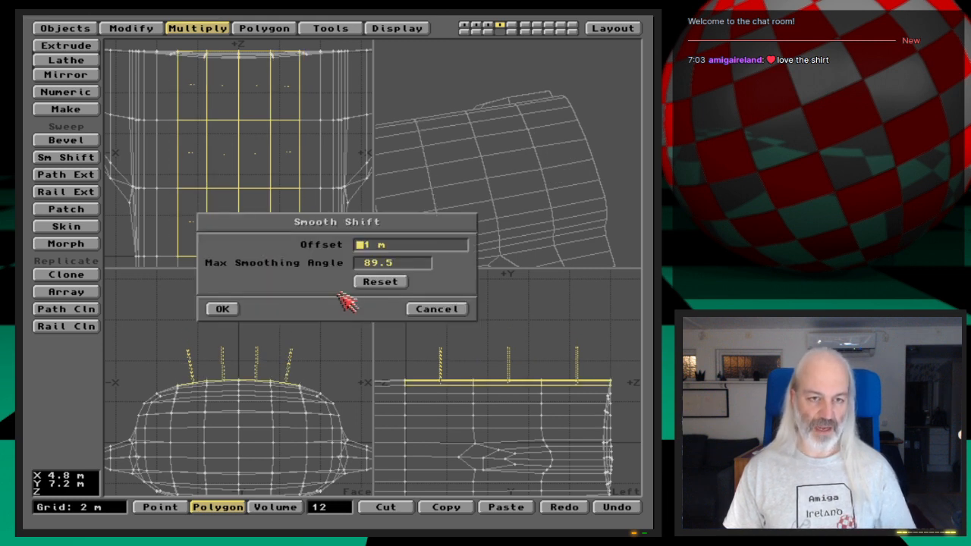
key("Delete")
key("Delete")
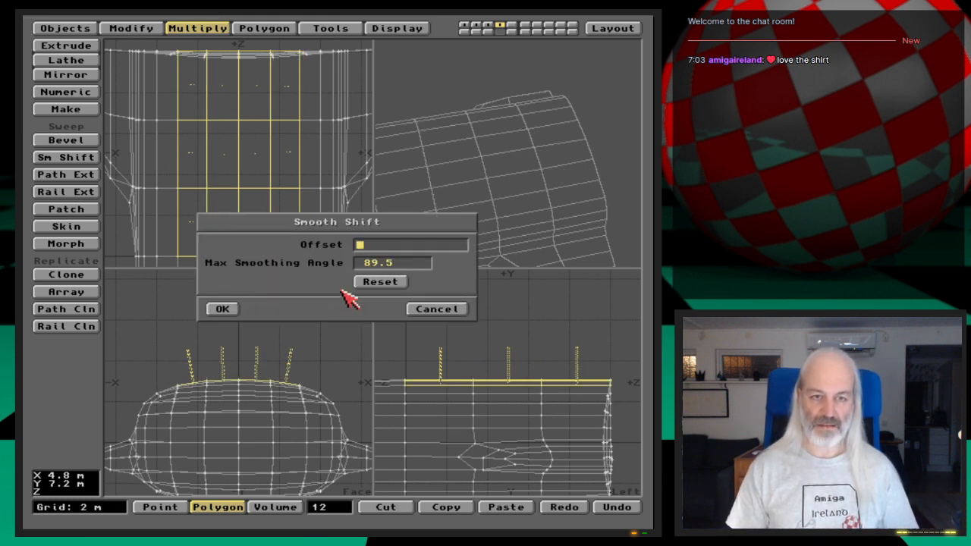
type(".3")
key("Return")
key("Return")
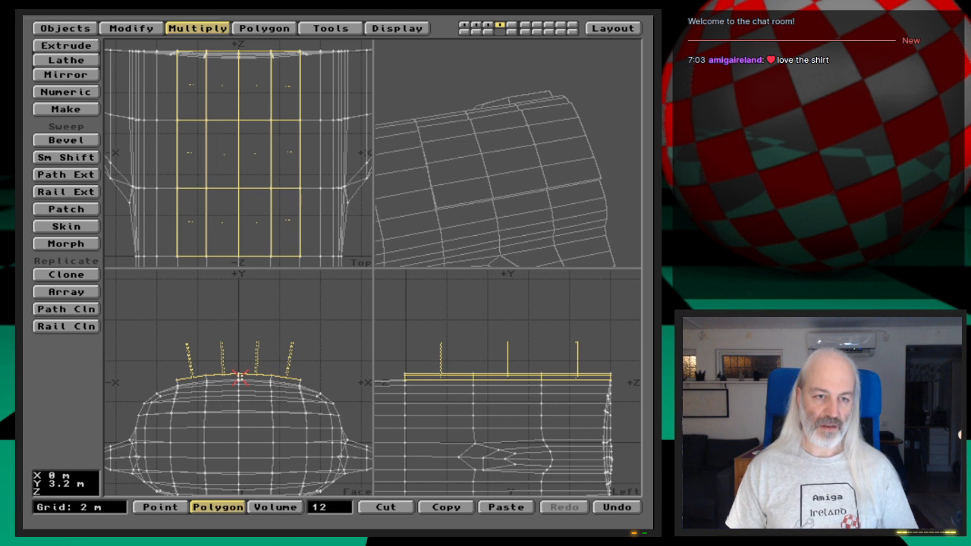
- Stretch the raised panel to about 0.9 of its width around the centreline and lower it until it sits just above the hull
left_click_drag(413, 246, 492, 205)
key("period")
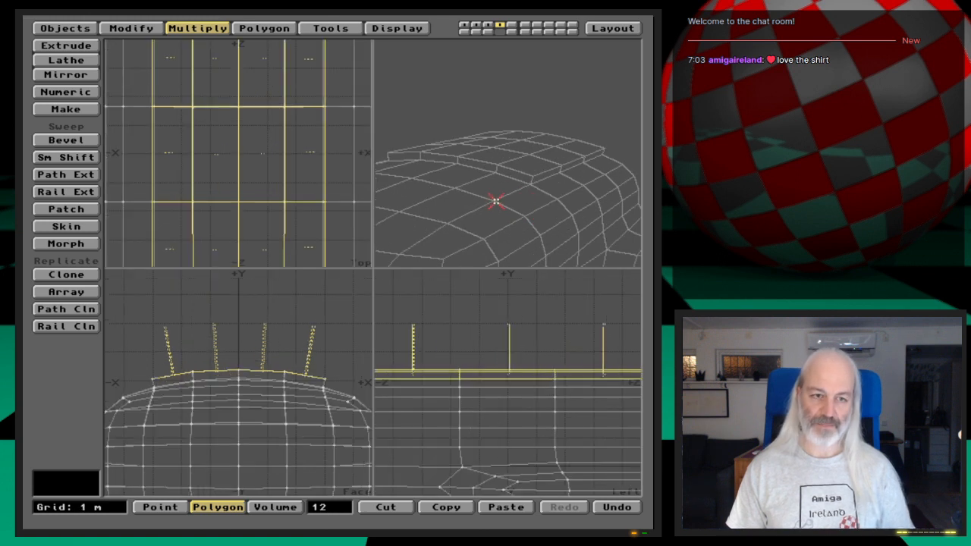
key("period")
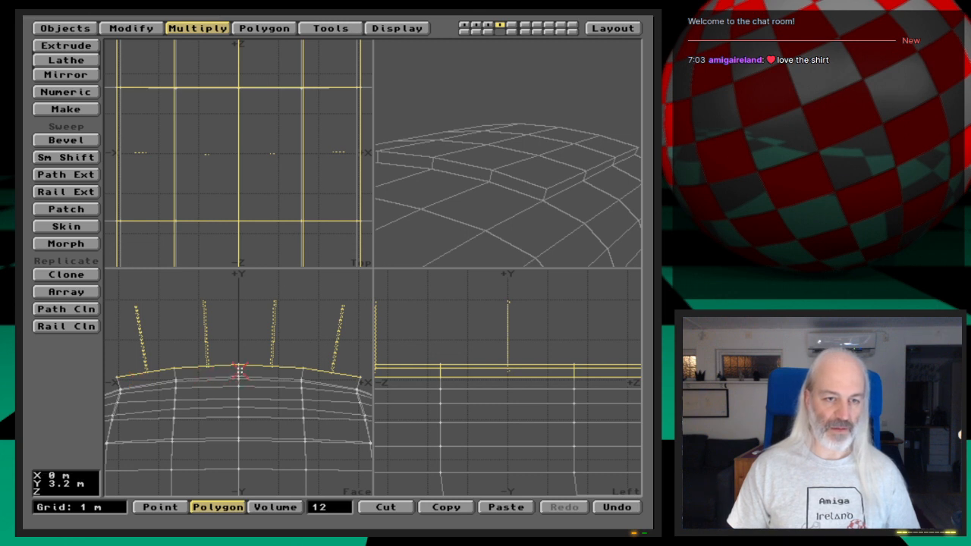
key("h")
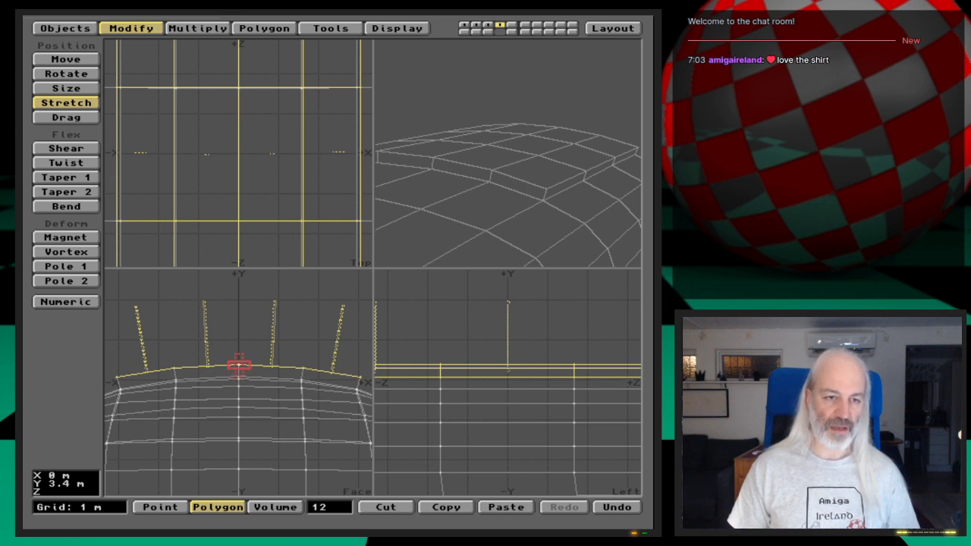
mouse_move(239, 365)
left_mouse_down()
mouse_move(225, 366)
mouse_move(235, 365)
left_mouse_up()
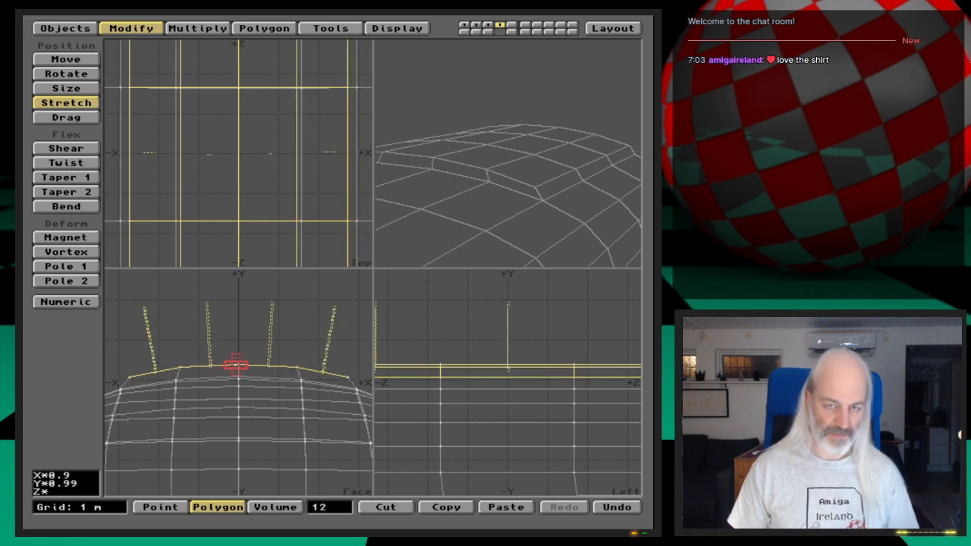
key("t")
left_click_drag(235, 365, 235, 367)
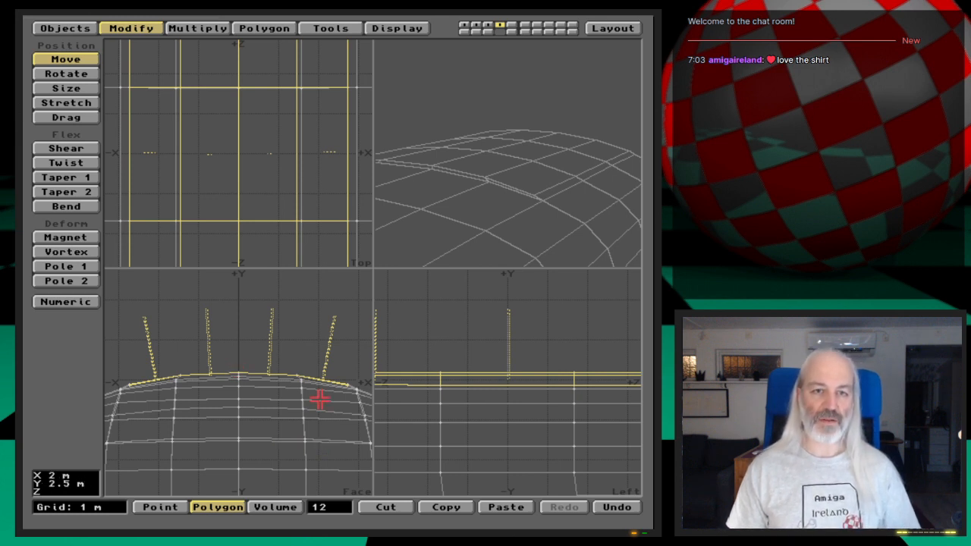
key("space")
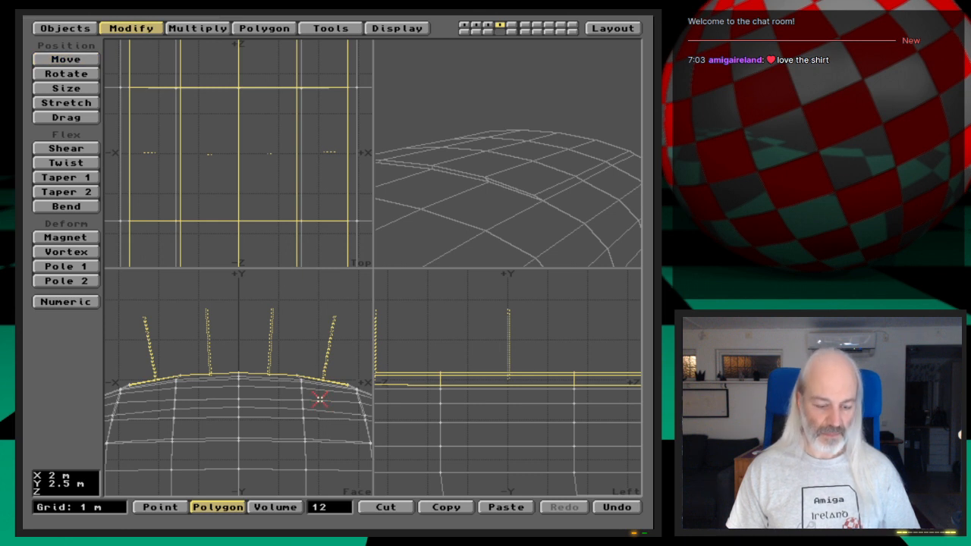
- Add a second tier to the panel with a 300 mm Smooth Shift, making it narrower and lowering it close to the hull
key("f")
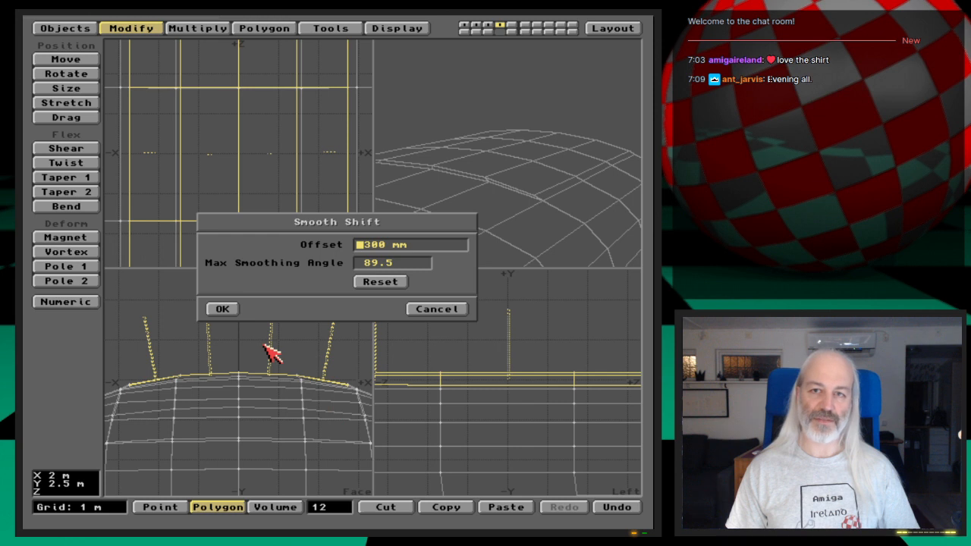
left_click(222, 309)
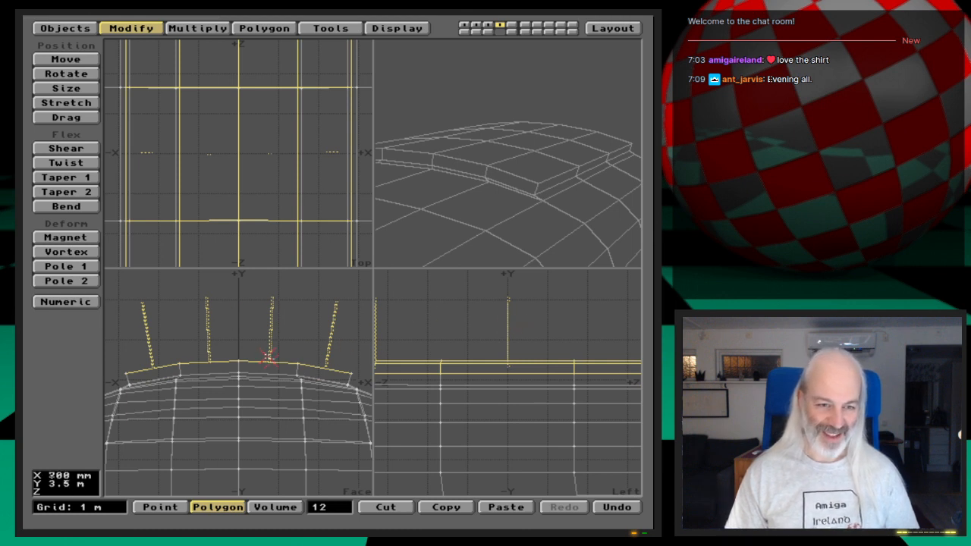
key("h")
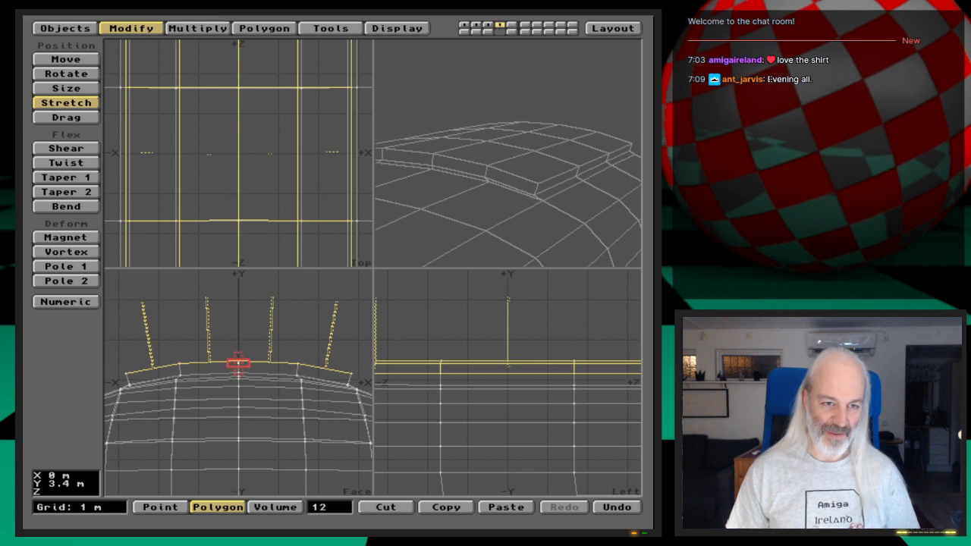
mouse_move(238, 361)
left_mouse_down()
mouse_move(223, 363)
mouse_move(235, 363)
left_mouse_up()
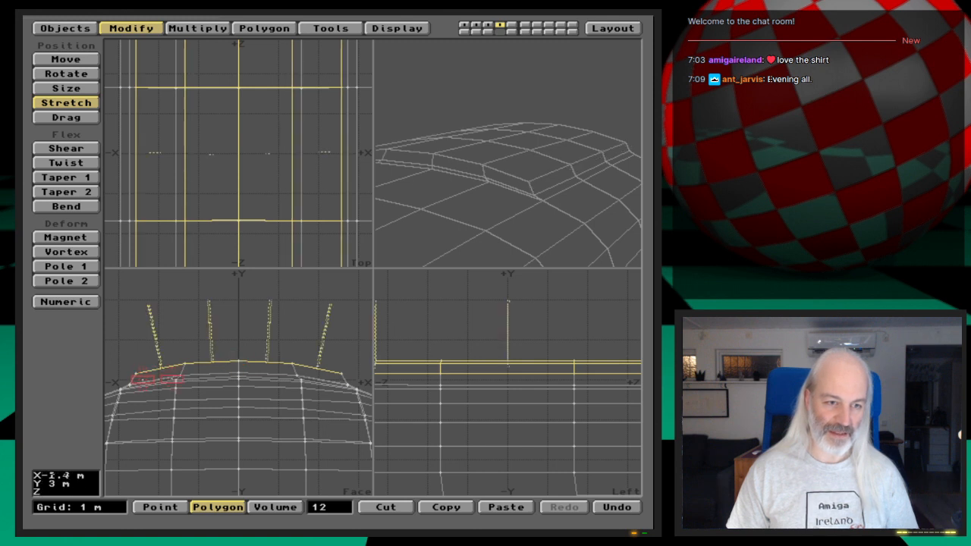
key("t")
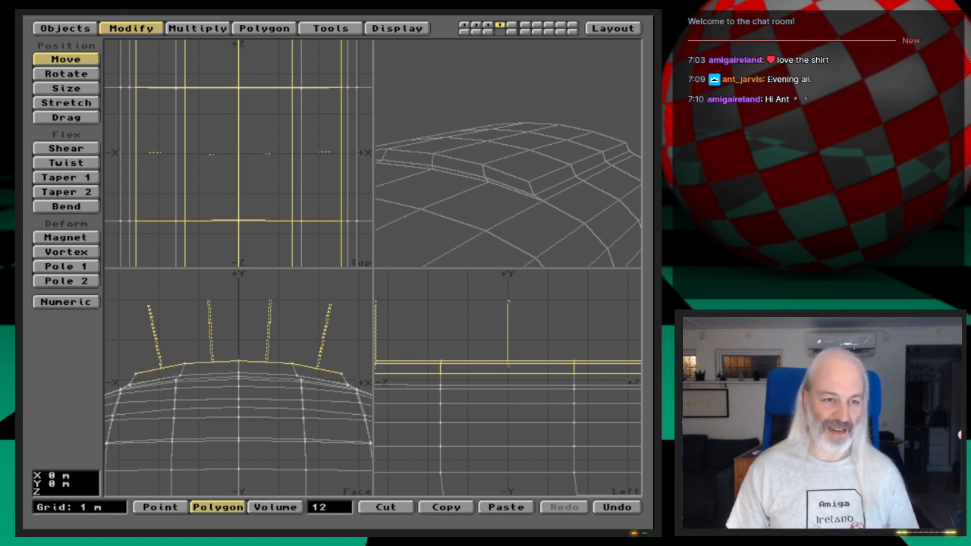
left_click_drag(239, 368, 239, 372)
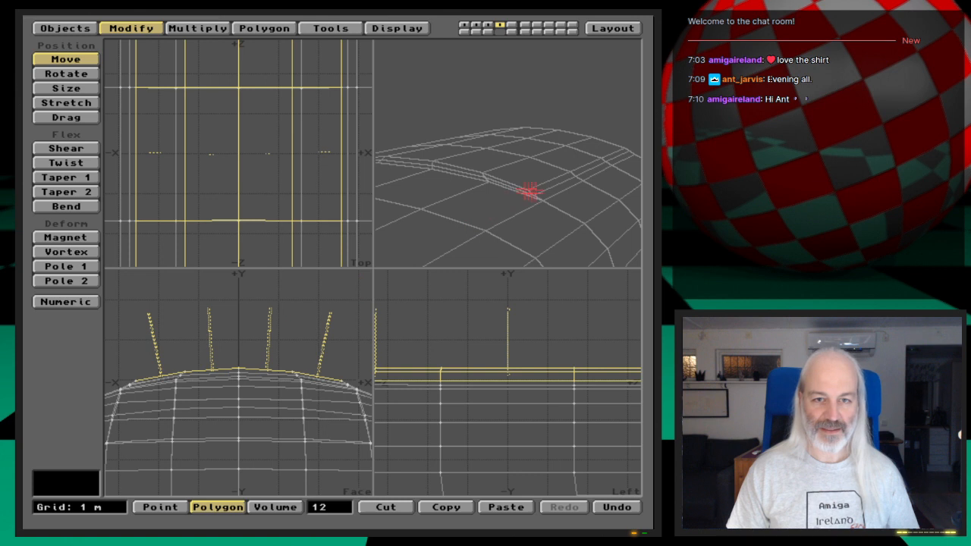
- Enlarge the Face view, centre the views on the panel's front edge, and clear the polygon selection
left_click_drag(581, 208, 477, 151)
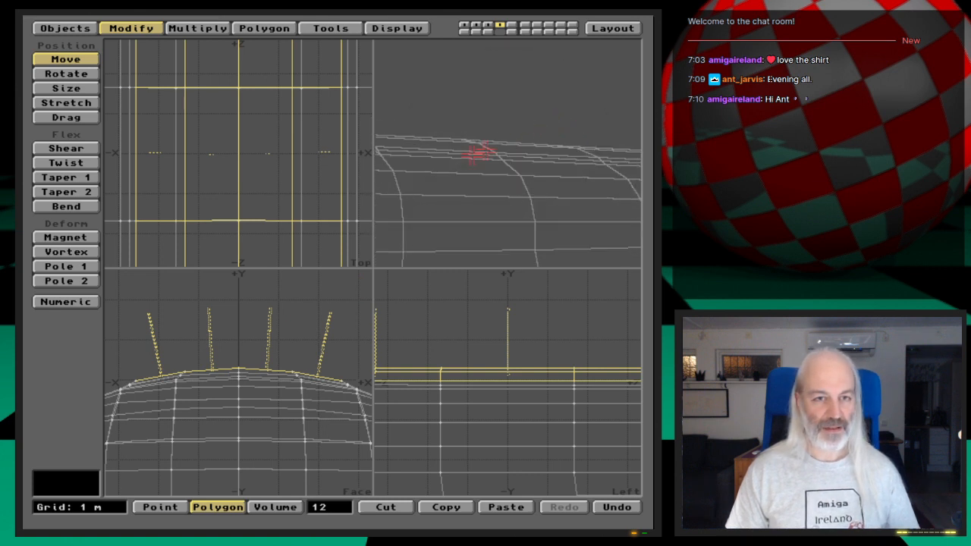
key("Left")
key("Left")
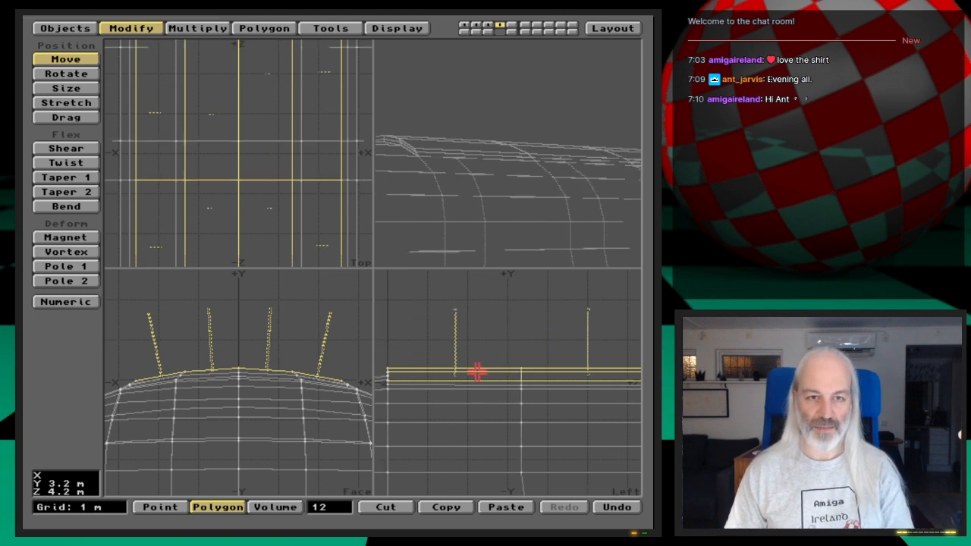
left_click_drag(503, 168, 448, 197)
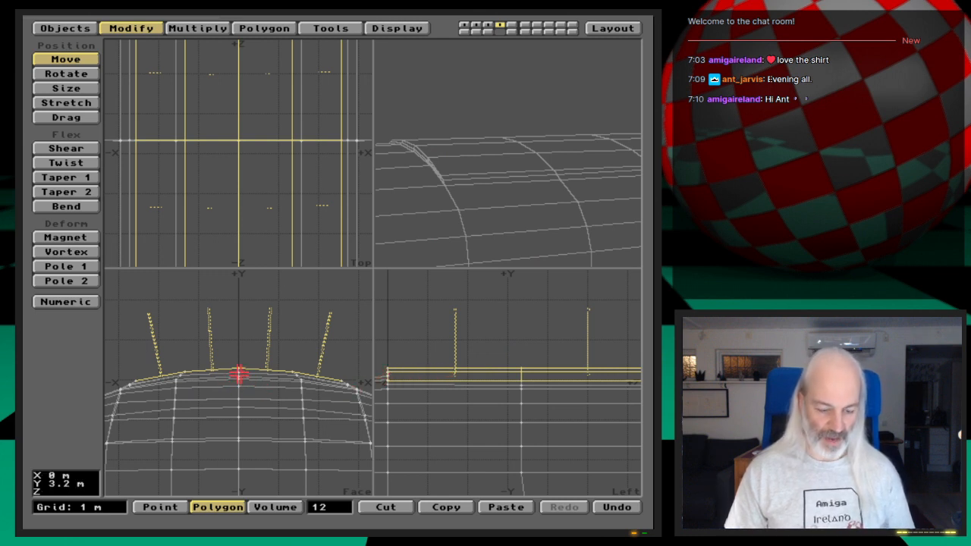
left_click_drag(374, 267, 453, 267)
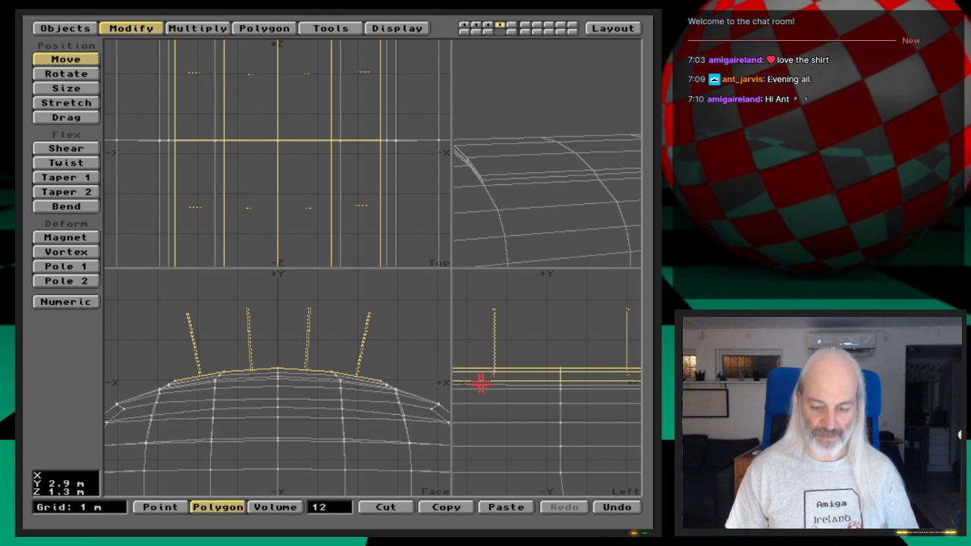
key("g")
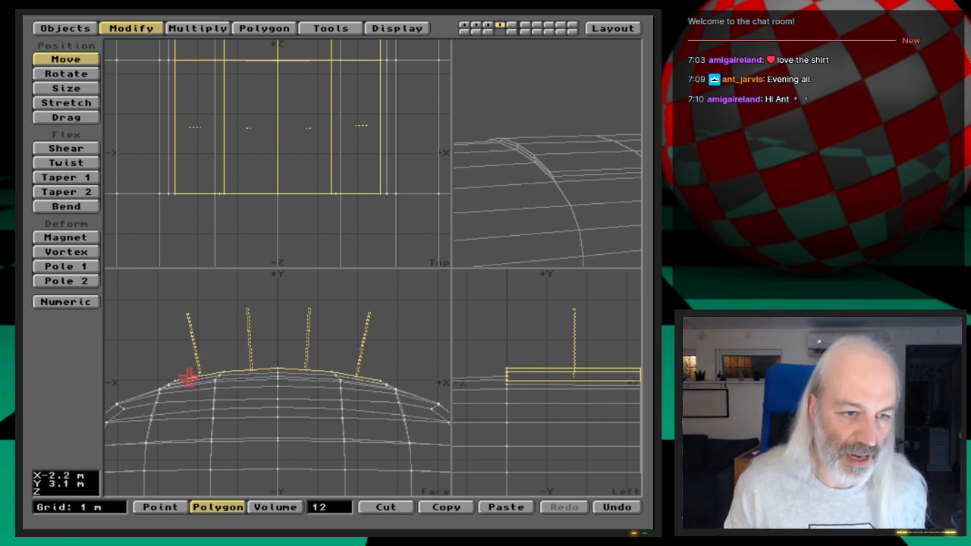
key("space")
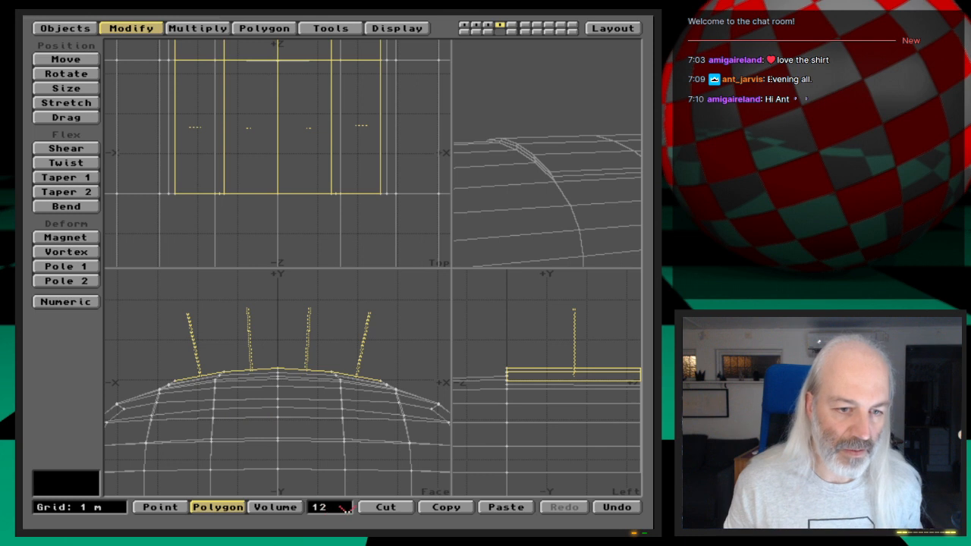
left_click(332, 508)
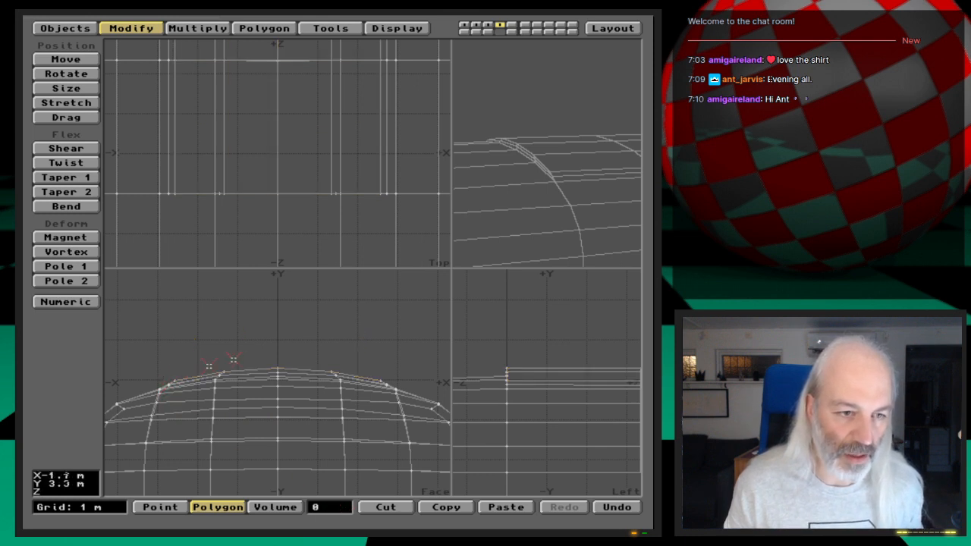
- In Point mode, select the stepped panel's points in the Face view, covering all five columns across the top of the hull
key("space")
key("space")
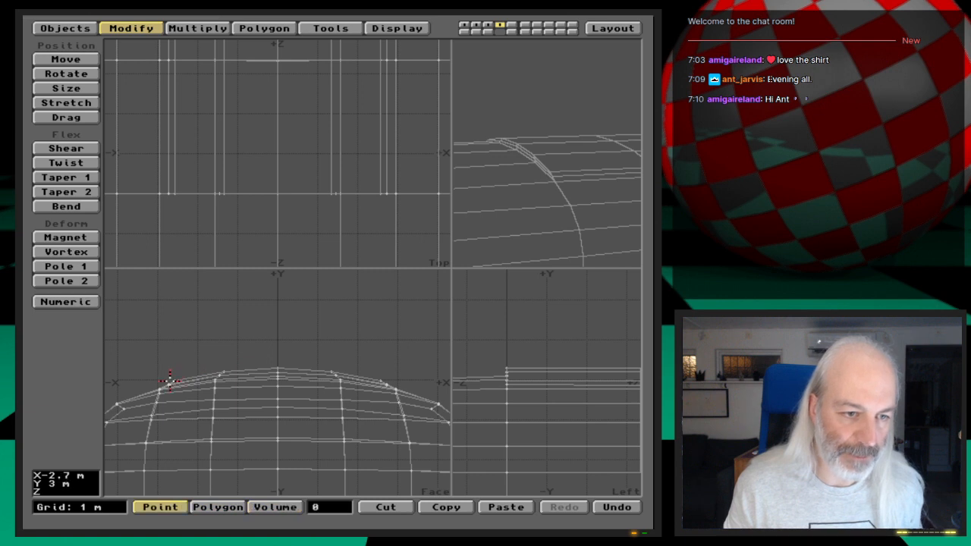
left_click(170, 379)
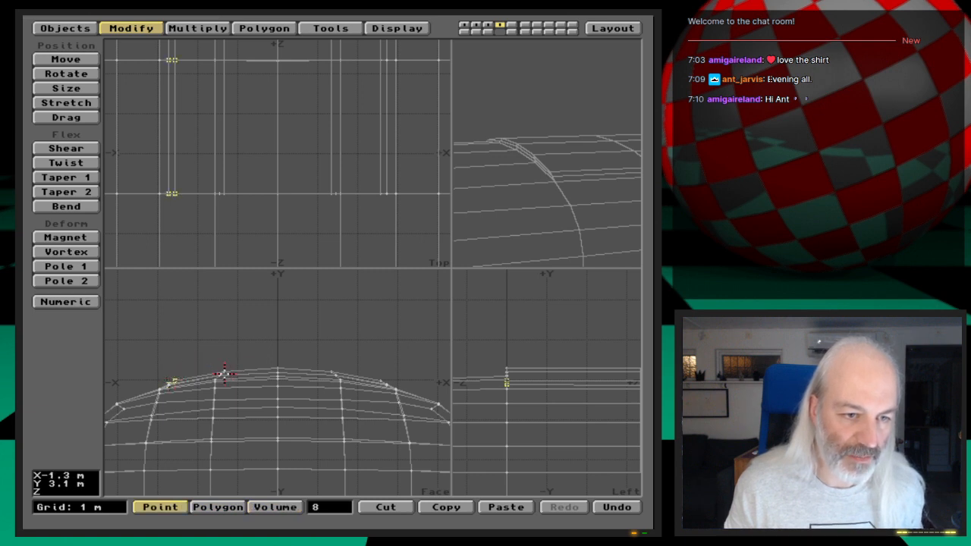
left_click(218, 373)
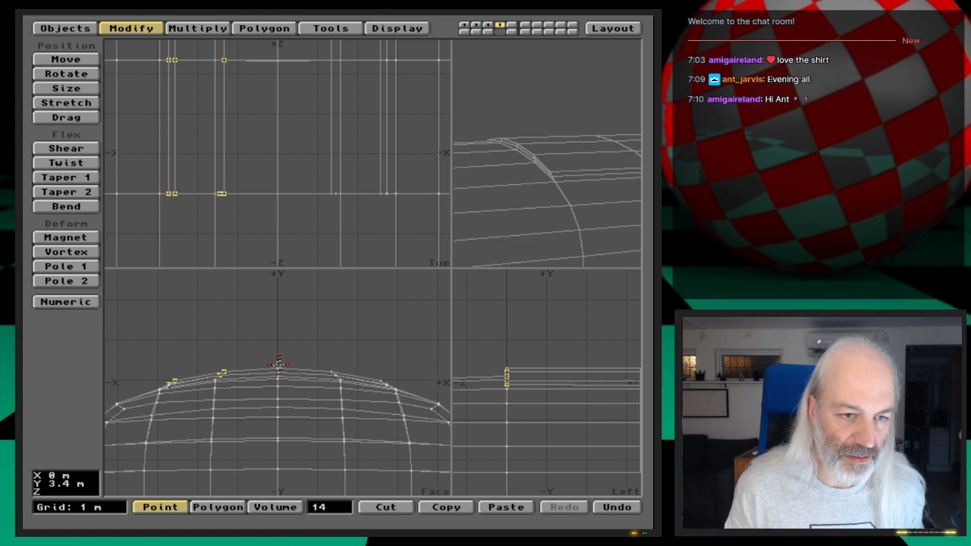
left_click(279, 370)
left_click(331, 372)
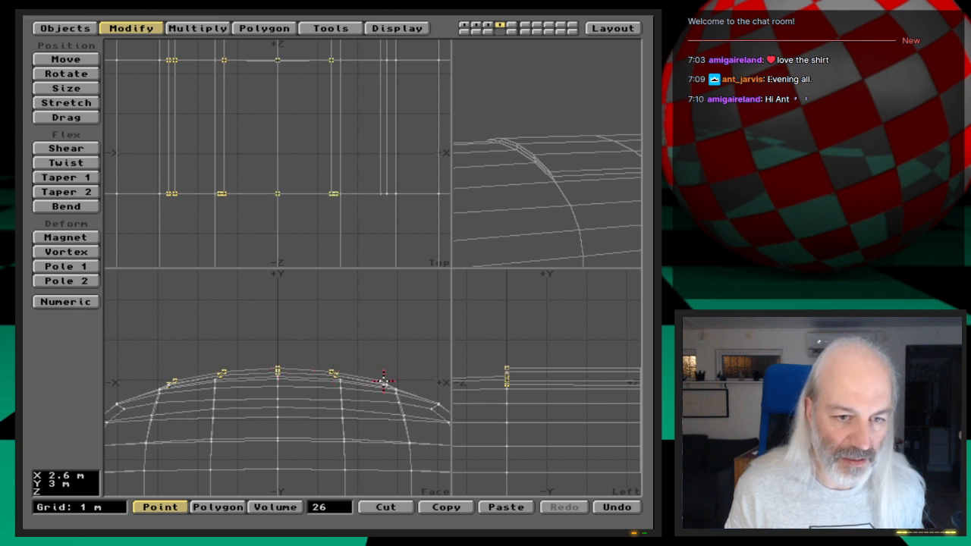
left_click(383, 379)
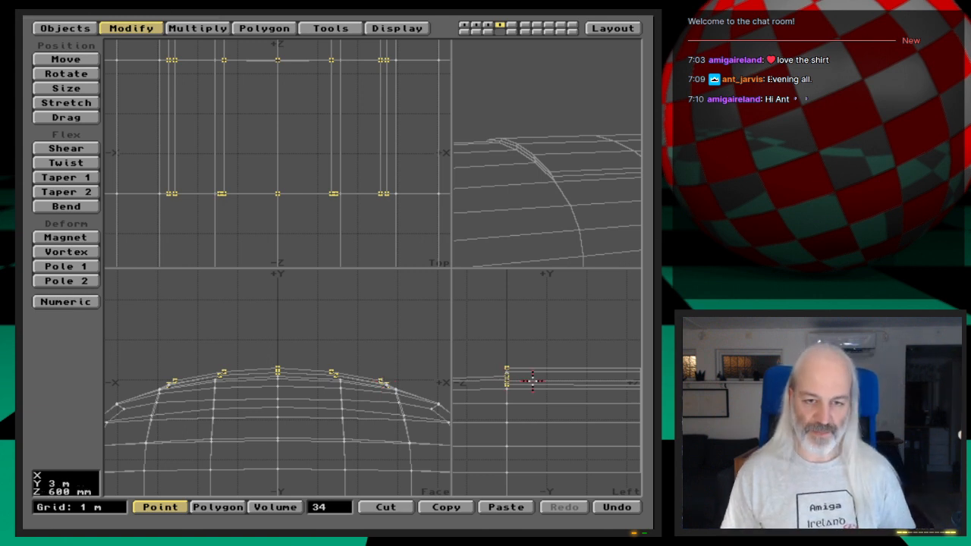
- Deselect the panel points farther back, keeping only the row along the panel's front edge selected
key("a")
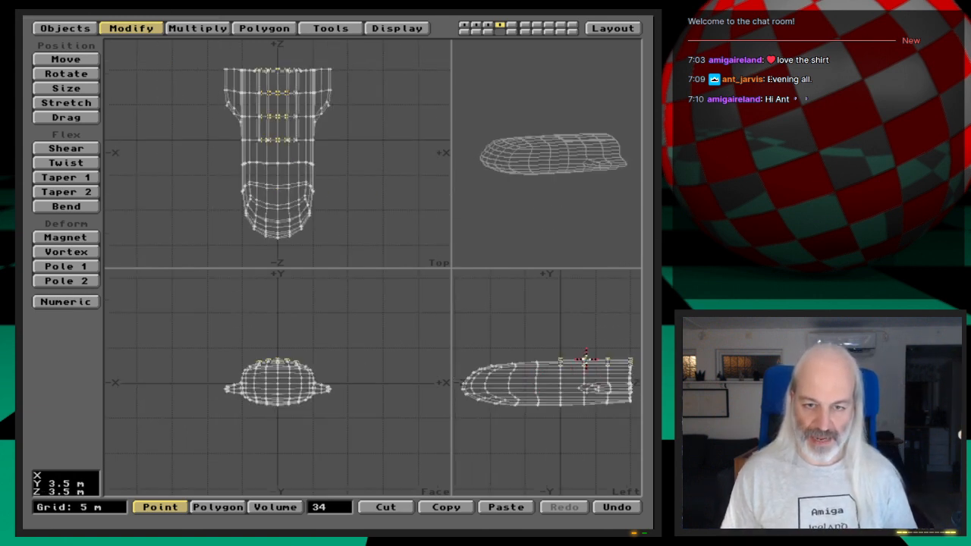
key("period")
key("period")
key("period")
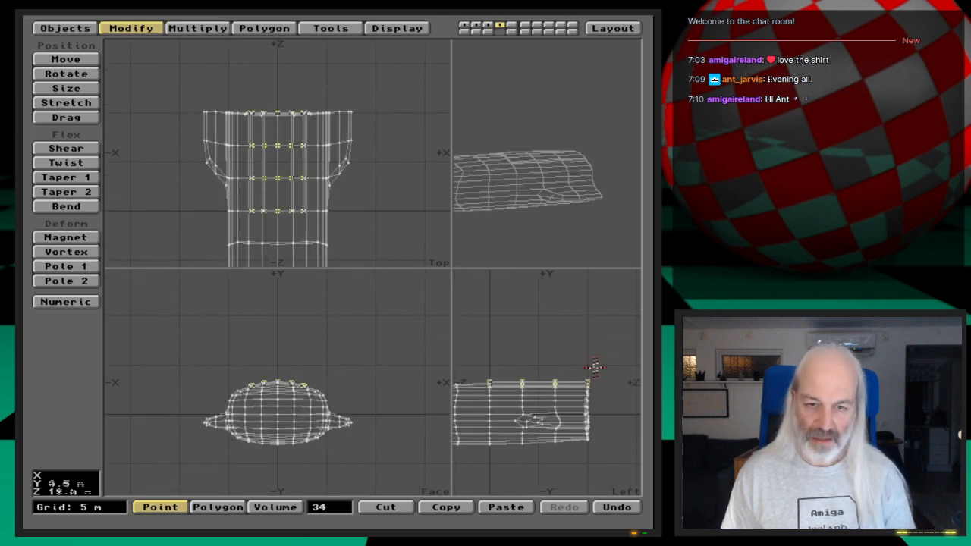
mouse_move(504, 351)
right_mouse_down()
mouse_move(522, 419)
mouse_move(611, 419)
mouse_move(612, 355)
mouse_move(503, 352)
right_mouse_up()
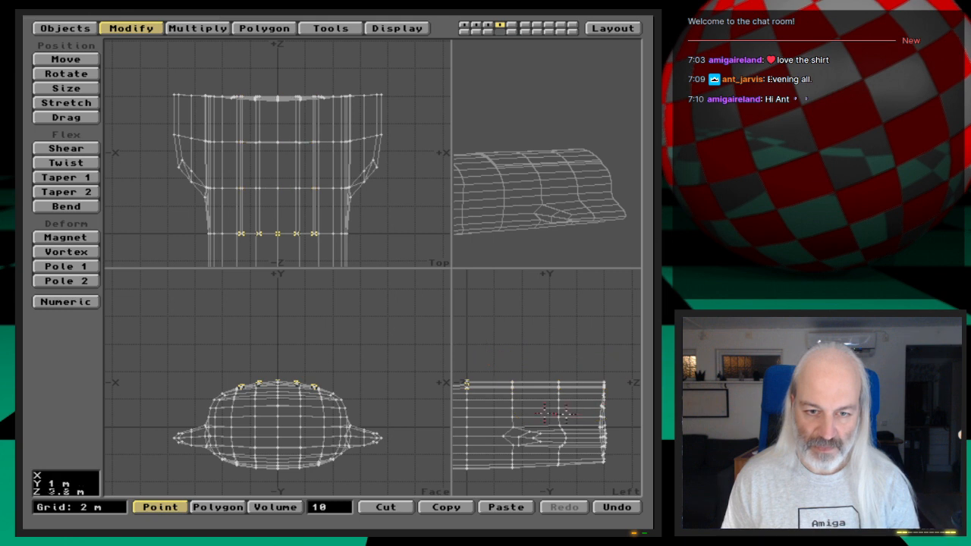
- Shift the selected row of points along the panel's front edge slightly toward the rear in the Left view
key("shift+a")
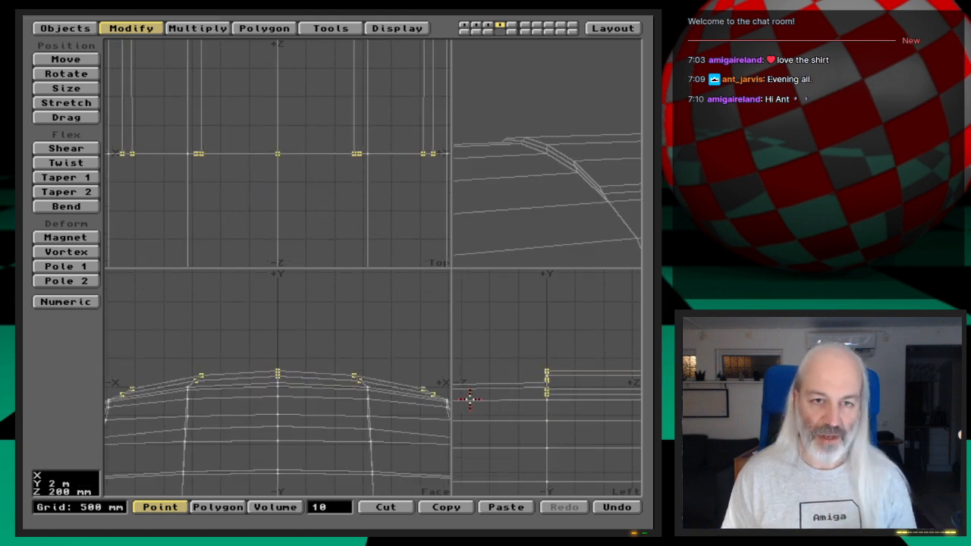
left_click_drag(563, 163, 559, 202)
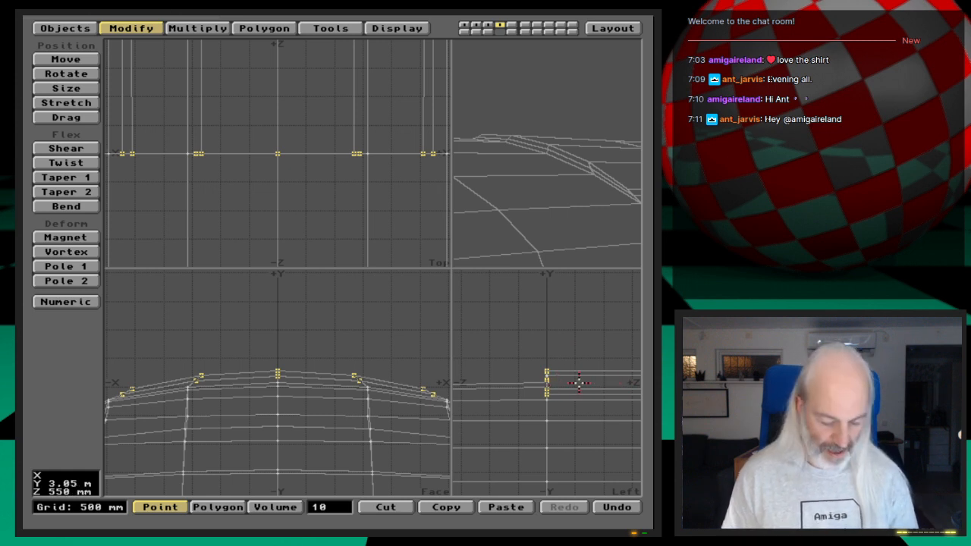
key("t")
left_click_drag(569, 383, 570, 383)
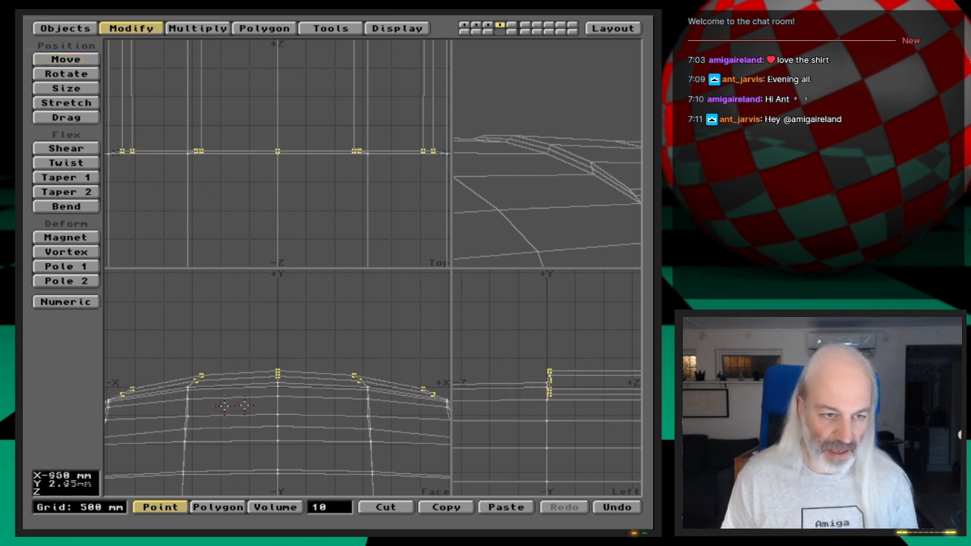
- Deselect the lower-tier points in the Face view, keeping only the five top-tier points of the front edge
left_click(123, 395)
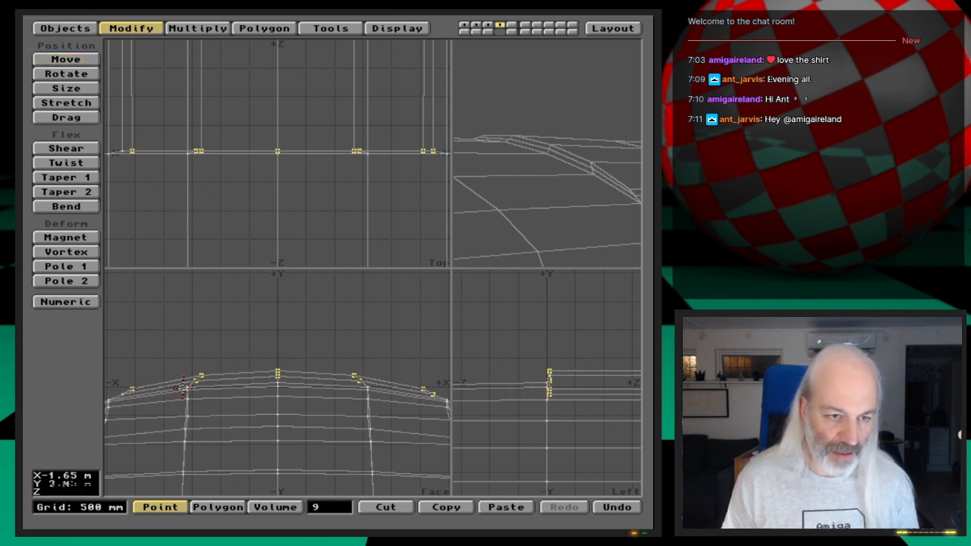
left_click(199, 378)
left_click(279, 374)
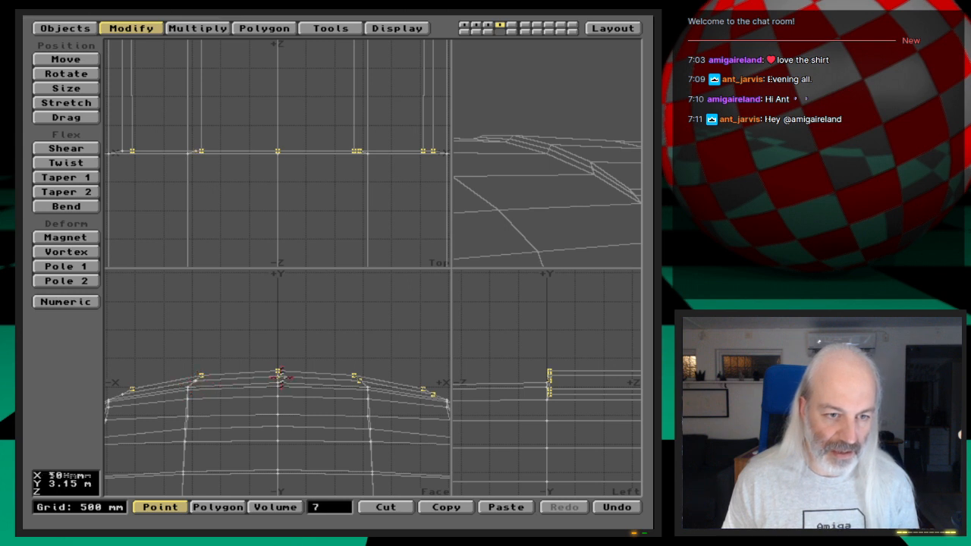
left_click(356, 377)
left_click(427, 394)
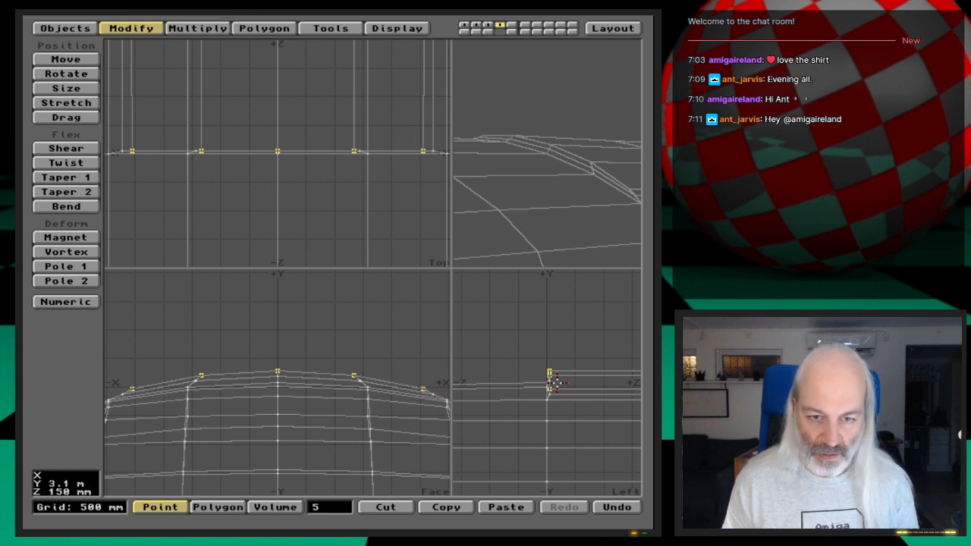
- Move the top-tier front-edge points 20 mm toward the rear, then clear the point selection
key("g")
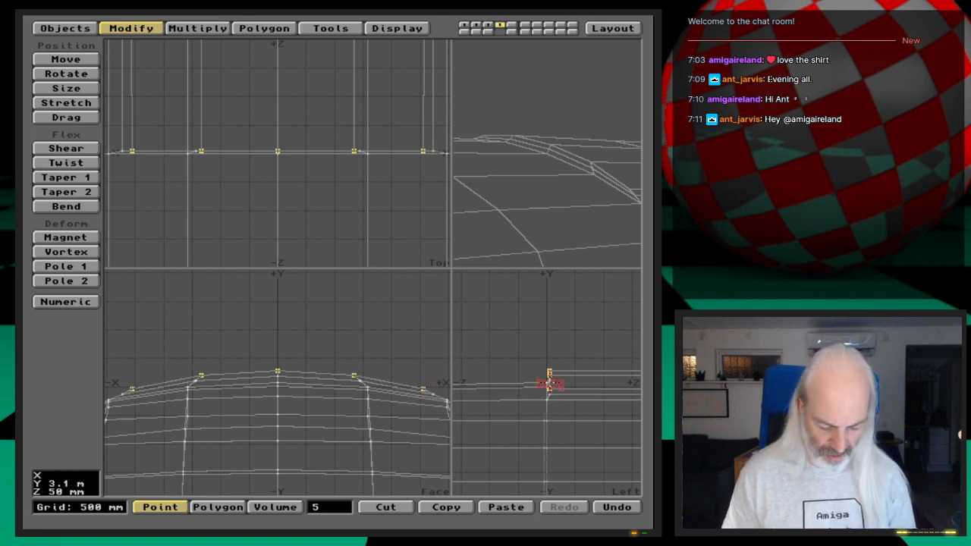
key("period")
key("period")
key("period")
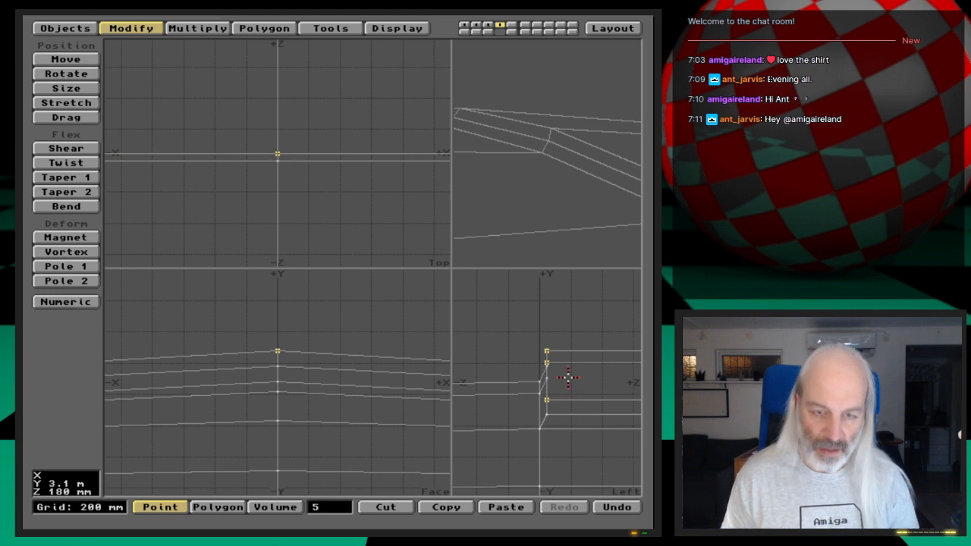
key("t")
left_click_drag(557, 378, 562, 377)
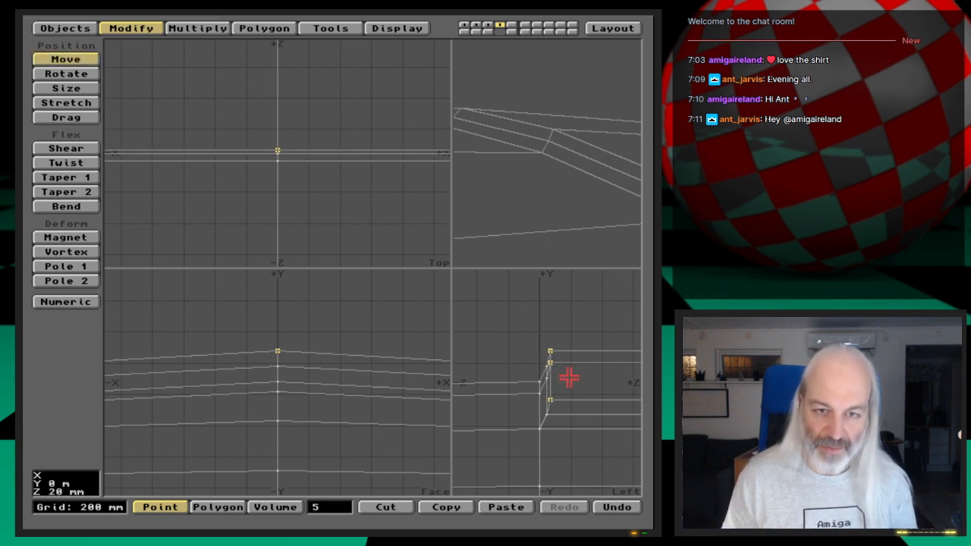
key("space")
left_click(334, 506)
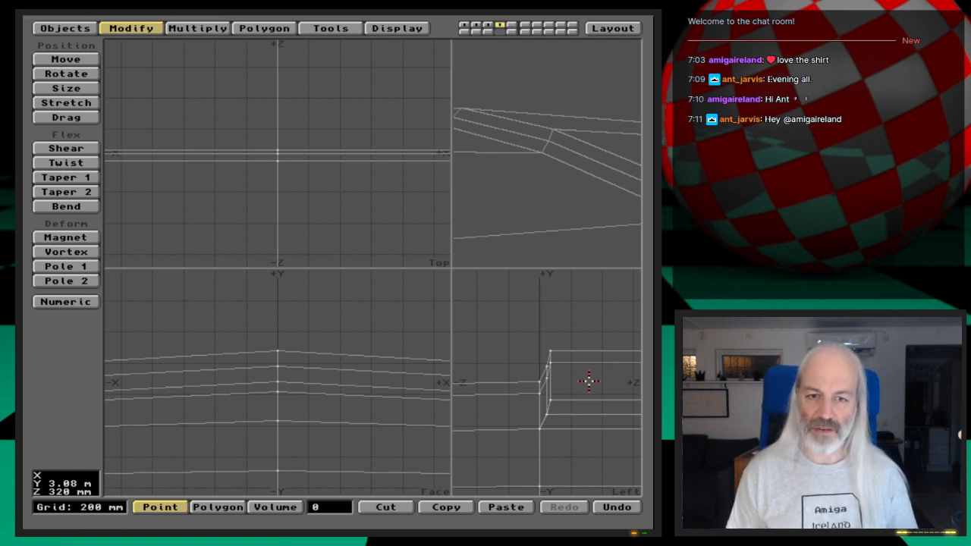
- In Polygon mode, select the four top polygons of the panel's front section through the Left view
key("comma")
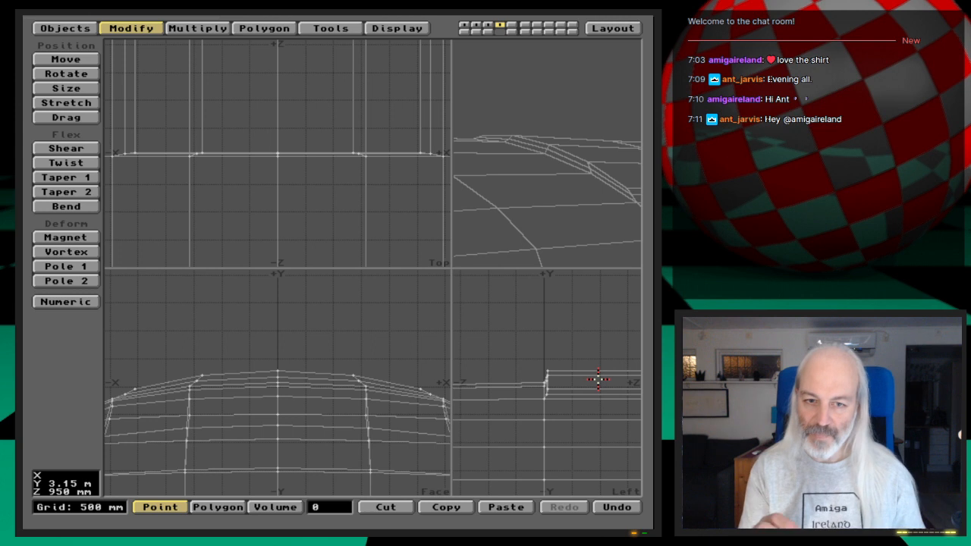
key("space")
left_click_drag(607, 379, 609, 372)
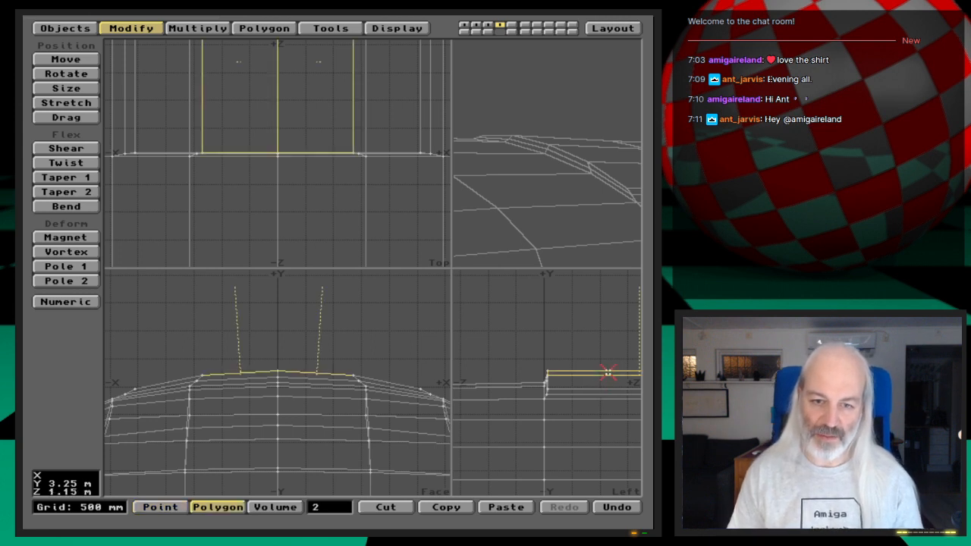
left_click(609, 370)
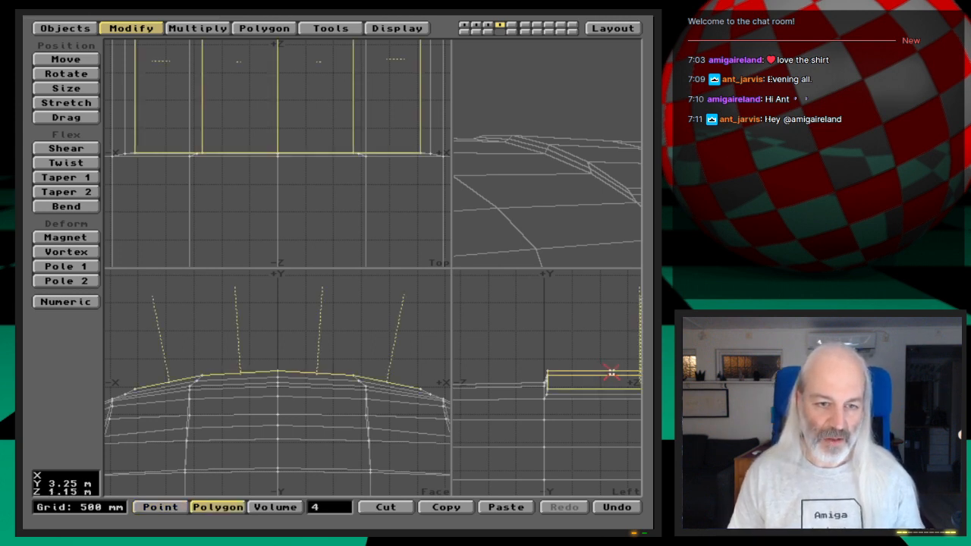
- Extend the selection to the top polygons of the panel's two remaining sections toward the rear of the hull
key("a")
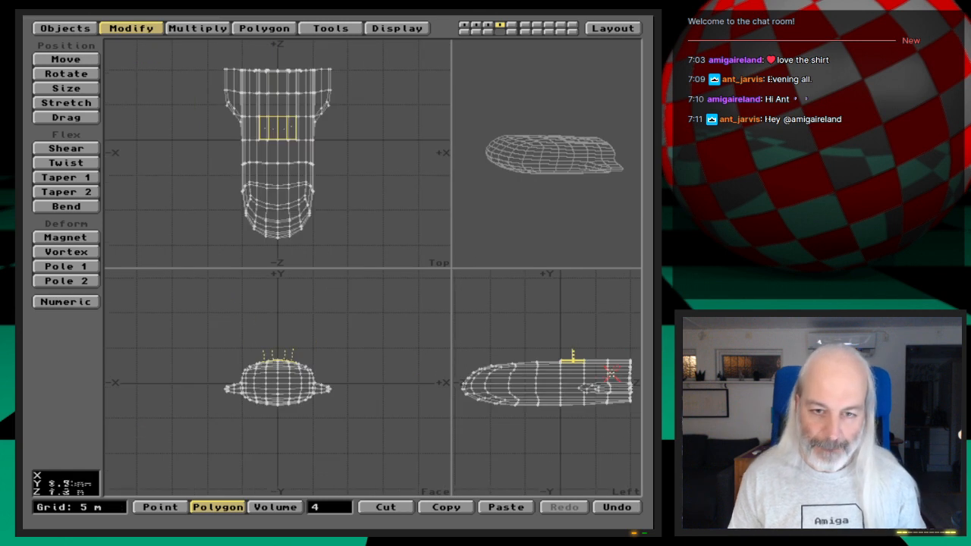
key("g")
key("period")
key("period")
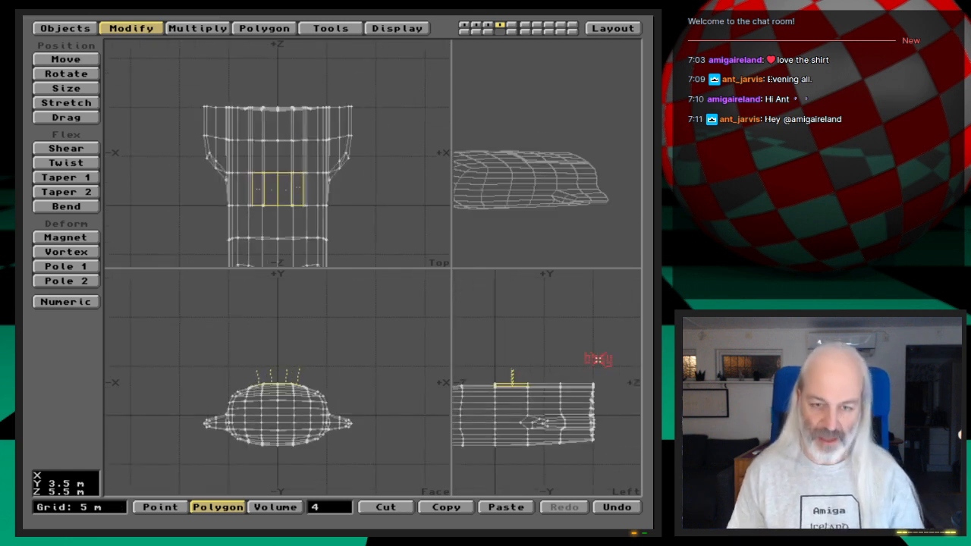
left_click_drag(452, 268, 363, 271)
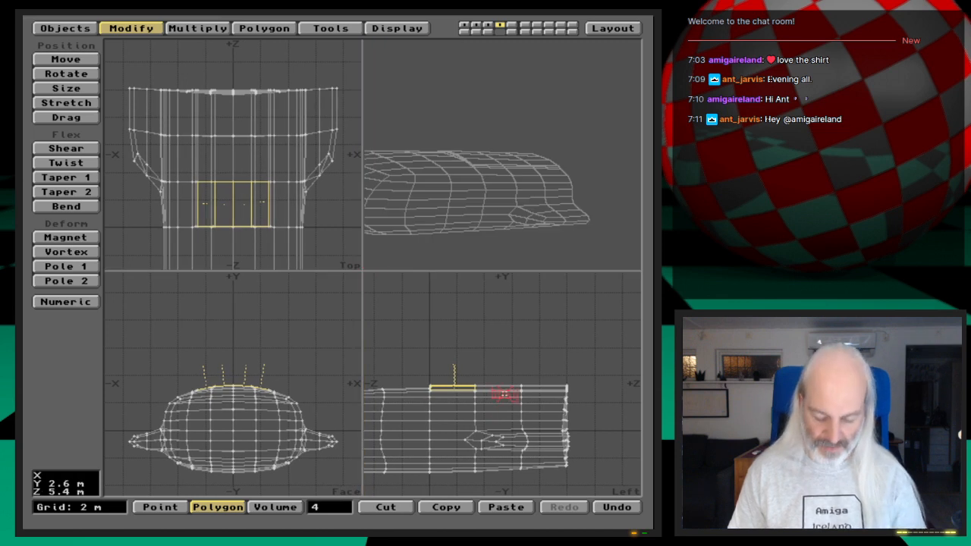
key("period")
key("period")
left_click(508, 390)
left_click(569, 391)
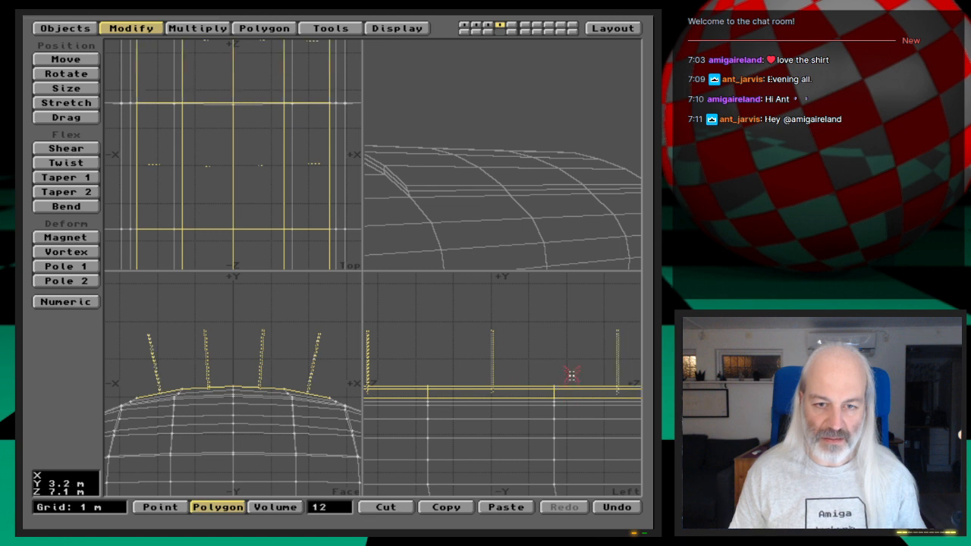
- Examine the stepped panel's shape from several angles in the perspective view
key("comma")
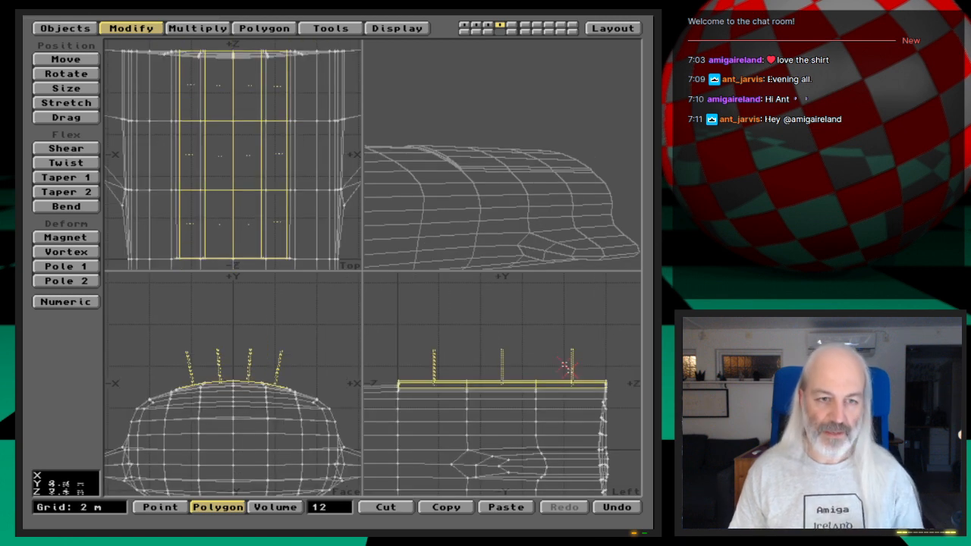
left_click_drag(493, 209, 515, 220)
left_click_drag(546, 186, 566, 234)
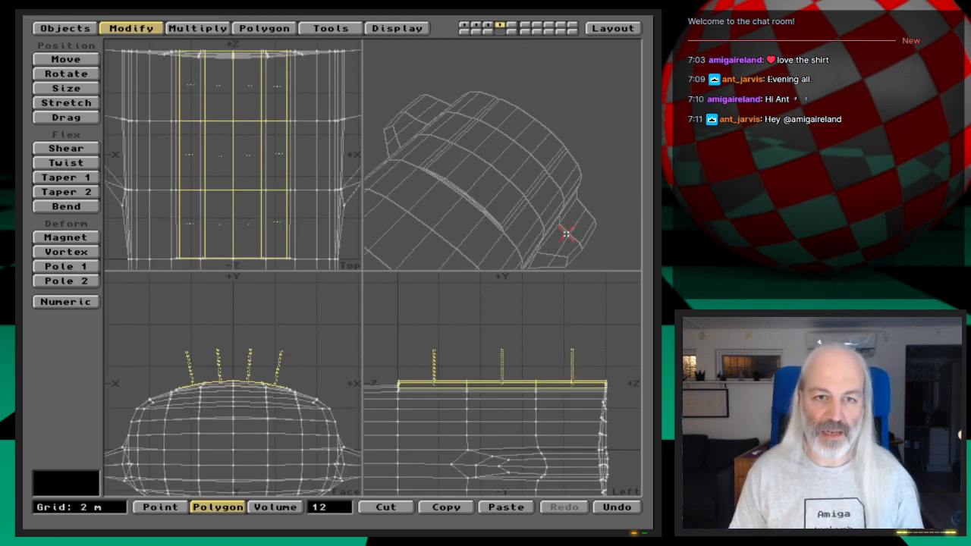
left_click_drag(432, 226, 537, 216)
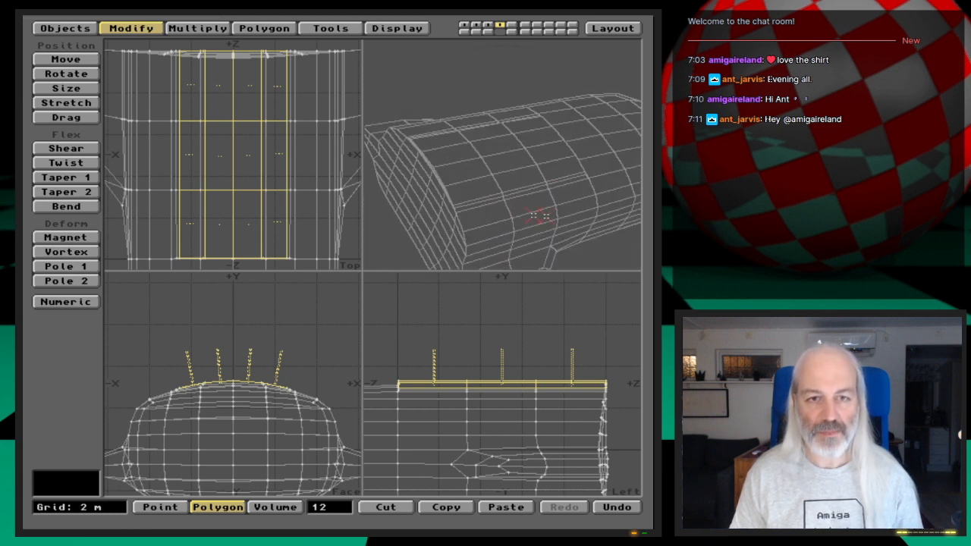
left_click_drag(543, 170, 526, 189)
left_click_drag(506, 153, 535, 185)
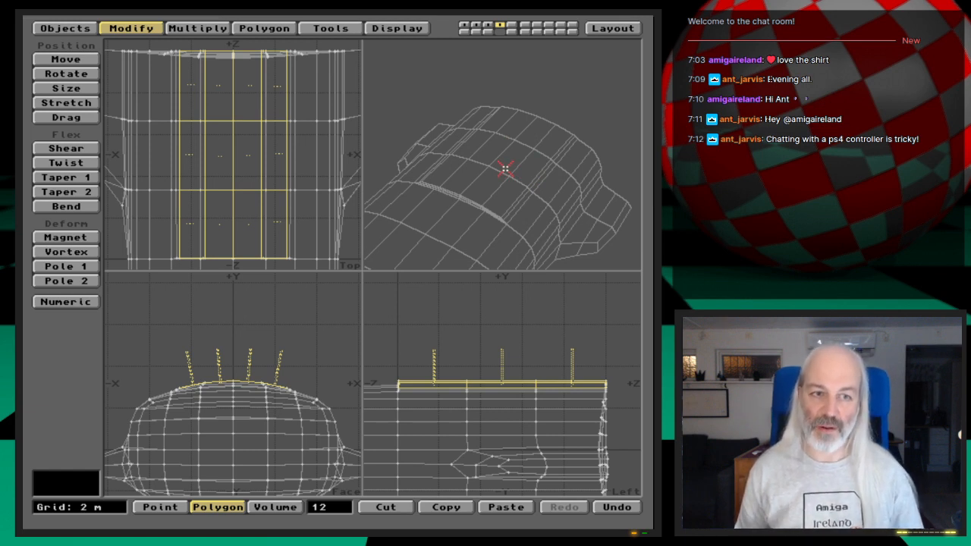
left_click_drag(483, 163, 526, 186)
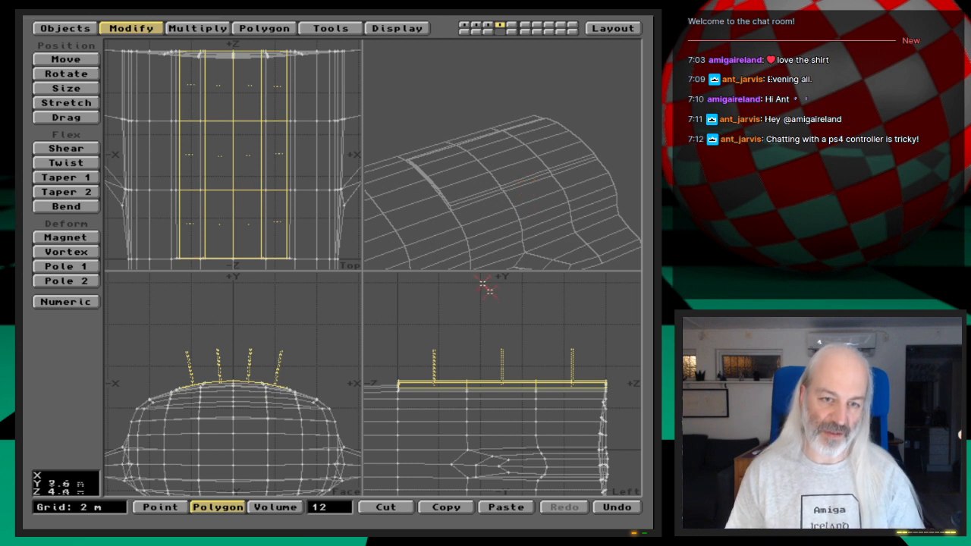
key("g")
key("period")
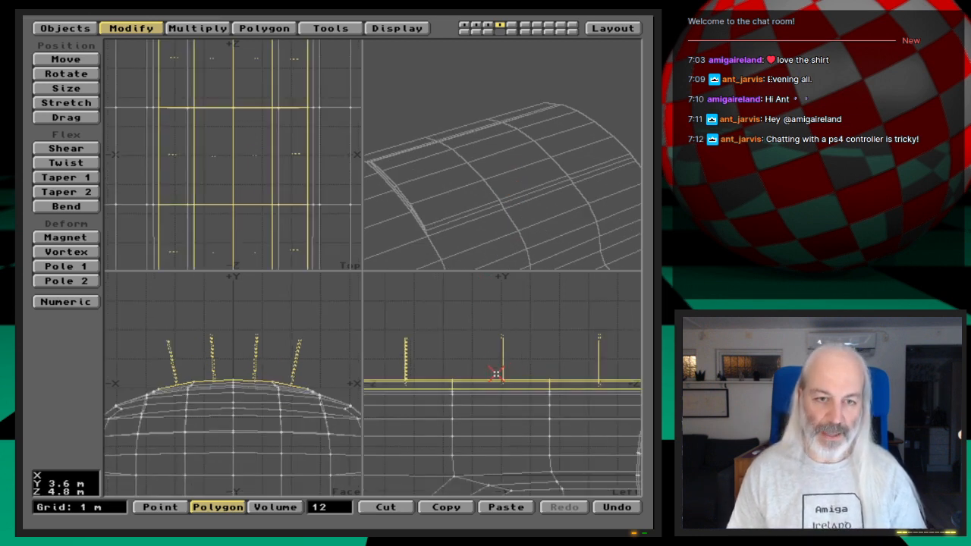
mouse_move(491, 203)
left_mouse_down()
mouse_move(502, 174)
mouse_move(506, 199)
left_mouse_up()
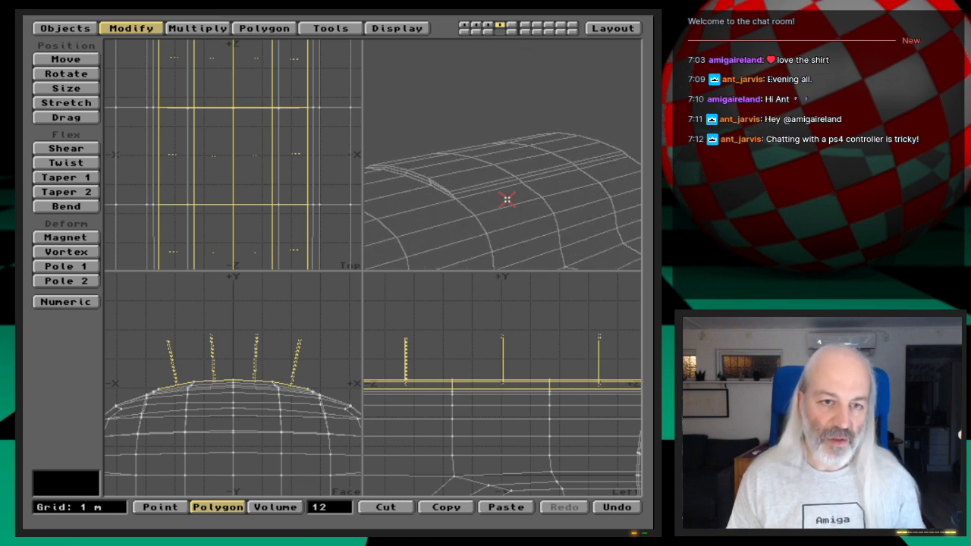
- Smooth Shift the panel's top polygons by 300 mm and stretch the new tier to about 0.9 of its width
key("f")
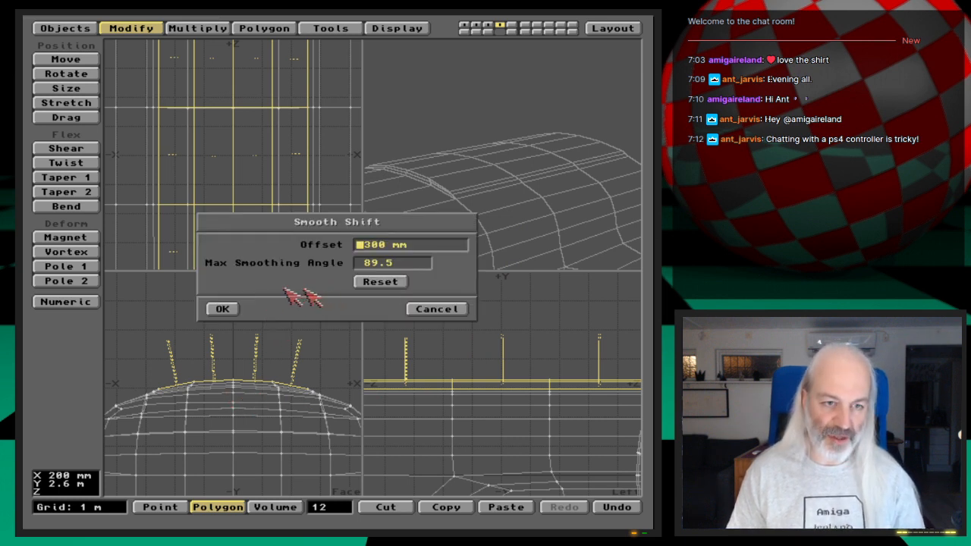
left_click(230, 309)
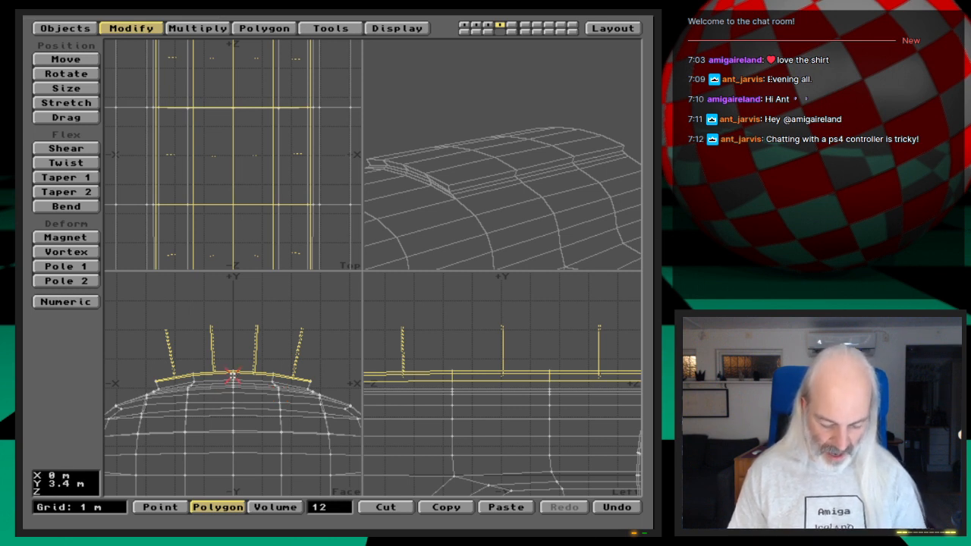
key("g")
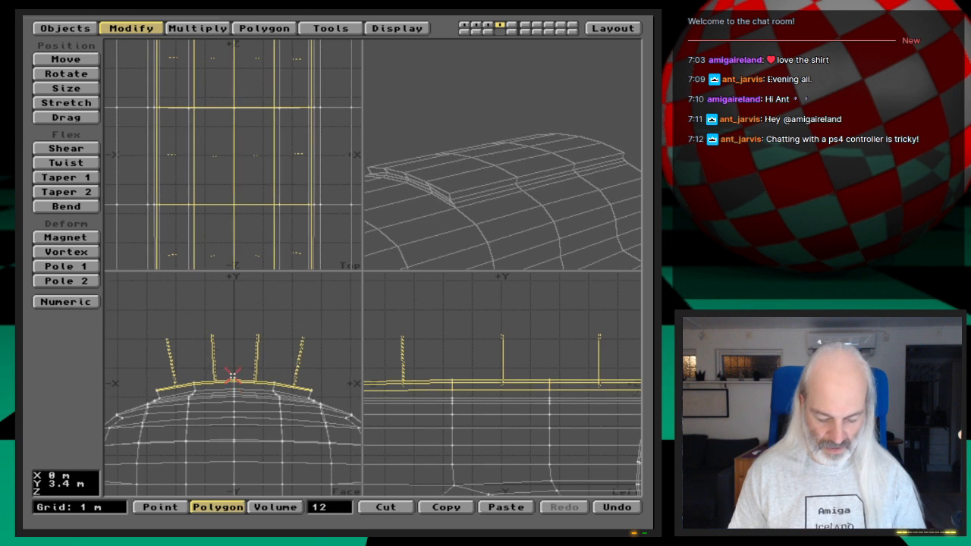
key("period")
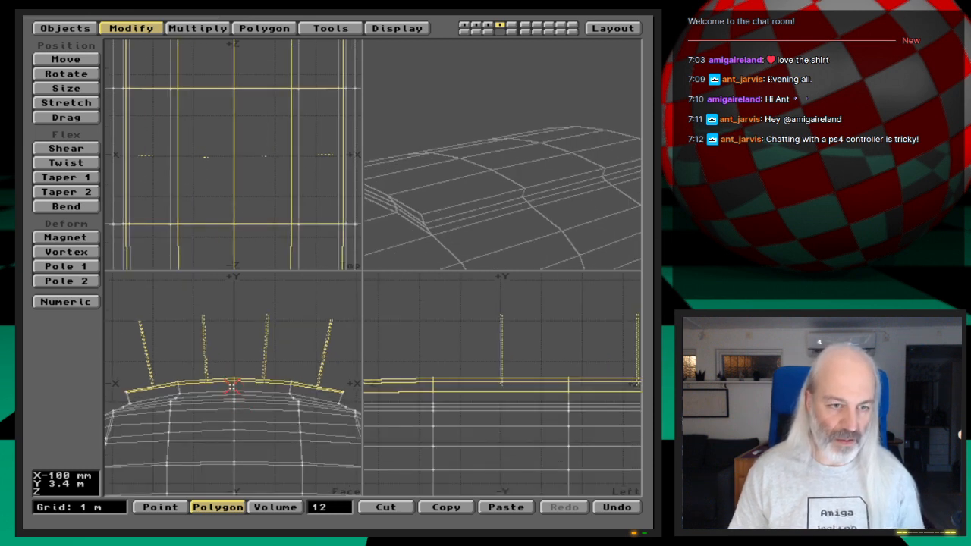
key("h")
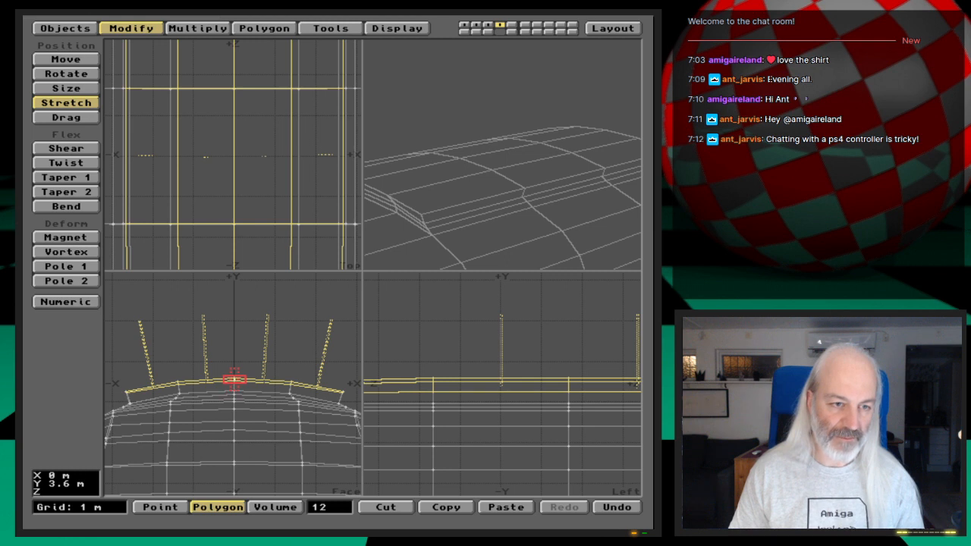
left_click_drag(234, 380, 210, 381)
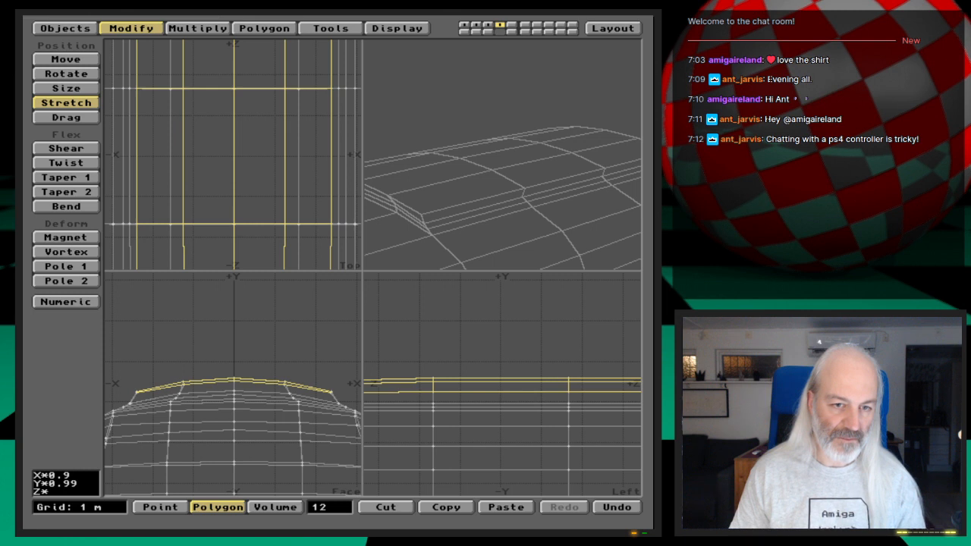
left_click_drag(211, 381, 232, 379)
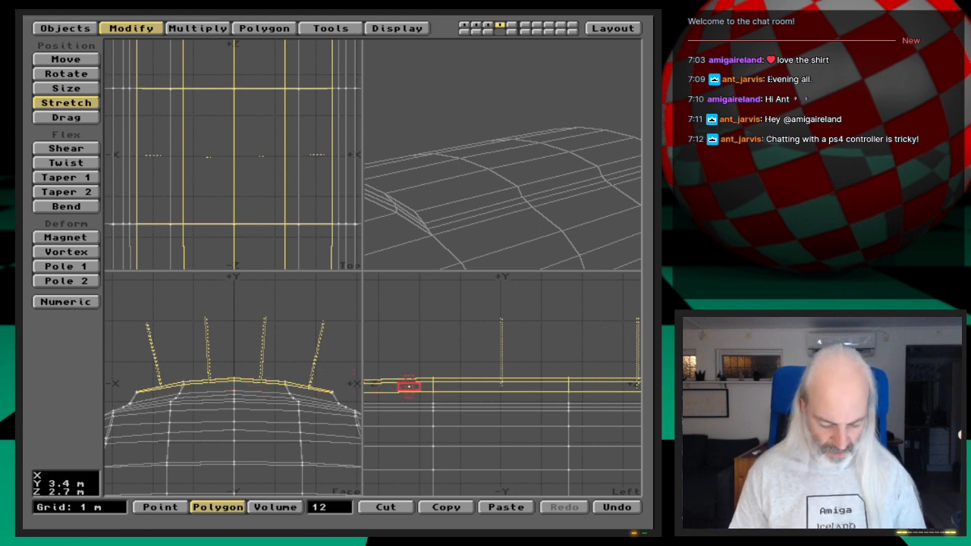
- Raise the new top tier slightly above the hull and check its front edge in the perspective view
key("g")
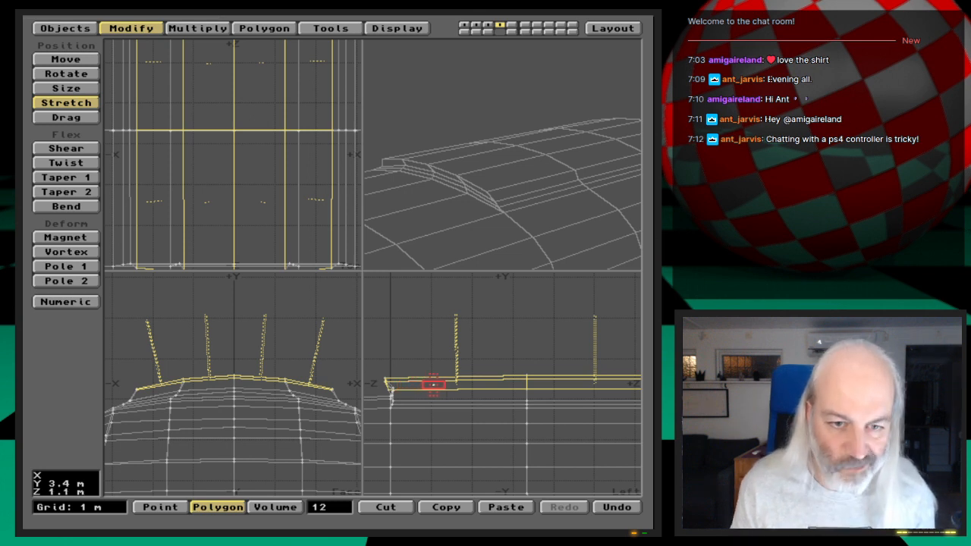
left_click_drag(493, 202, 551, 186)
left_click_drag(475, 214, 500, 211)
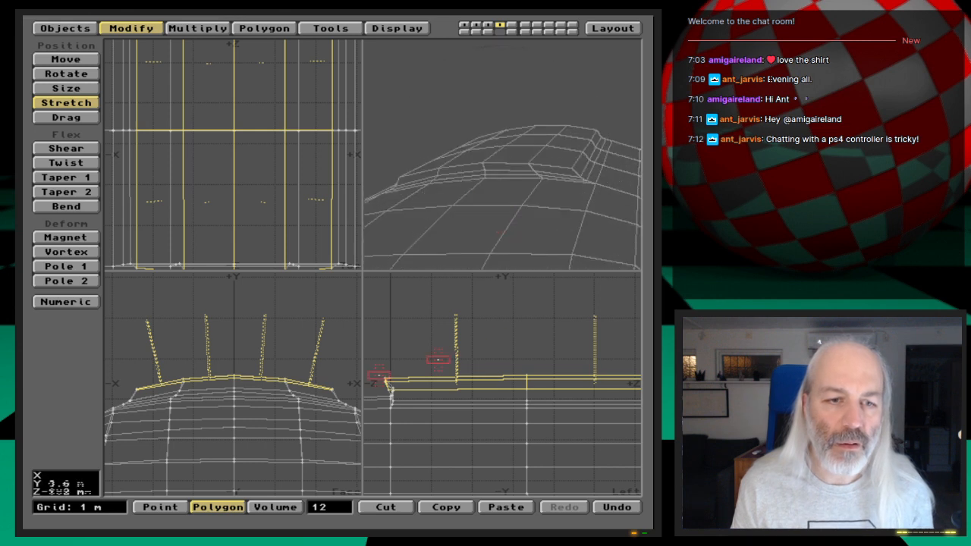
key("t")
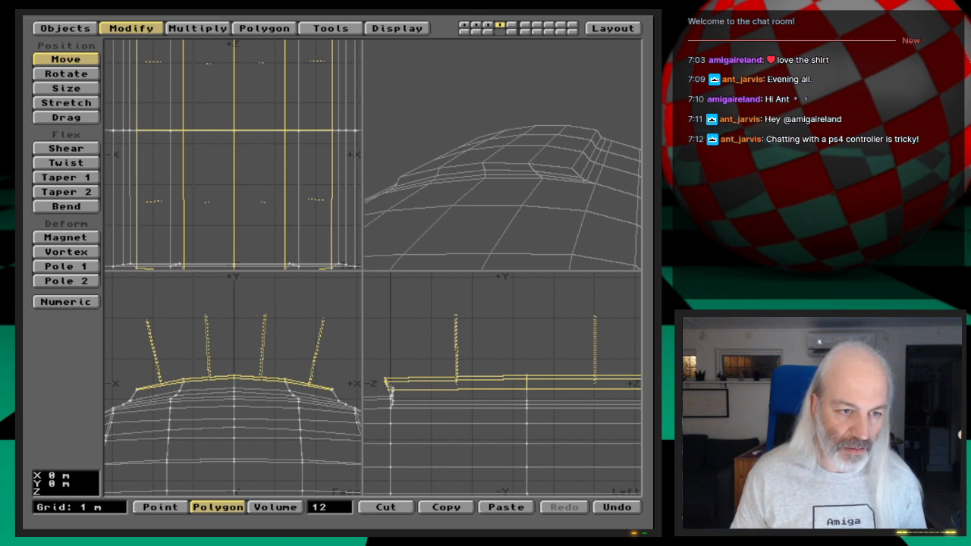
left_click_drag(234, 377, 238, 400)
left_click_drag(570, 197, 397, 177)
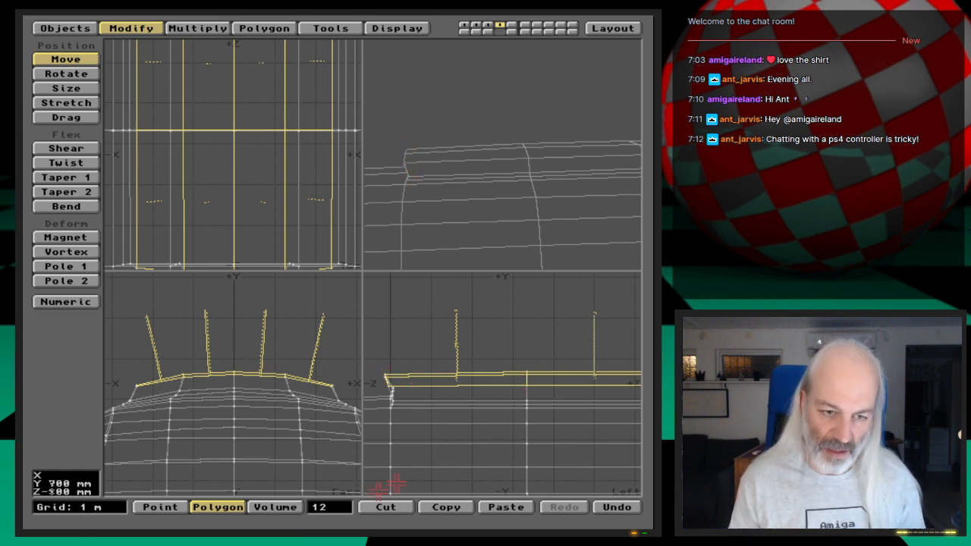
- Switch to point selection and select the five front-edge points of the raised panel's top tier
left_click(173, 507)
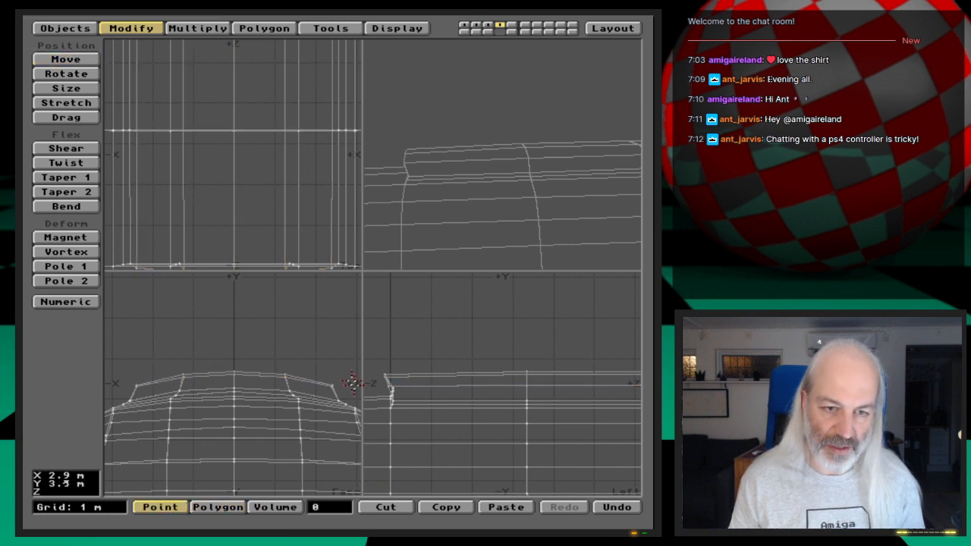
left_click(386, 375)
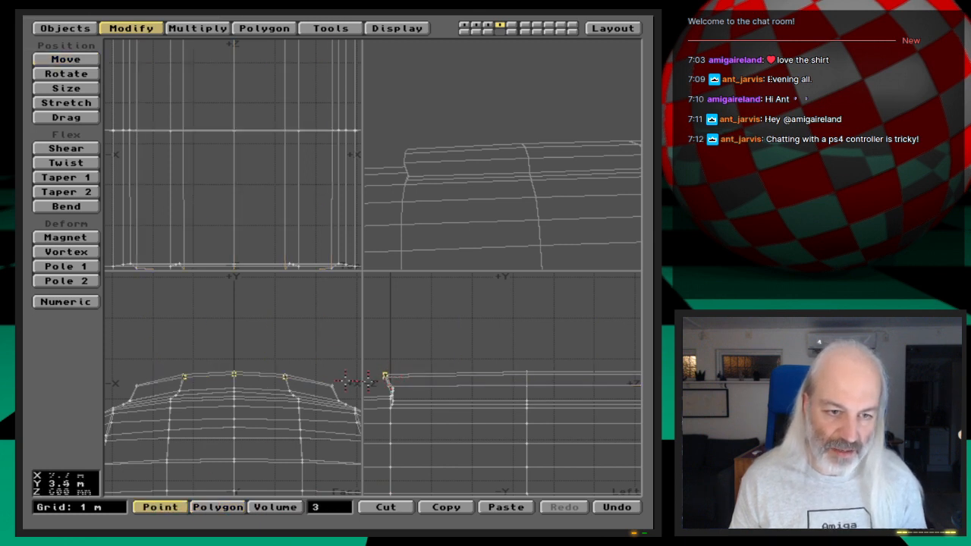
left_click(390, 388)
left_click(391, 388)
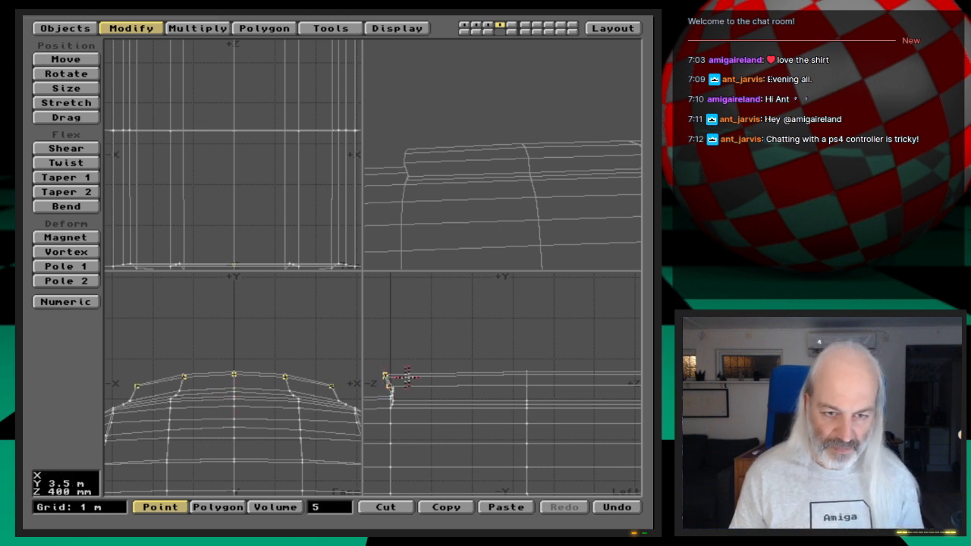
- Try to move the top tier's five front-edge points 200 mm toward the rear, then undo the move
key("t")
left_click_drag(419, 379, 427, 379)
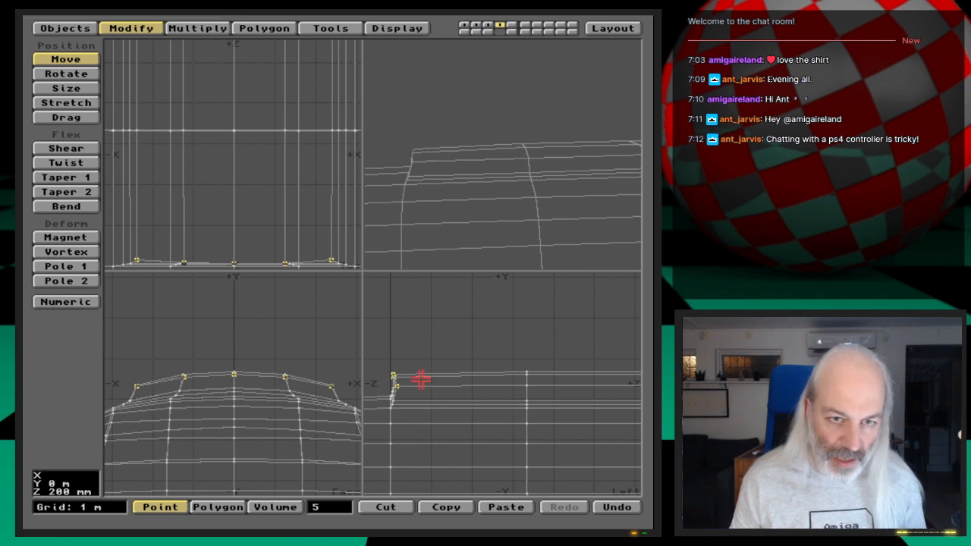
left_click_drag(455, 190, 473, 200)
key("u")
left_click_drag(505, 178, 483, 159)
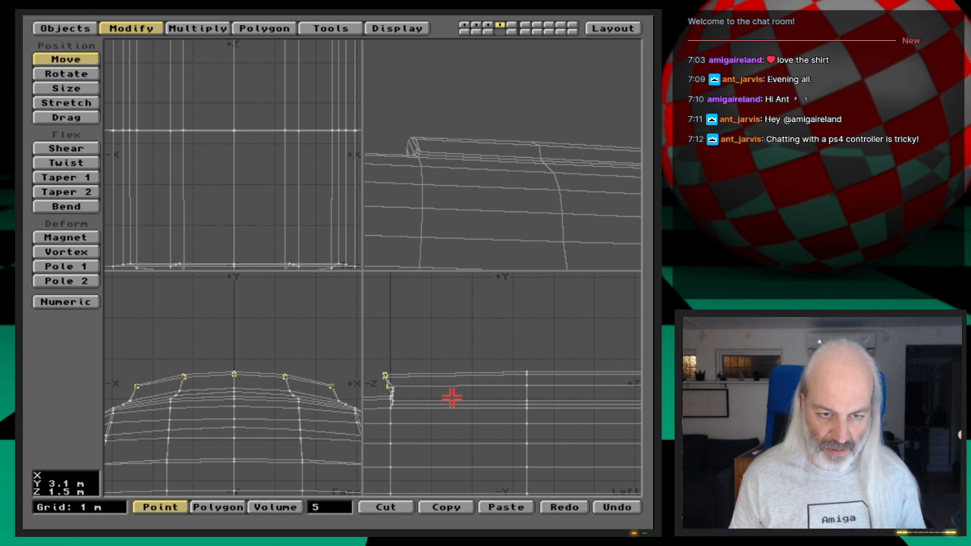
- Move the five front-edge points slightly toward the rear and check the edge in the perspective view
left_click_drag(451, 398, 451, 397)
left_click_drag(529, 183, 538, 170)
- Try to shift only the three centre points of the front edge farther toward the rear, then undo those moves
key("space")
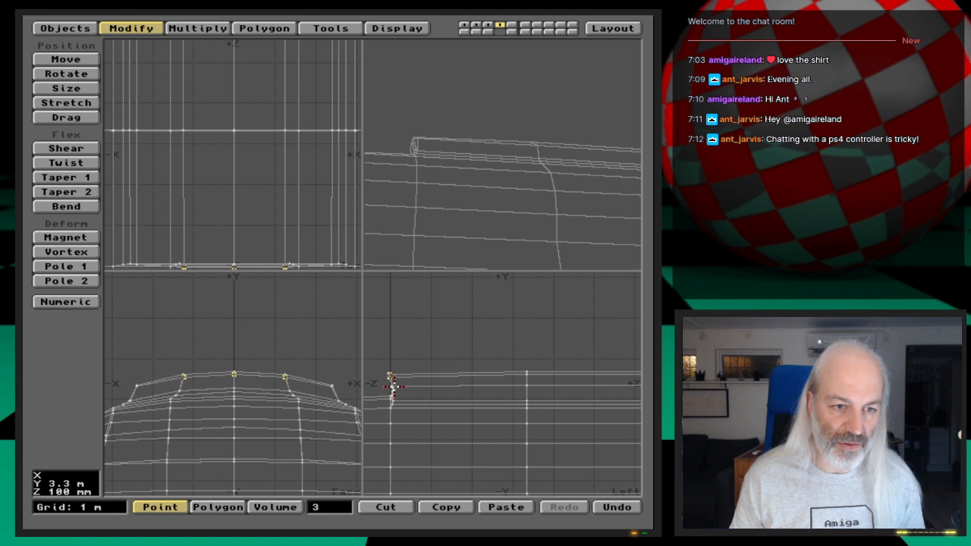
key("t")
left_click_drag(431, 388, 434, 389)
left_click_drag(473, 167, 496, 147)
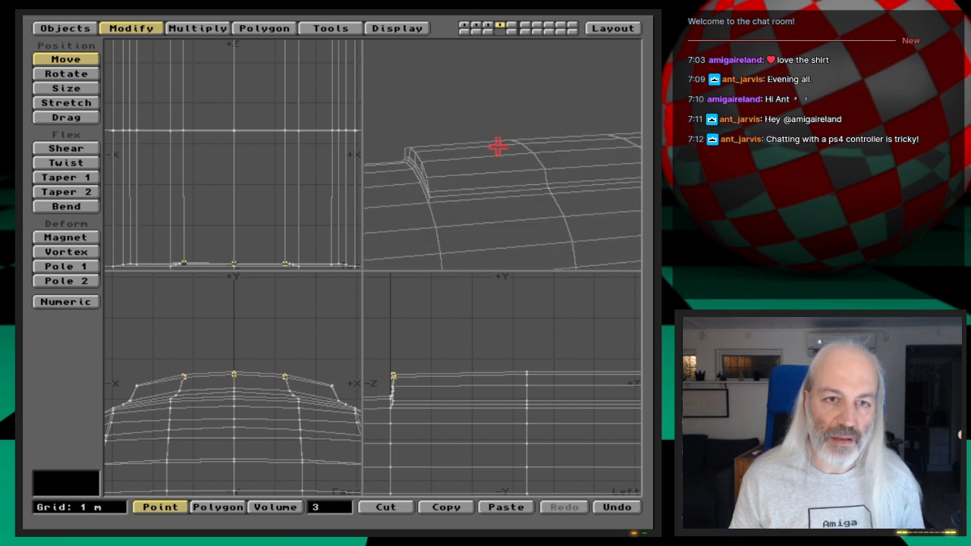
left_click_drag(441, 370, 445, 369)
left_click_drag(427, 254, 513, 241)
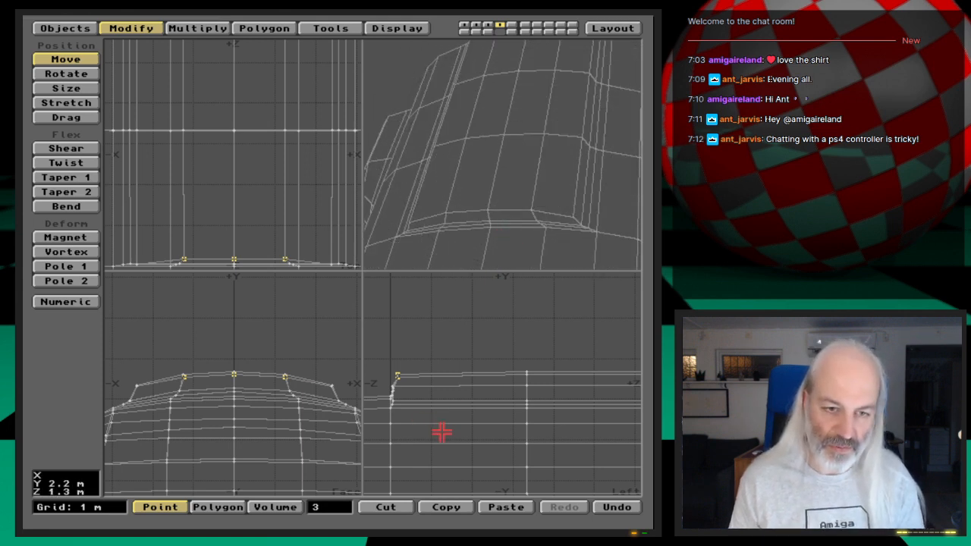
key("u")
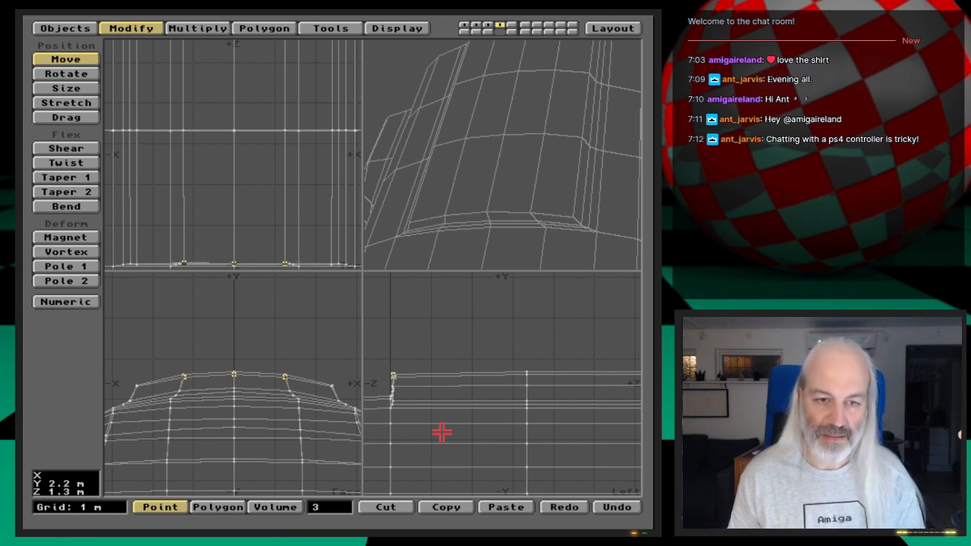
left_click_drag(422, 422, 421, 422)
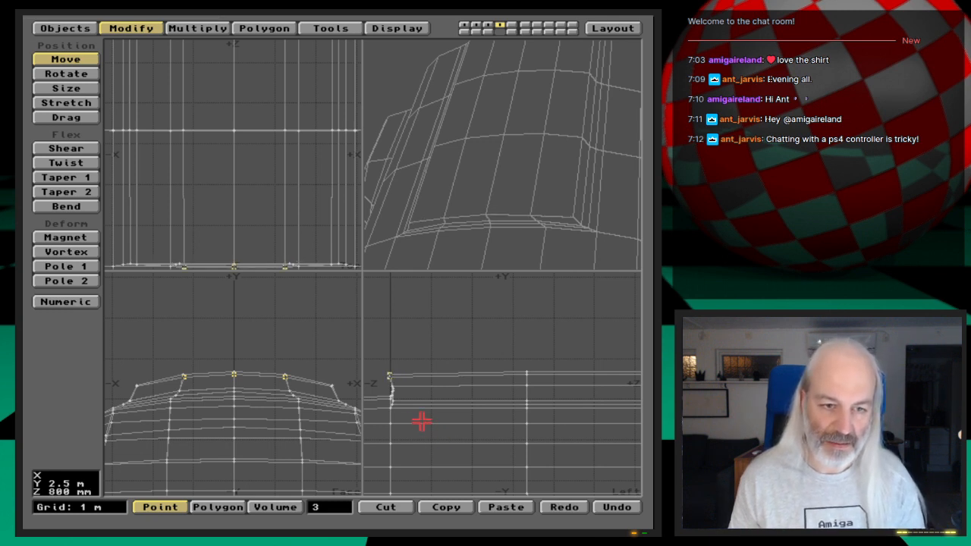
- Add the two outer points back to the selection and move all five front-edge points 200 mm toward the rear
key("space")
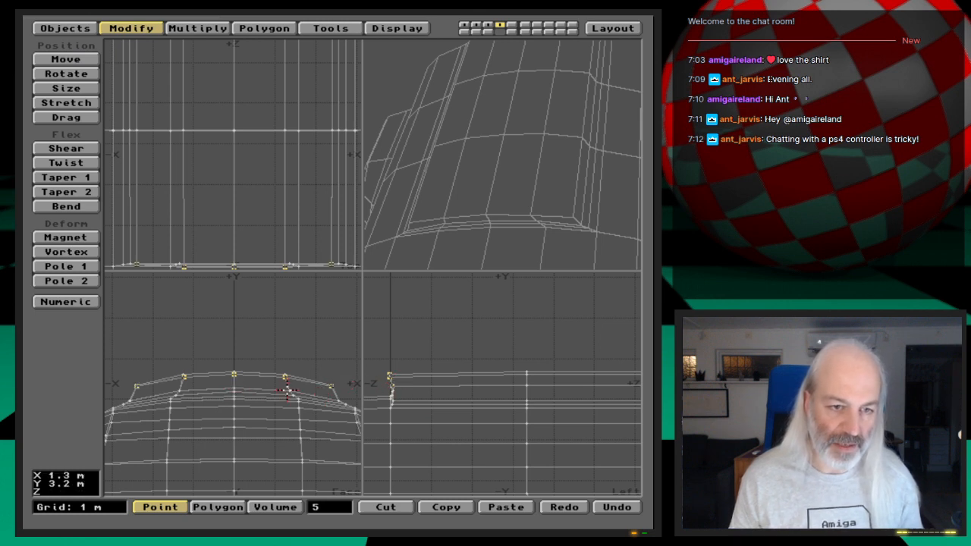
key("t")
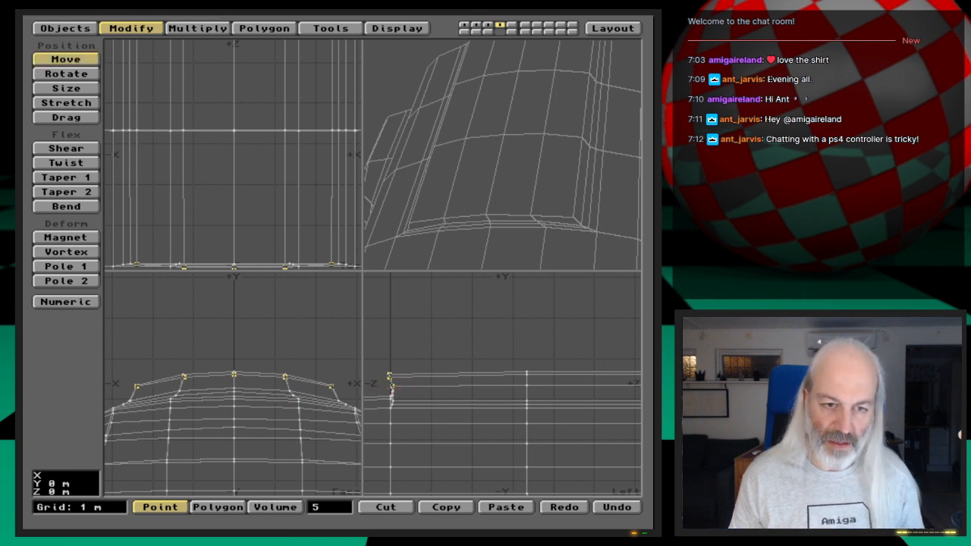
left_click_drag(391, 389, 398, 388)
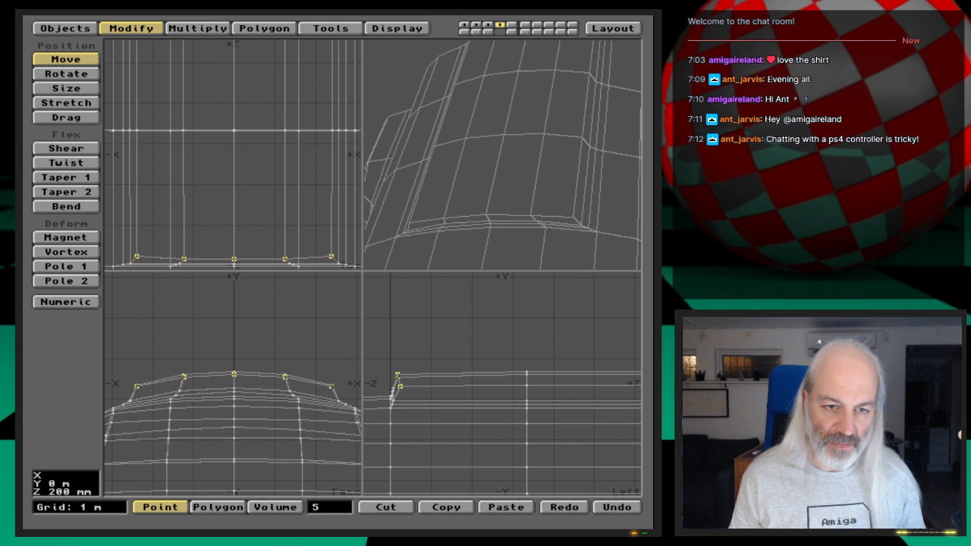
left_click_drag(398, 388, 404, 386)
mouse_move(572, 219)
left_mouse_down()
mouse_move(572, 205)
mouse_move(560, 215)
left_mouse_up()
left_click_drag(448, 219, 559, 149)
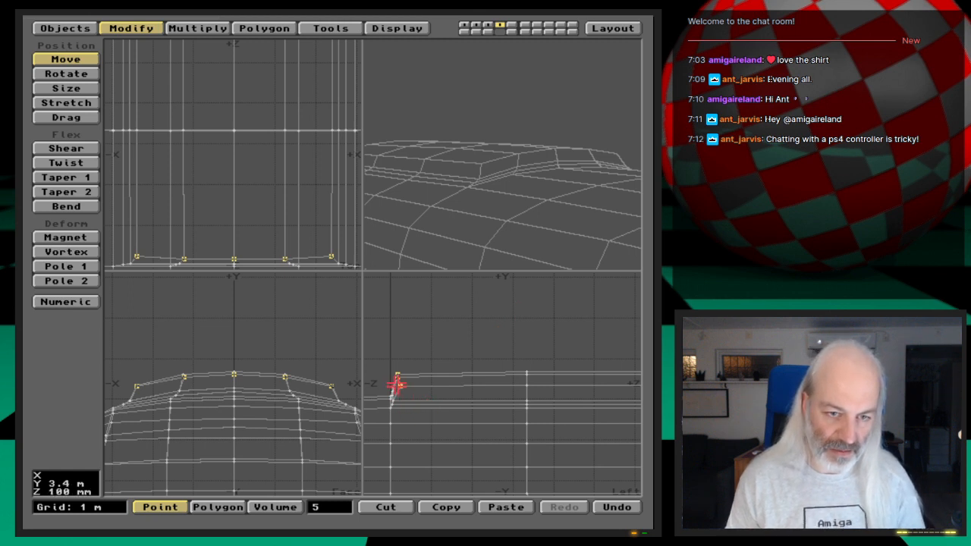
- Select only the two outer front-edge points and move them up and forward, in line with the tier's other front points
key("g")
key("period")
key("period")
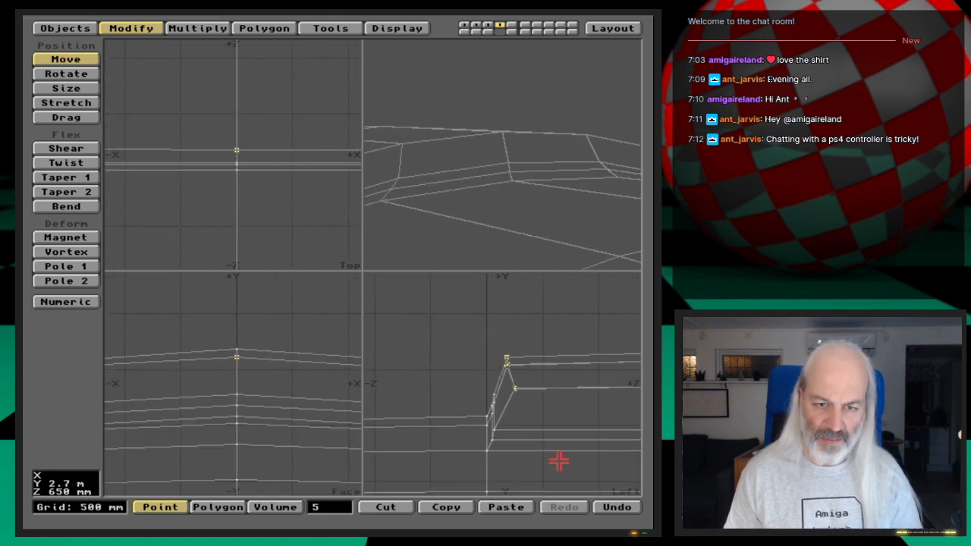
key("period")
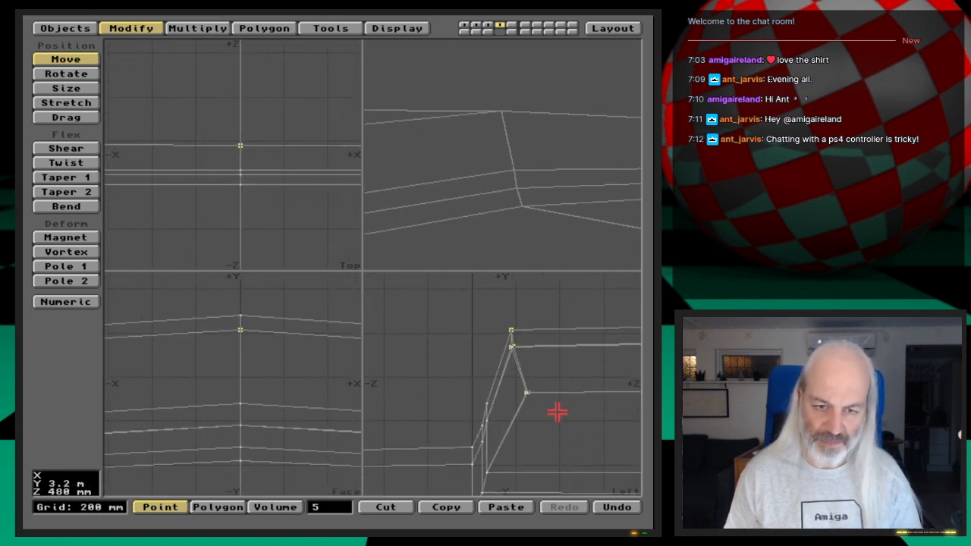
key("space")
left_click(509, 355)
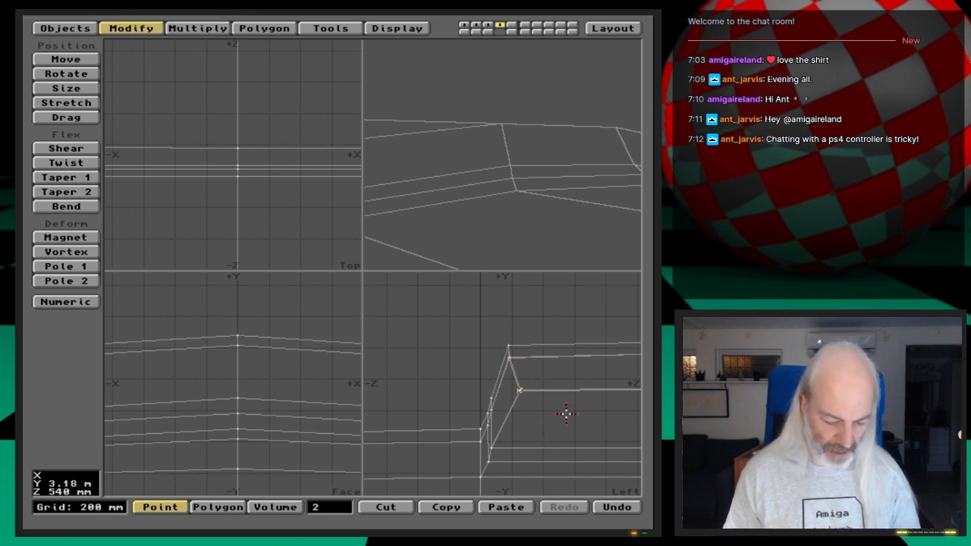
key("t")
left_click_drag(566, 411, 554, 401)
left_click_drag(508, 380, 511, 377)
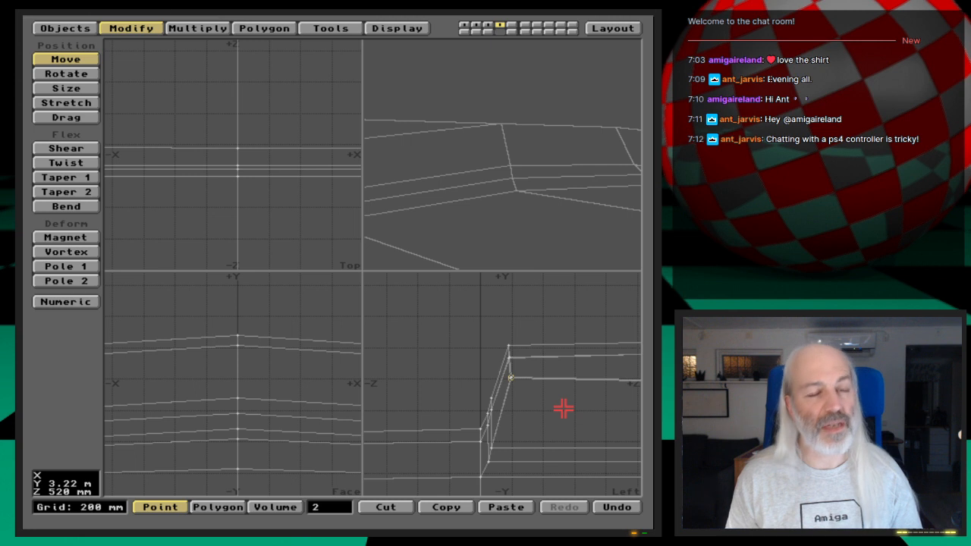
- Clear the point and polygon selections, then select the four polygons of the top tier's sloped front face
key("space")
left_click(512, 378)
key("space")
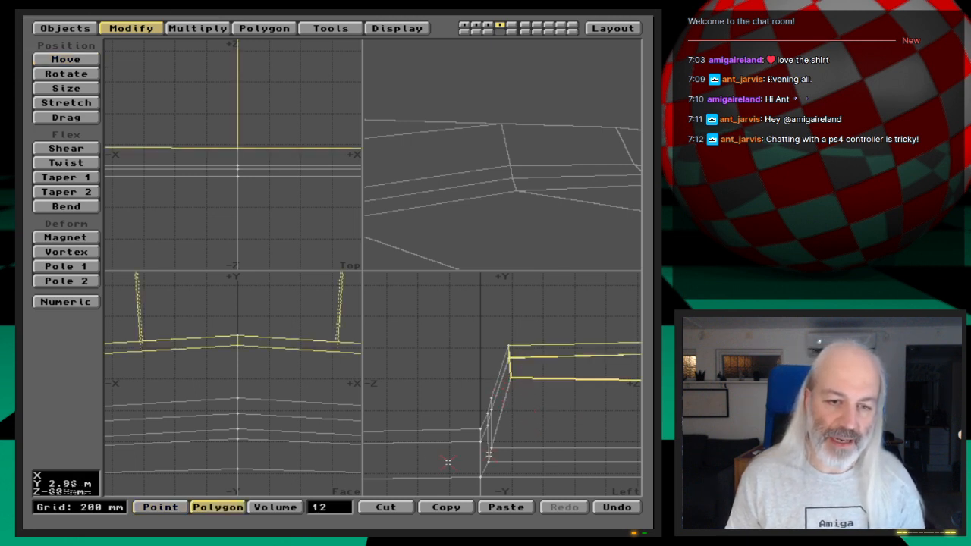
left_click(461, 420)
left_click_drag(488, 396, 495, 375)
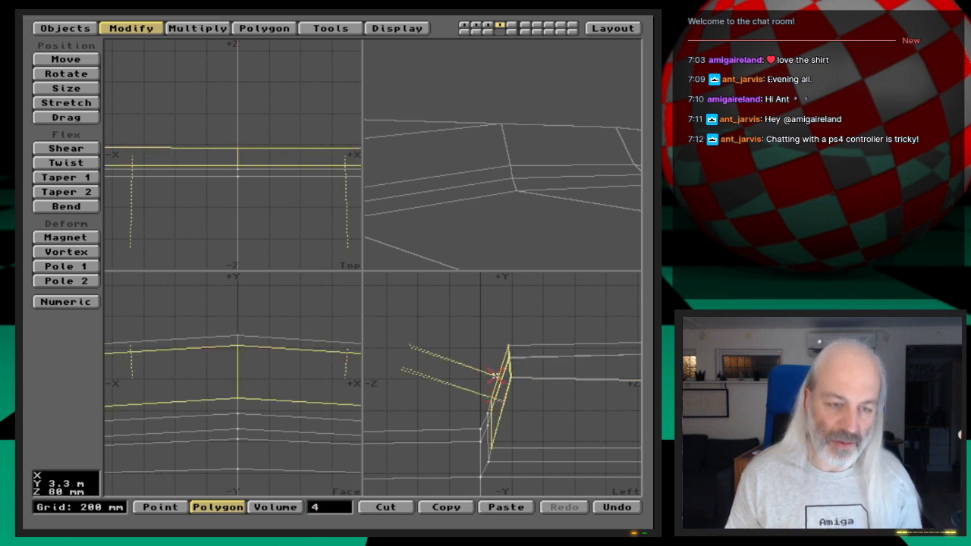
- Smooth Shift the four front-face polygons by 300 mm with a maximum smoothing angle of 89.5
key("comma")
key("comma")
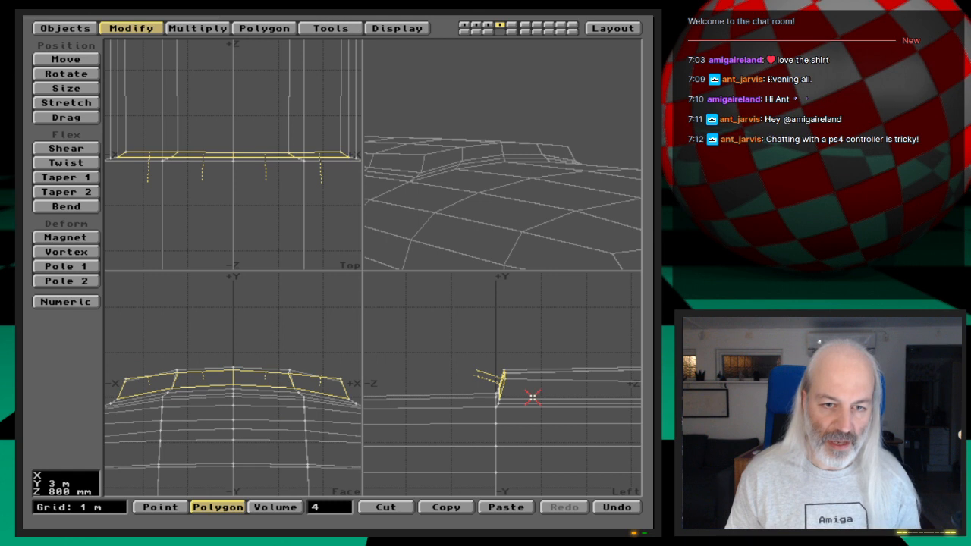
key("f")
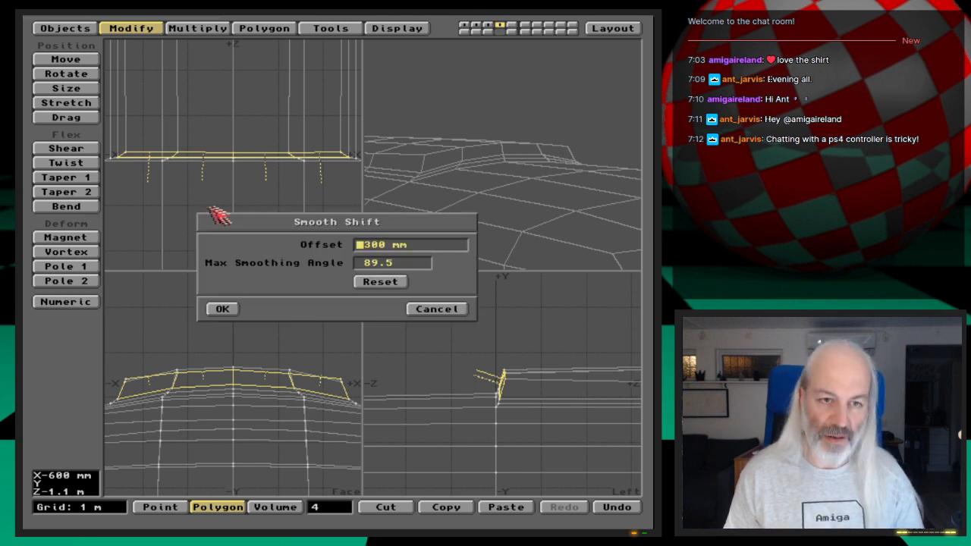
left_click(232, 309)
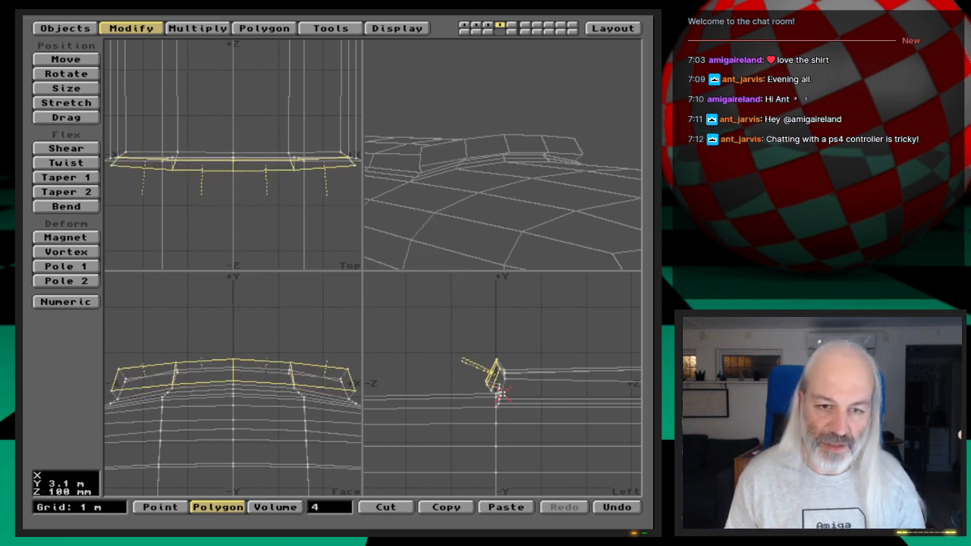
left_click_drag(523, 195, 564, 173)
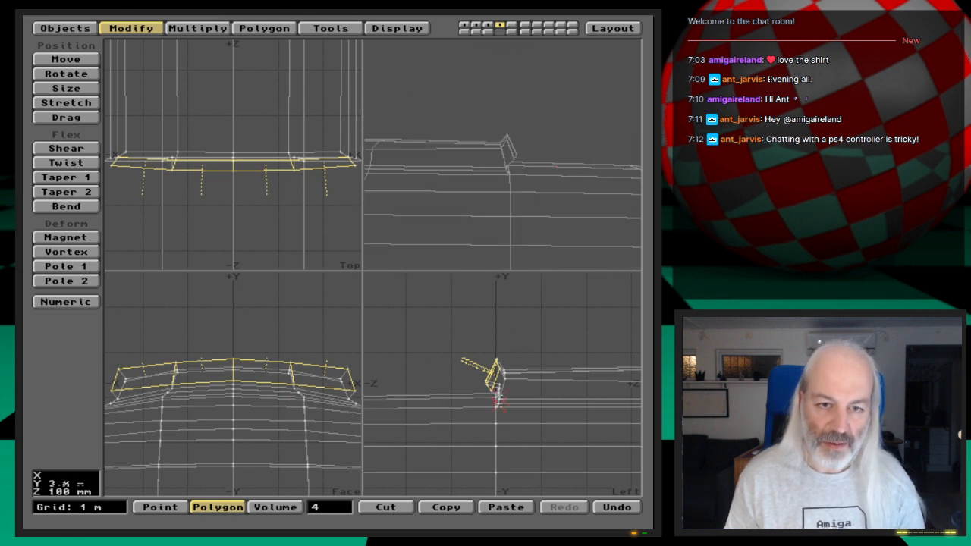
- Rotate the shifted front polygons in the side view until the face stands nearly upright
key("period")
key("period")
key("period")
key("period")
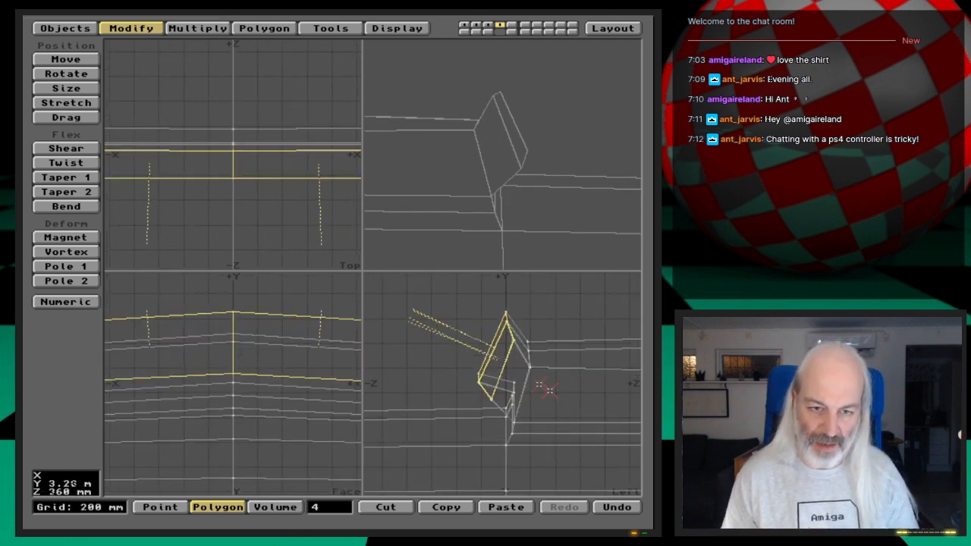
key("period")
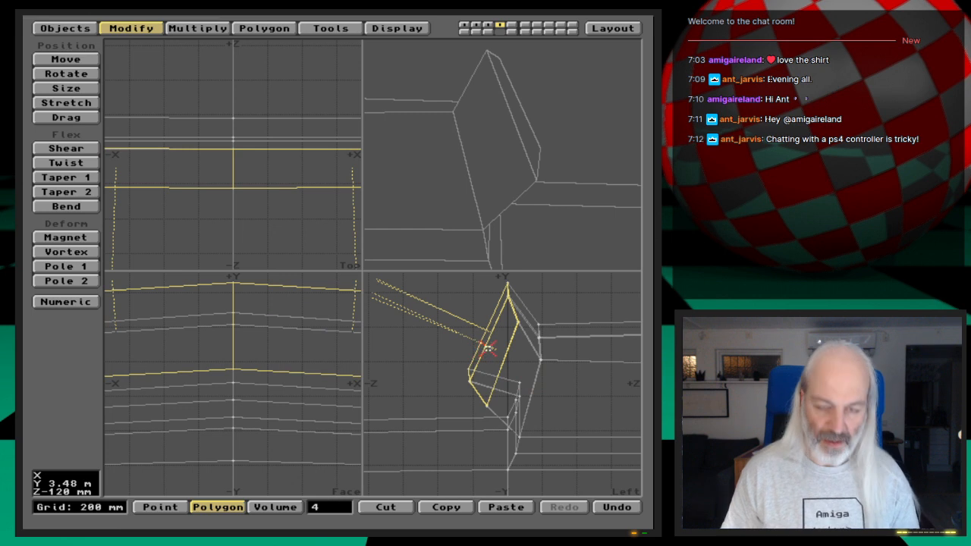
key("y")
left_click_drag(488, 347, 519, 347)
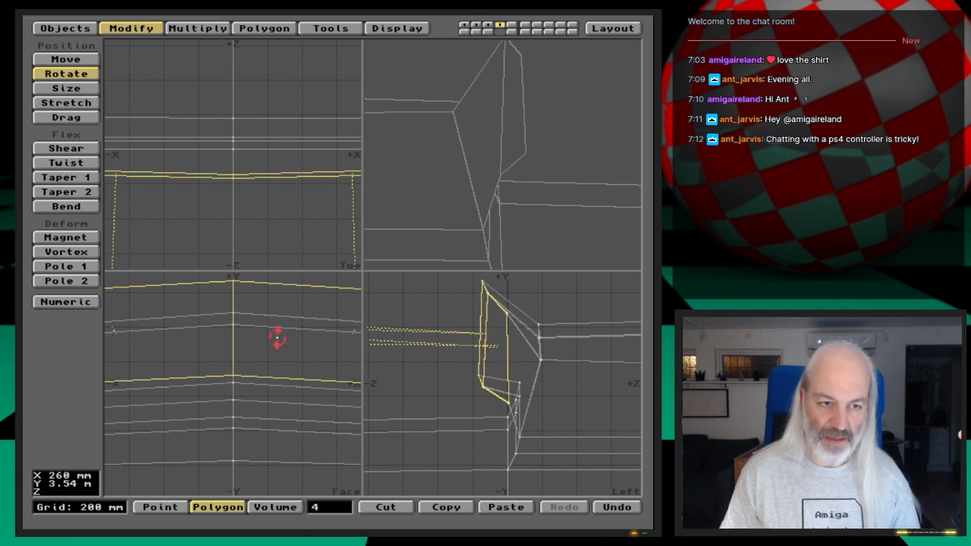
- Stretch the front polygons to a lower height and move them down and back against the panel's front
key("h")
left_click_drag(511, 351, 513, 377)
key("t")
left_click_drag(553, 202, 482, 177)
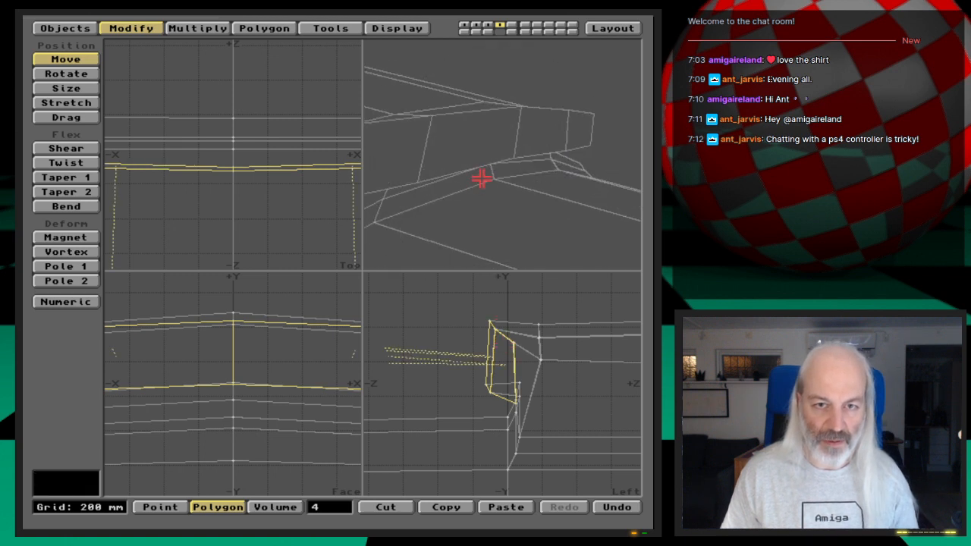
- Examine the outer end of the new front extension and its fit with the whole hull
key("Left")
key("Left")
key("Left")
key("Left")
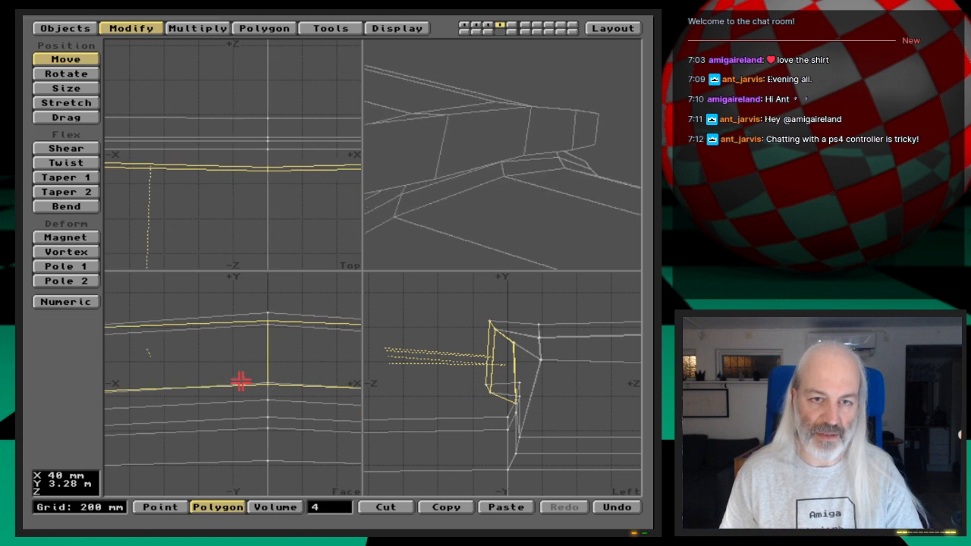
key("Left")
key("Left")
key("Left")
key("Left")
key("Left")
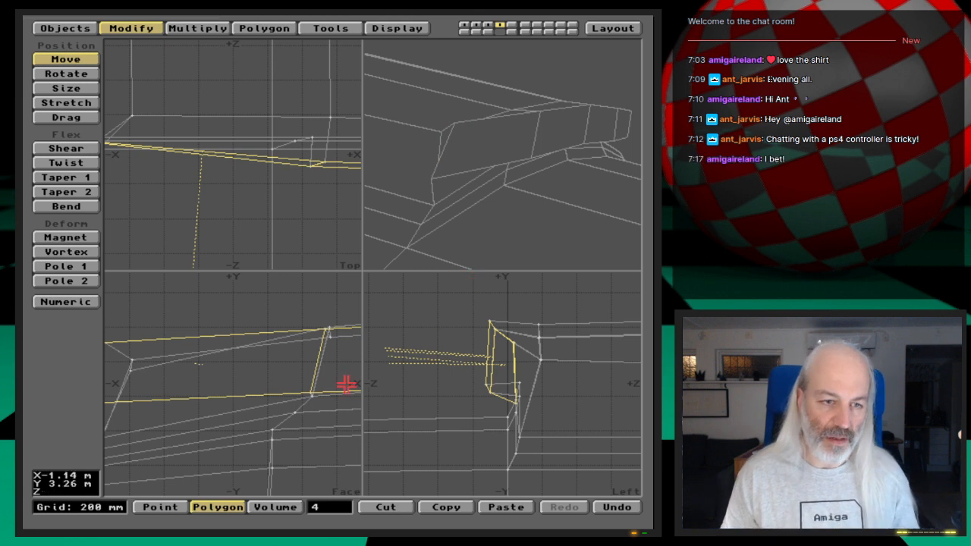
key("a")
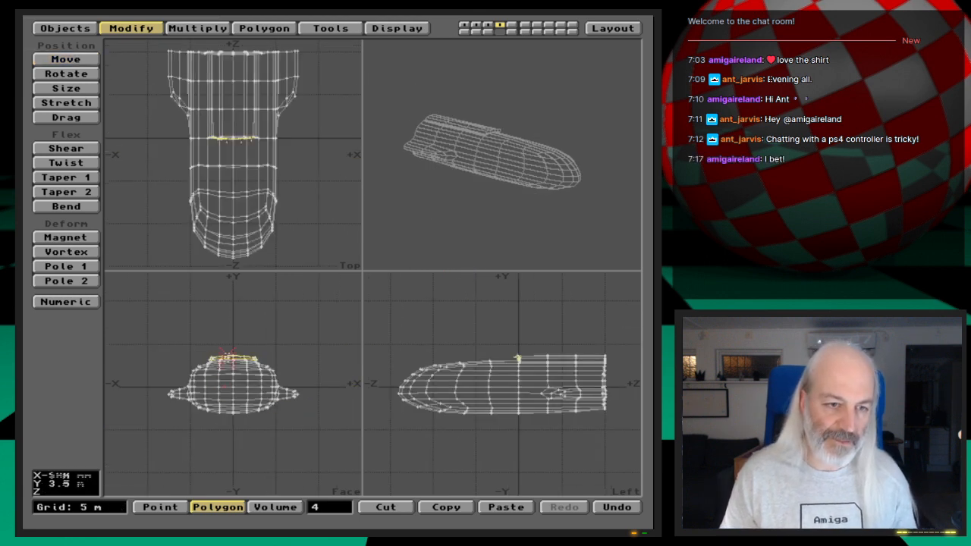
key("shift+a")
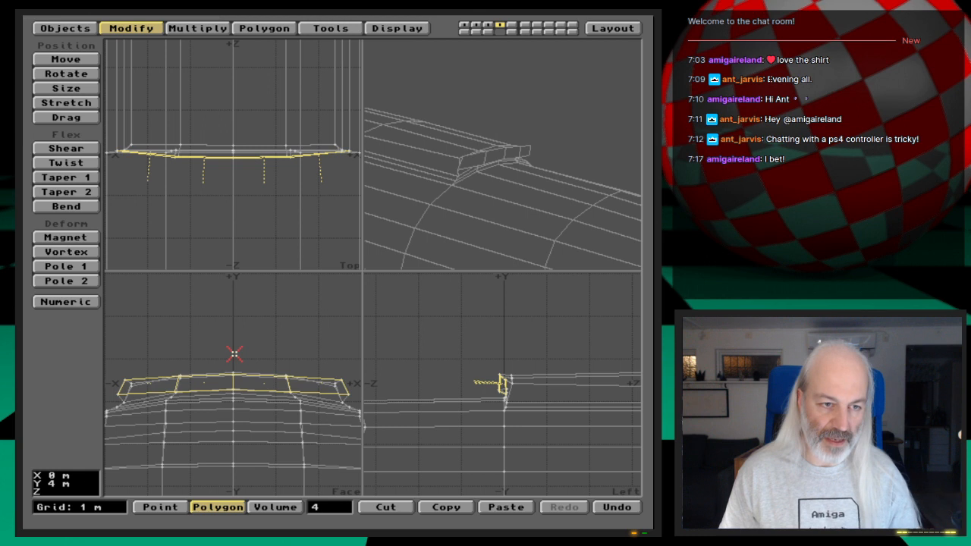
- Try narrowing the front extension's four outer end points to 0.9 of their width and lowering them by 100 mm
left_click(329, 509)
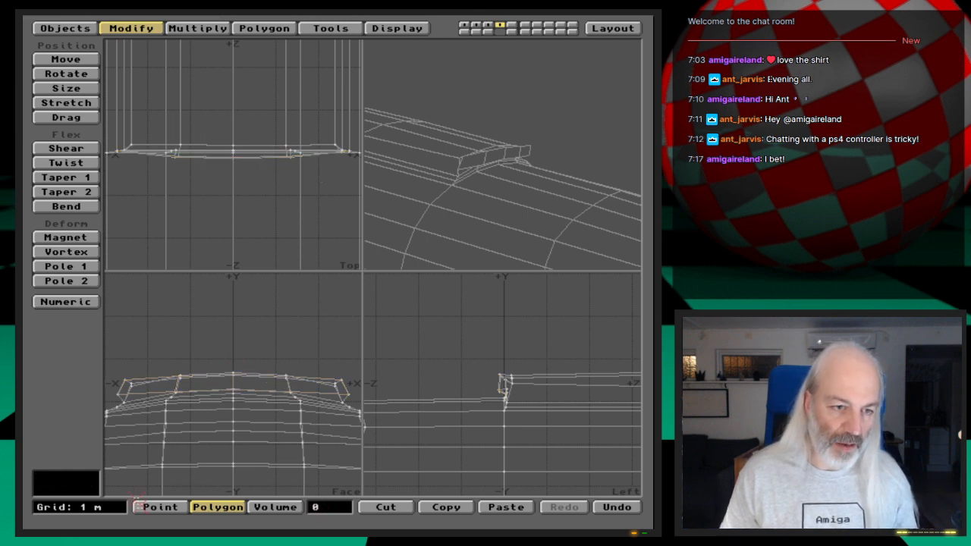
left_click(138, 505)
left_click(117, 391)
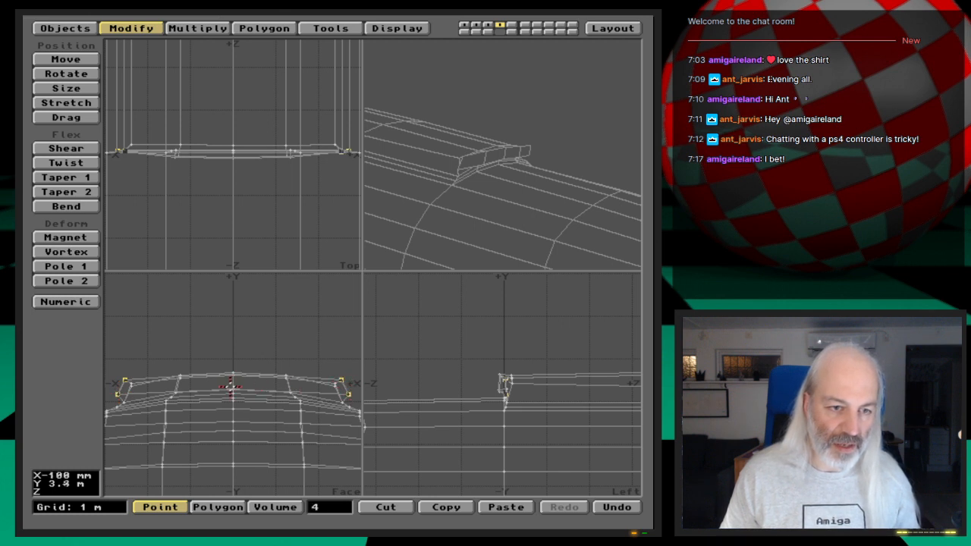
key("h")
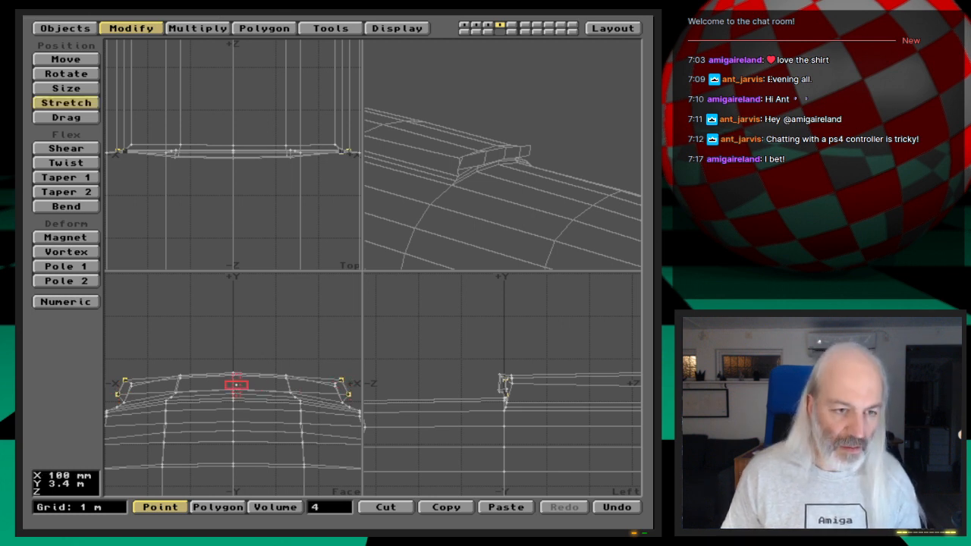
left_click_drag(234, 385, 220, 387)
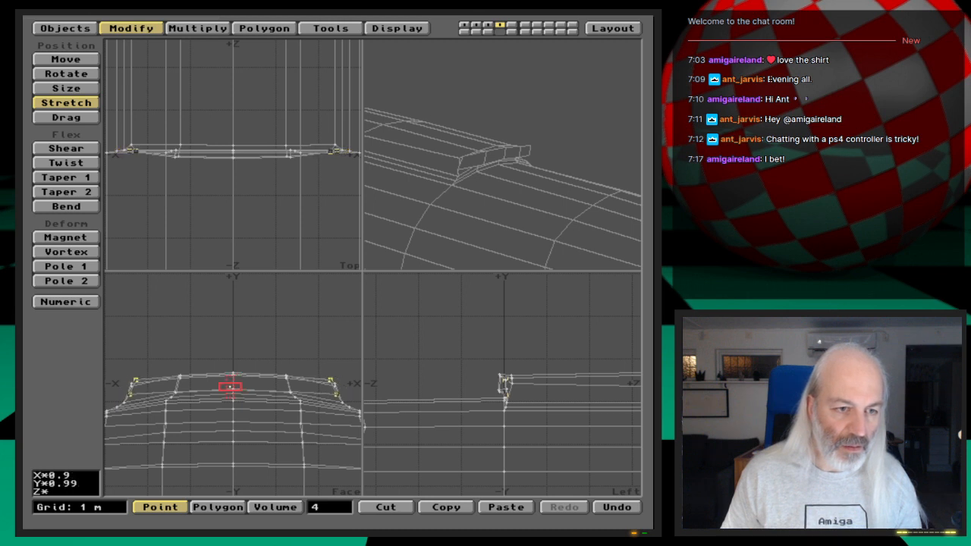
key("t")
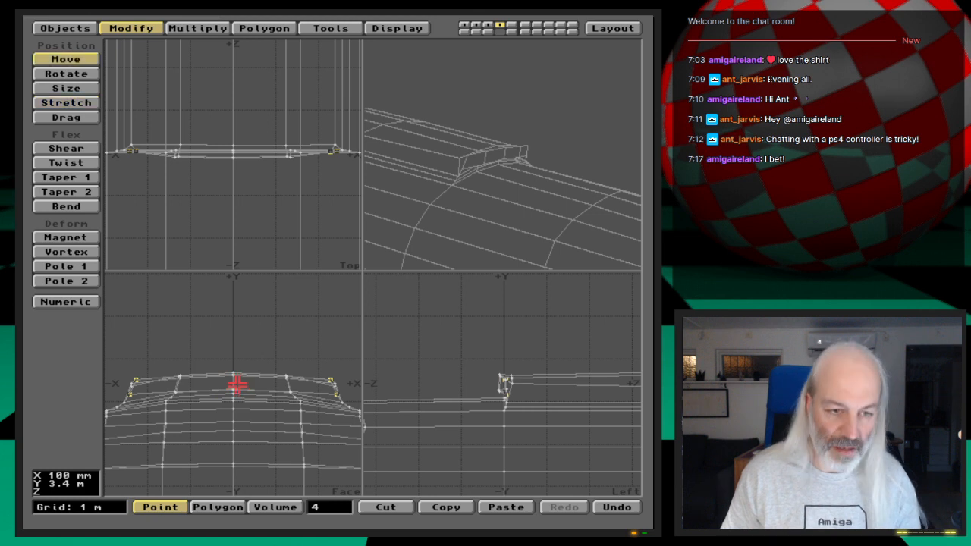
left_click_drag(235, 389, 235, 392)
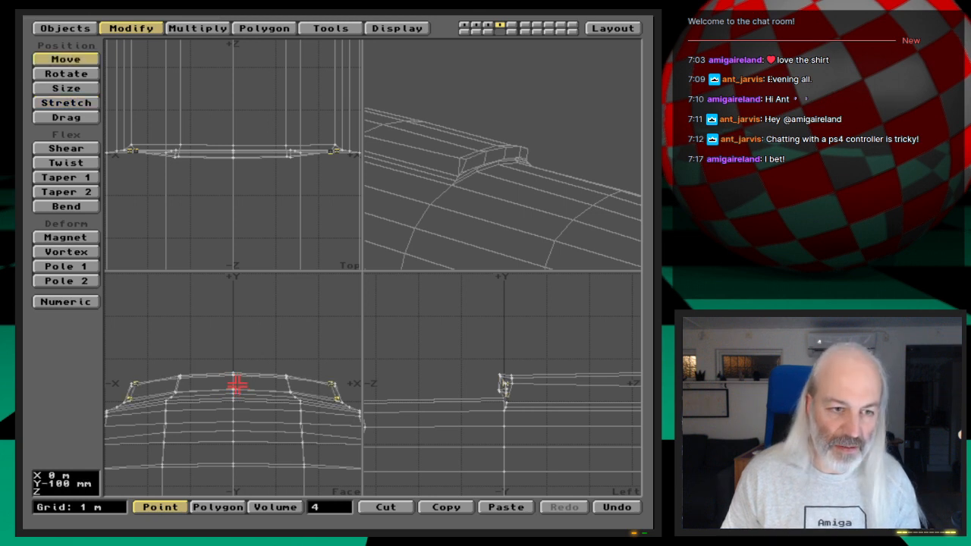
key("space")
- Examine the outer end of the front extension up close from several angles
left_click_drag(497, 167, 512, 179)
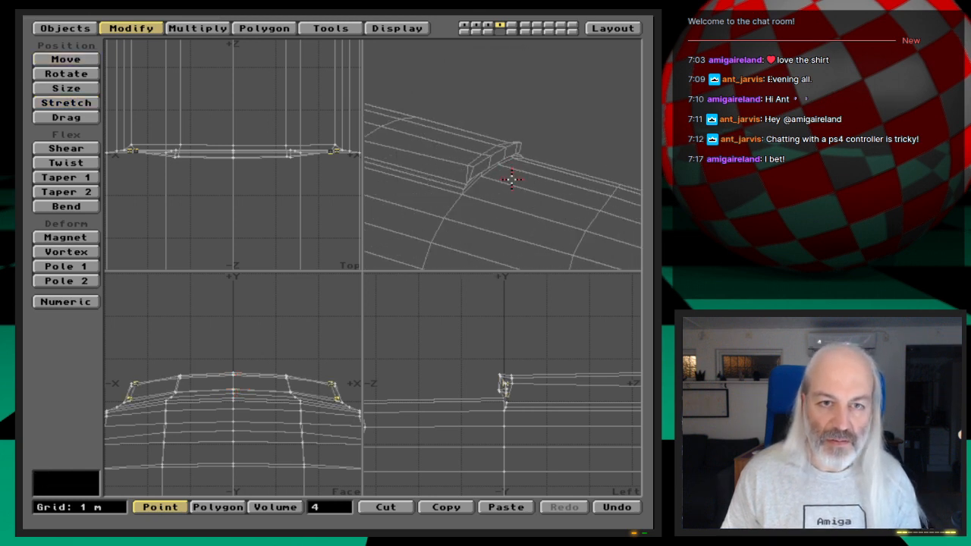
key("period")
key("period")
key("period")
key("period")
key("comma")
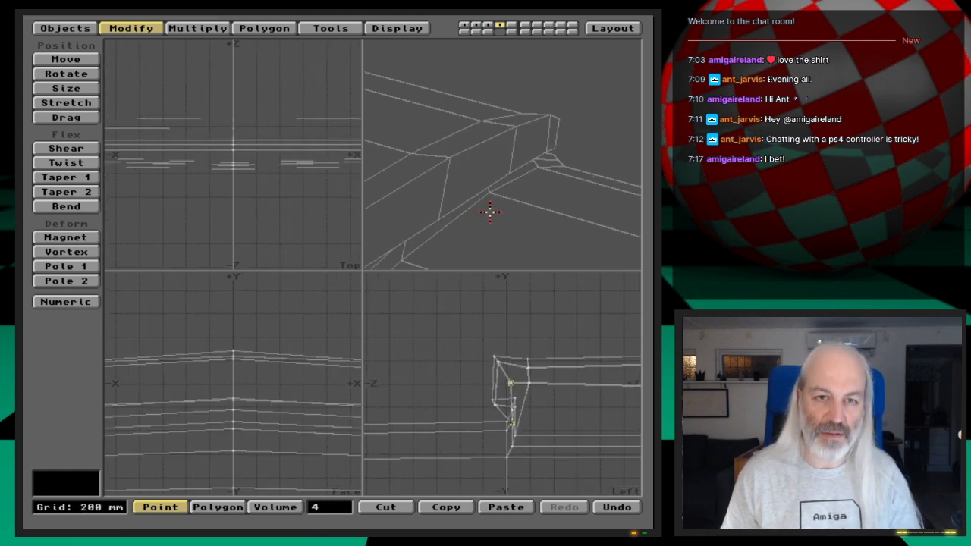
key("comma")
left_click_drag(488, 209, 519, 183)
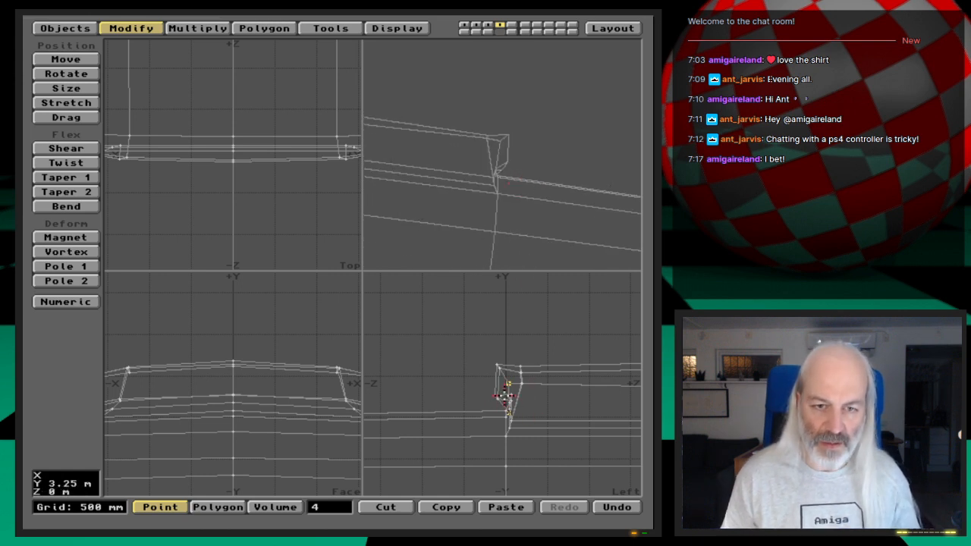
- Try shifting the four end points vertically in the side view to fit the extension against the panel's front
key("g")
key("period")
key("period")
key("period")
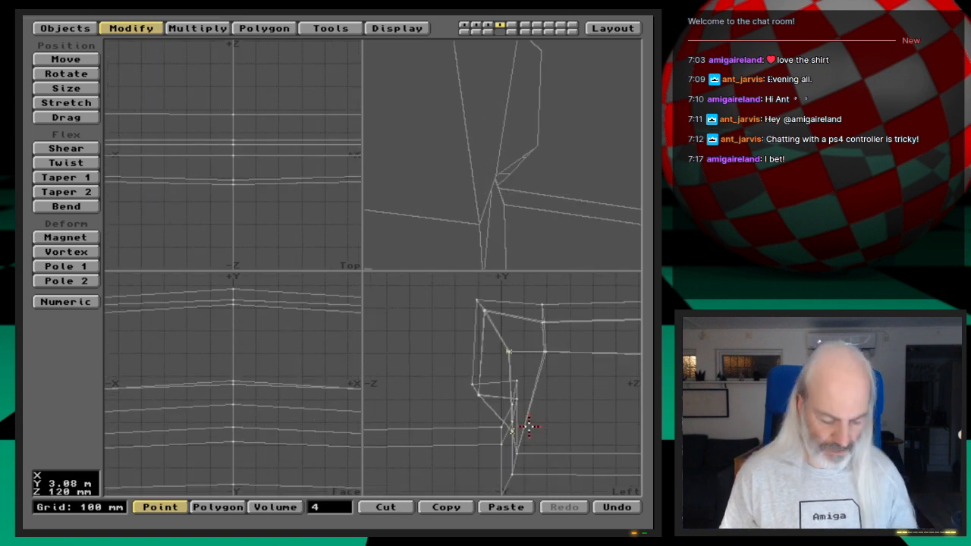
key("t")
mouse_move(528, 427)
left_mouse_down()
mouse_move(510, 405)
mouse_move(490, 403)
mouse_move(530, 421)
left_mouse_up()
left_click_drag(563, 208, 494, 169)
key("comma")
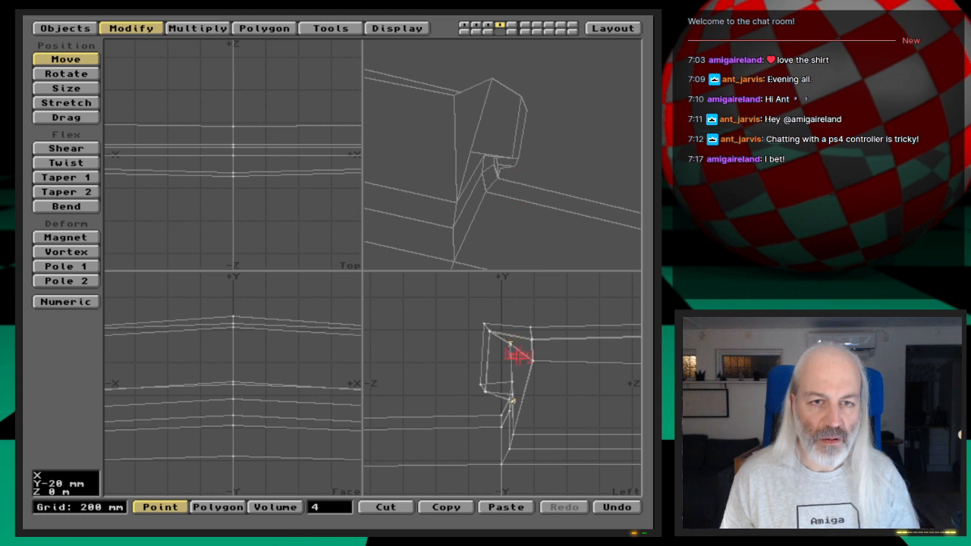
mouse_move(518, 355)
left_mouse_down()
mouse_move(518, 365)
mouse_move(508, 358)
mouse_move(516, 363)
left_mouse_up()
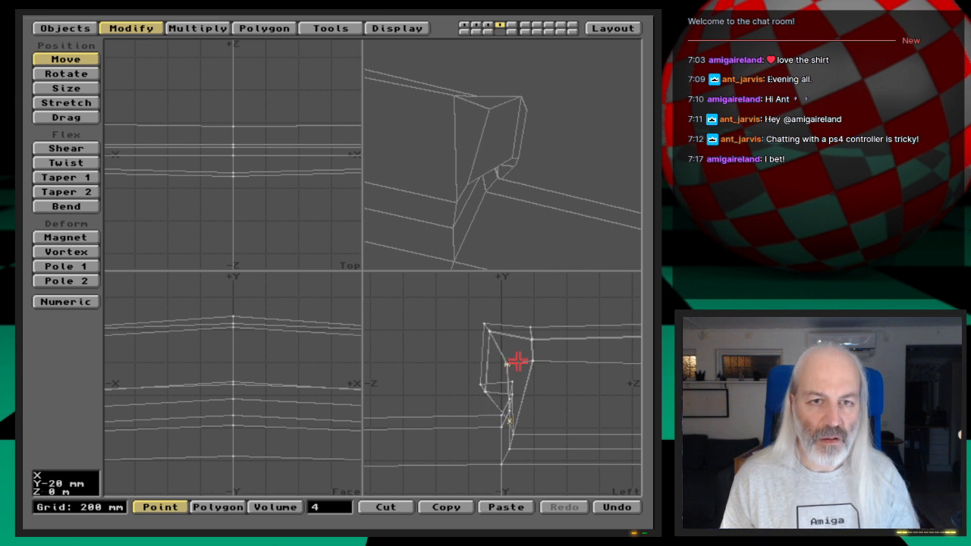
key("space")
- Undo the end-point edits and the whole front extension, back to the panel's four selected sloped front polygons
key("u")
key("u")
key("u")
key("u")
key("u")
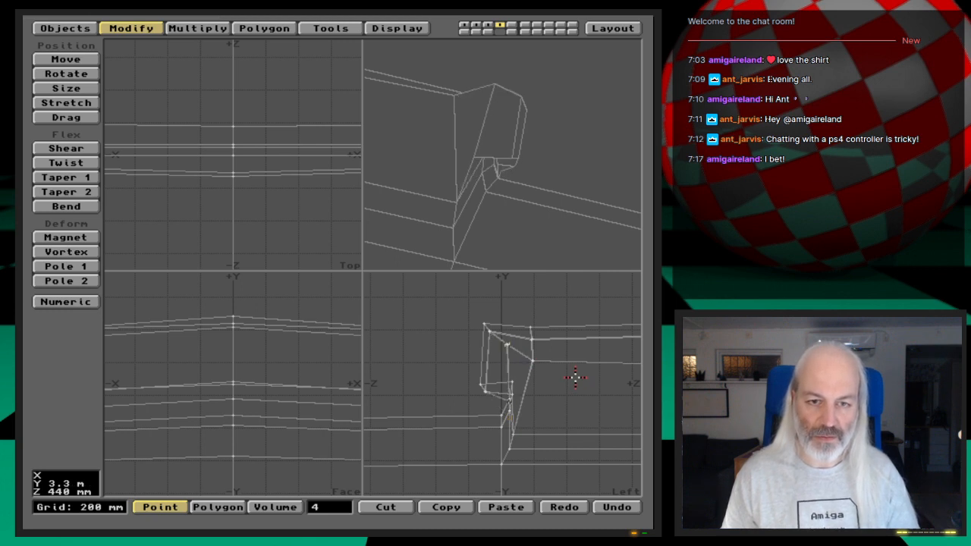
key("u")
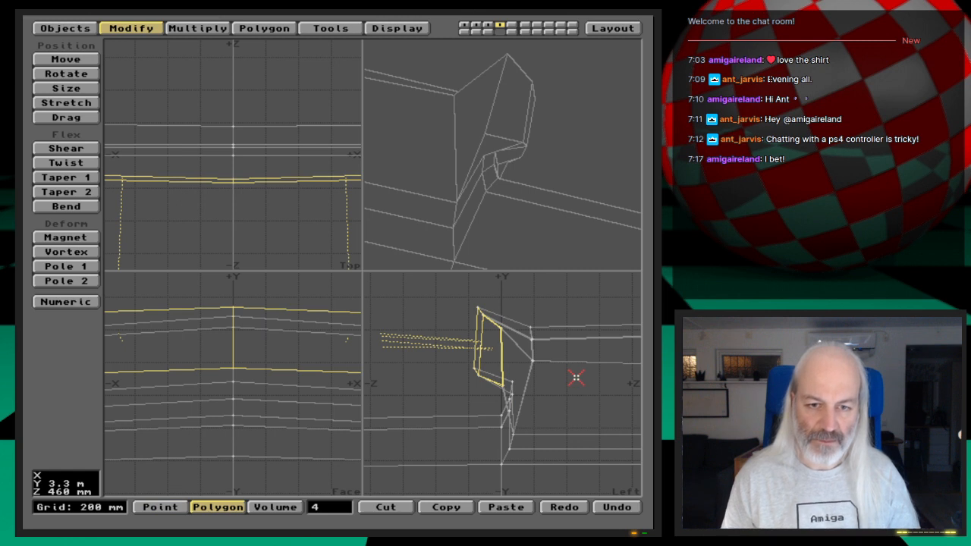
key("u")
key("u")
key("u")
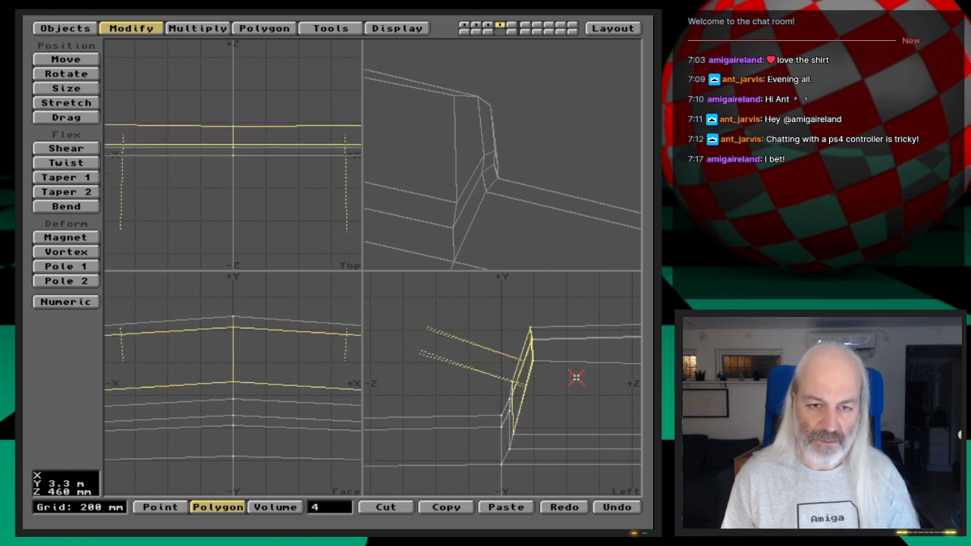
- Smooth Shift the four front polygons by -300 mm with a maximum smoothing angle of 89.5, and raise the shifted faces in the side view
mouse_move(563, 159)
left_mouse_down()
mouse_move(536, 170)
mouse_move(555, 176)
left_mouse_up()
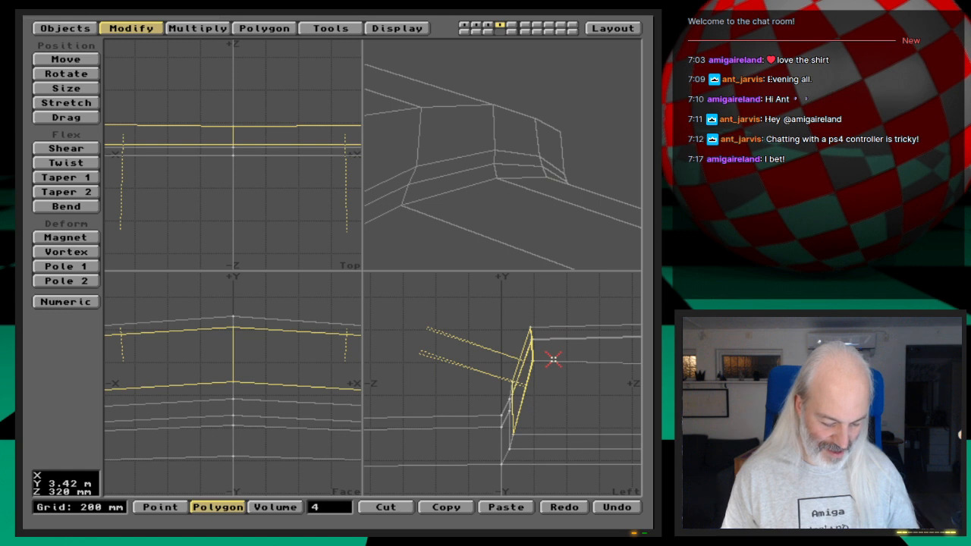
key("f")
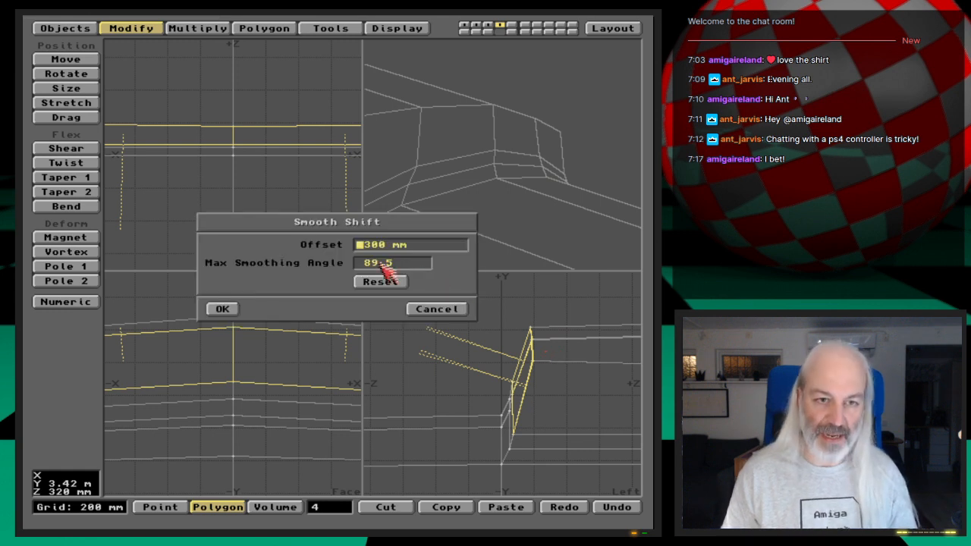
type("-")
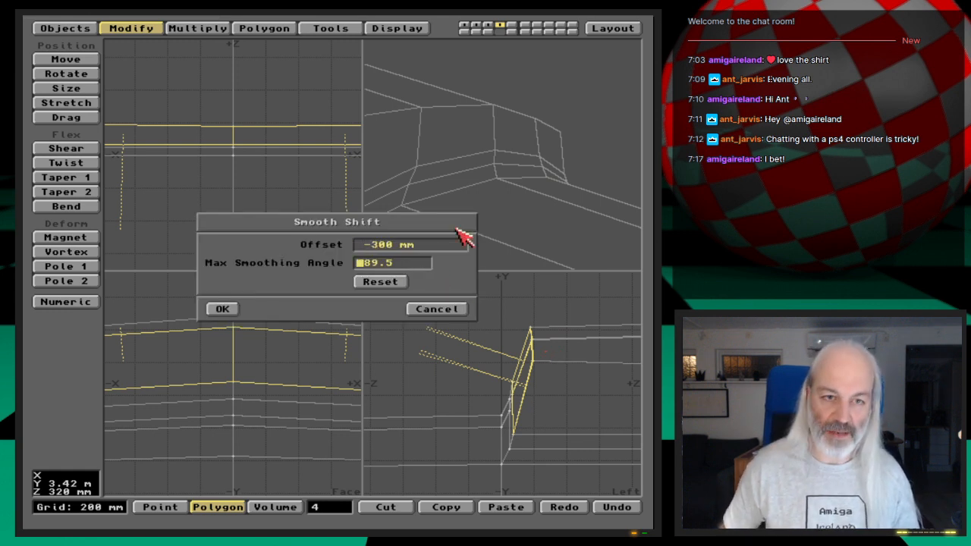
key("Return")
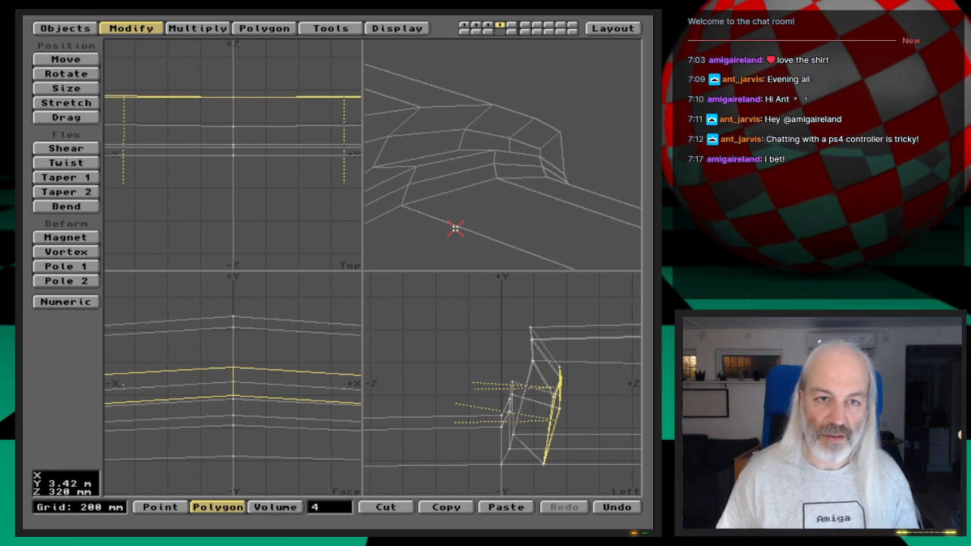
key("t")
left_click_drag(572, 438, 527, 421)
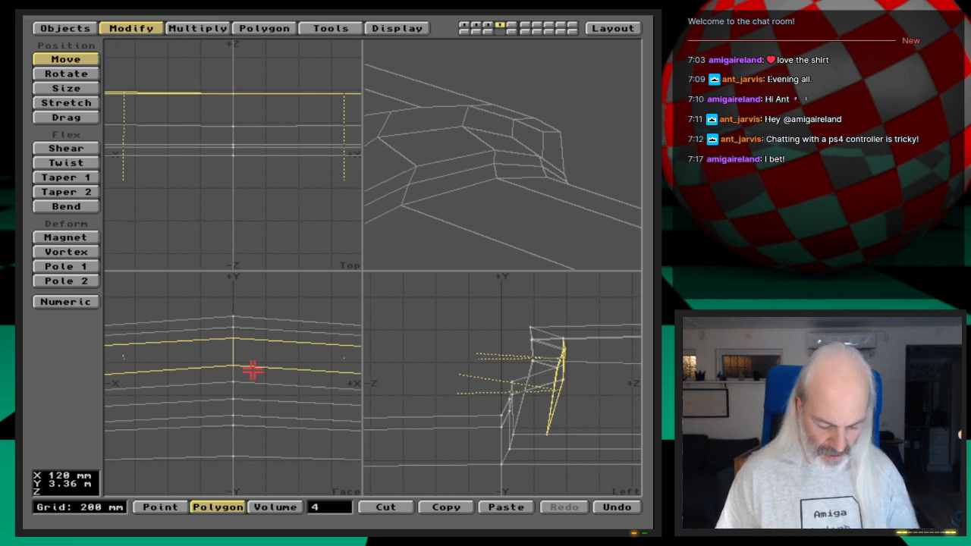
- Examine the recess in the panel's front and its outer ends in the front and perspective views
key("comma")
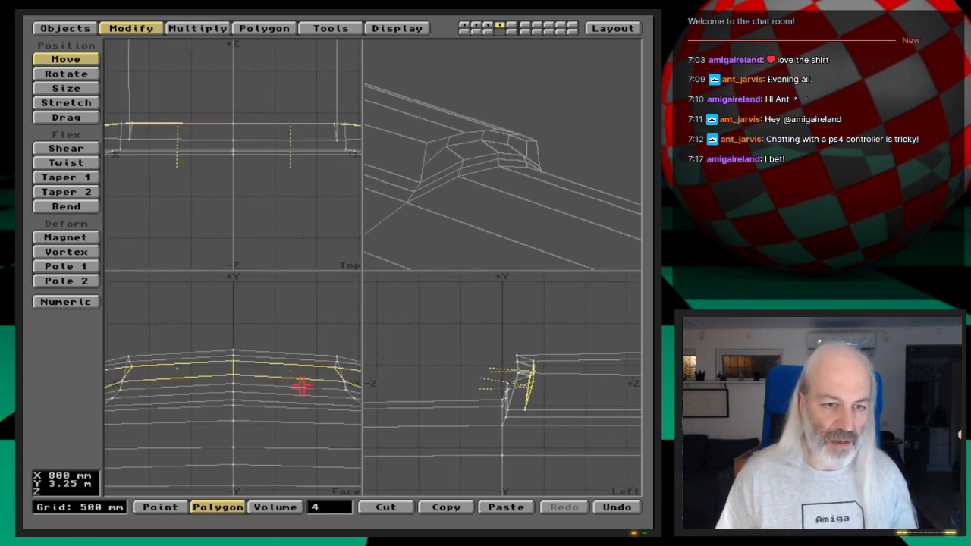
left_click_drag(362, 270, 521, 254)
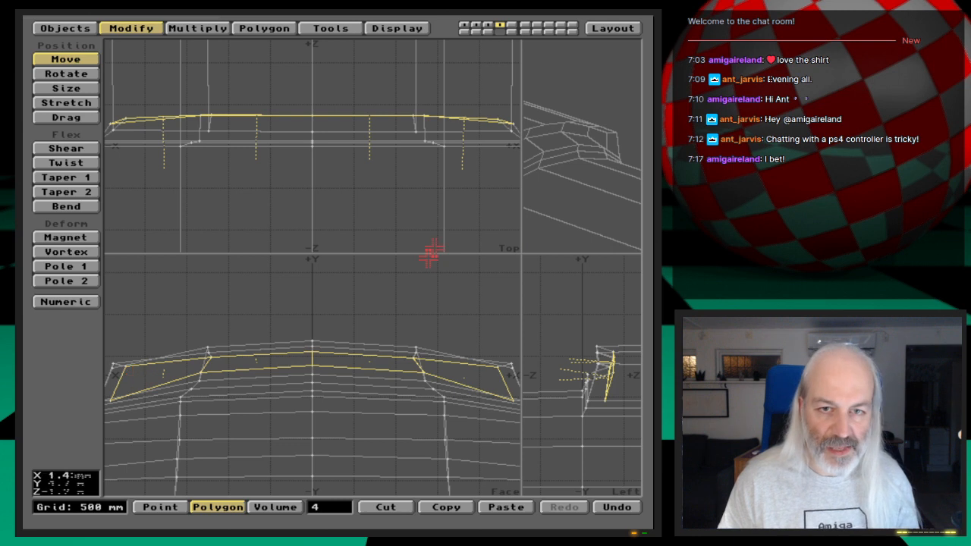
left_click_drag(579, 198, 614, 151)
left_click_drag(521, 253, 379, 260)
left_click_drag(489, 188, 513, 105)
left_click_drag(565, 137, 420, 148)
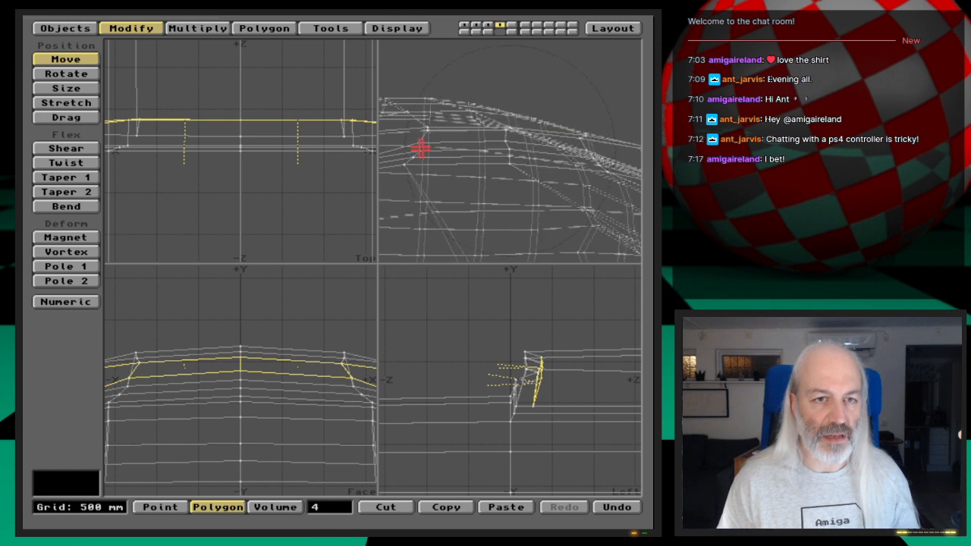
key("Left")
key("Left")
key("Left")
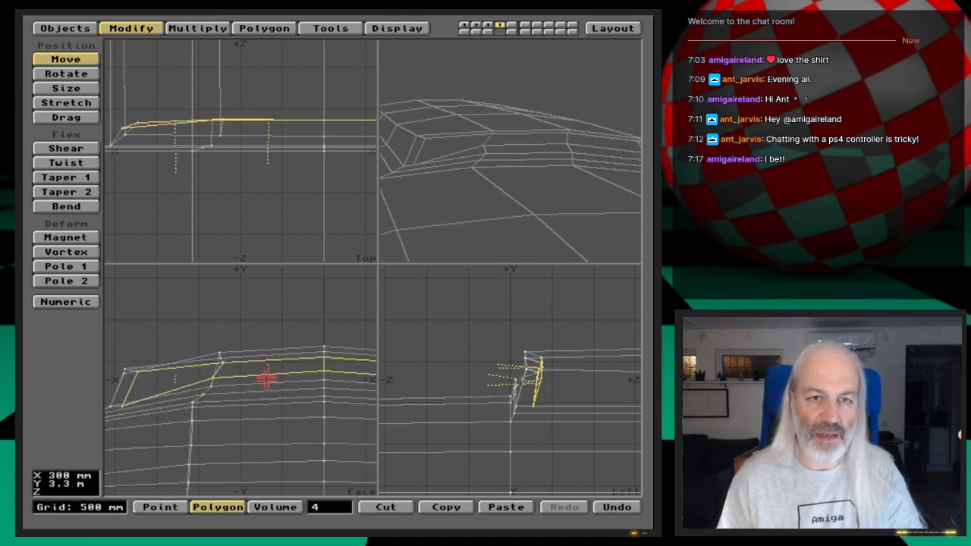
key("Right")
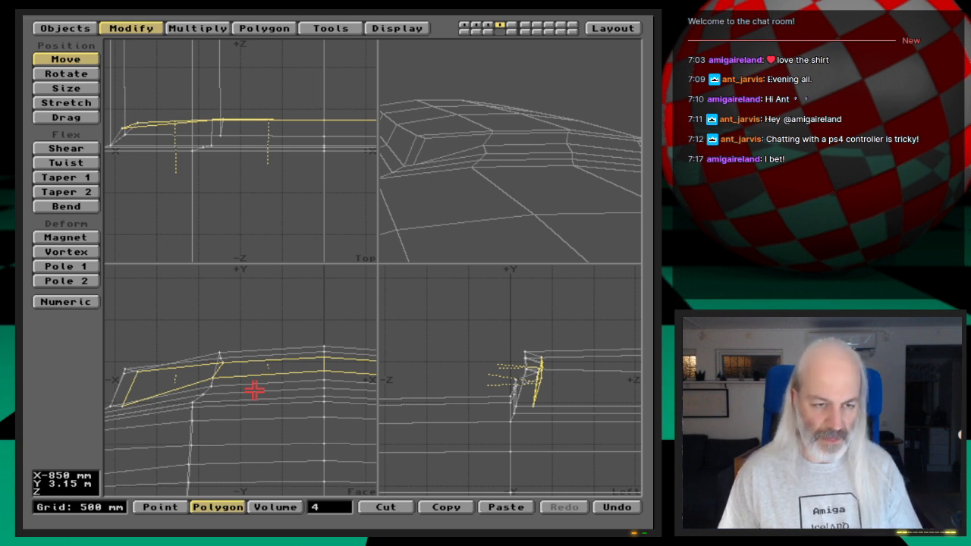
- Hide everything except the four recessed polygons, fit them in all views and switch to point selection
key("equal")
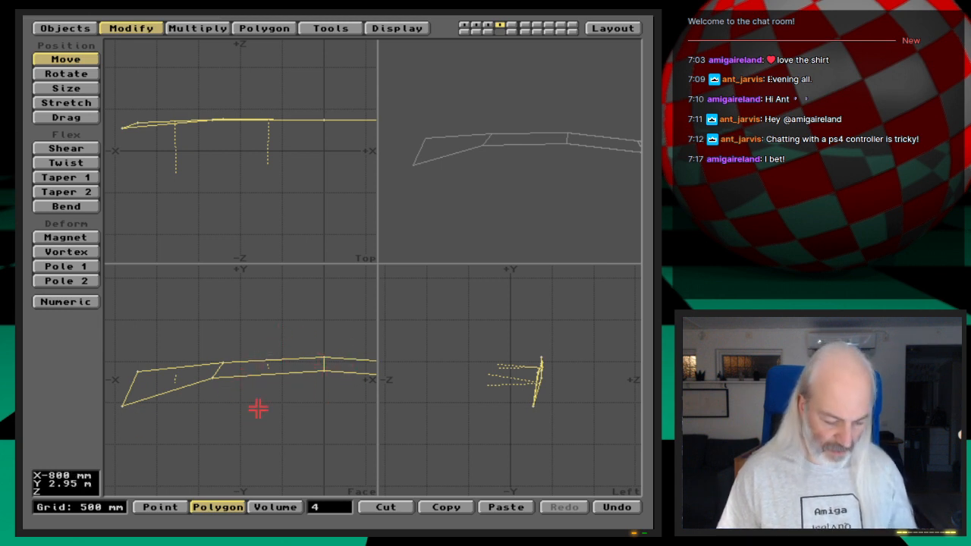
key("a")
key("space")
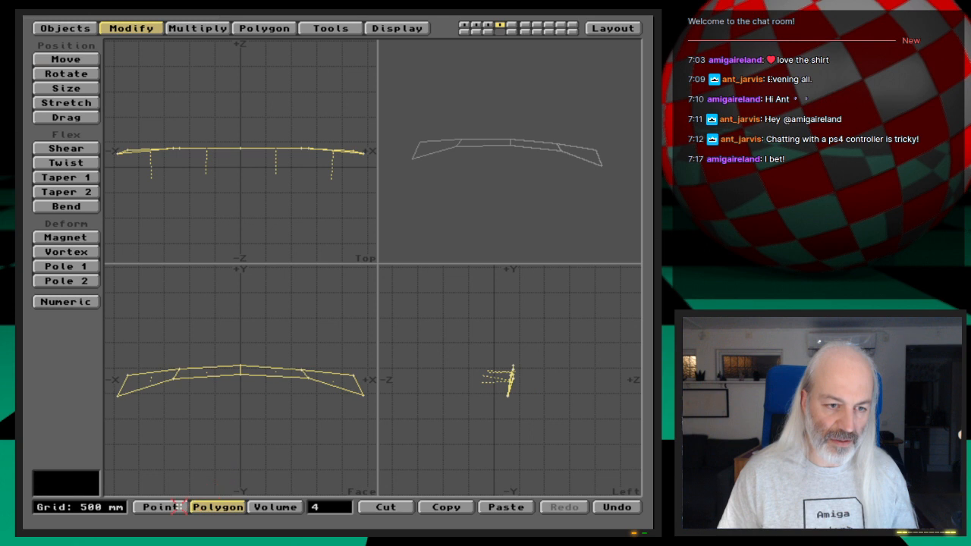
key("space")
- Move the lower corner point at the strip's -X end 150 mm inward and 200 mm up, and check its coordinates
left_click(119, 399)
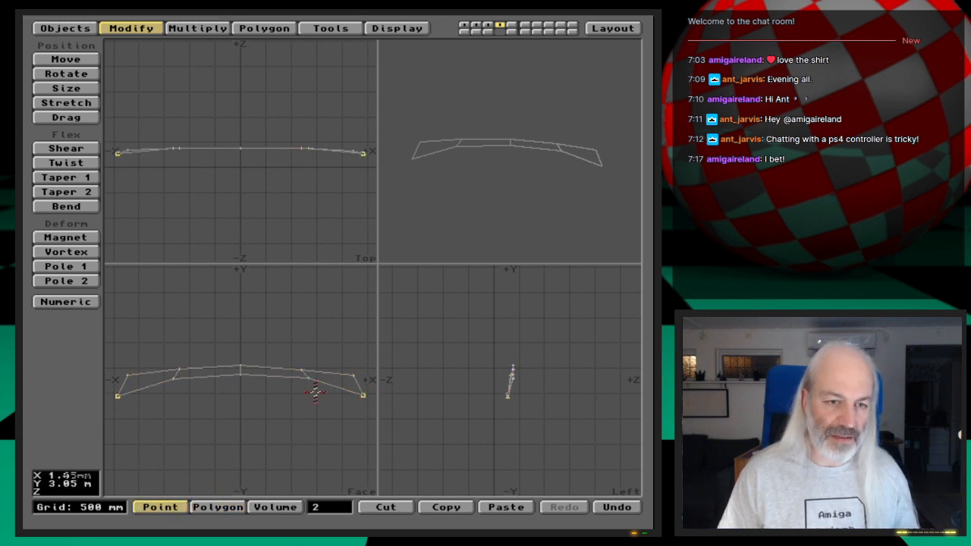
left_click(363, 393)
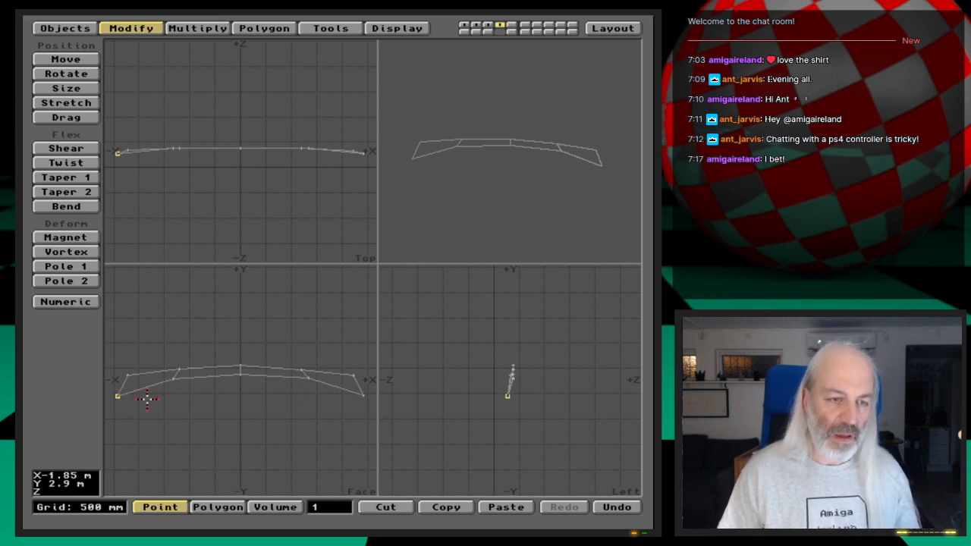
key("t")
left_click_drag(121, 393, 129, 386)
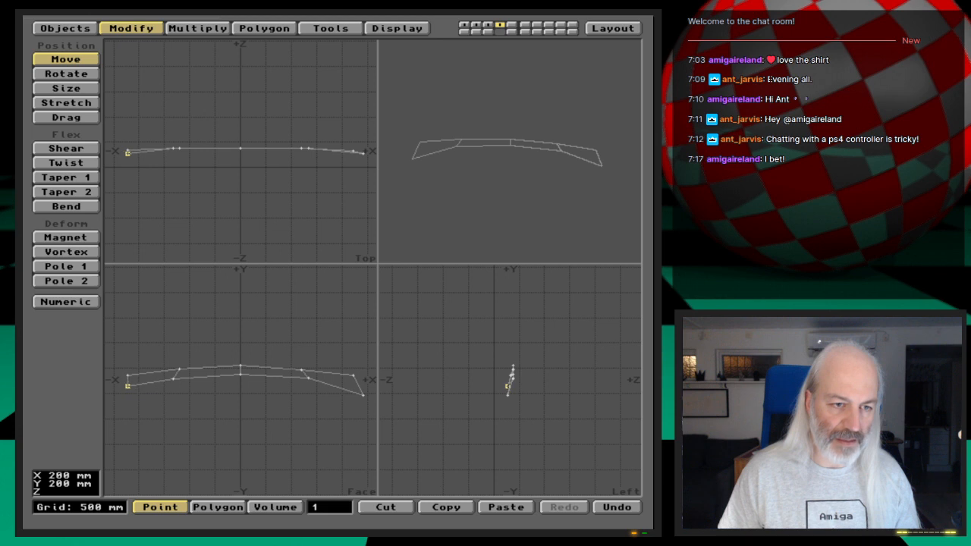
left_click_drag(147, 398, 148, 398)
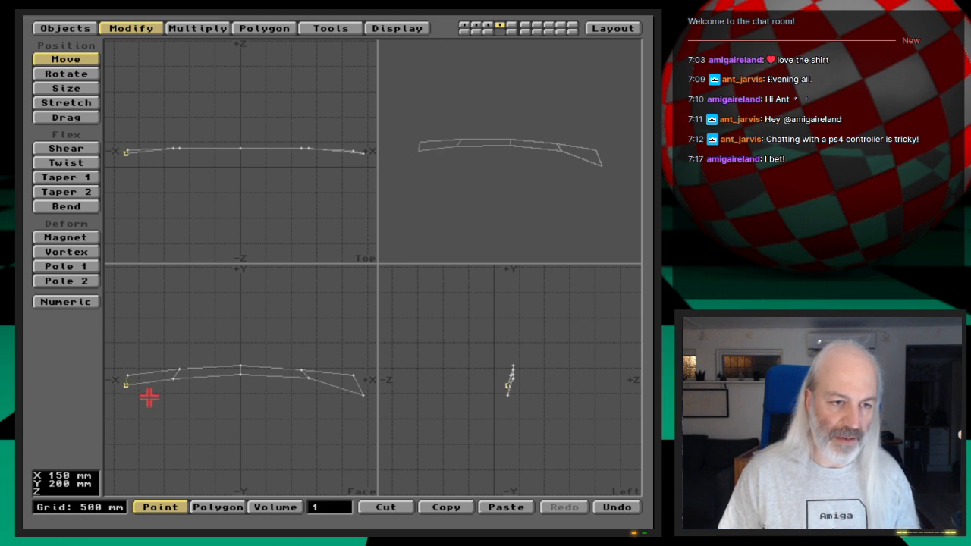
key("space")
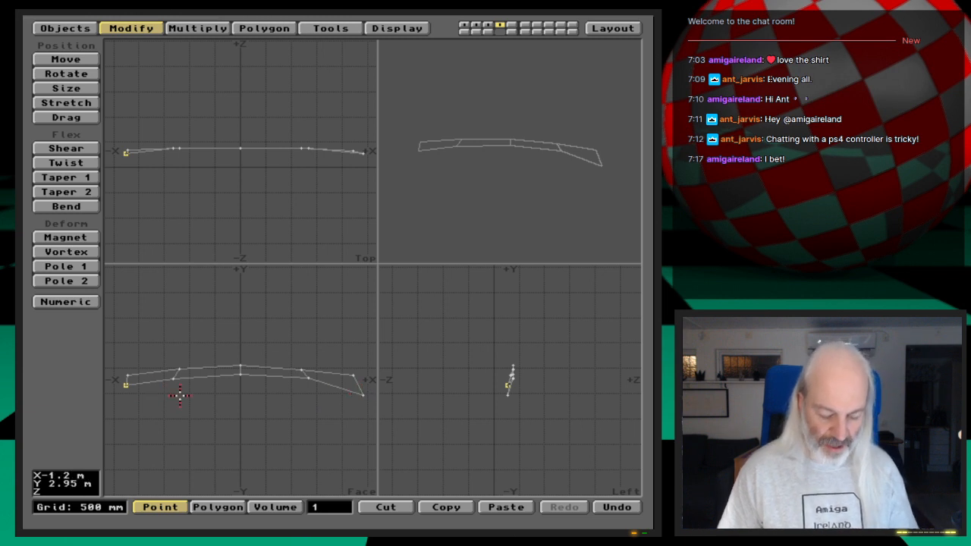
key("i")
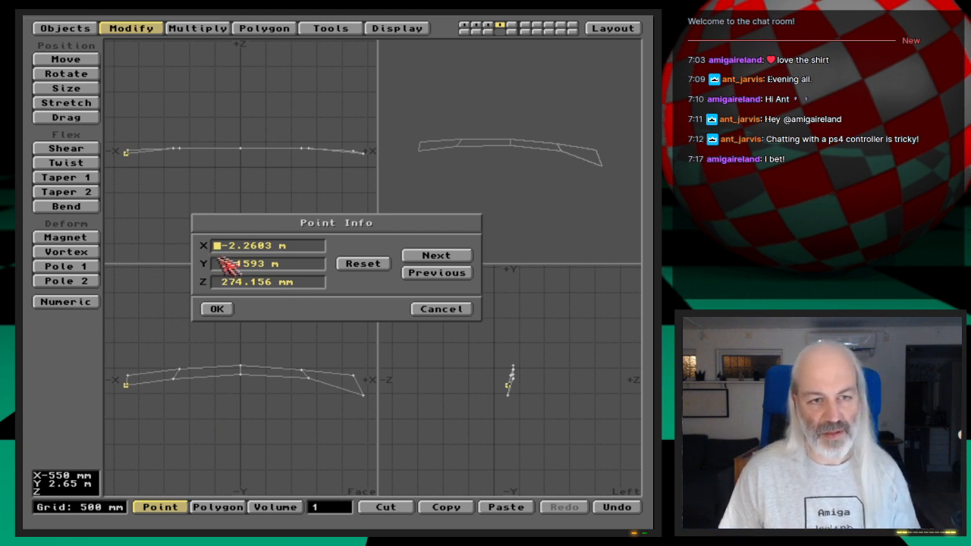
left_click(440, 310)
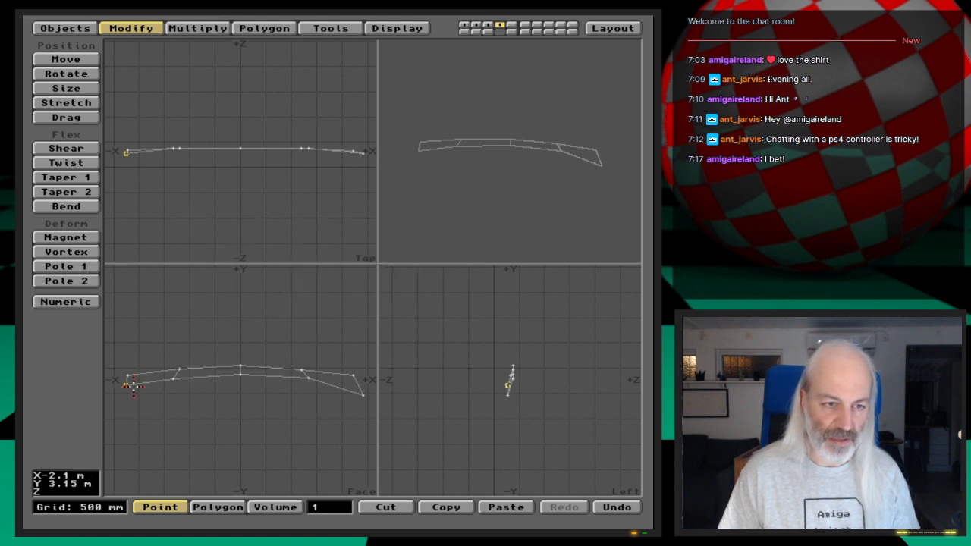
- Move the +X end's lower corner point inward and up to mirror the opposite corner, and reselect only the -X corner point
left_click(129, 385)
left_click(363, 394)
key("t")
left_click_drag(361, 417, 353, 407)
key("space")
left_click(354, 385)
left_click(129, 383)
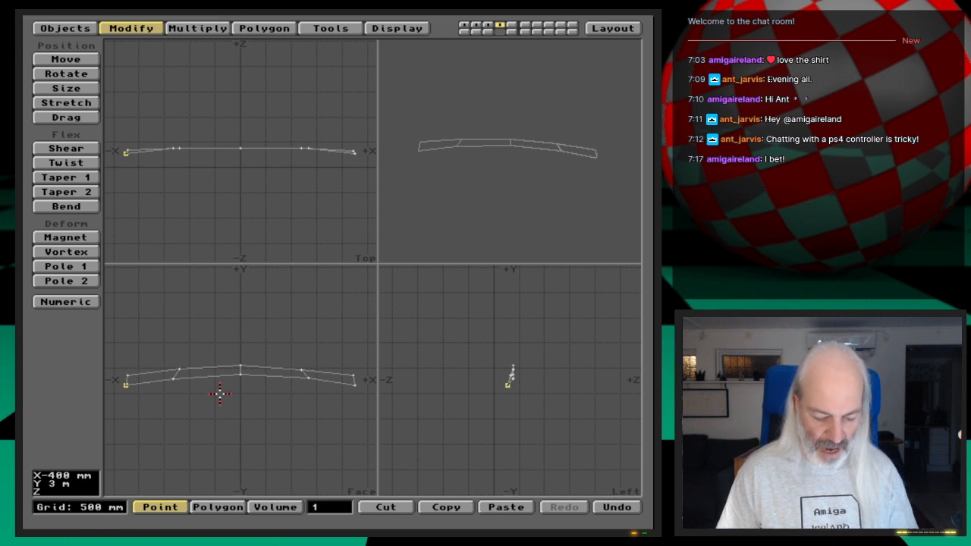
- Check the -X lower corner point's coordinates and set the +X lower corner point's Y to 3.1593 m to match
key("i")
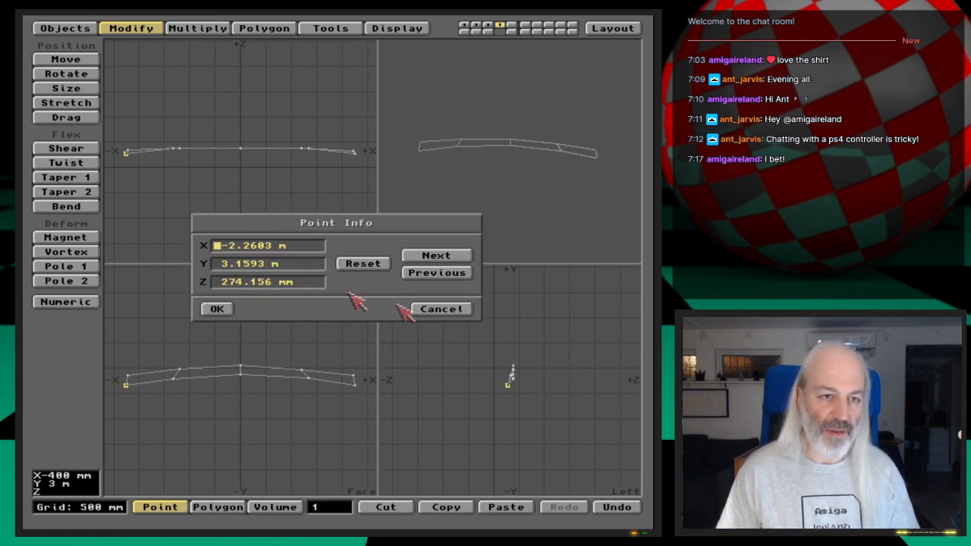
left_click(448, 308)
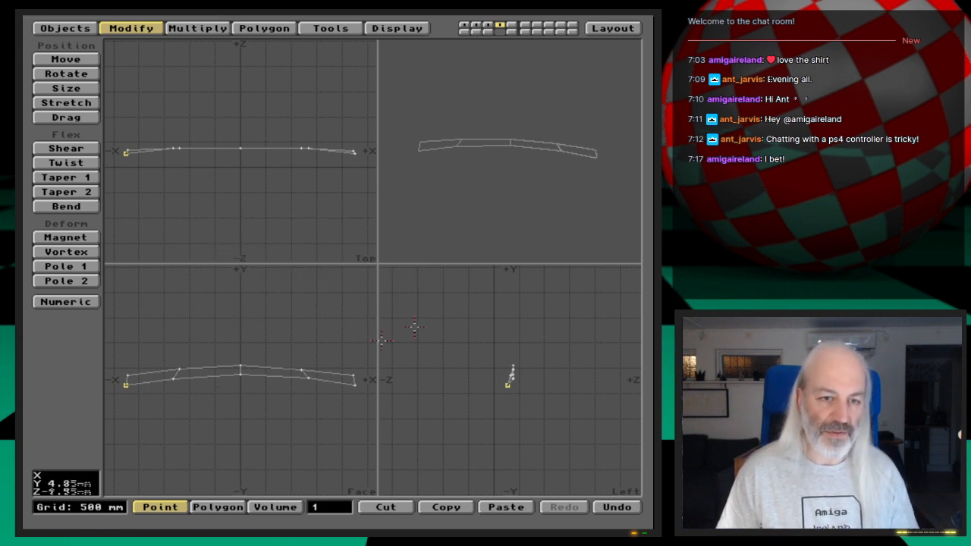
left_click(126, 385)
left_click(355, 385)
key("i")
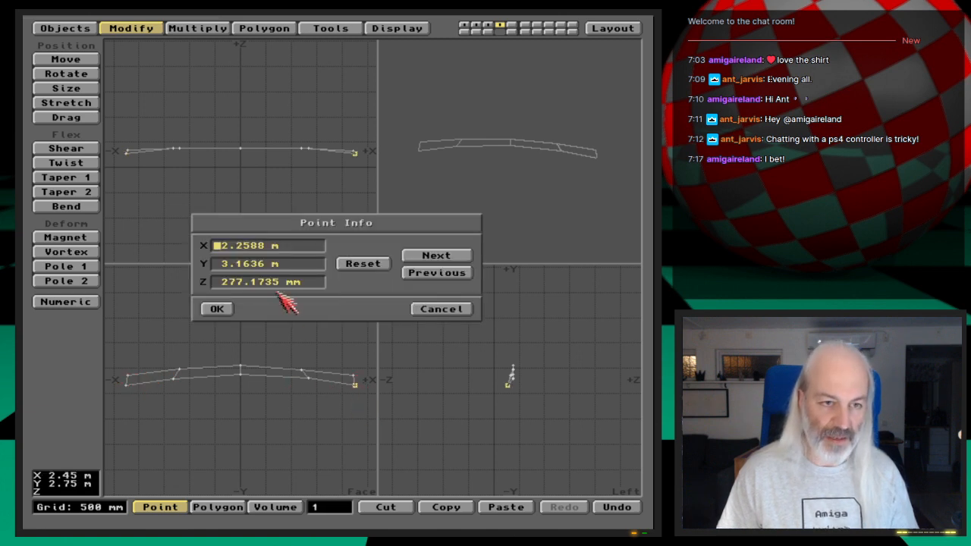
left_click(270, 265)
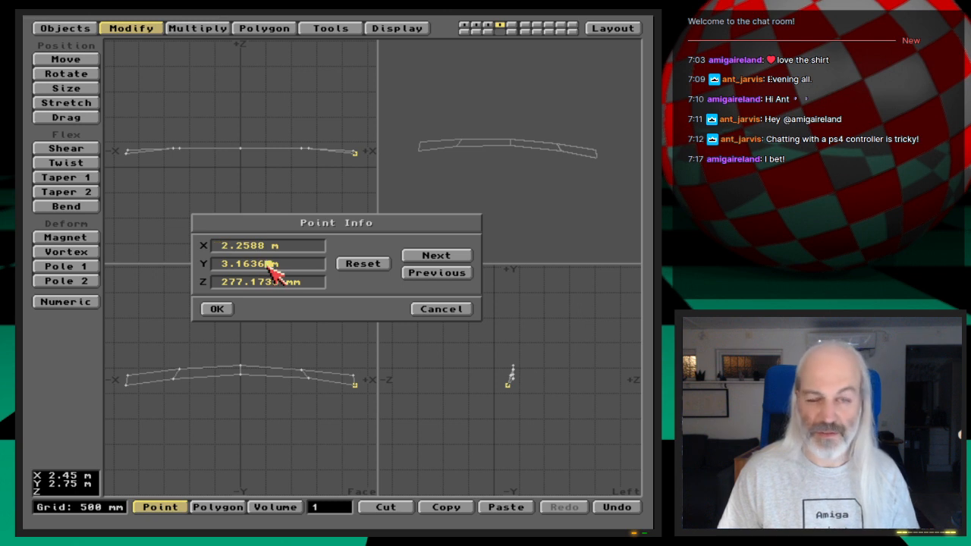
key("BackSpace")
key("BackSpace")
key("BackSpace")
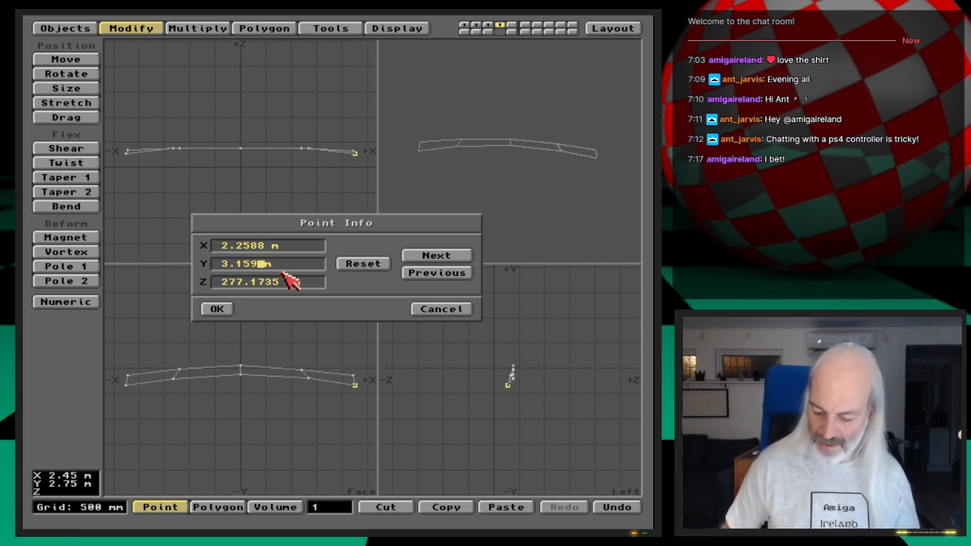
type("59")
key("Return")
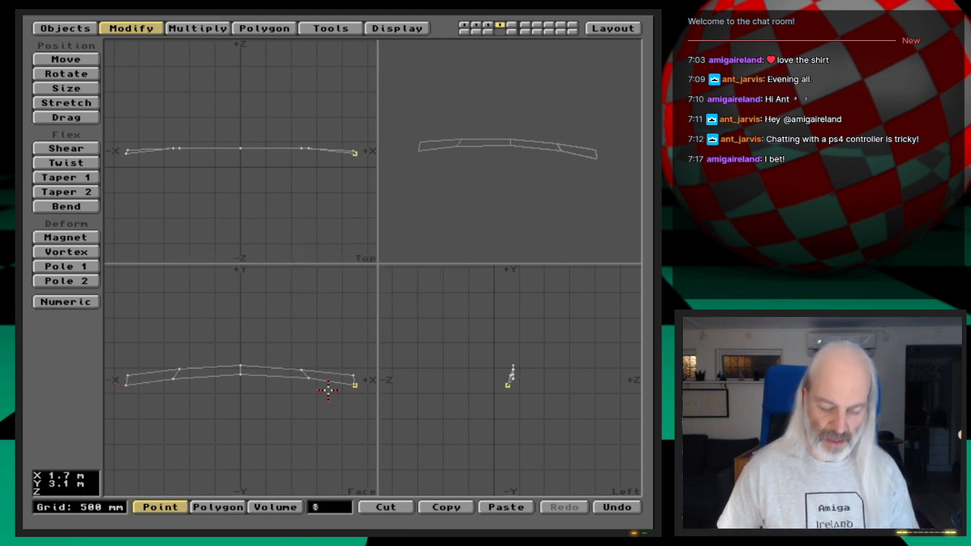
- Recheck the -X lower corner point's coordinates and set the +X lower corner point's X to 2.2603 m
left_click(126, 384)
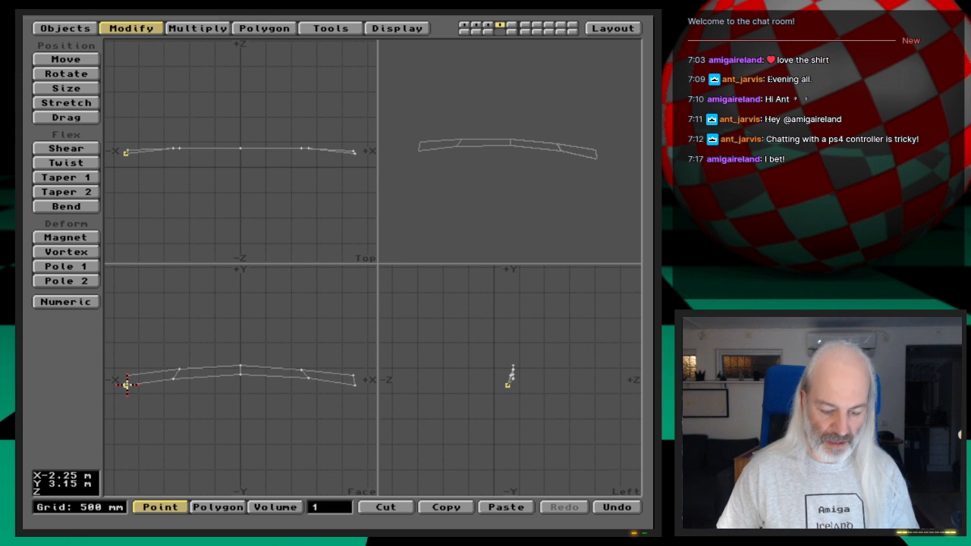
key("i")
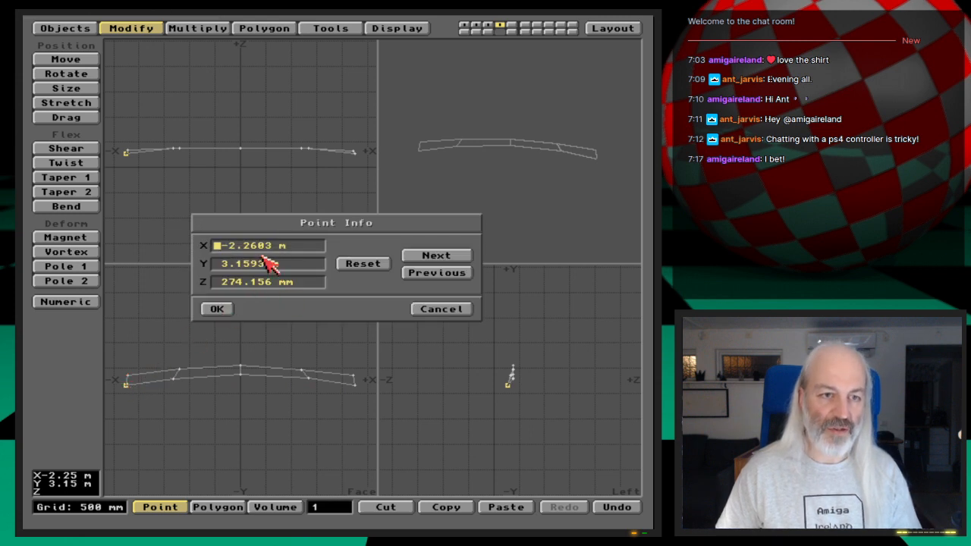
left_click(440, 309)
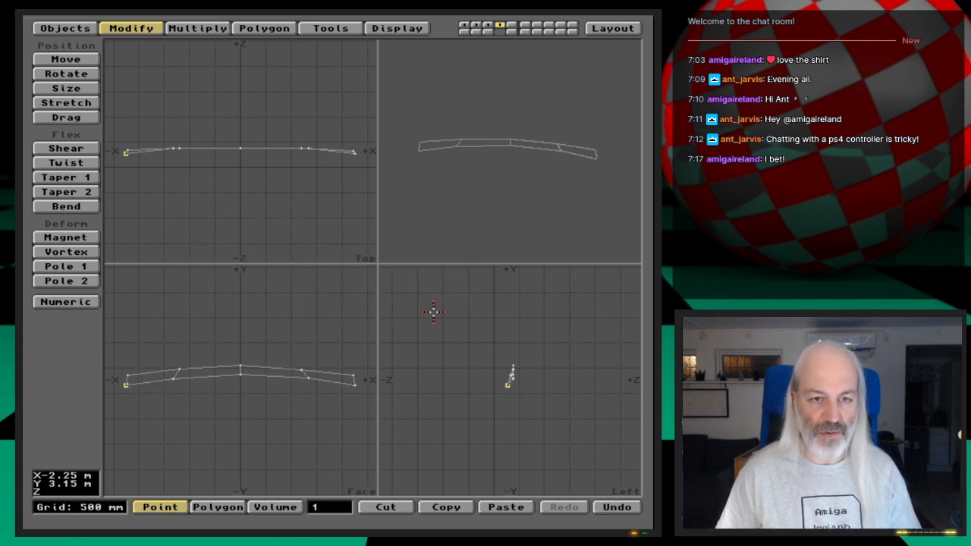
left_click(342, 462)
left_click(355, 385)
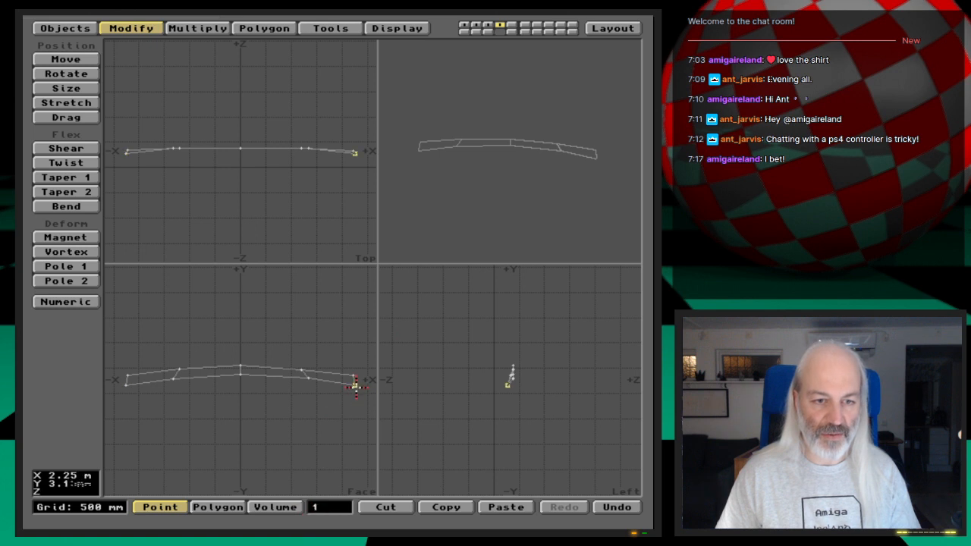
key("i")
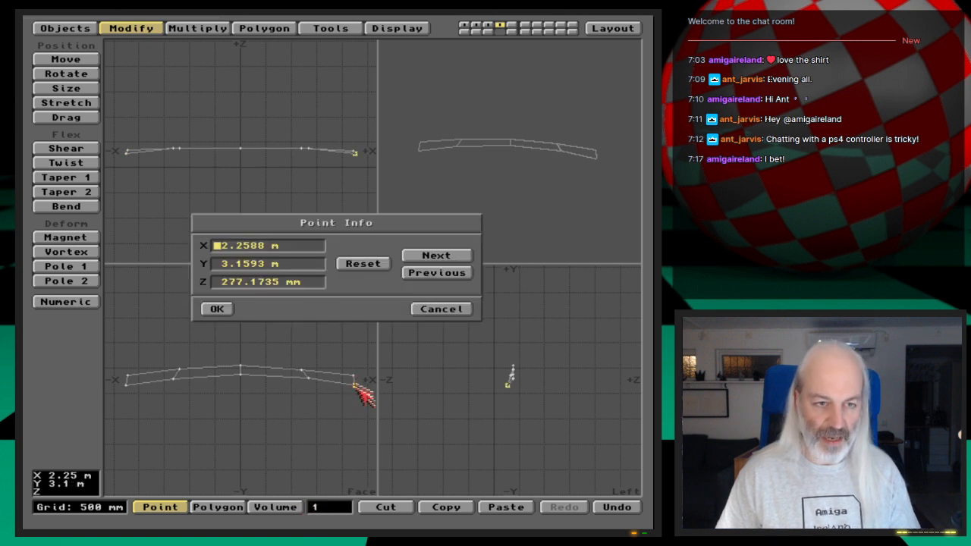
left_click(271, 248)
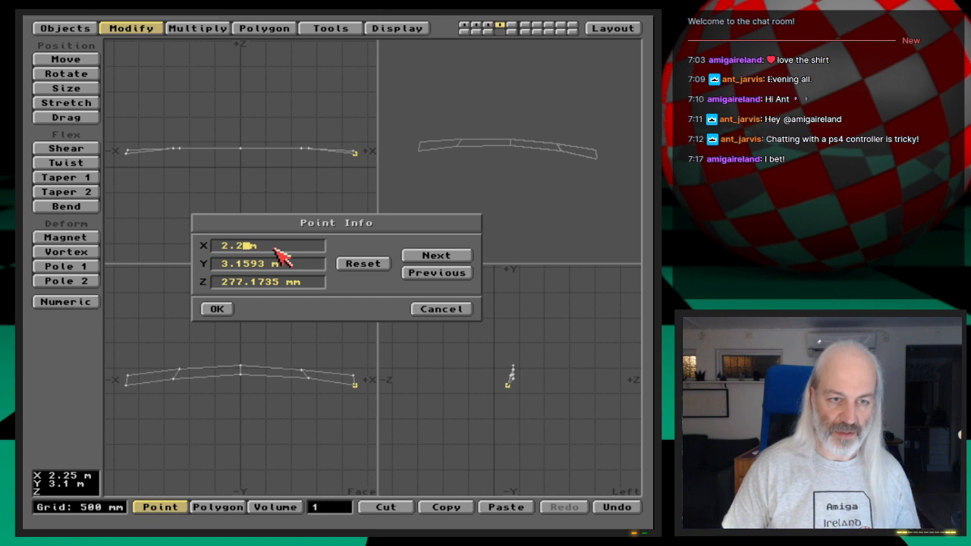
type("603")
key("Tab")
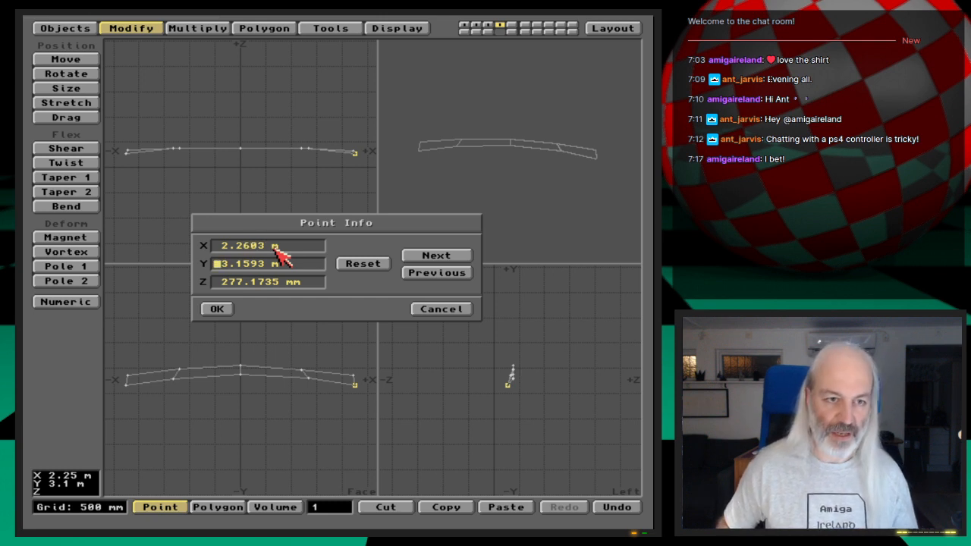
key("Tab")
key("Return")
left_click(314, 506)
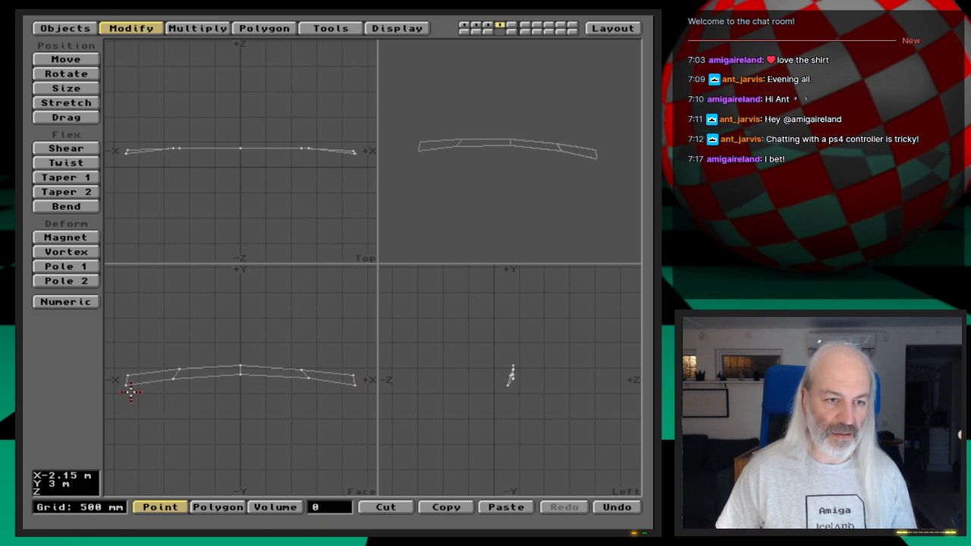
- Recheck the -X lower corner point, set the +X lower corner point's Z to 274.156 mm, and clear the selection
left_click(126, 385)
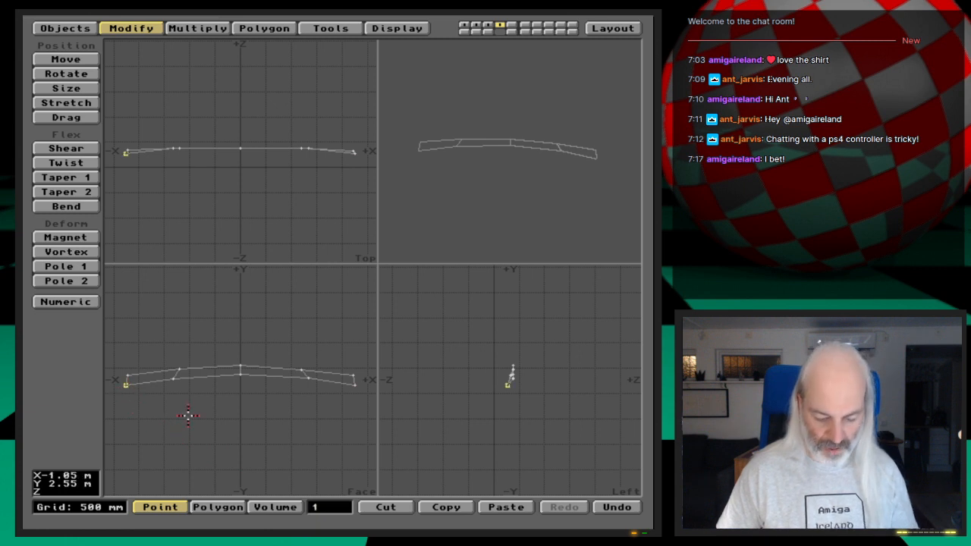
key("i")
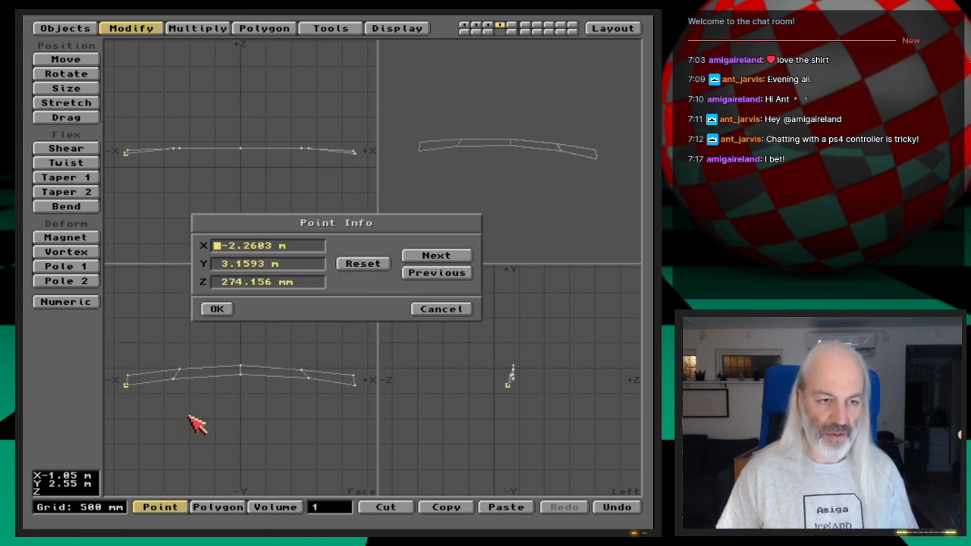
left_click(435, 306)
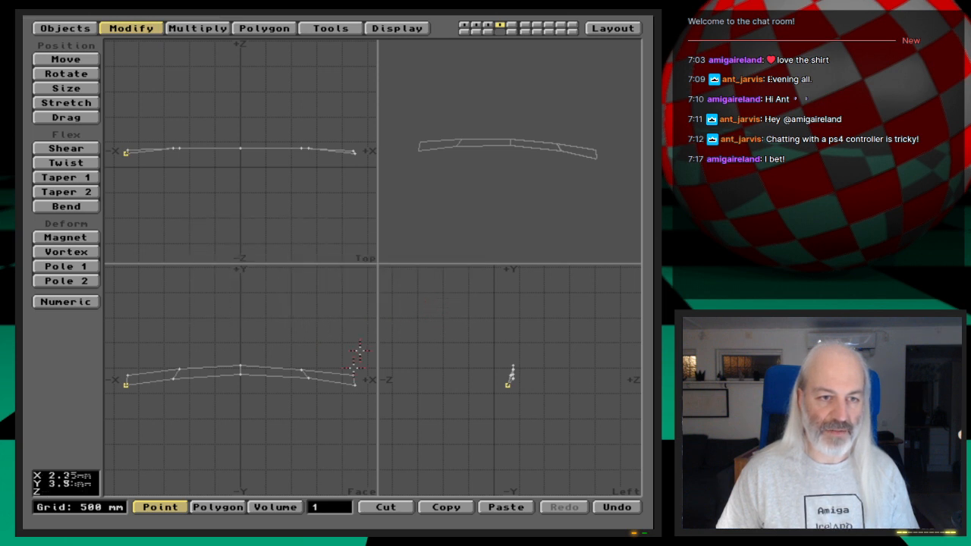
left_click(330, 507)
left_click(351, 385)
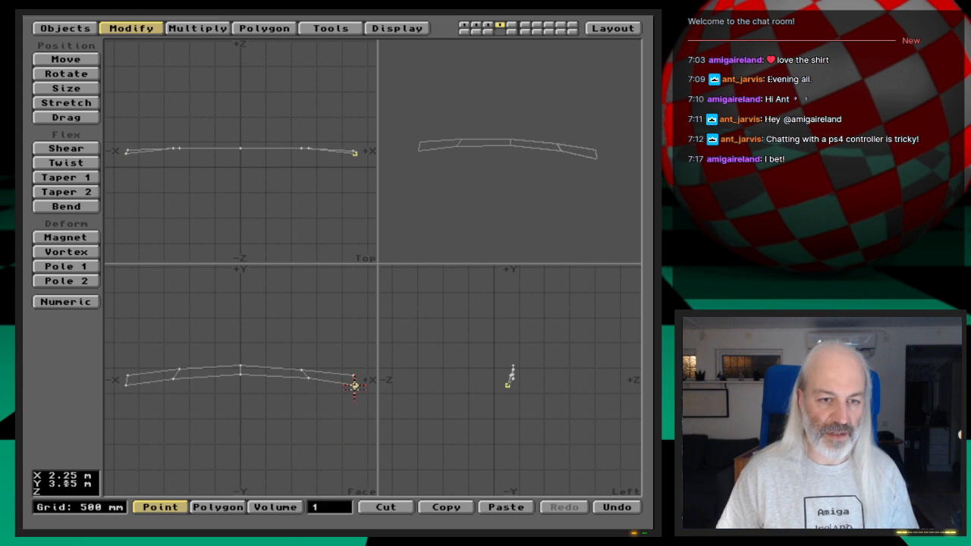
key("i")
left_click(290, 286)
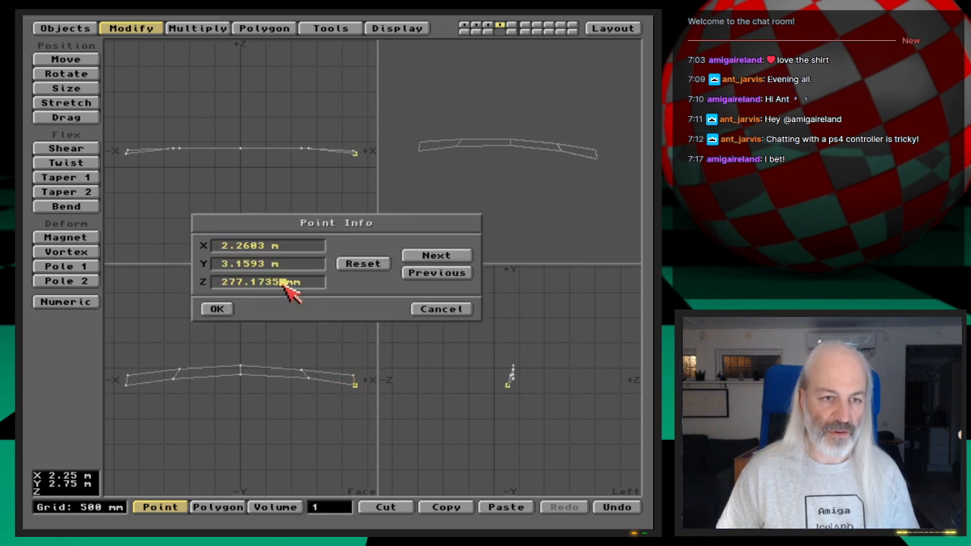
key("BackSpace")
key("BackSpace")
key("BackSpace")
key("BackSpace")
key("BackSpace")
key("BackSpace")
type("4.")
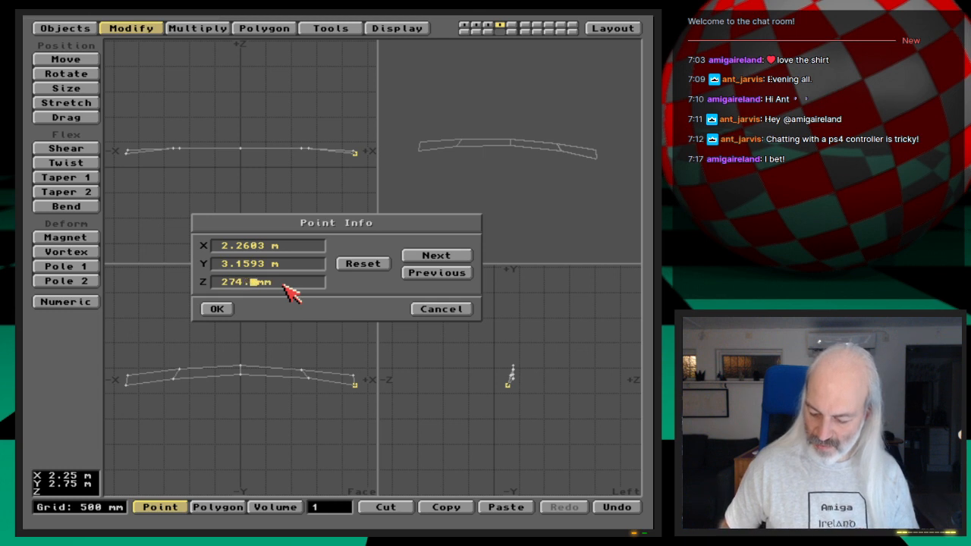
type("156")
key("Return")
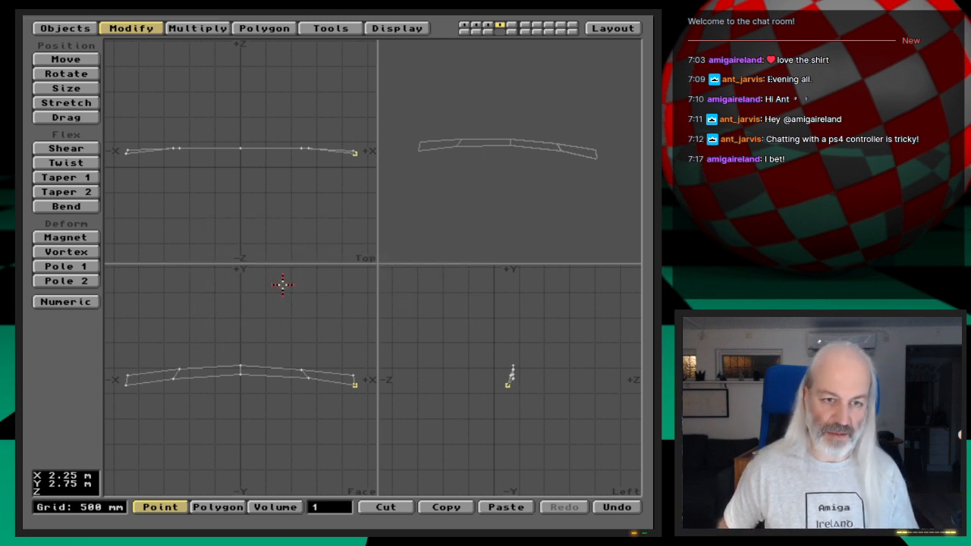
left_click(324, 510)
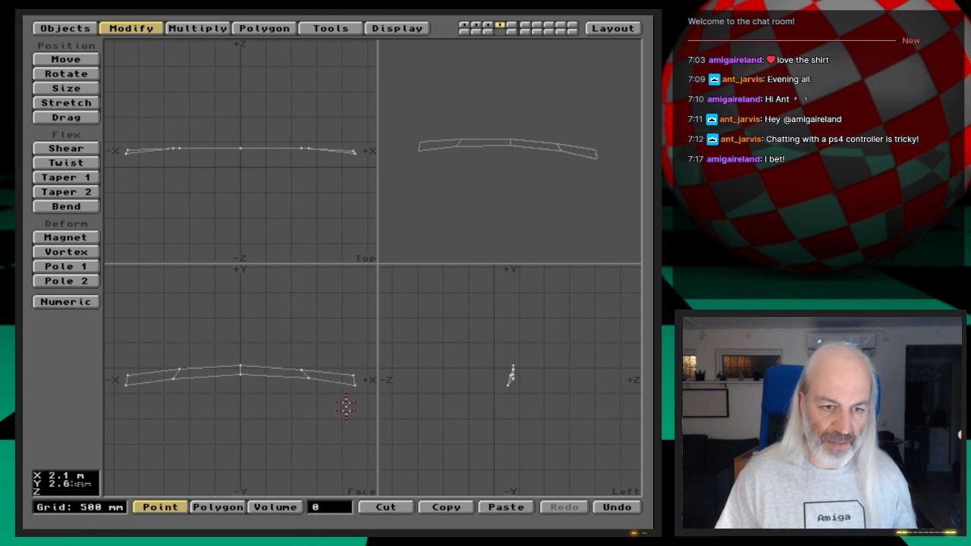
- Select the two inner points on the strip's lower edge, compare their coordinates, and deselect them
left_click(309, 378)
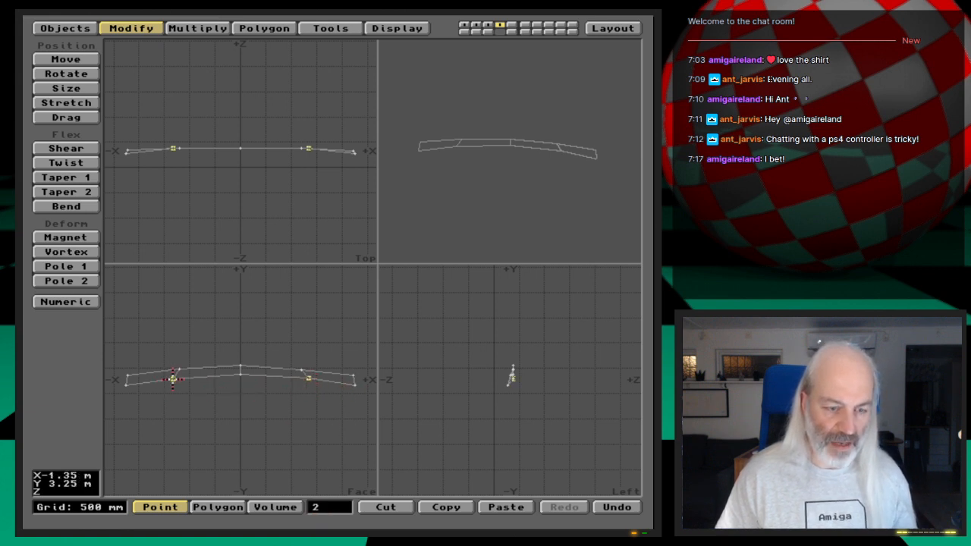
key("i")
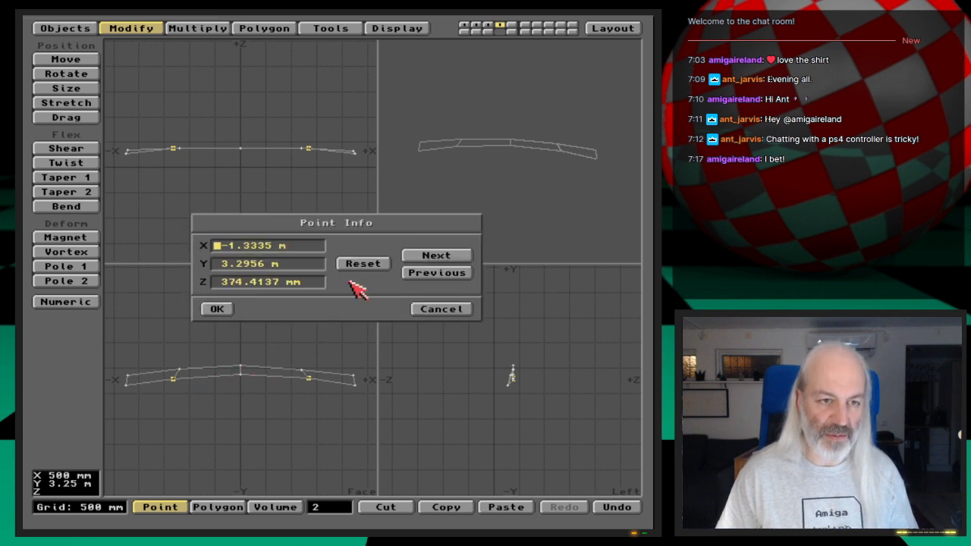
left_click(428, 257)
left_click(434, 274)
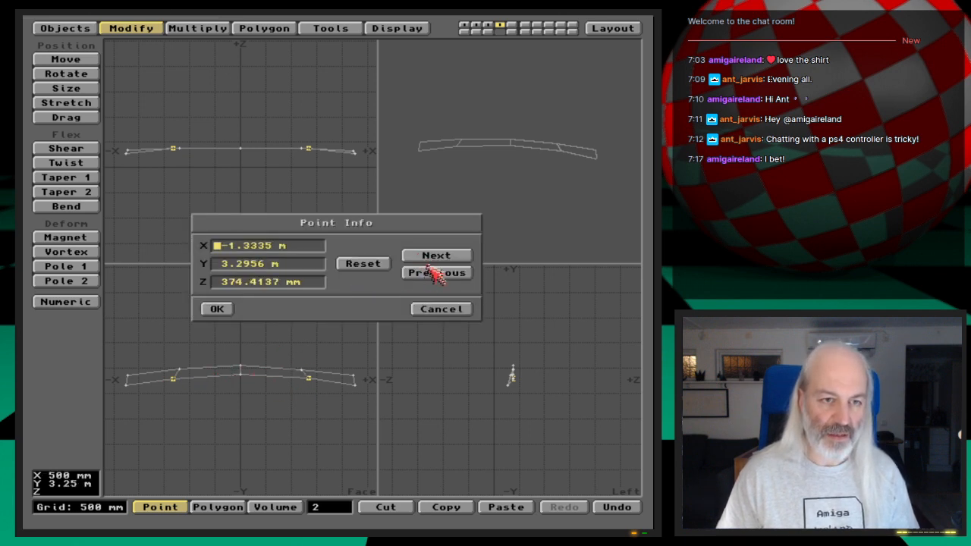
left_click(433, 257)
left_click(437, 274)
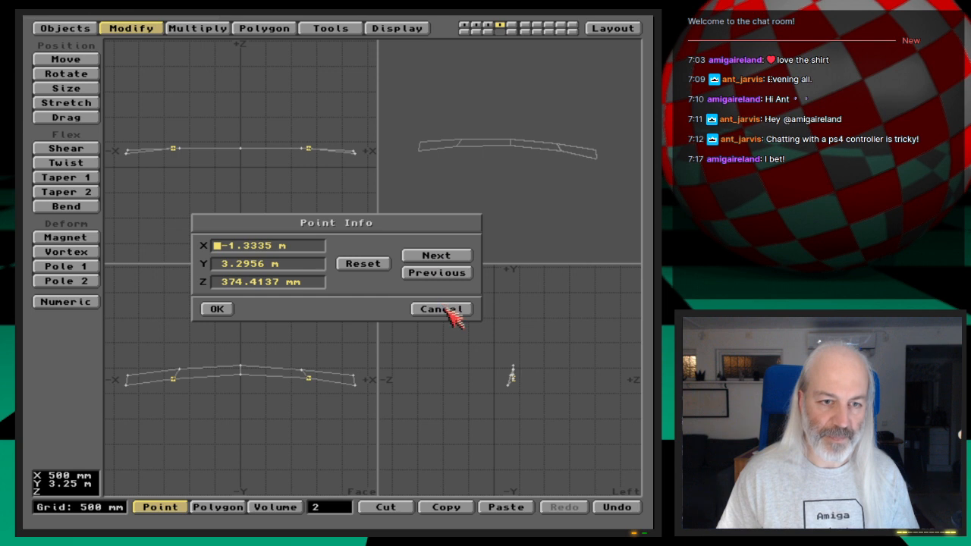
left_click(447, 309)
key("/")
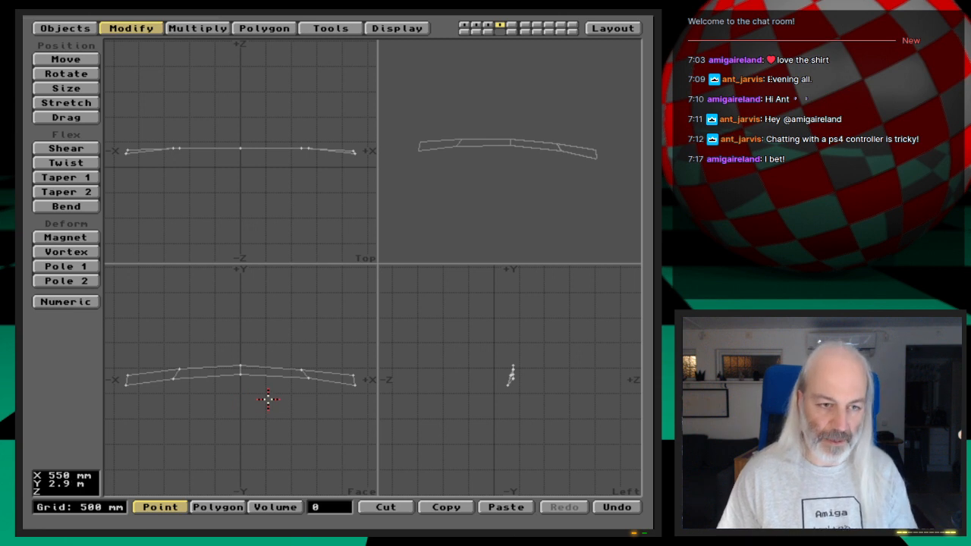
- Unhide the rest of the model and examine the panel's recessed front from the side in the perspective view
key("backslash")
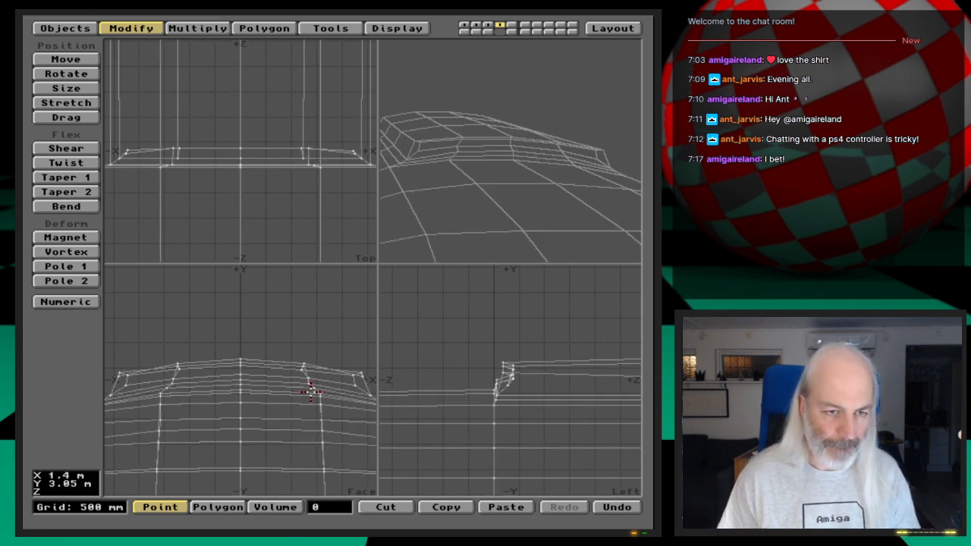
left_click_drag(559, 202, 522, 186)
left_click_drag(572, 189, 412, 246)
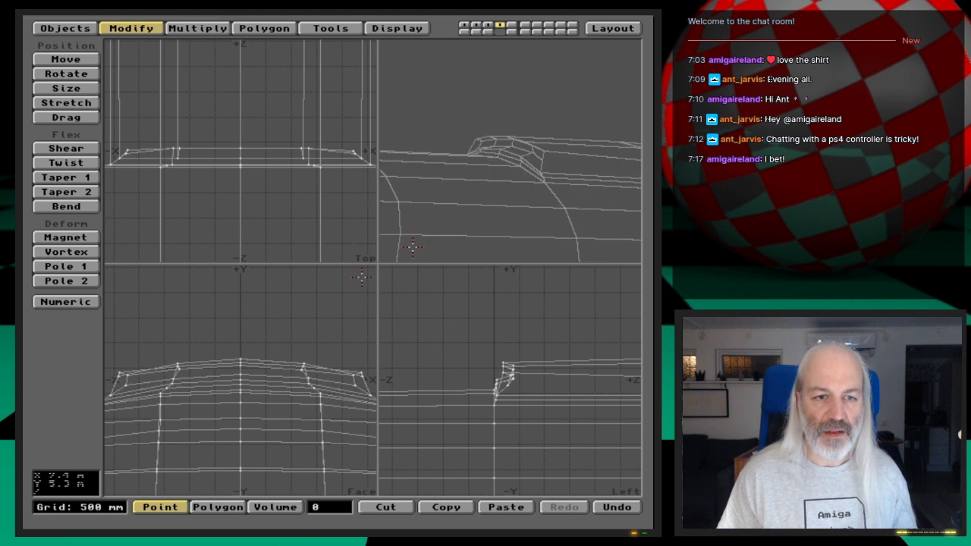
- Select the four recessed front polygons, try a Smooth Shift with a -300 mm offset and 89.5 smoothing angle, and undo it
key("space")
left_click(176, 376)
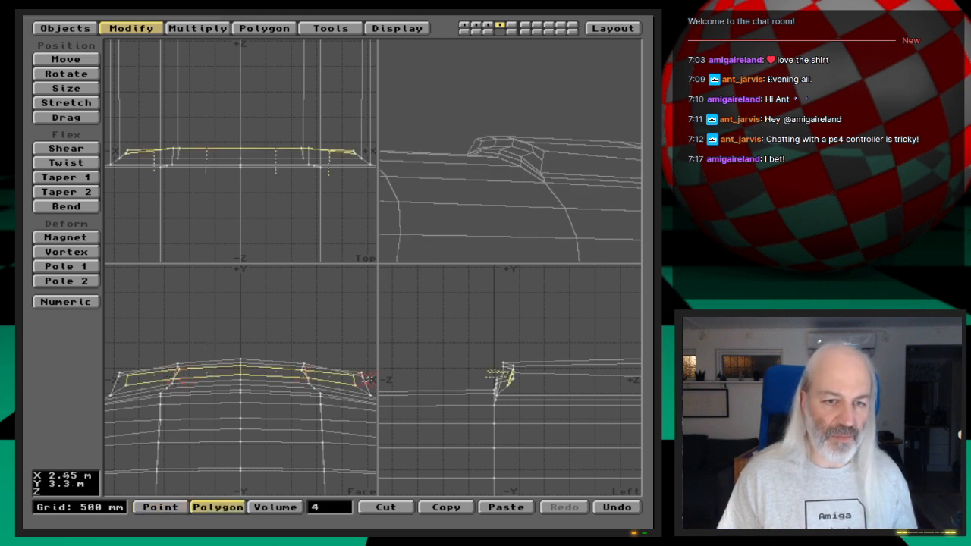
key("f")
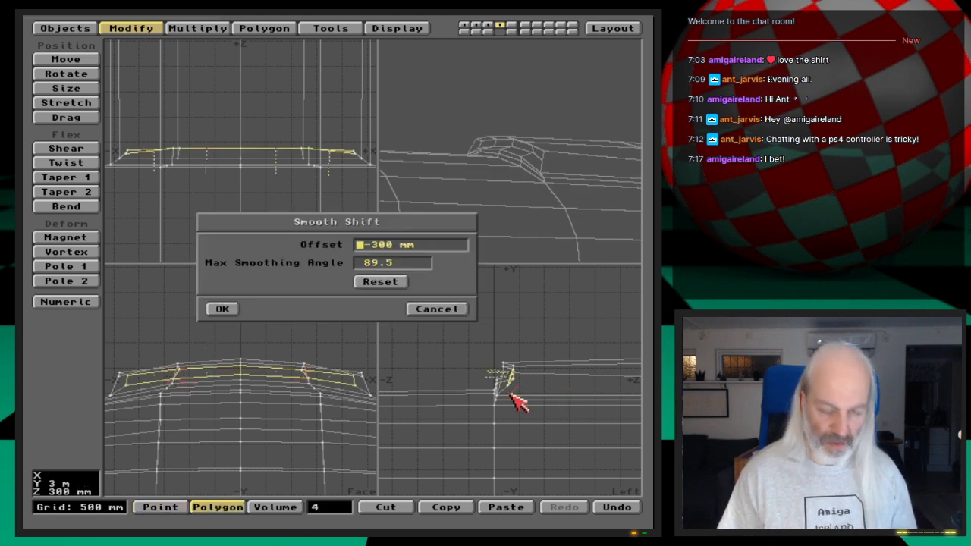
left_click(224, 309)
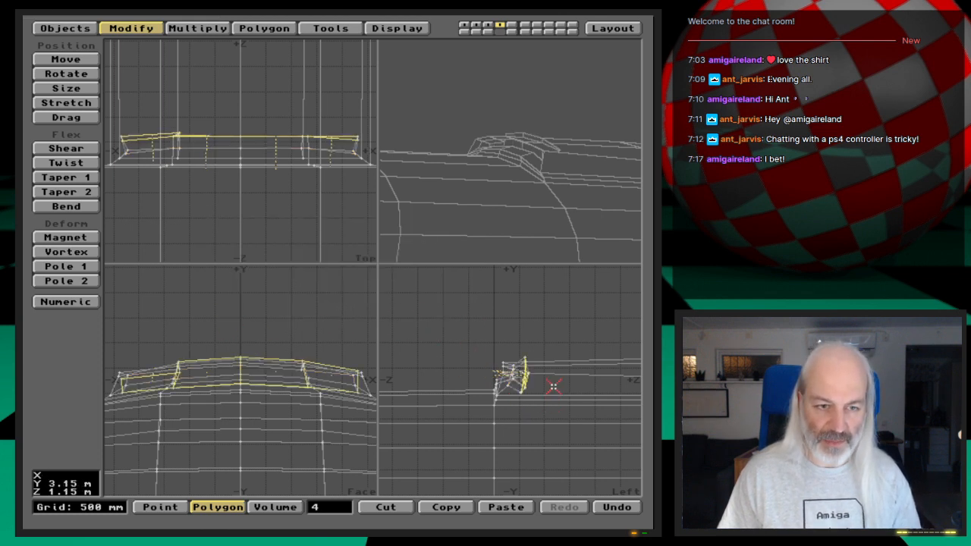
key("u")
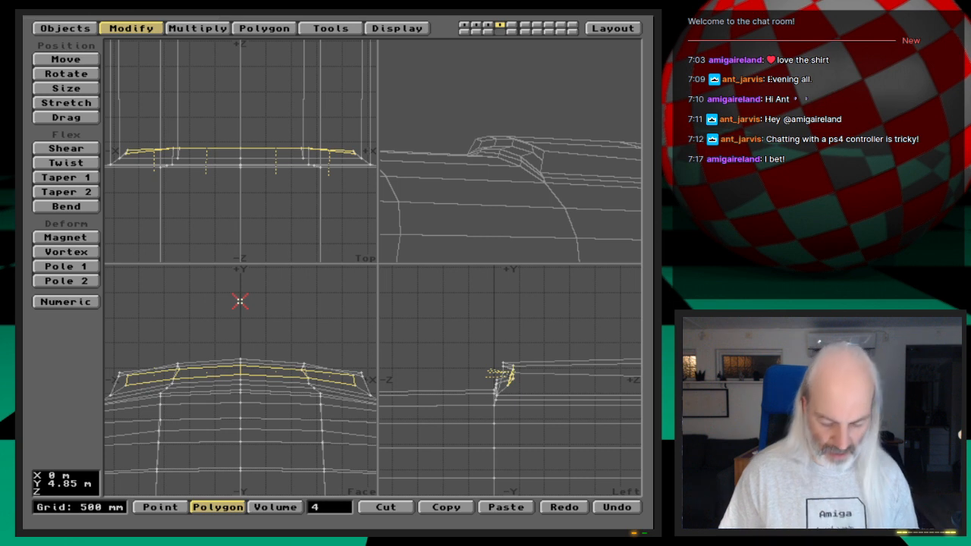
- Hide everything except the four recessed polygons and return to point selection with nothing selected
key("equal")
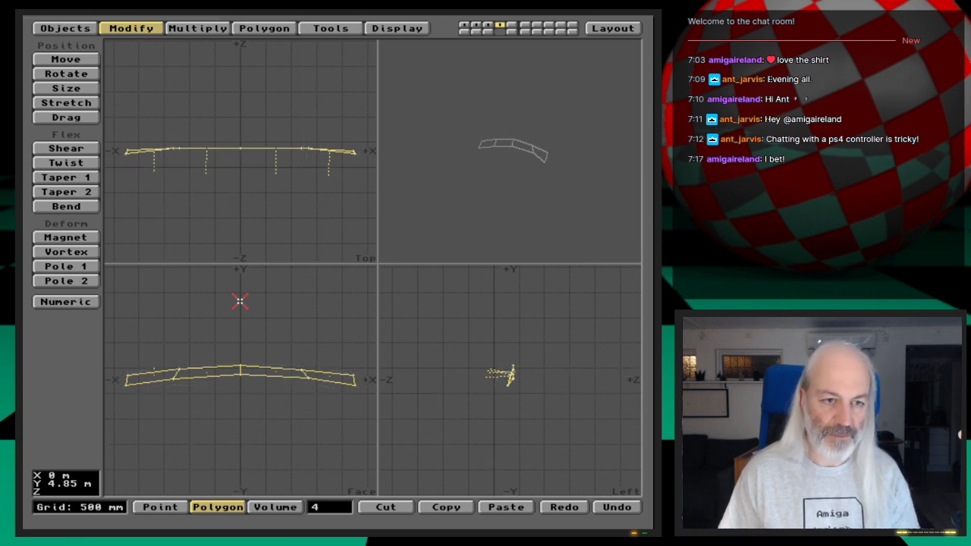
key("space")
key("space")
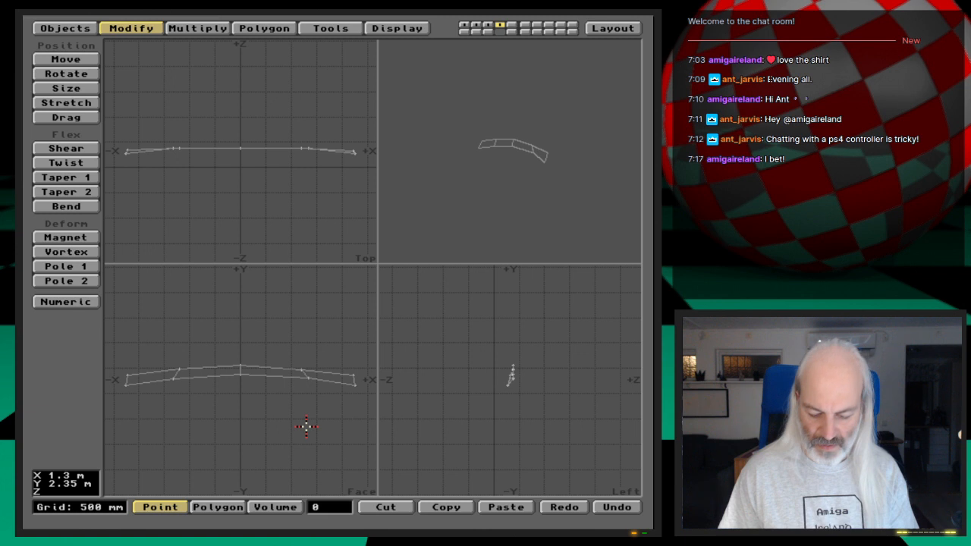
- Unhide the rest of the model and return to the four recessed front polygons as the active polygon selection
key("backslash")
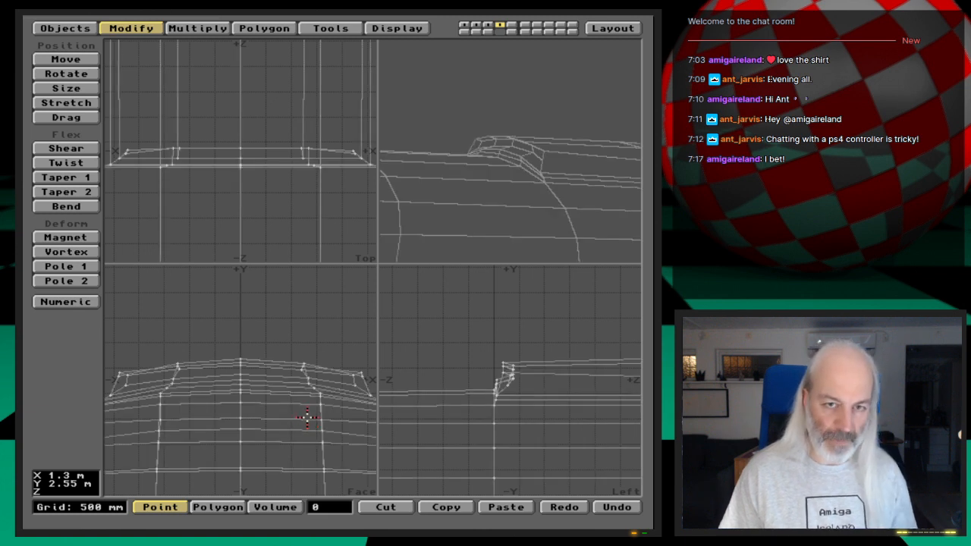
key("space")
left_click_drag(206, 371, 158, 371)
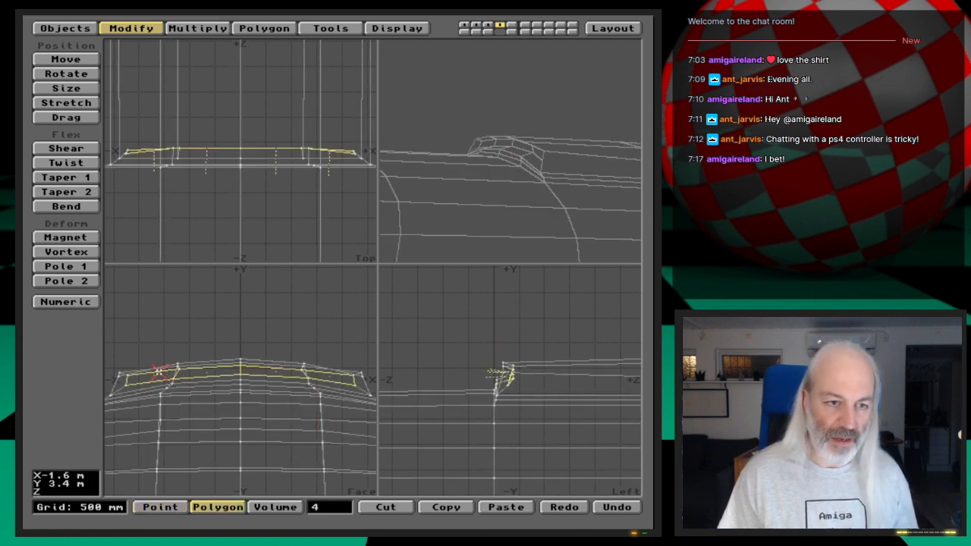
key("shift+a")
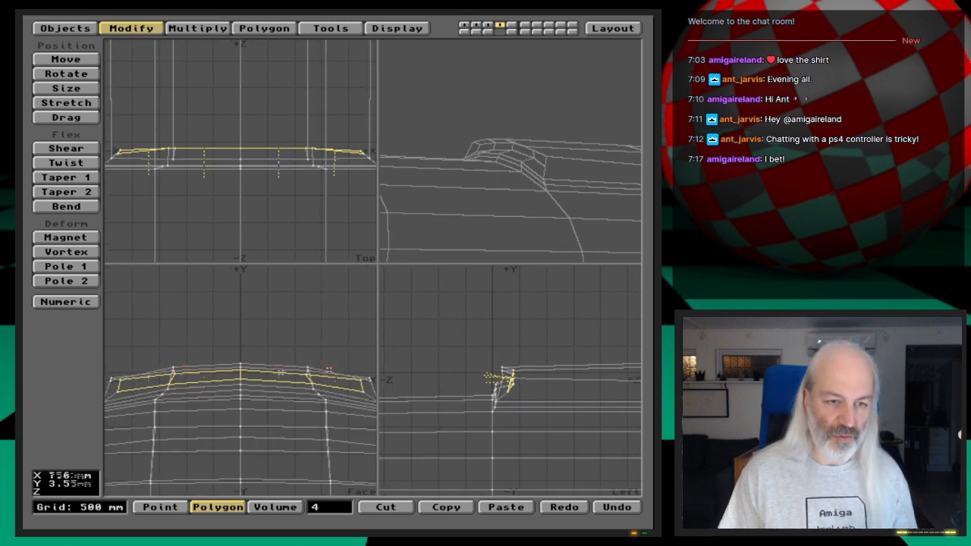
left_click_drag(377, 265, 380, 266)
left_click_drag(539, 175, 538, 177)
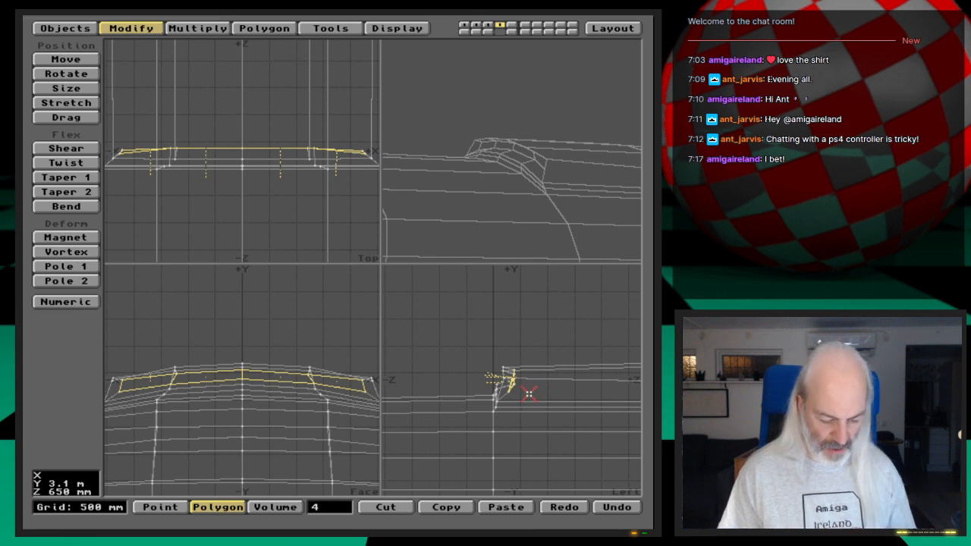
- Try a Smooth Shift on the four recessed front polygons and move the shifted polygons back into the hull along Z
key("f")
left_click(221, 308)
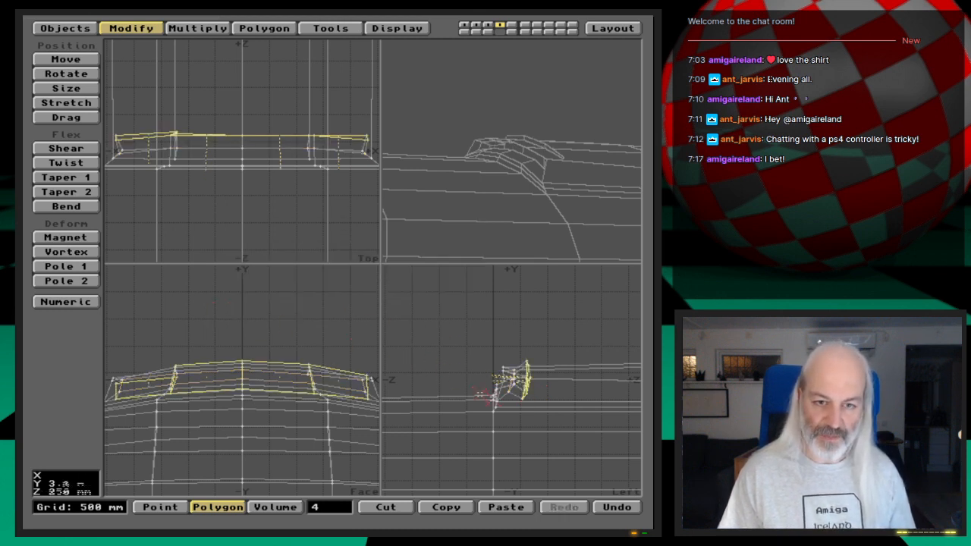
key("t")
left_click_drag(559, 392, 584, 394)
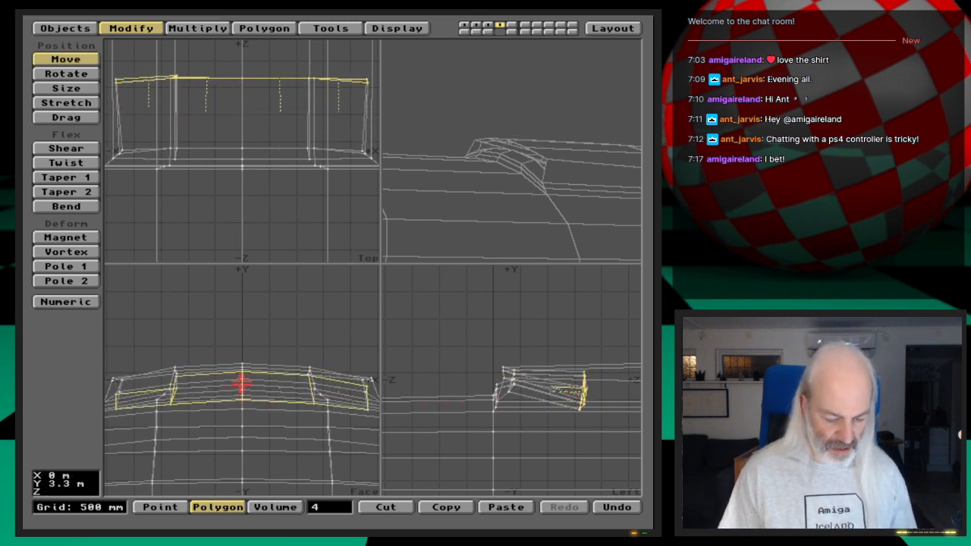
- Stretch the shifted polygons by 1.04 in X and 0.59 in Y, and raise them slightly within the recess
key("h")
left_click_drag(241, 383, 254, 407)
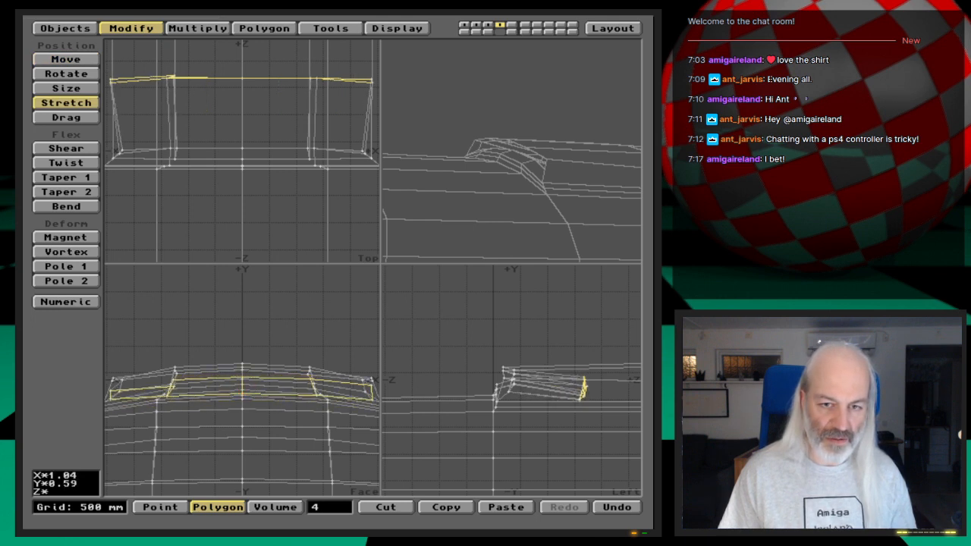
key("t")
left_click_drag(584, 390, 584, 384)
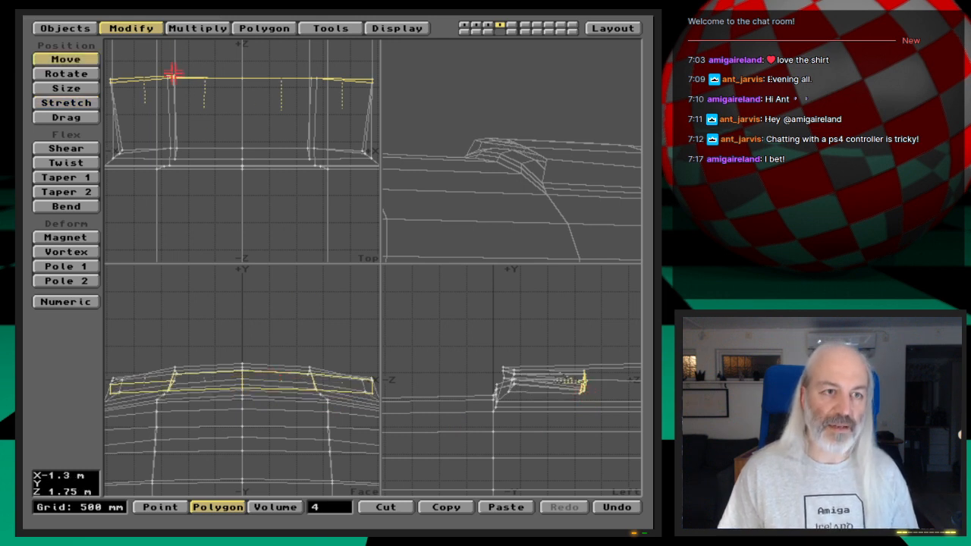
- Isolate the four shifted polygons and examine the mismatched corner at the inner bend on the negative X side
key("equal")
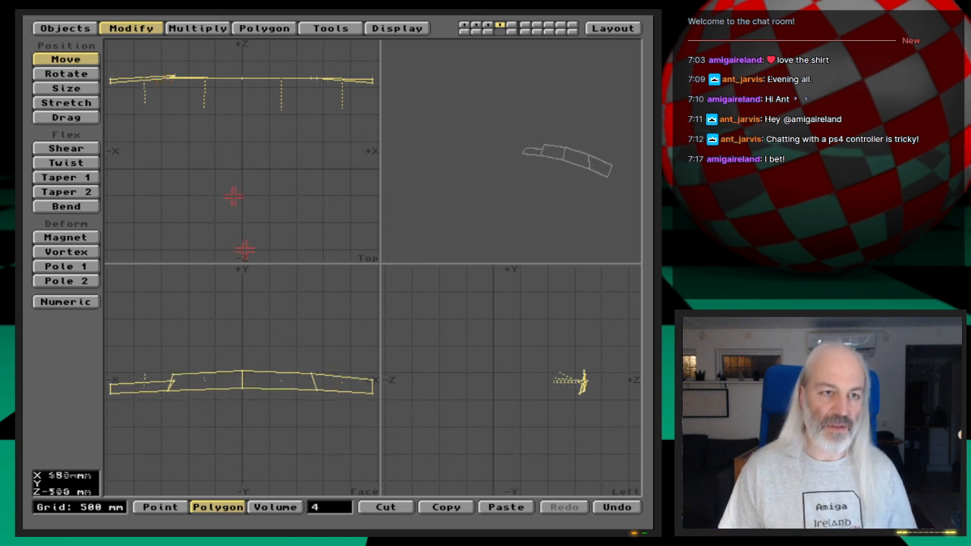
key("space")
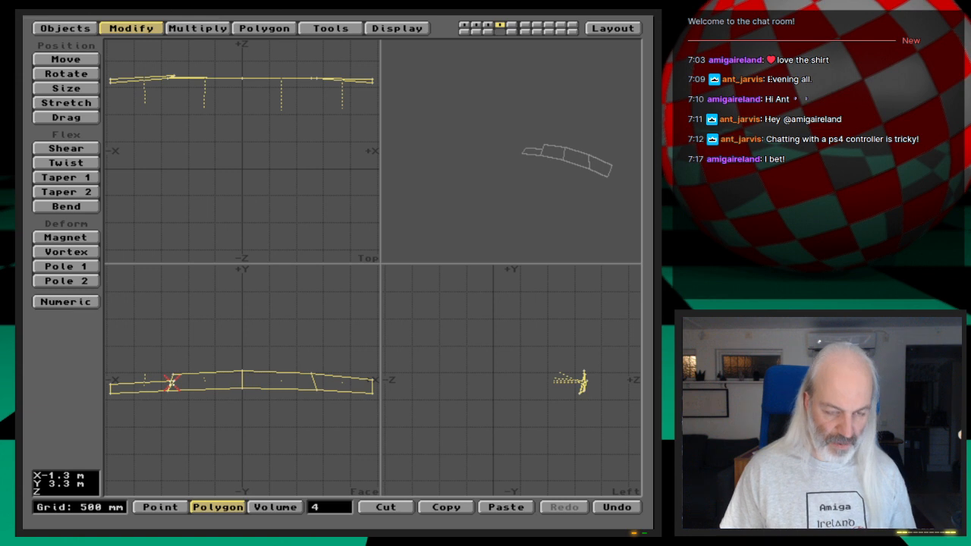
key("a")
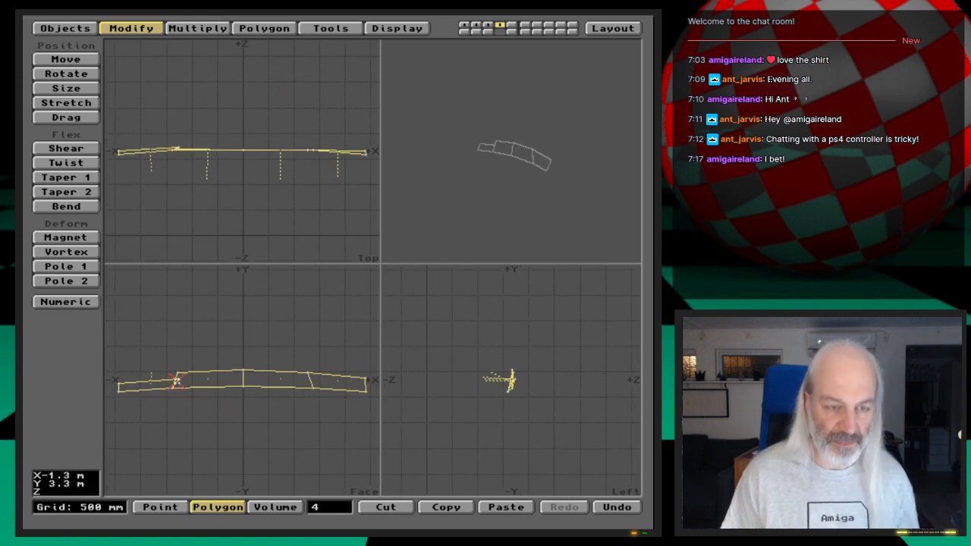
key("period")
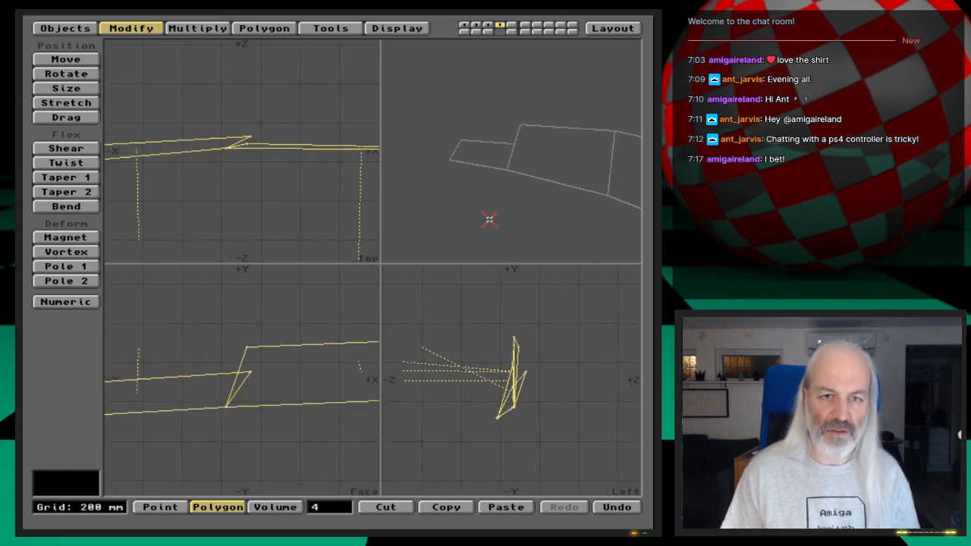
left_click_drag(517, 222, 572, 184)
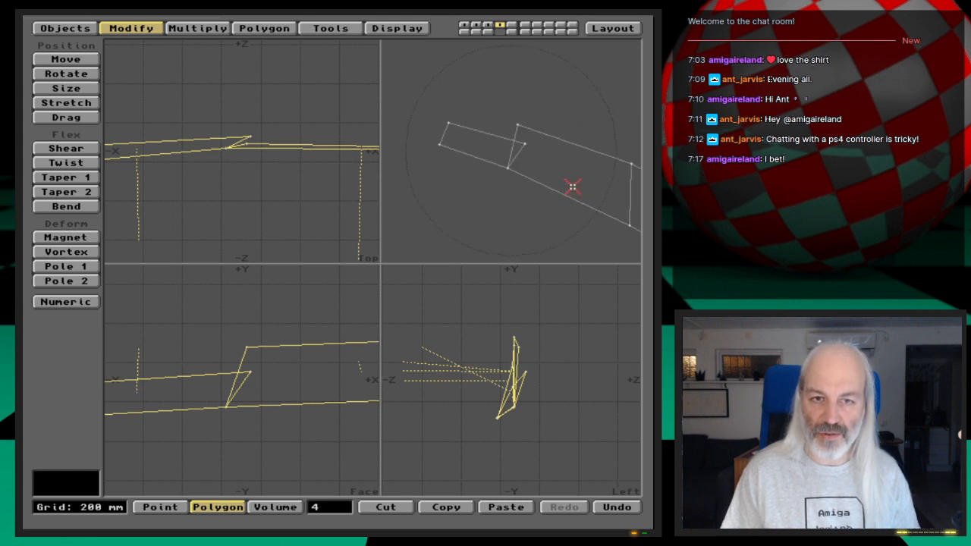
left_click_drag(488, 182, 564, 164)
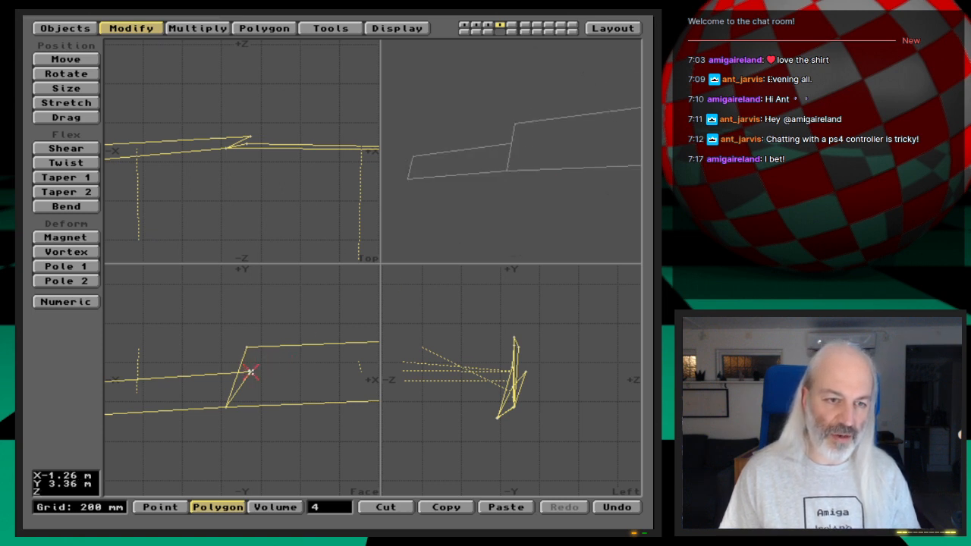
- Try welding the two separated upper points at the negative X bend, and undo the weld
key("space")
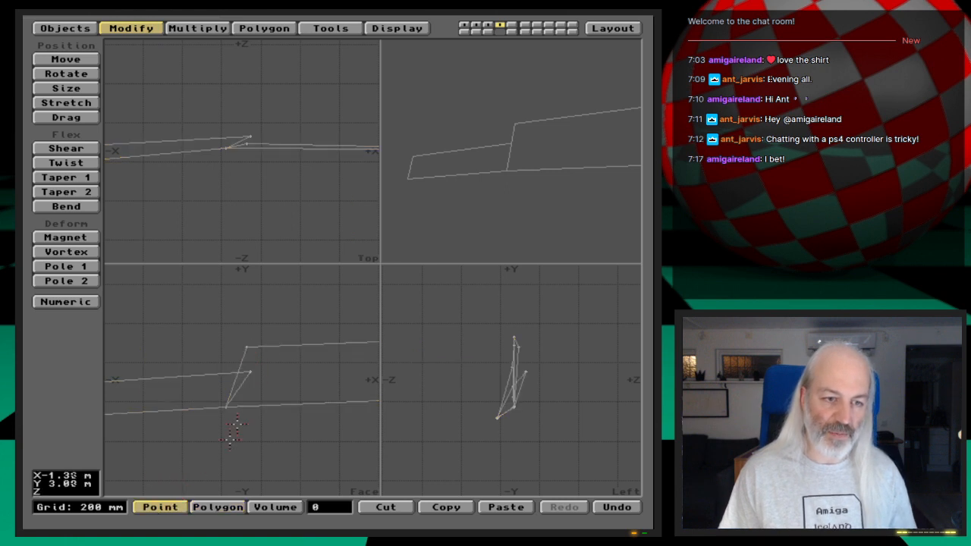
left_click(251, 371)
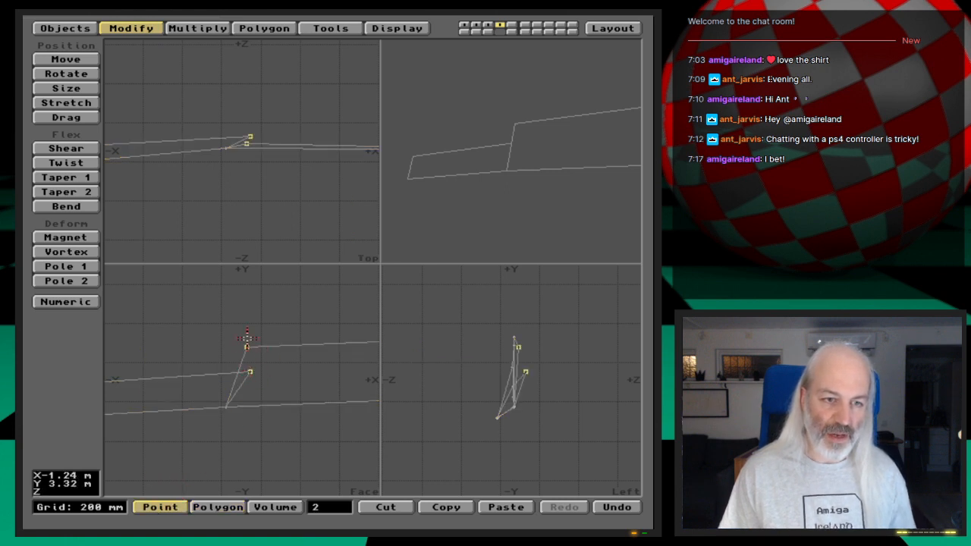
key("ctrl+w")
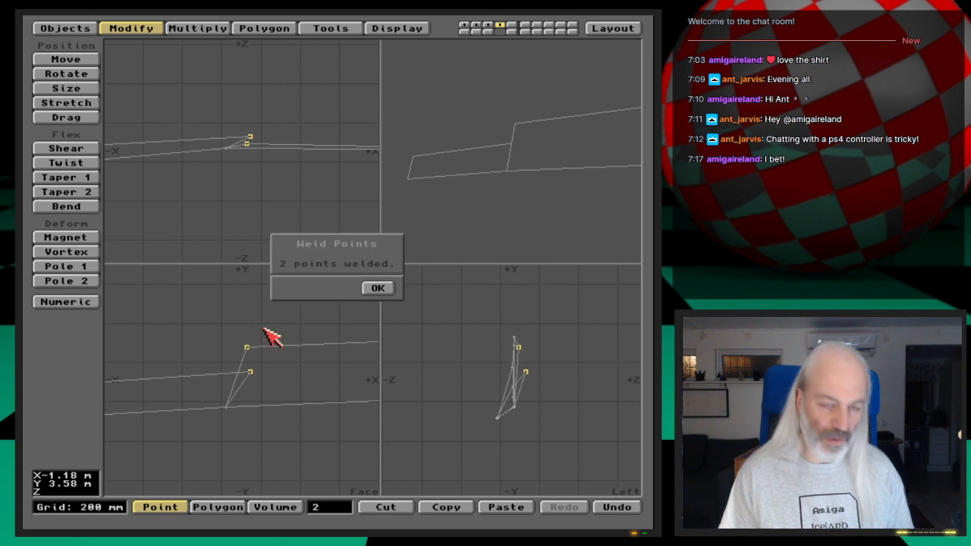
left_click(380, 288)
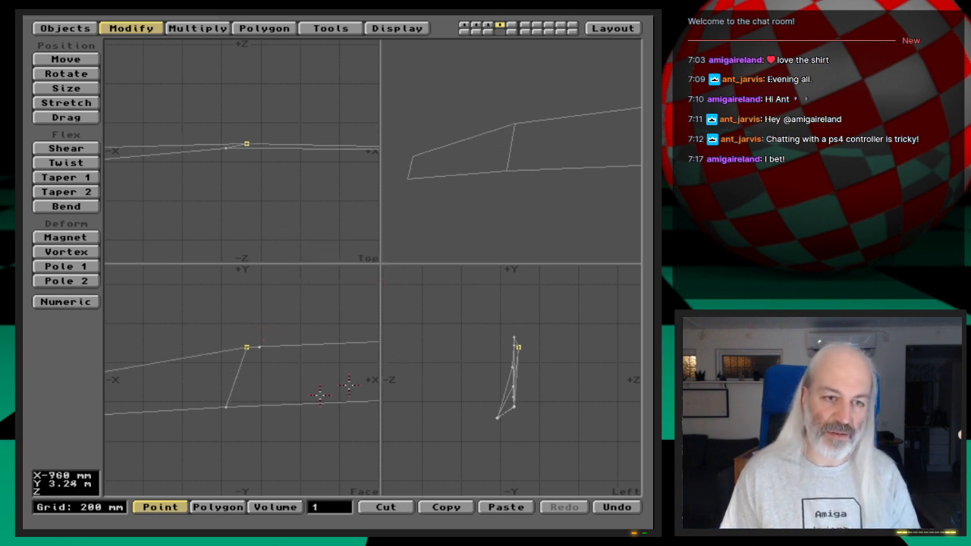
left_click(247, 347)
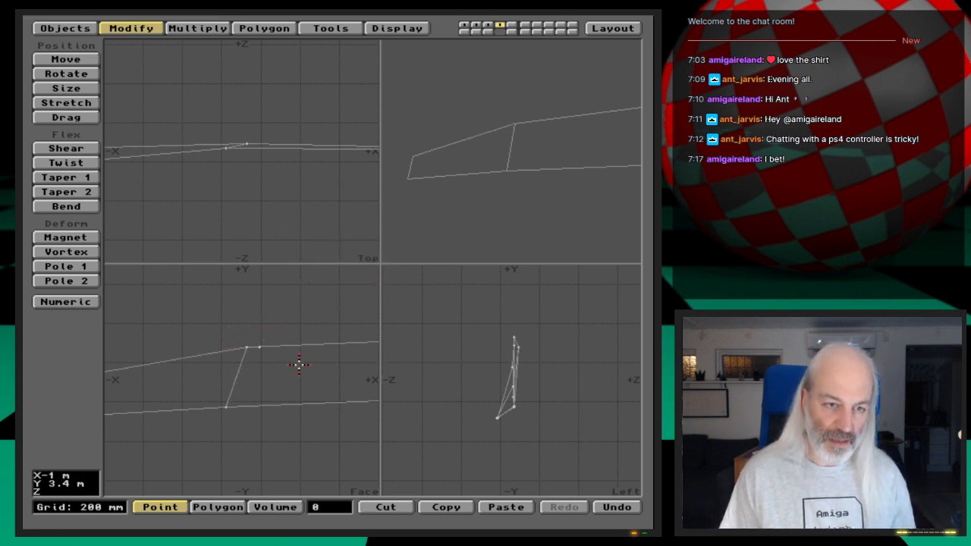
key("a")
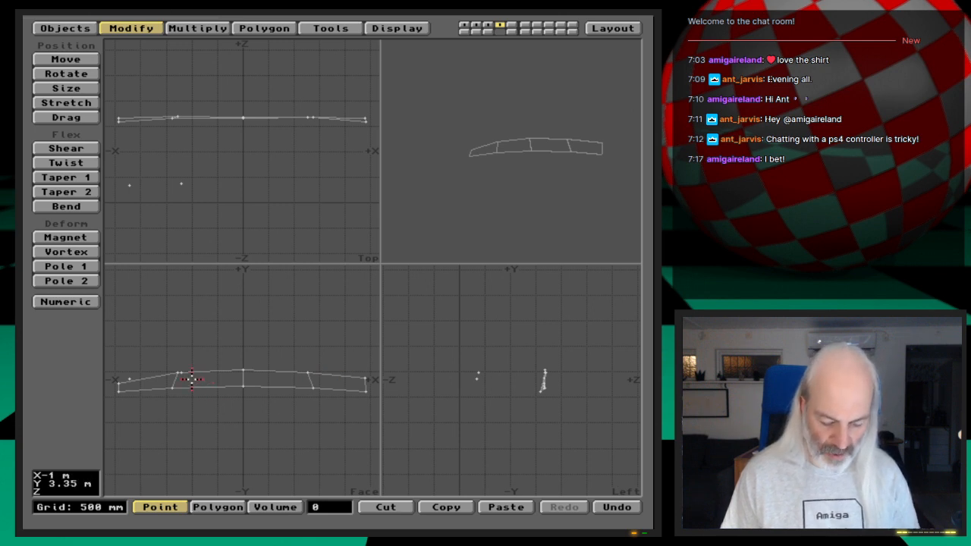
key("u")
left_click(312, 473)
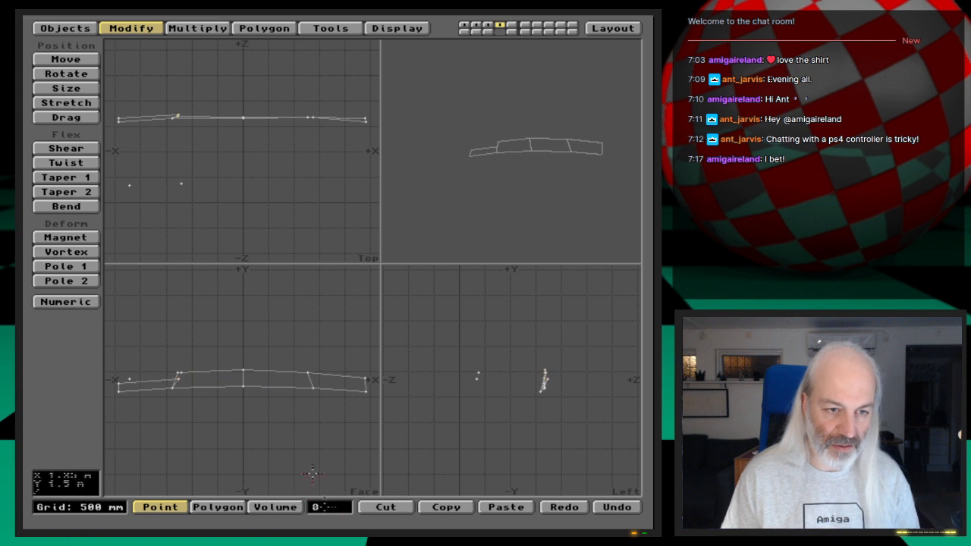
- Unhide the rest of the model, try narrowing the four shifted polygons to 0.88 in X, and inspect the recess in perspective
key("backslash")
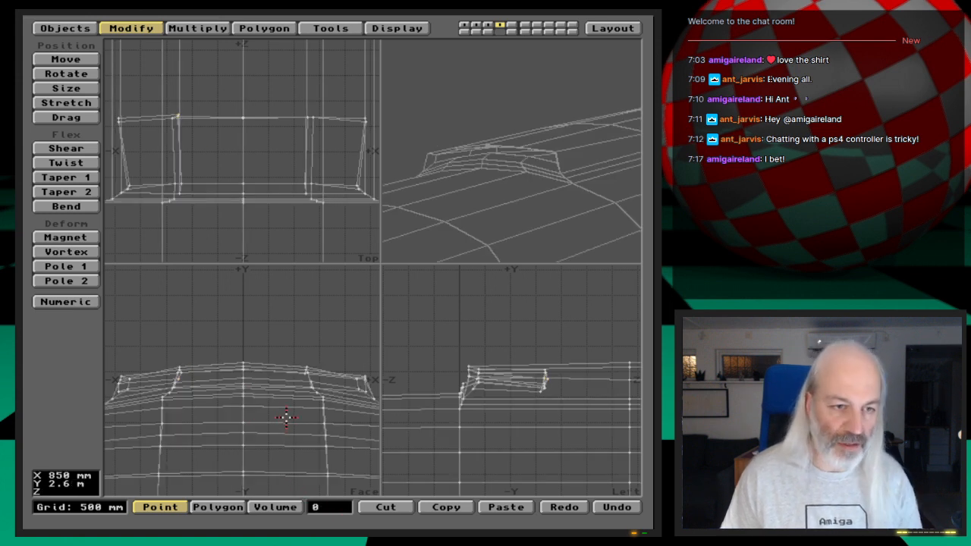
key("space")
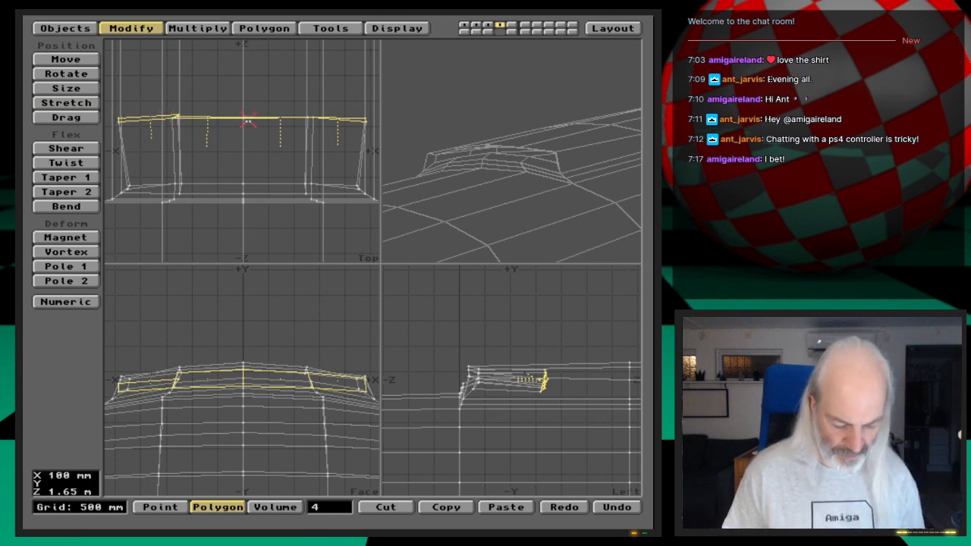
key("h")
left_click_drag(243, 119, 239, 120)
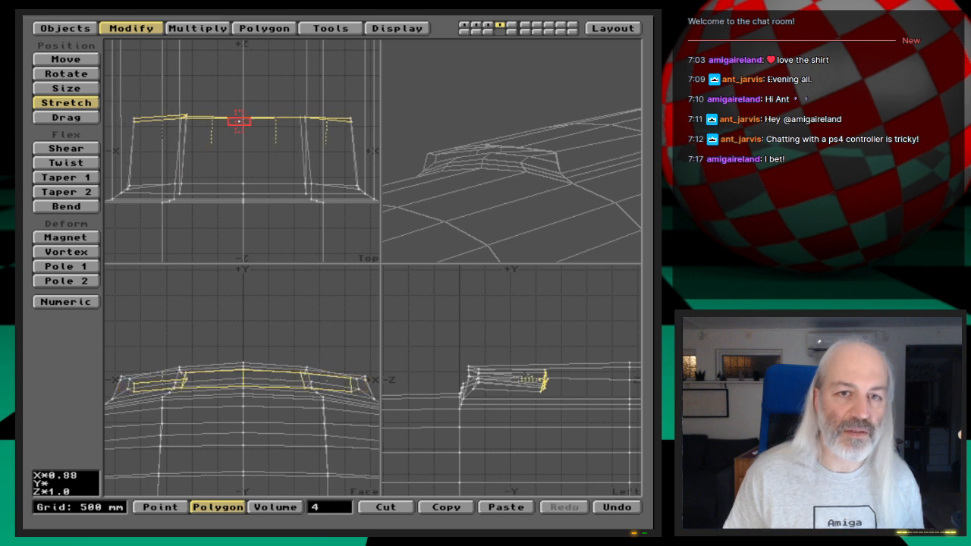
key("space")
left_click_drag(507, 258, 477, 169)
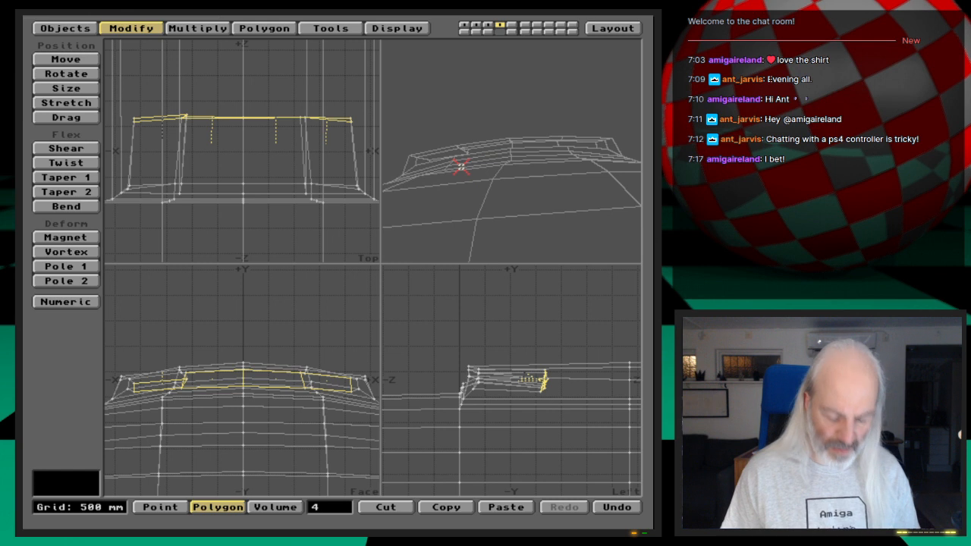
- Undo the stretches, moves and Smooth Shift on the four recessed front polygons
key("u")
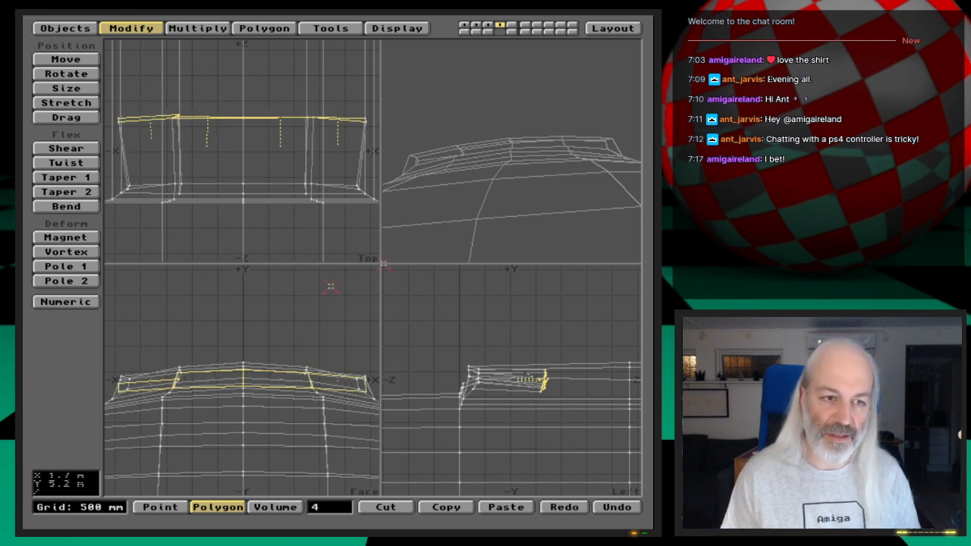
key("u")
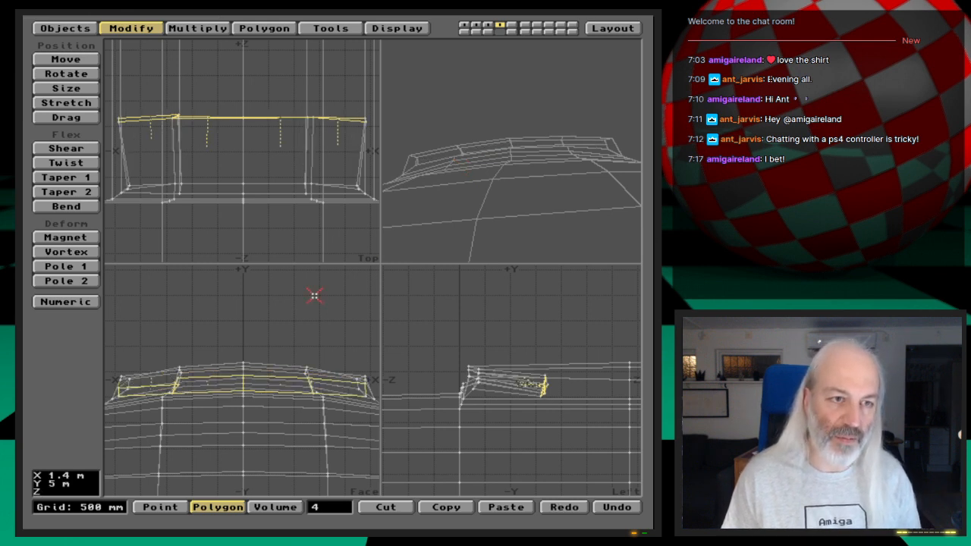
key("u")
key("u")
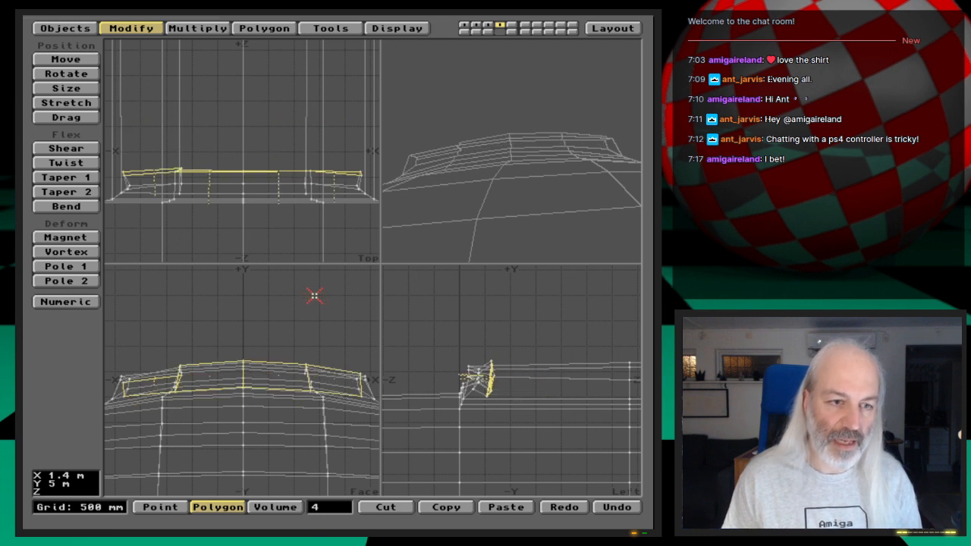
key("u")
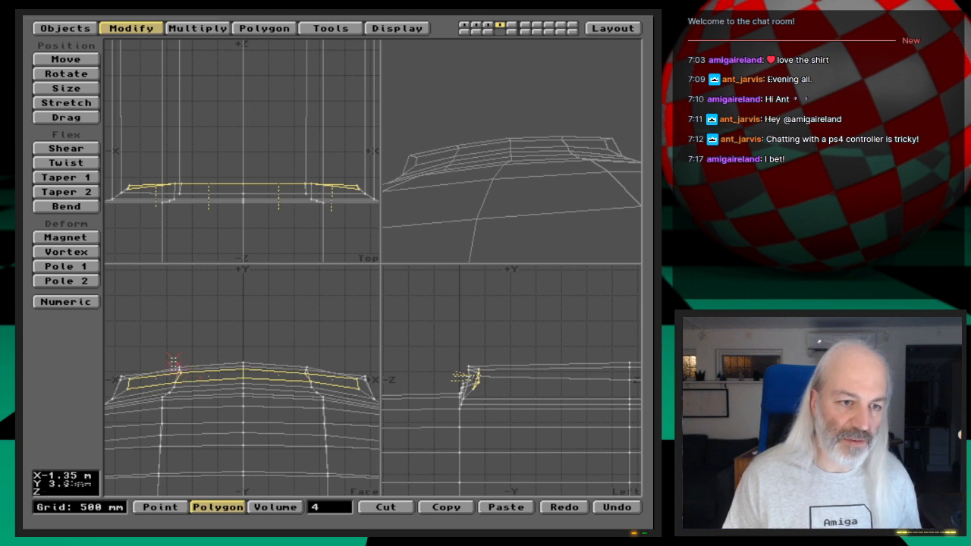
- Drag the recessed strip's upper point at the negative X bend outward in the face view, in line with the sloped edge
key("g")
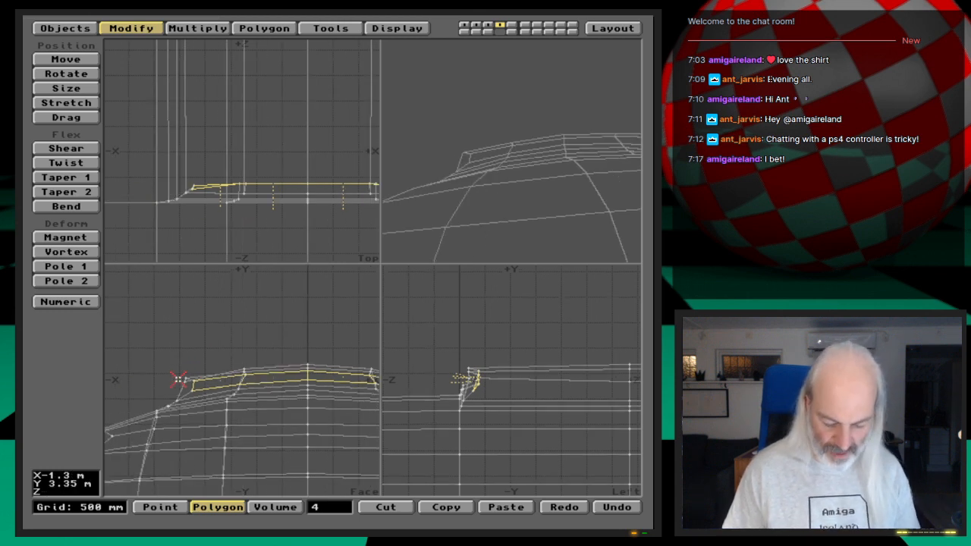
key("period")
key("period")
key("period")
key("period")
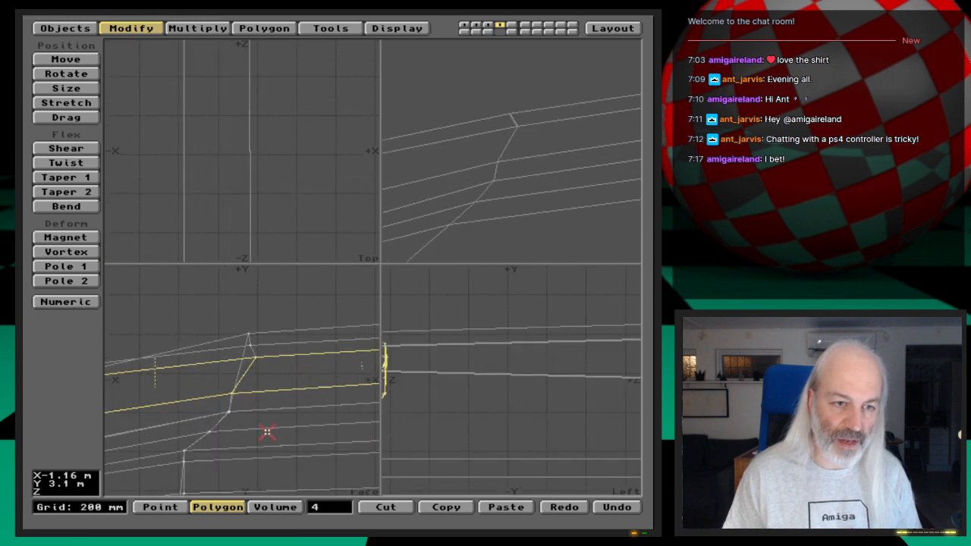
key("period")
key("period")
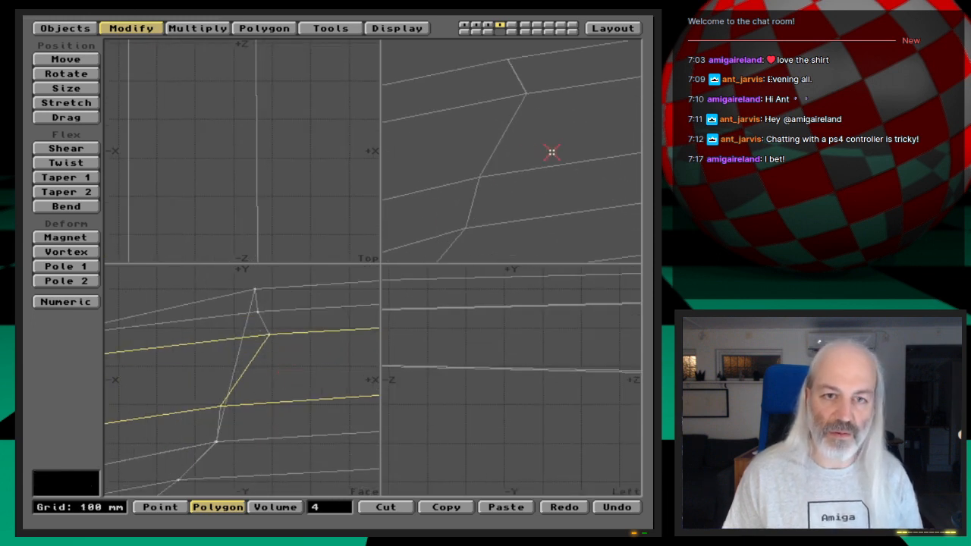
key("comma")
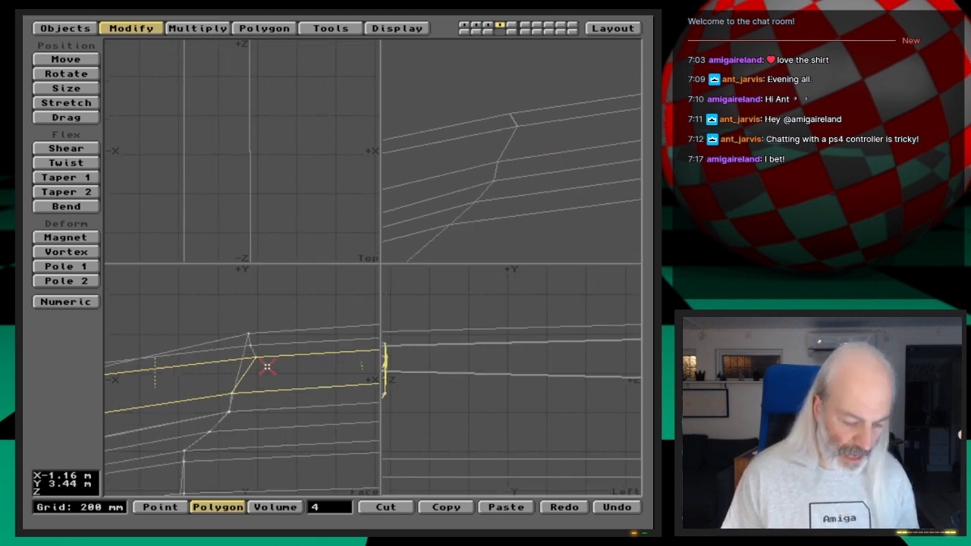
key("ctrl+t")
left_click_drag(258, 356, 251, 357)
- Inspect the corrected bend in perspective, clear the polygon selection, and select the repositioned upper point
left_click_drag(477, 138, 531, 160)
key("space")
key("space")
key("space")
key("space")
left_click(240, 355)
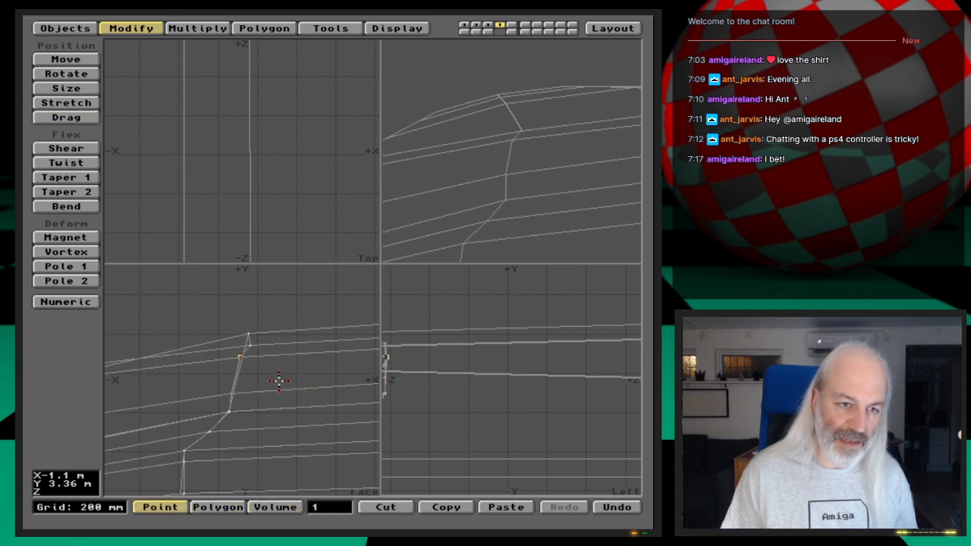
key("comma")
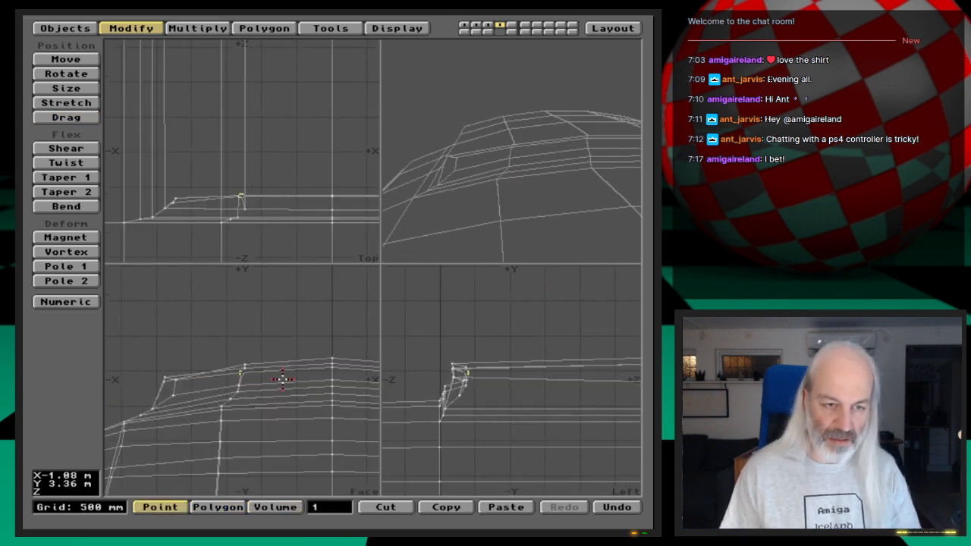
- Add the matching upper point at the positive X bend to the selection and set its X coordinate to 1.2861 m
key("comma")
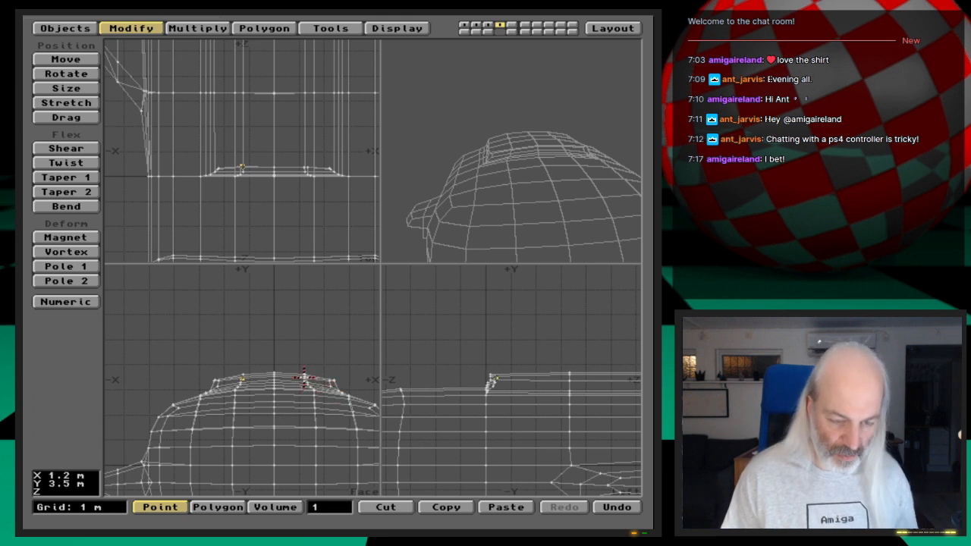
key("period")
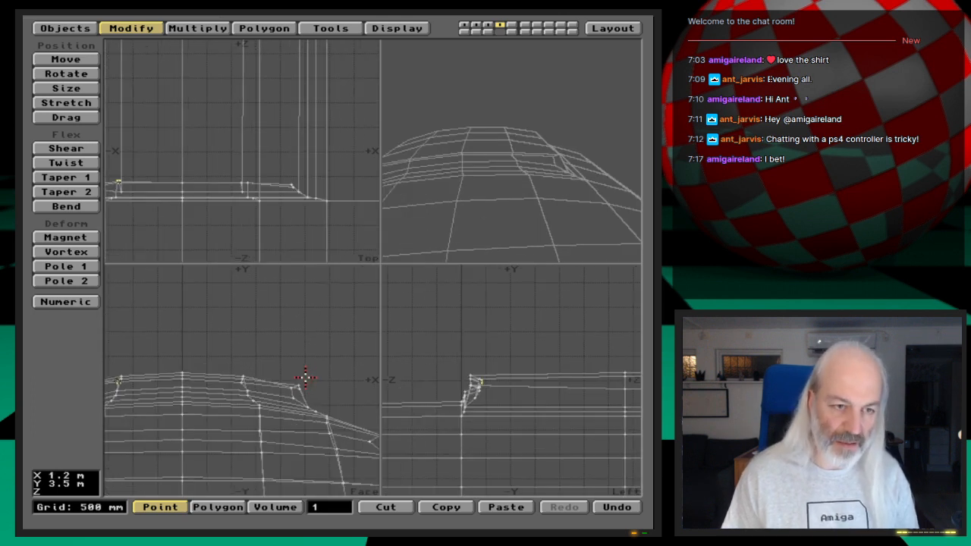
key("period")
key("period")
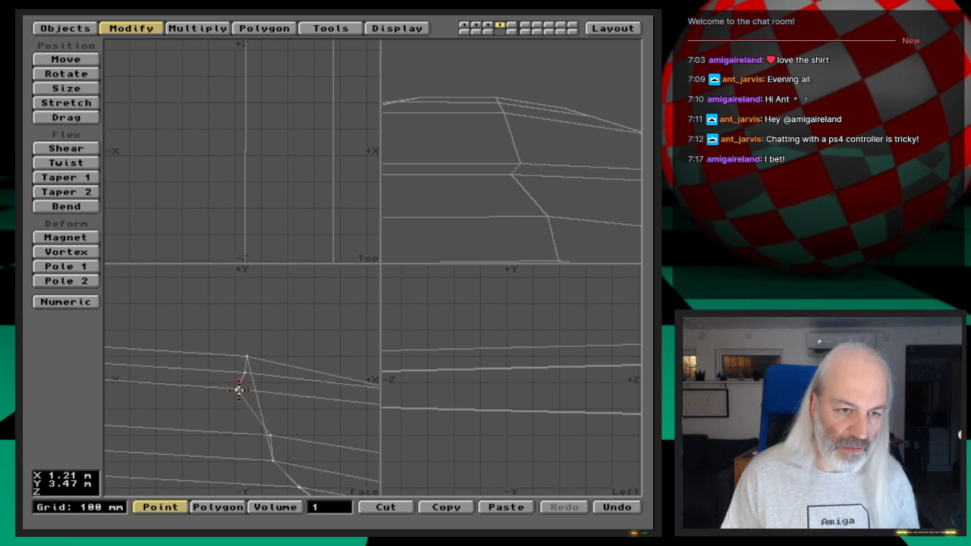
key("i")
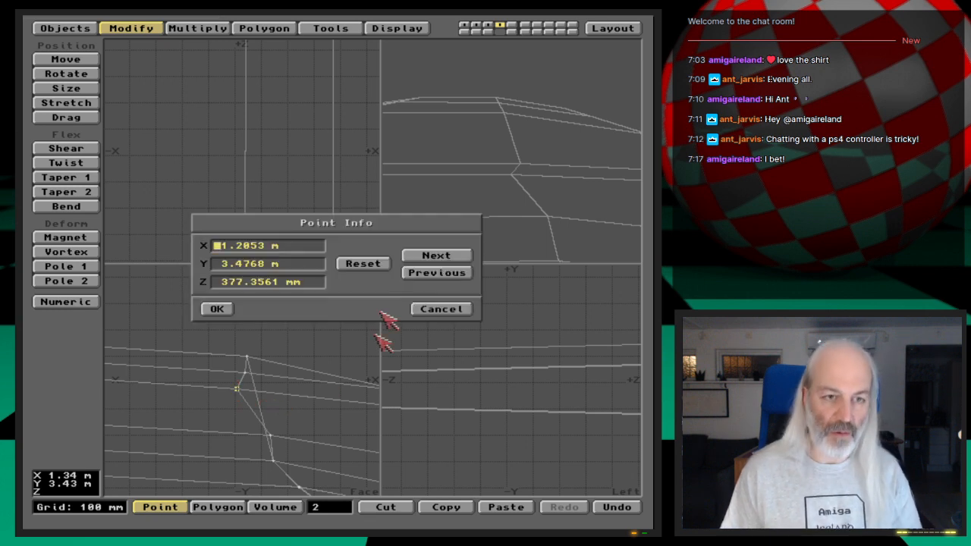
left_click(439, 256)
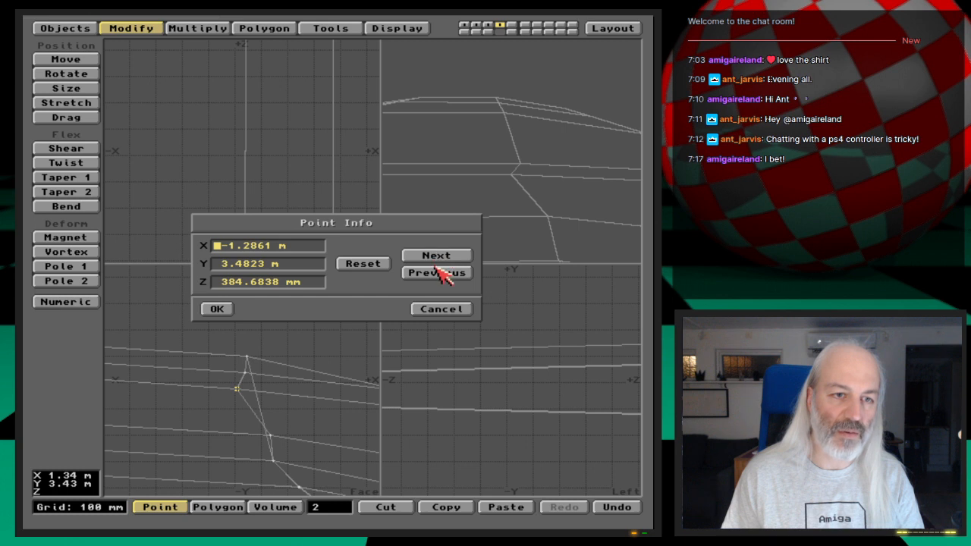
left_click(446, 274)
left_click(266, 245)
key("BackSpace")
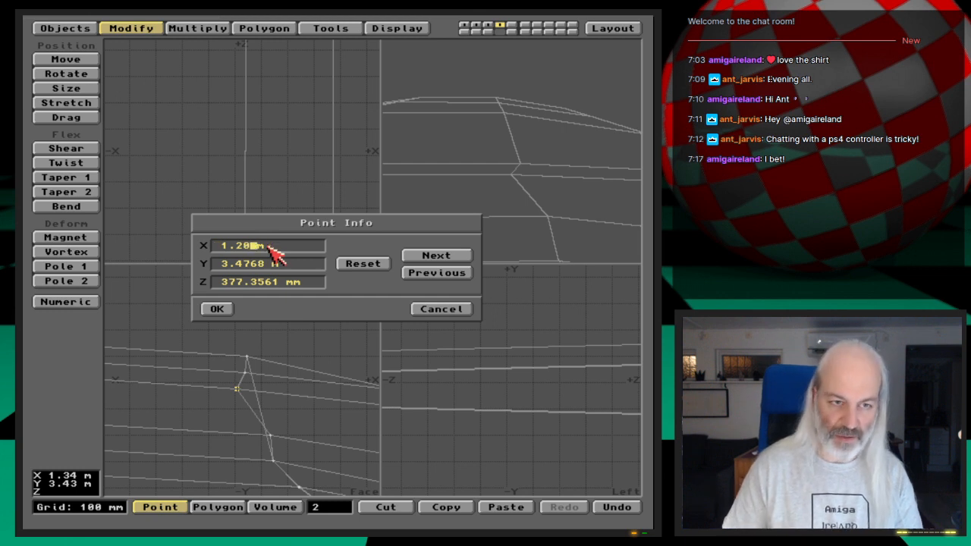
key("BackSpace")
type("861")
key("Return")
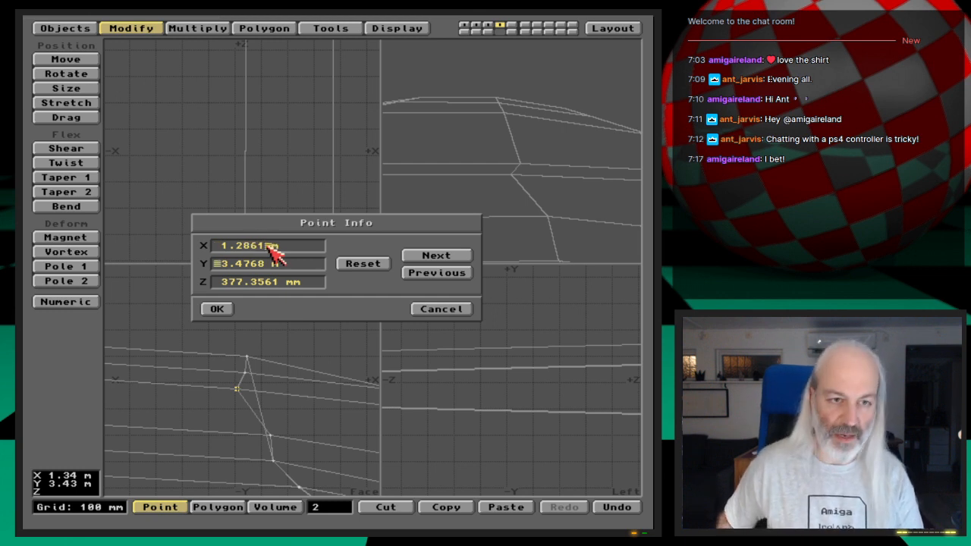
- Set the positive X bend point's Y coordinate to 3.4823 m, matching its counterpart on the negative X side
left_click(436, 257)
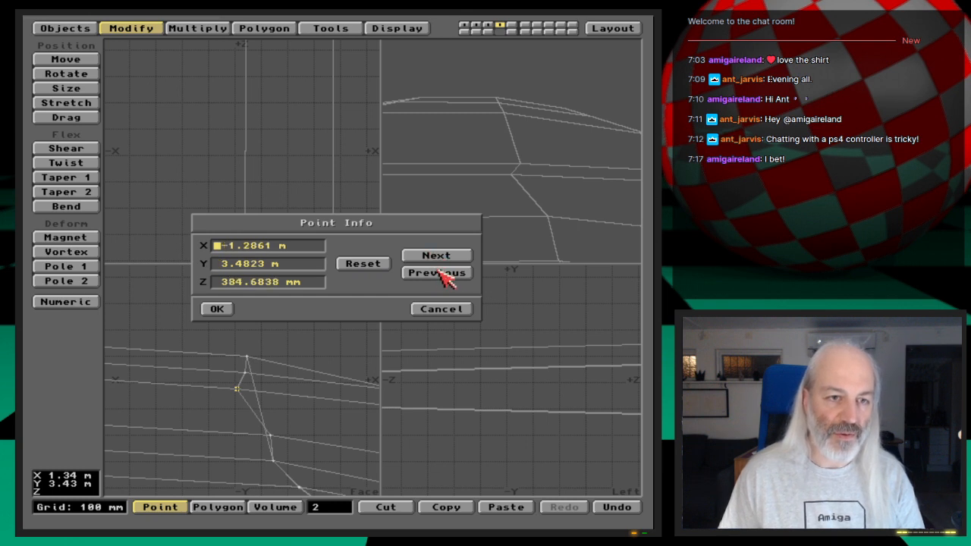
left_click(448, 273)
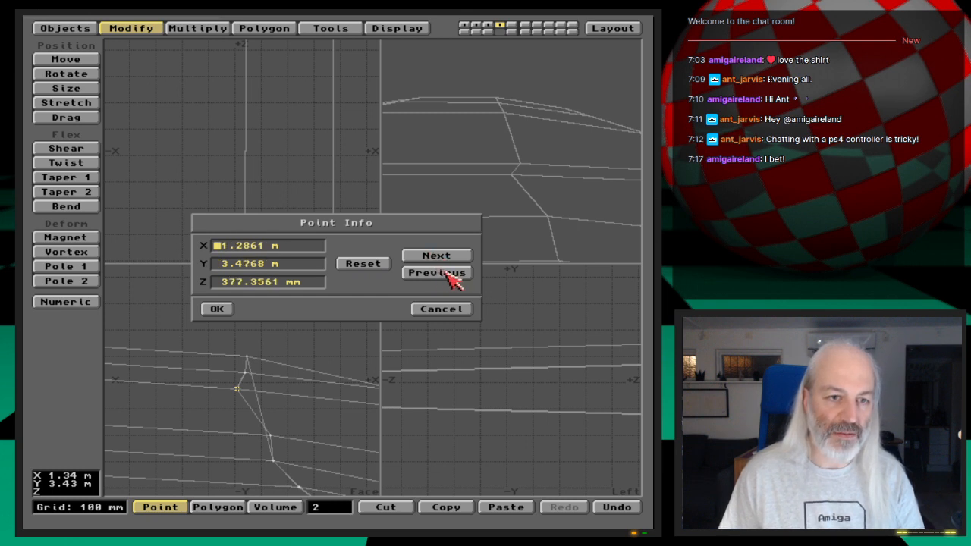
left_click(267, 263)
key("BackSpace")
key("BackSpace")
key("BackSpace")
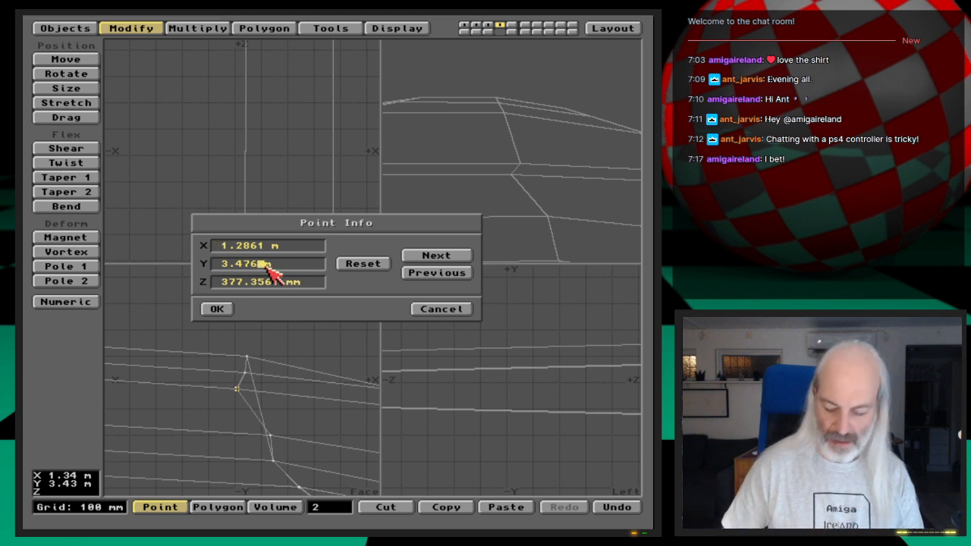
type("823")
key("Tab")
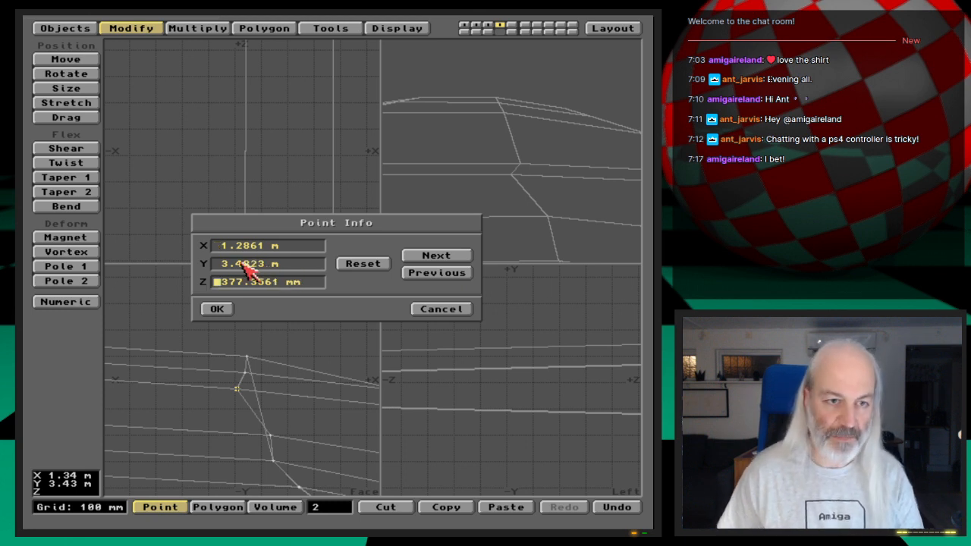
key("Tab")
- Set the positive X bend point's Z coordinate to 384.683 mm from its counterpart and apply the point changes
left_click(438, 256)
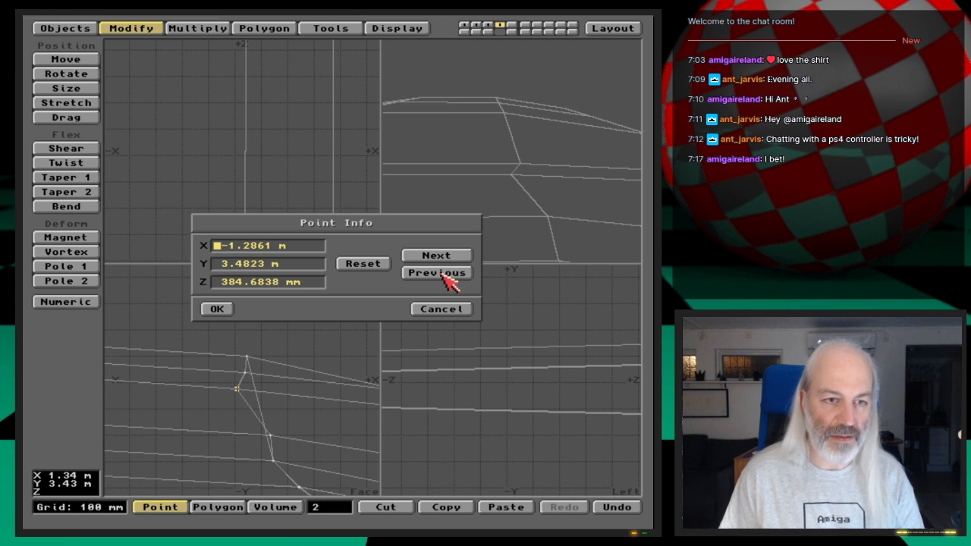
left_click(445, 274)
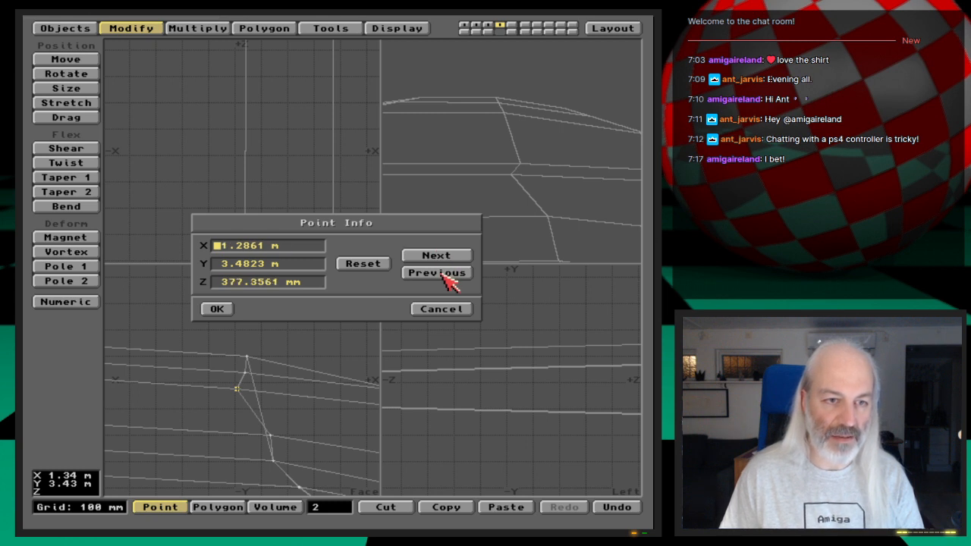
left_click(281, 283)
key("BackSpace")
key("BackSpace")
key("BackSpace")
key("BackSpace")
key("BackSpace")
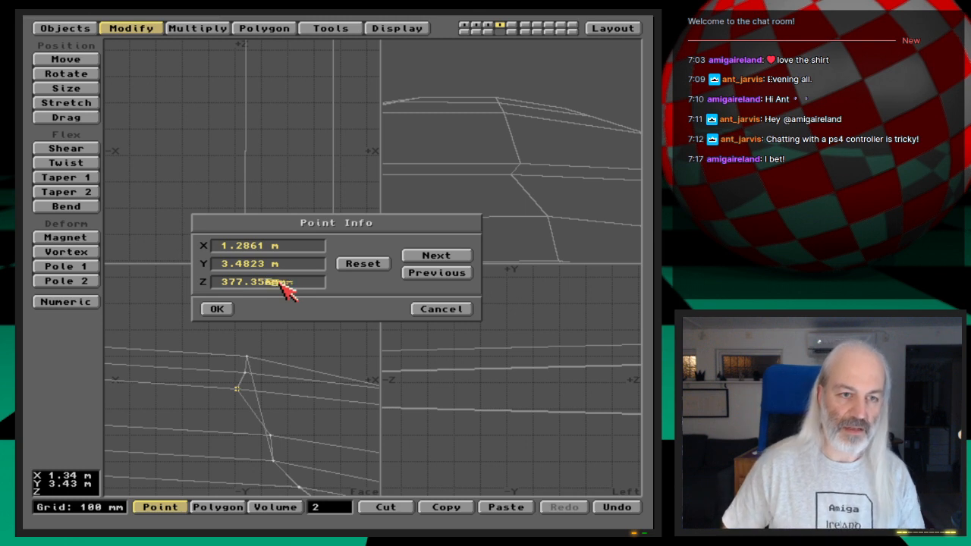
key("BackSpace")
key("BackSpace")
key("BackSpace")
type("384.")
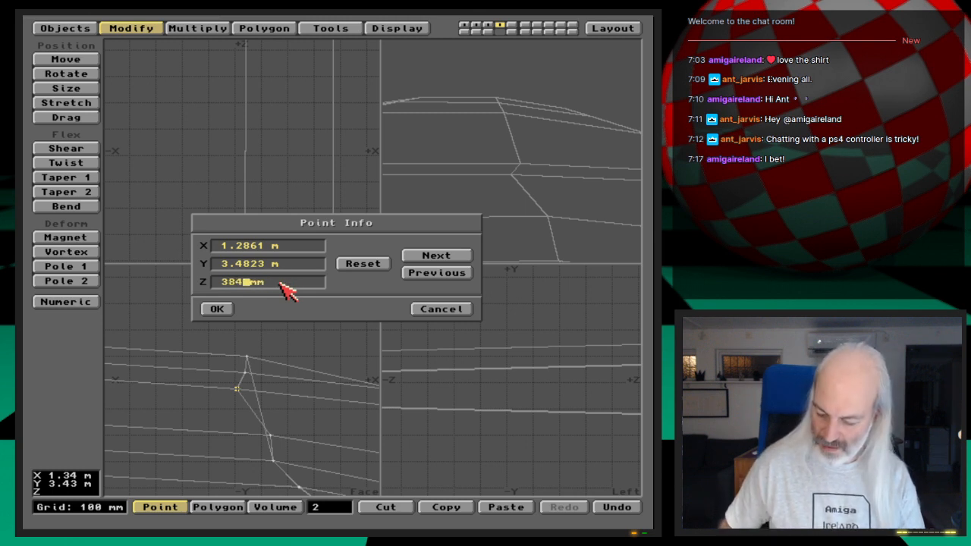
type("6838")
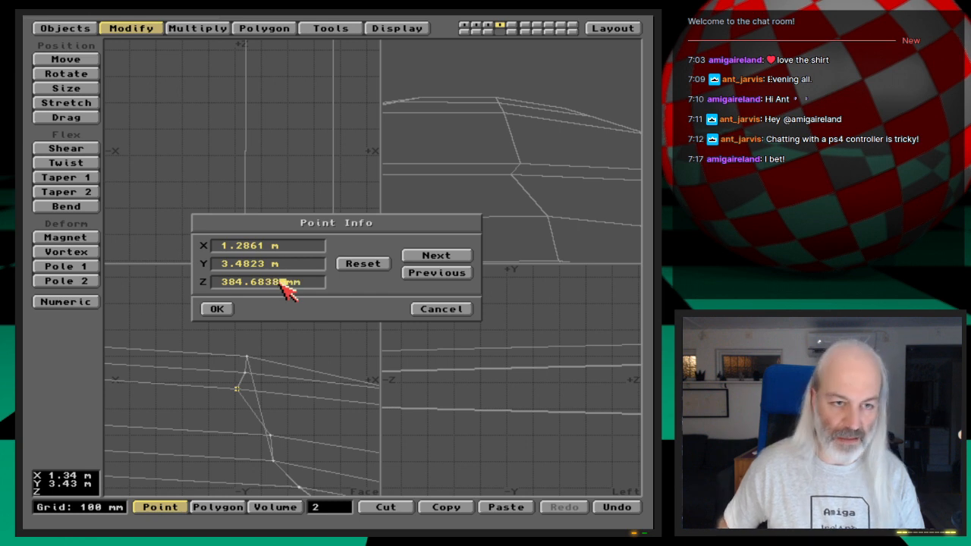
key("Return")
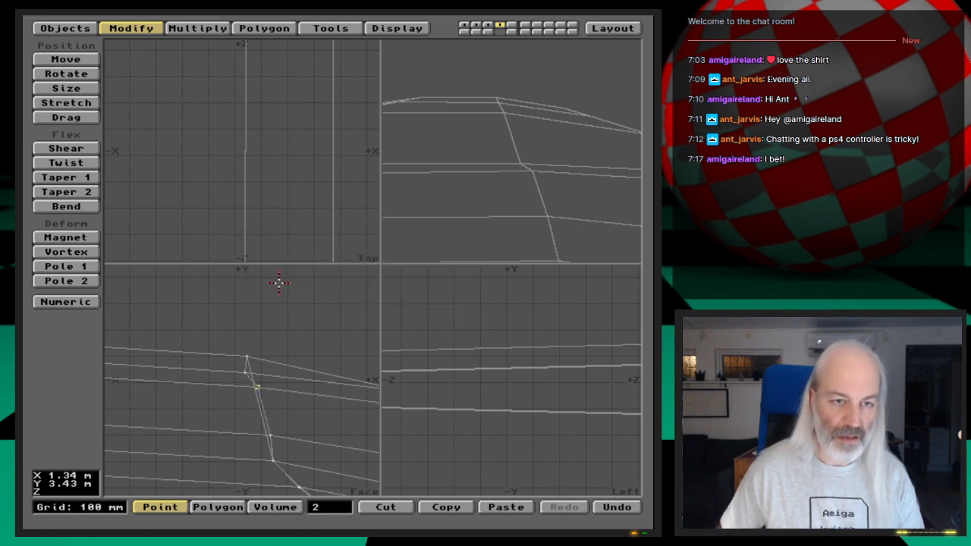
- Compare the coordinates of the two mirrored bend points and examine the four recessed front polygons across the full panel width
type("i")
type("-1.2861")
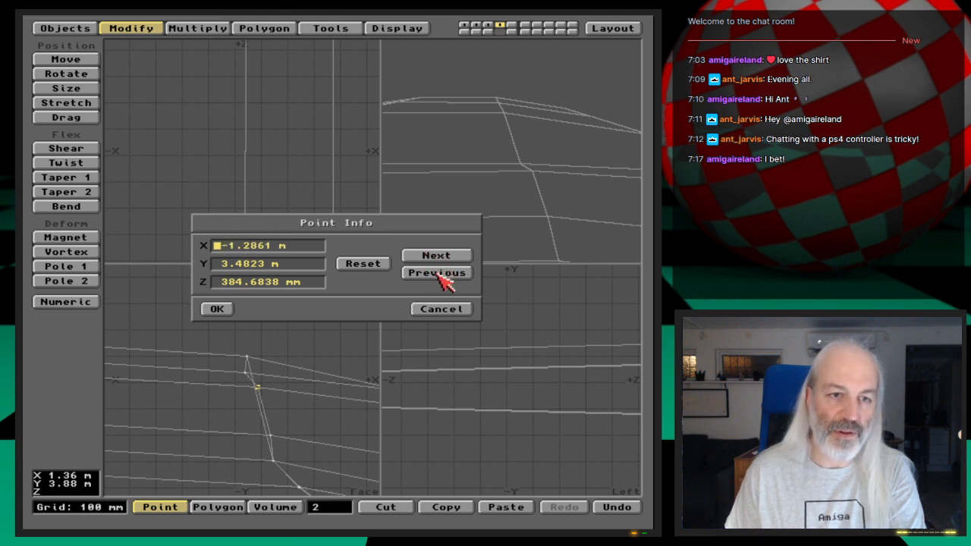
left_click(221, 308)
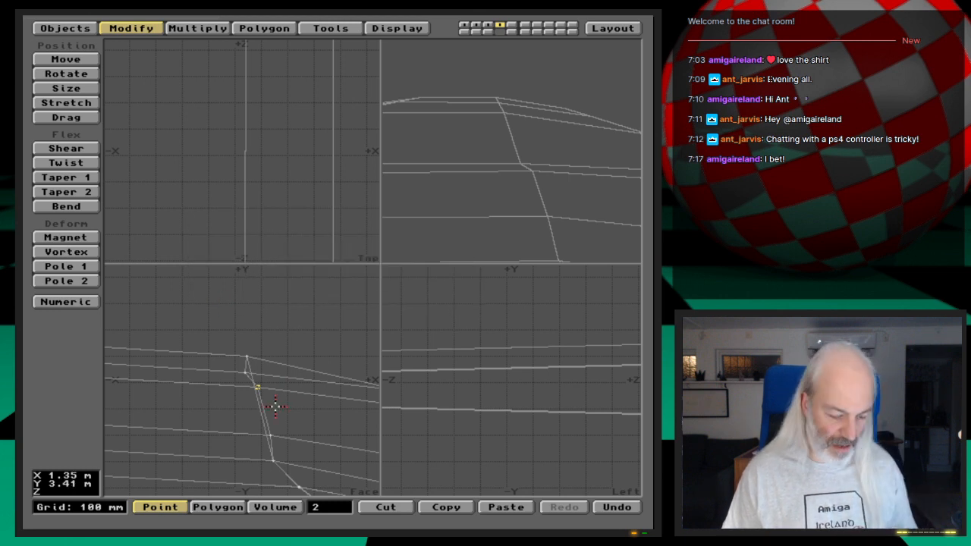
key("a")
key("space")
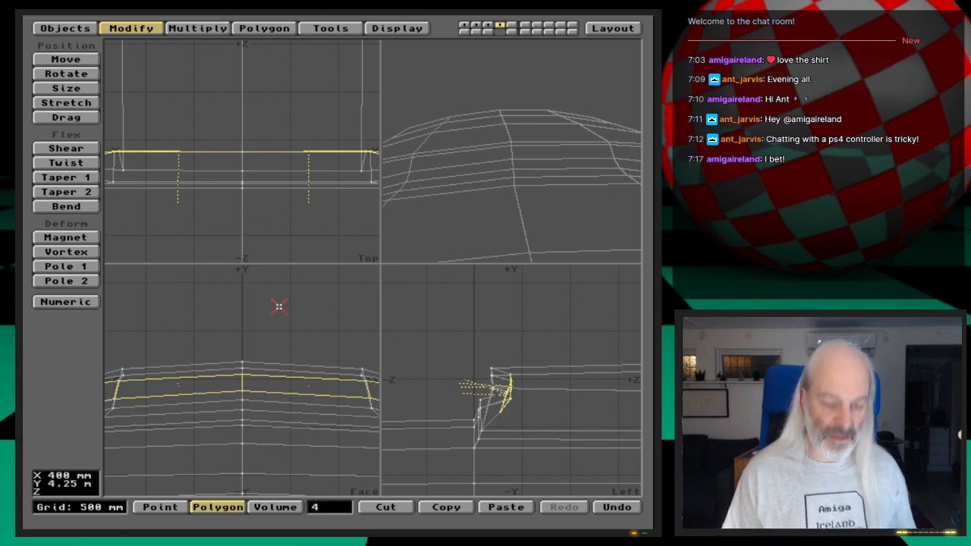
key("comma")
key("comma")
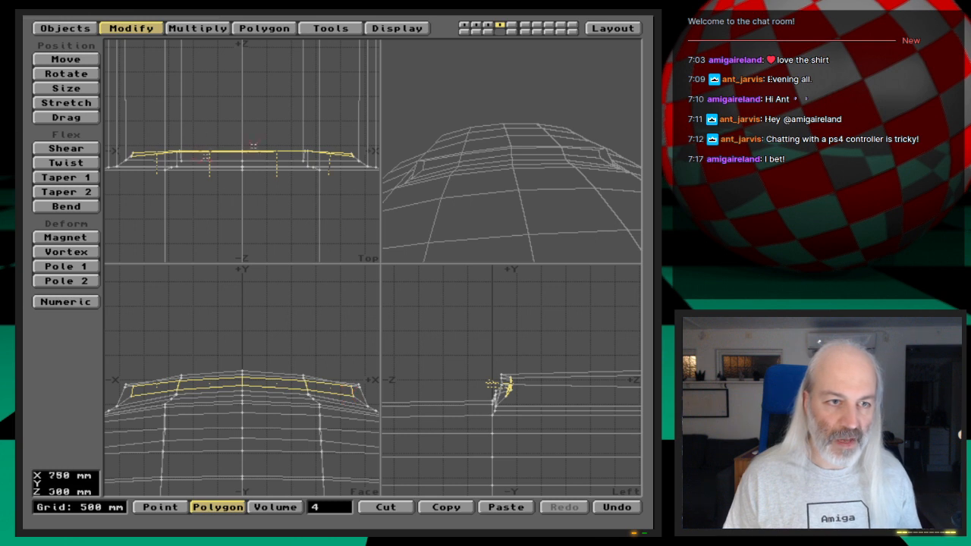
- Clear the point selection and select the recessed strip's upper point at its negative X outer end
key("space")
key("space")
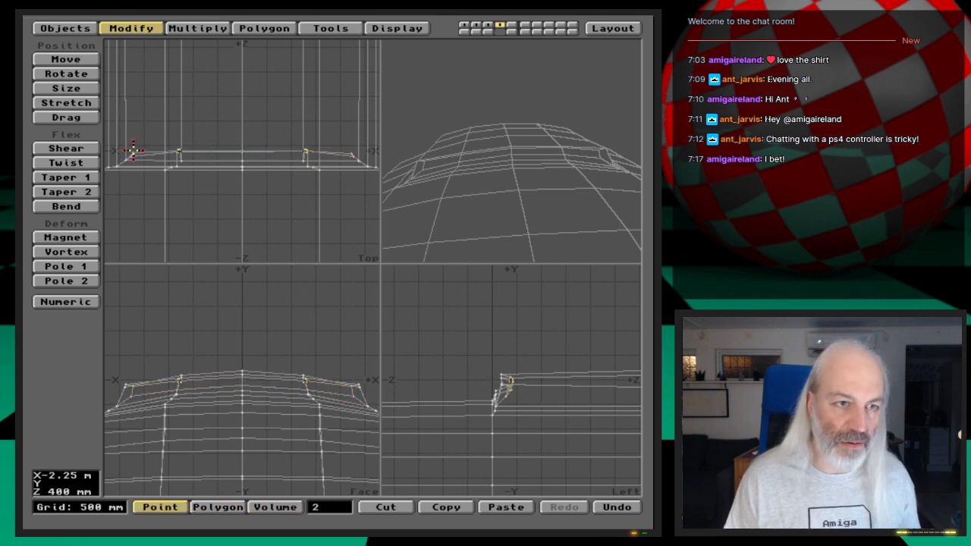
left_click(338, 507)
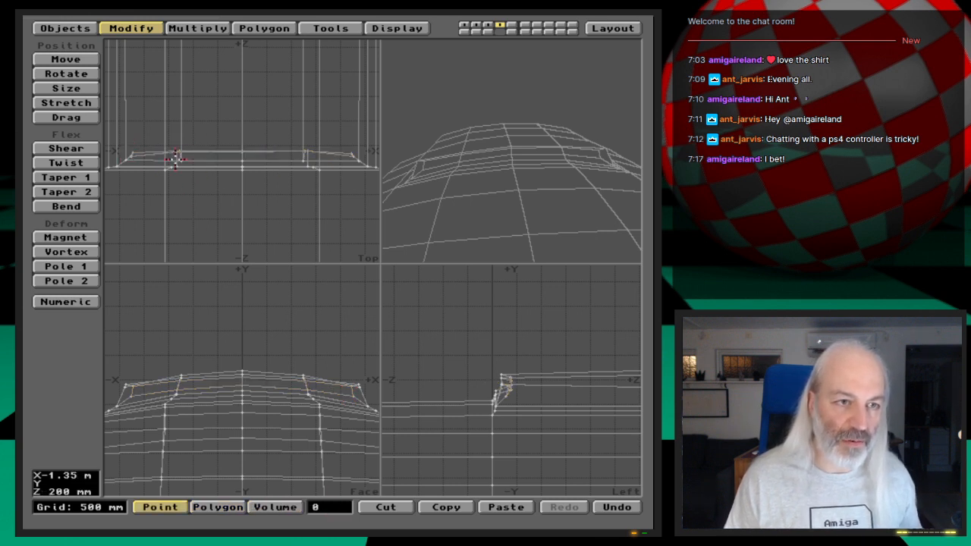
left_click(133, 148)
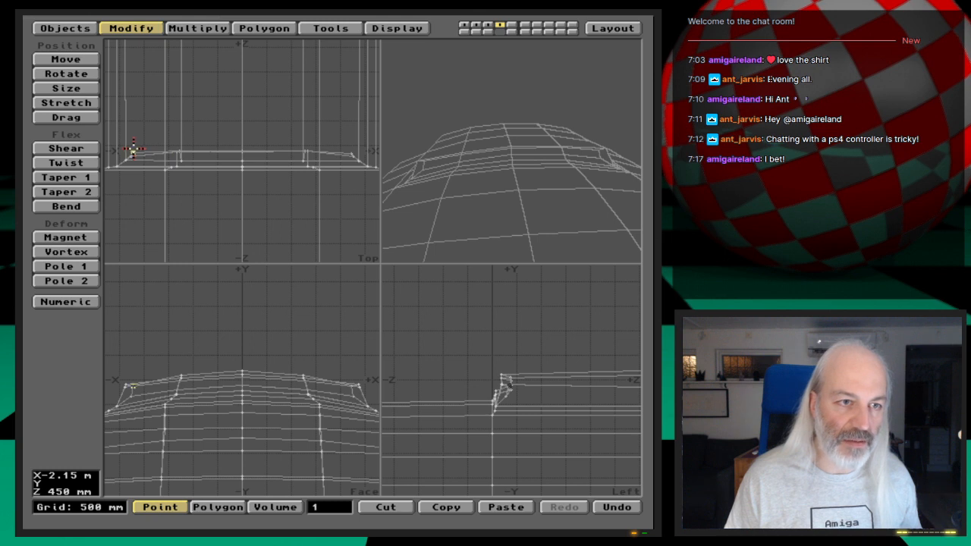
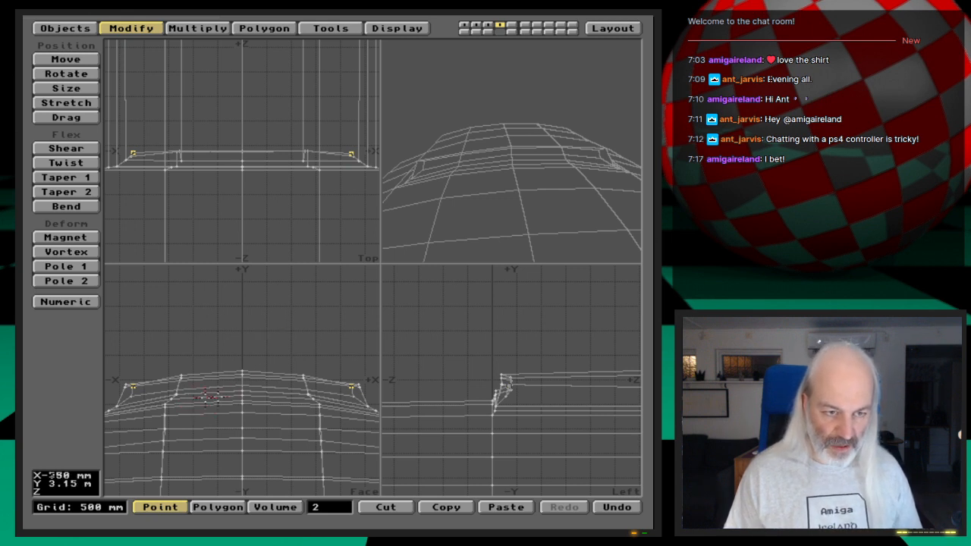
- Compare the recessed strip's two mirrored upper outer points and set the negative X point's X coordinate to -2.224 m
key("i")
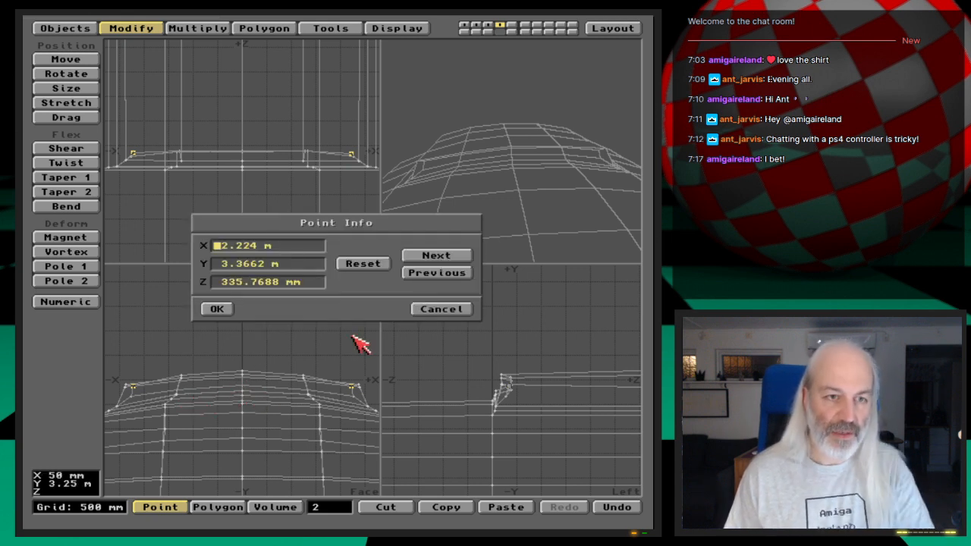
left_click(438, 257)
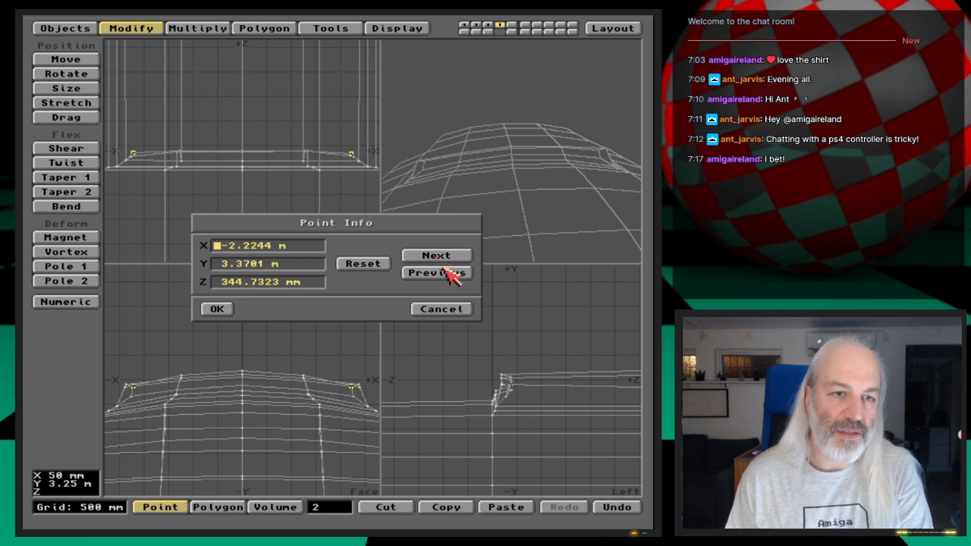
left_click(450, 275)
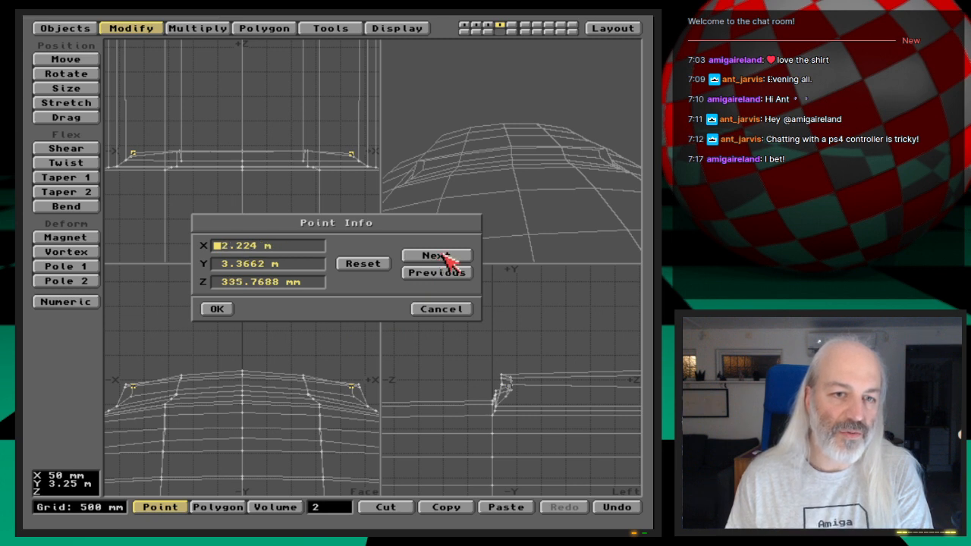
left_click(443, 254)
left_click(274, 242)
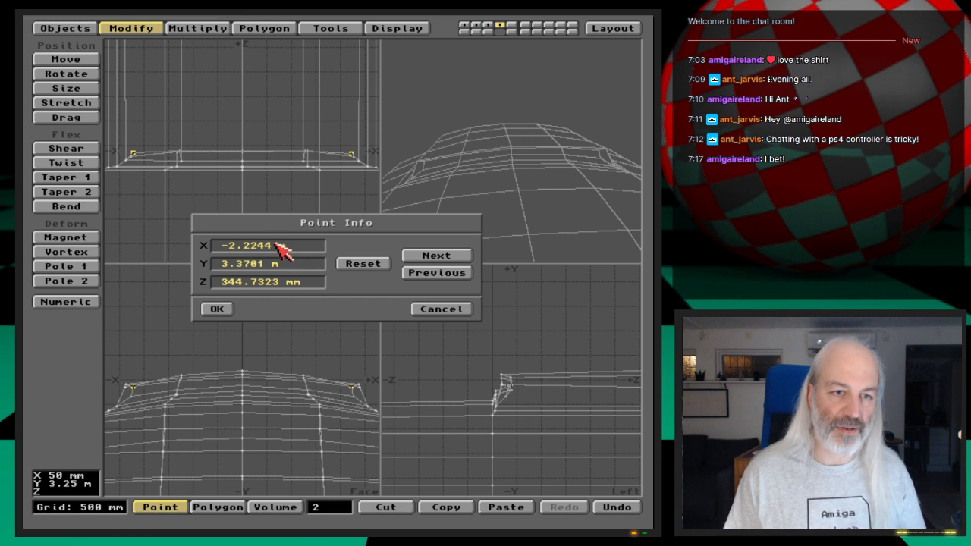
key("BackSpace")
key("Return")
- Set the negative X outer point's Y coordinate to 3.3662 m, matching its counterpart on the positive X side
left_click(434, 271)
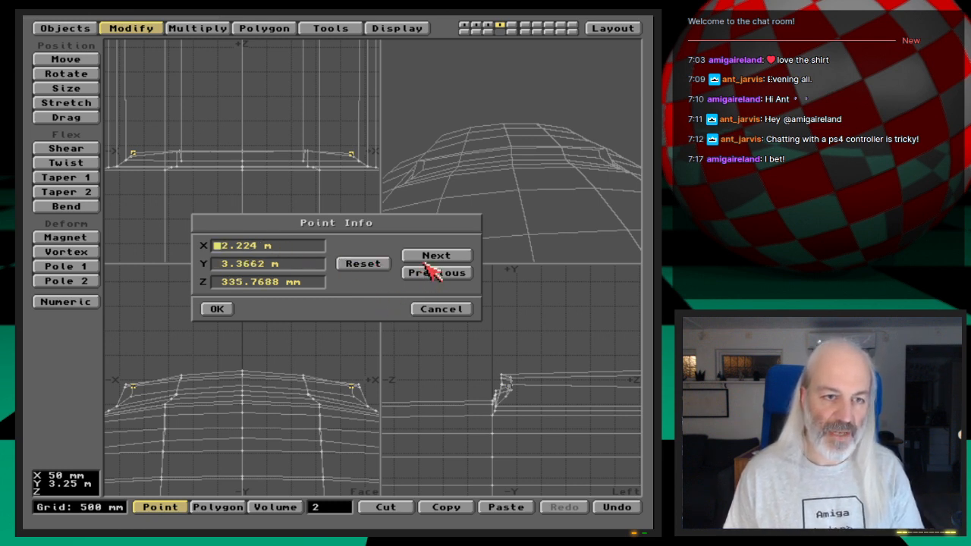
left_click(434, 257)
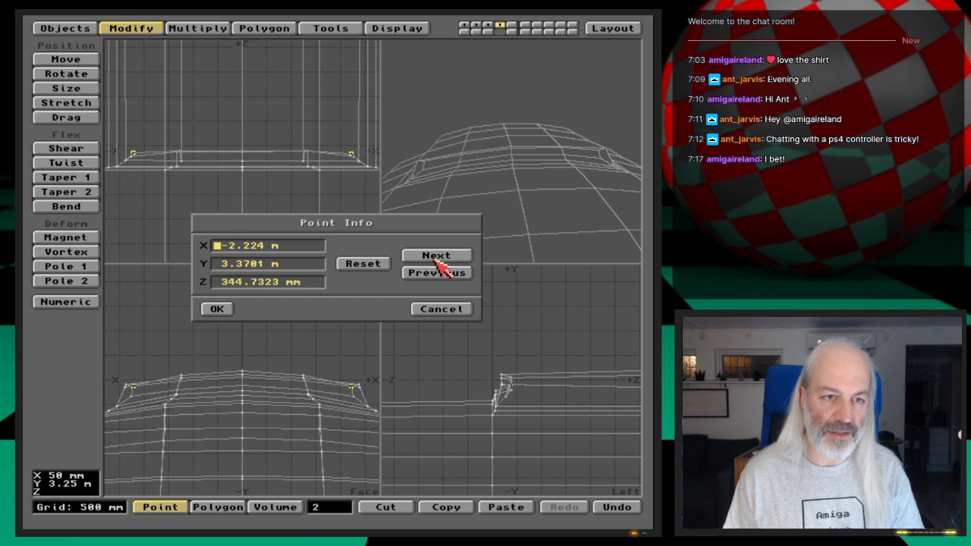
left_click(260, 264)
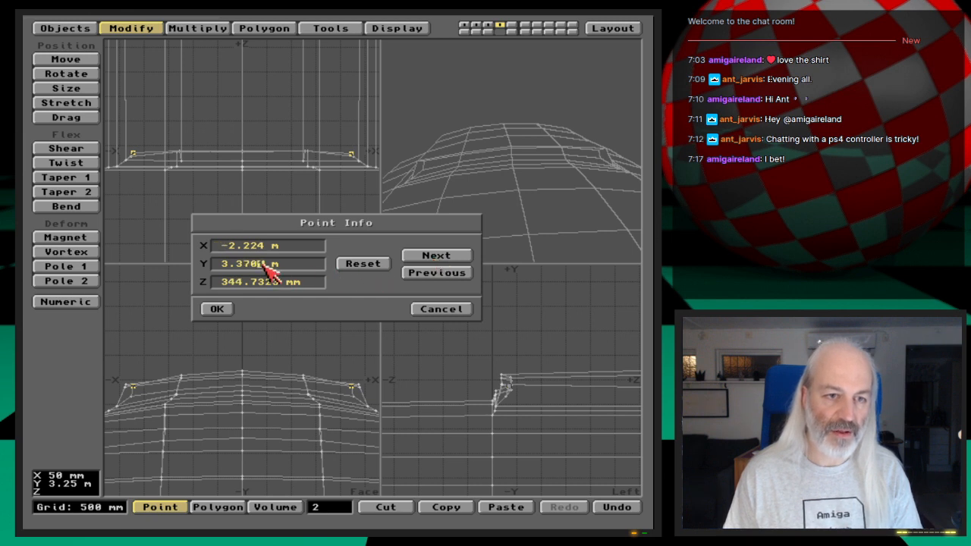
key("BackSpace")
key("BackSpace")
key("Delete")
type("362")
key("Tab")
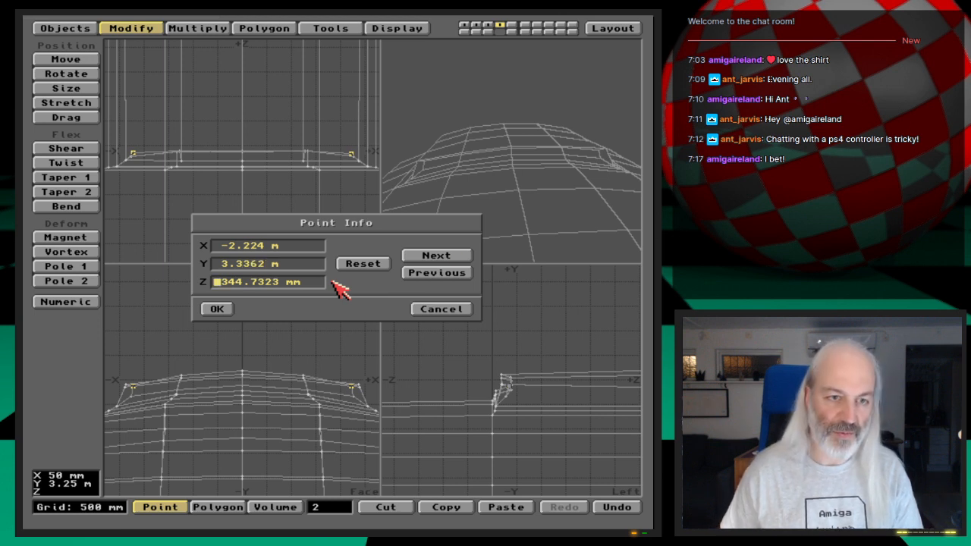
left_click(464, 273)
left_click(460, 255)
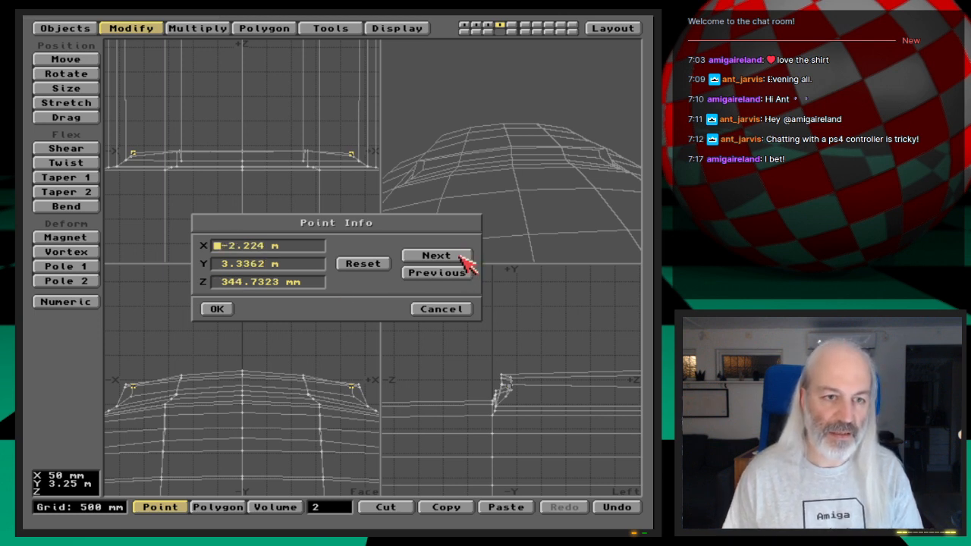
left_click(464, 276)
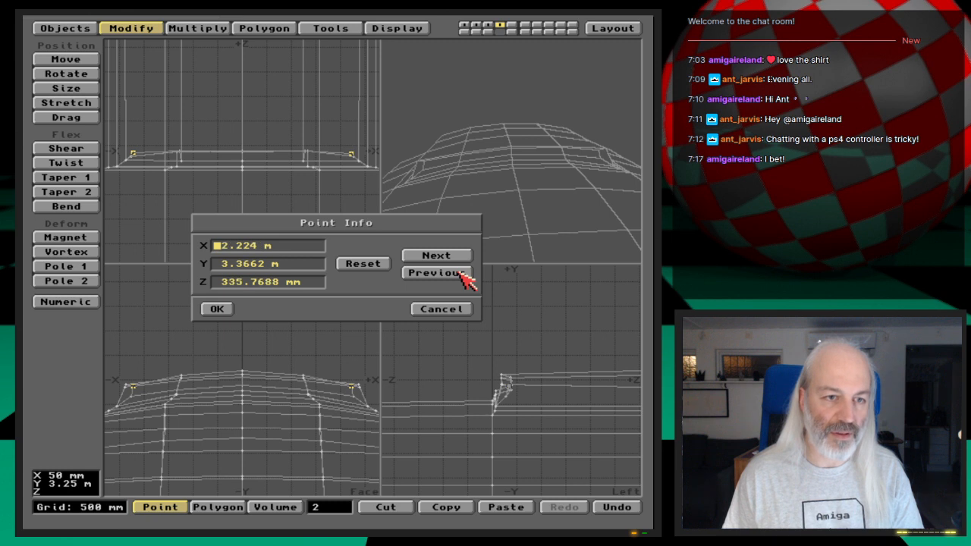
left_click(461, 258)
left_click(257, 264)
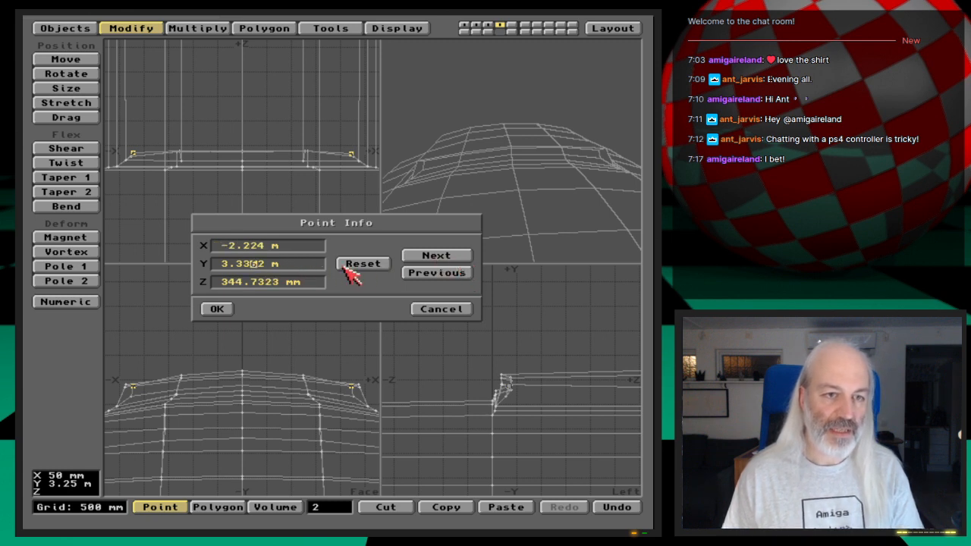
key("BackSpace")
type("6")
key("Return")
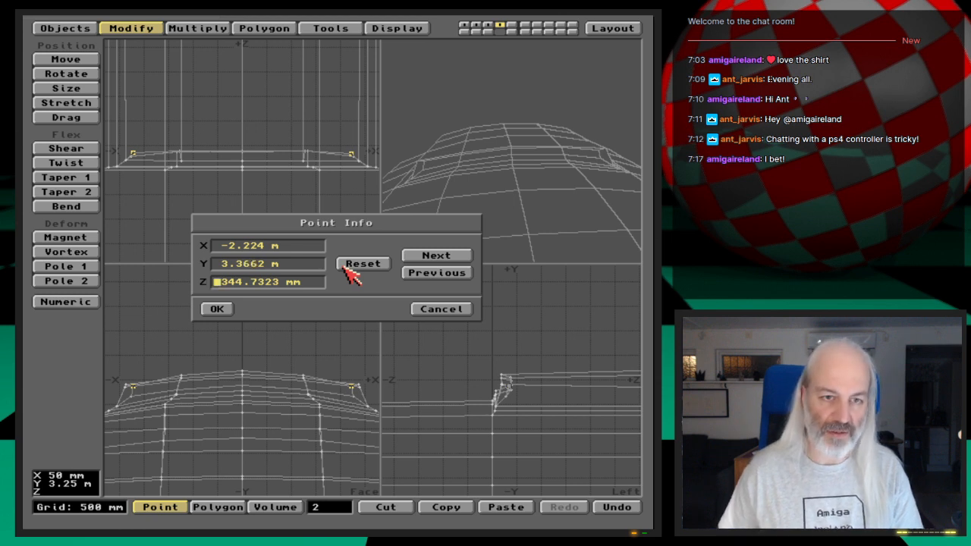
- Set the negative X outer point's Z coordinate to 335.7688 mm, matching its counterpart on the positive X side
left_click(427, 275)
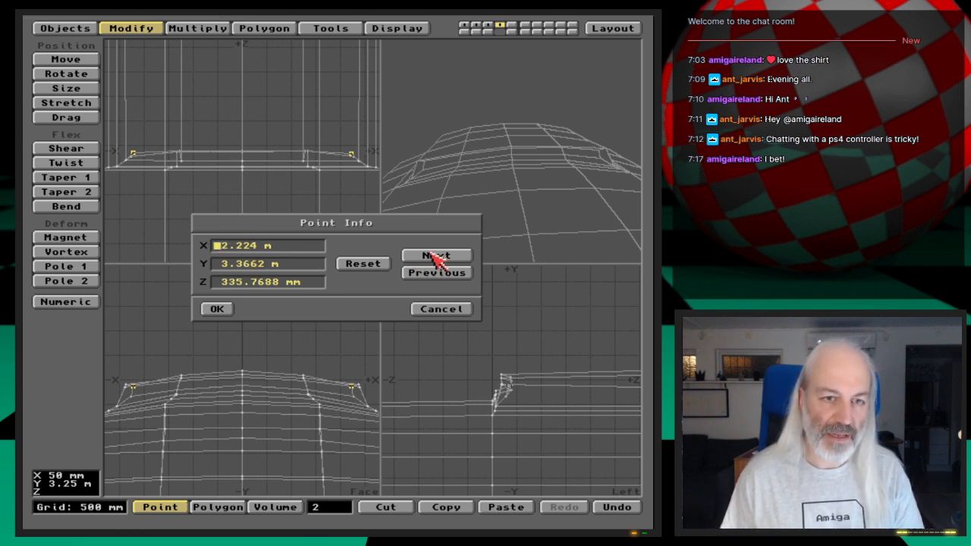
left_click(437, 257)
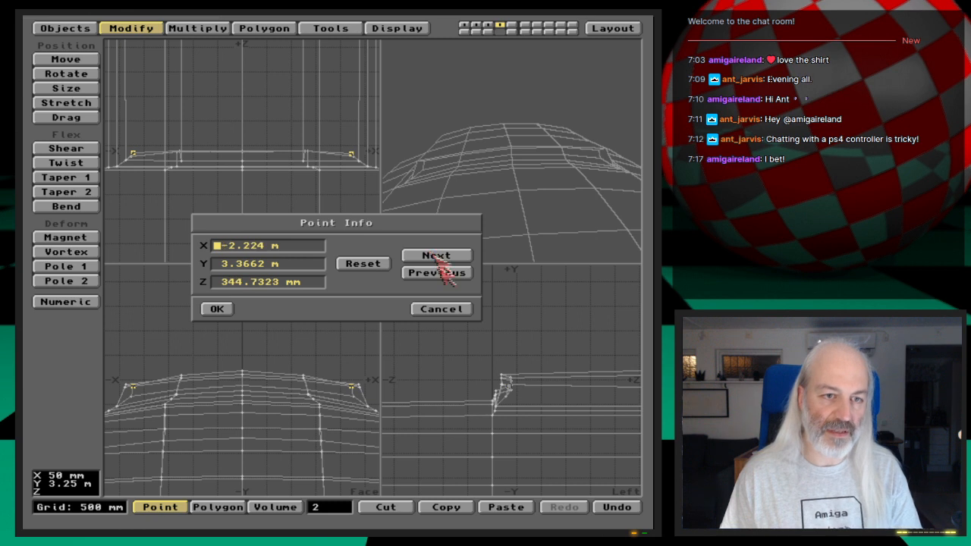
left_click(249, 282)
key("BackSpace")
key("BackSpace")
type("35")
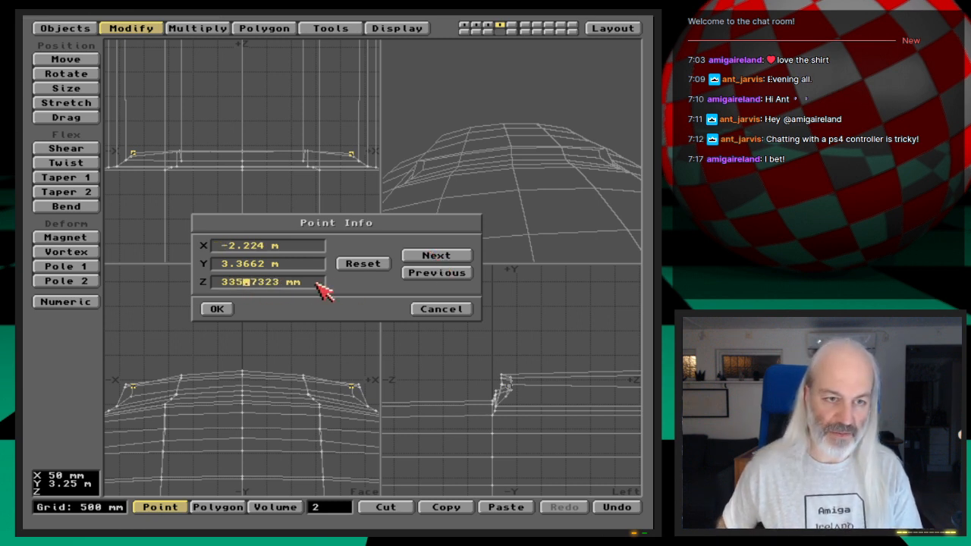
key("Delete")
key("Delete")
type("6")
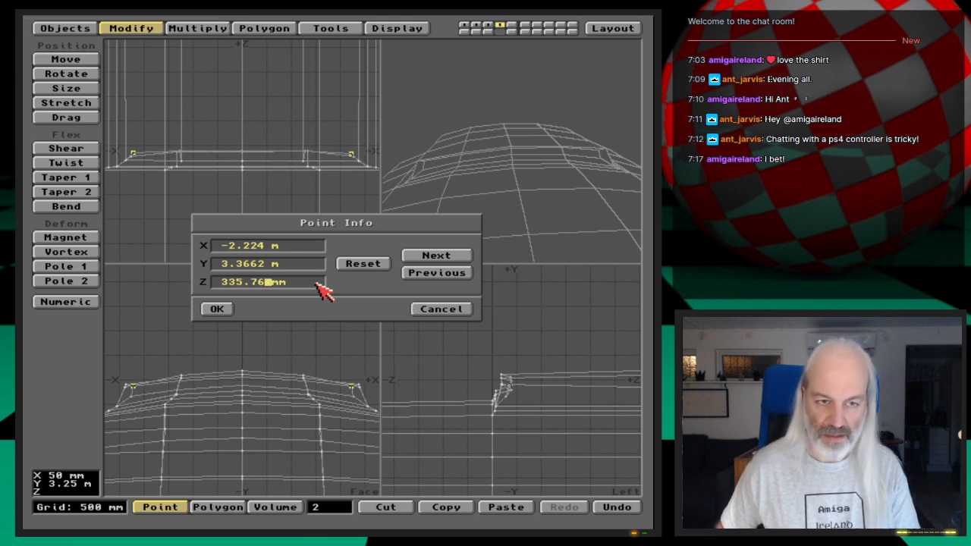
type("88")
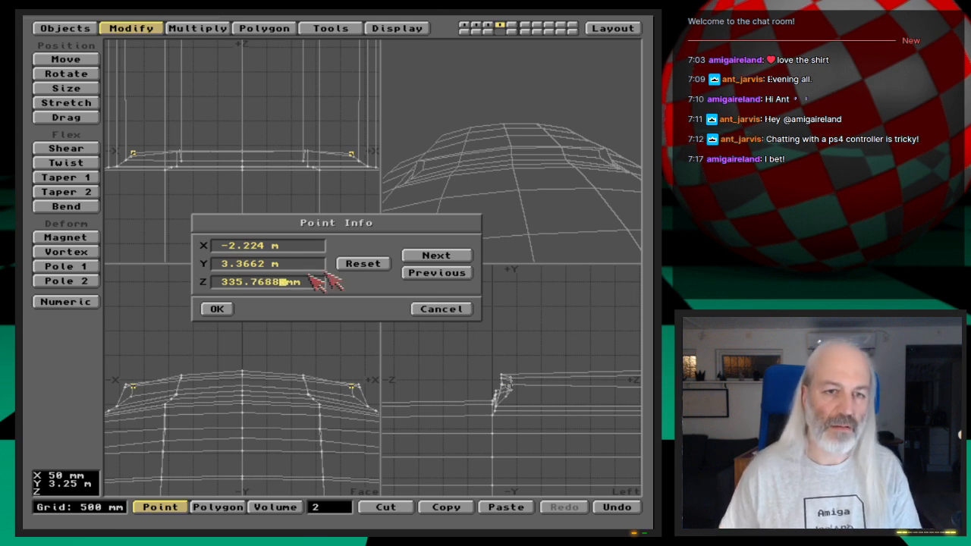
- Check the coordinates of both mirrored outer points against each other and apply the point changes
left_click(433, 271)
left_click(432, 256)
left_click(441, 275)
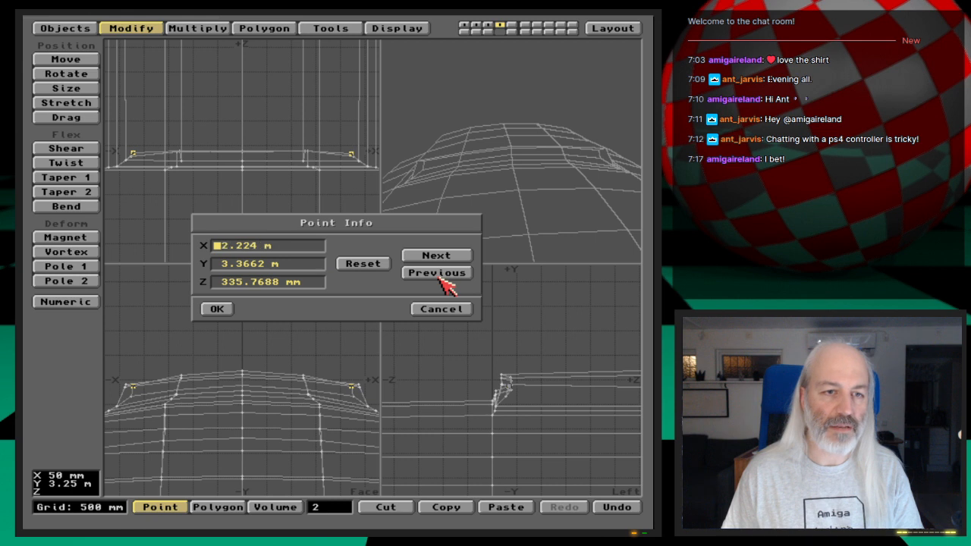
left_click(440, 256)
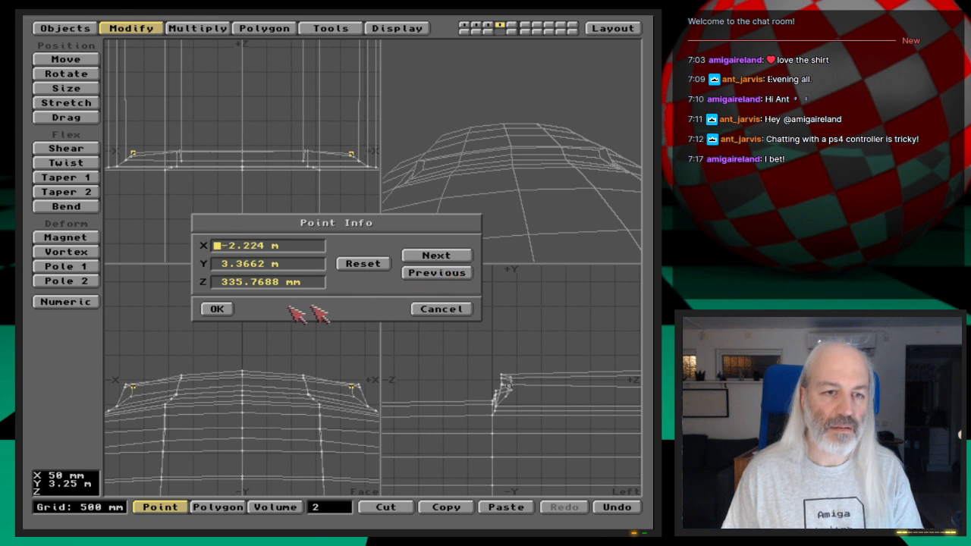
left_click(220, 310)
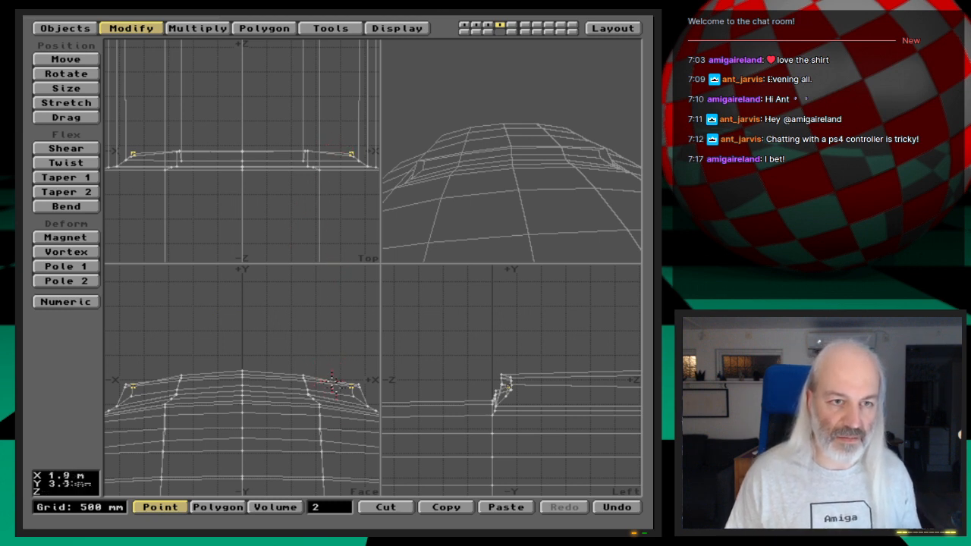
- Smooth Shift the four recessed front polygons with an offset of -300 mm and a maximum smoothing angle of 89.5
key("space")
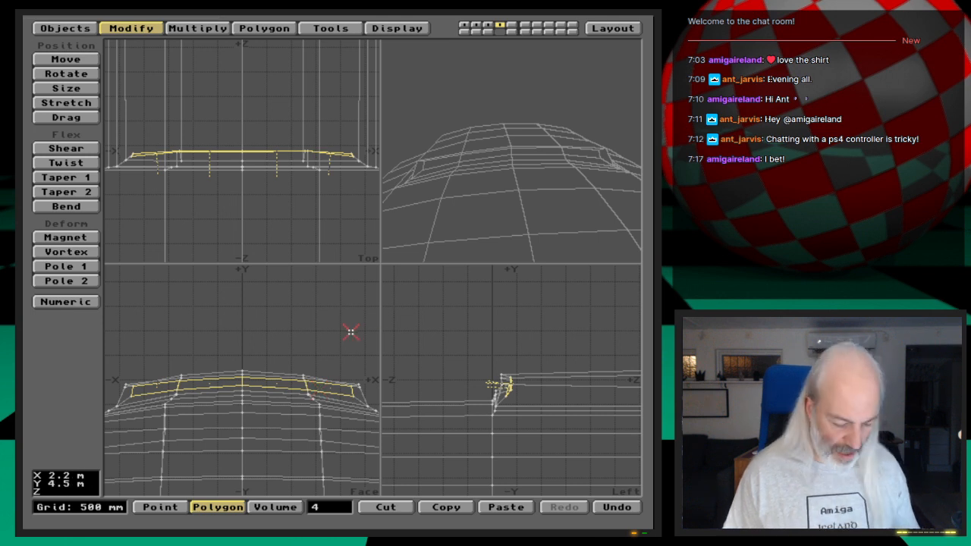
key("f")
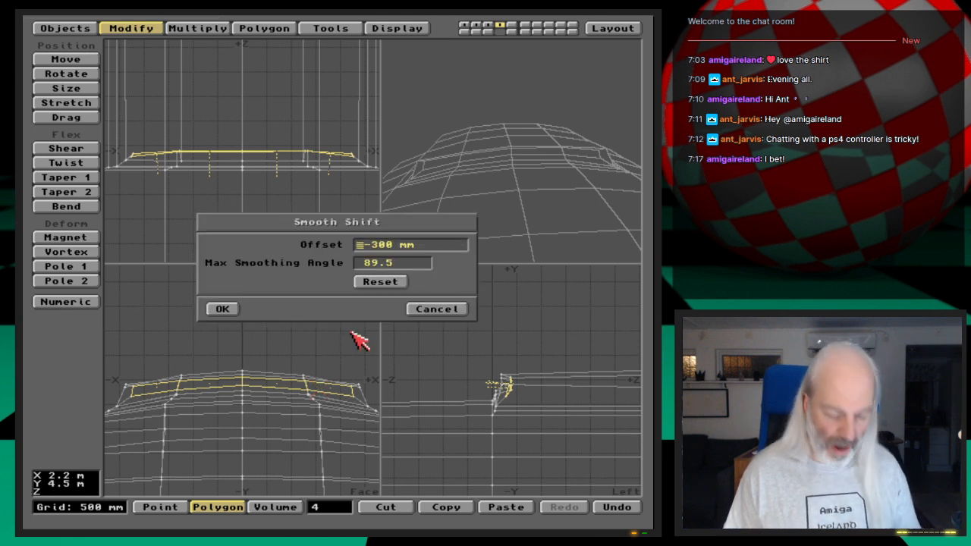
left_click(222, 310)
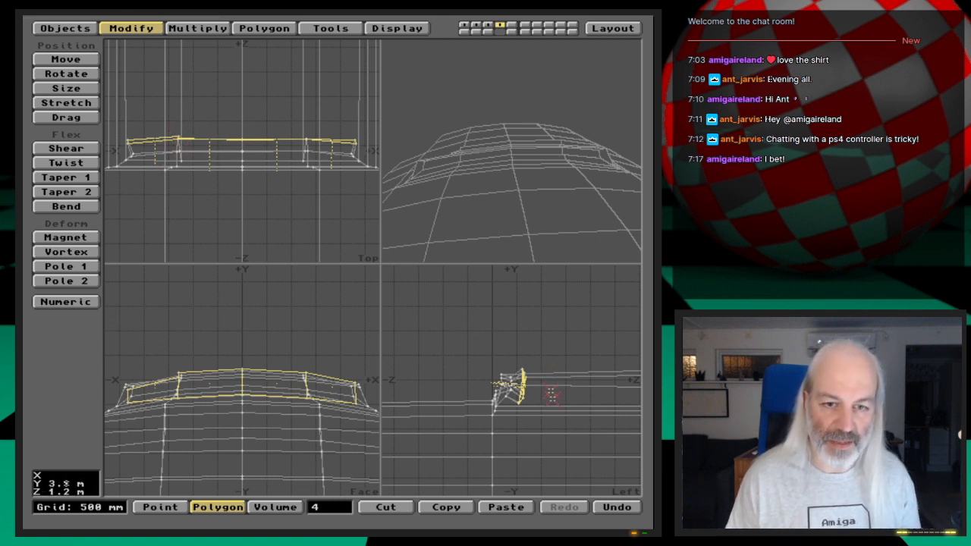
- Move the shifted polygons further into the hull along positive Z and slightly downward, and inspect their negative X bend up close
key("t")
mouse_move(553, 402)
left_mouse_down()
mouse_move(556, 412)
mouse_move(587, 418)
mouse_move(561, 404)
left_mouse_up()
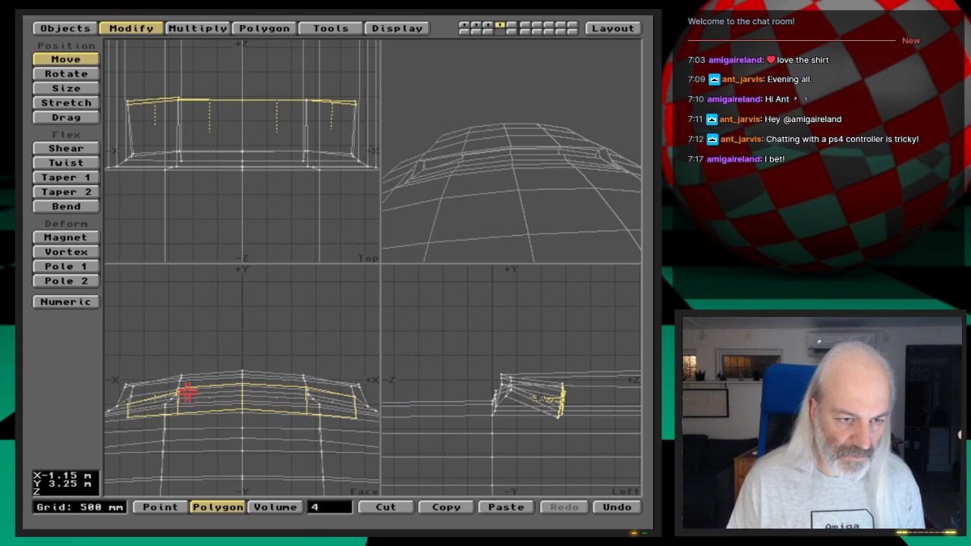
key("g")
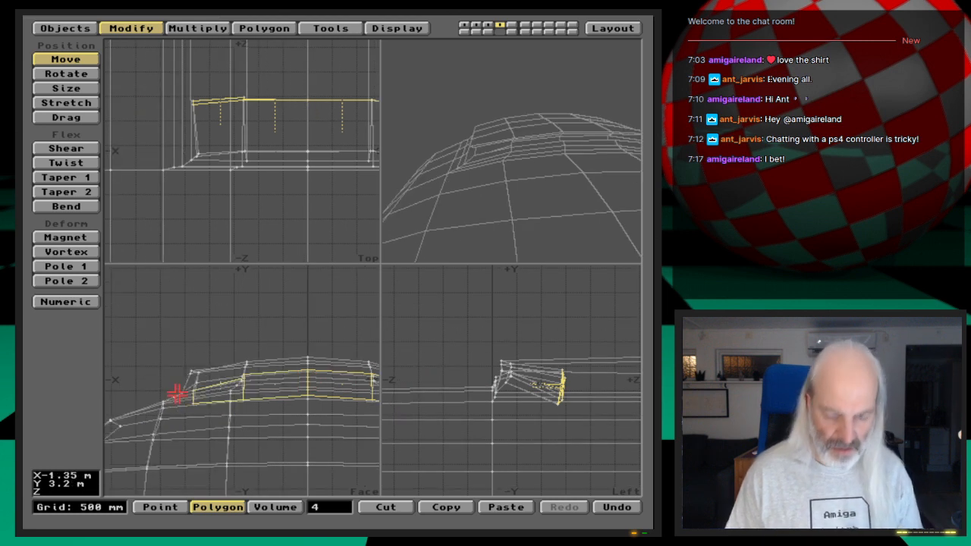
key("period")
key("period")
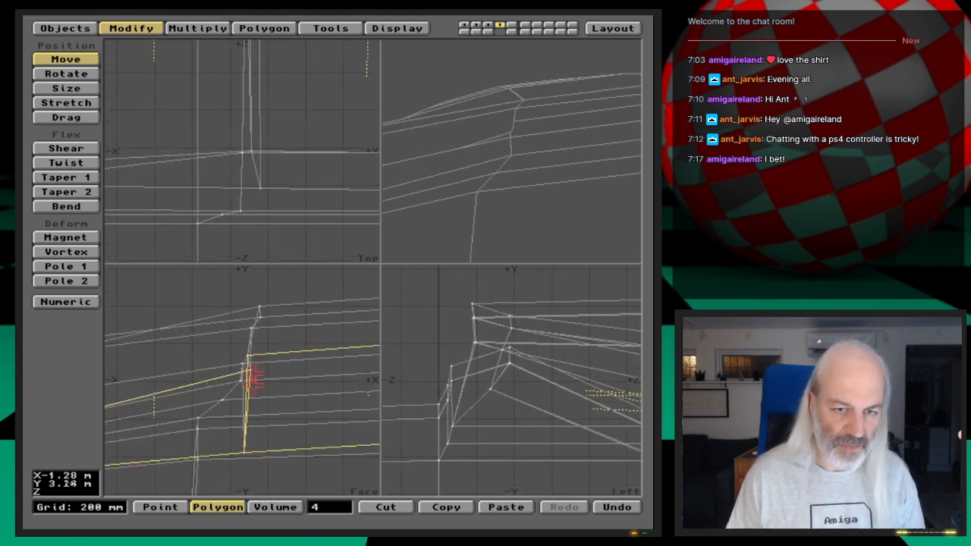
key("comma")
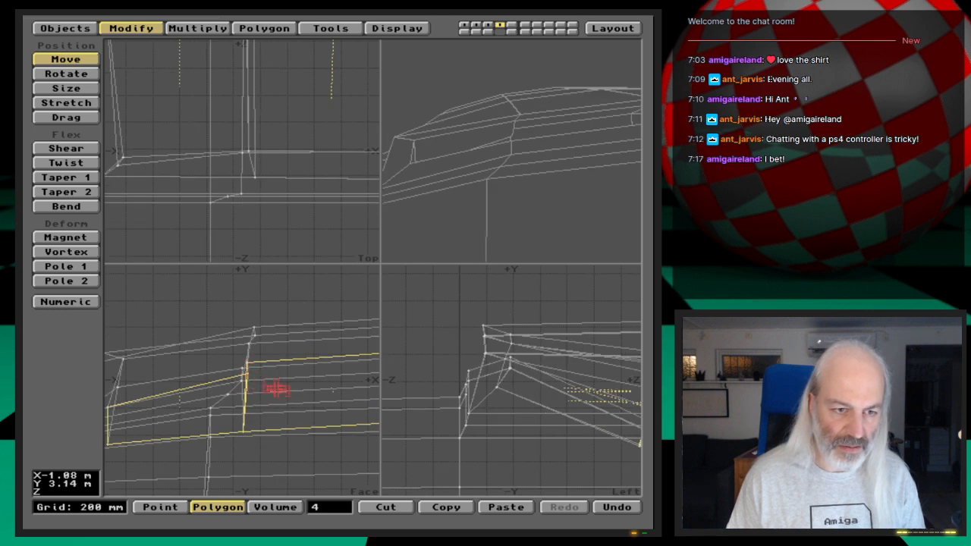
key("period")
key("period")
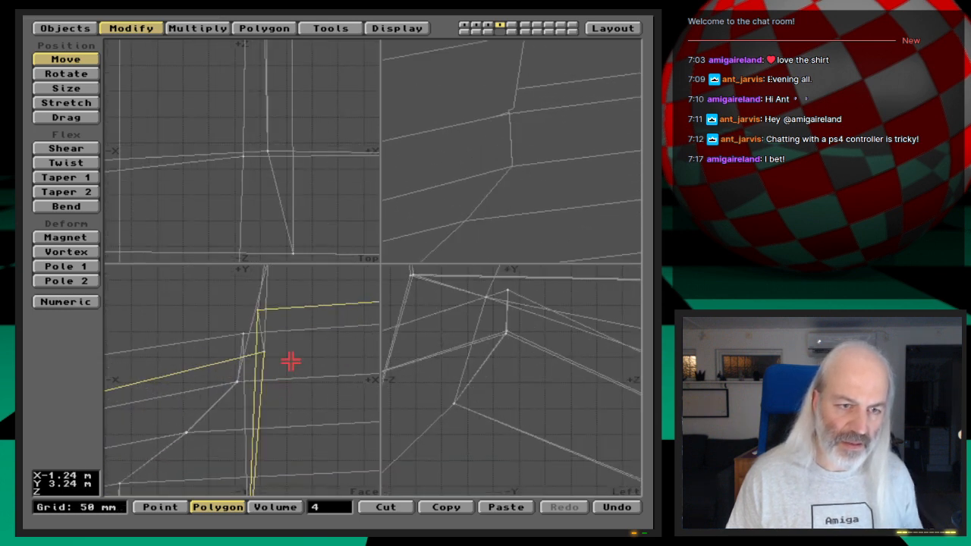
- Undo the move and the Smooth Shift of the four recessed front polygons
key("u")
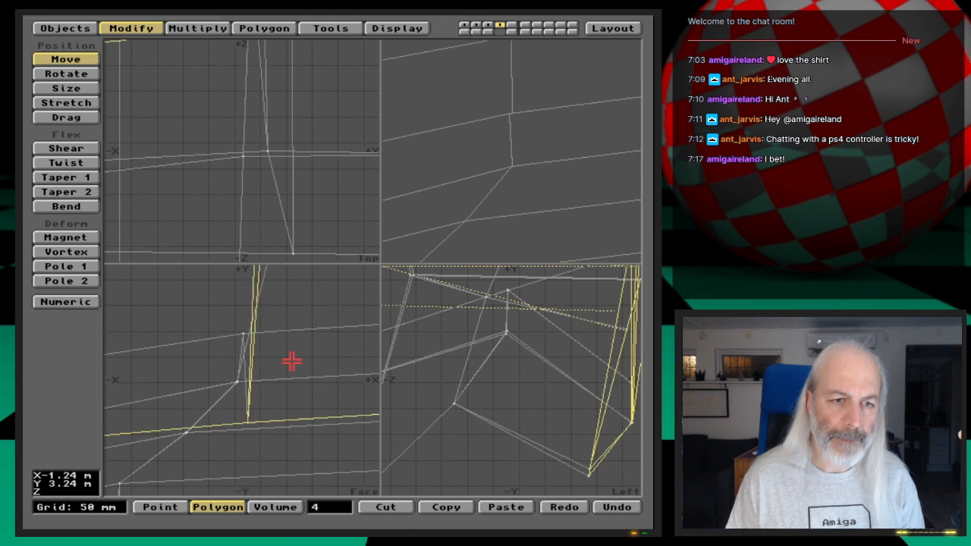
key("Up")
key("Up")
key("Up")
key("Up")
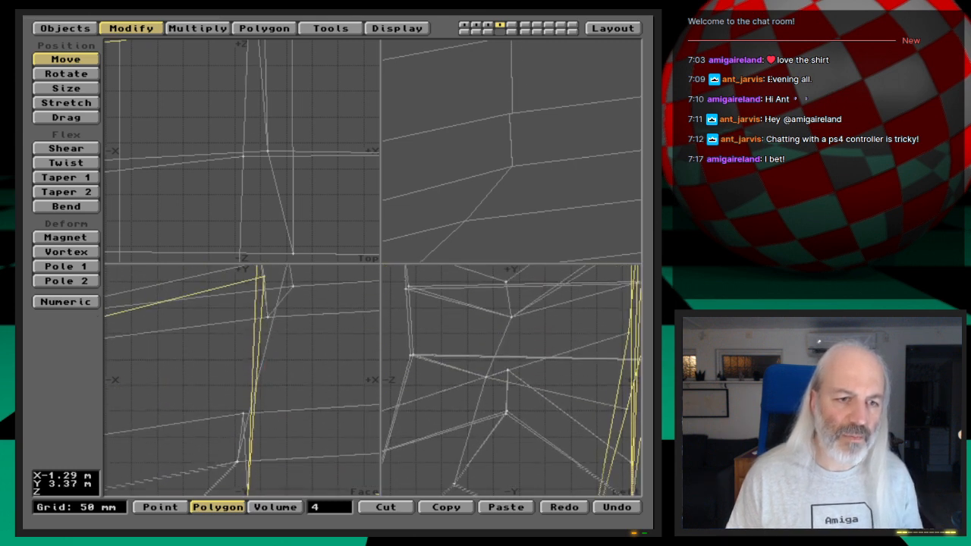
key("Up")
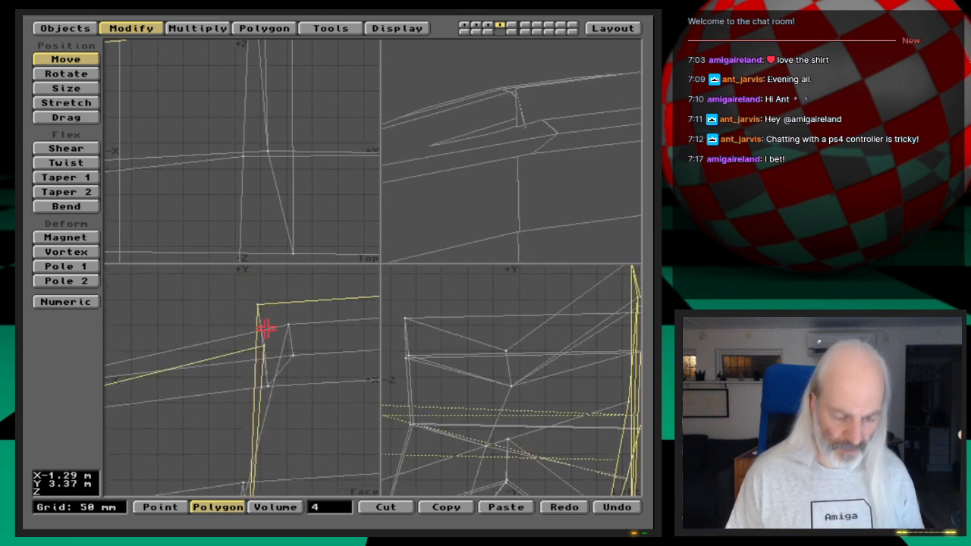
key("u")
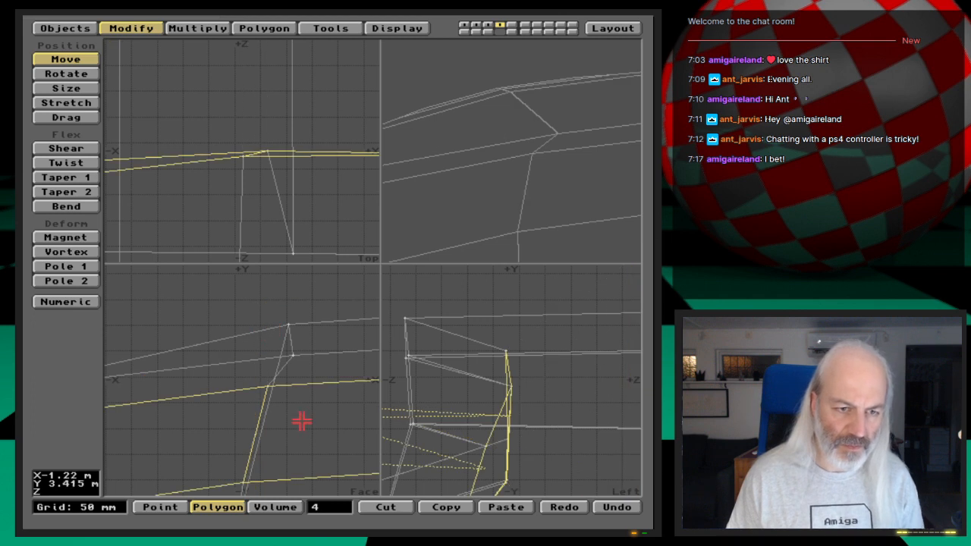
- Examine the points around the recessed front's negative X bend and how the four front polygons sit in the surrounding hull
key("space")
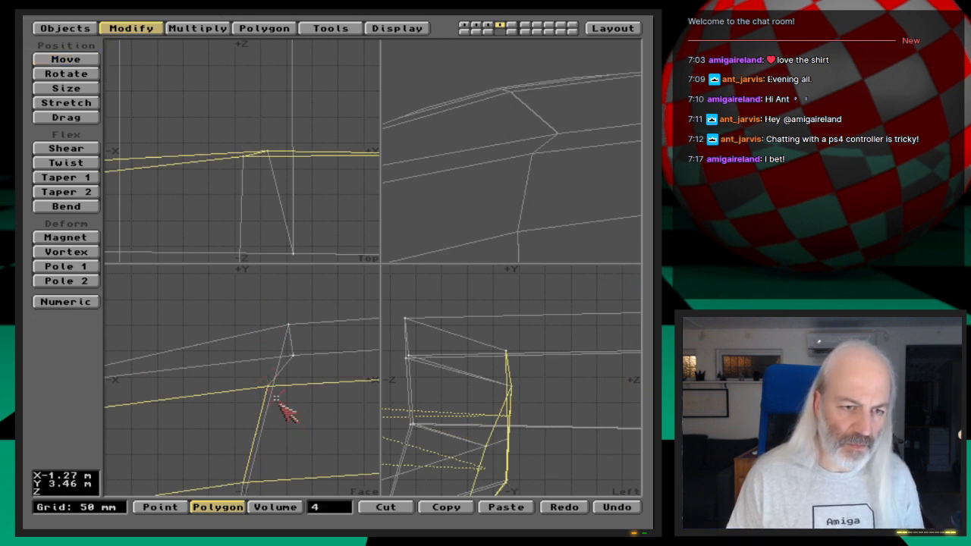
key("space")
key("space")
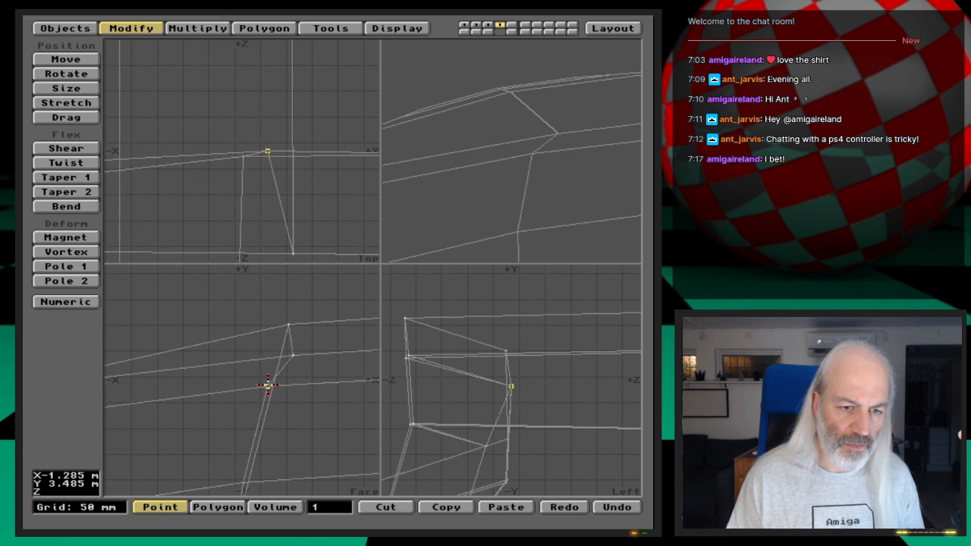
left_click(266, 385)
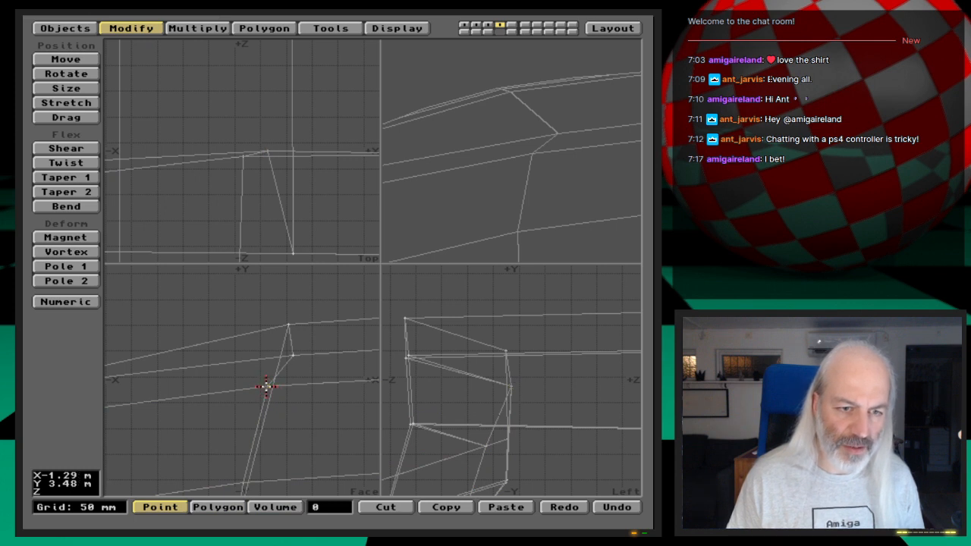
left_click(294, 354)
left_click(293, 353)
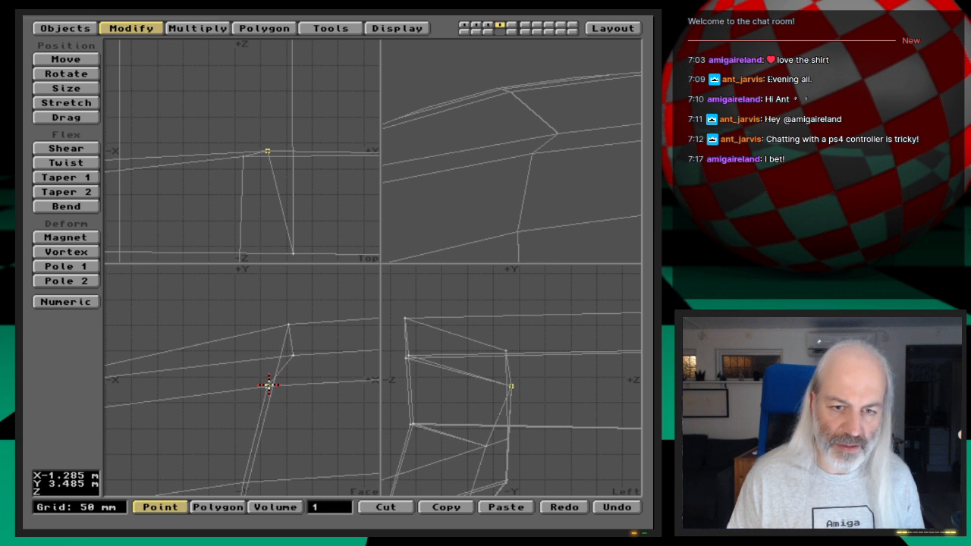
key("comma")
key("comma")
key("comma")
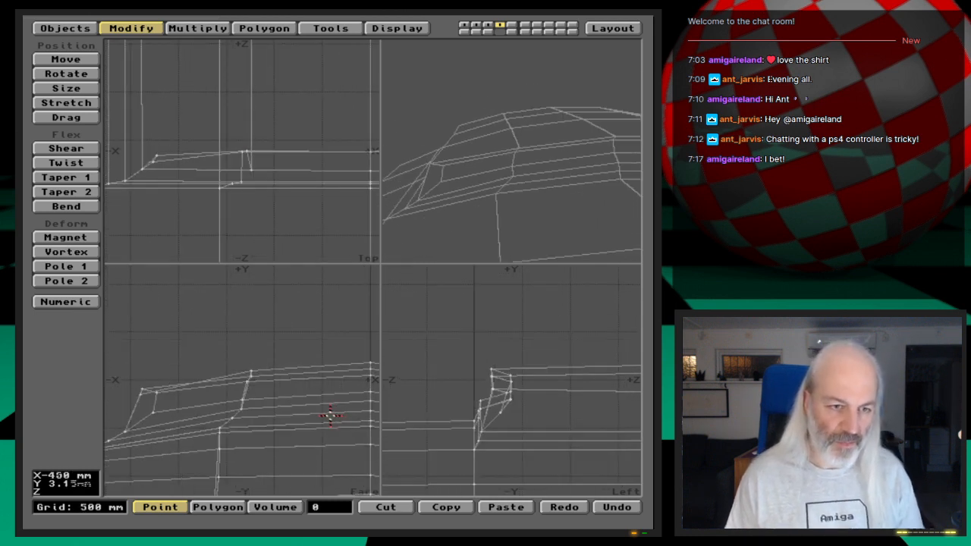
key("space")
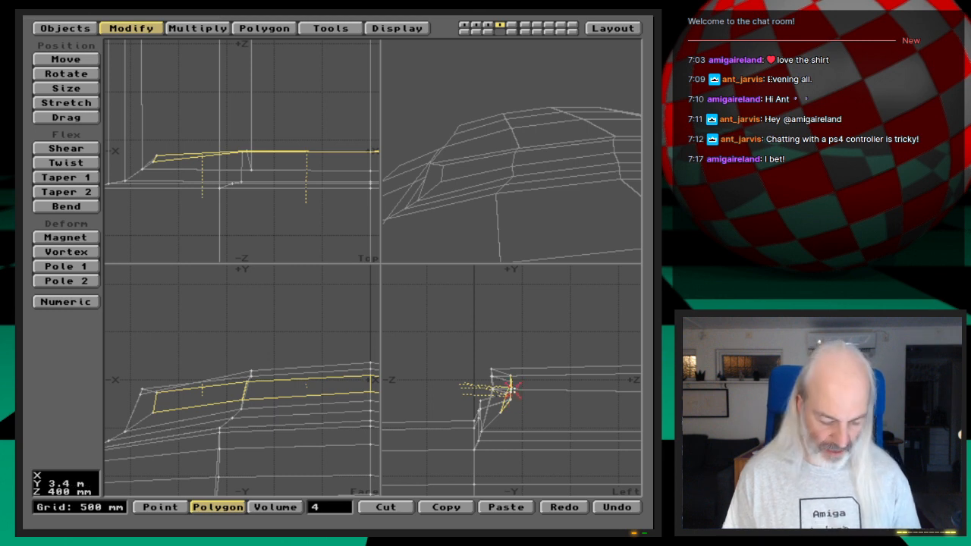
- Flatten the four recessed front polygons by setting their Z value to 380 mm
key("g")
key("period")
key("period")
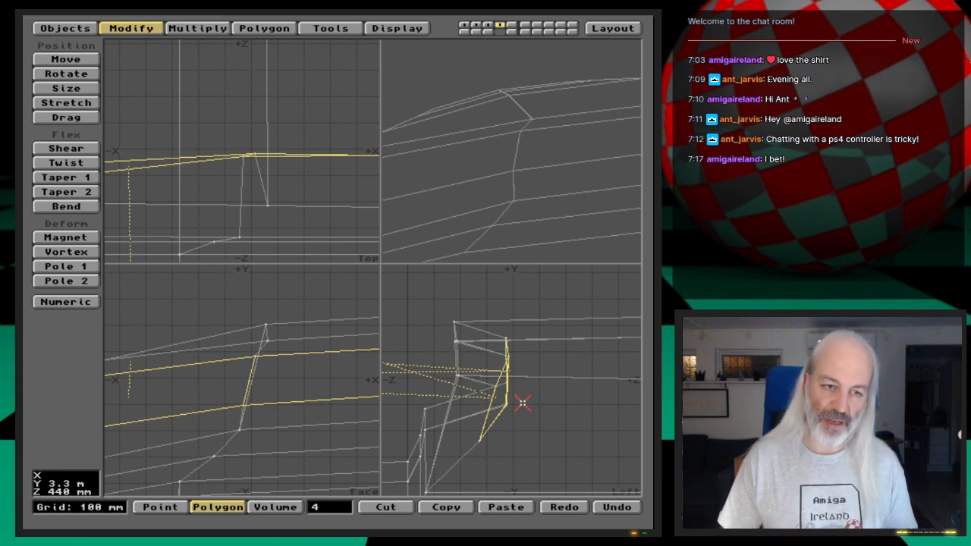
left_click(308, 26)
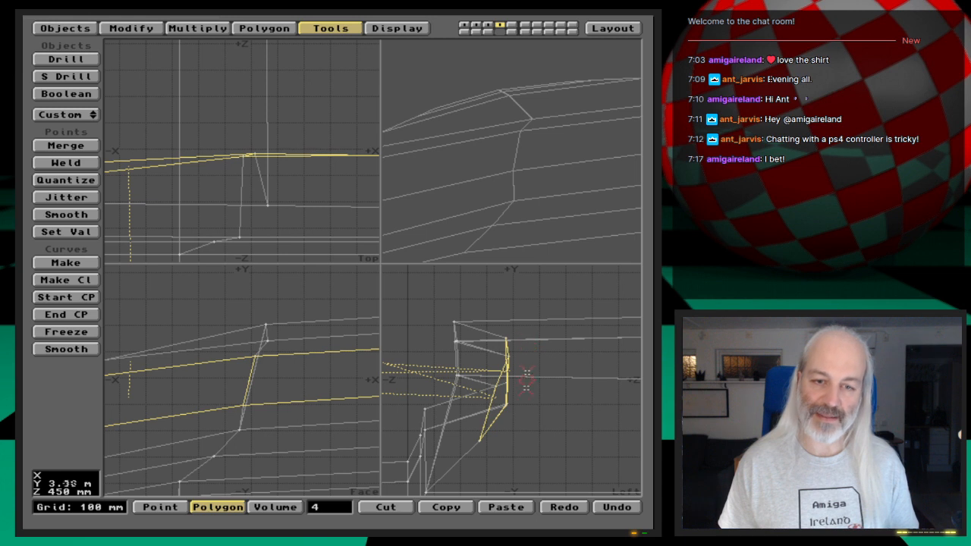
key("ctrl+v")
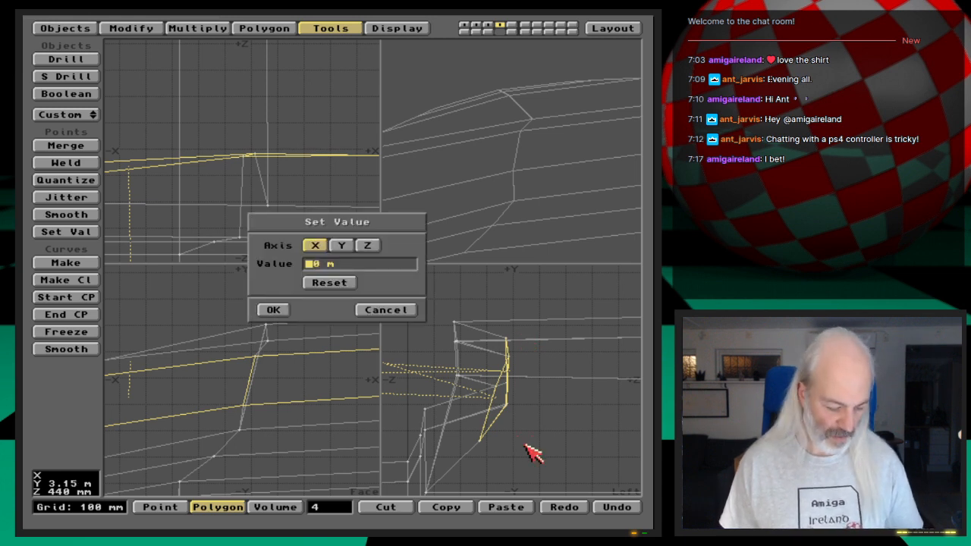
left_click(376, 246)
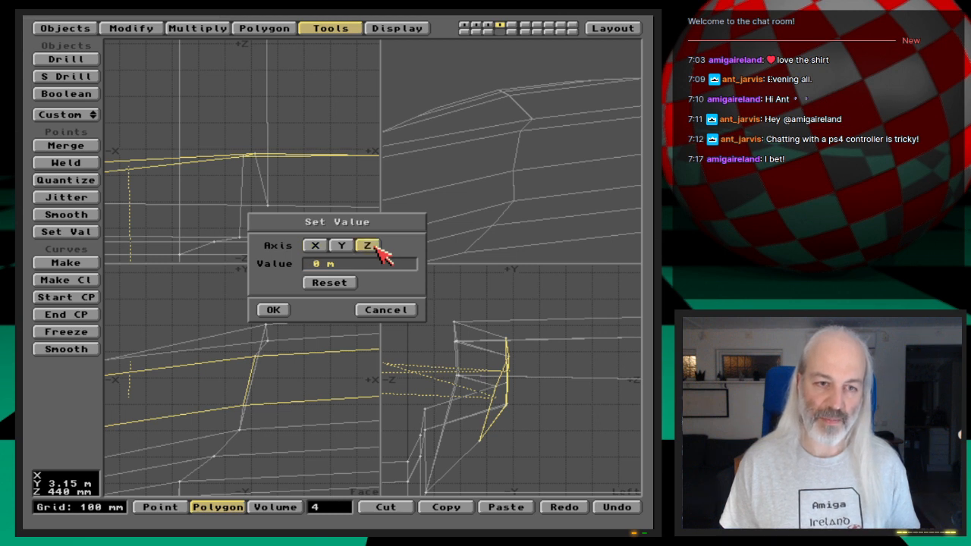
left_click(374, 263)
key("BackSpace")
key("BackSpace")
key("BackSpace")
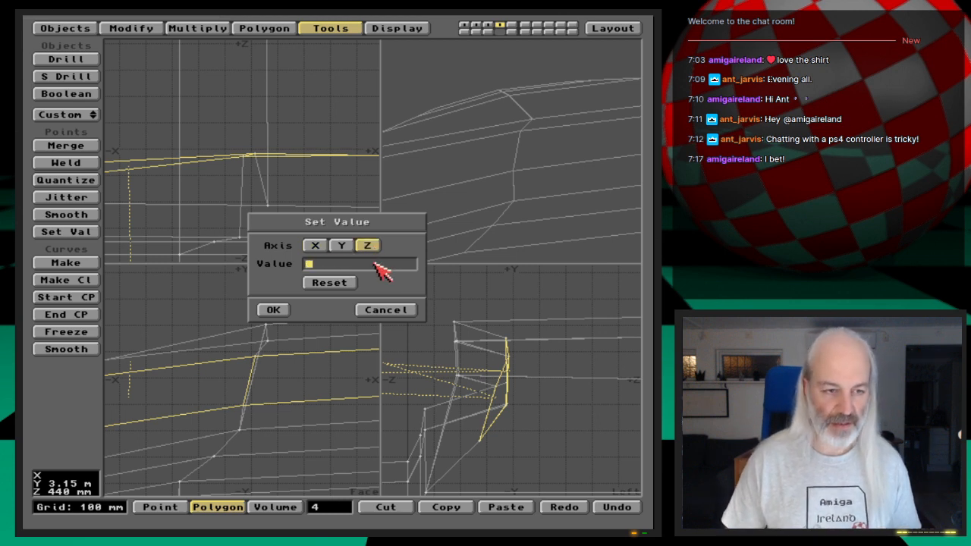
type("380mm")
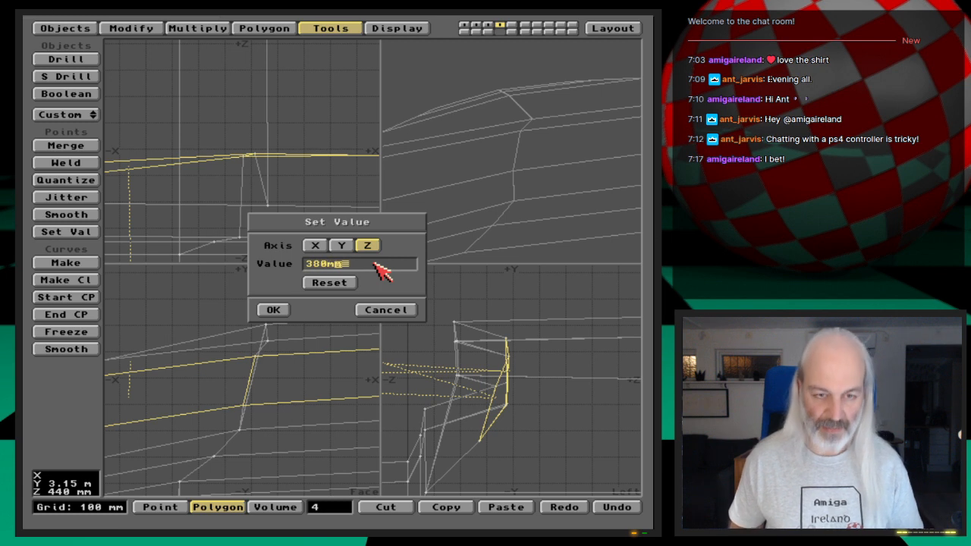
key("Return")
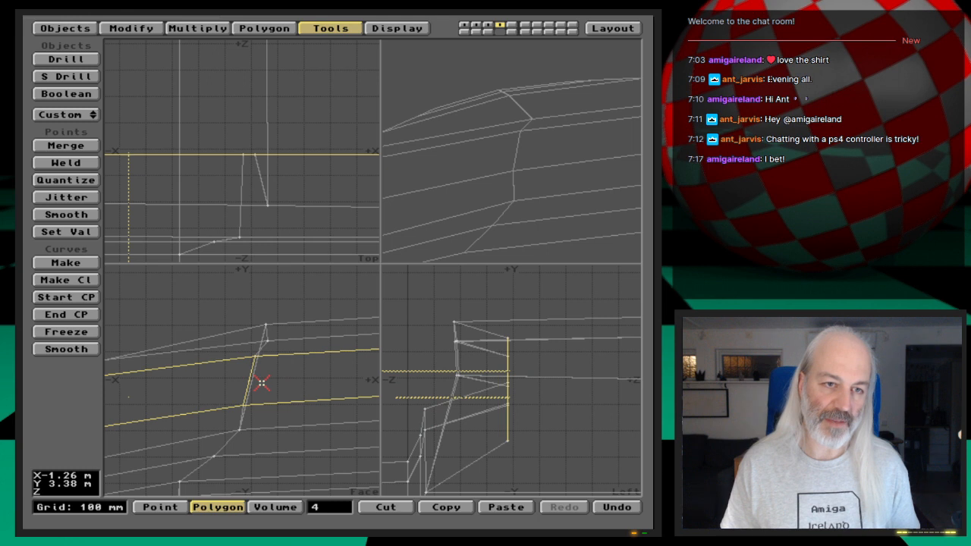
- Smooth Shift the four flattened front polygons with an offset of -300 mm and a maximum smoothing angle of 89.5
key("a")
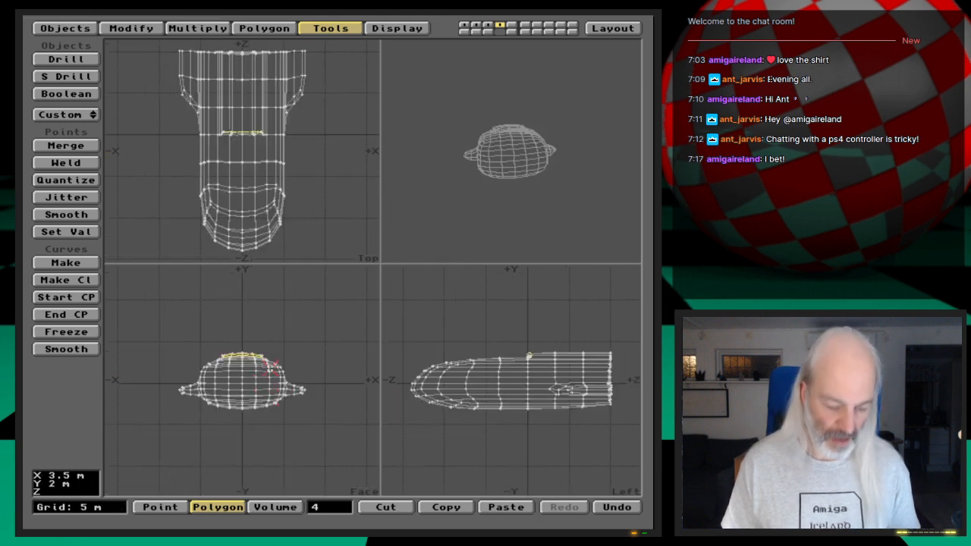
key("shift+a")
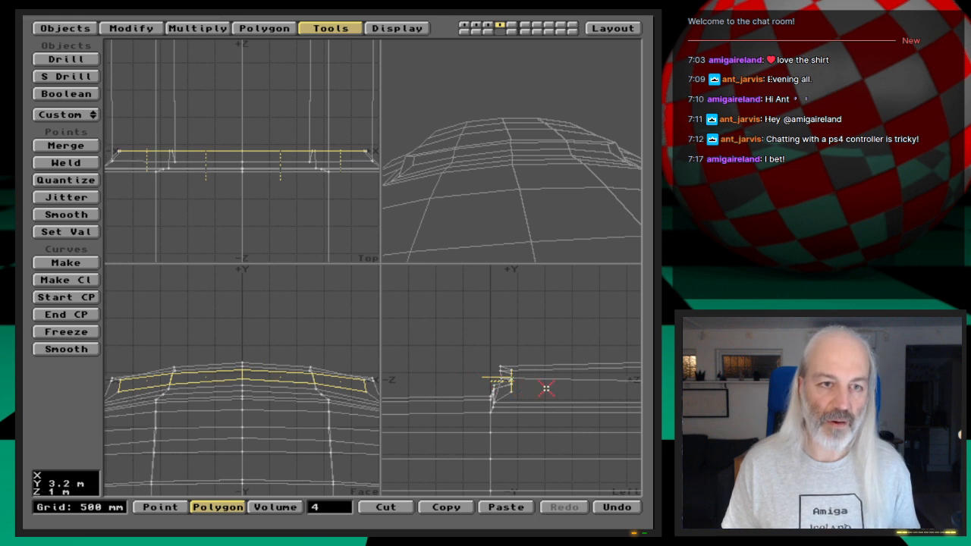
key("f")
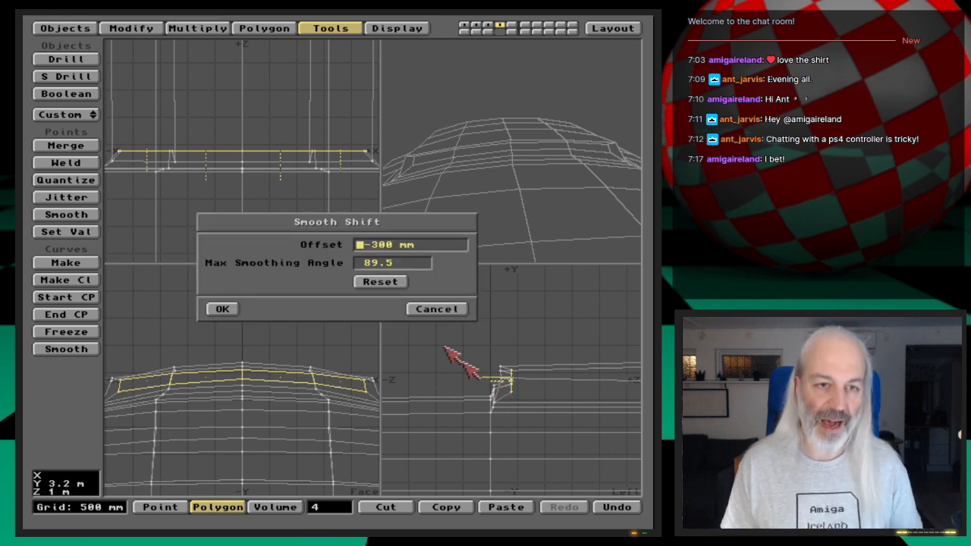
left_click(222, 310)
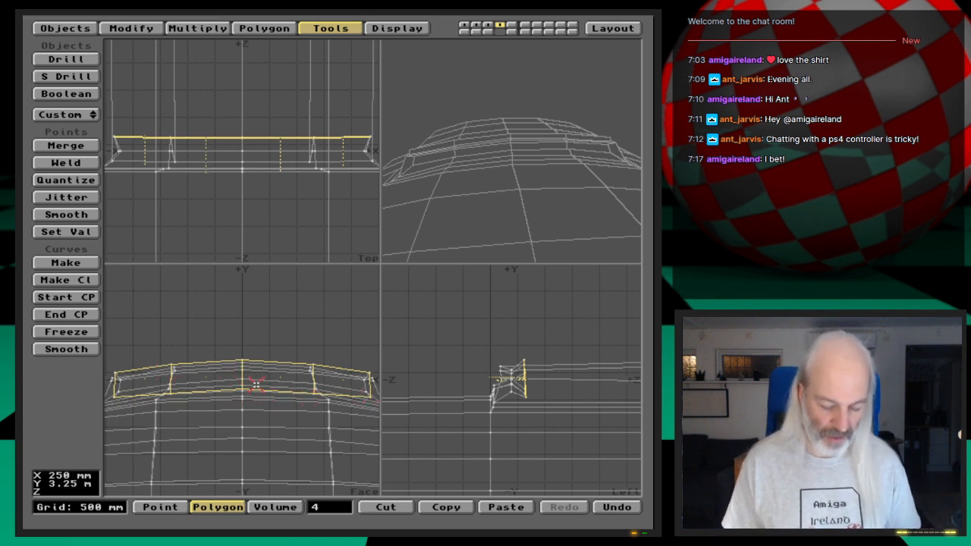
- Stretch the shifted polygons smaller about the centreline and reposition them deeper in the hull along positive Z and slightly downward
key("h")
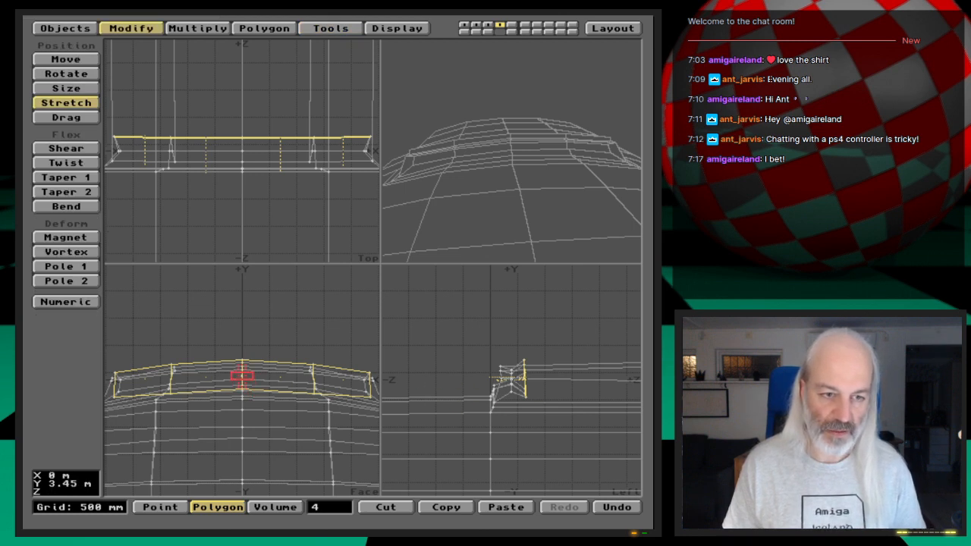
mouse_move(242, 375)
left_mouse_down()
mouse_move(258, 393)
mouse_move(226, 400)
mouse_move(238, 390)
left_mouse_up()
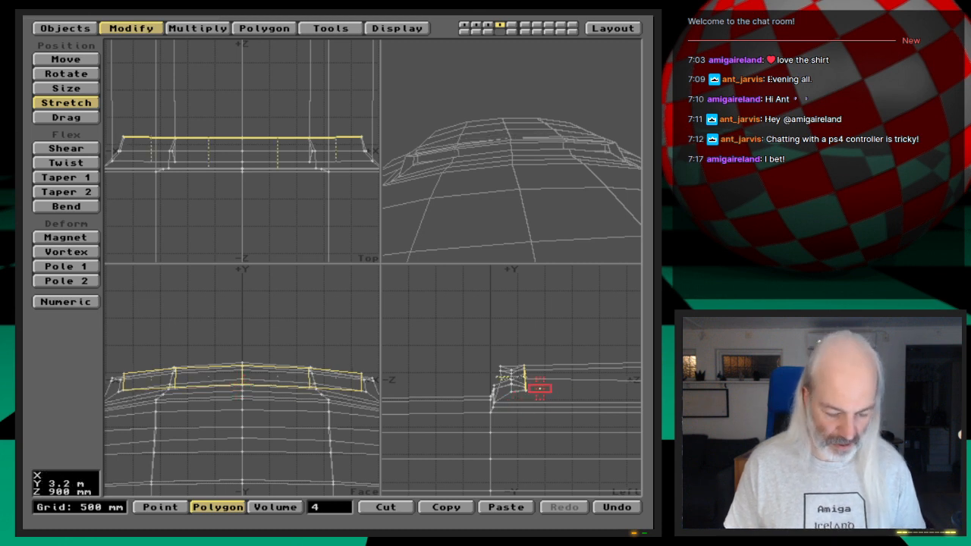
key("t")
mouse_move(541, 386)
left_mouse_down()
mouse_move(581, 395)
mouse_move(559, 392)
left_mouse_up()
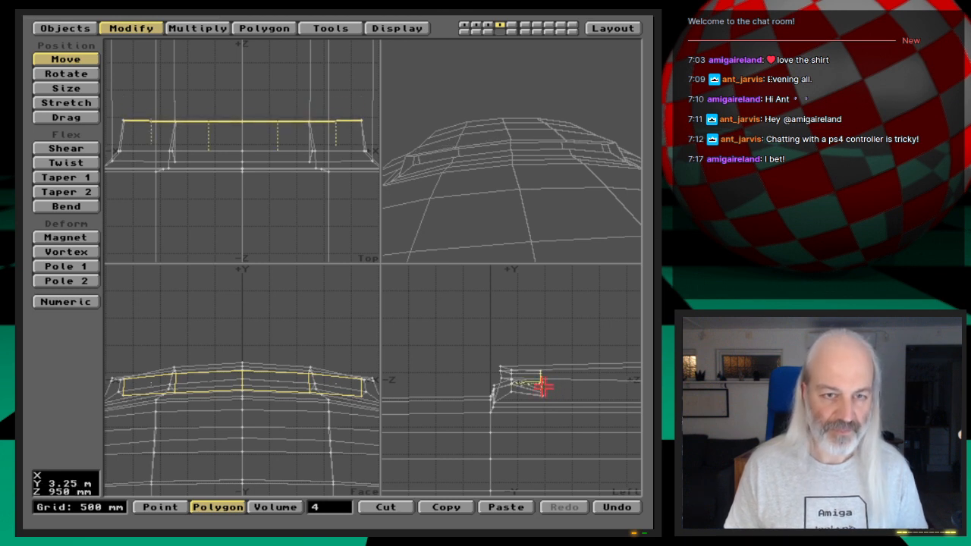
key("a")
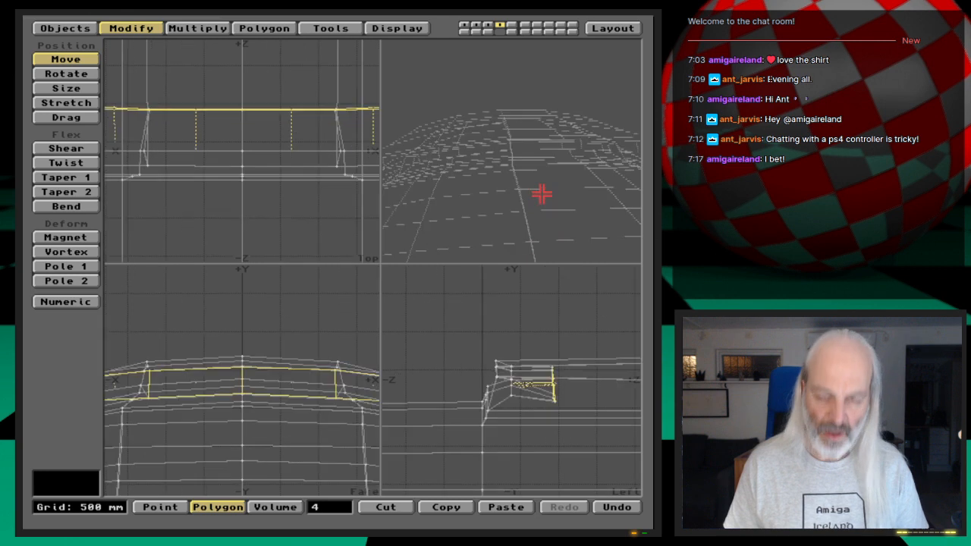
key("period")
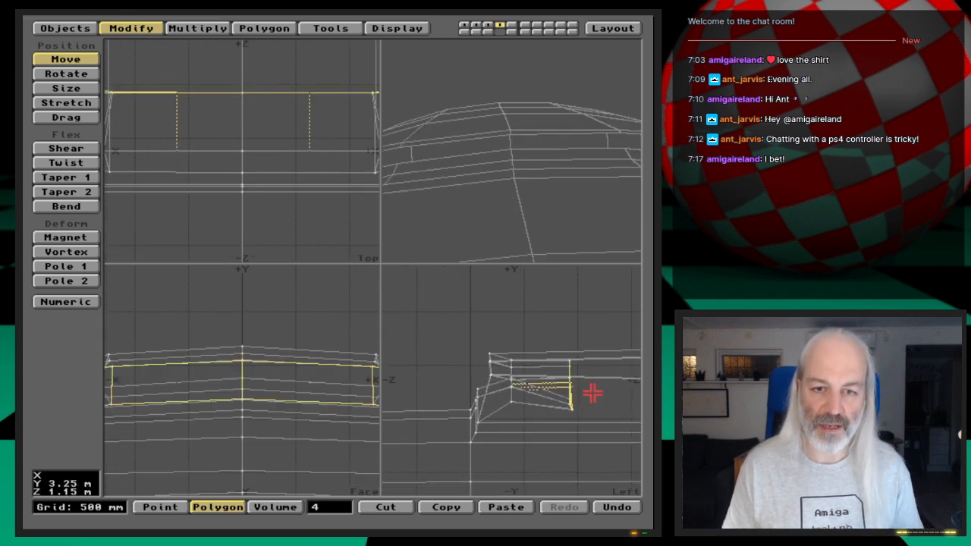
left_click_drag(584, 392, 557, 392)
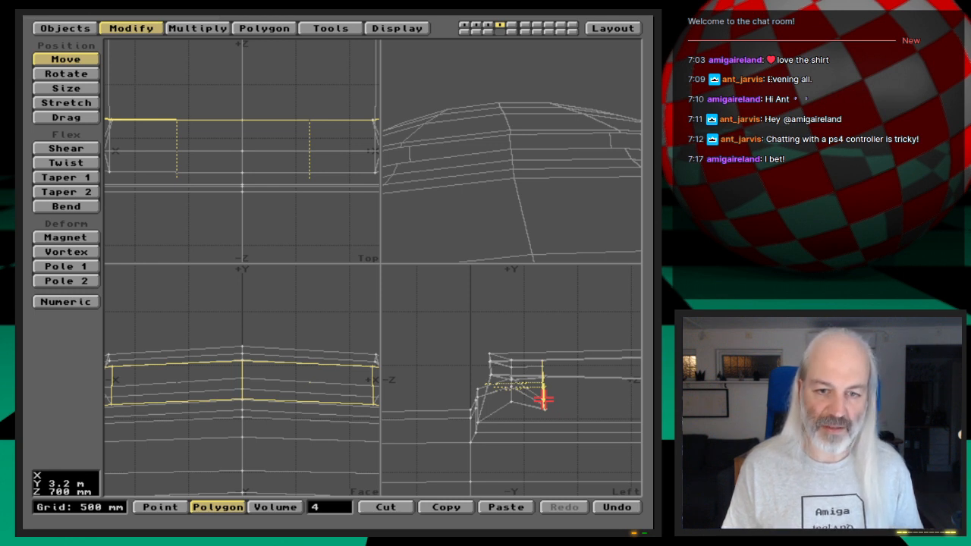
- Set the Z value of the shifted polygons to 700 mm
key("v")
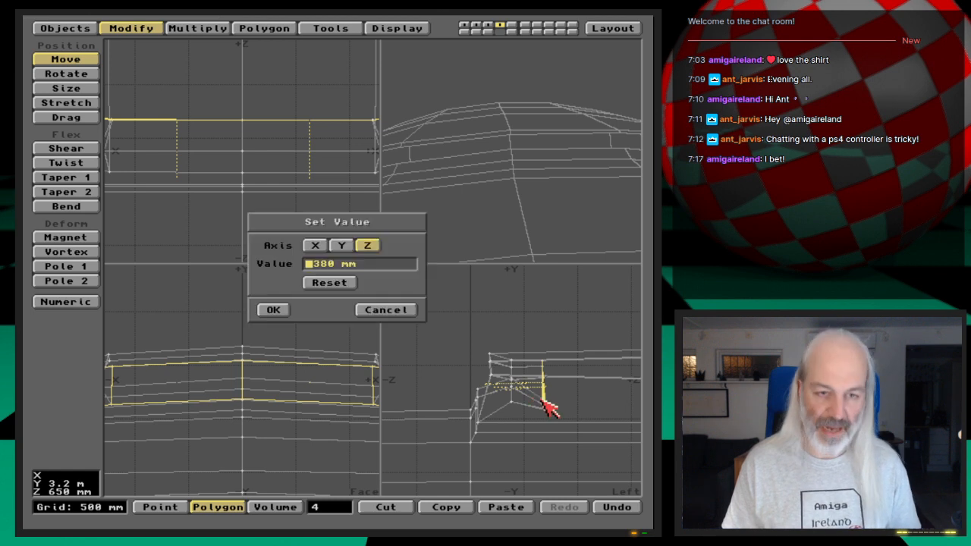
key("Delete")
key("Delete")
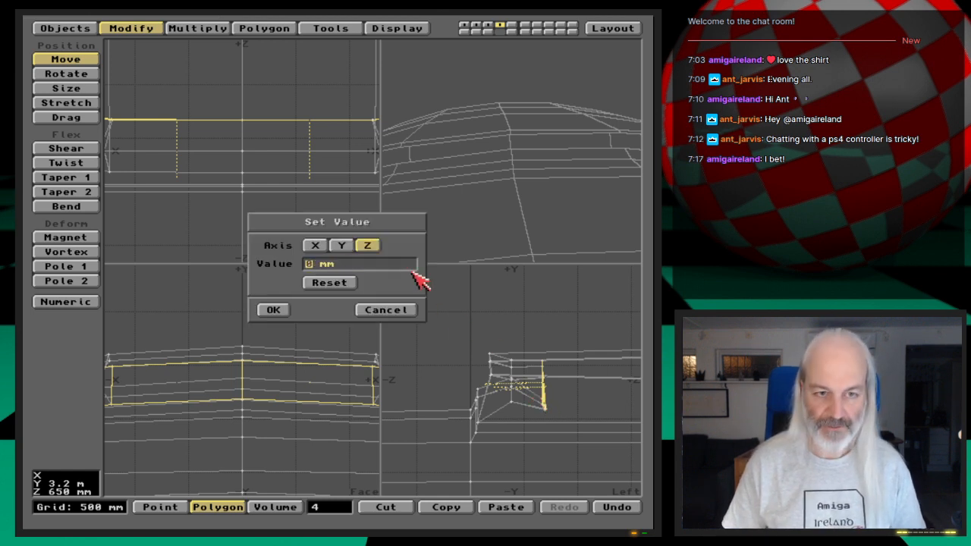
type("70")
key("Return")
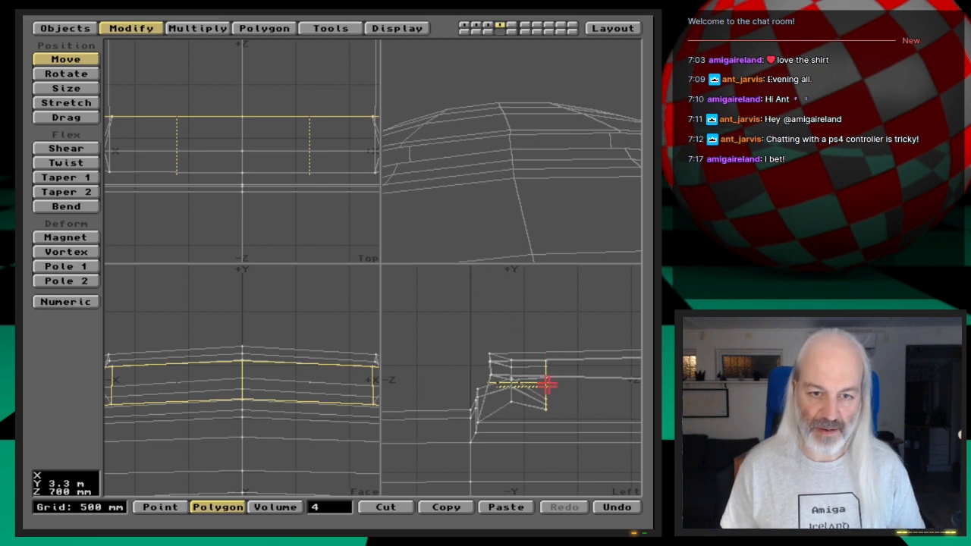
- Try a second Smooth Shift of the four polygons with a -300 mm offset and 89.5 maximum smoothing angle, and undo it
key("f")
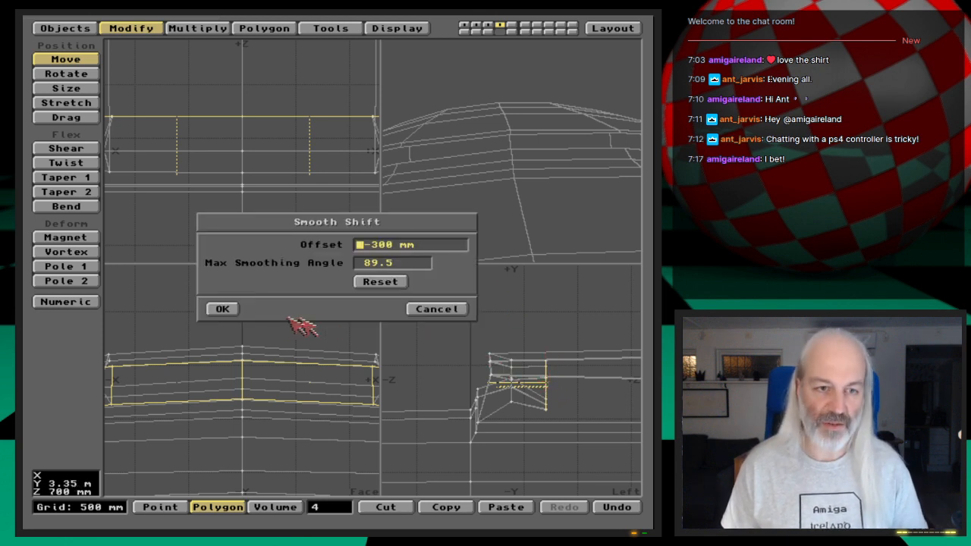
left_click(224, 308)
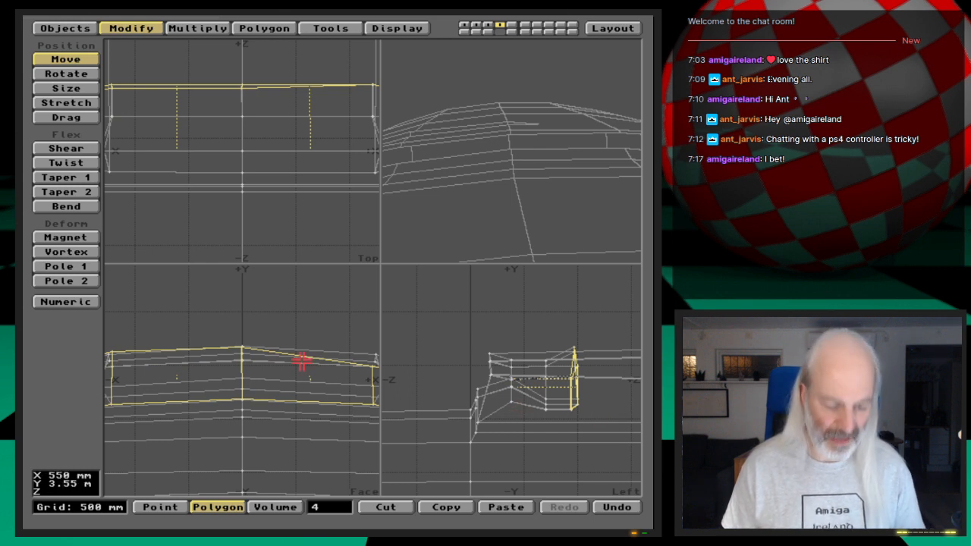
key("comma")
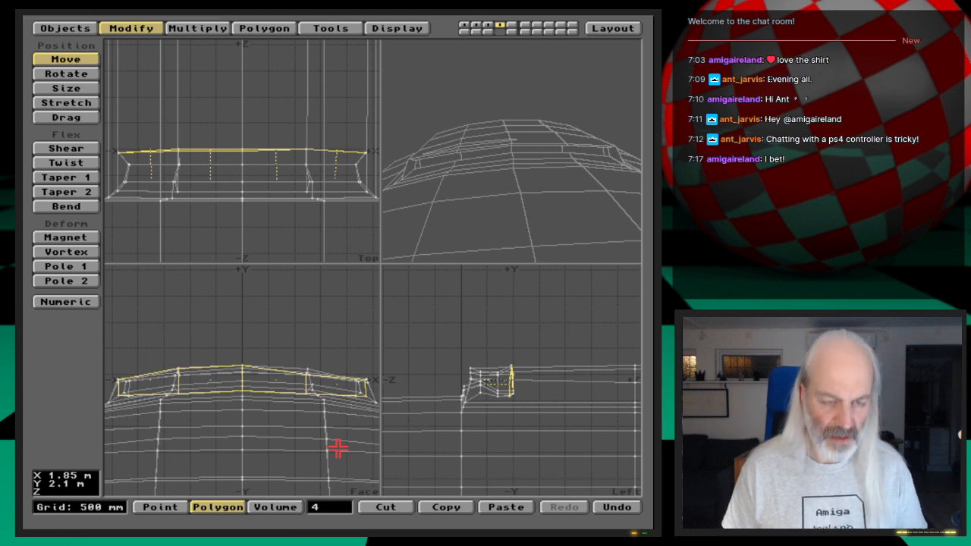
key("u")
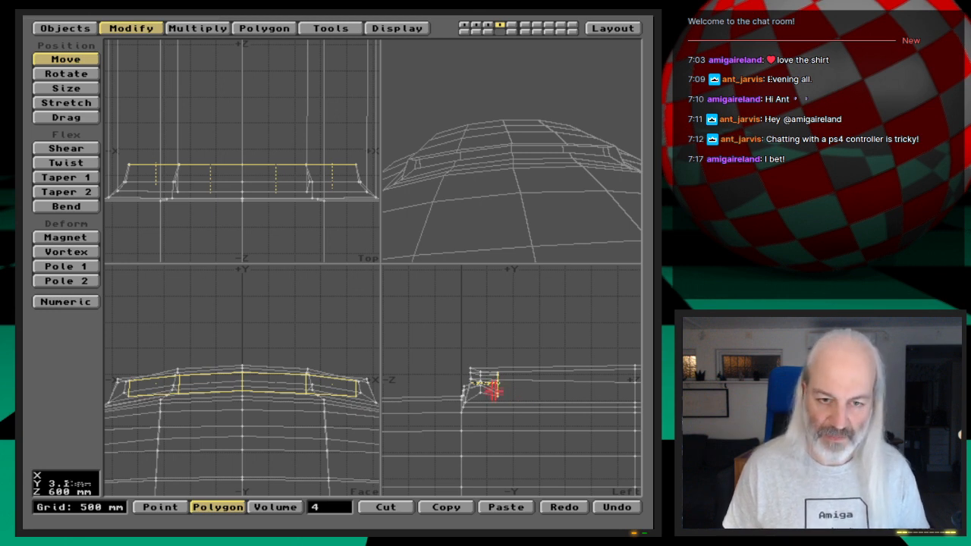
- Undo the Z value change, moves, stretch and first Smooth Shift, going back to the four flattened recessed front polygons
key("g")
key("period")
key("period")
key("period")
key("period")
key("period")
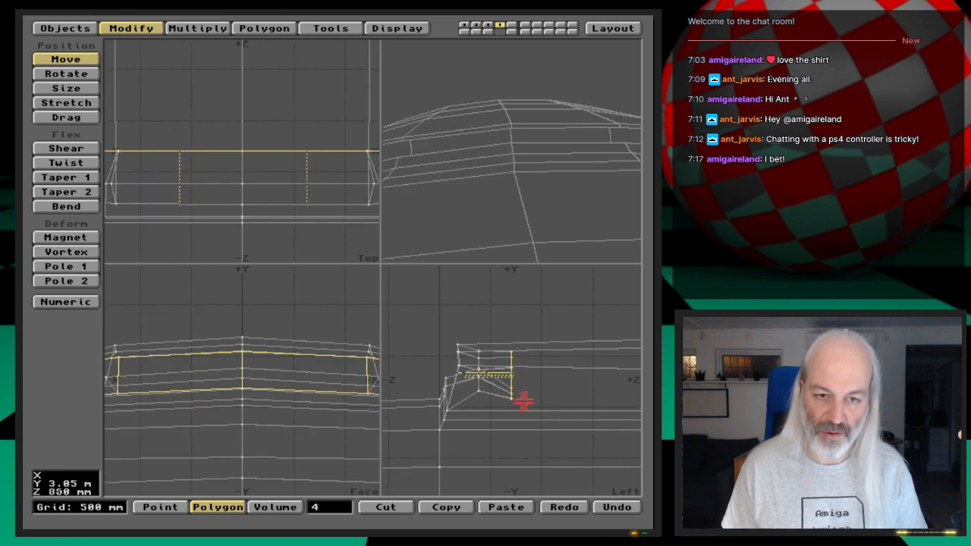
key("period")
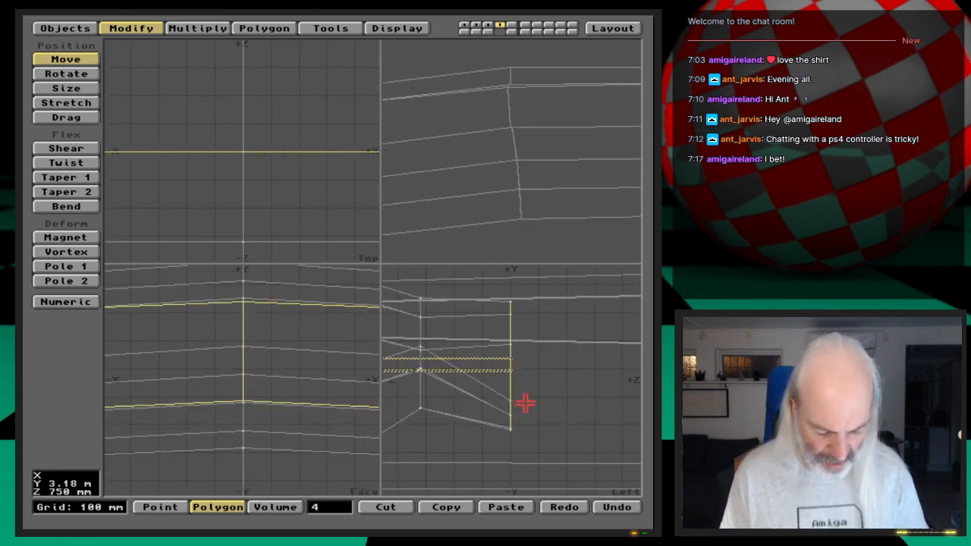
key("u")
key("u")
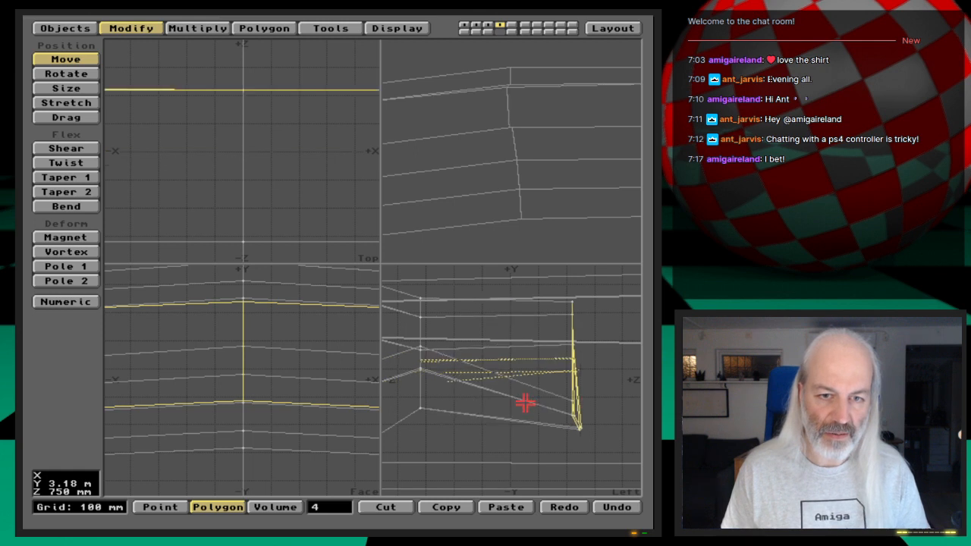
key("u")
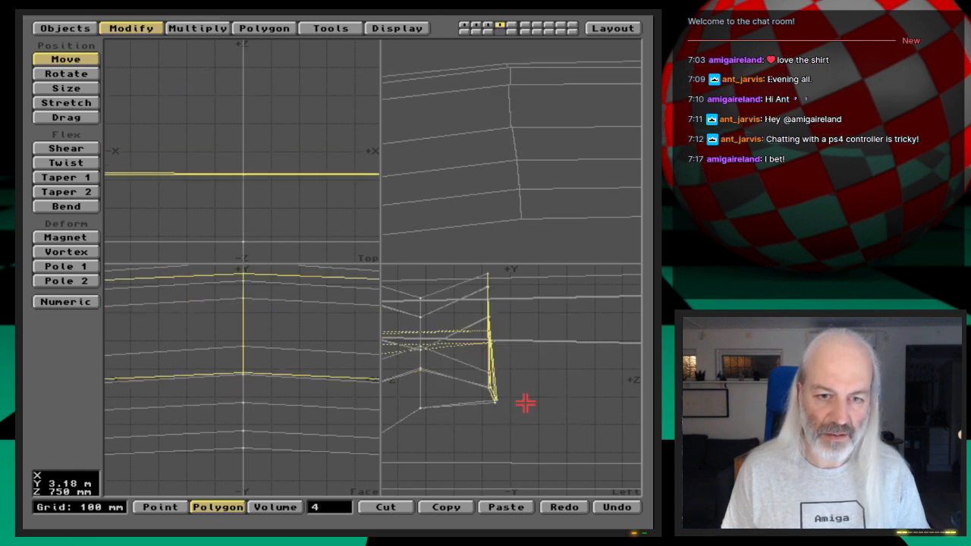
key("u")
- Restore the Smooth Shift of the four recessed front polygons and stretch them about the centreline to about 0.93 in X and 0.6 in Y
key("u")
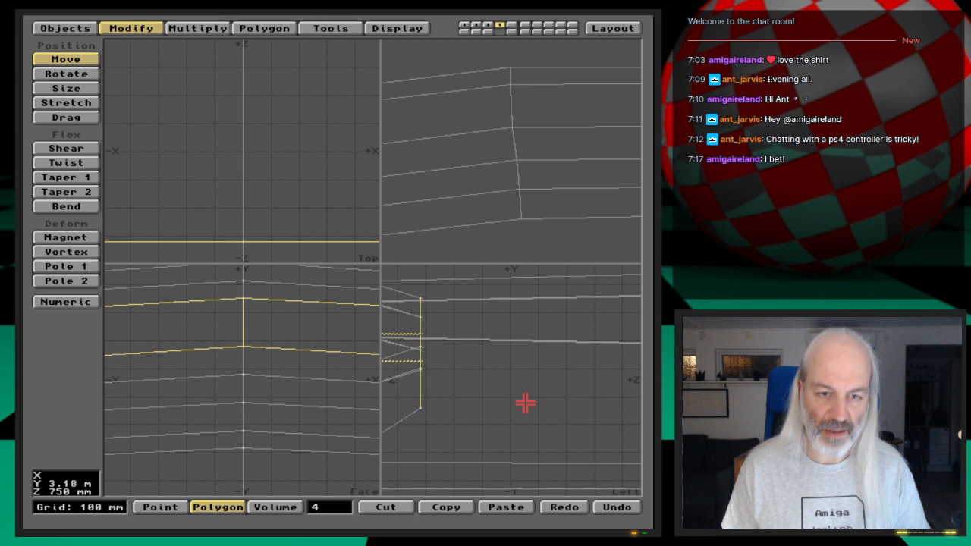
key("u")
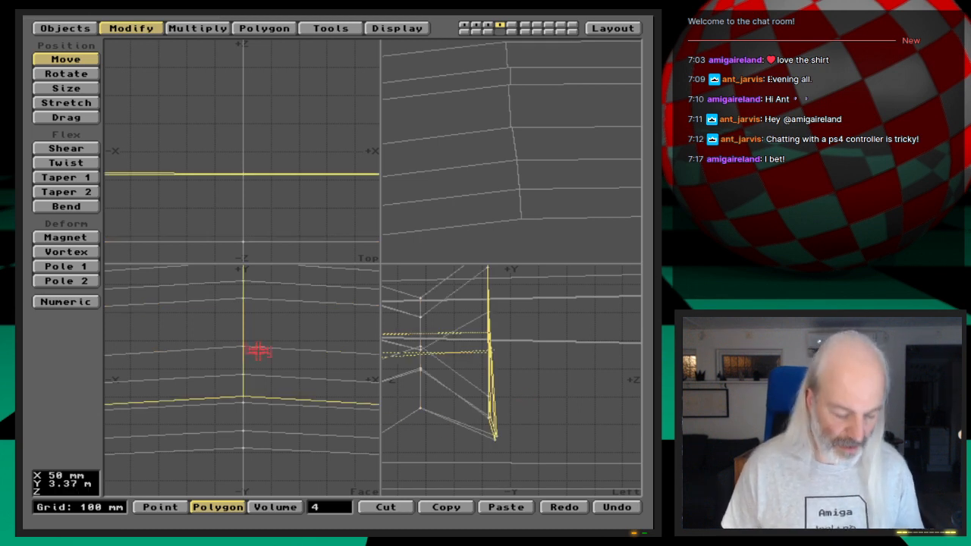
key("a")
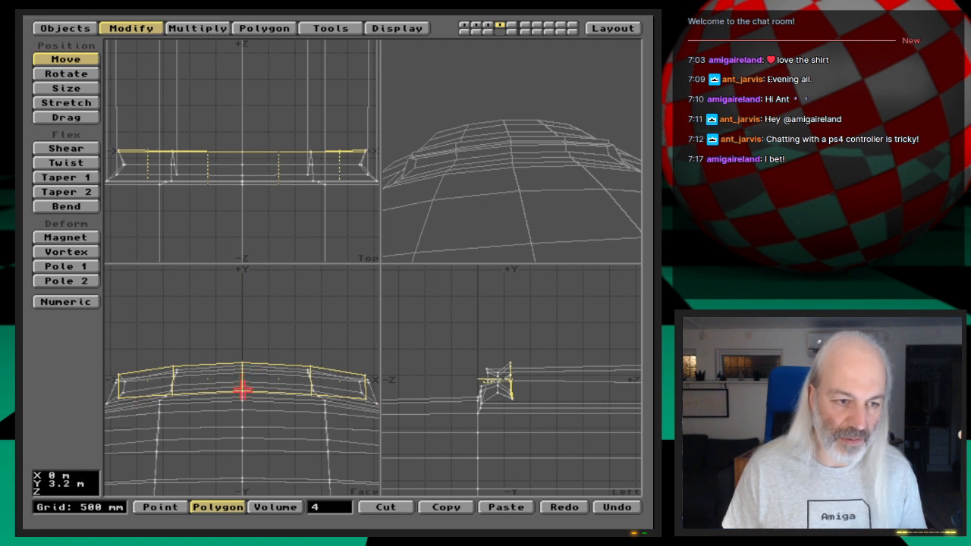
key("h")
left_click_drag(242, 391, 234, 426)
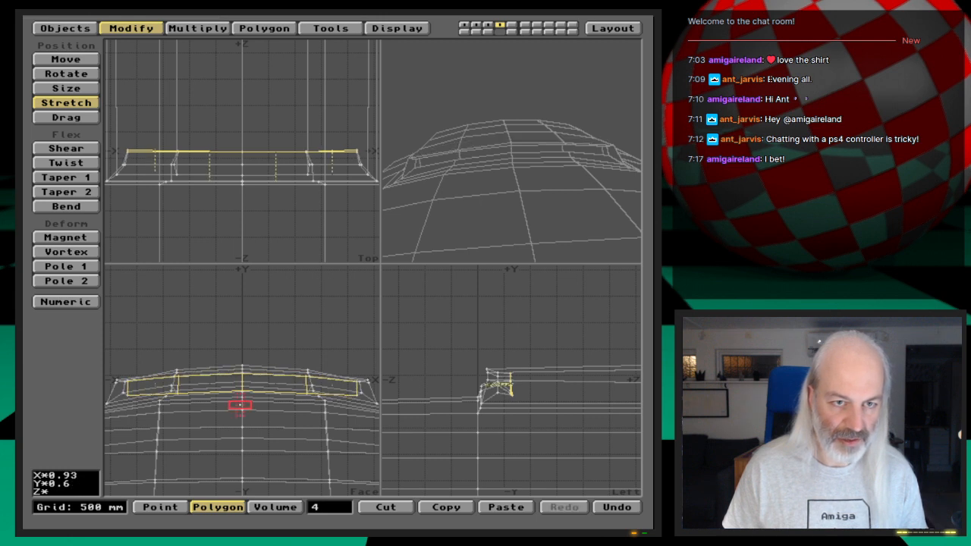
key("space")
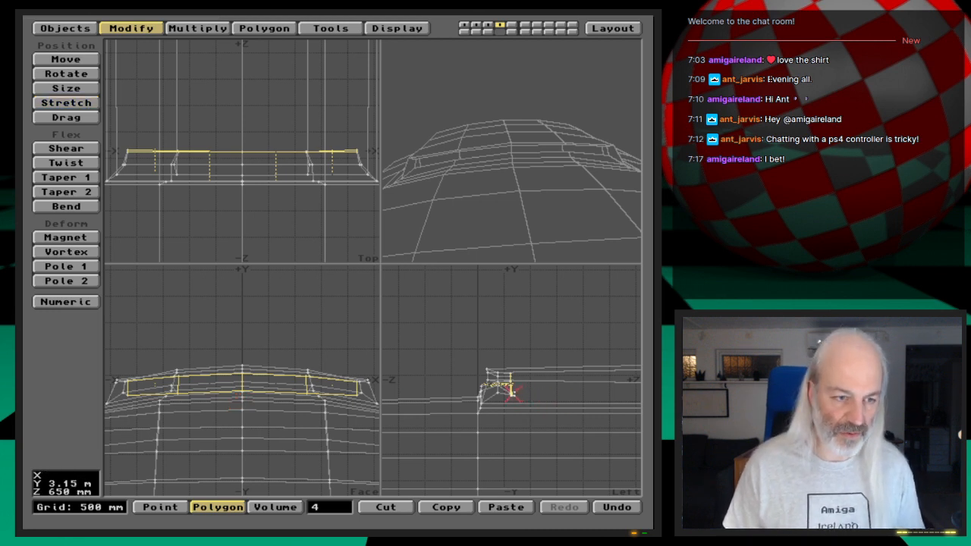
- Set the Z value of the four shifted polygons to 650 mm
key("v")
key("Delete")
key("Delete")
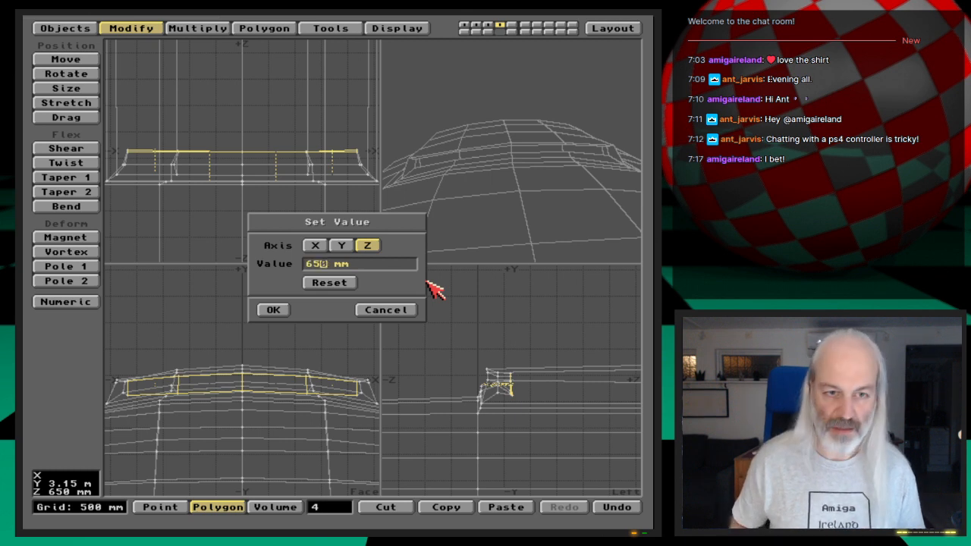
key("Return")
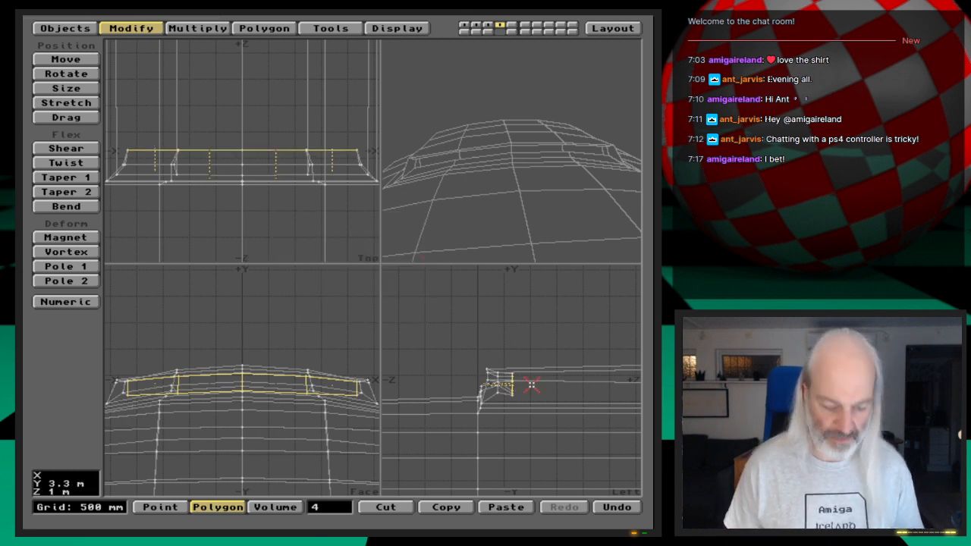
- Smooth Shift the four polygons again with a -300 mm offset and 89.5 maximum smoothing angle, moving them deeper along positive Z and slightly down
key("shift+a")
key("f")
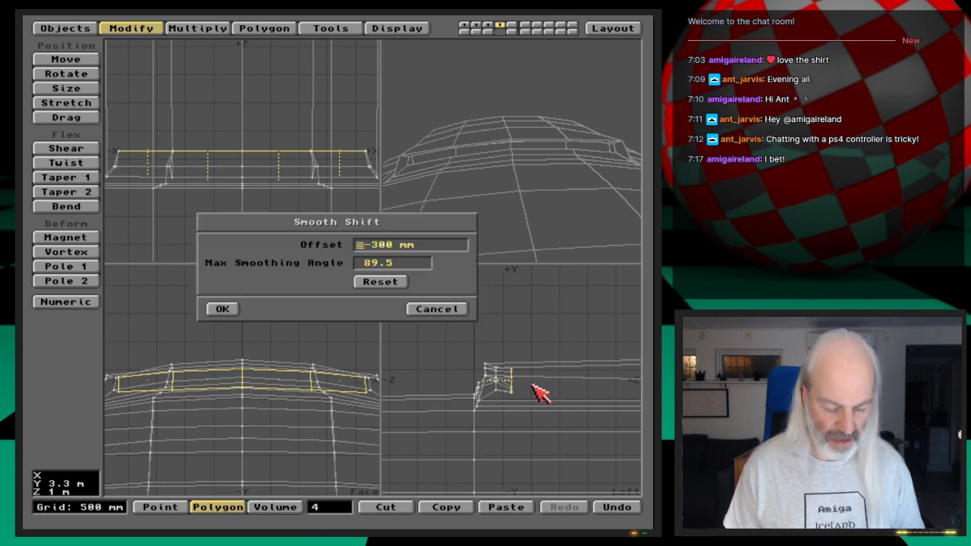
left_click(219, 308)
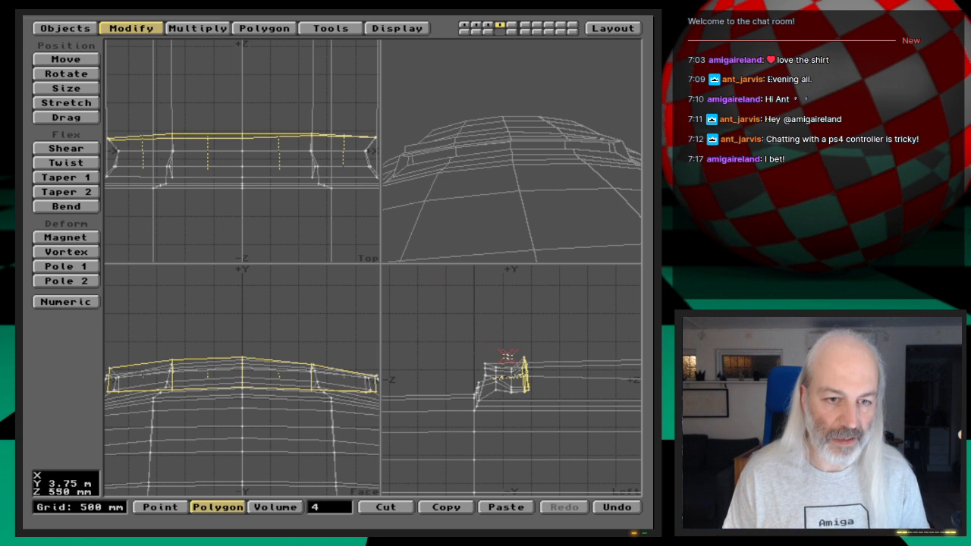
key("t")
left_click_drag(559, 379, 581, 387)
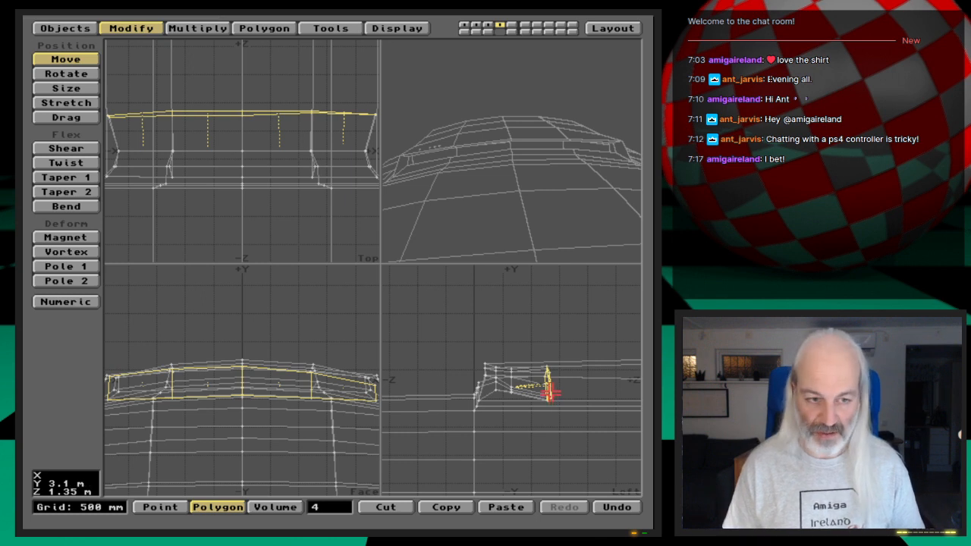
- Set the Z value of the newly shifted polygons to 1.35 m
key("v")
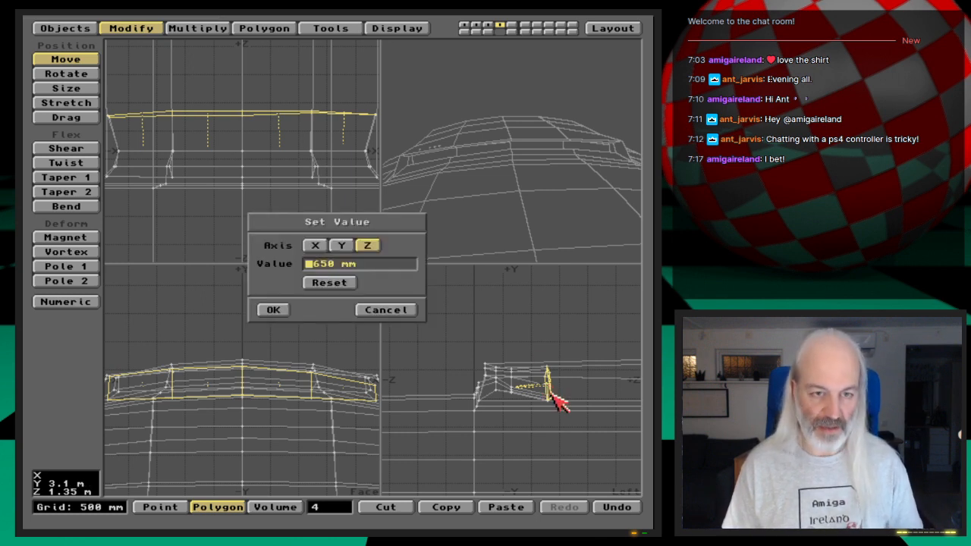
key("Delete")
key("Delete")
key("Delete")
key("Delete")
key("Delete")
key("Delete")
key("Delete")
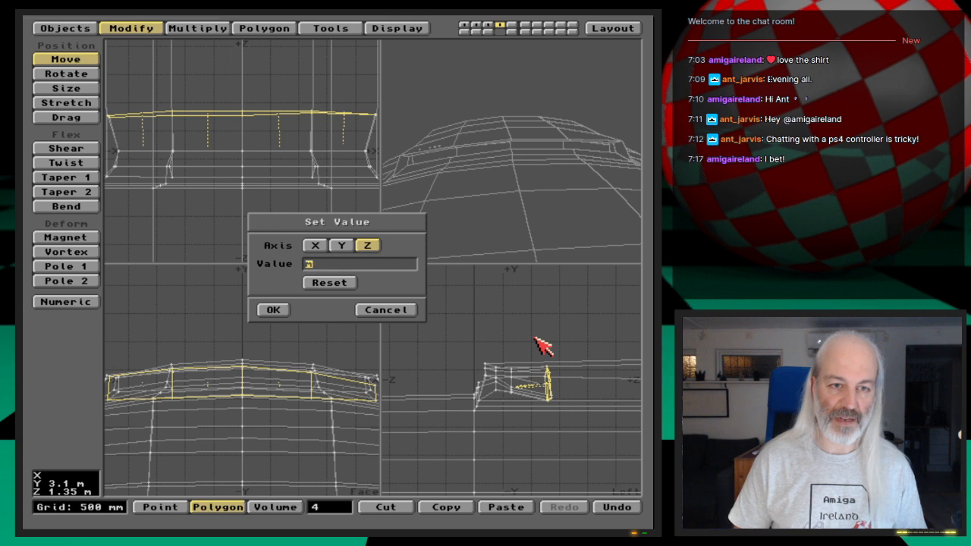
type("1.35m")
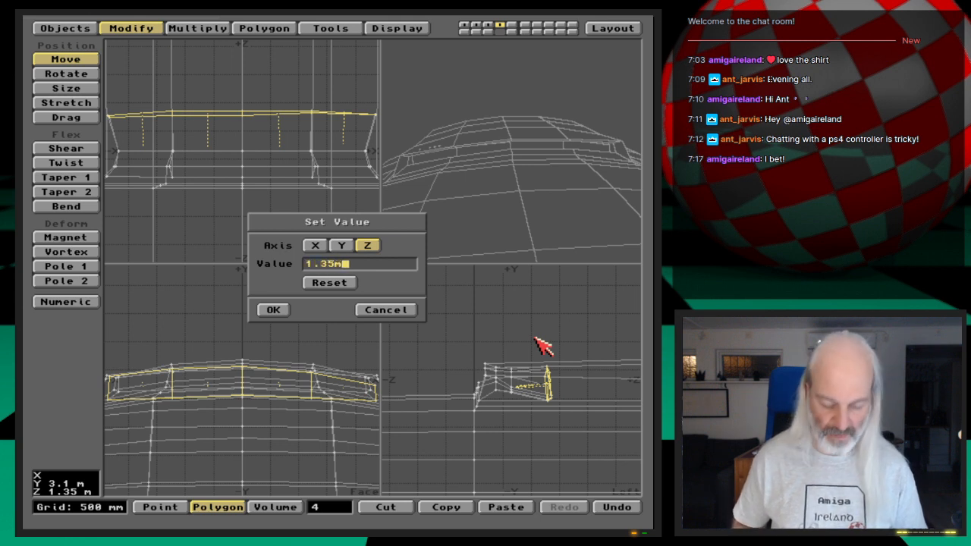
key("Return")
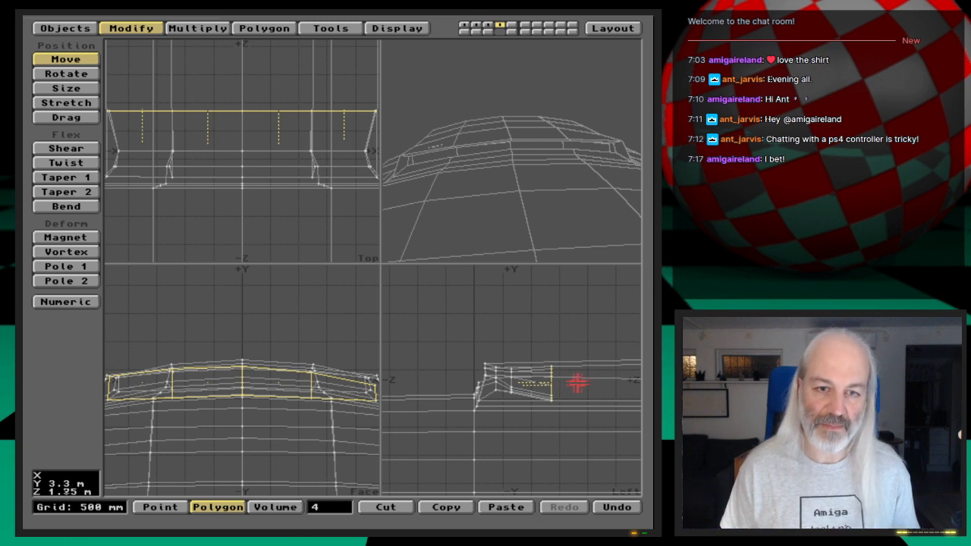
- Move the four inner polygons slightly deeper, stretch their height to about 0.8, and raise them slightly
left_click_drag(570, 388, 573, 387)
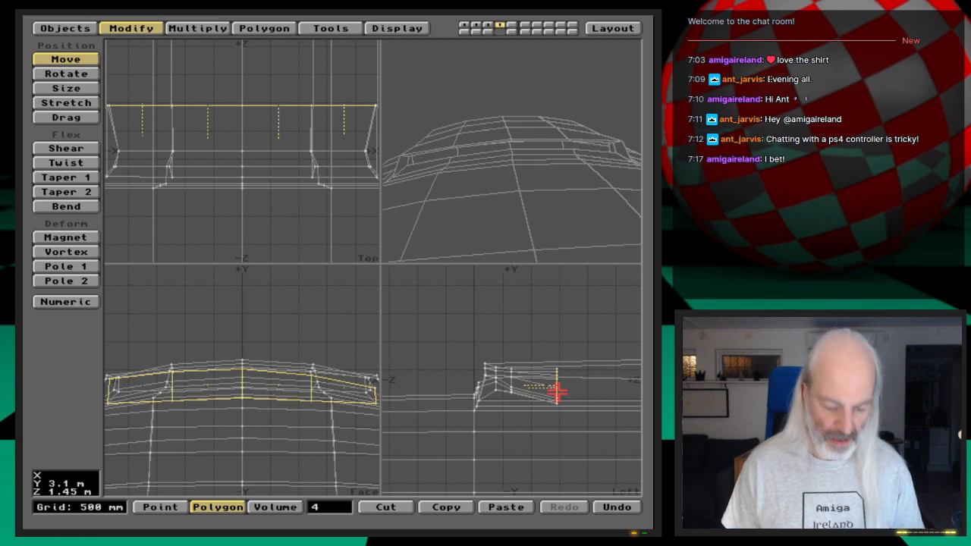
key("h")
left_click_drag(555, 388, 567, 376)
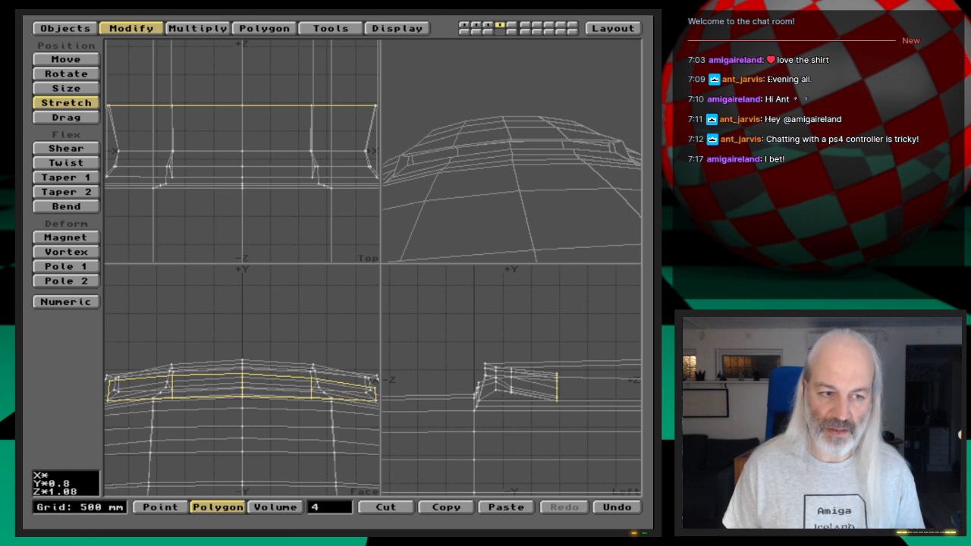
left_click_drag(567, 376, 565, 376)
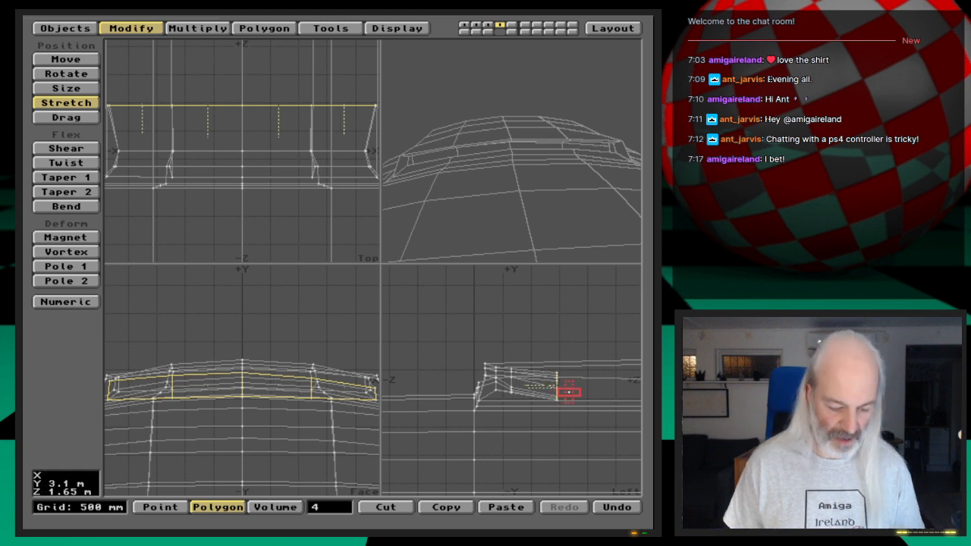
key("t")
left_click_drag(574, 390, 575, 386)
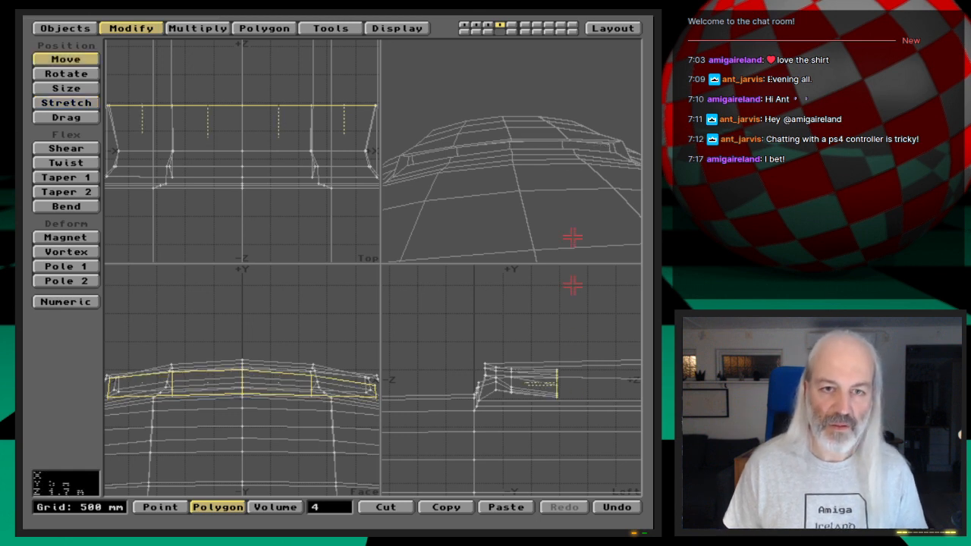
- Raise the inner polygons through the roof as a check, reposition them lower and deeper inside the hull, and clear the selection
key("space")
left_click_drag(571, 156, 531, 291)
key("t")
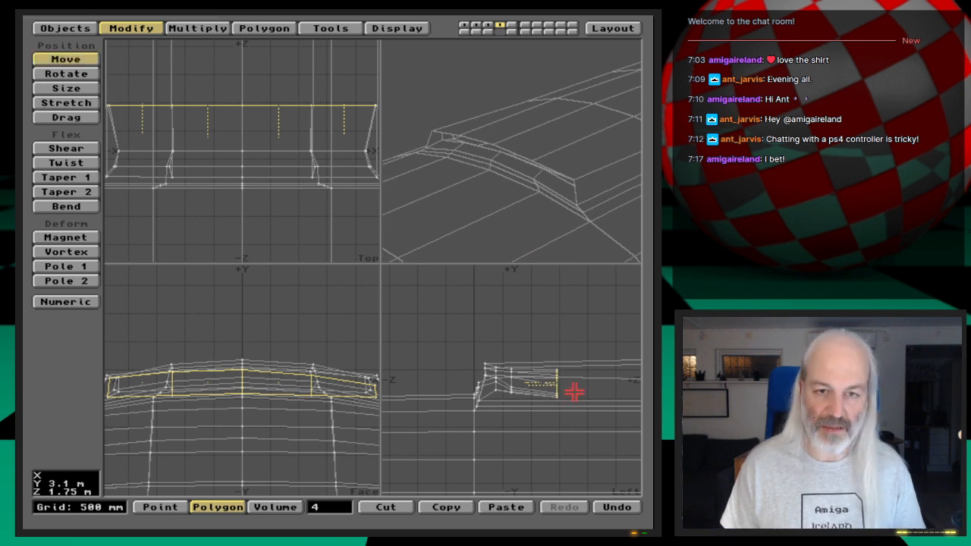
left_click_drag(572, 393, 570, 384)
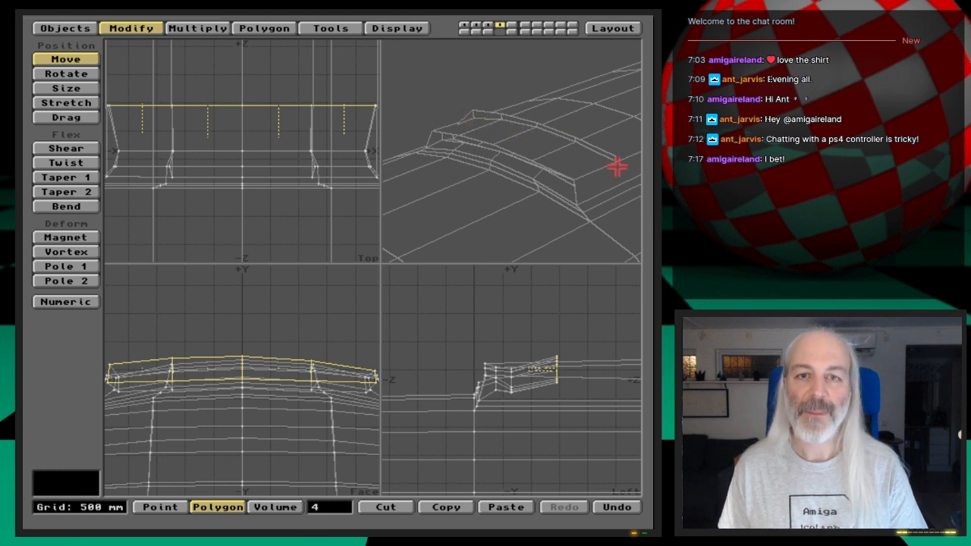
left_click_drag(458, 164, 523, 243)
left_click_drag(566, 359, 576, 369)
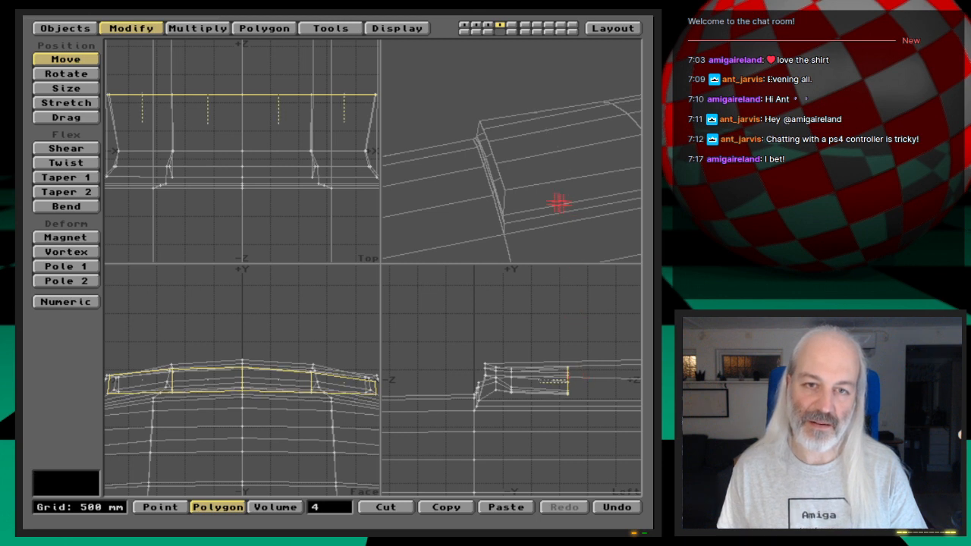
left_click_drag(559, 204, 570, 222)
left_click_drag(534, 182, 546, 200)
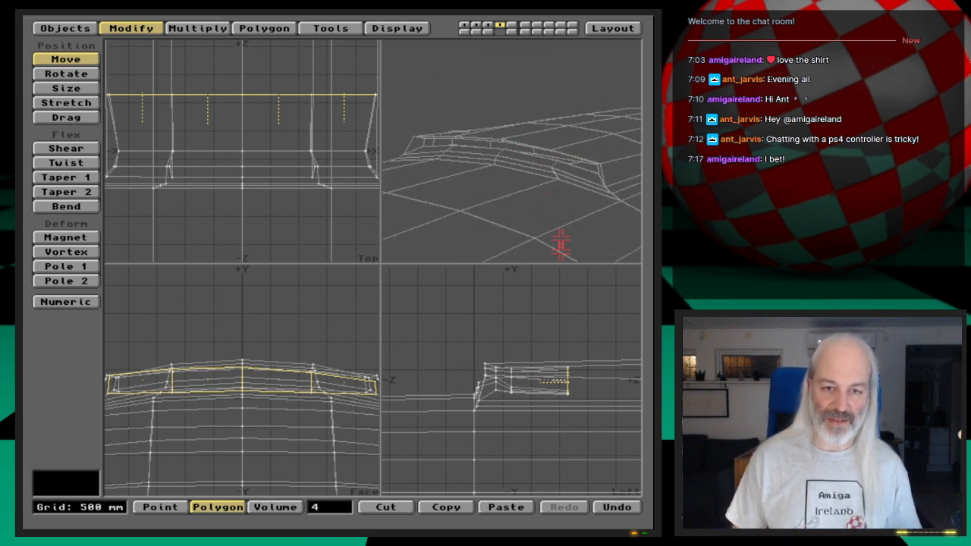
key("space")
left_click(327, 506)
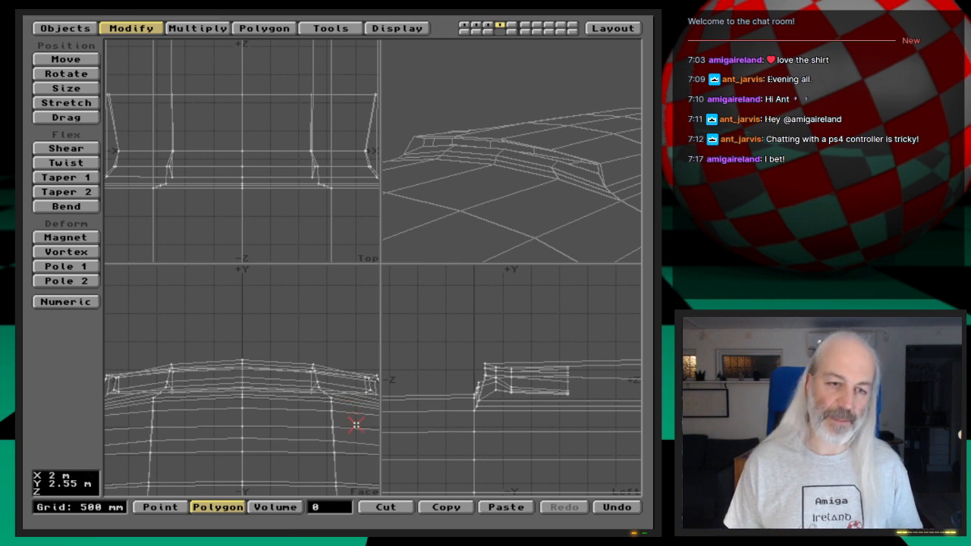
- Start saving the object and change the destination drawer to 3D:Webcast/Ep.27/Objects
key("s")
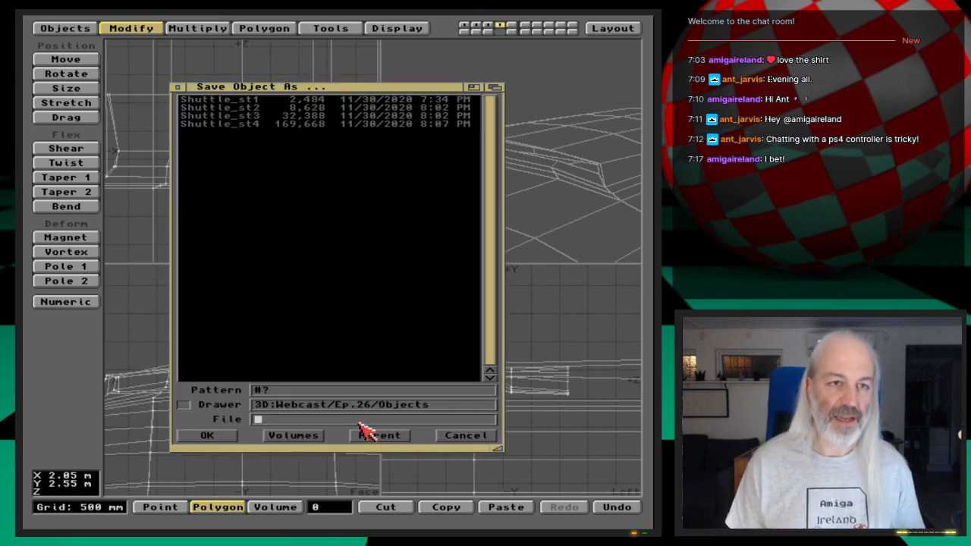
left_click(376, 405)
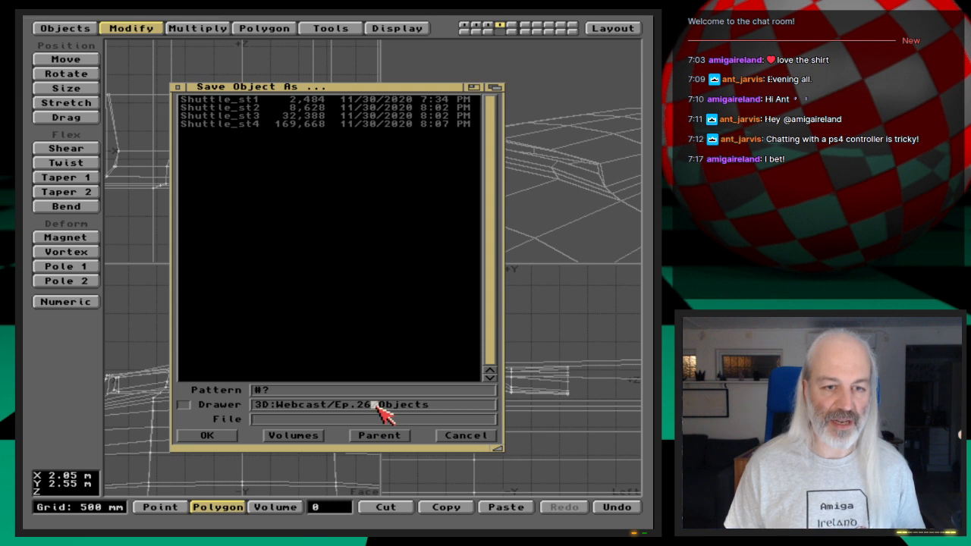
key("BackSpace")
type("7")
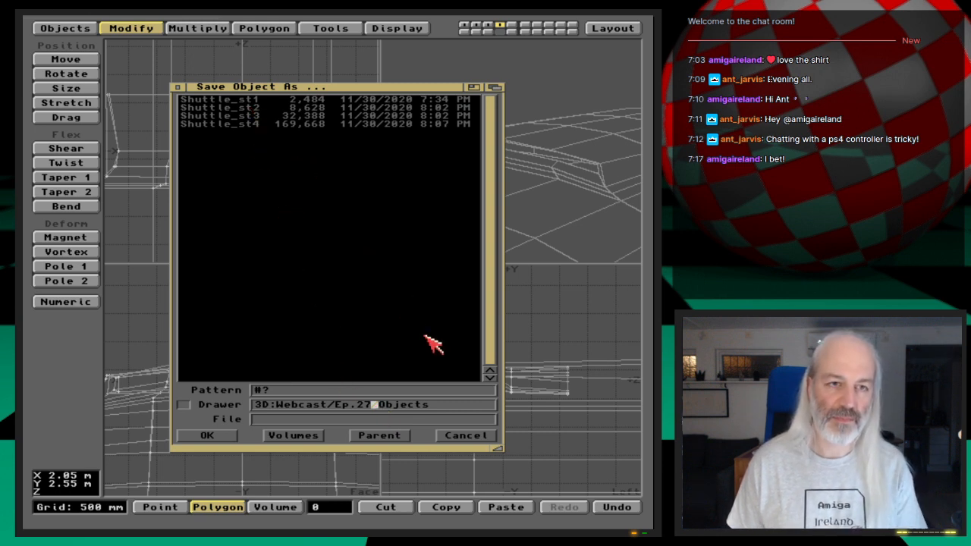
key("Return")
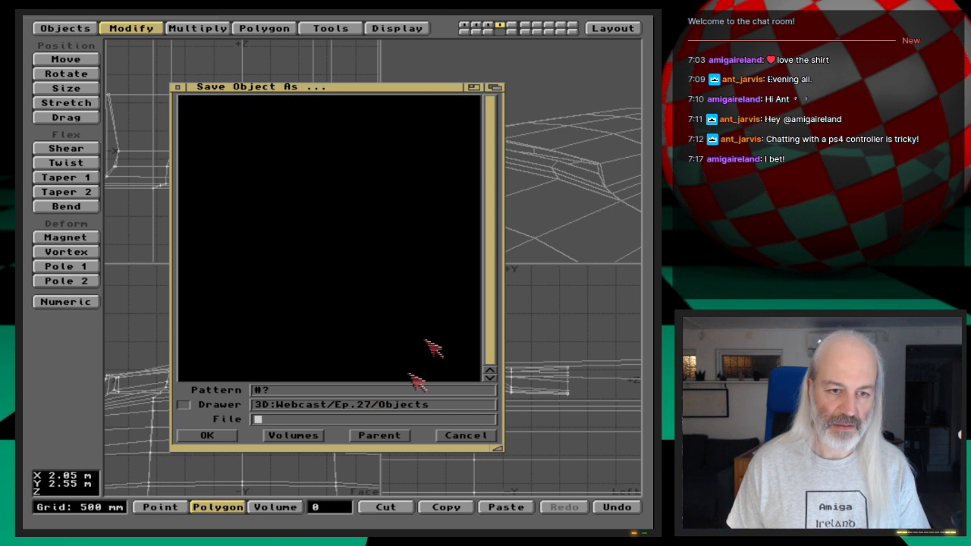
- Save the detailed shuttle object under the file name ShuttleB_st2
type("Shut")
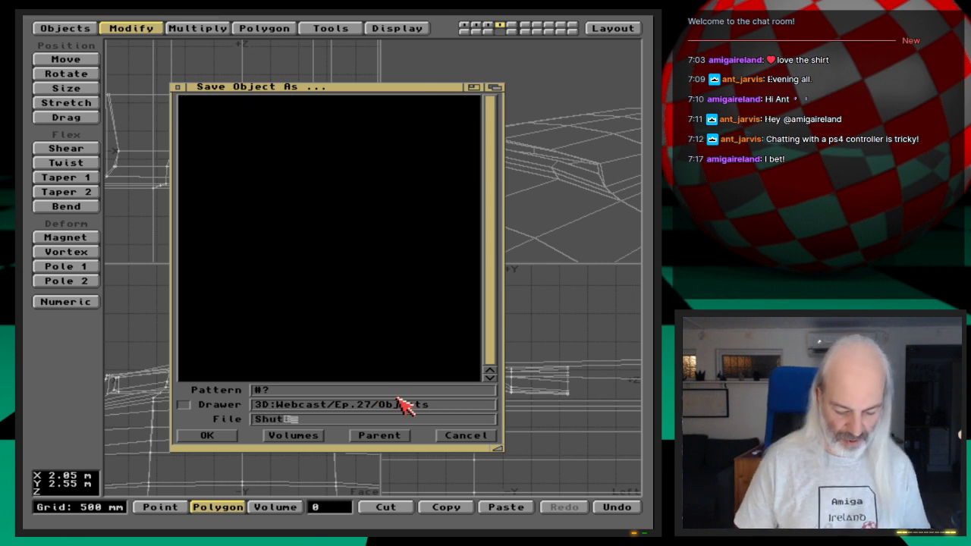
type("tle_st2")
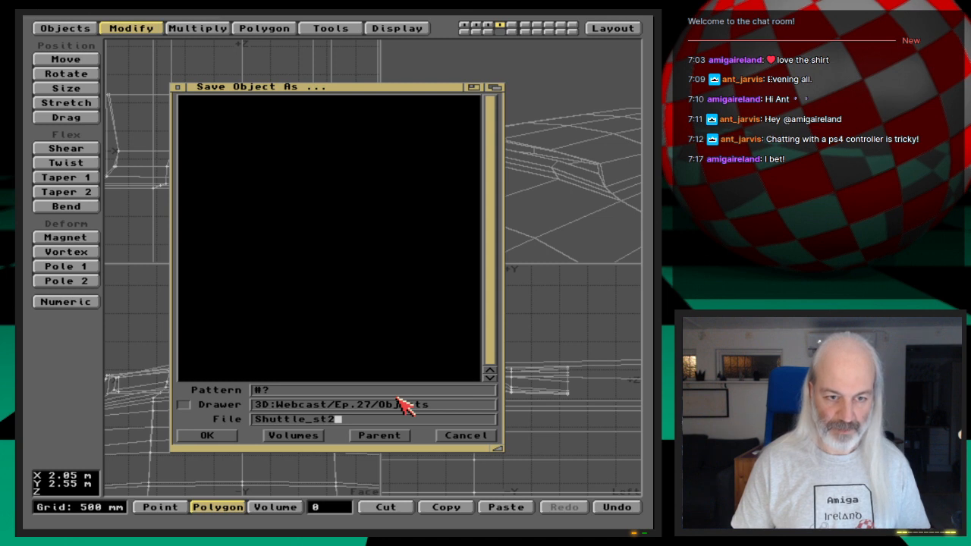
key("Left")
key("Left")
key("Left")
key("Left")
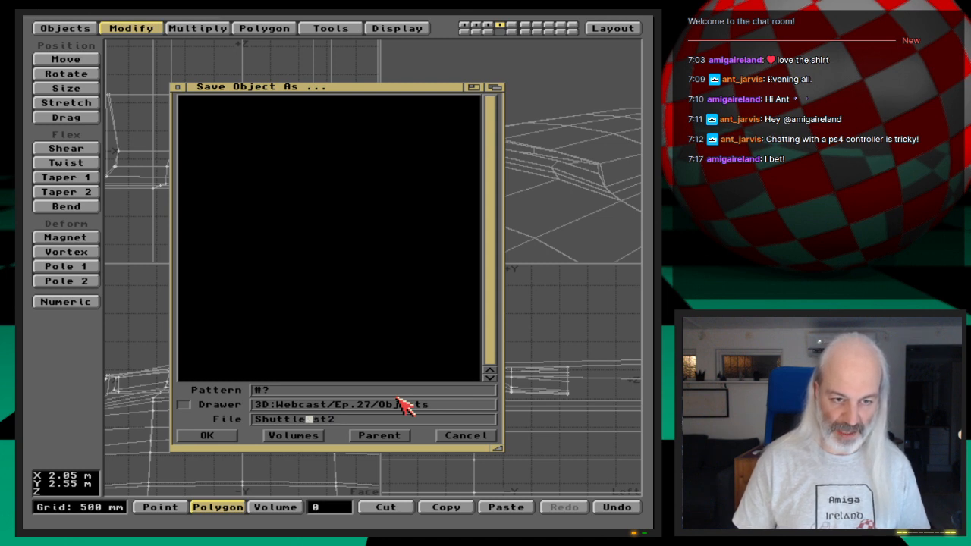
type("B")
key("Return")
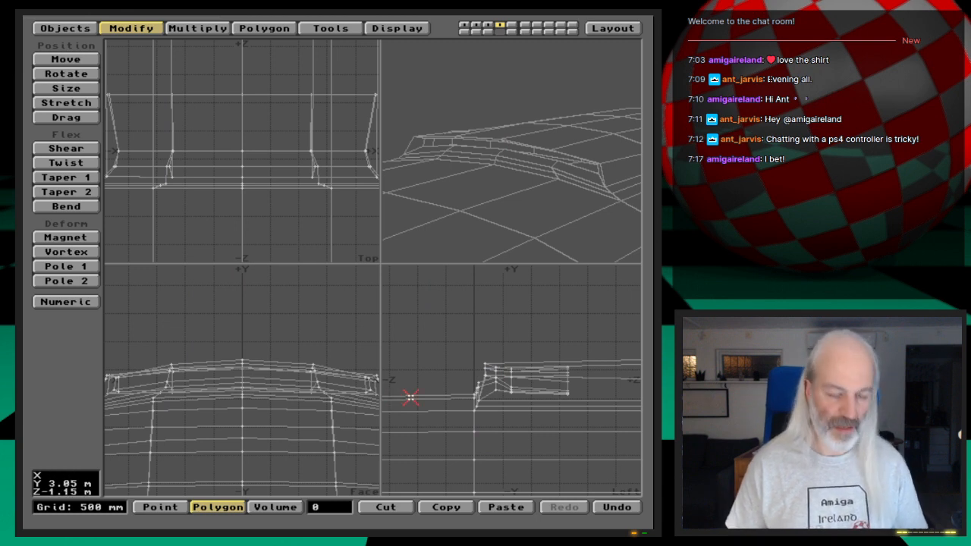
- Switch to the low-polygon shuttle in layer 1 and save it as ShuttleB_st3 in the same drawer
key("1")
key("a")
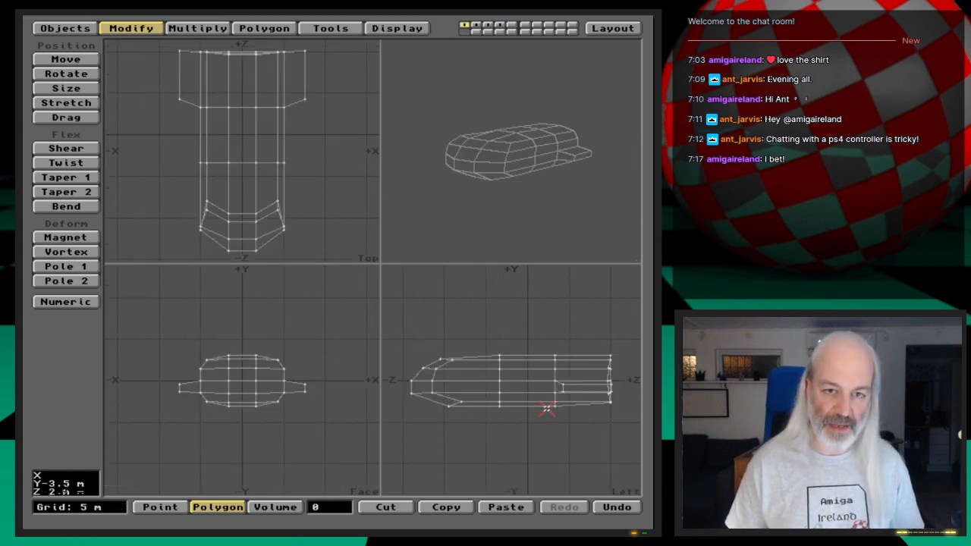
key("Tab")
key("Tab")
key("s")
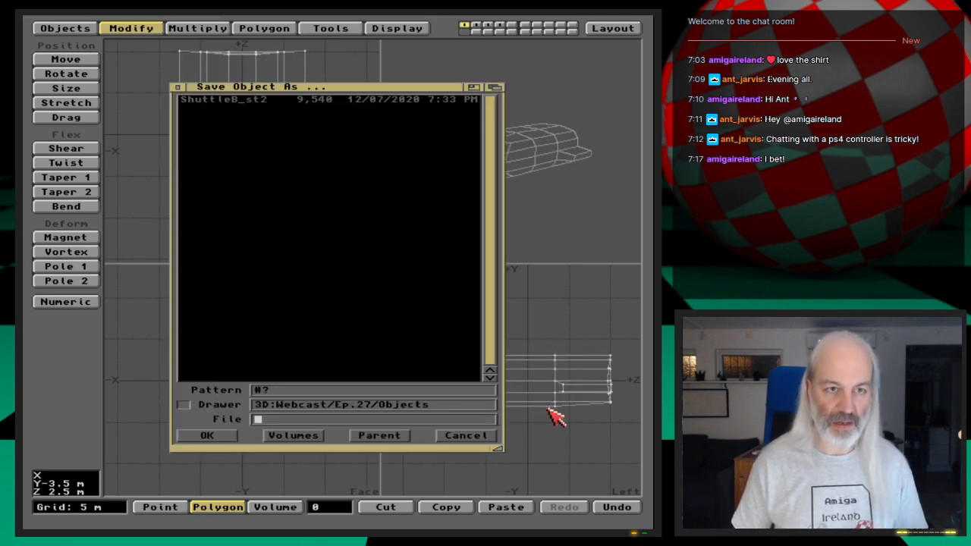
key("Down")
key("BackSpace")
type("3")
key("Return")
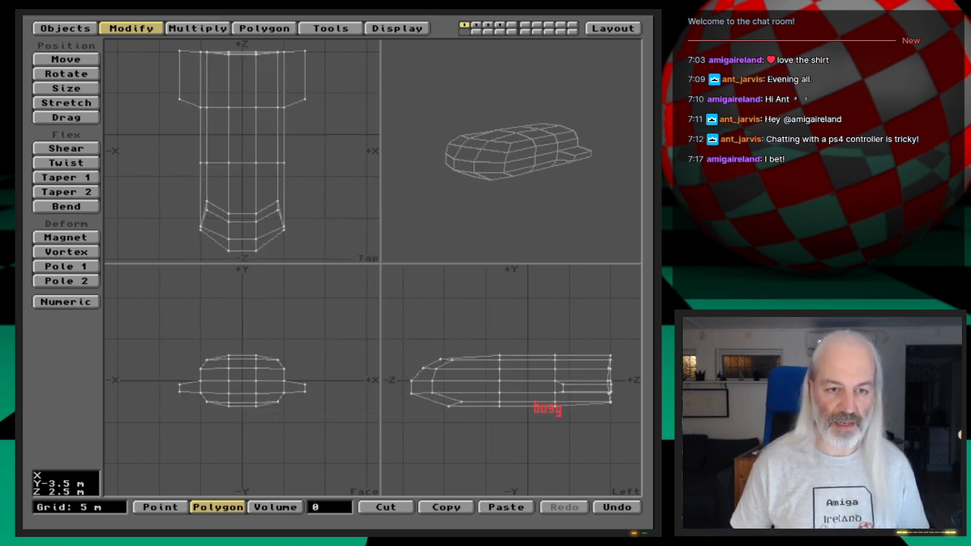
- Switch to the detailed shuttle in layer 4 and examine the roof intake at close range
key("Tab")
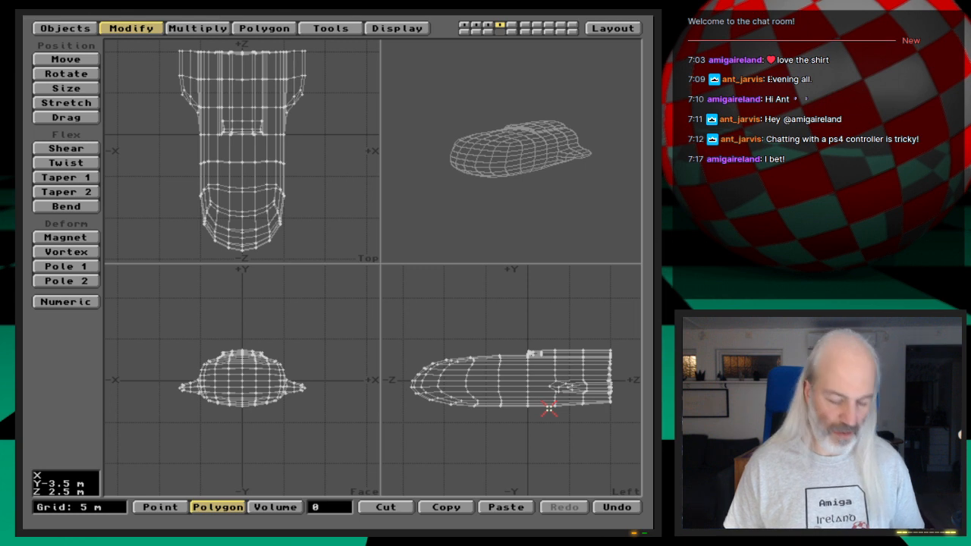
key("a")
key("period")
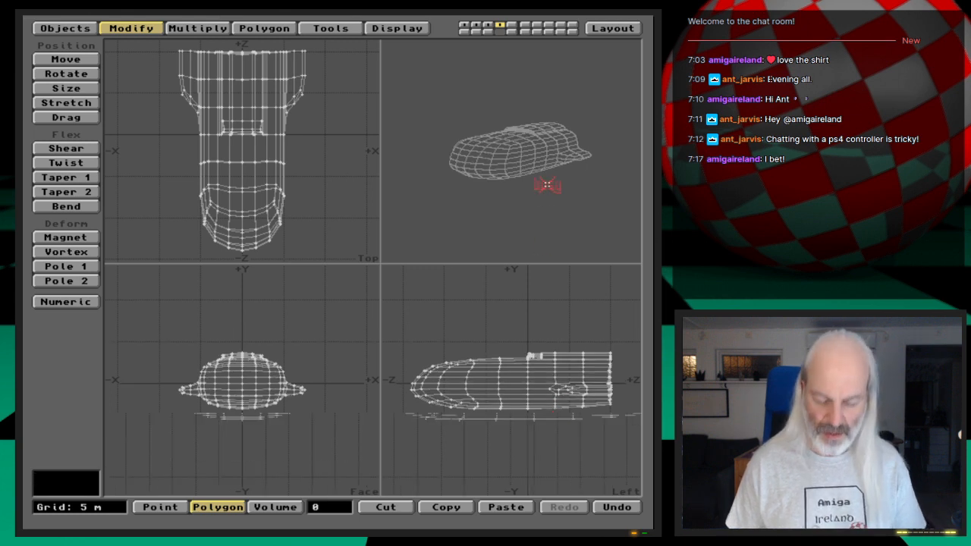
key("period")
key("period")
key("period")
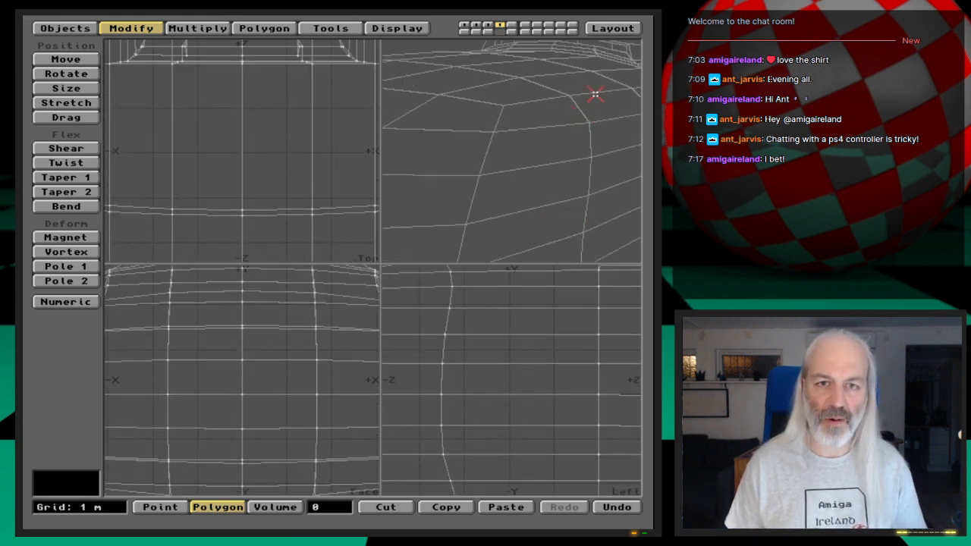
left_click_drag(594, 95, 581, 263)
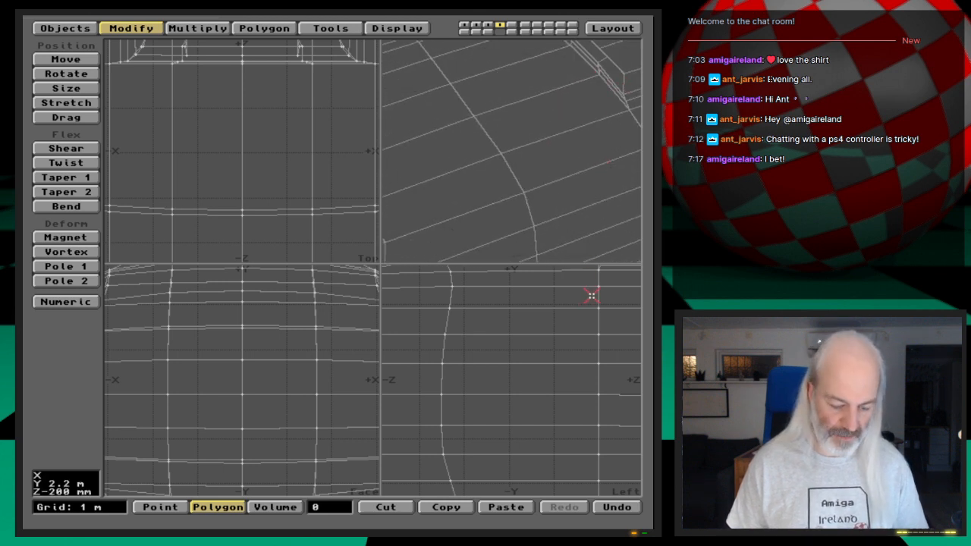
key("h")
key("space")
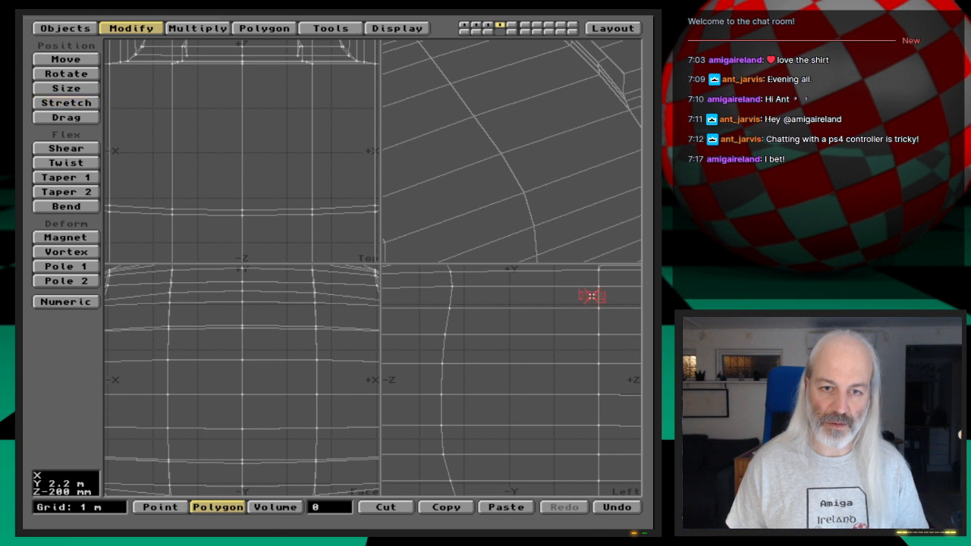
key("g")
key("g")
left_click_drag(514, 157, 518, 249)
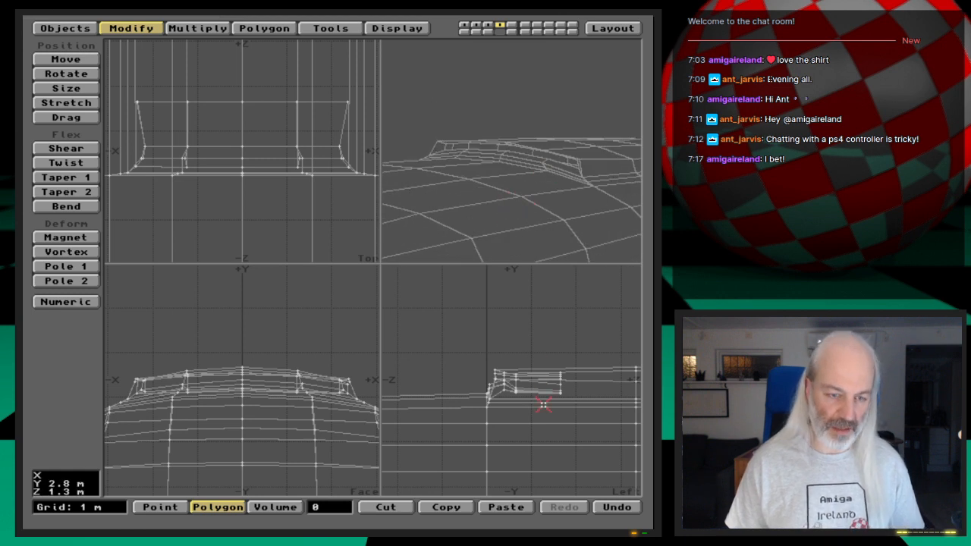
- Subdivide all polygons of the detailed shuttle with the Metaform method at a maximum smoothing angle of 89.0
key("s")
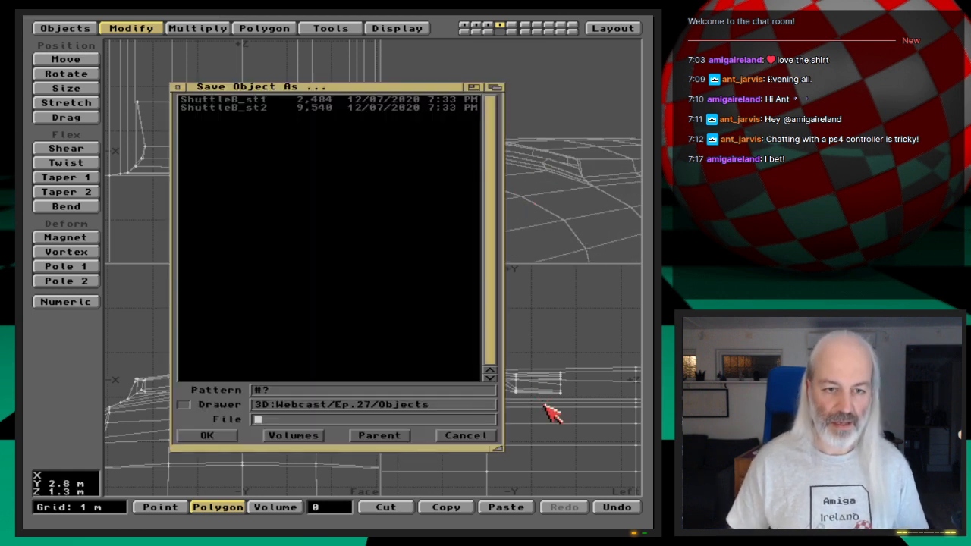
left_click(484, 437)
key("shift+d")
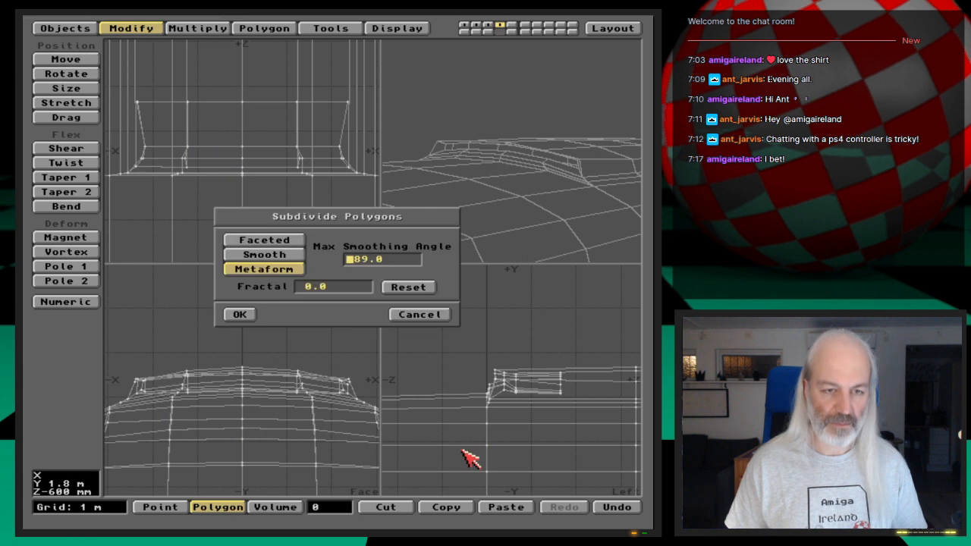
left_click(248, 316)
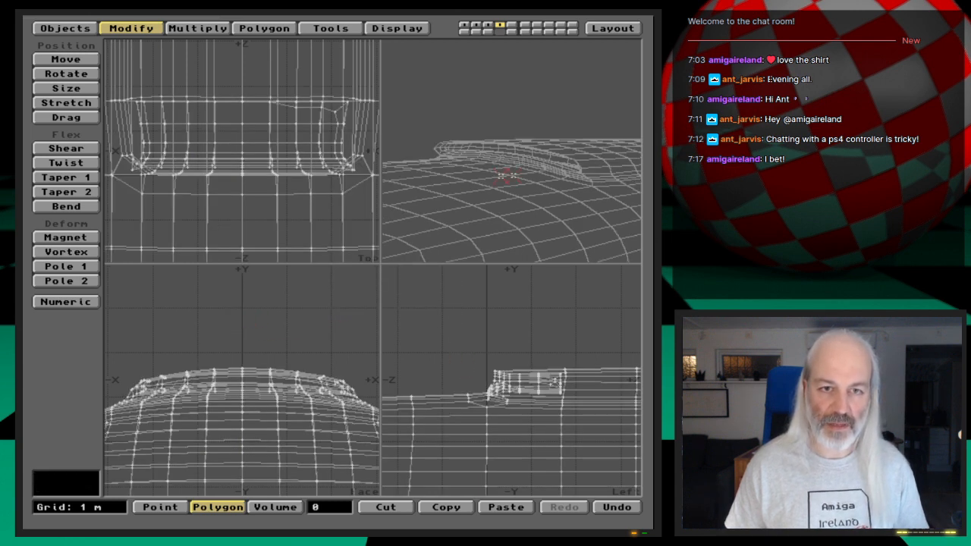
left_click_drag(569, 195, 546, 216)
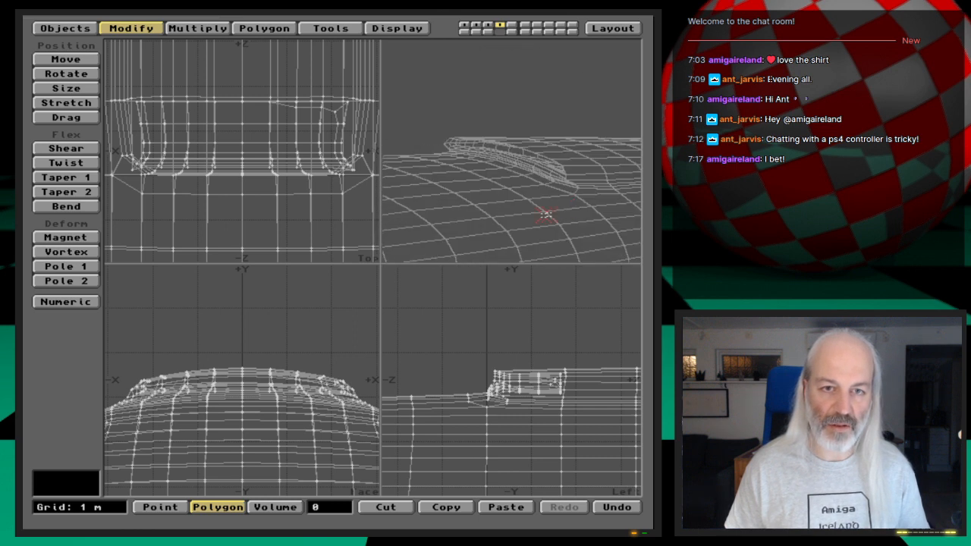
key("a")
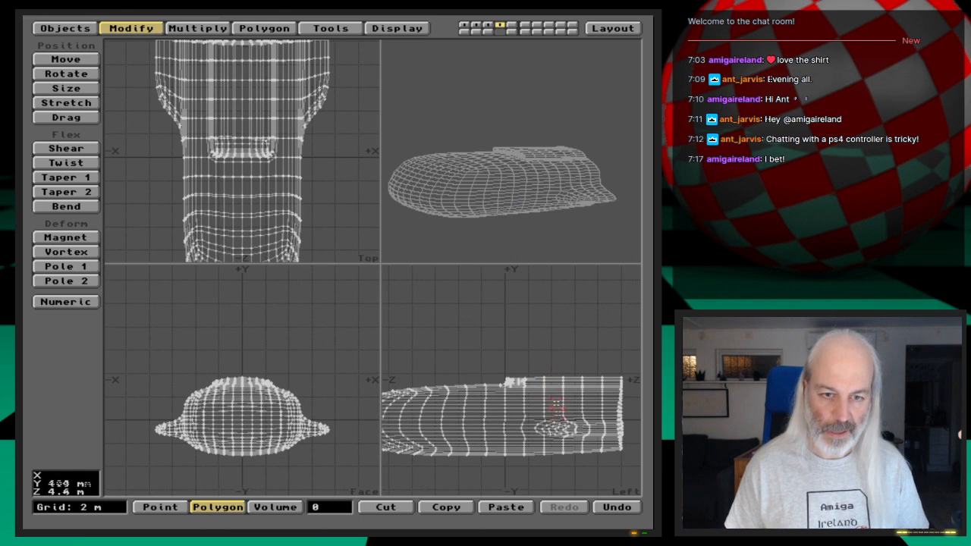
mouse_move(561, 181)
left_mouse_down()
mouse_move(568, 191)
mouse_move(551, 188)
mouse_move(559, 197)
left_mouse_up()
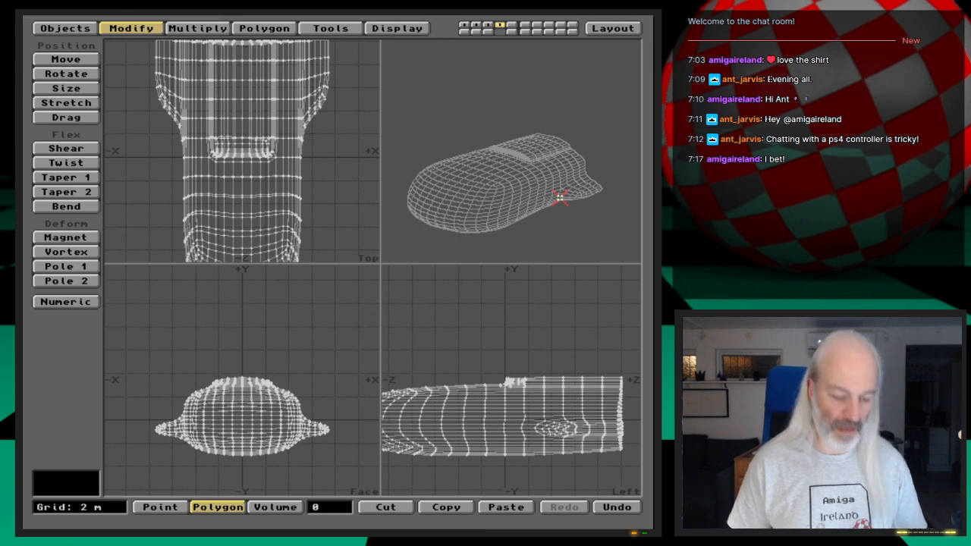
- Save the subdivided shuttle as ShuttleB_st3 in the 3D:Webcast/Ep.27/Objects drawer
key("s")
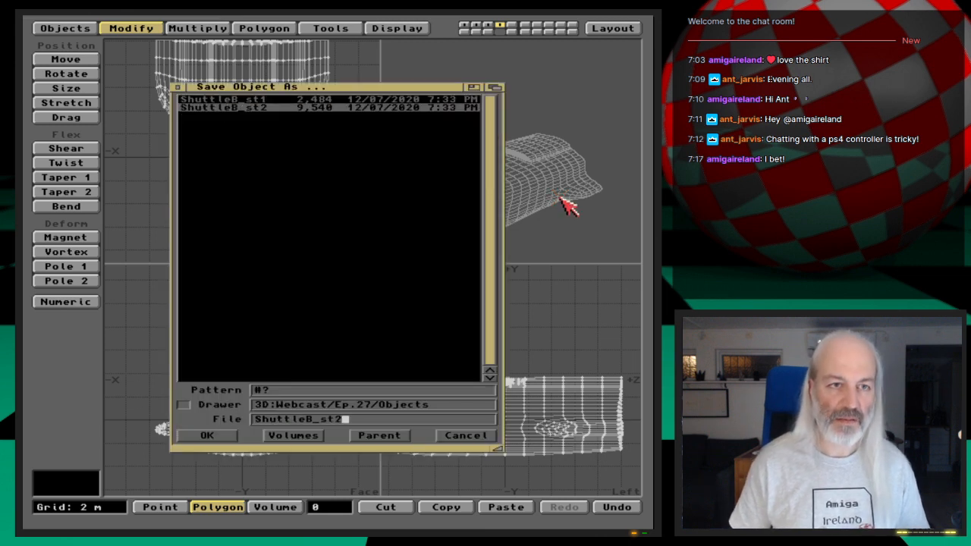
key("BackSpace")
type("3")
key("Return")
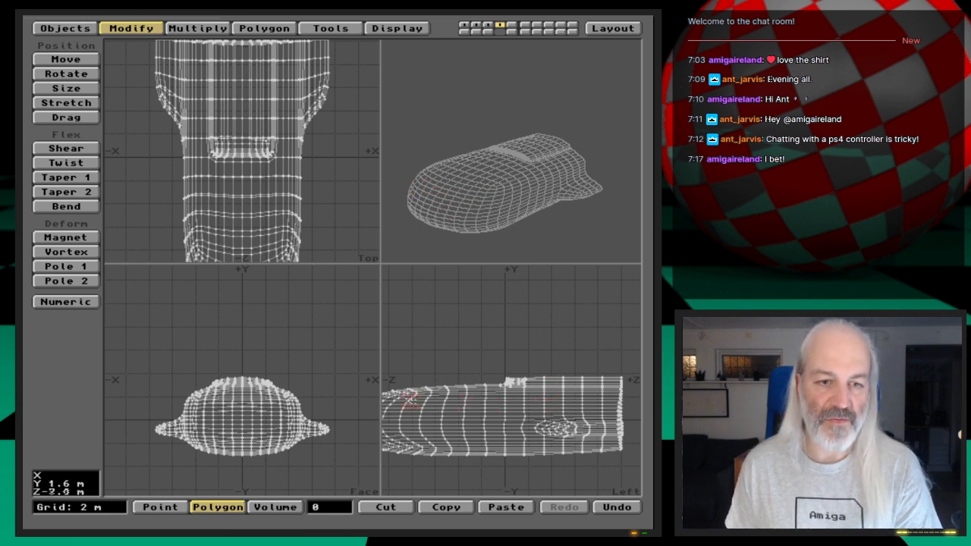
- Examine the subdivided nose up close and measure a vertical span on its upper slope in the side view
key("g")
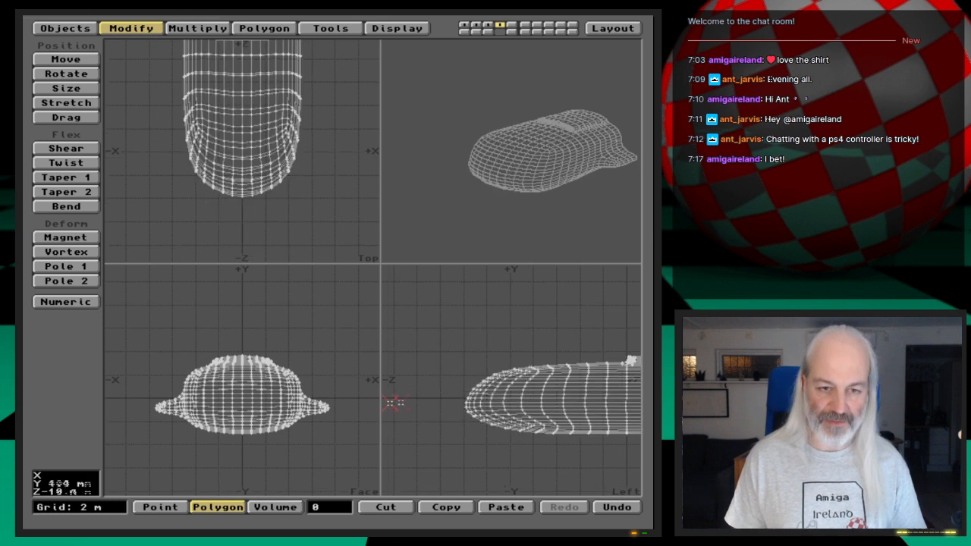
key("period")
key("period")
key("period")
key("period")
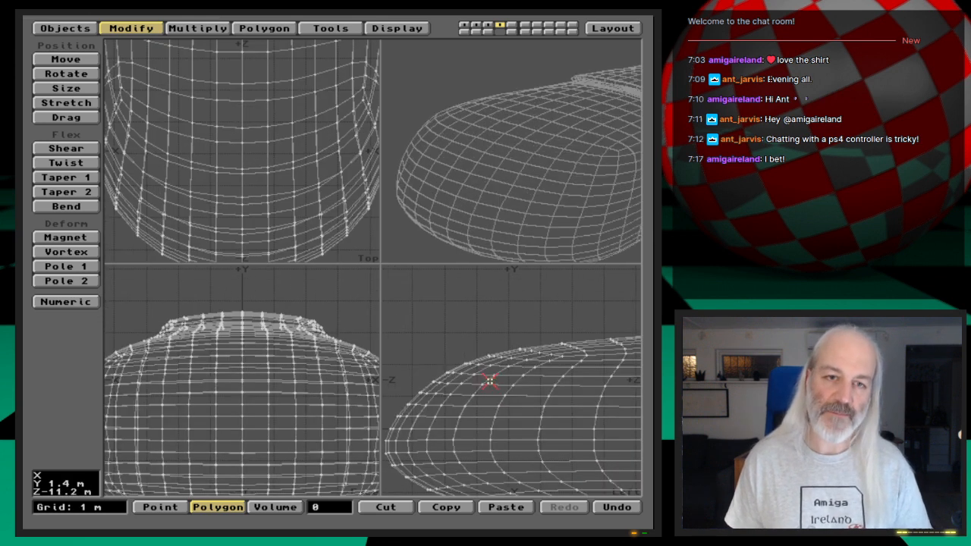
left_click_drag(585, 205, 553, 172)
left_click_drag(523, 216, 503, 177)
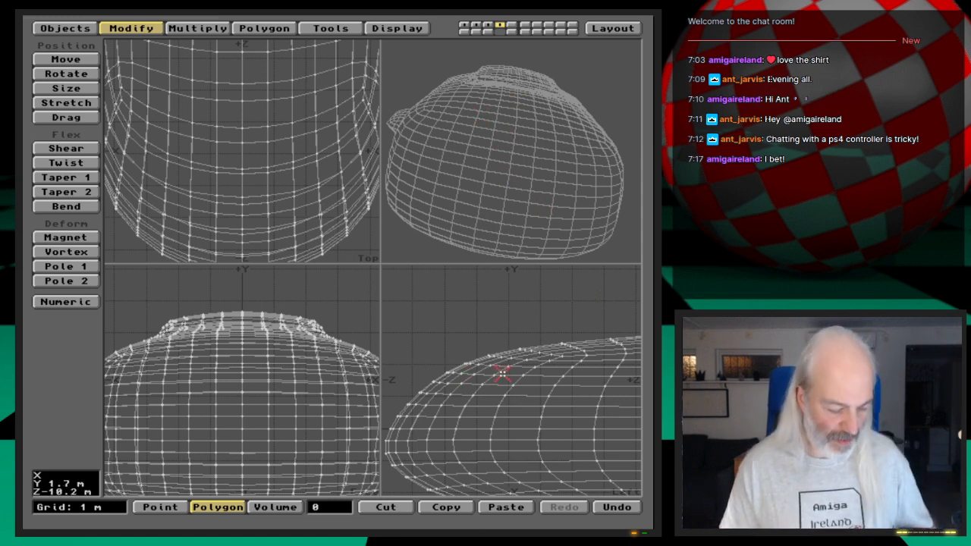
key("apostrophe")
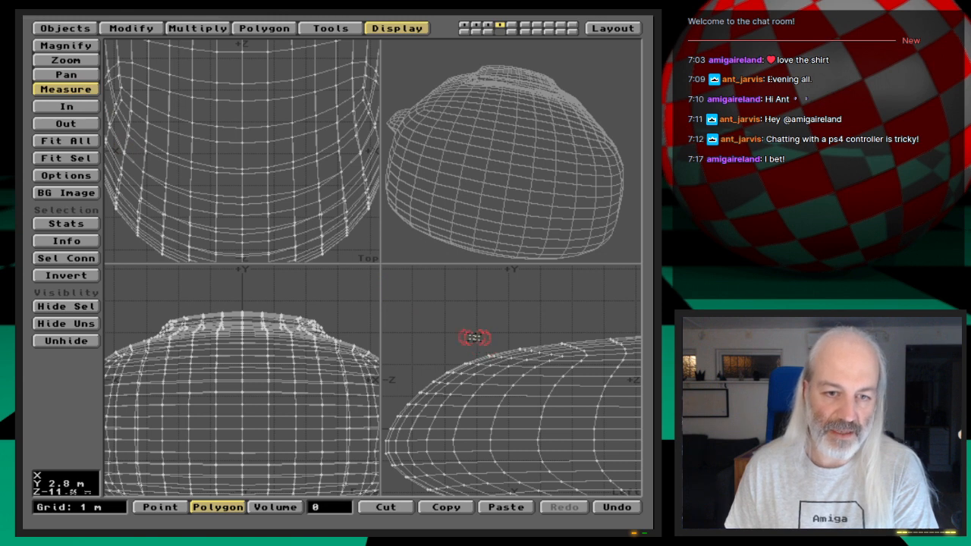
left_click_drag(445, 301, 486, 394)
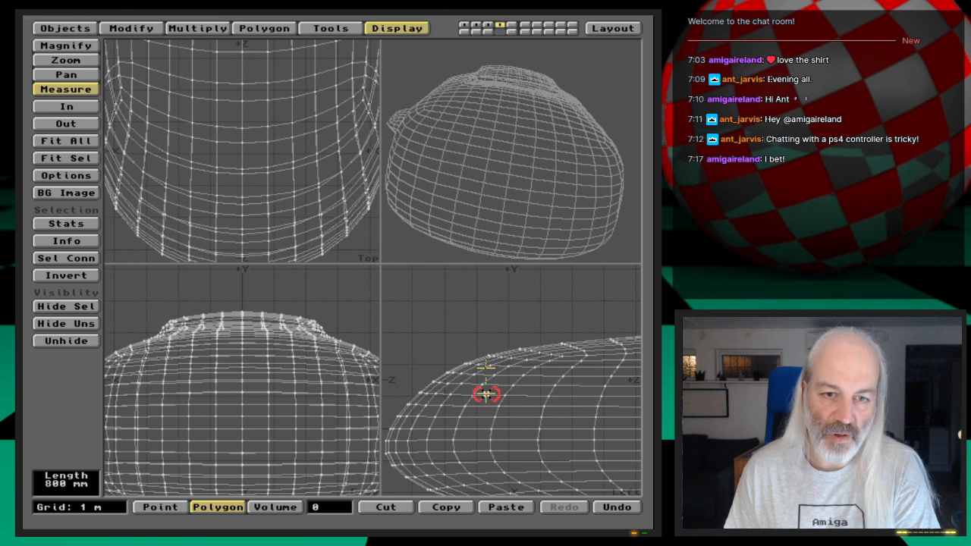
left_click_drag(486, 393, 486, 394)
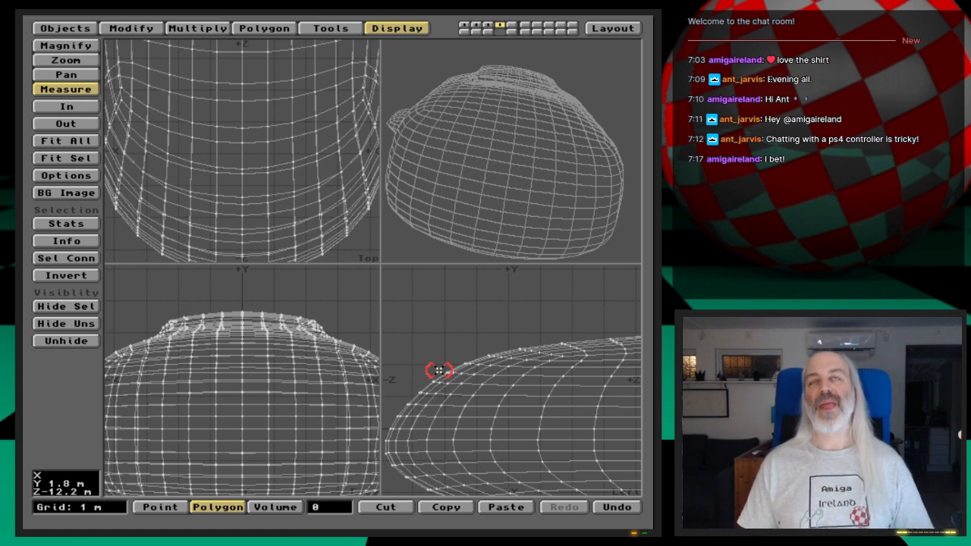
left_click(434, 366)
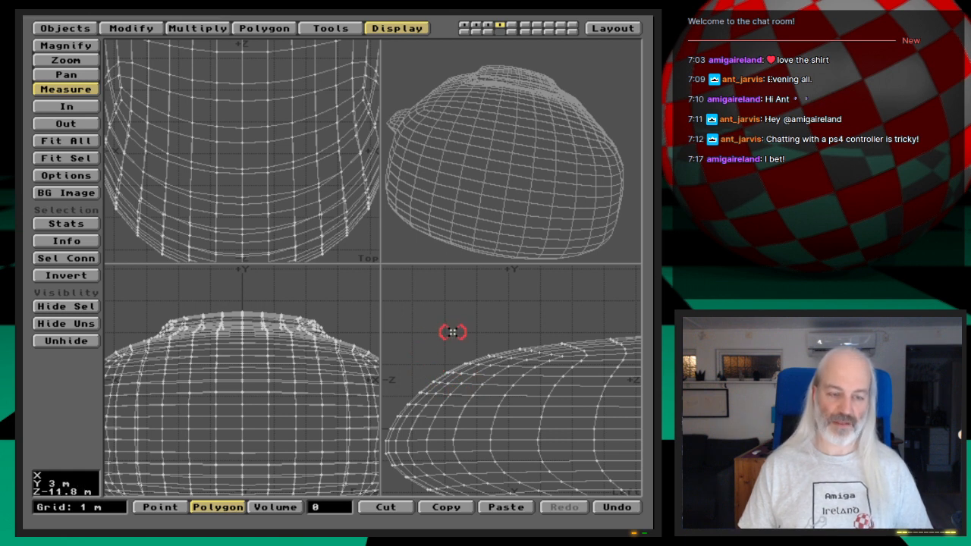
- Replace the older short-nosed shuttle in layer 3 with the subdivided long-nosed shuttle from layer 4
key("2")
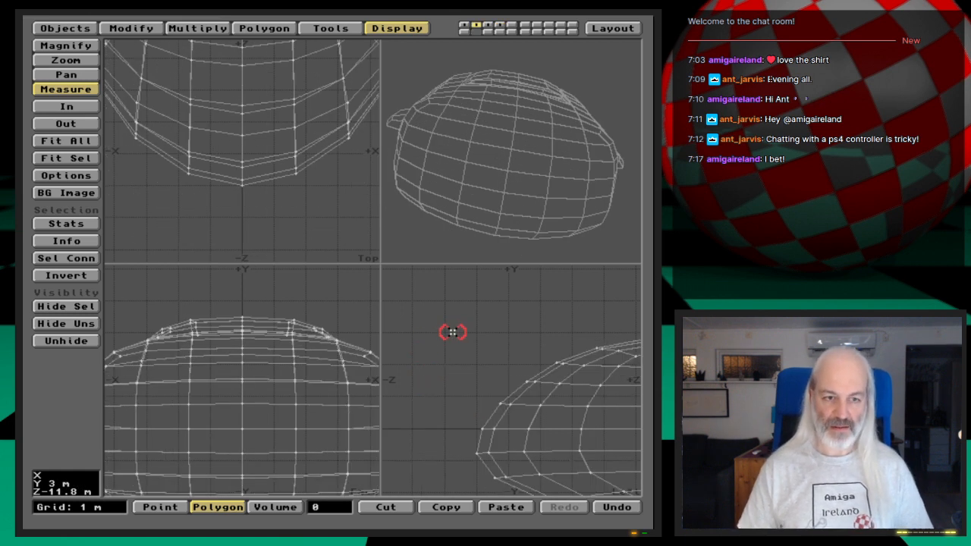
key("3")
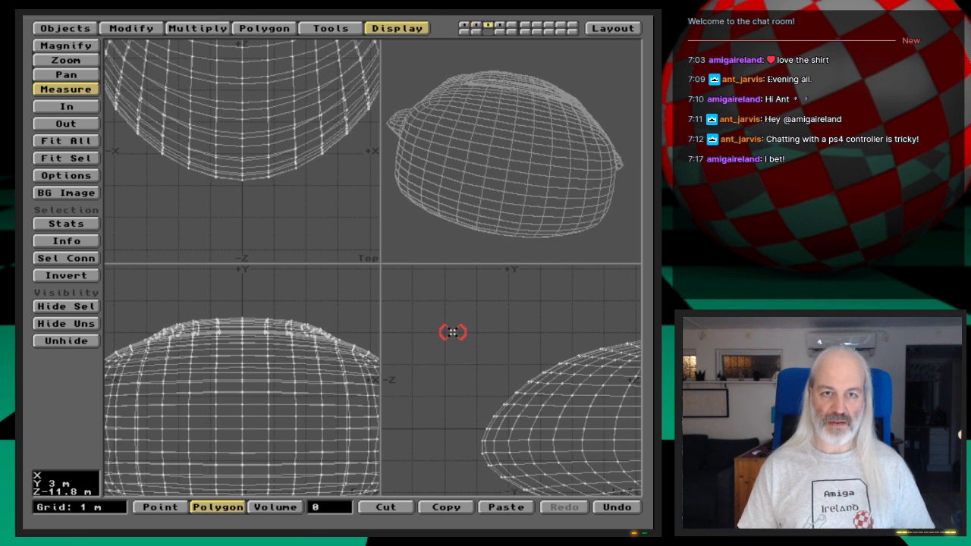
key("1")
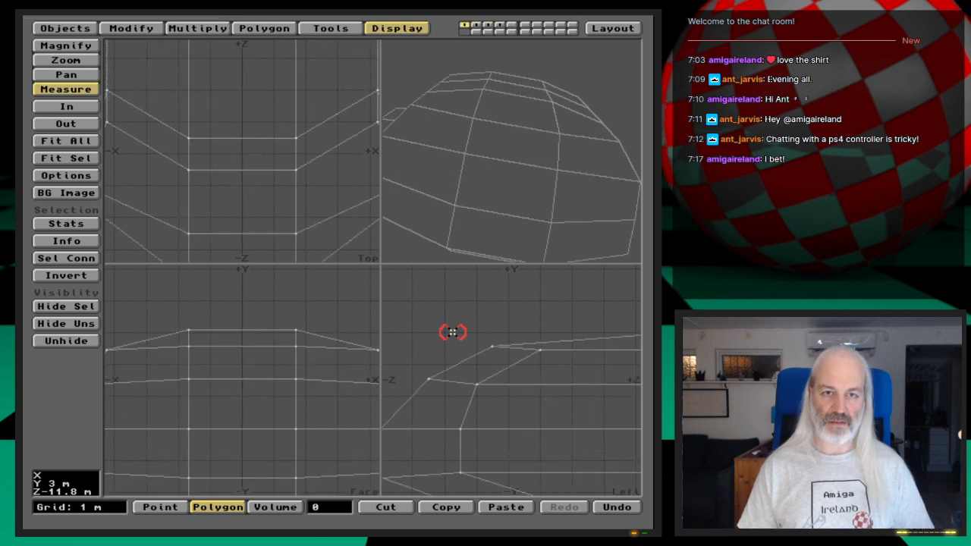
key("a")
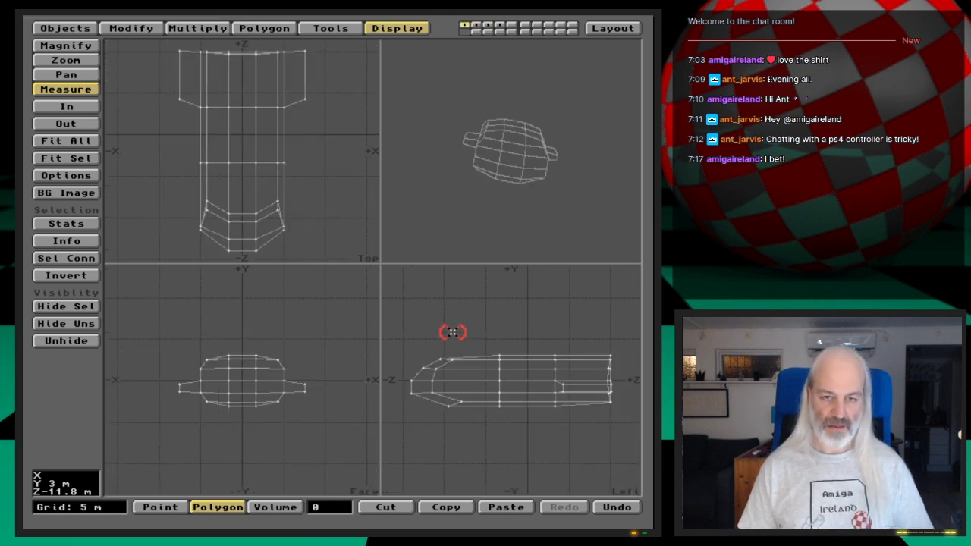
key("2")
key("3")
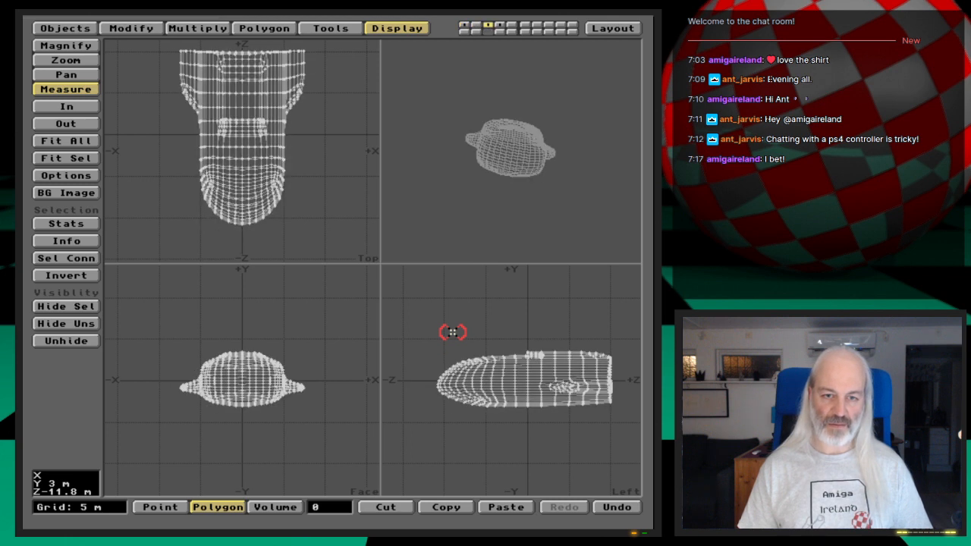
key("4")
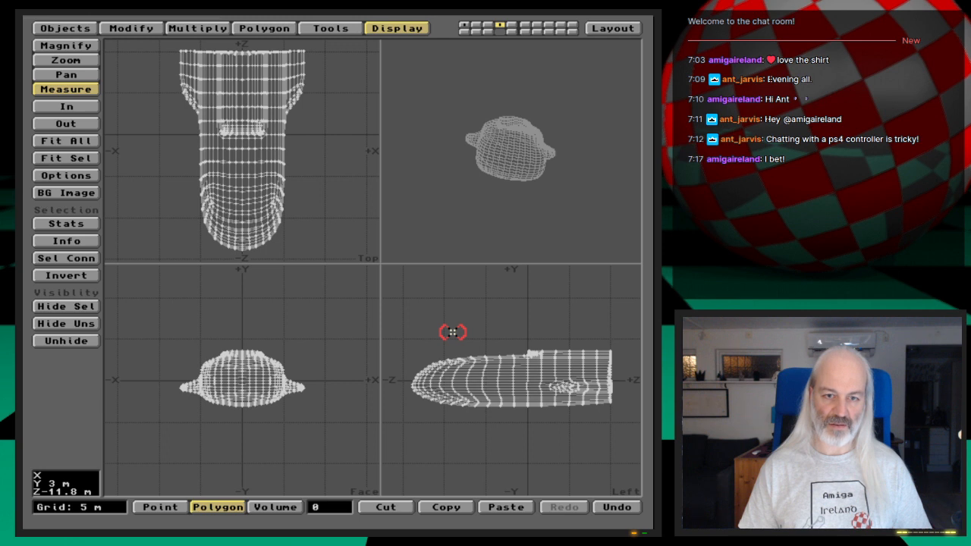
key("3")
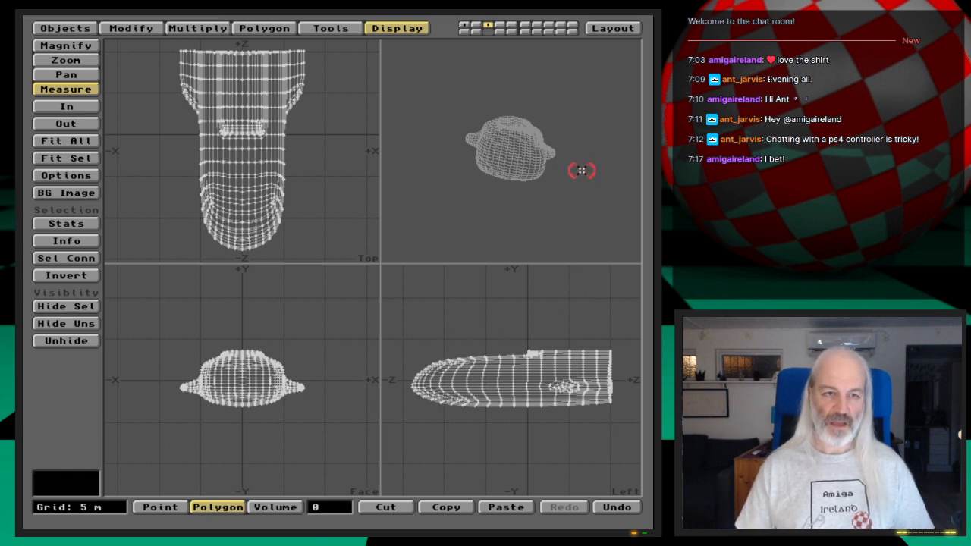
- Isolate the nose by selecting the front hull polygons in layer 3, hiding all unselected geometry and clearing the selection
key("space")
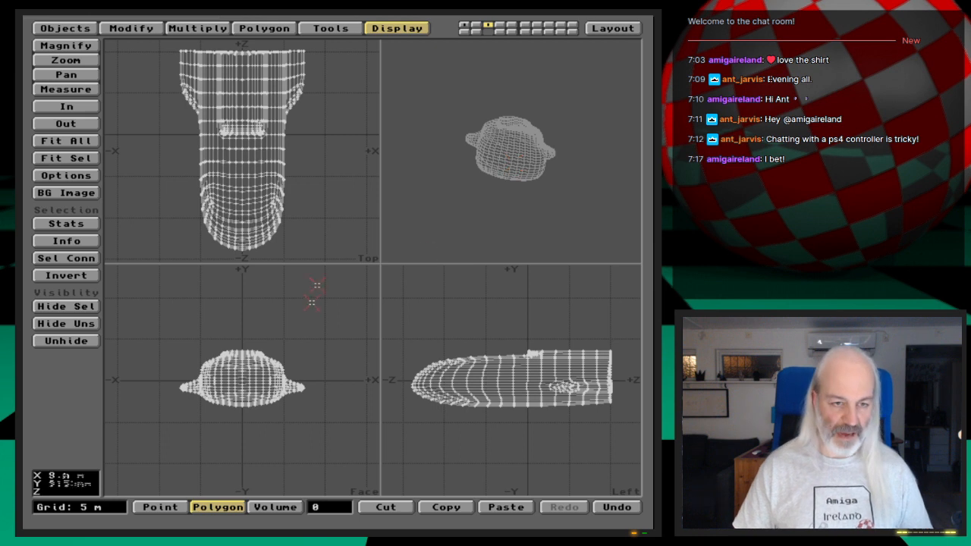
key("period")
key("period")
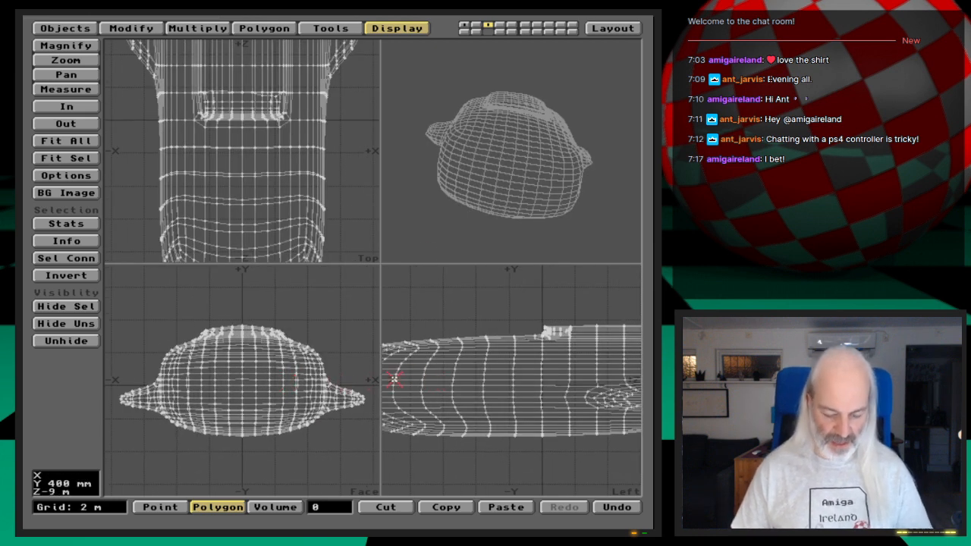
key("g")
key("period")
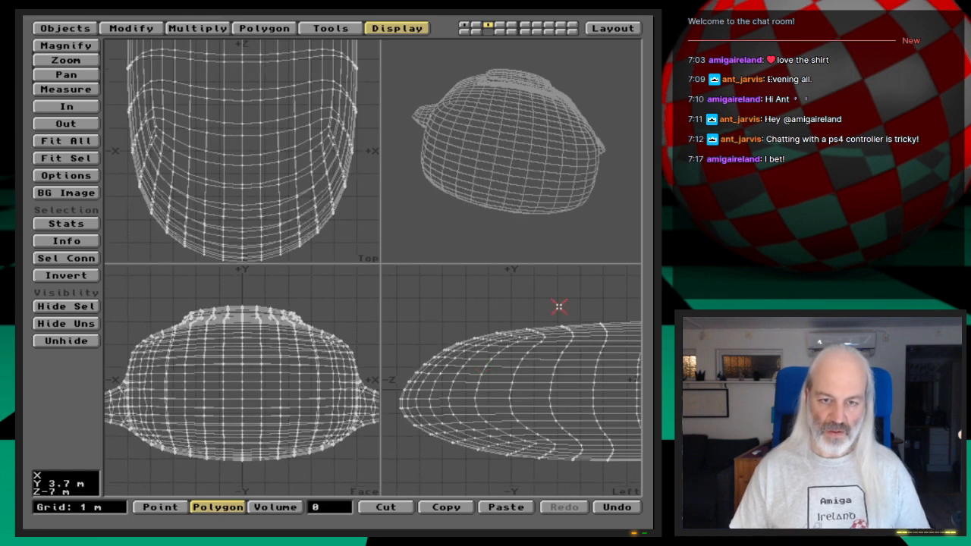
mouse_move(578, 290)
right_mouse_down()
mouse_move(589, 456)
mouse_move(459, 489)
mouse_move(341, 433)
mouse_move(551, 311)
mouse_move(607, 302)
right_mouse_up()
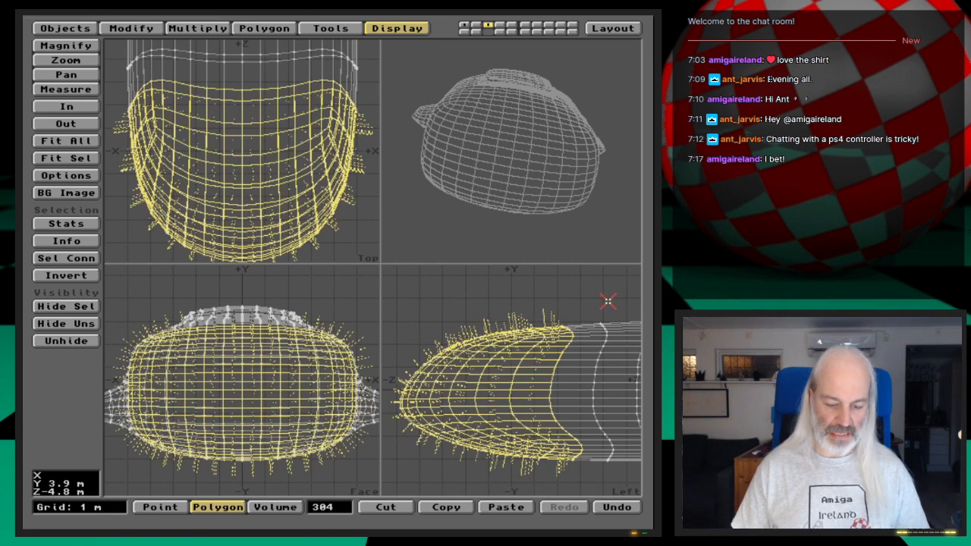
key("equal")
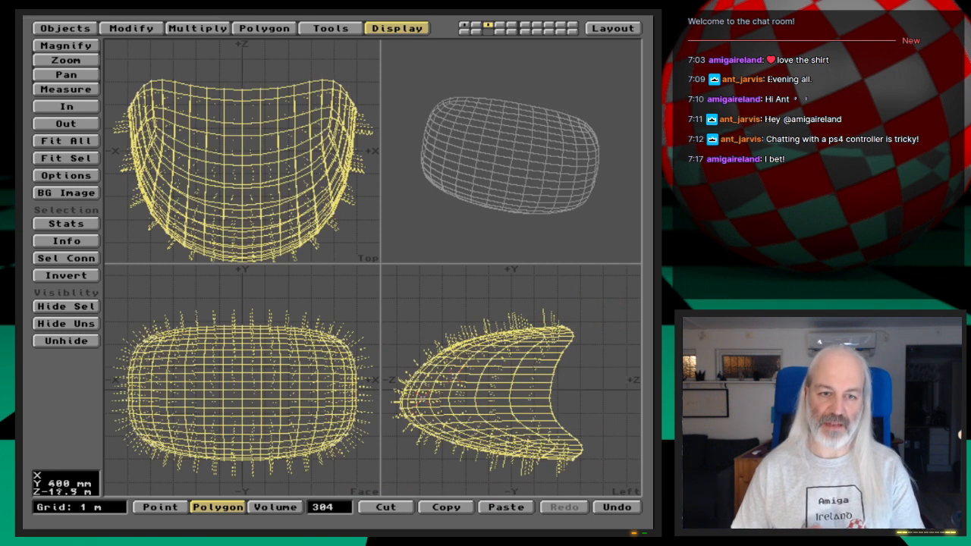
left_click(327, 510)
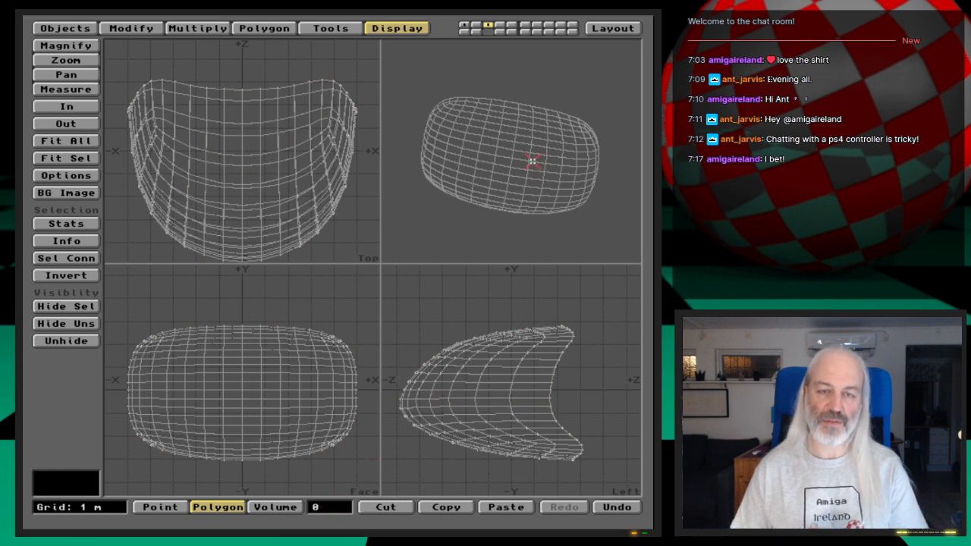
left_click_drag(569, 151, 560, 144)
left_click_drag(481, 156, 493, 154)
left_click_drag(564, 101, 568, 157)
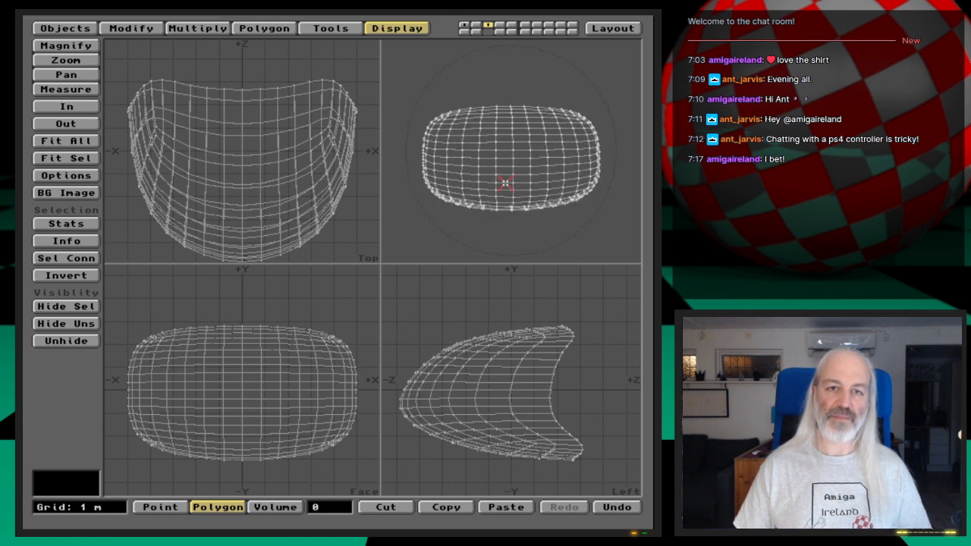
- Make the empty layer 4 active with the nose in layer 3 as its background
key("2")
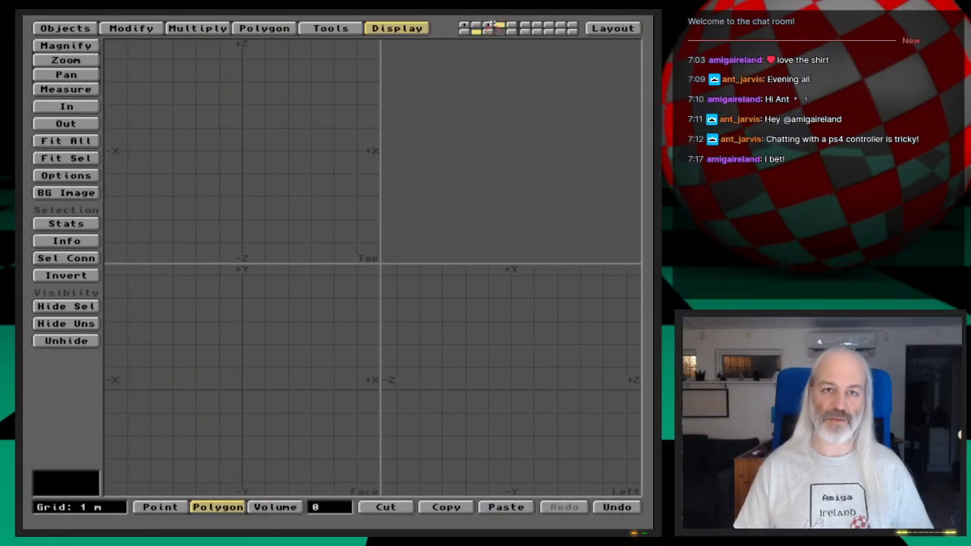
left_click(489, 25)
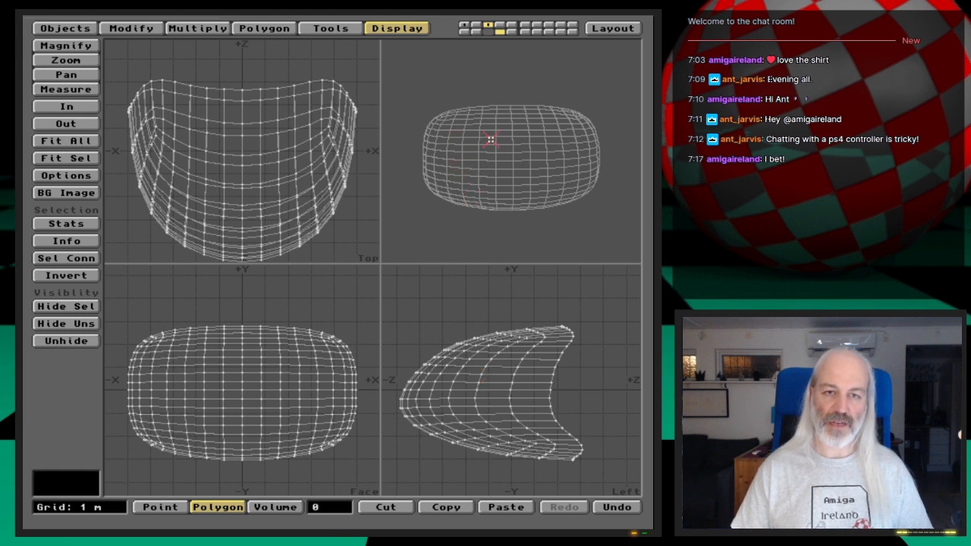
left_click(500, 25)
left_click(488, 31)
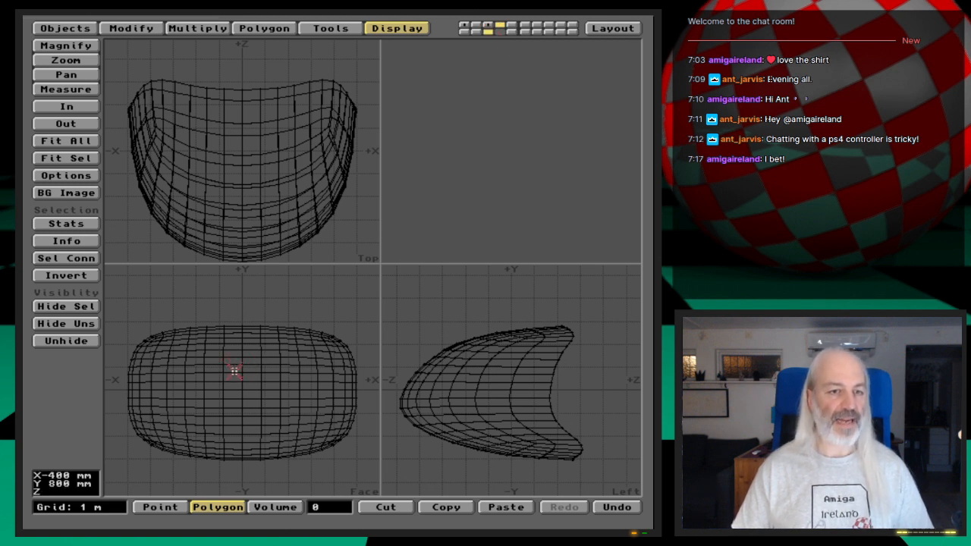
- Place four points in the face view outlining the +X half of a narrow window on the upper nose, from the centre line to about X 3.6 m
left_click(264, 28)
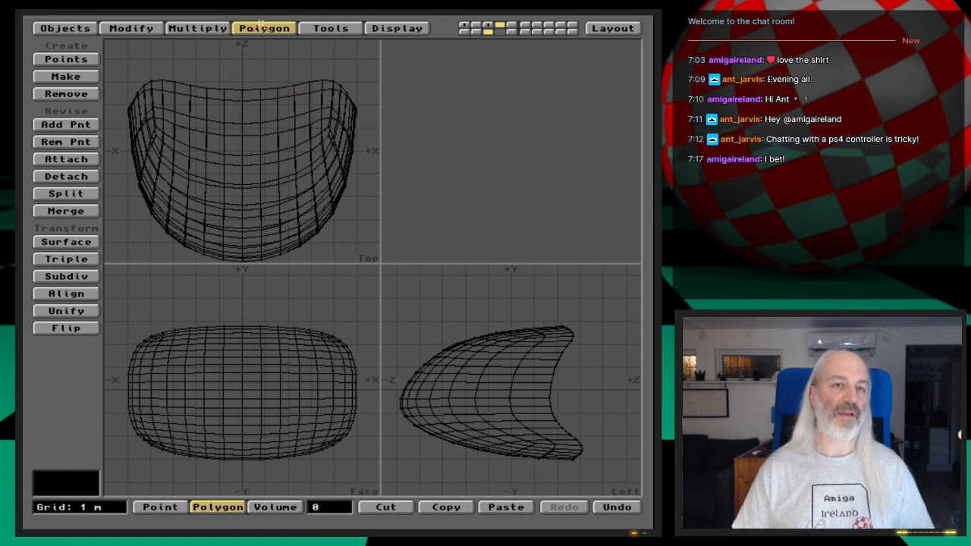
left_click(85, 59)
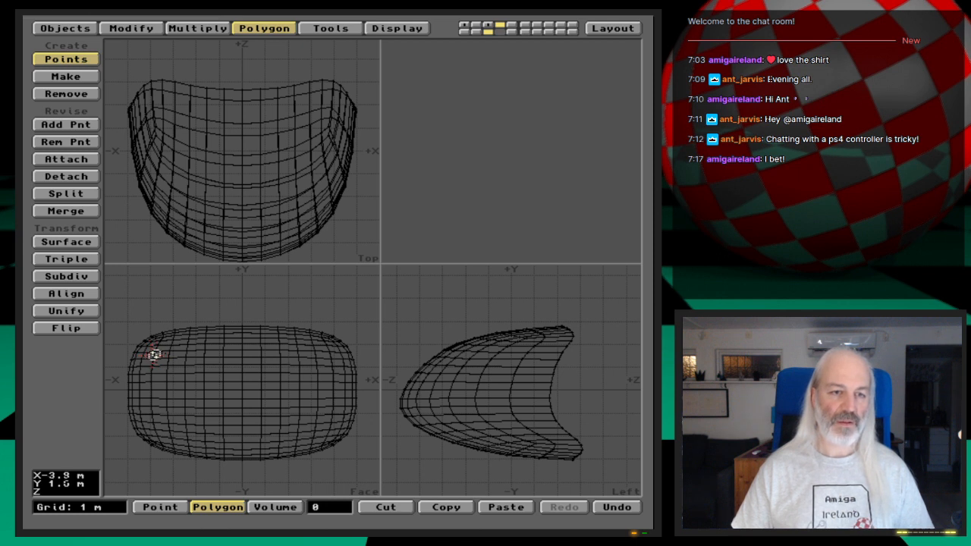
left_click(241, 352)
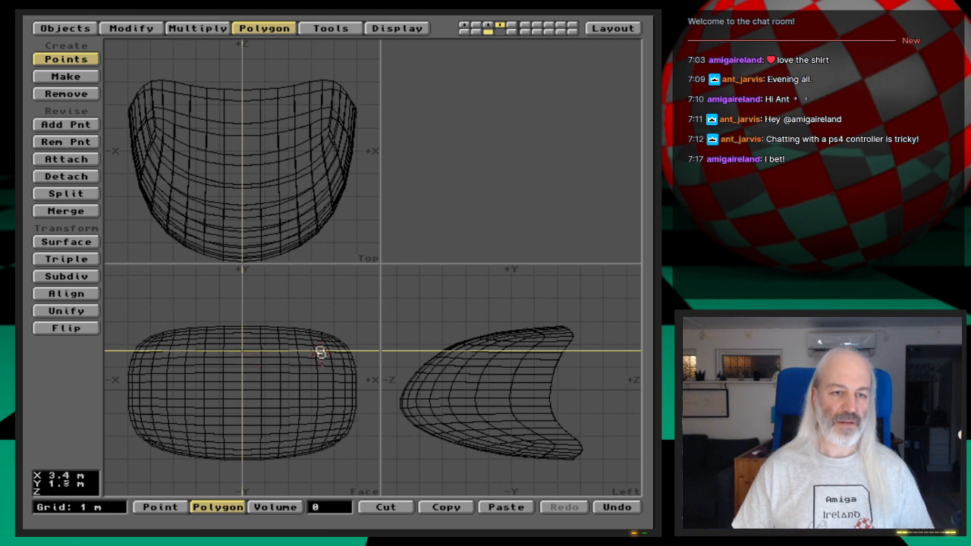
left_click(325, 352)
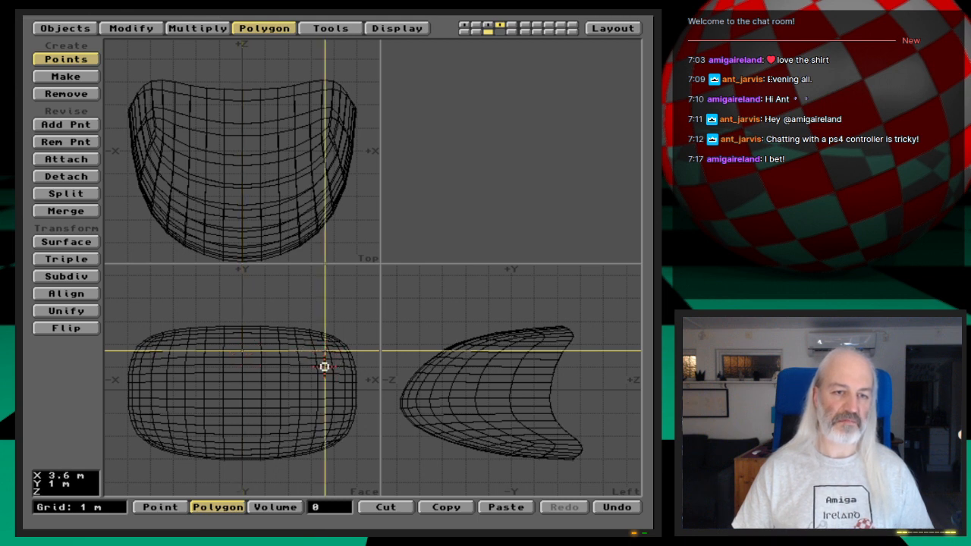
left_click(328, 370)
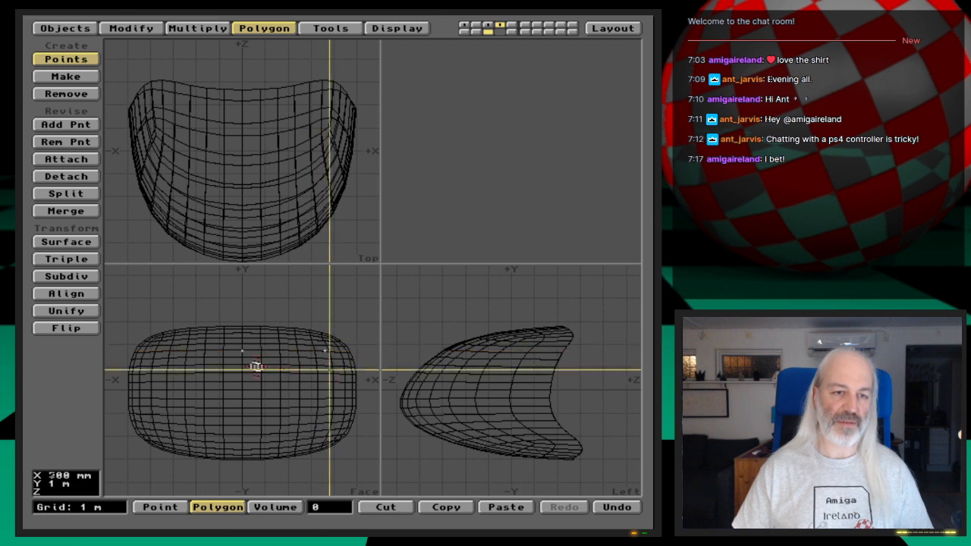
left_click(243, 370)
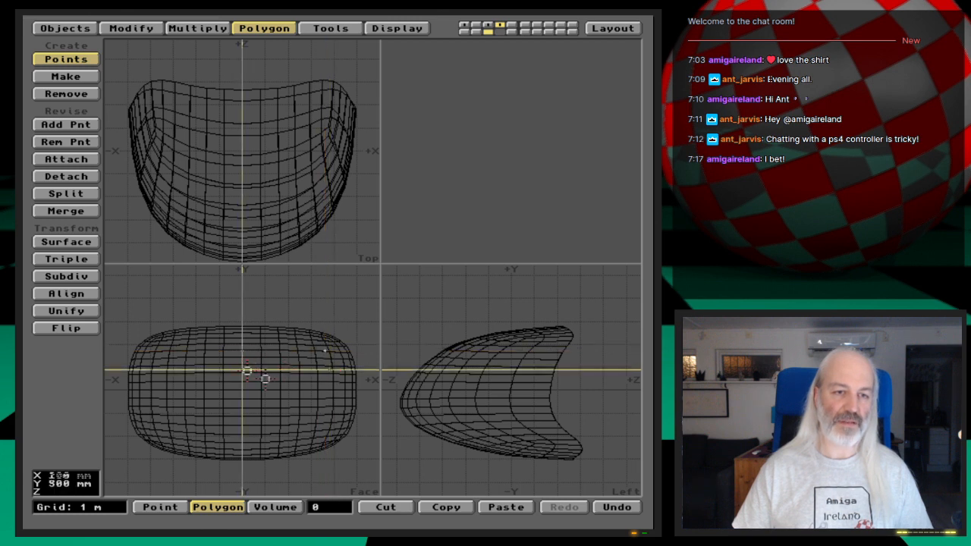
key("space")
key("space")
key("space")
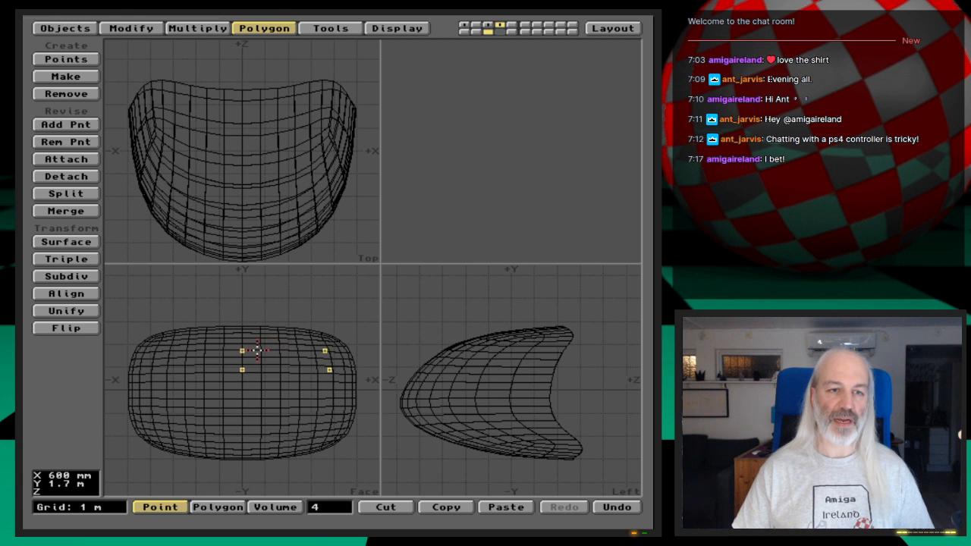
left_click(66, 58)
left_click_drag(194, 306, 313, 302)
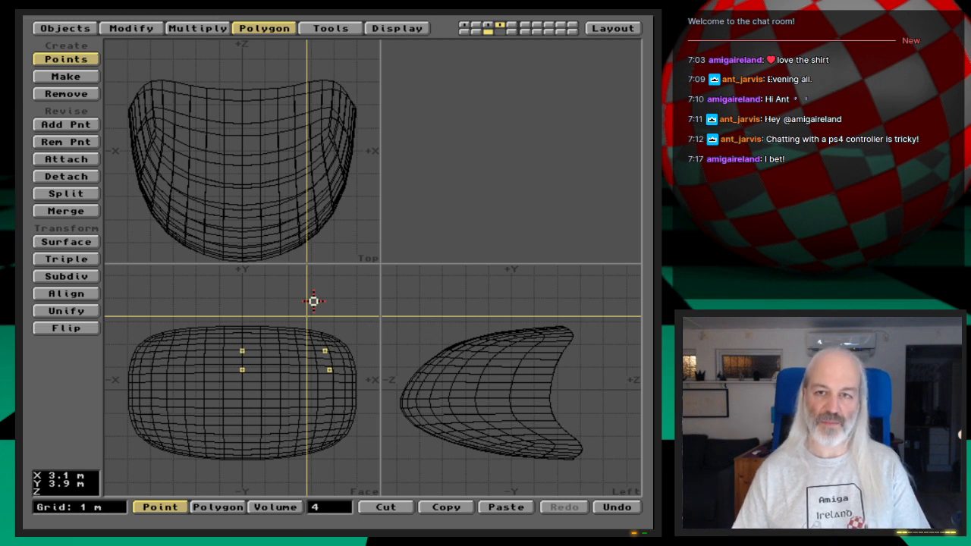
key("space")
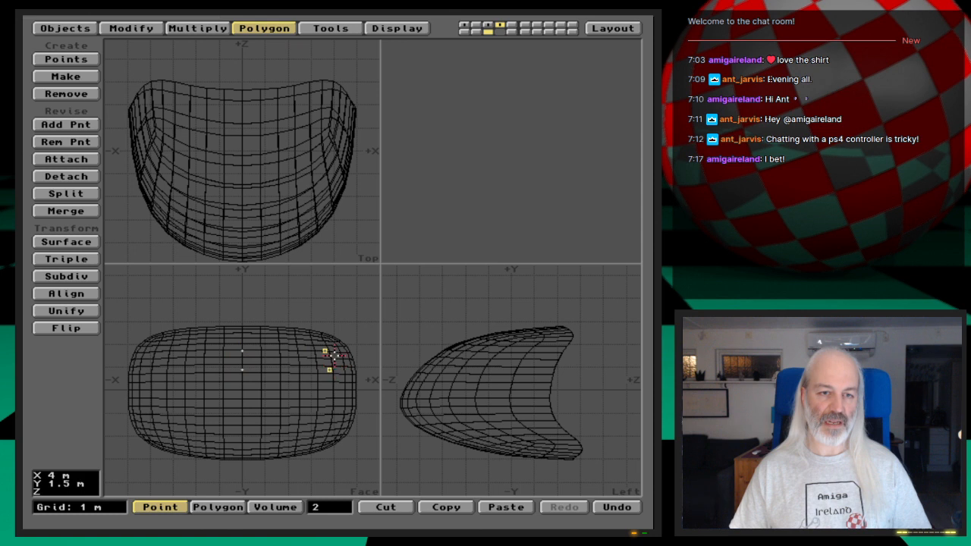
- Mirror the two outer points across the X=0 centre line and delete the two points lying on it
left_click(204, 29)
left_click(86, 74)
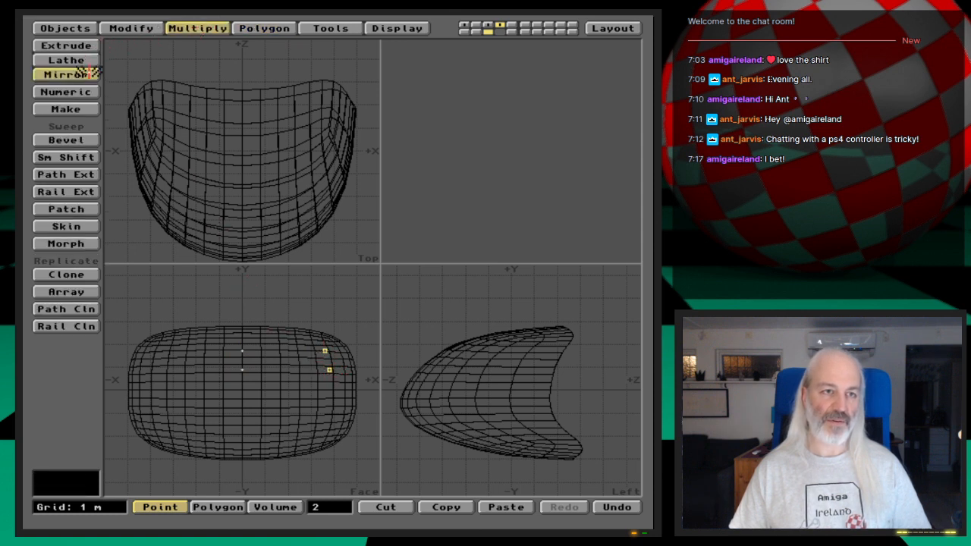
left_click_drag(260, 303, 243, 302)
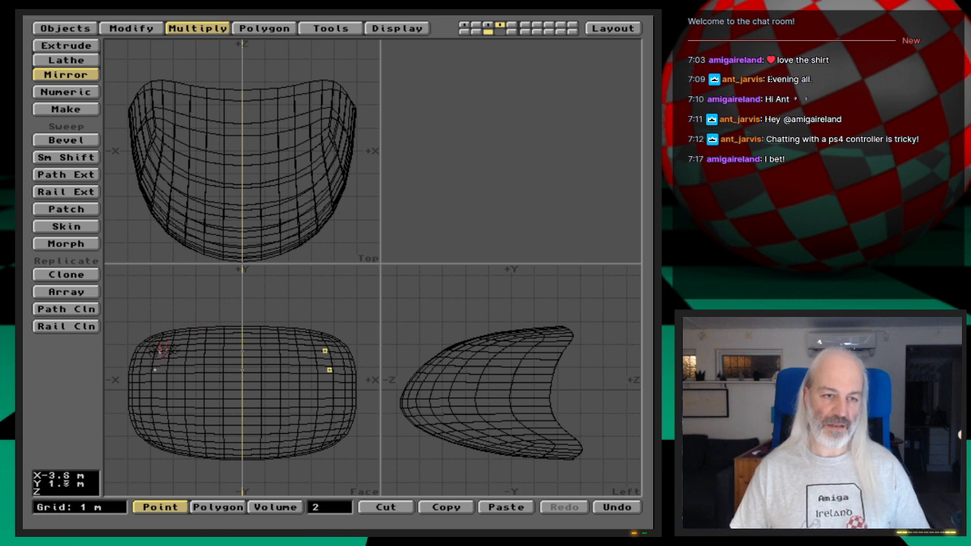
key("Return")
key("slash")
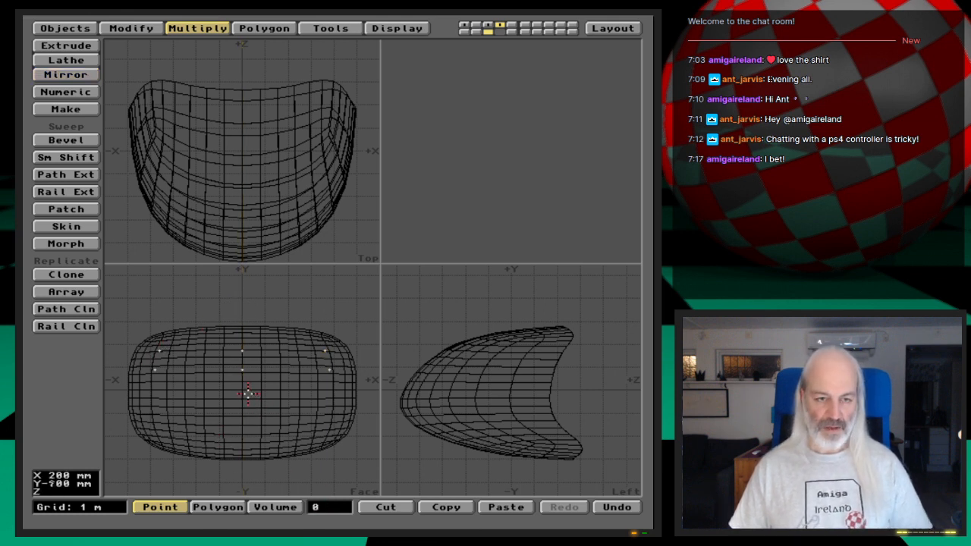
left_click(242, 368)
left_click(243, 369)
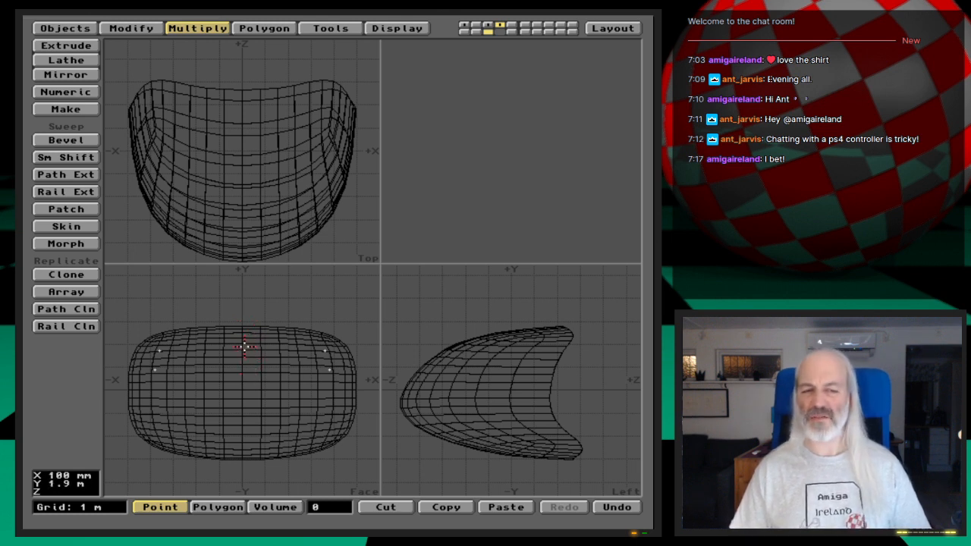
- Try making a polygon from the four remaining points, then undo it and clear the point selection
left_click(159, 350)
left_click(326, 350)
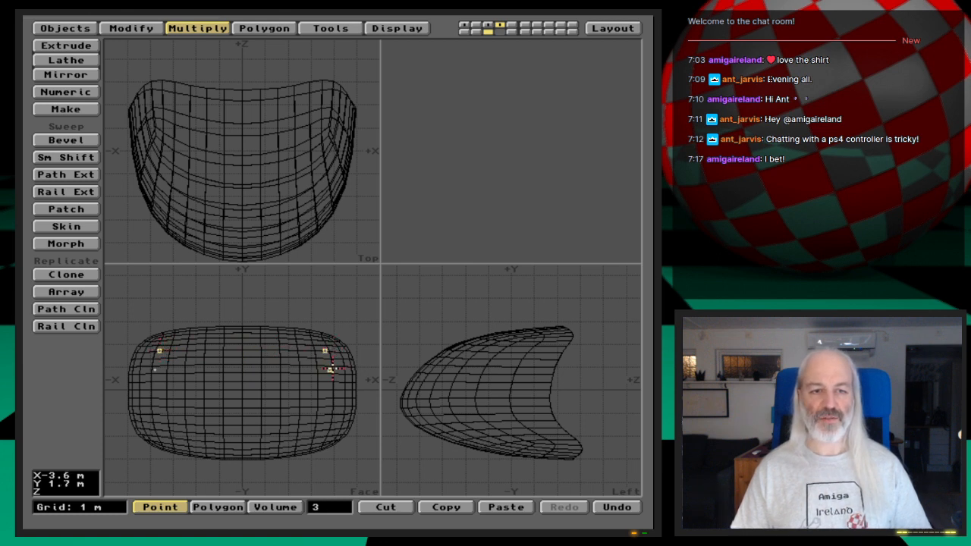
left_click(156, 369)
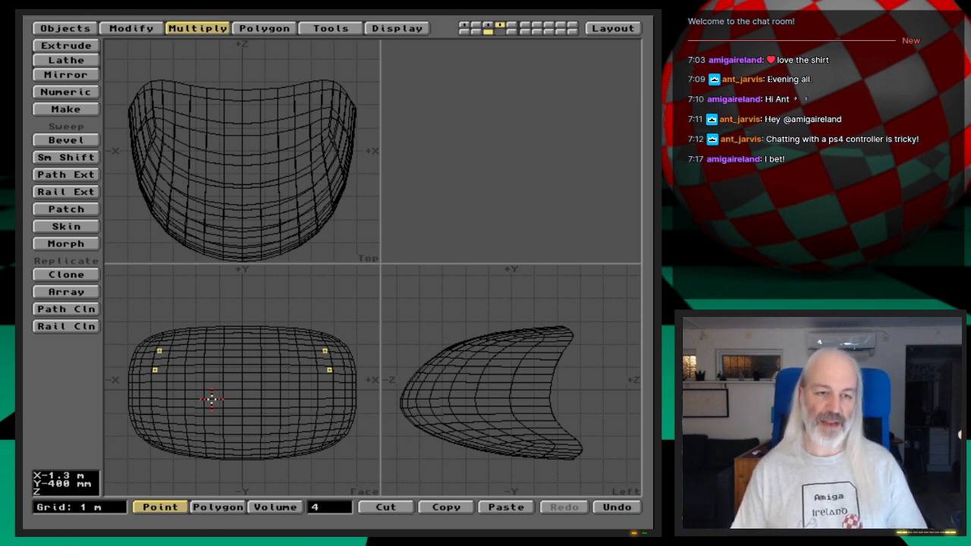
key("p")
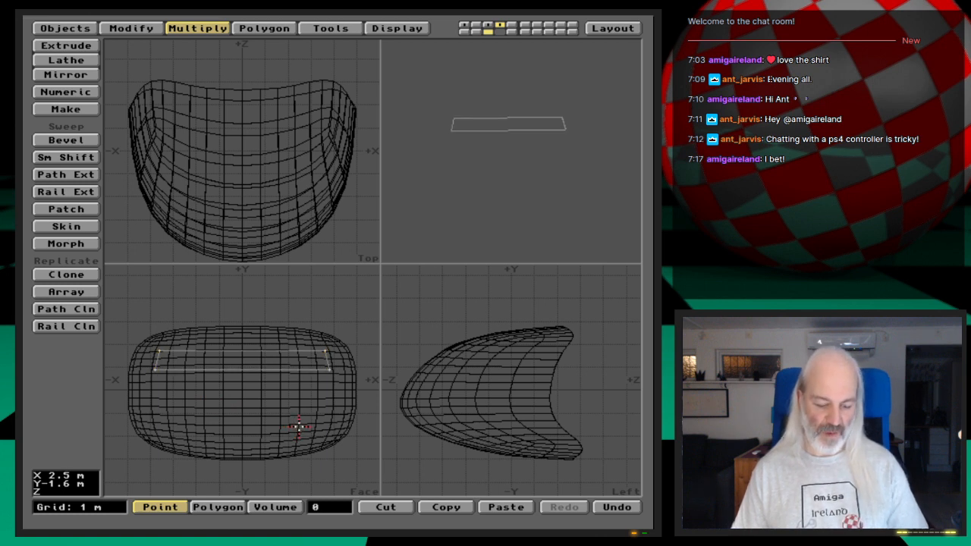
key("u")
left_click(342, 509)
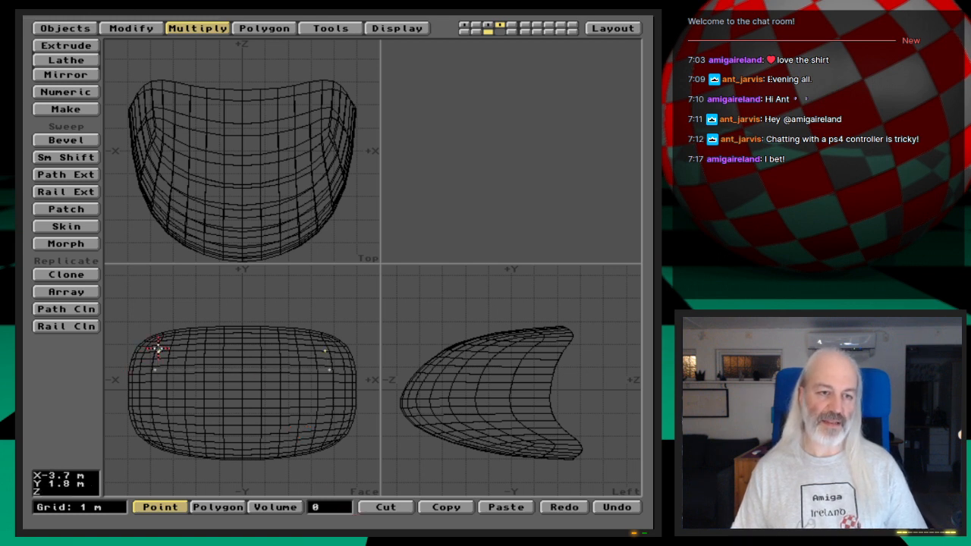
- Try making the polygon with the four points selected in a crossing order, then undo it and clear the selection
left_click(333, 368)
left_click(325, 350)
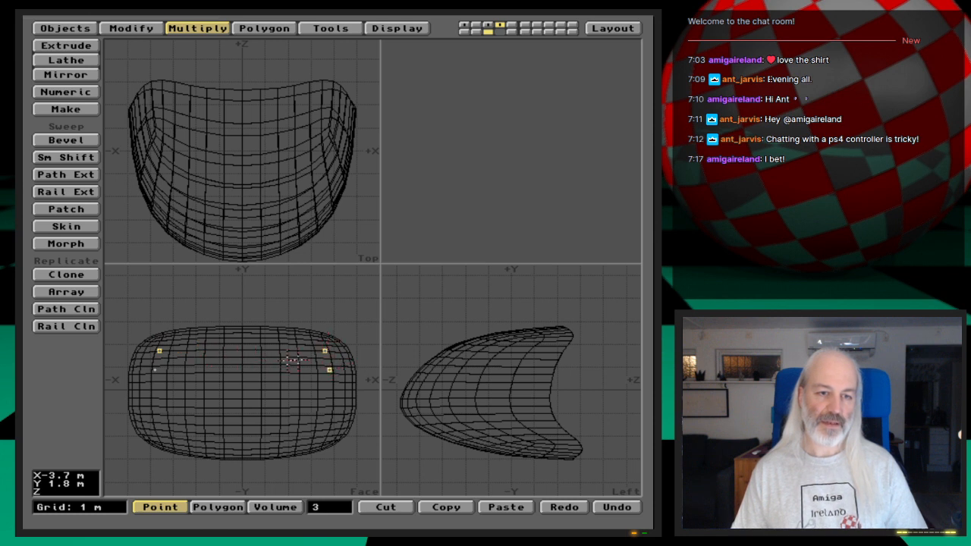
left_click(155, 369)
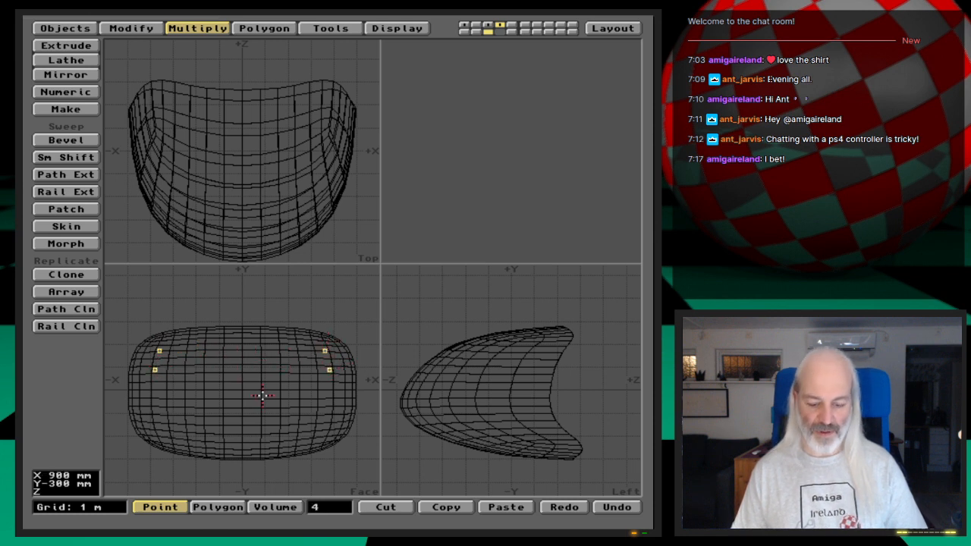
key("p")
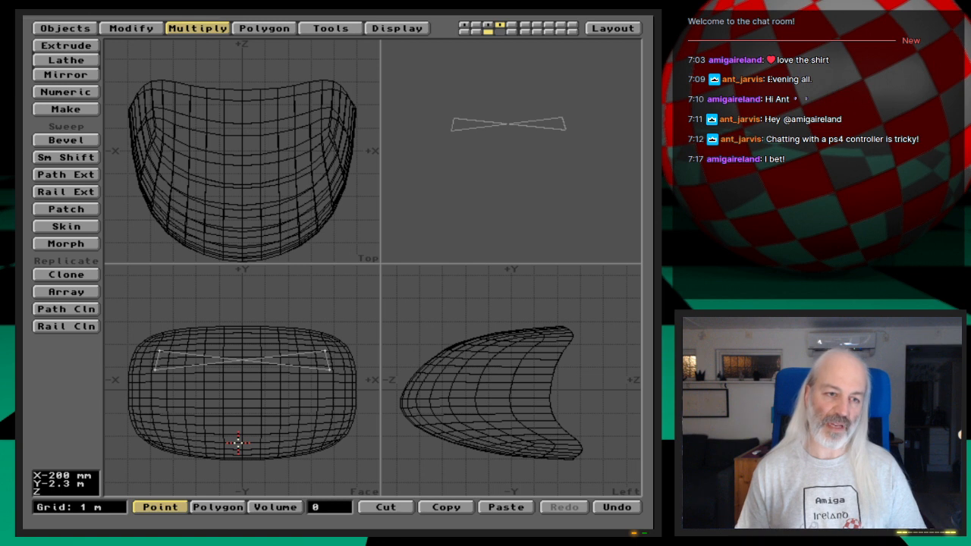
key("u")
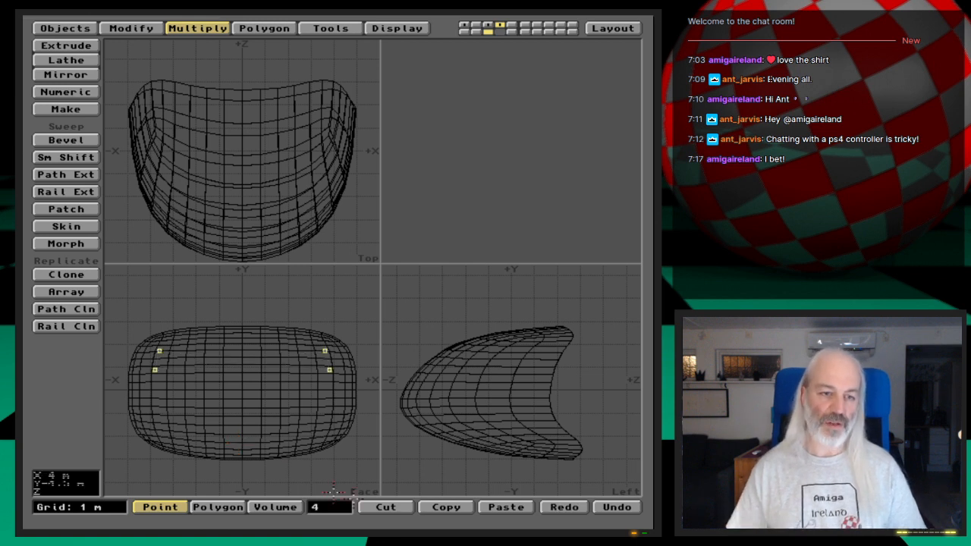
left_click(344, 508)
- Select the four corner points in order around the outline and make them into one window polygon
left_click(154, 370)
left_click(160, 351)
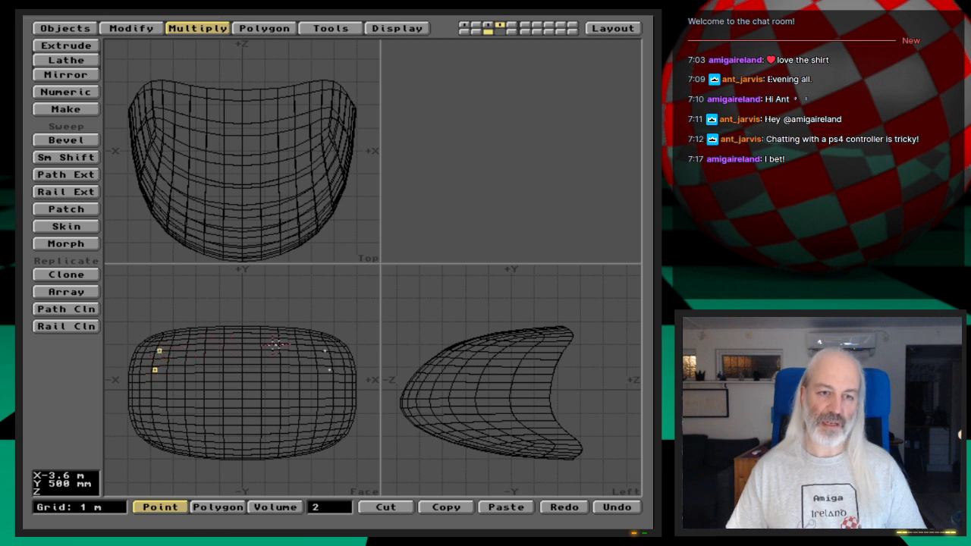
left_click(324, 350)
left_click(330, 369)
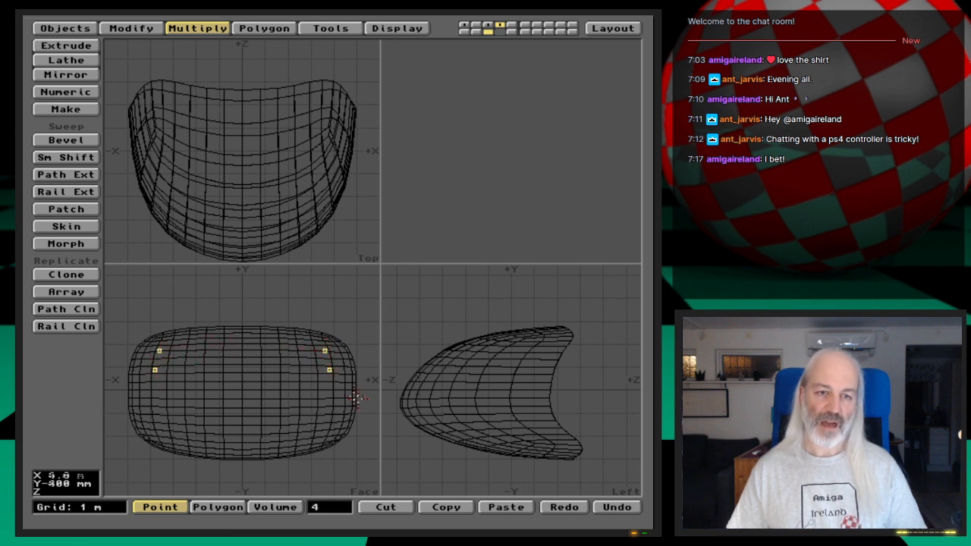
key("p")
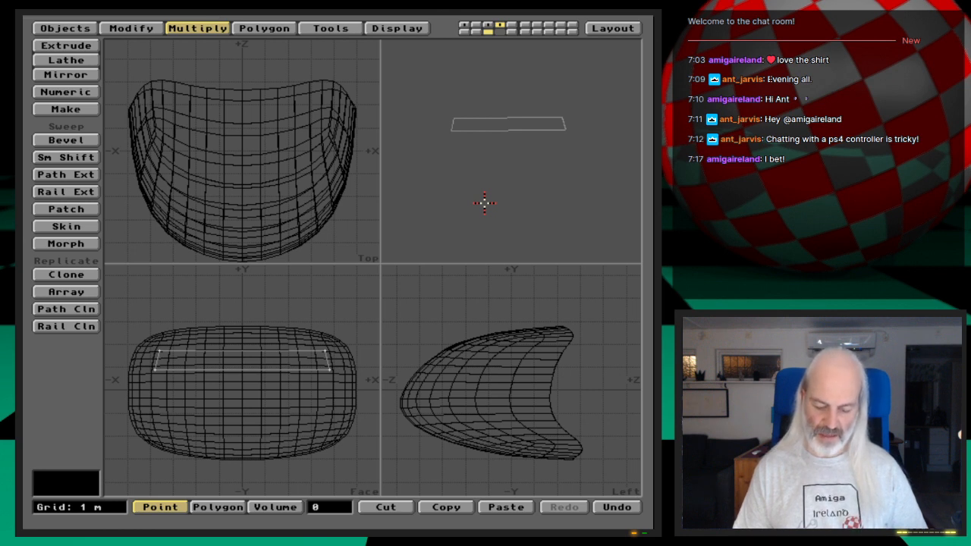
- Swap the foreground and background layers so the nose is active and the window polygon is its background template
key("apostrophe")
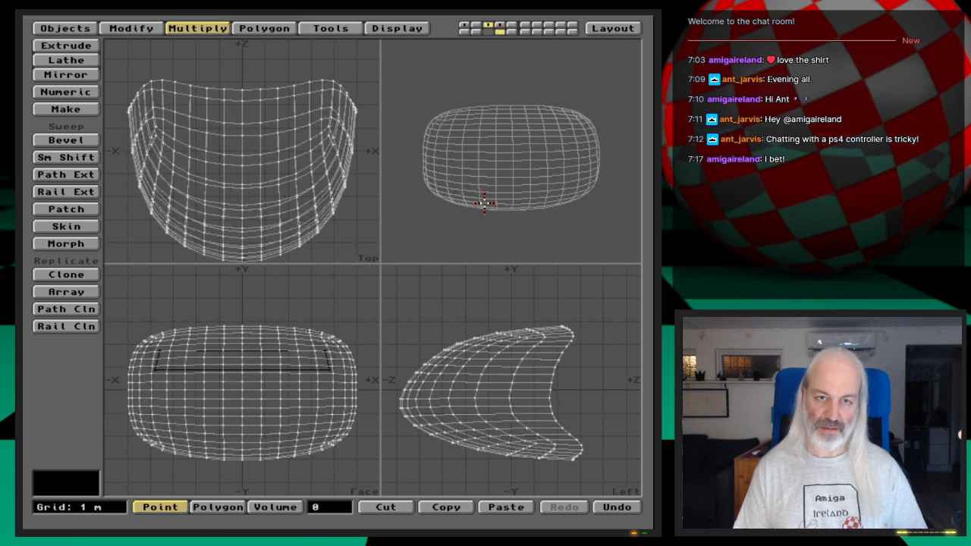
key("apostrophe")
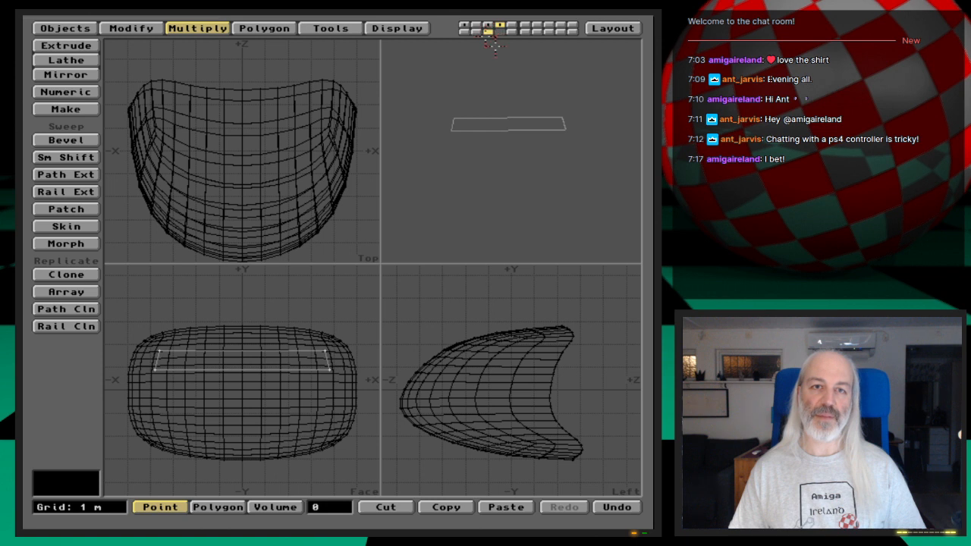
key("apostrophe")
key("apostrophe")
key("apostrophe")
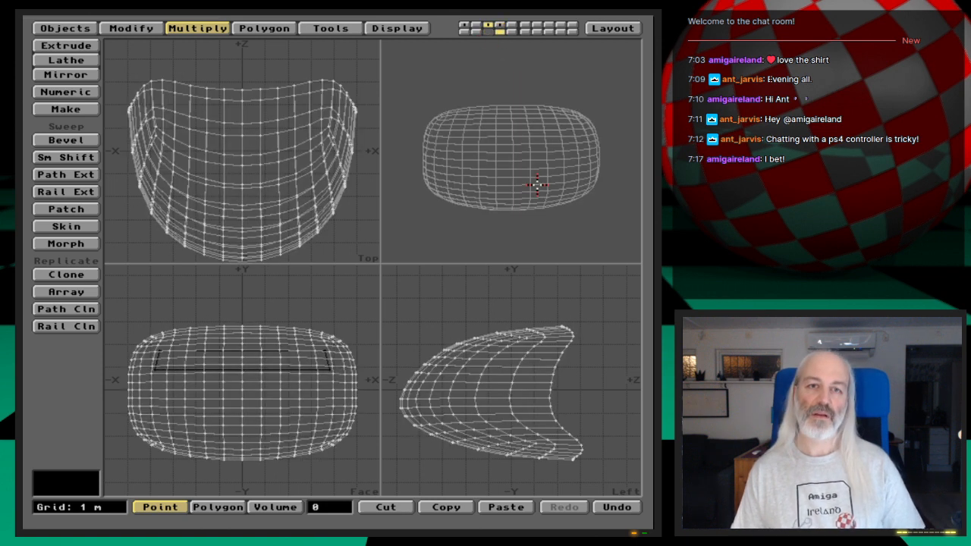
key("apostrophe")
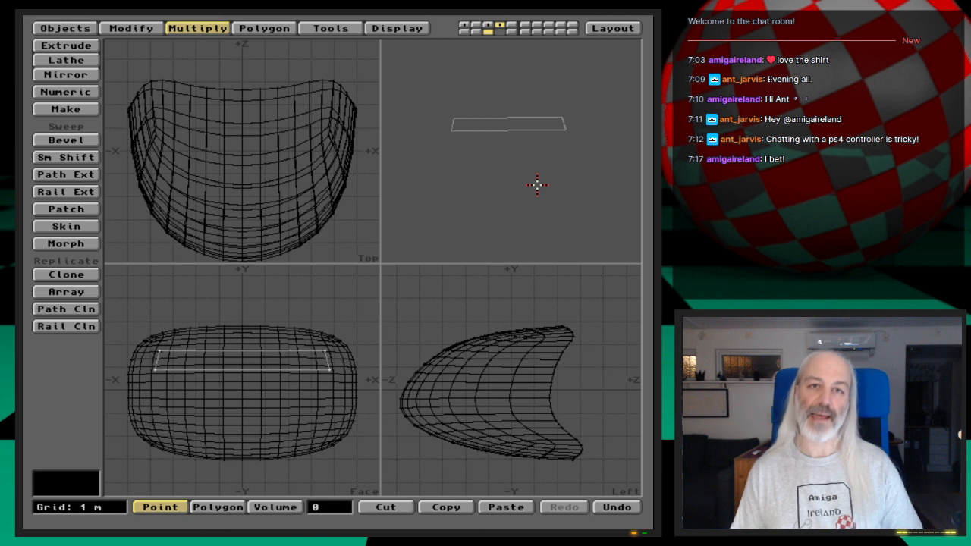
key("apostrophe")
key("apostrophe")
key("apostrophe")
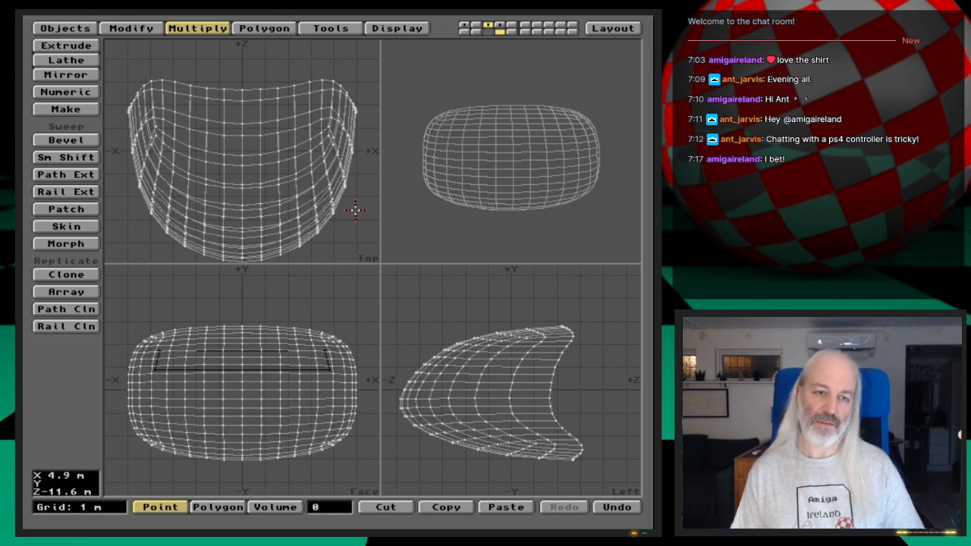
- Try a Template Drill on the nose along the Z axis with the Slice operation, then undo it
left_click(336, 29)
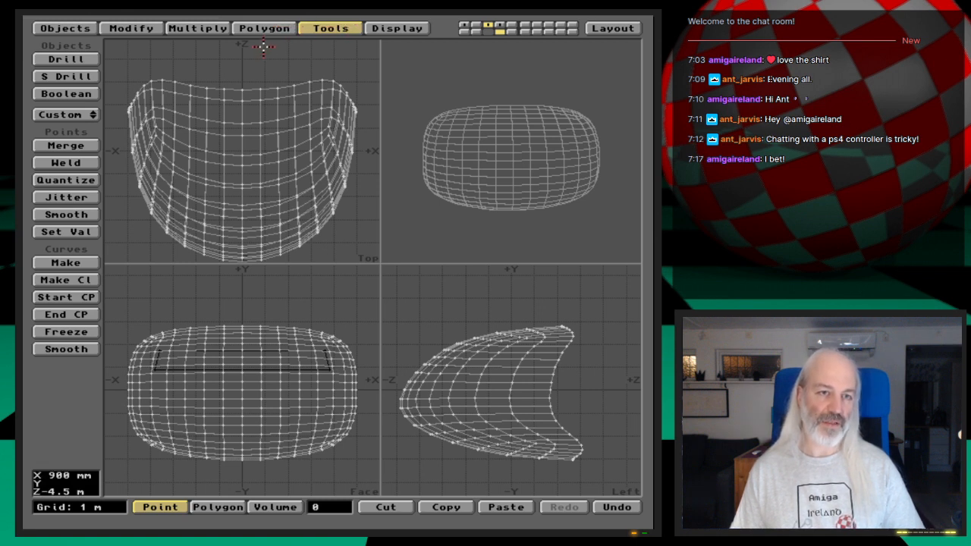
left_click(66, 60)
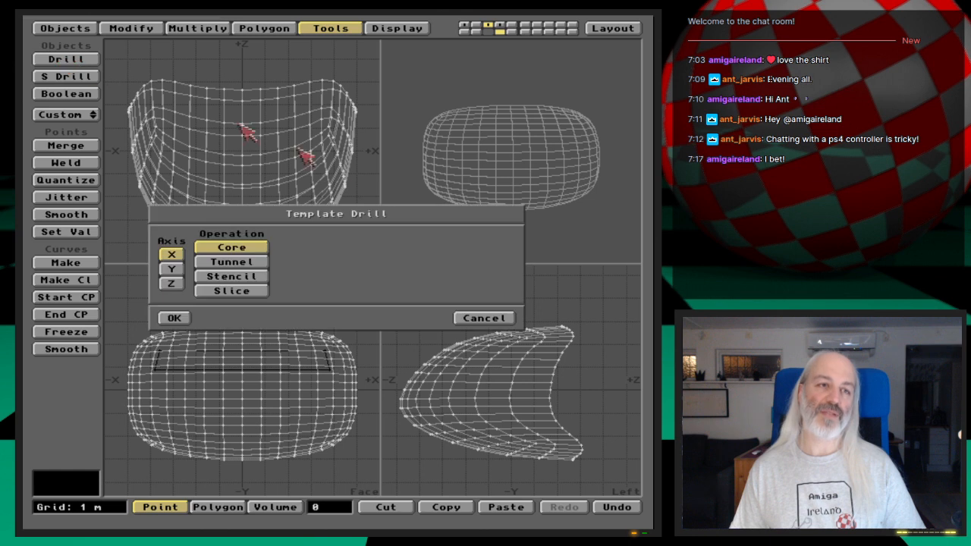
left_click(182, 283)
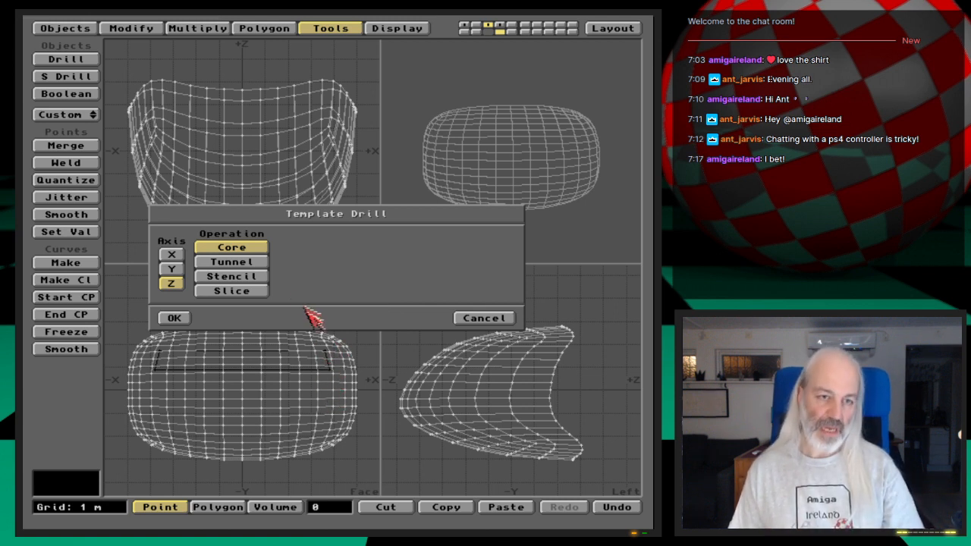
left_click(241, 291)
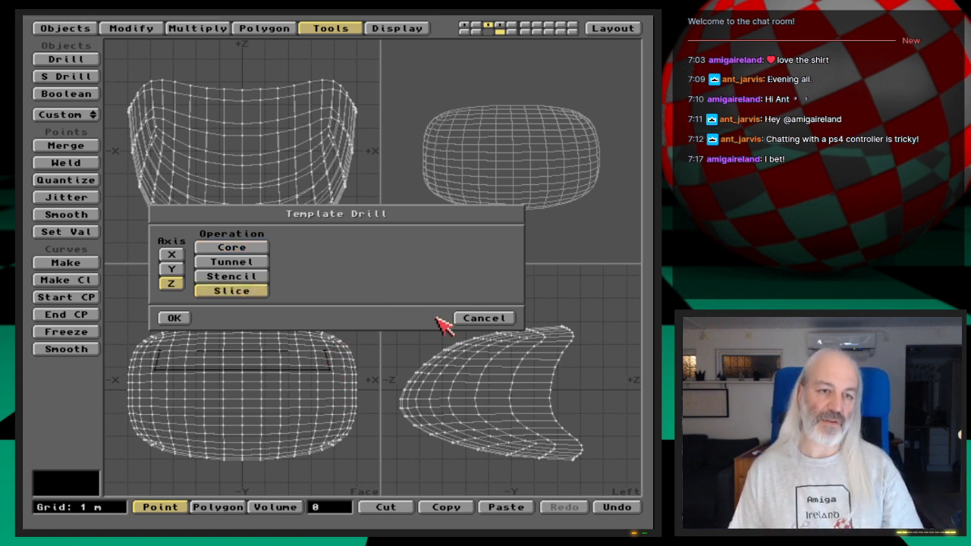
left_click(174, 318)
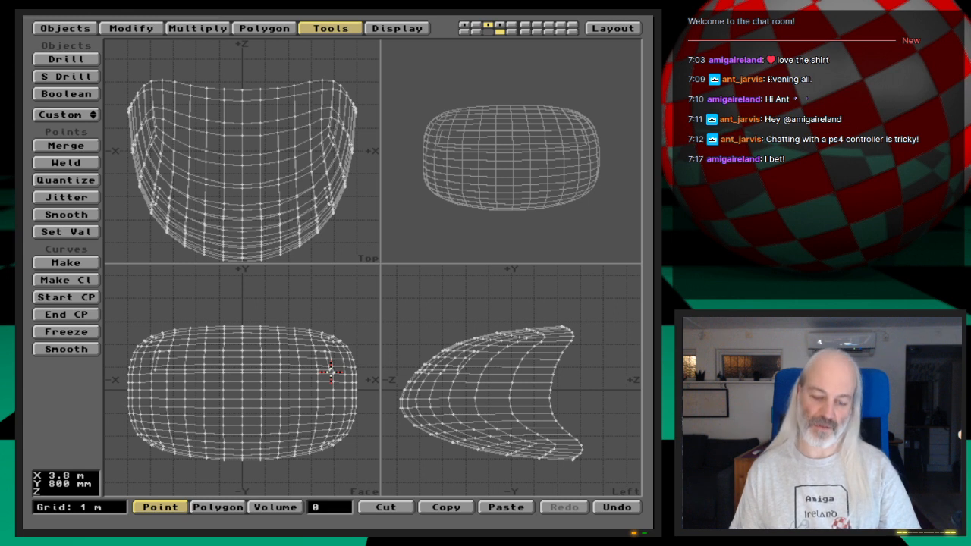
key("u")
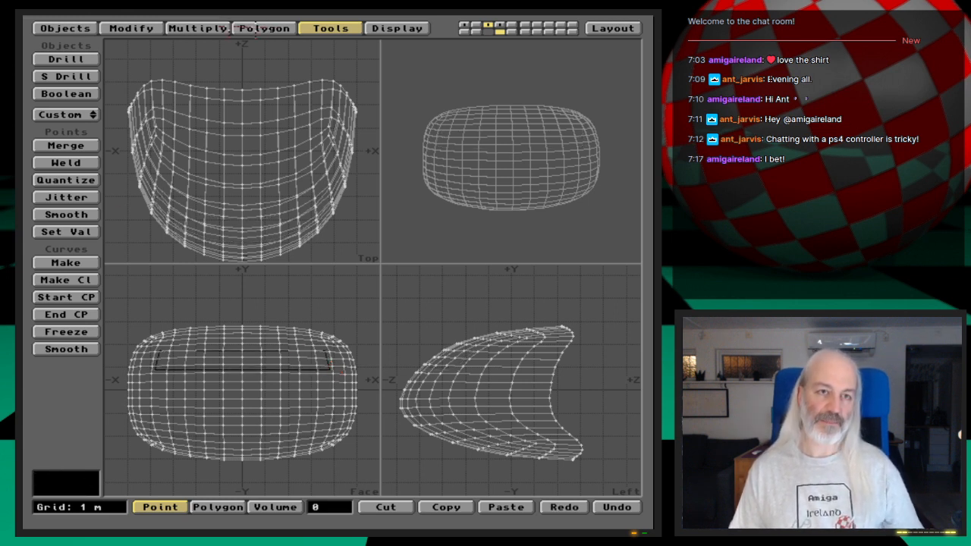
- Stencil the window template into the nose along the Z axis with Template Drill, using the surface name Shuttle-Cockpit
left_click(68, 60)
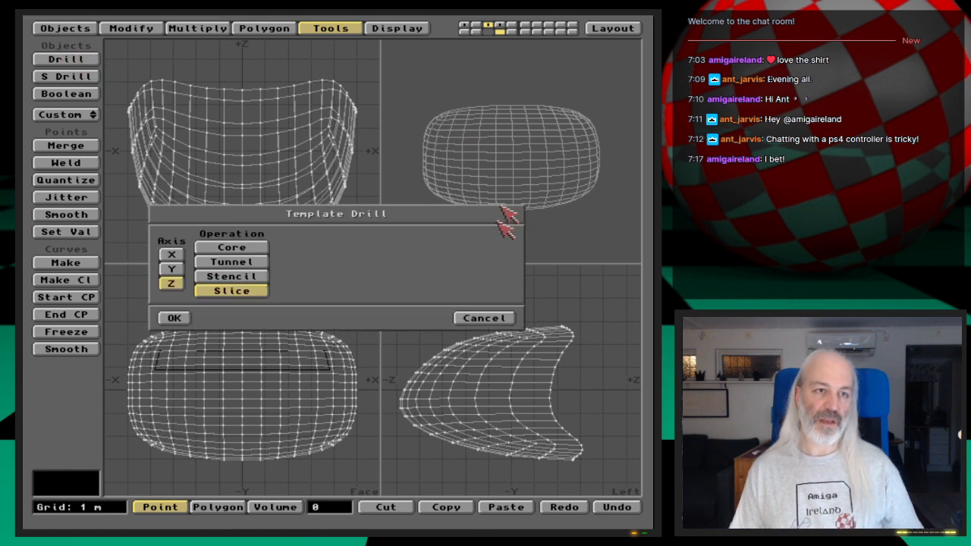
left_click(261, 276)
left_click_drag(401, 258, 455, 227)
left_click(361, 271)
key("BackSpace")
key("BackSpace")
key("BackSpace")
key("BackSpace")
key("BackSpace")
key("BackSpace")
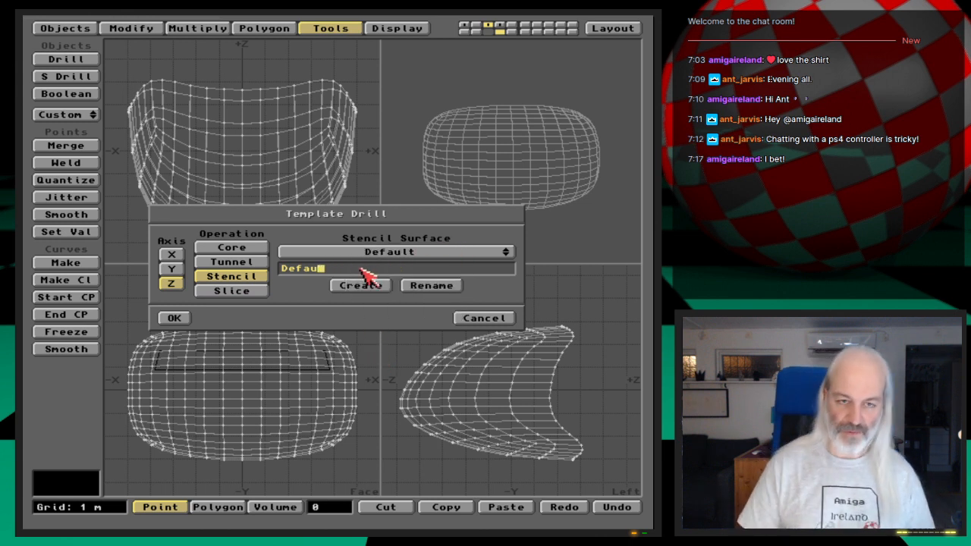
type("Shuttle-Cockpit")
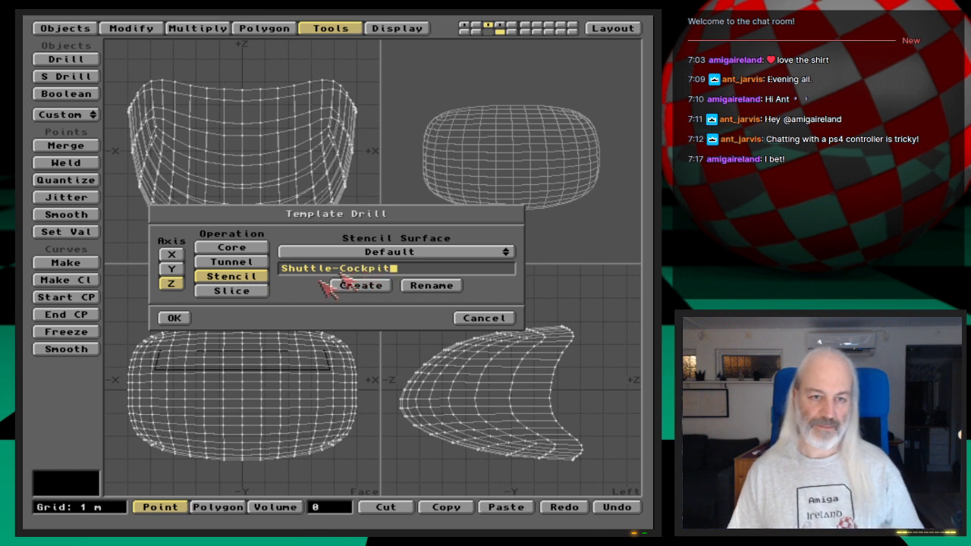
left_click(174, 318)
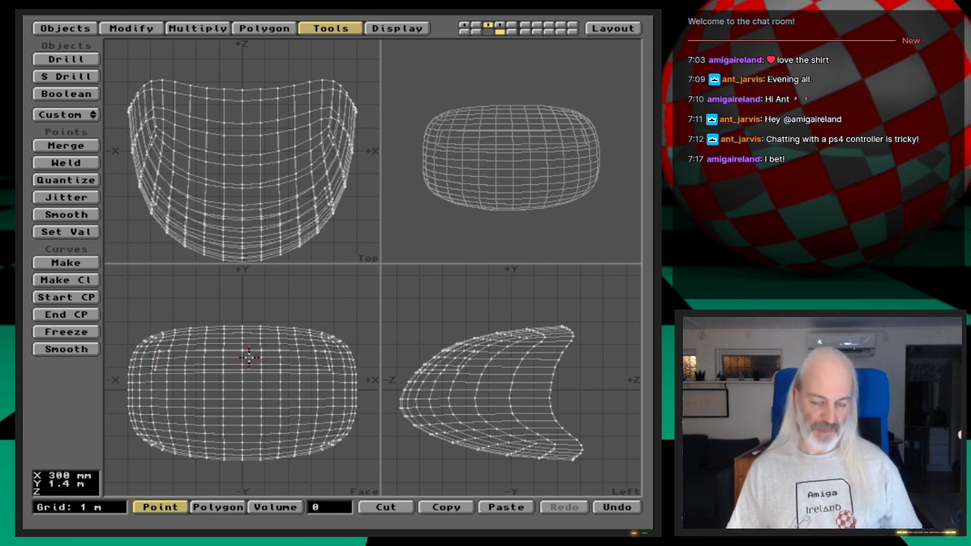
- Select all polygons with the Shuttle-Cockpit surface through the polygon statistics and examine the window shape on the rotated nose
key("space")
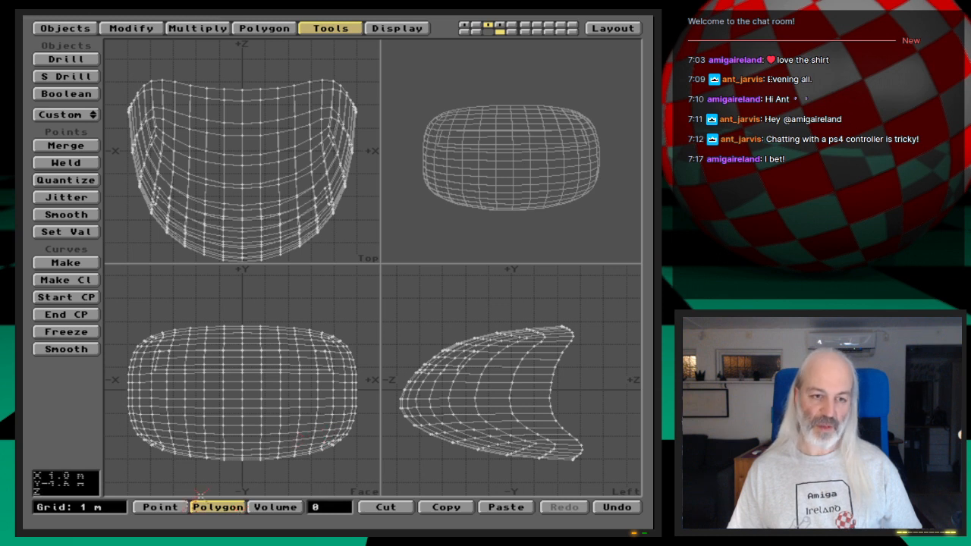
key("w")
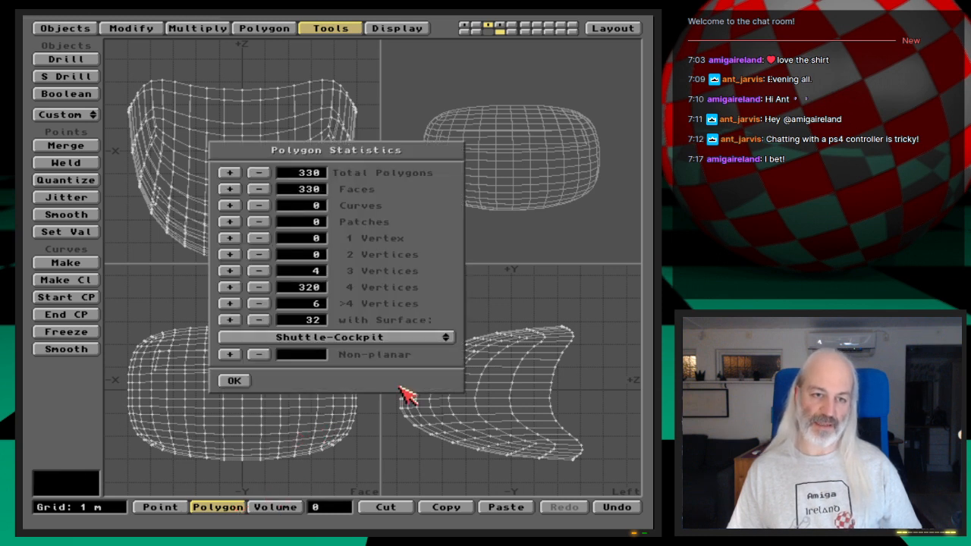
left_click(406, 338)
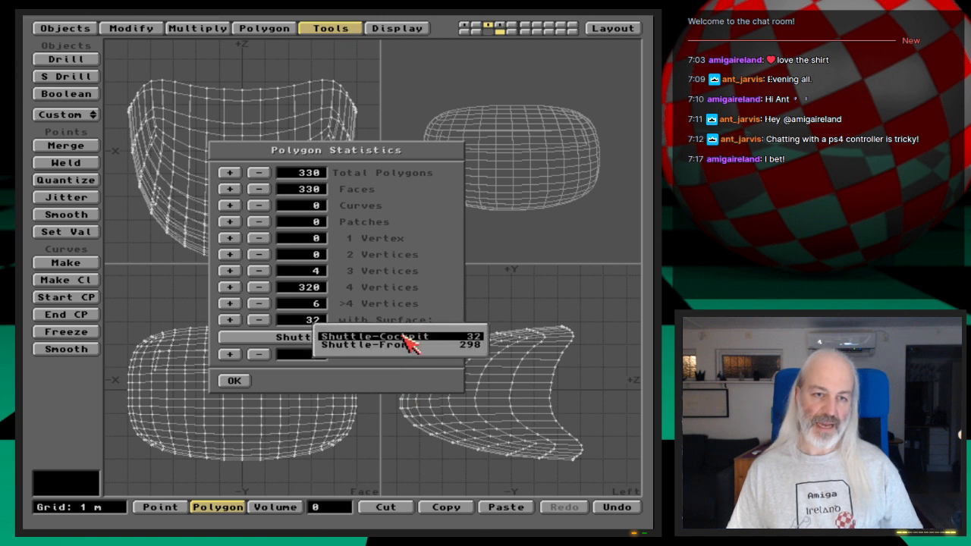
left_click(404, 336)
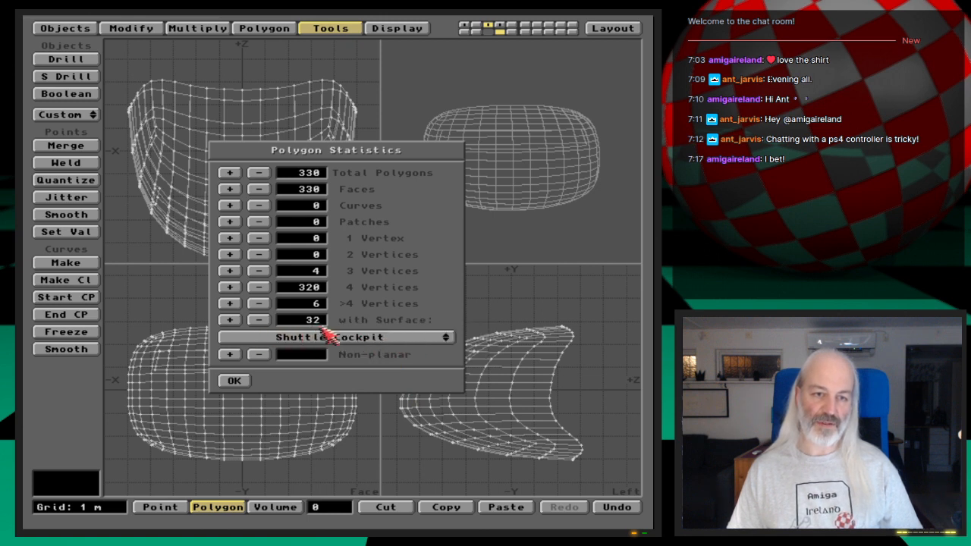
left_click(230, 321)
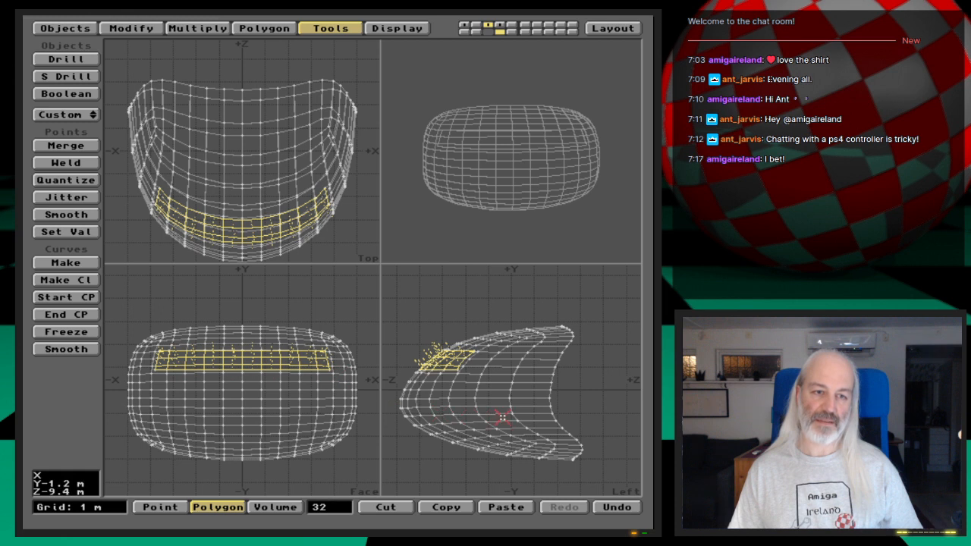
mouse_move(531, 184)
left_mouse_down()
mouse_move(531, 175)
mouse_move(508, 188)
mouse_move(515, 162)
mouse_move(527, 162)
mouse_move(518, 169)
mouse_move(542, 197)
mouse_move(552, 176)
mouse_move(538, 162)
mouse_move(548, 177)
left_mouse_up()
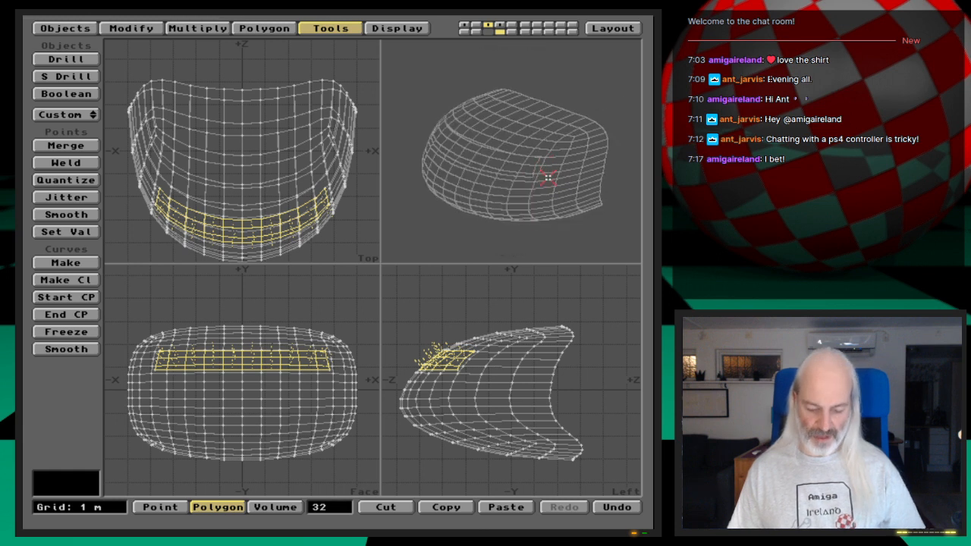
key("period")
key("period")
key("comma")
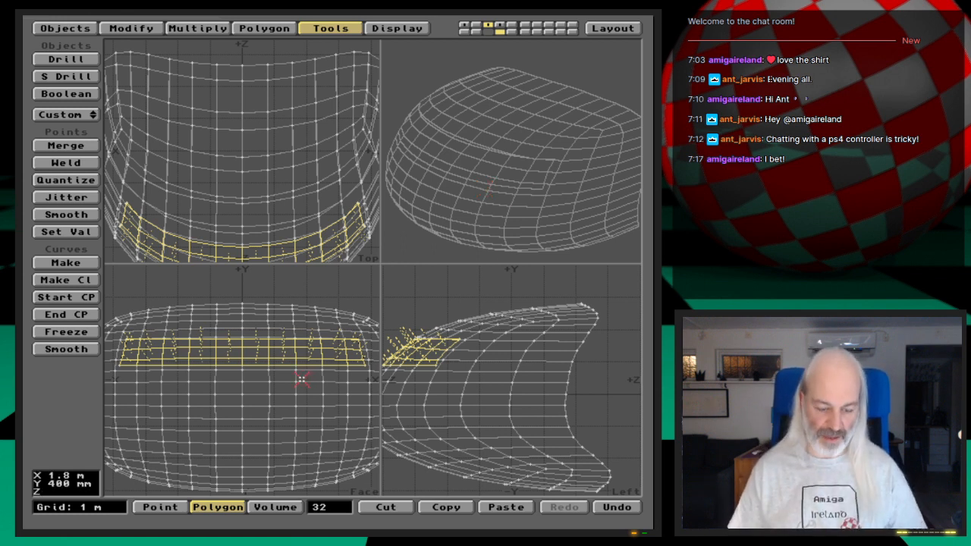
- Undo the stencil drill, clearing the selection, and swap layers so the window polygon is in the foreground
key("u")
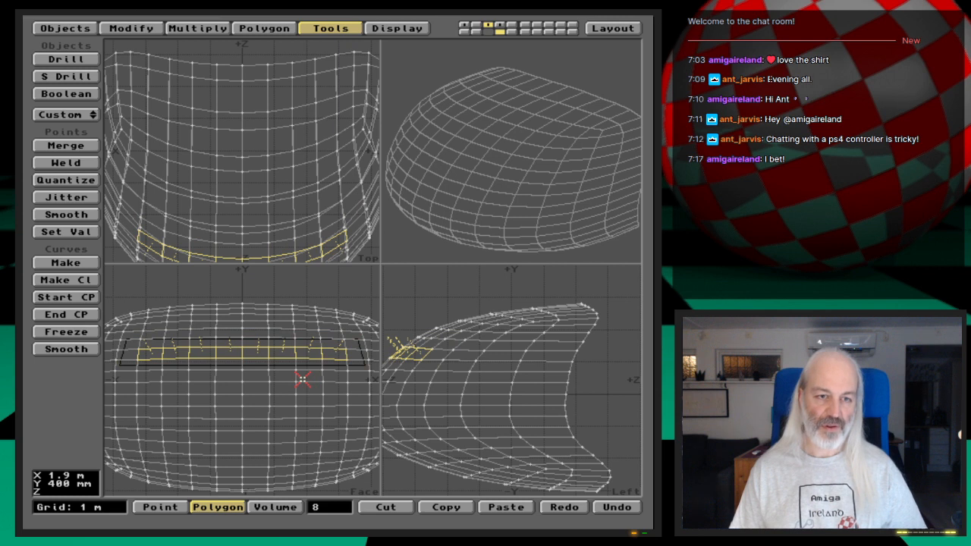
key("slash")
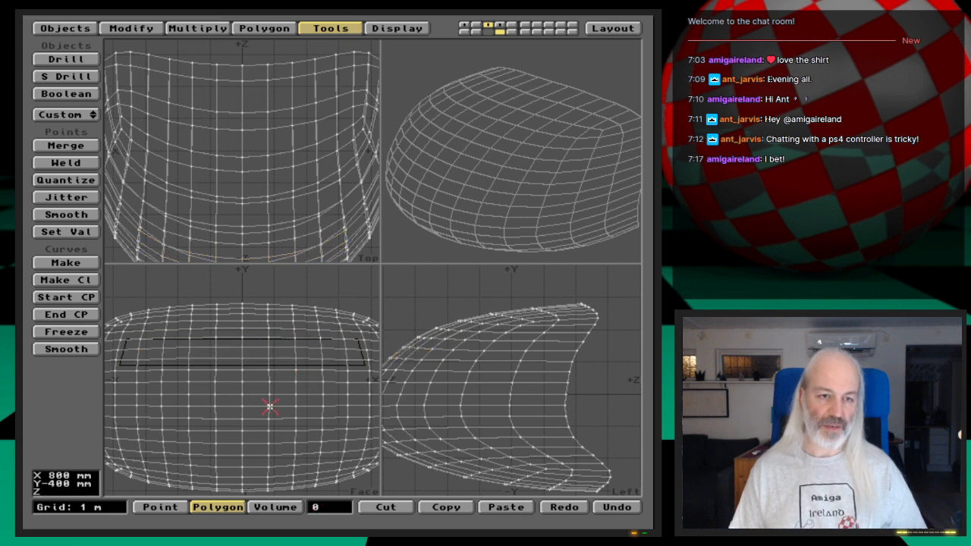
key("apostrophe")
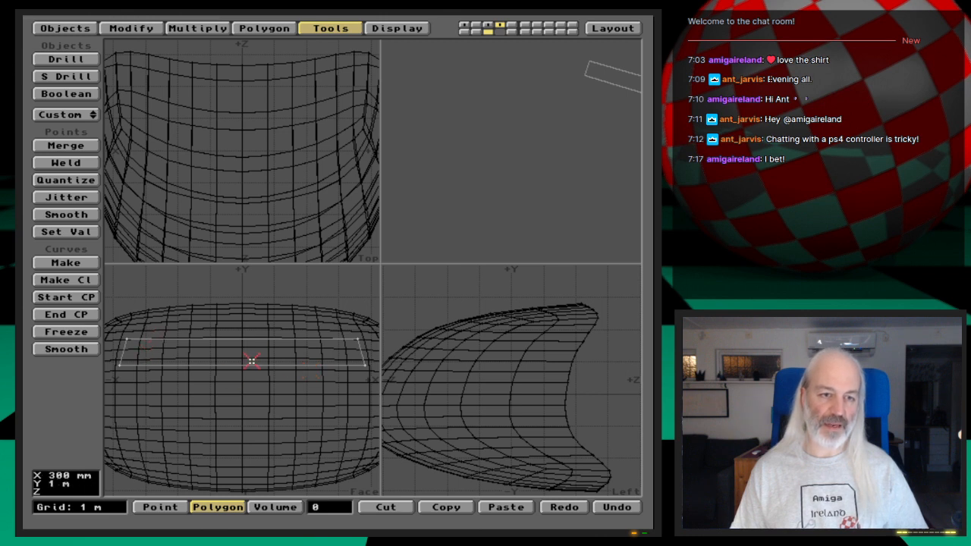
- Remove the window polygon's face while keeping its four corner points
left_click(264, 28)
left_click(320, 27)
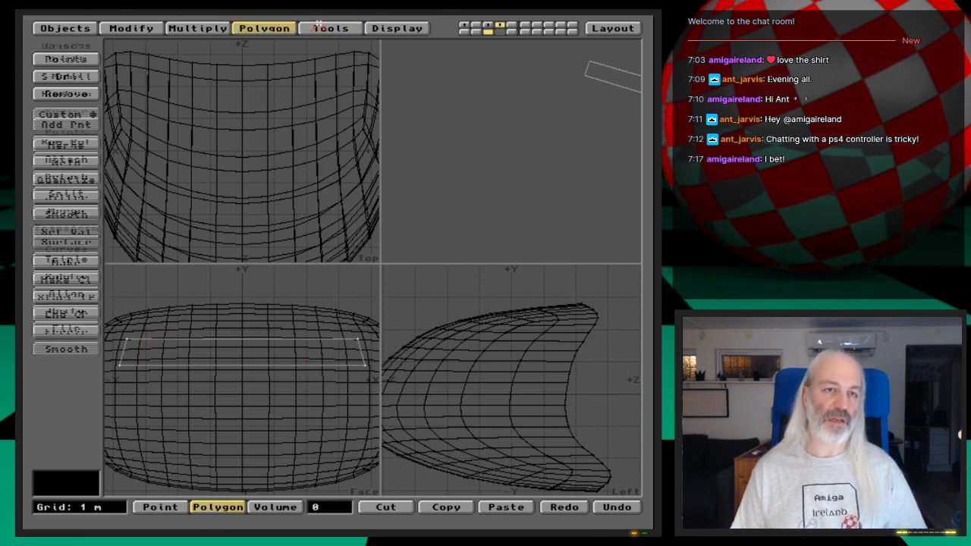
left_click(264, 28)
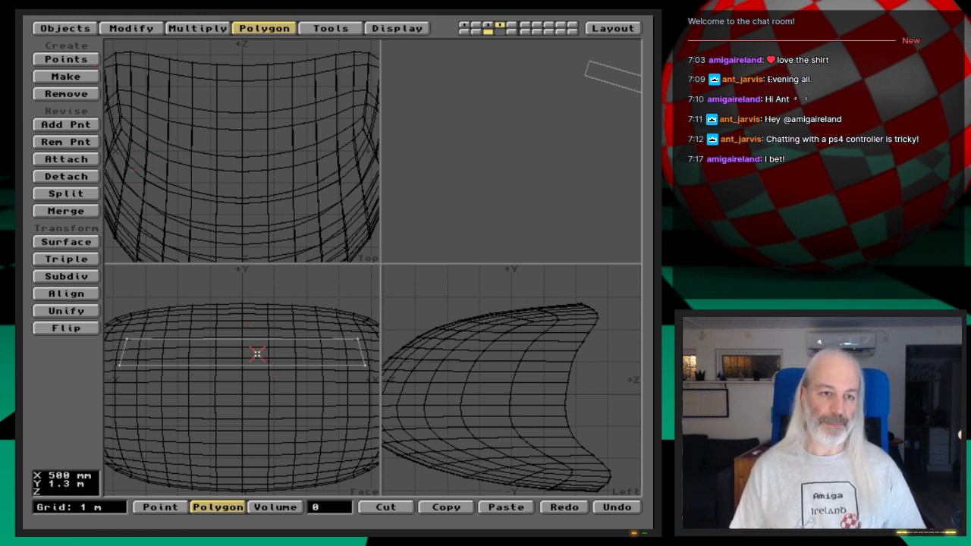
key("k")
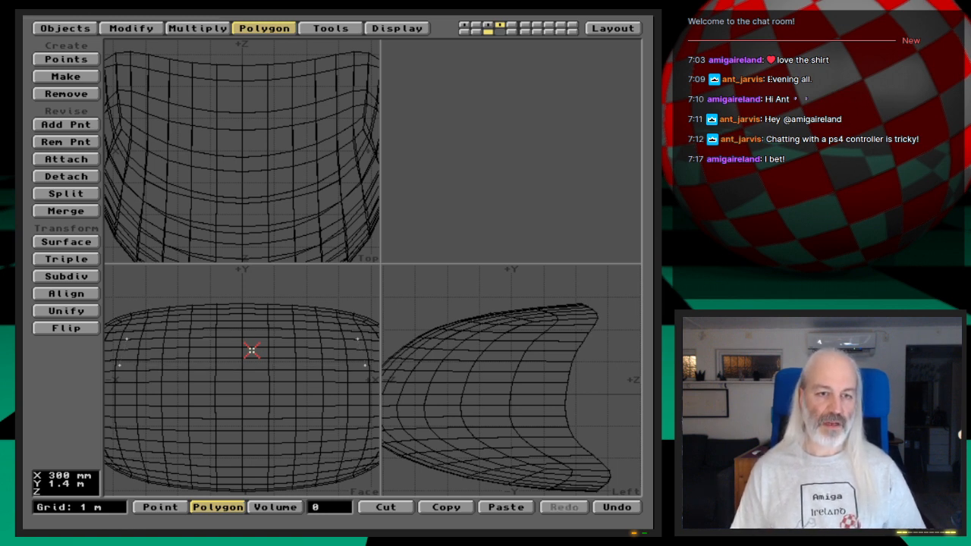
- Delete the two window corner points on the negative X side
key("space")
key("space")
left_click(127, 340)
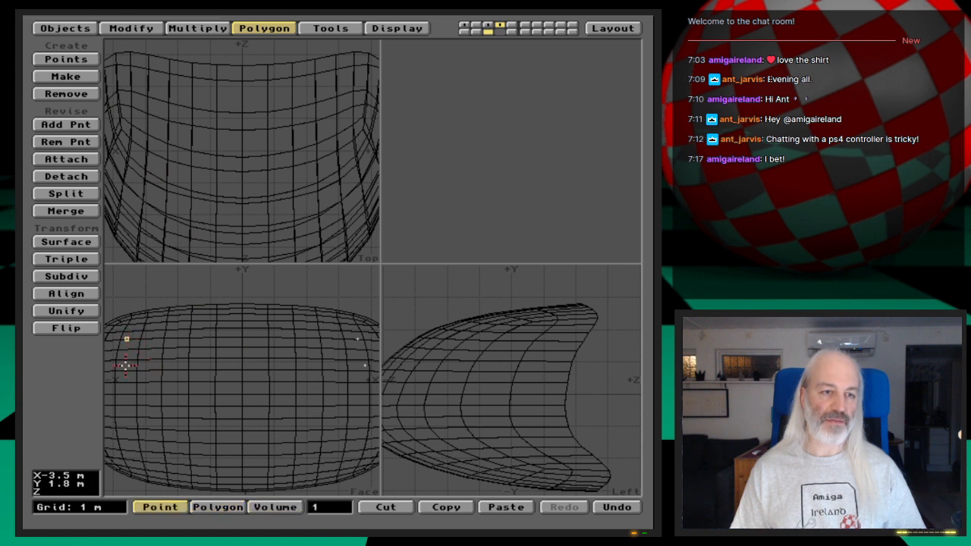
left_click(180, 369)
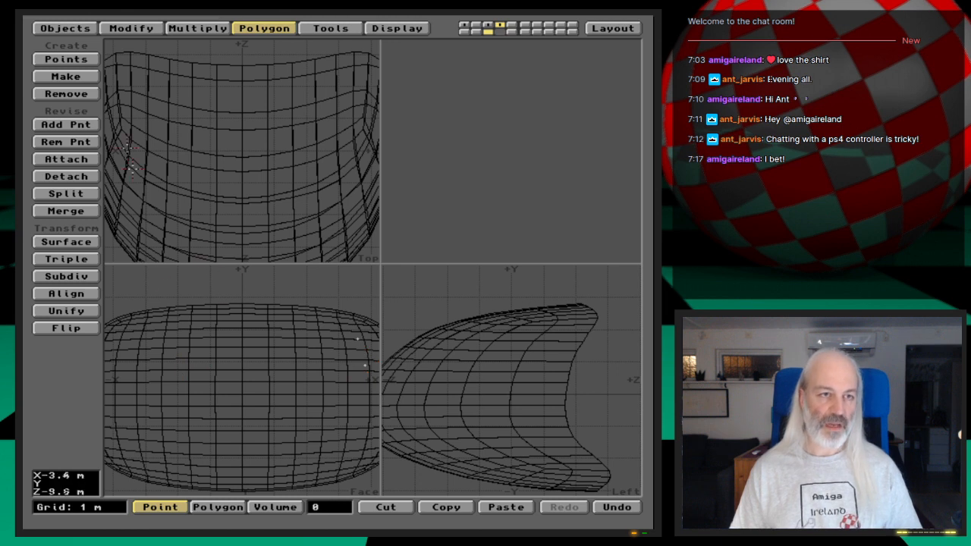
- Create a point on the centre line of the Face view at X 0, Y 1.6 m for the window's upper edge
left_click(75, 59)
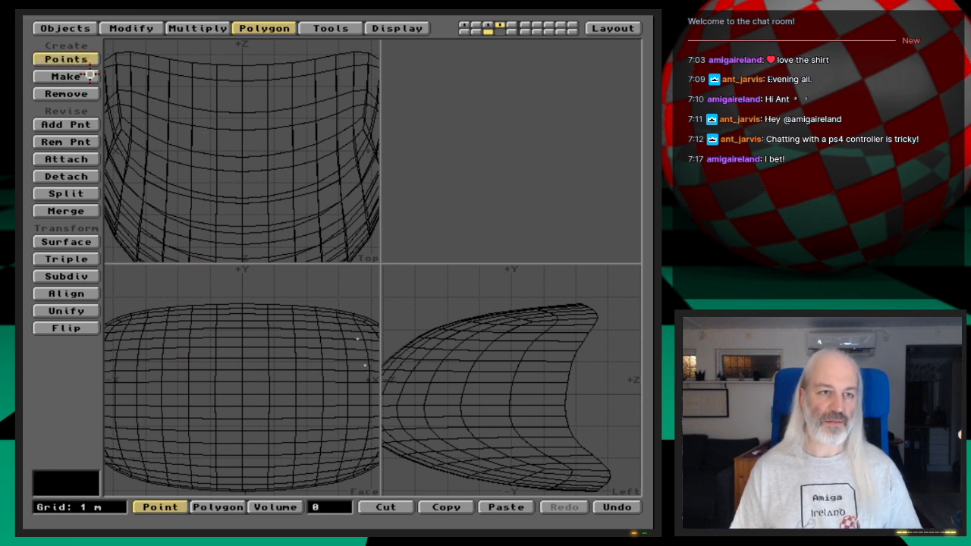
mouse_move(228, 340)
left_mouse_down()
mouse_move(261, 339)
mouse_move(242, 342)
left_mouse_up()
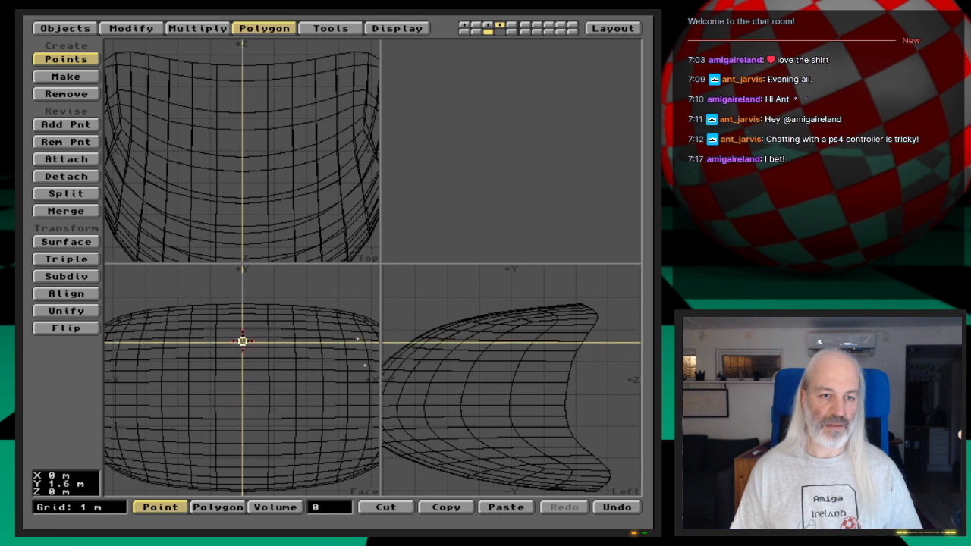
key("Return")
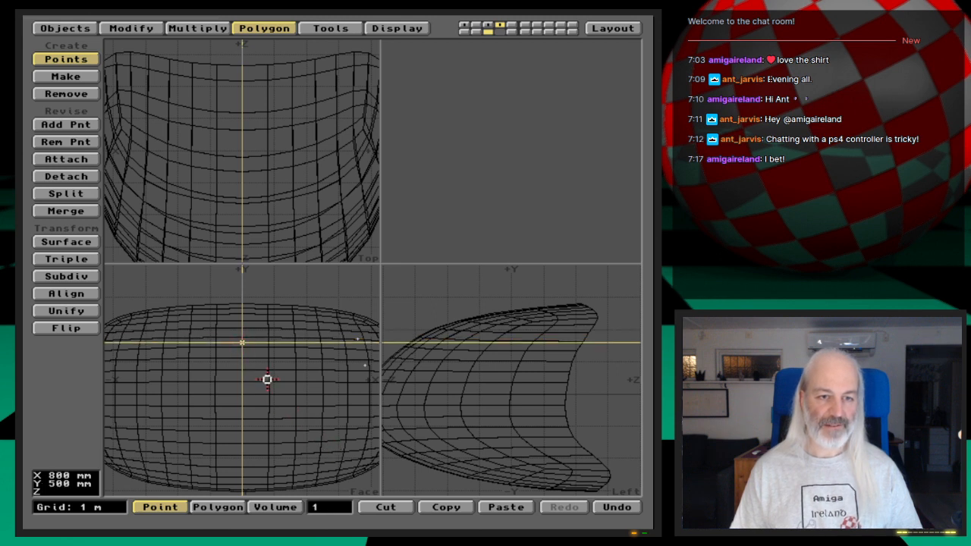
- Create three lower-edge window points at about X 0 and X 0.8 m on Y 0.4 m, and at X 1.2 m, Y 0.6 m
left_click(242, 375)
left_click(241, 370)
left_click(242, 368)
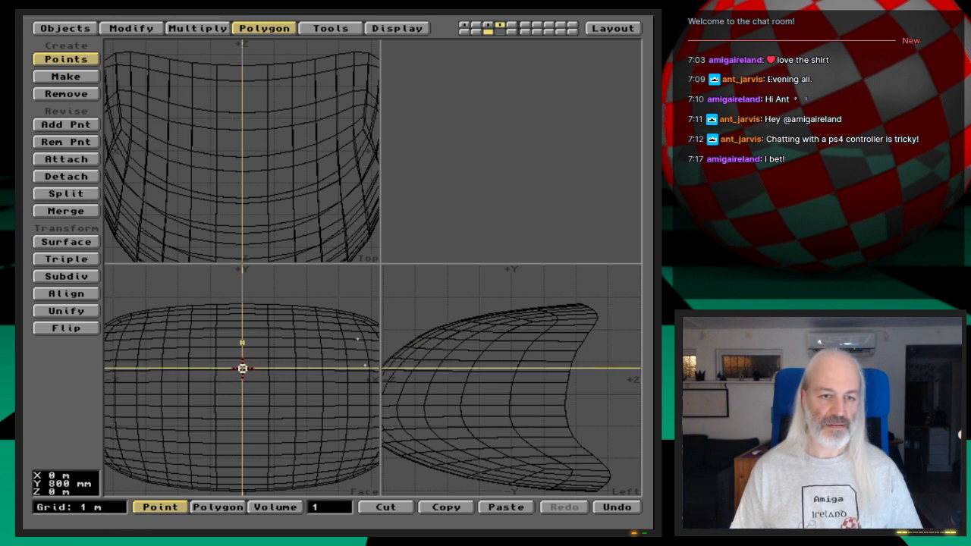
left_click(241, 371)
left_click(241, 374)
left_click(242, 377)
left_click(242, 379)
left_click_drag(243, 379, 280, 376)
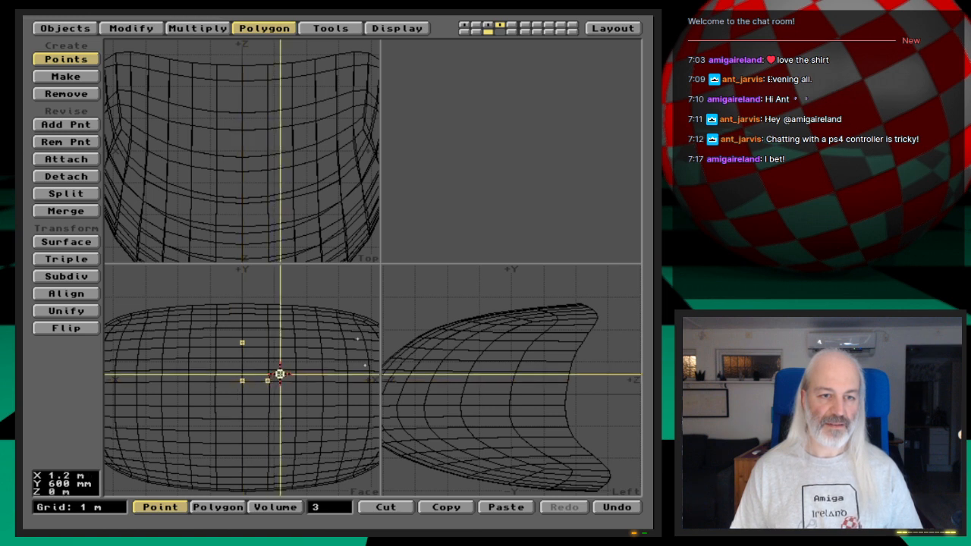
left_click(279, 374)
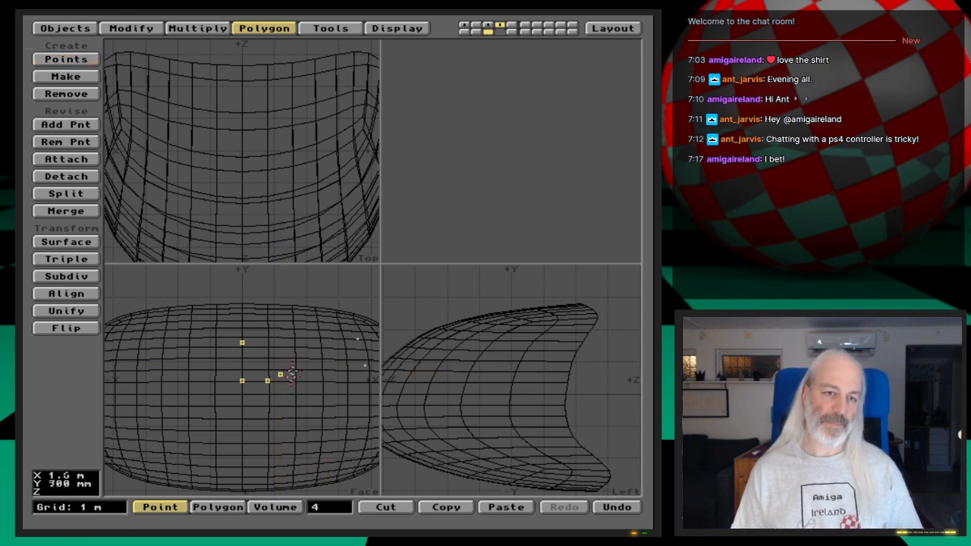
left_click(279, 375)
- Mirror the four window points that lie off the centre line across X 0, keeping the two centre-line points out
left_click(331, 514)
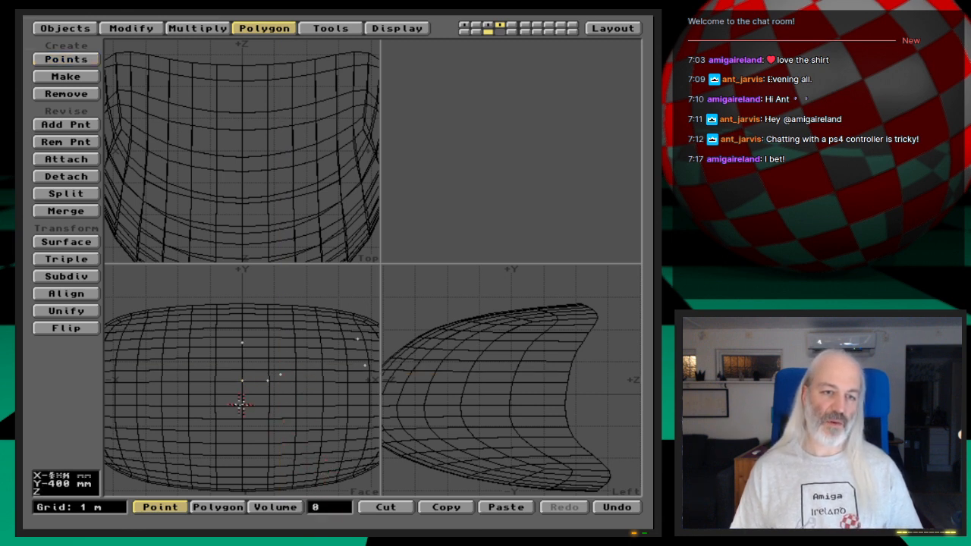
left_click(242, 382)
left_click(242, 343)
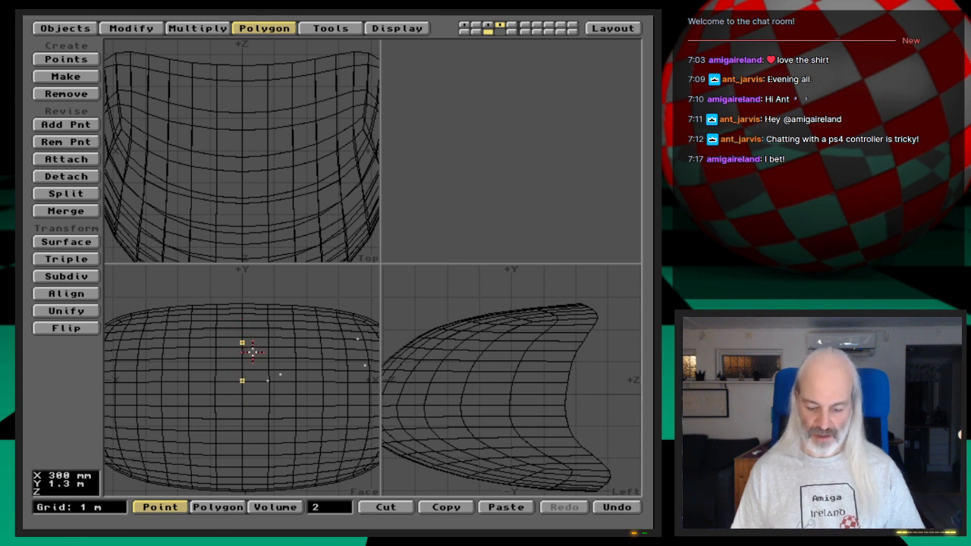
key("shift+apostrophe")
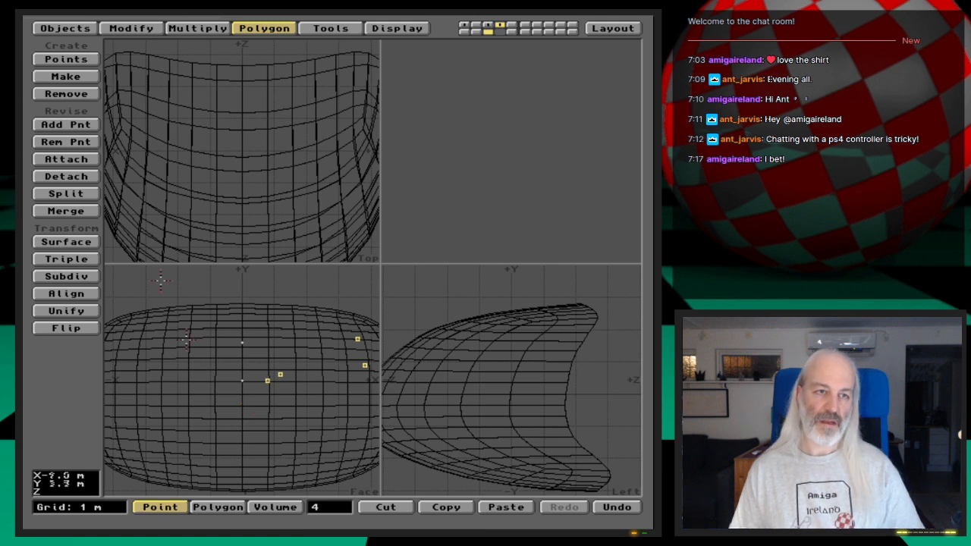
left_click(217, 28)
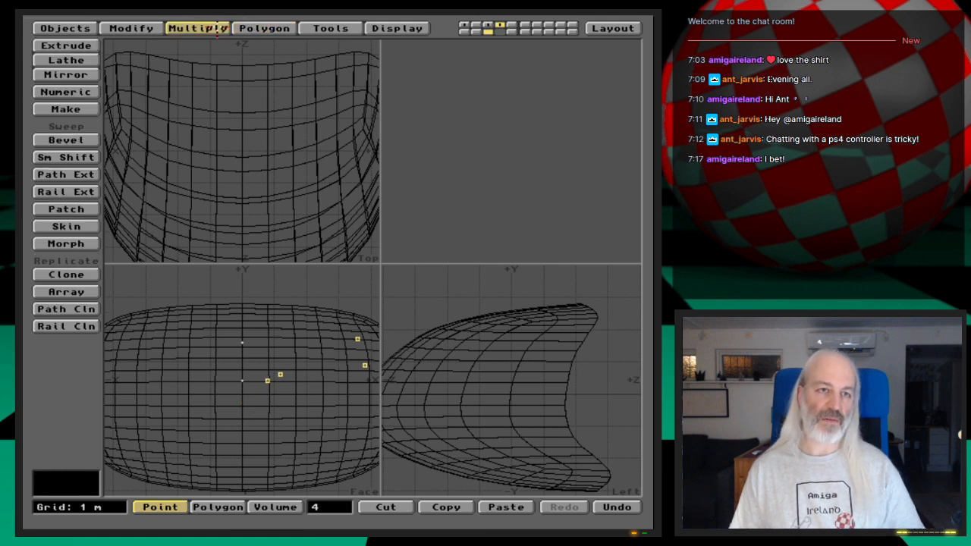
left_click(94, 74)
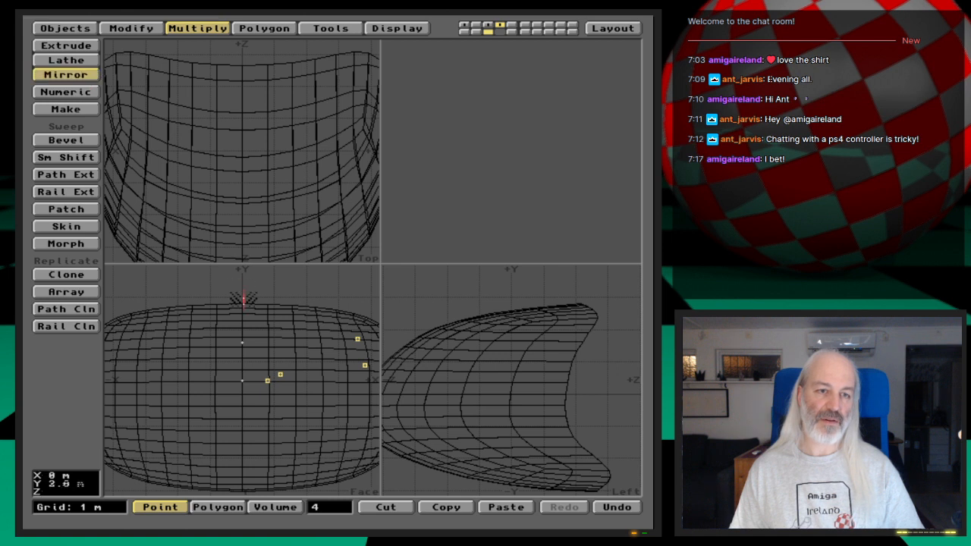
left_click_drag(242, 334, 242, 332)
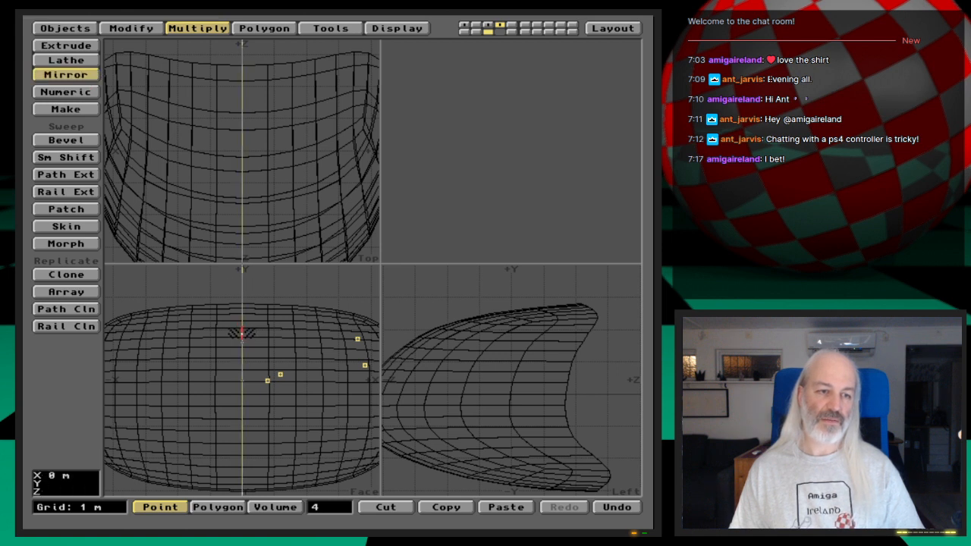
left_click_drag(220, 313, 243, 307)
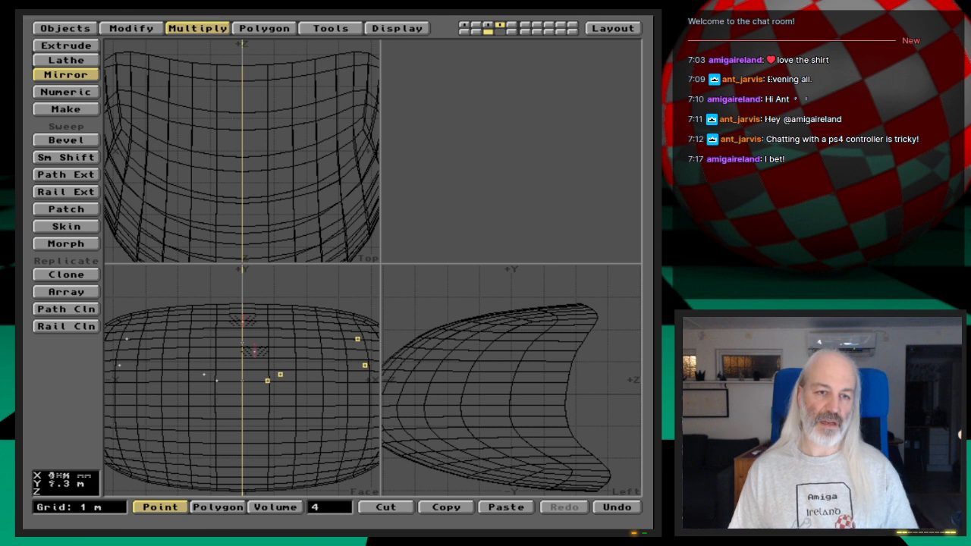
key("space")
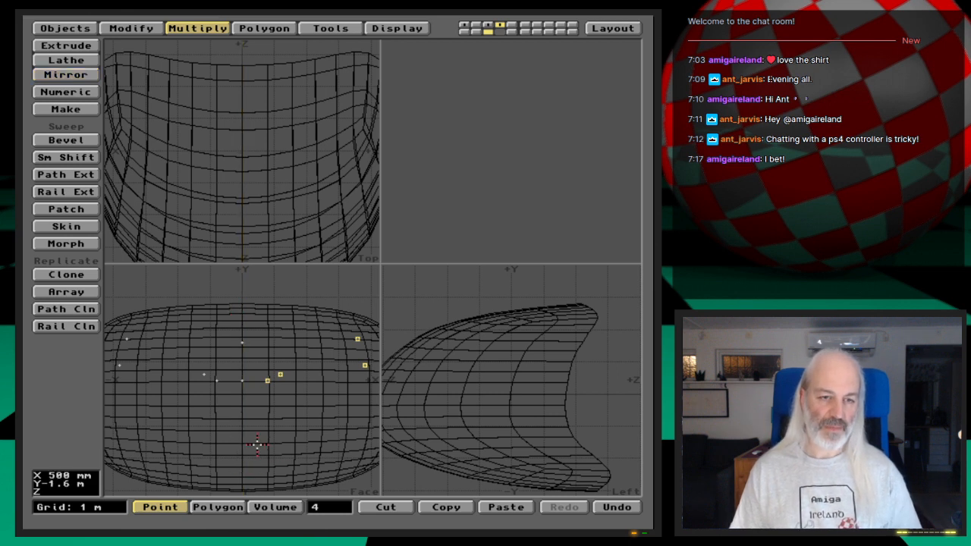
- Make a window polygon from the ten outline points, picked in order around the outline in the Face view
left_click(340, 506)
left_click(243, 380)
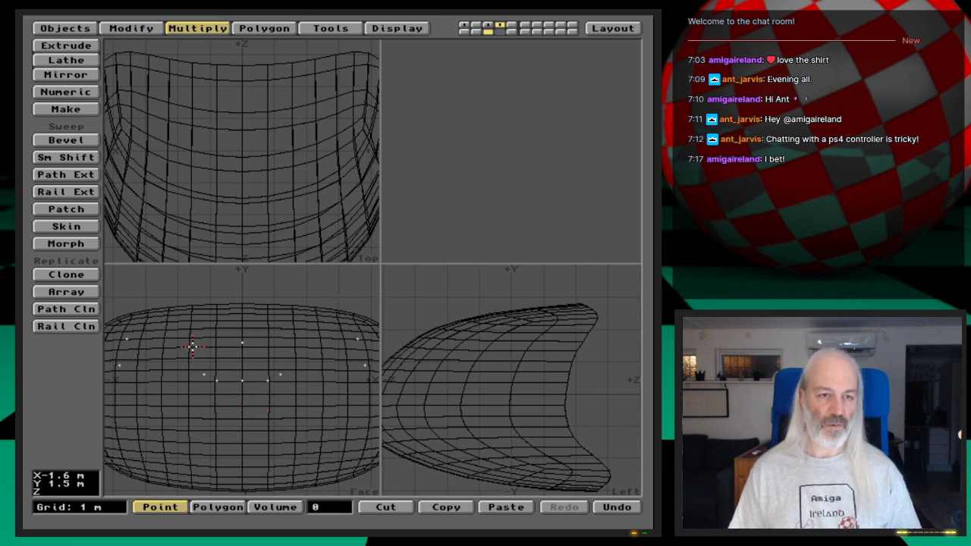
left_click(128, 339)
left_click(242, 343)
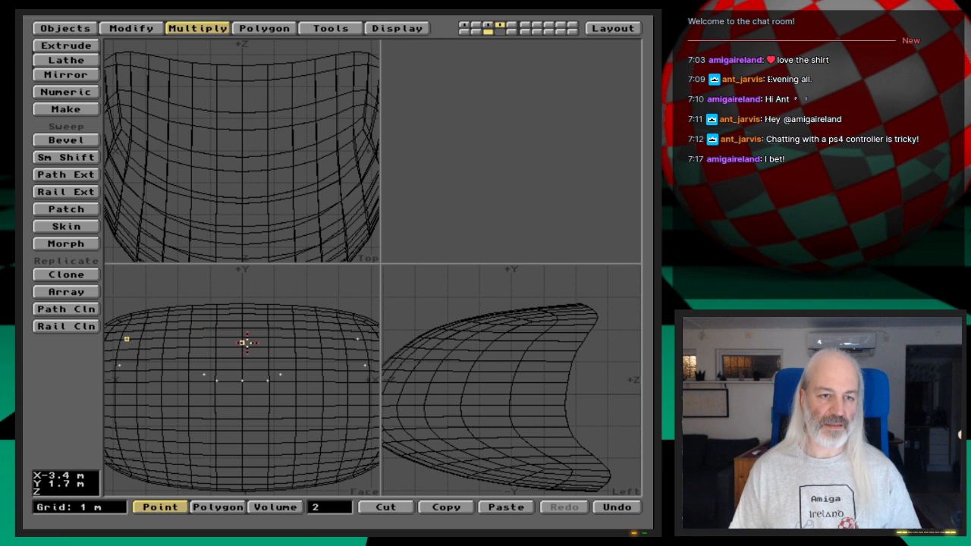
left_click(358, 338)
left_click(365, 366)
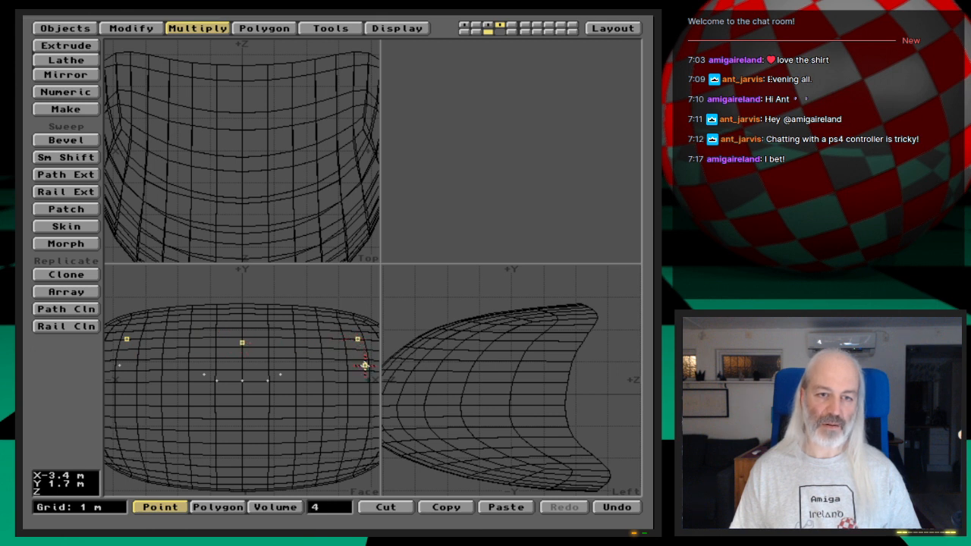
left_click(280, 375)
left_click(268, 380)
left_click(242, 380)
left_click(218, 380)
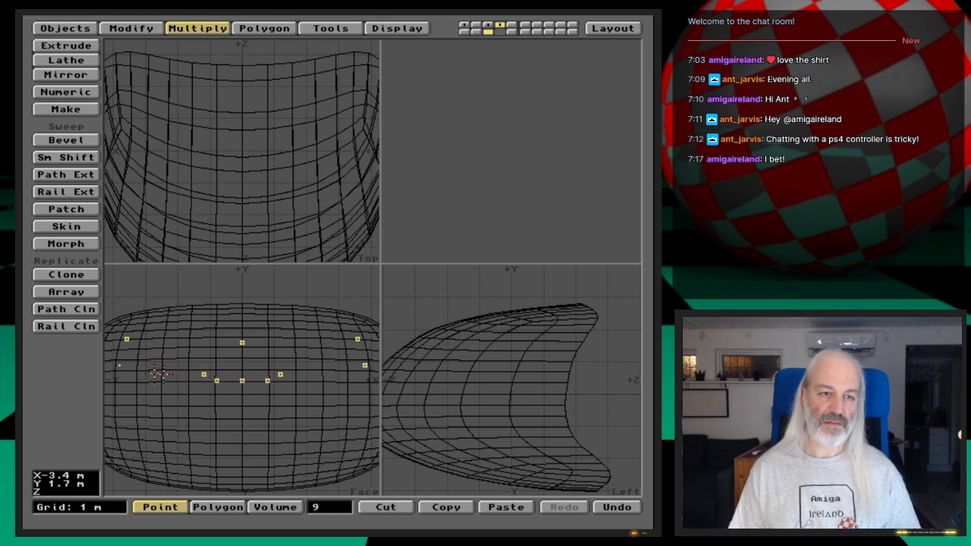
left_click(118, 367)
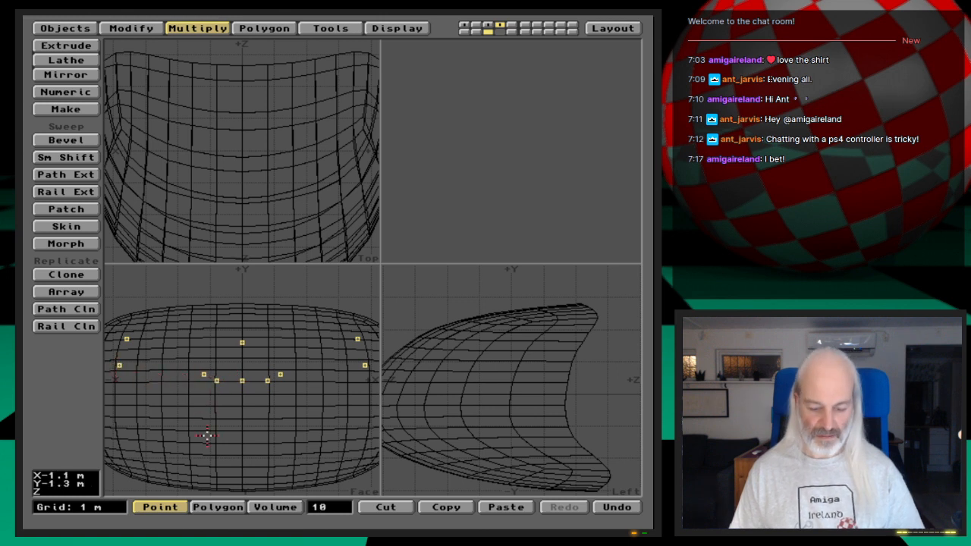
key("p")
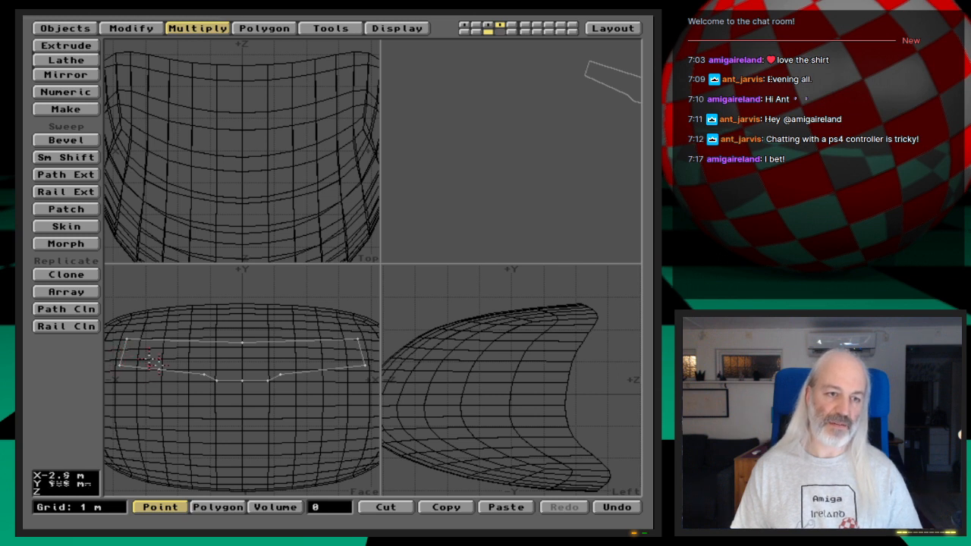
- Undo the creation of the ten-point window polygon and return to point selection with nothing selected
key("space")
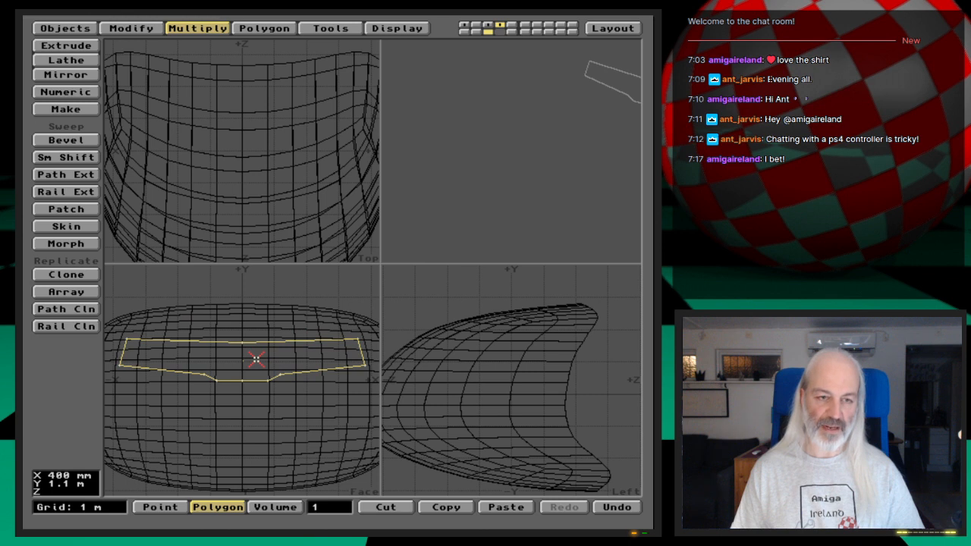
key("u")
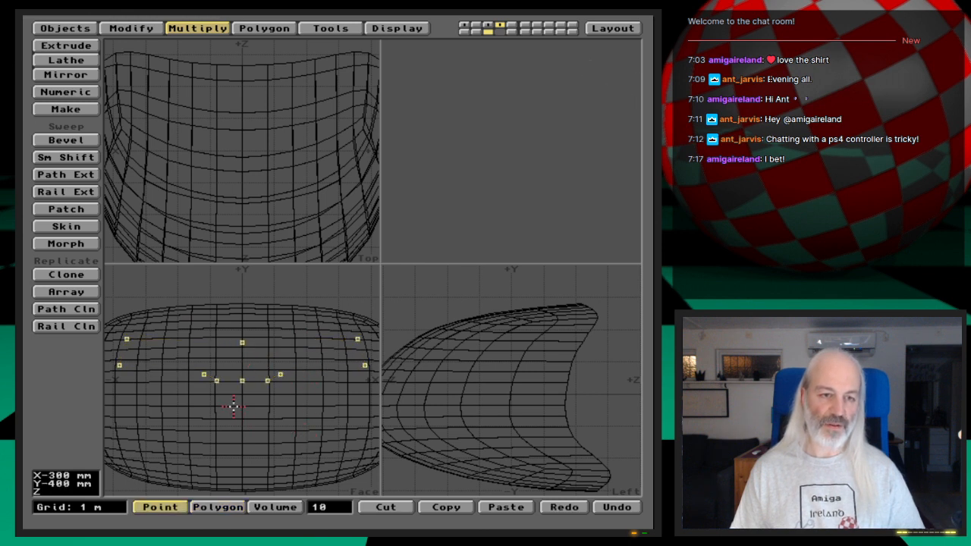
key("space")
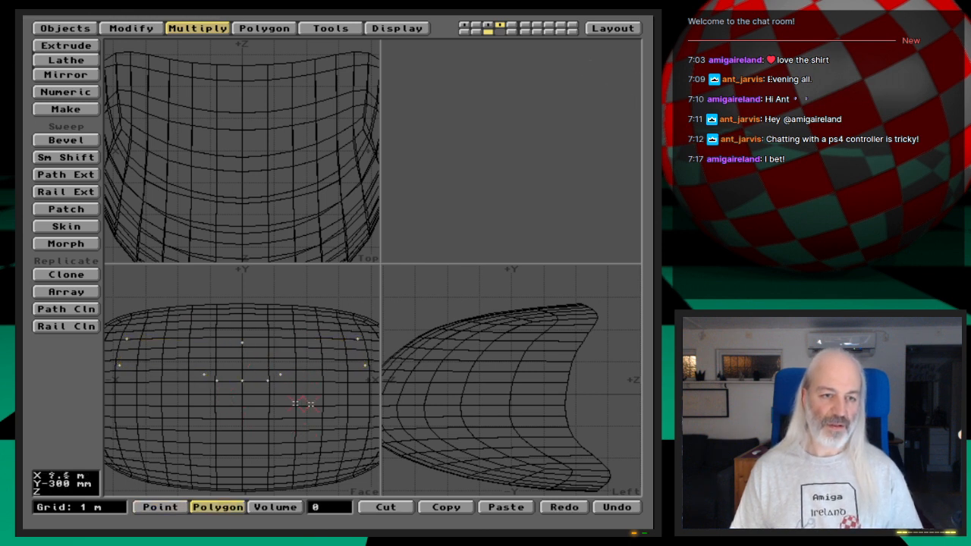
key("space")
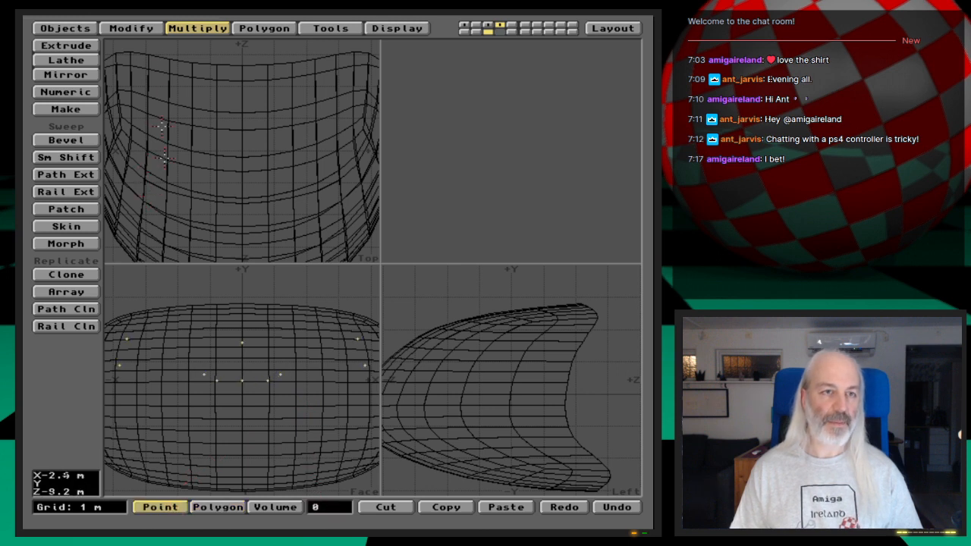
- Create two extra window points near the positive-X corner, one on Y 800 mm inboard of it and one at X 3.7 m, Y 1.2 m
left_click(264, 29)
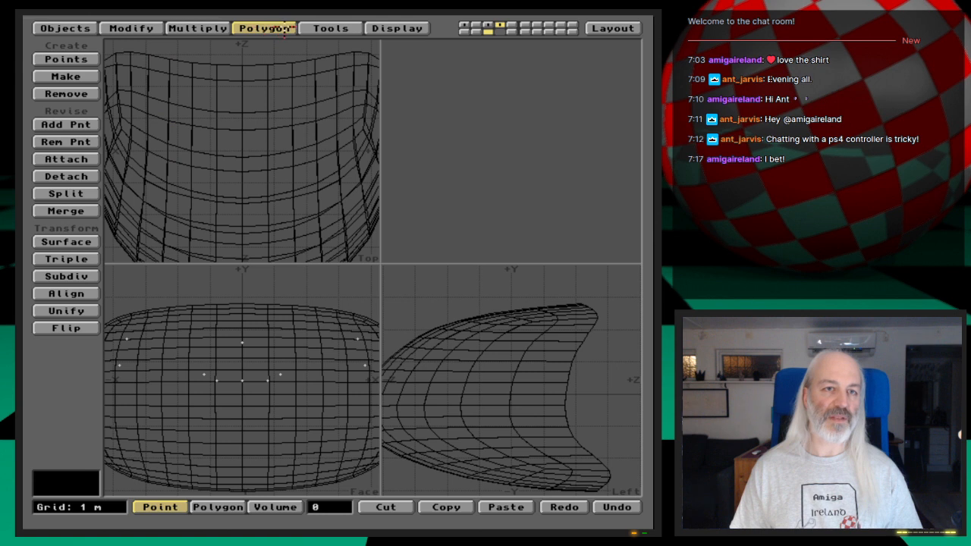
left_click(74, 59)
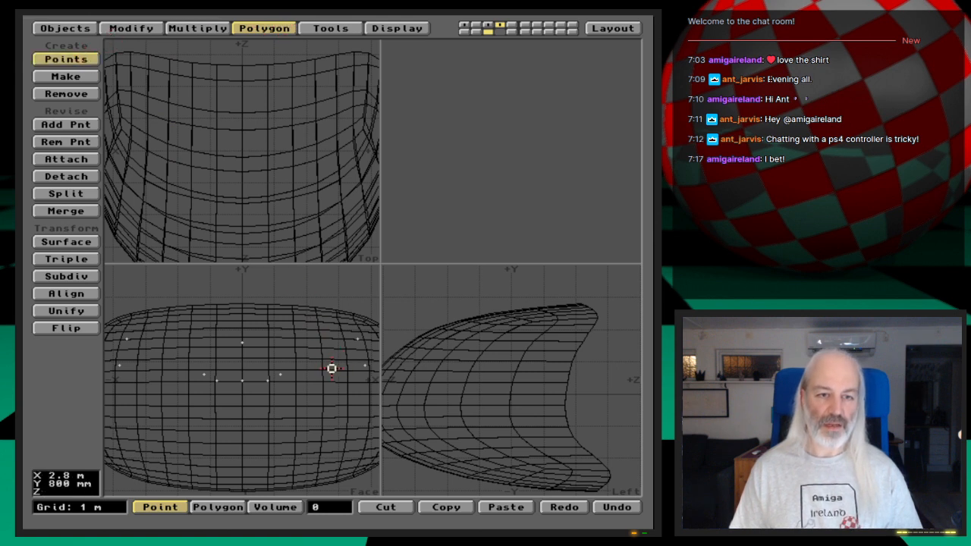
left_click(339, 369)
left_click_drag(341, 369, 334, 369)
right_click(335, 369)
left_click(358, 352)
left_click_drag(359, 352, 362, 354)
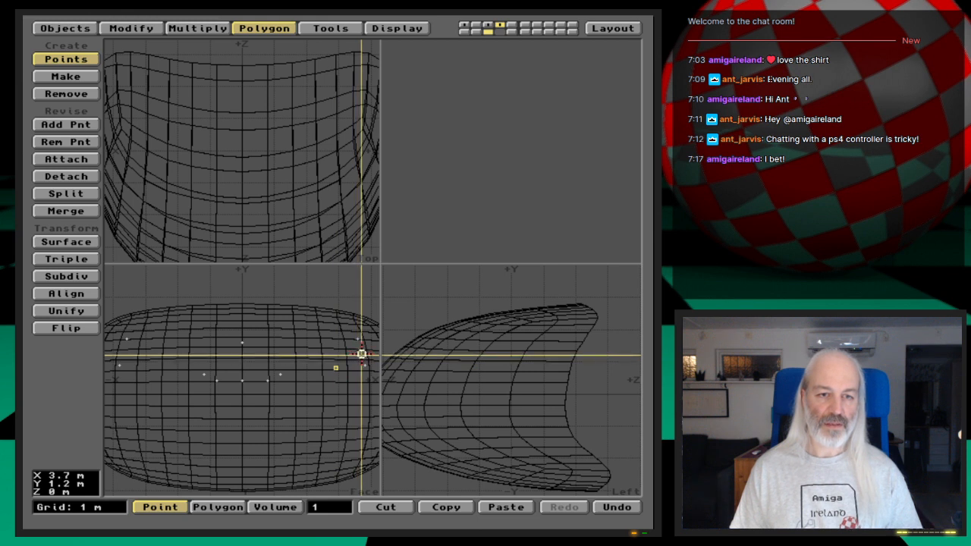
right_click(361, 354)
key("space")
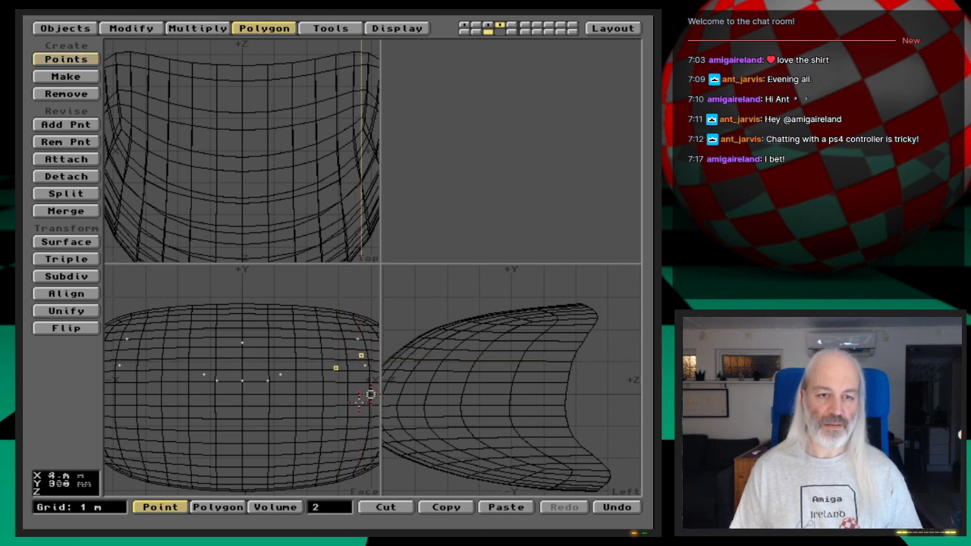
- Move the lower positive-X corner point inward and about 200 mm up, between the two new points
left_click(328, 508)
left_click(364, 367)
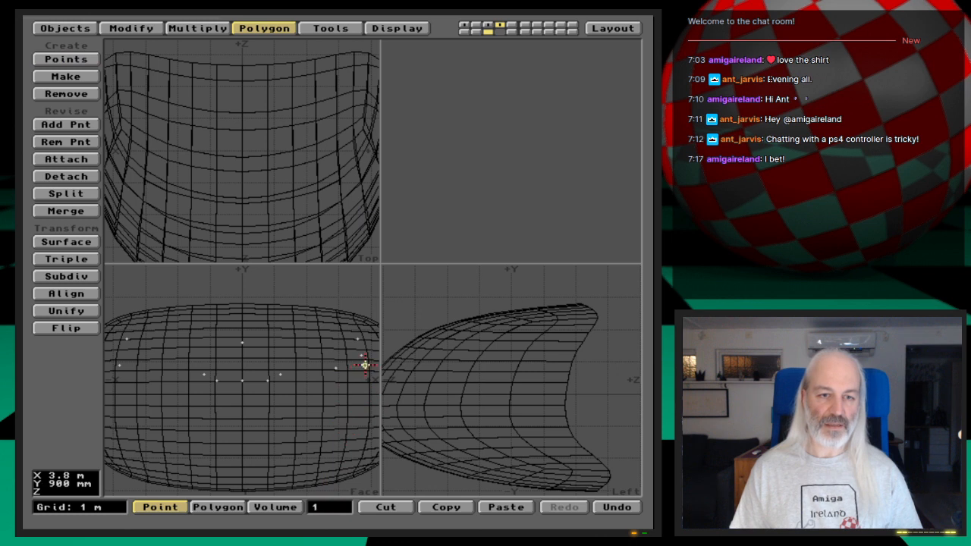
key("t")
left_click_drag(364, 377, 355, 372)
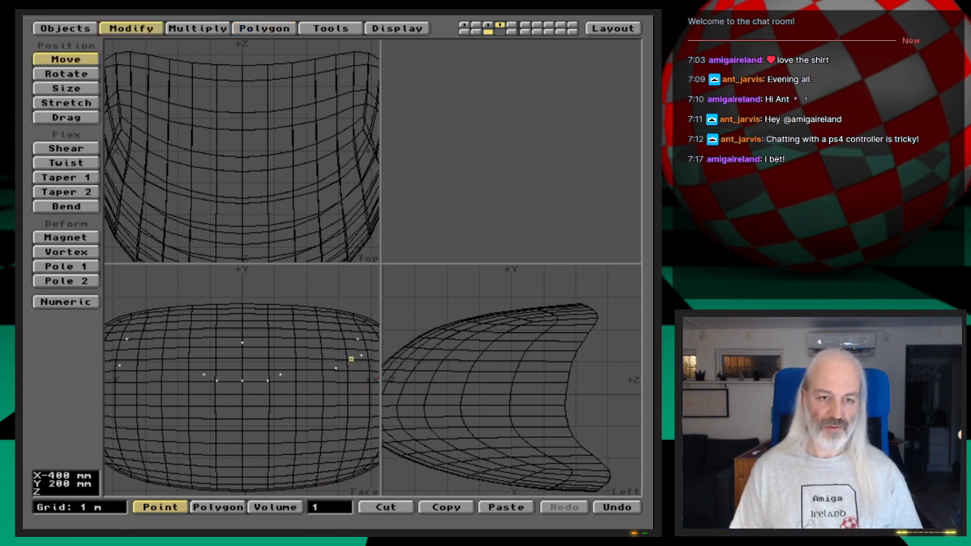
key("space")
left_click(346, 357)
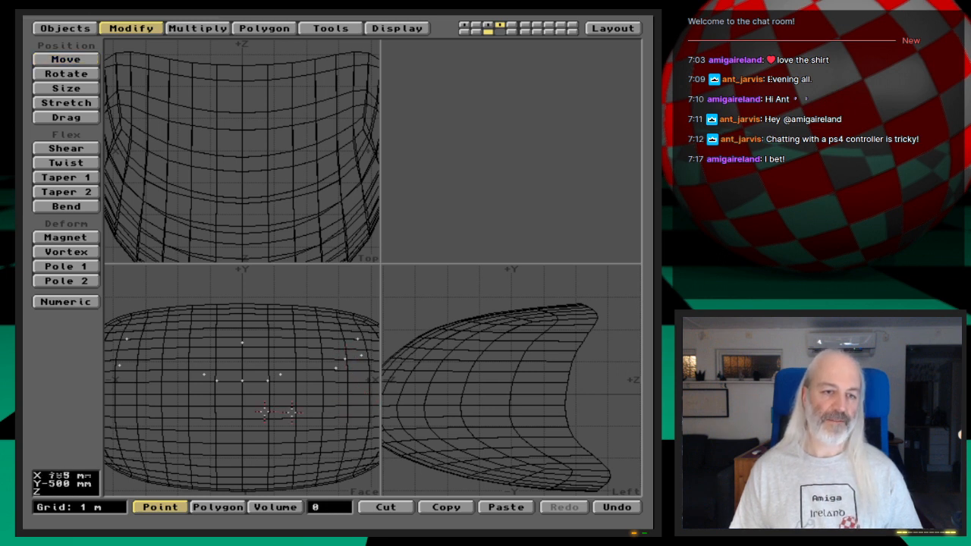
- Delete the window points on the negative X side and mirror the six reshaped positive-X points across X 0
mouse_move(226, 409)
right_mouse_down()
mouse_move(227, 336)
mouse_move(127, 307)
mouse_move(122, 385)
mouse_move(227, 402)
right_mouse_up()
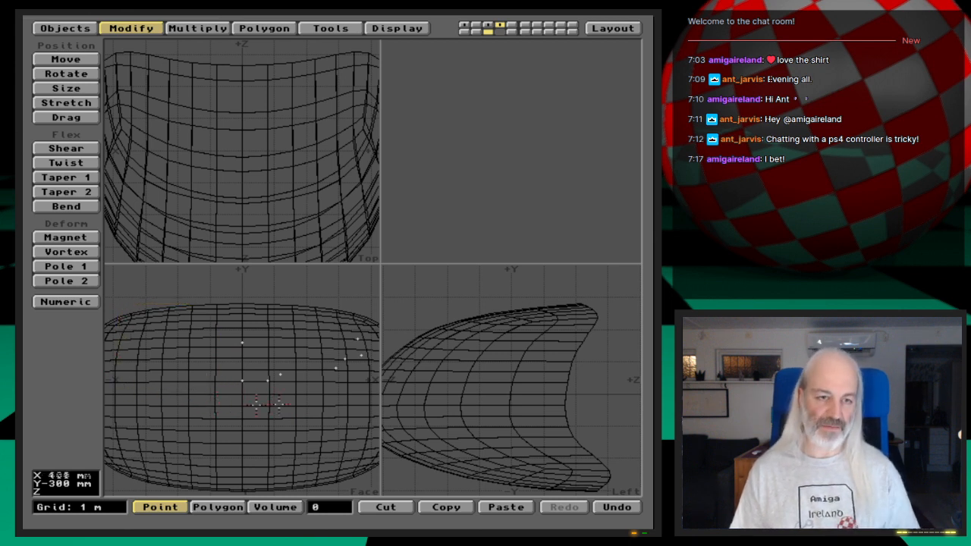
left_click(269, 380)
left_click(280, 374)
left_click(336, 368)
left_click(345, 359)
left_click(361, 355)
left_click(357, 338)
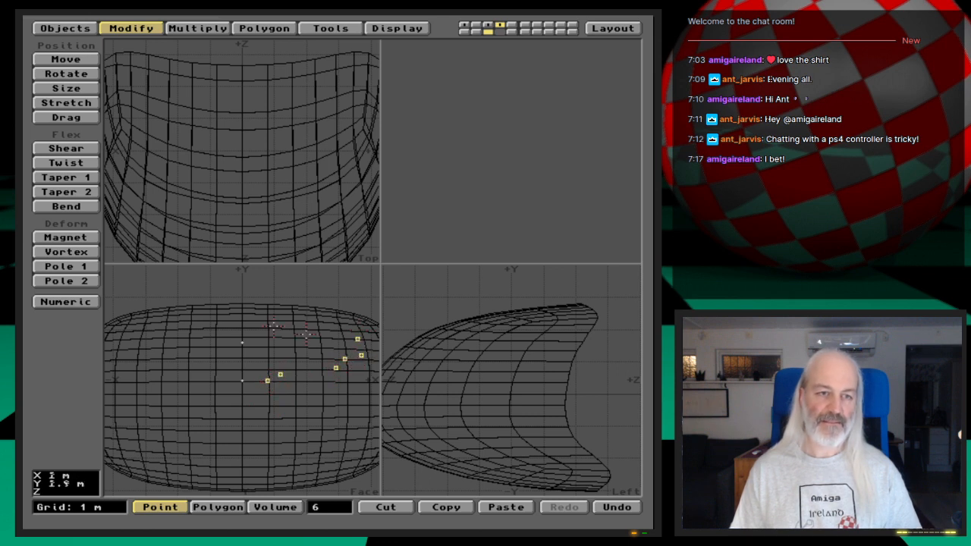
left_click(197, 28)
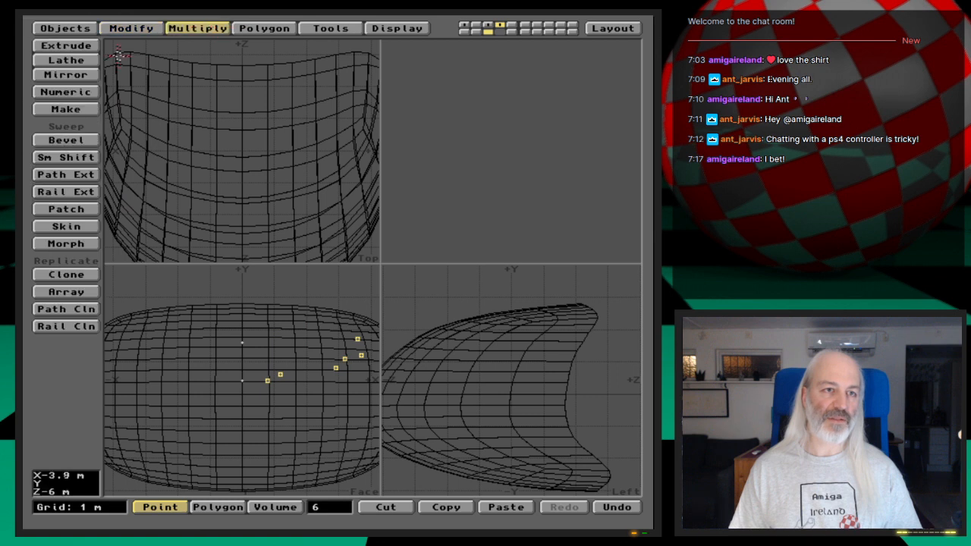
left_click(66, 75)
left_click(242, 475)
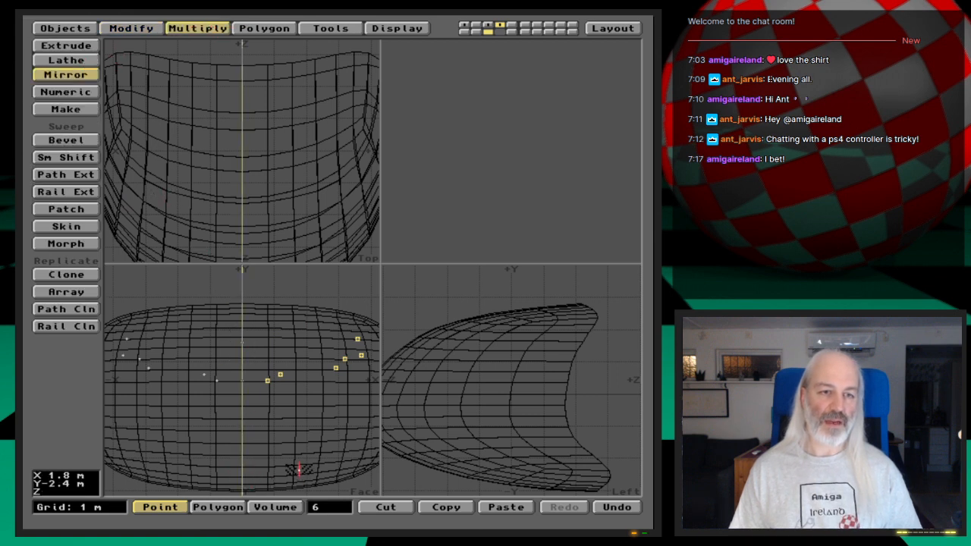
key("Return")
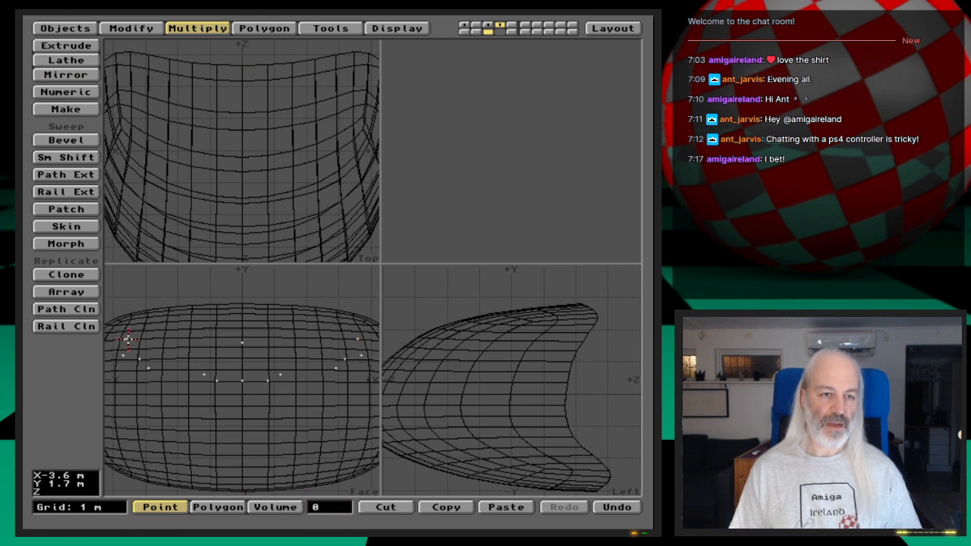
- Make the window polygon from all fourteen outline points, picked in order around the outline starting at the upper negative-X corner
left_click(127, 339)
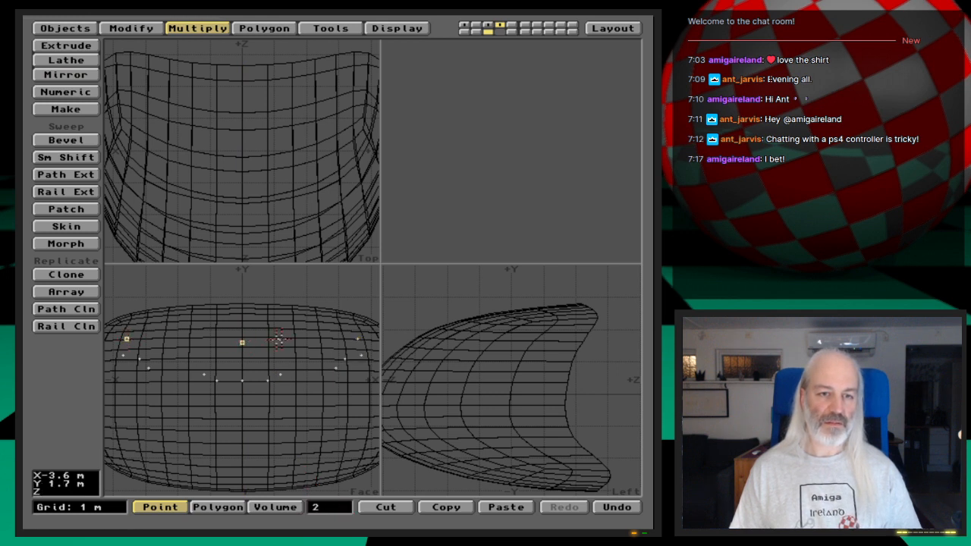
left_click(357, 339)
left_click(361, 355)
left_click(345, 357)
left_click(336, 367)
left_click(280, 375)
left_click(267, 380)
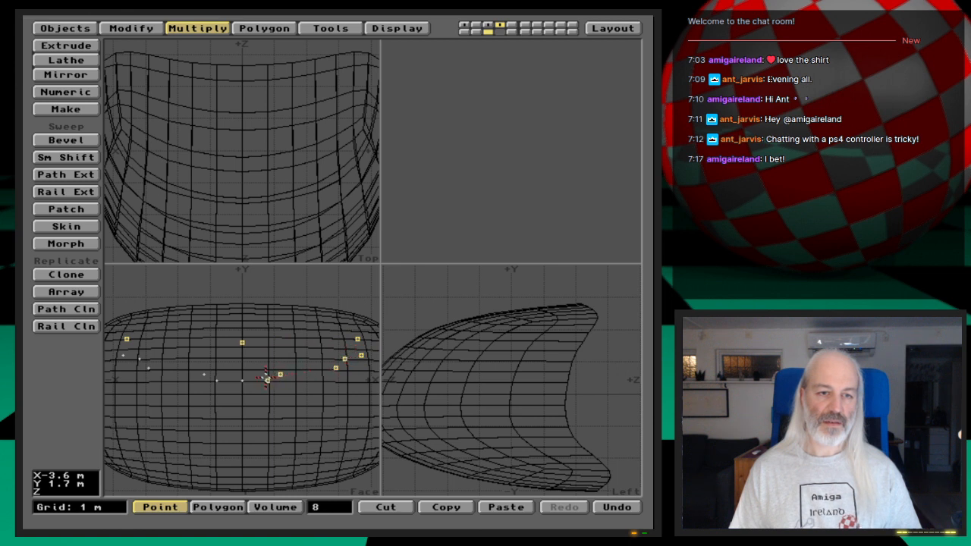
left_click(242, 380)
left_click(217, 380)
left_click(204, 374)
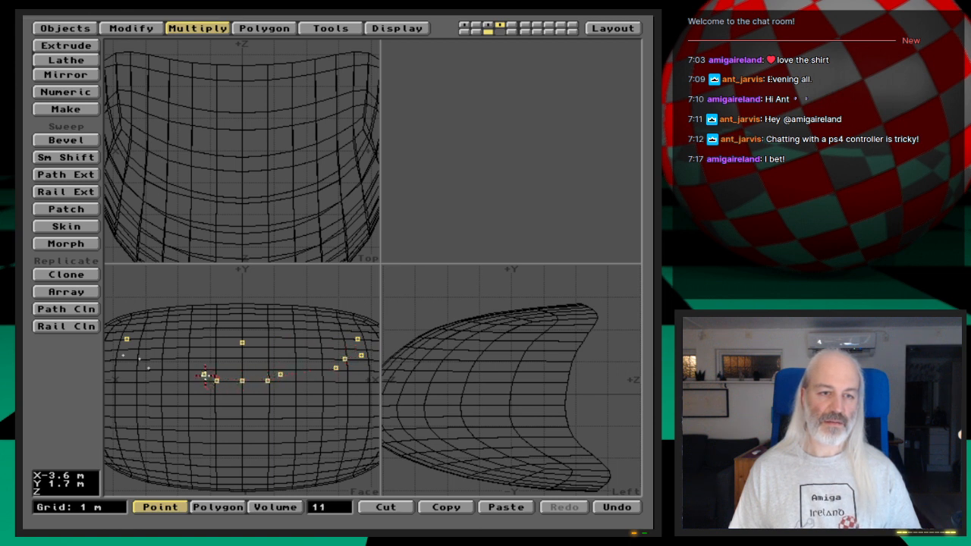
left_click(149, 368)
left_click(140, 358)
left_click(123, 355)
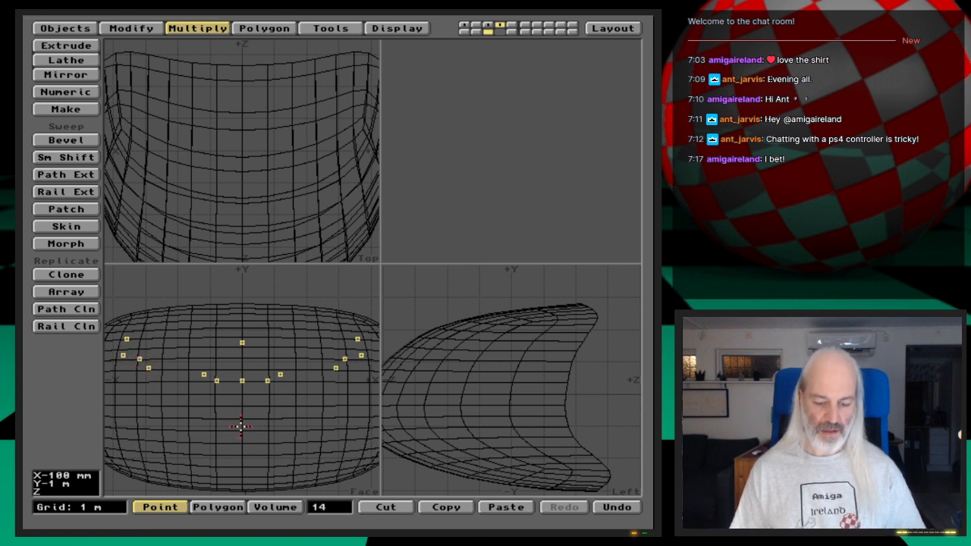
key("p")
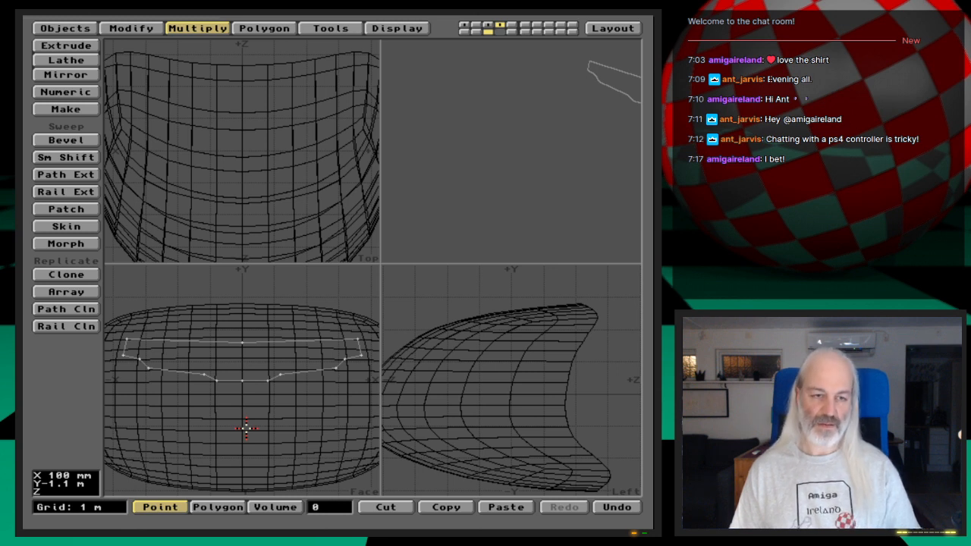
- Swap the hull to the foreground and template-drill it with the background window outline, using Stencil along Z and the Shuttle-Cockpit surface
key("apostrophe")
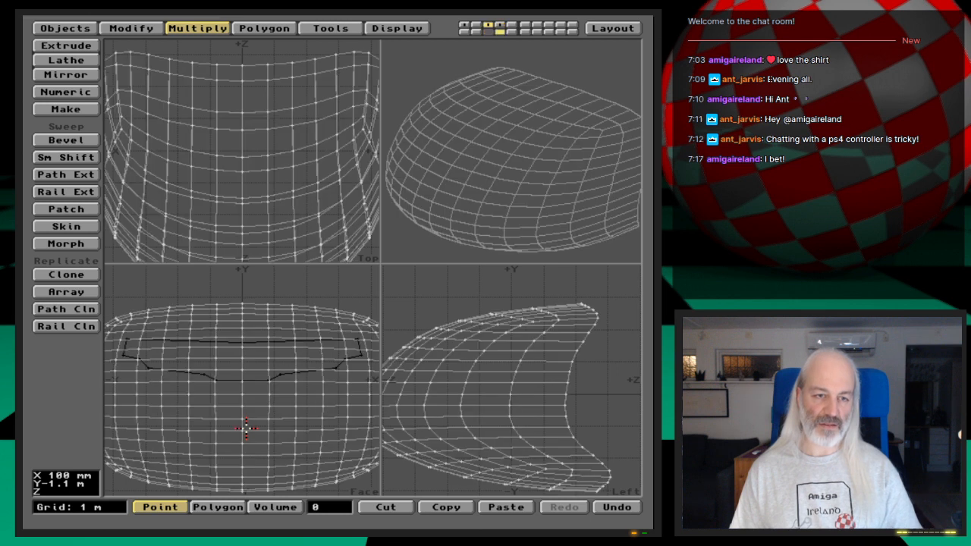
left_click(319, 28)
left_click(90, 59)
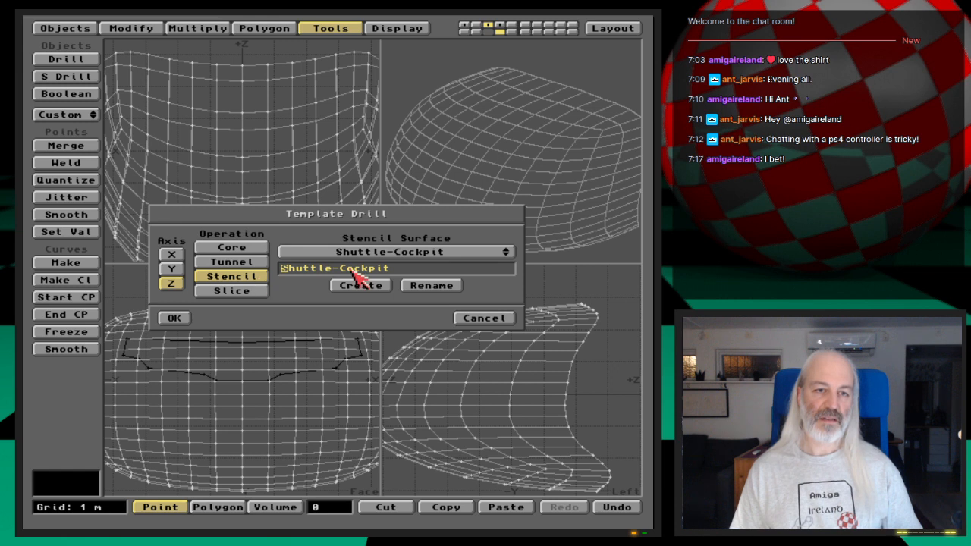
left_click(174, 318)
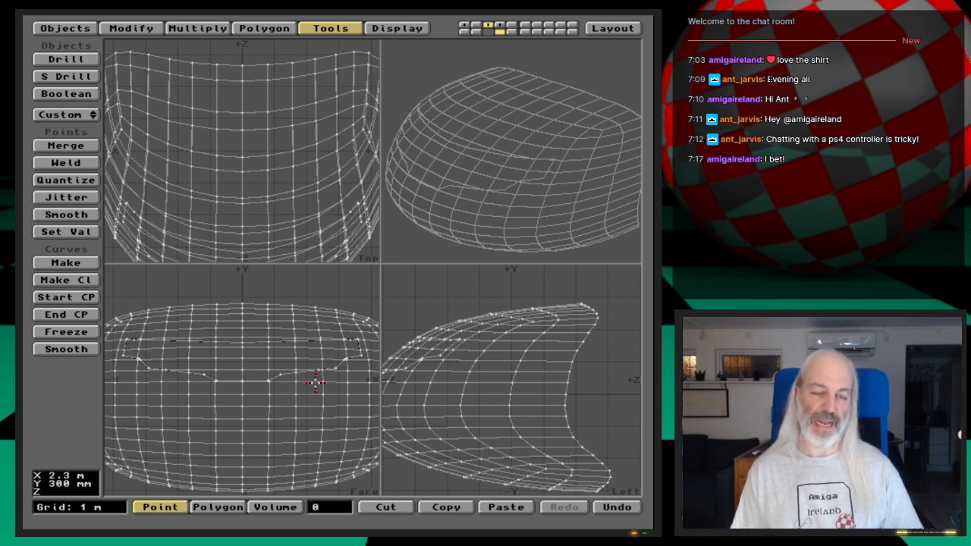
- Select all hull polygons that carry the Shuttle-Cockpit surface using the polygon statistics
key("space")
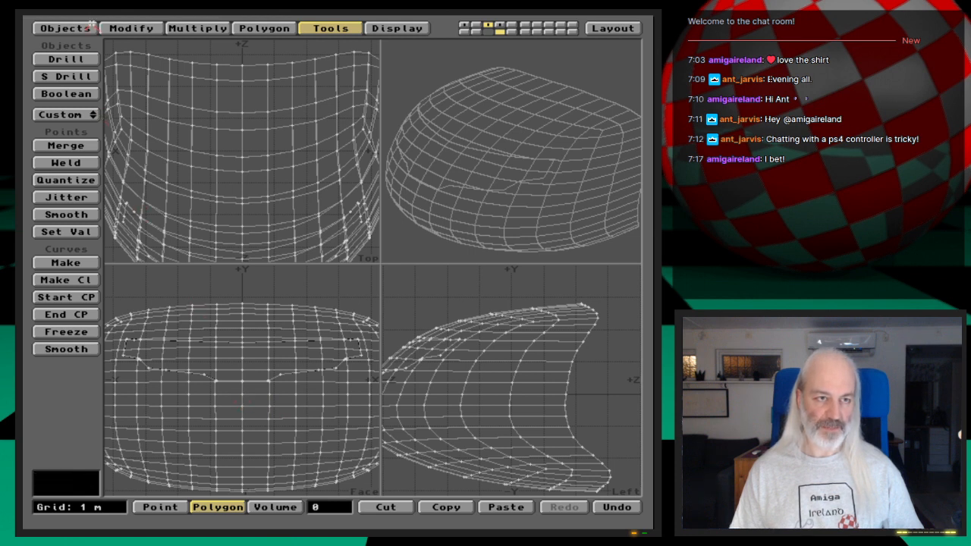
left_click(65, 28)
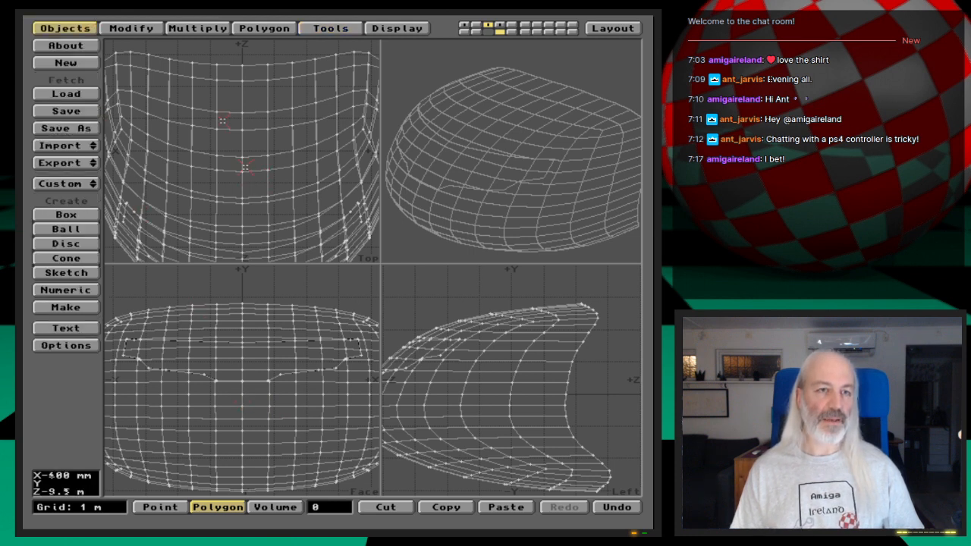
left_click(132, 28)
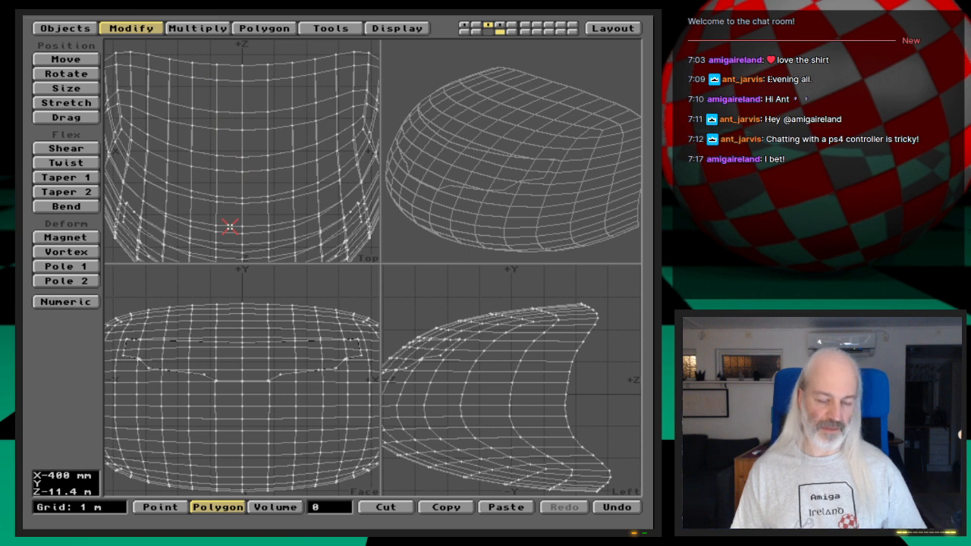
left_click_drag(448, 199, 473, 213)
key("w")
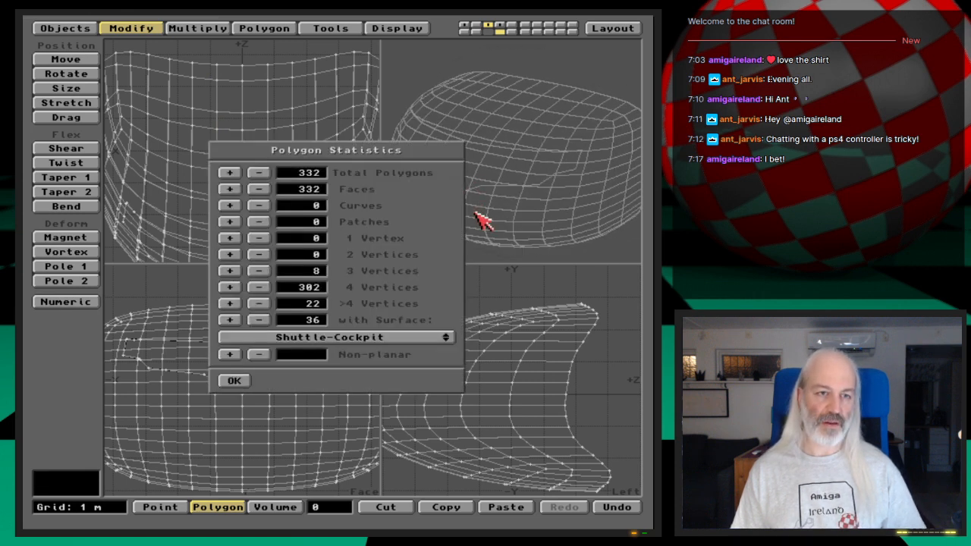
left_click(231, 320)
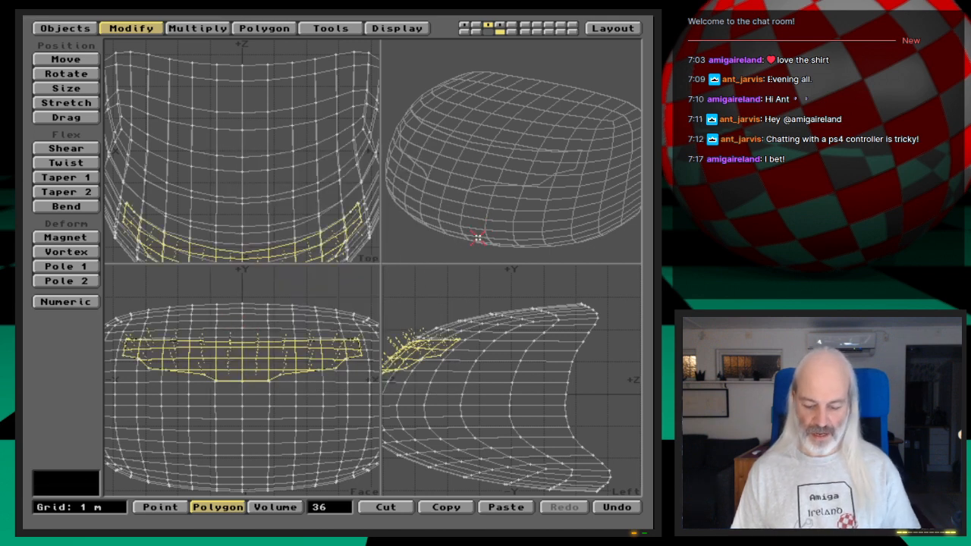
- Isolate the selected window polygons, check their shape in the preview, and unhide the whole model
key("equal")
mouse_move(485, 201)
left_mouse_down()
mouse_move(520, 202)
mouse_move(429, 189)
mouse_move(502, 190)
mouse_move(548, 210)
mouse_move(605, 190)
mouse_move(555, 194)
mouse_move(553, 220)
mouse_move(503, 202)
mouse_move(503, 210)
left_mouse_up()
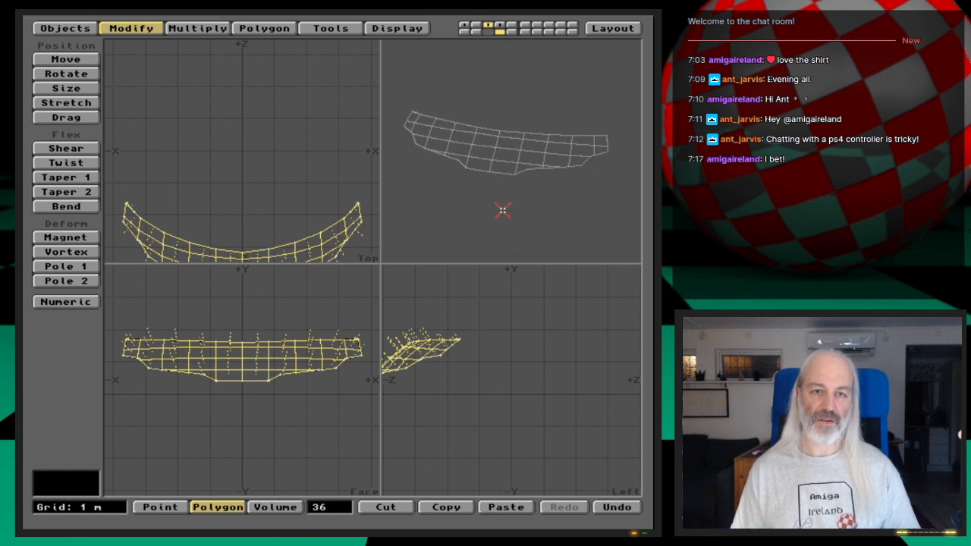
key("backslash")
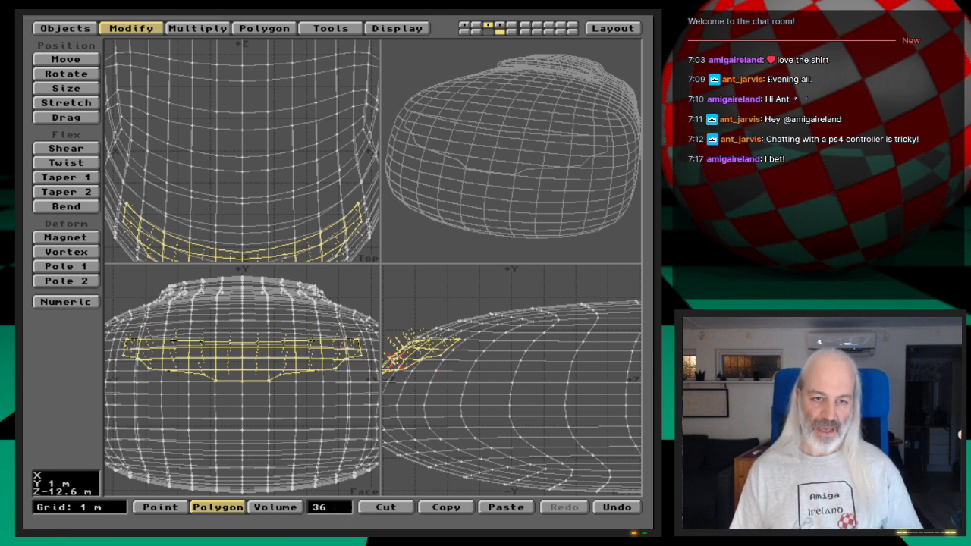
- Try a smooth shift of the selected window polygons with a -50 mm offset and a max smoothing angle of 89.5
key("period")
key("period")
key("period")
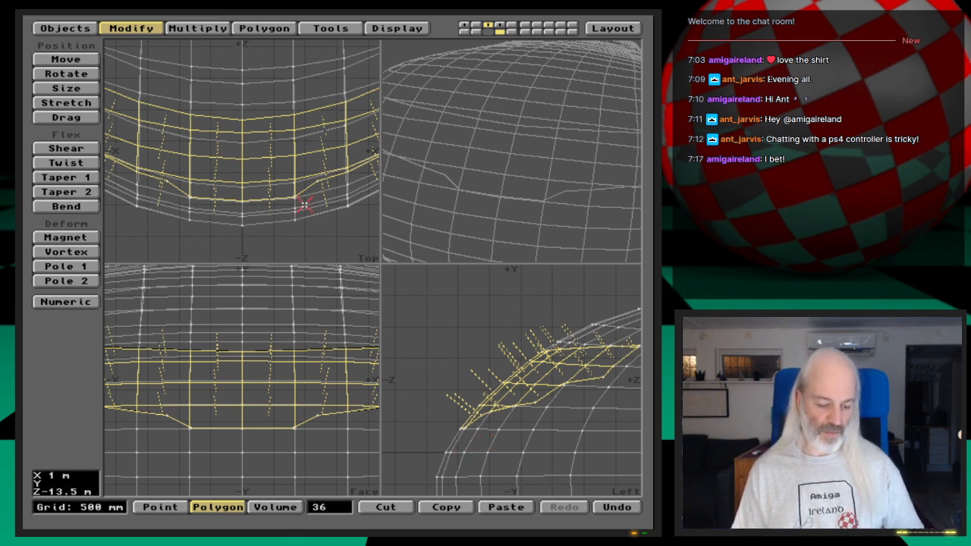
key("f")
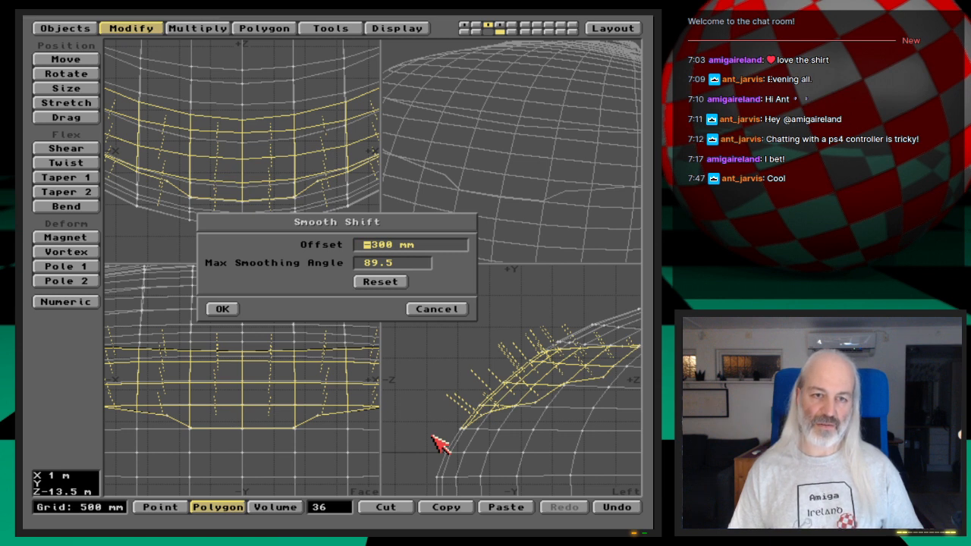
key("Delete")
type("5")
key("Right")
key("Delete")
key("Tab")
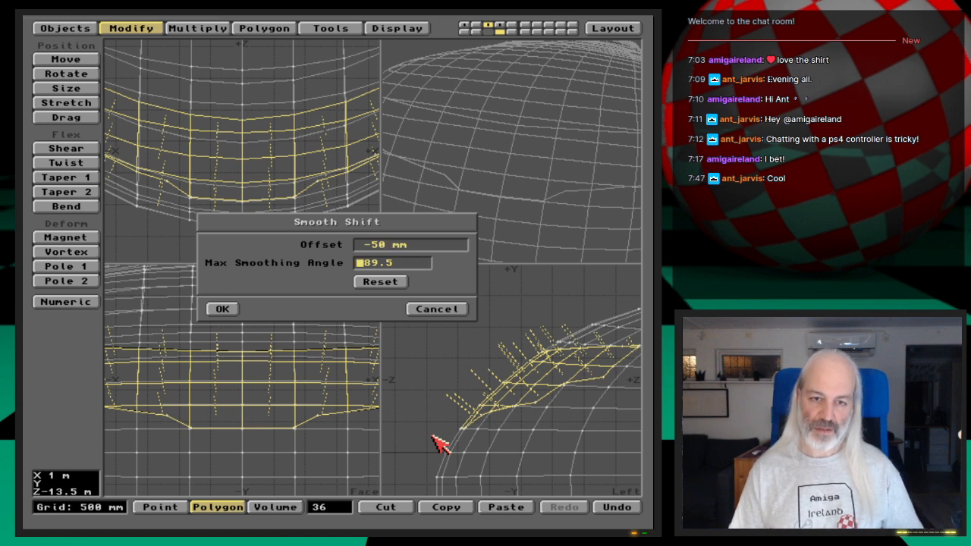
key("Return")
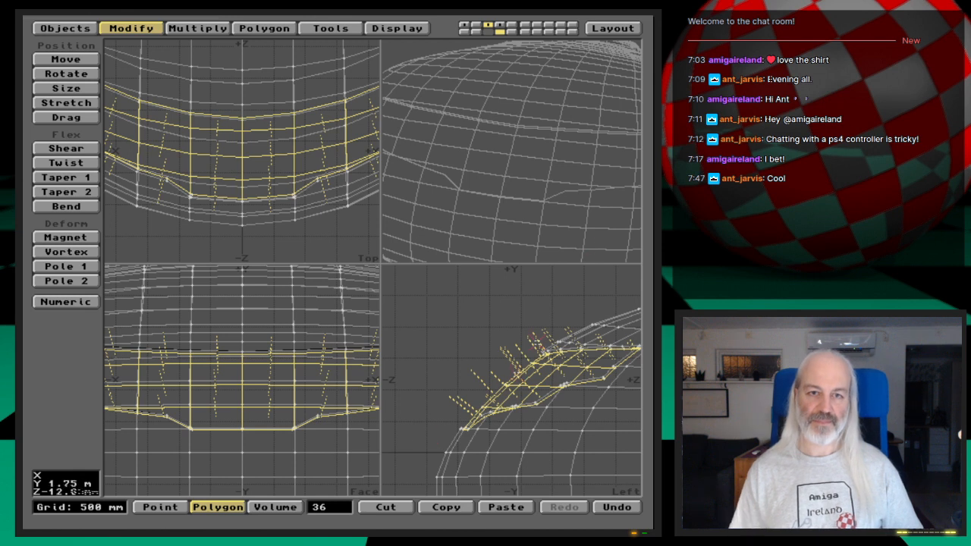
- Examine the depth of the recess along the window's lower front edge in the side view and preview
left_click_drag(612, 176, 548, 218)
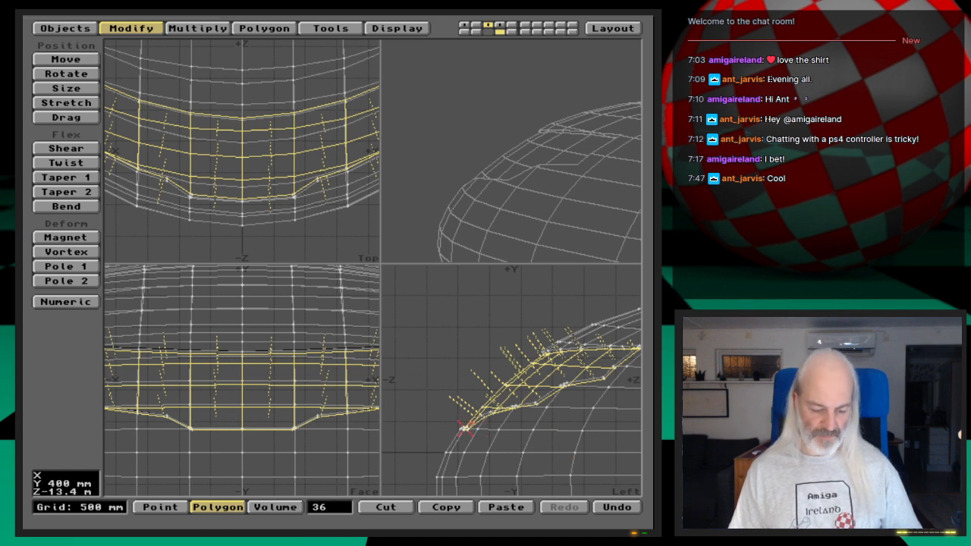
key("period")
key("period")
key("period")
key("period")
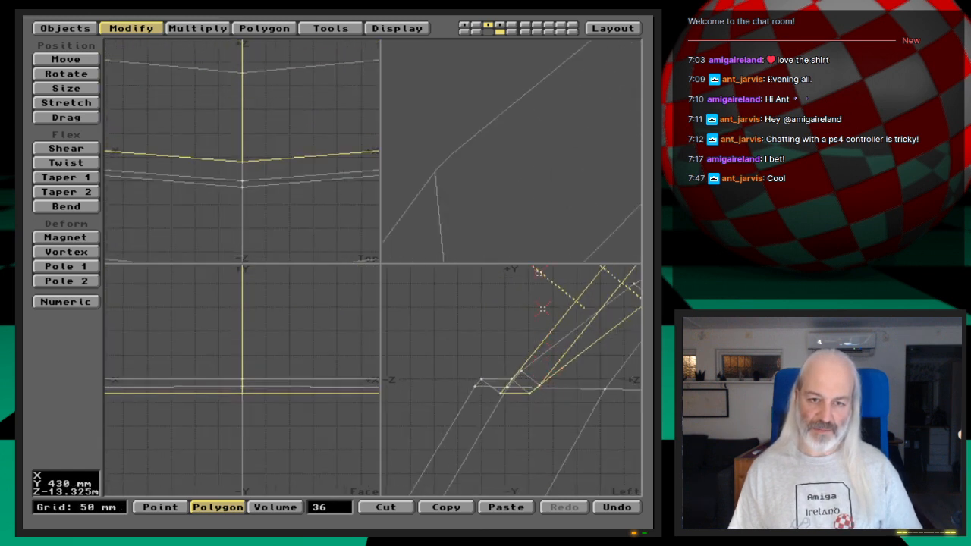
key("comma")
key("comma")
key("comma")
key("comma")
key("comma")
left_click_drag(527, 183, 548, 204)
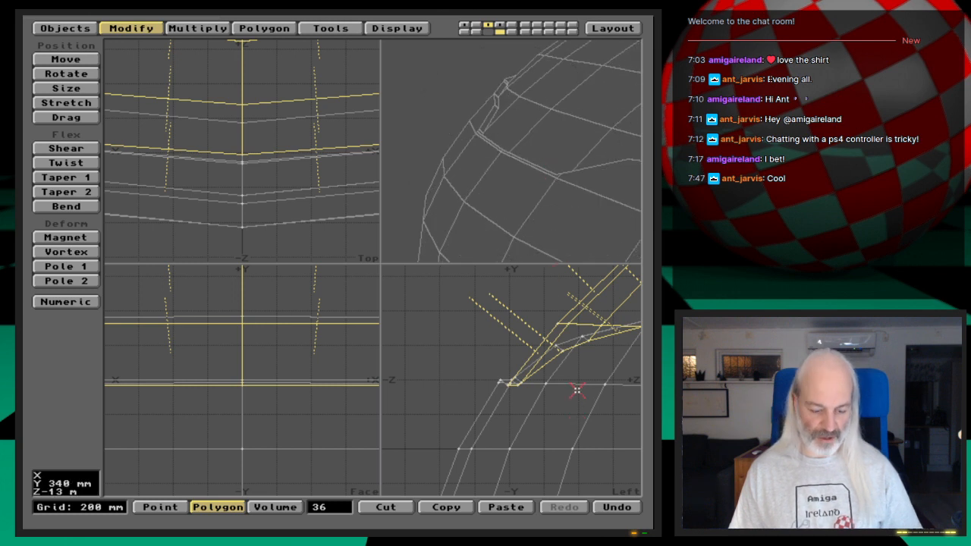
- Undo the last smooth shift and smooth-shift the window polygons again with a -10 mm offset
key("u")
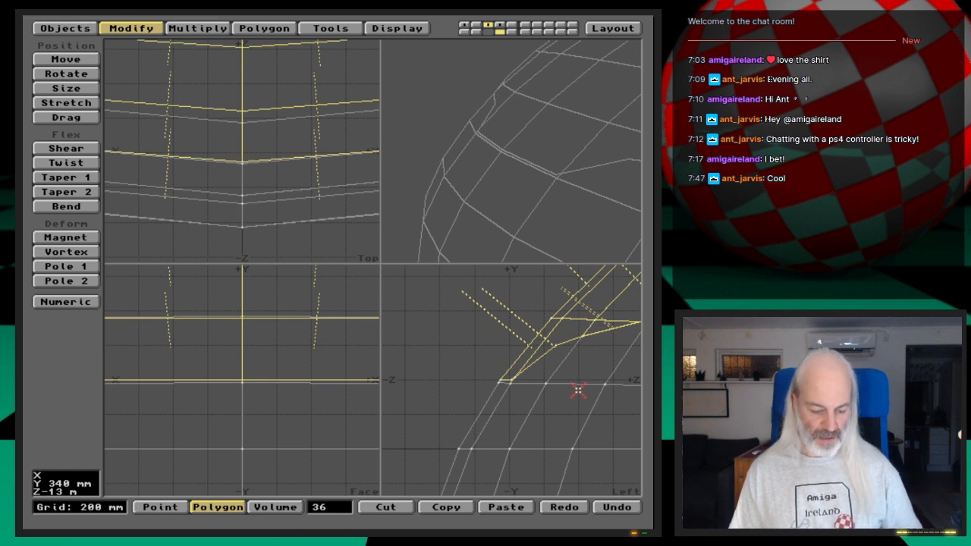
key("f")
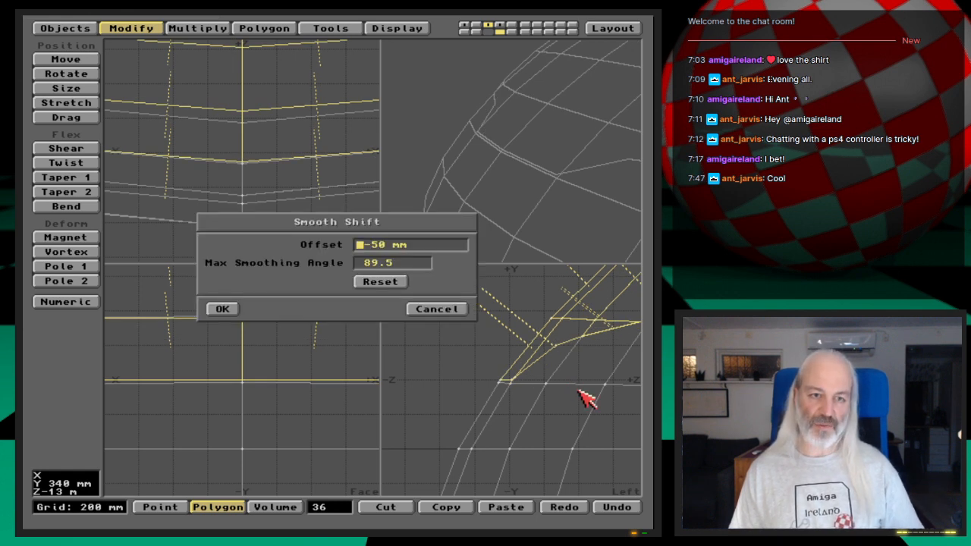
key("Right")
key("Right")
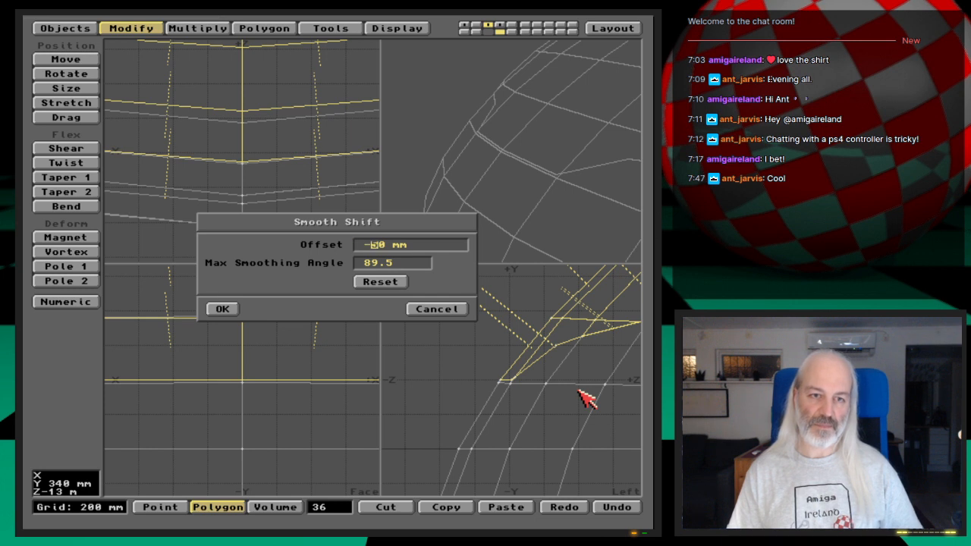
key("Right")
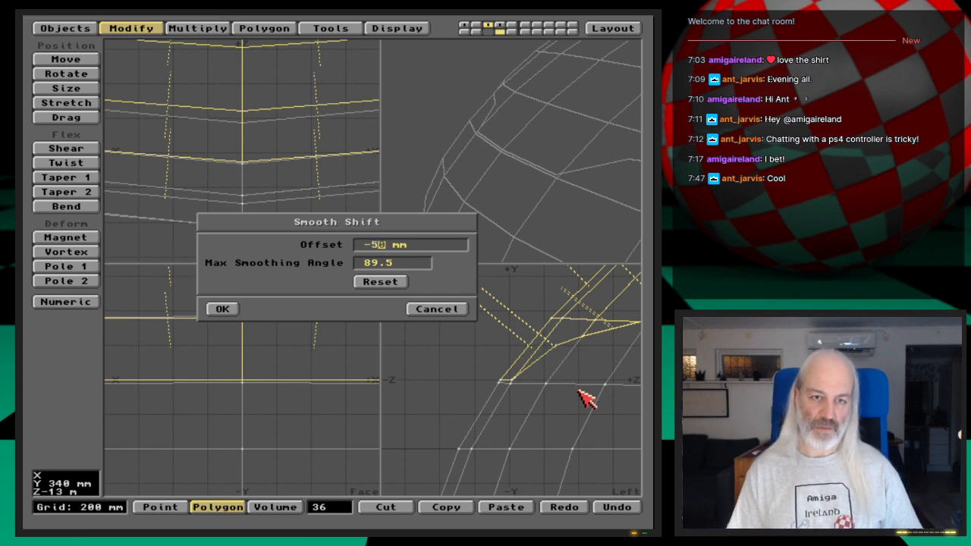
key("BackSpace")
type("1")
key("Tab")
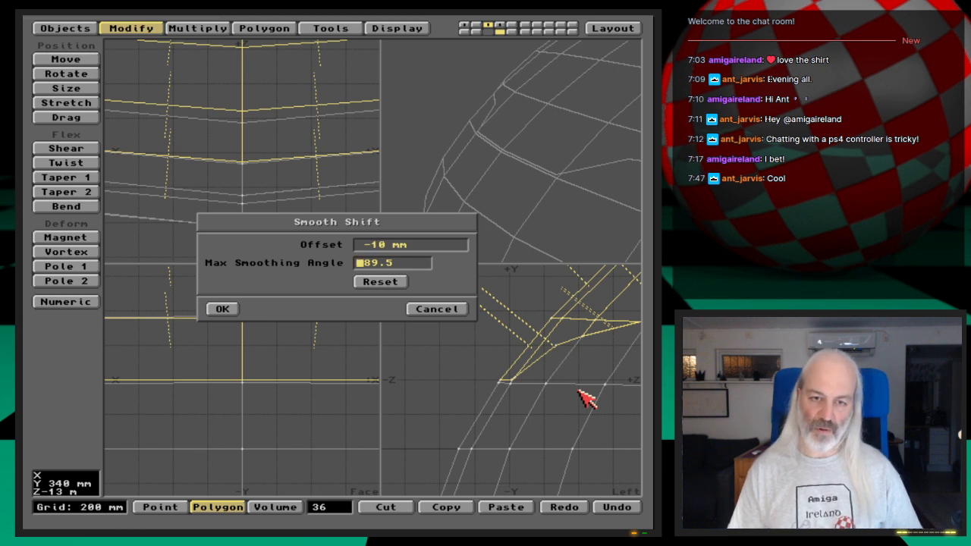
key("Return")
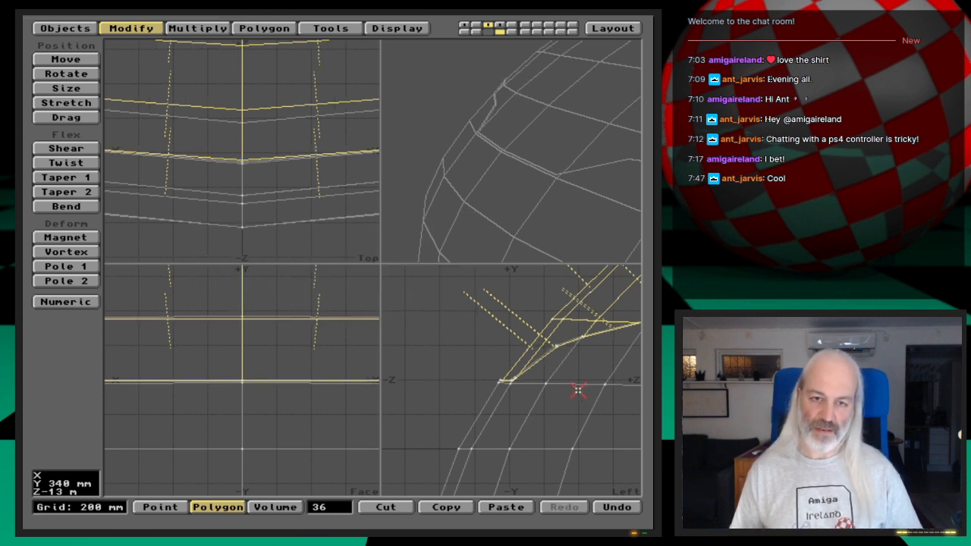
- Stretch the selected window polygons by a factor of 0.99 in X and Y about the center X 0 m, Y 1.1 m
key("a")
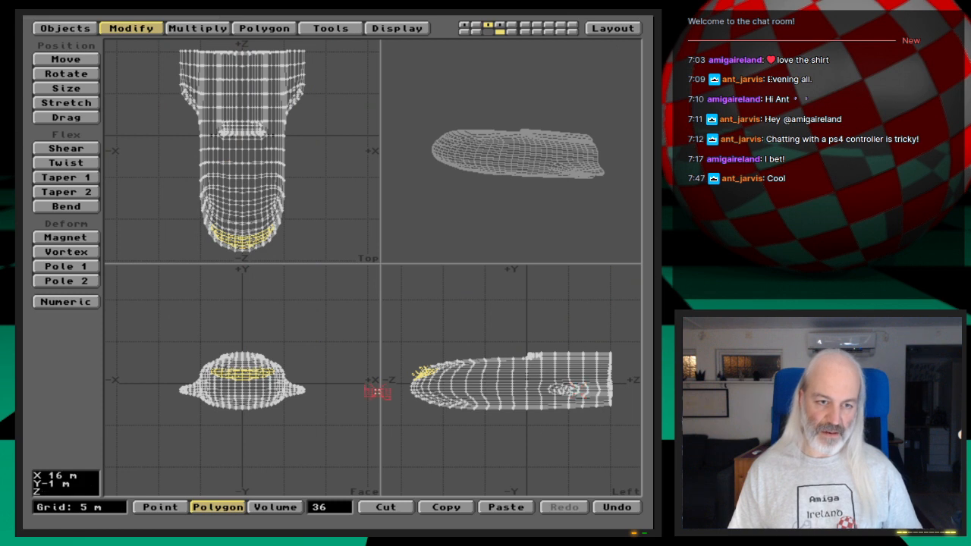
key("shift+a")
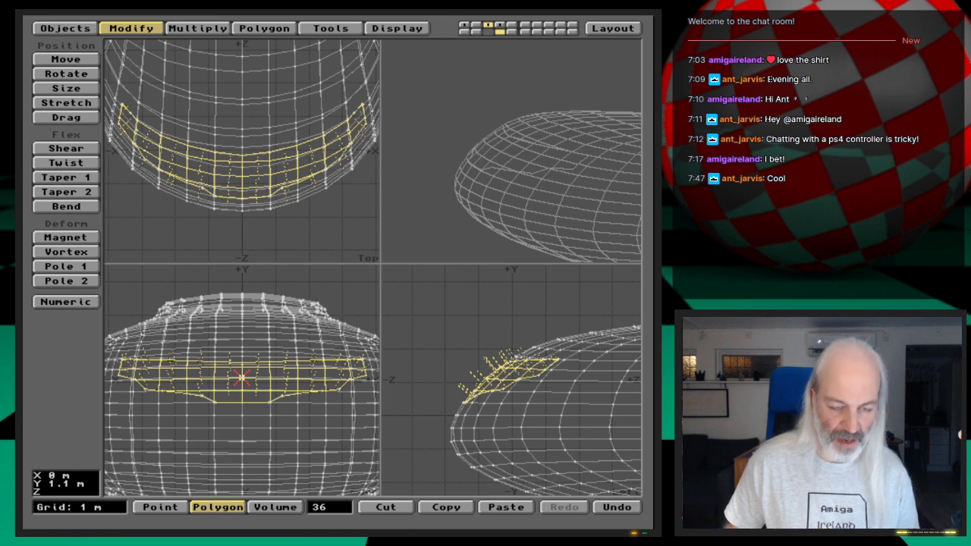
key("h")
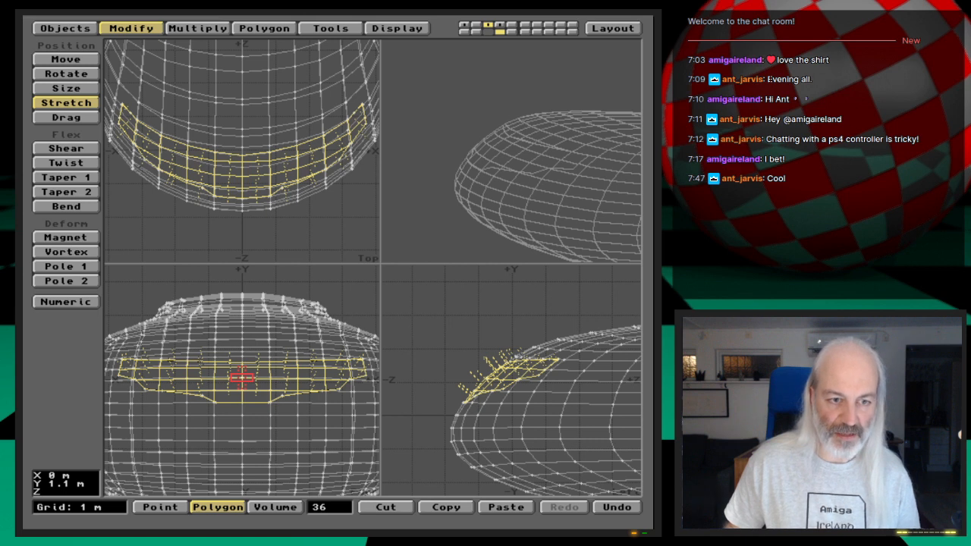
left_click(241, 377)
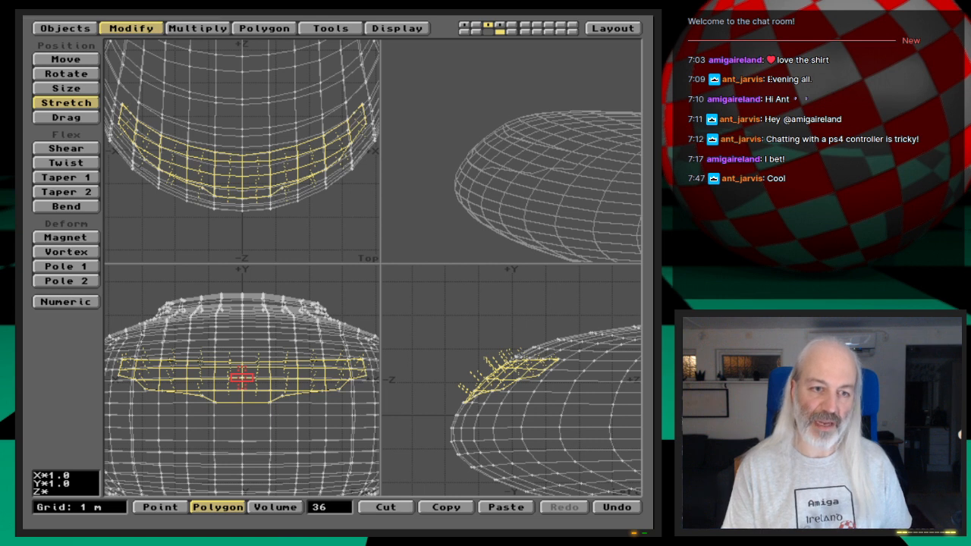
key("n")
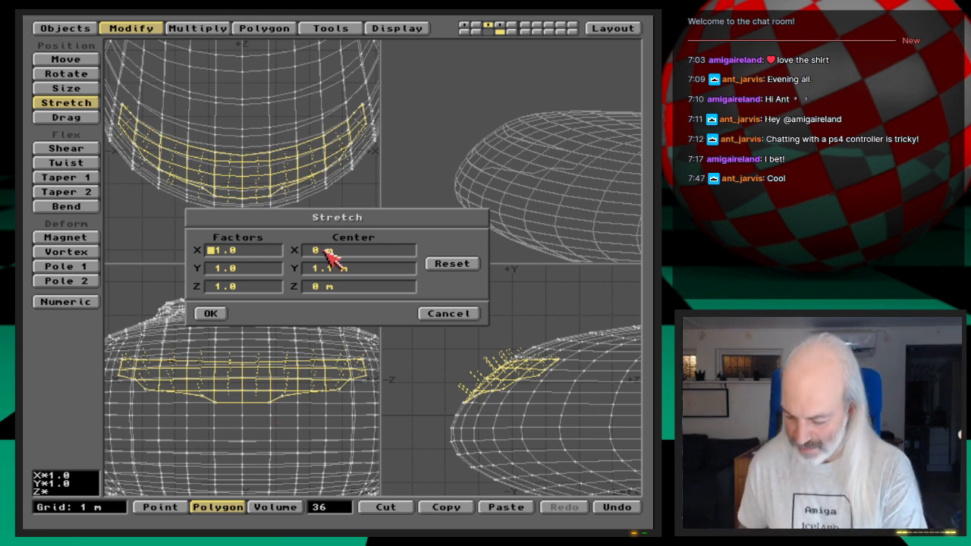
type(".99")
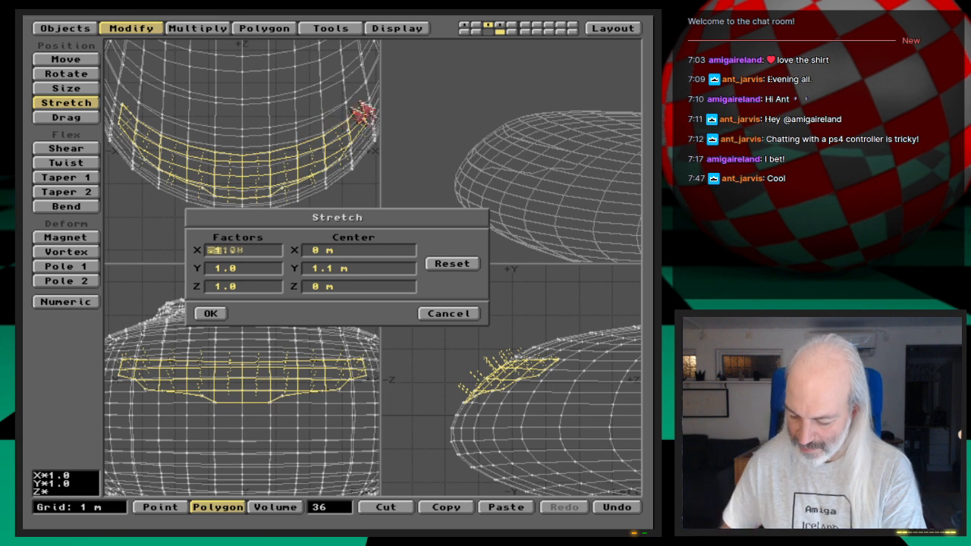
key("Return")
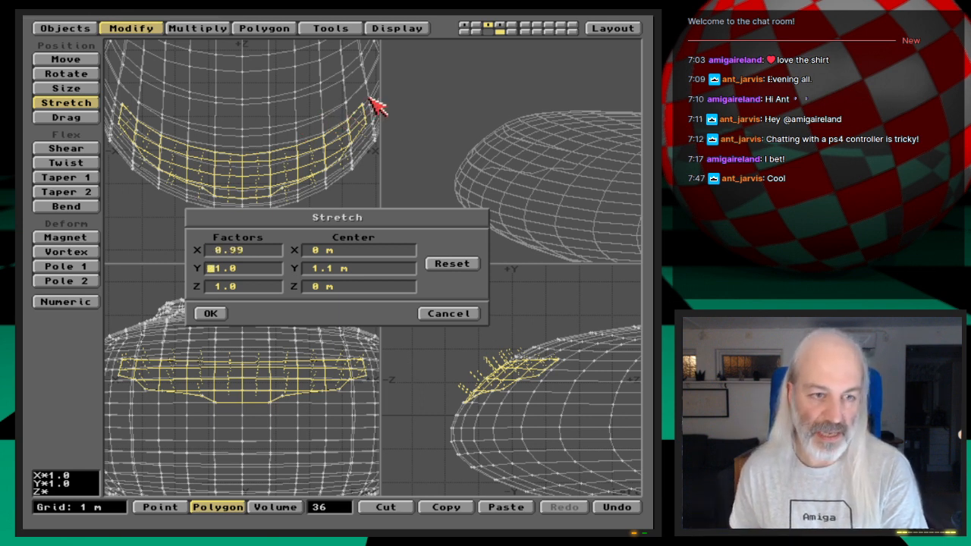
type(".99")
key("Return")
key("Return")
key("Return")
key("Return")
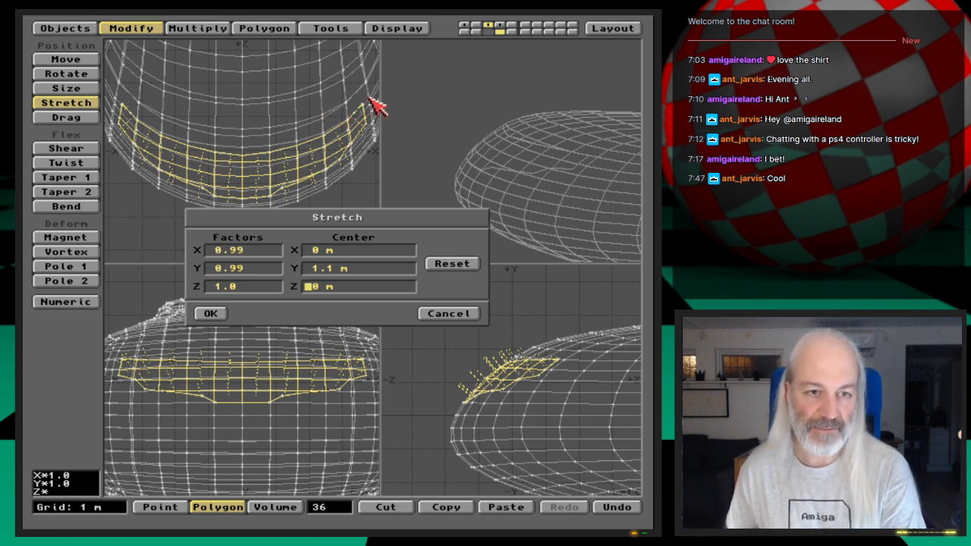
key("Return")
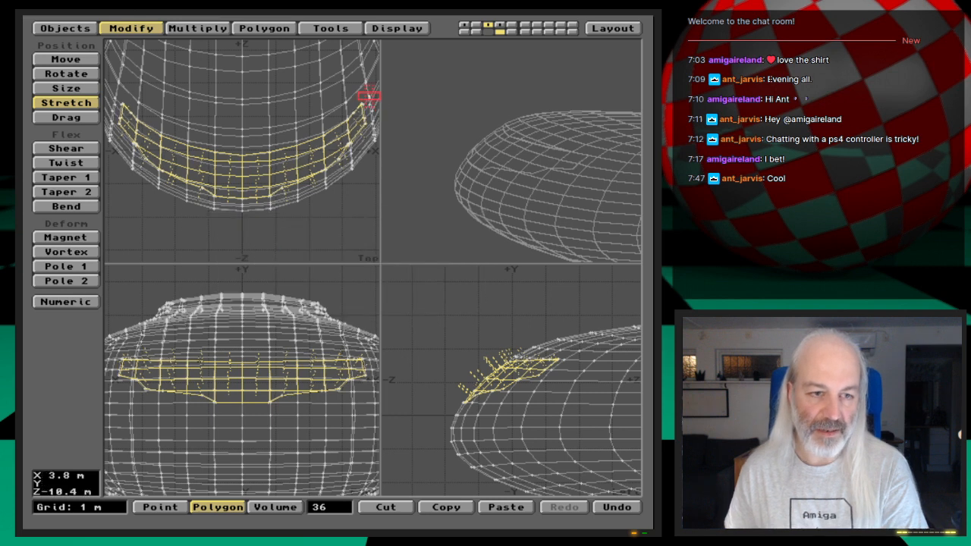
- Examine the gap between the stretched window polygons and the surrounding hull at the lower front edge
key("period")
key("period")
key("period")
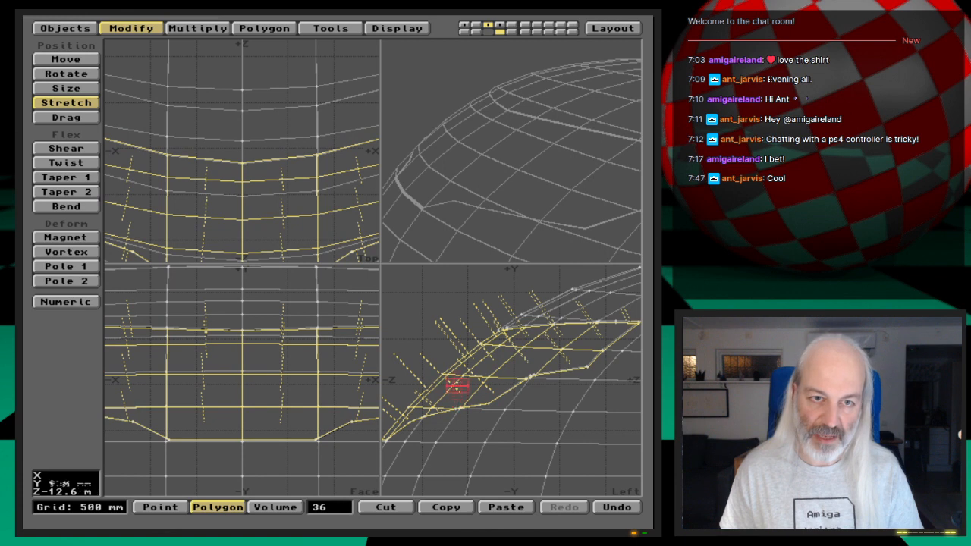
key("period")
key("period")
left_click_drag(458, 403, 590, 382, "alt")
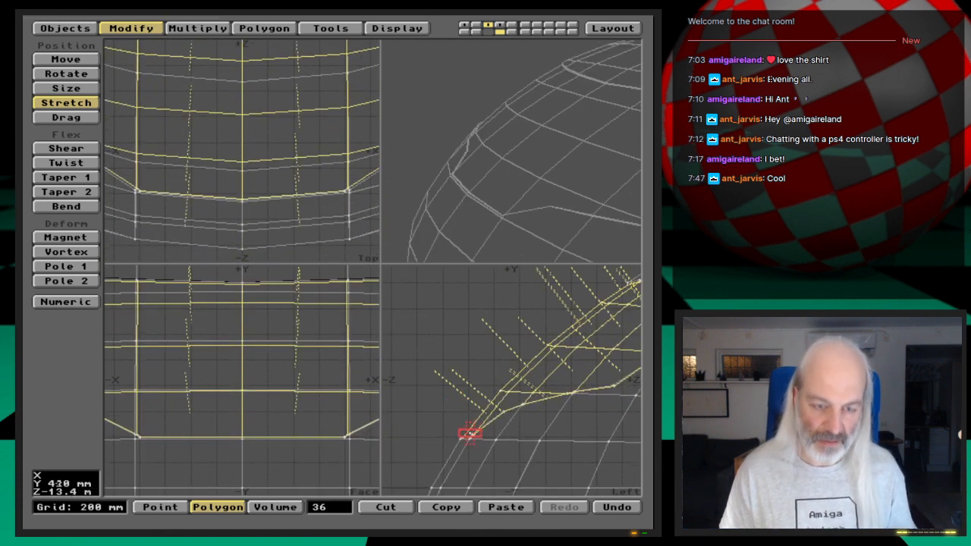
key("period")
key("period")
key("period")
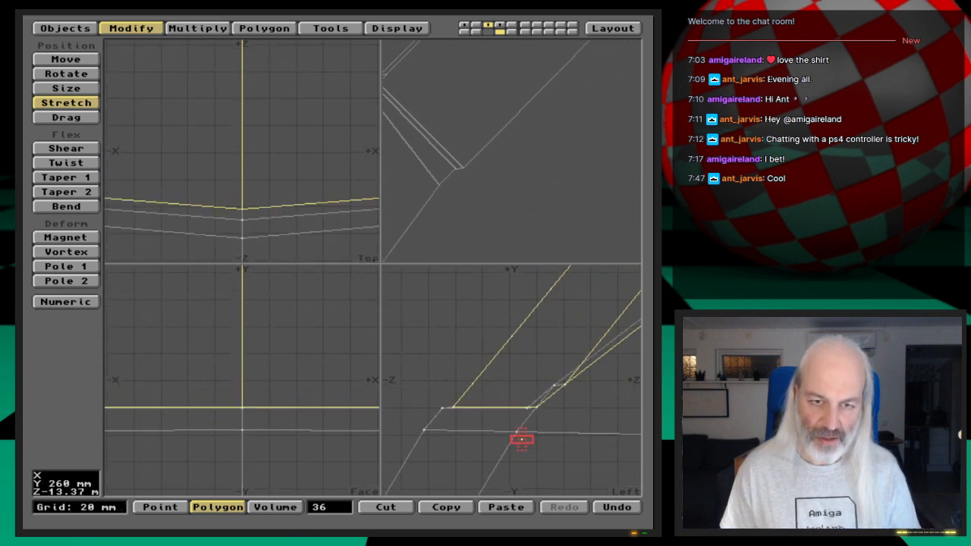
- Undo the last stretch of the selected window polygons
key("comma")
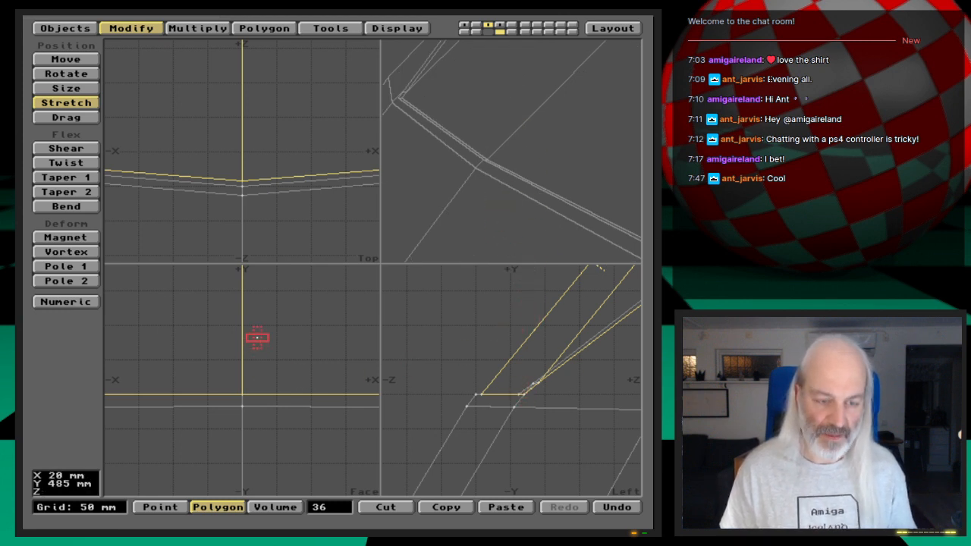
key("u")
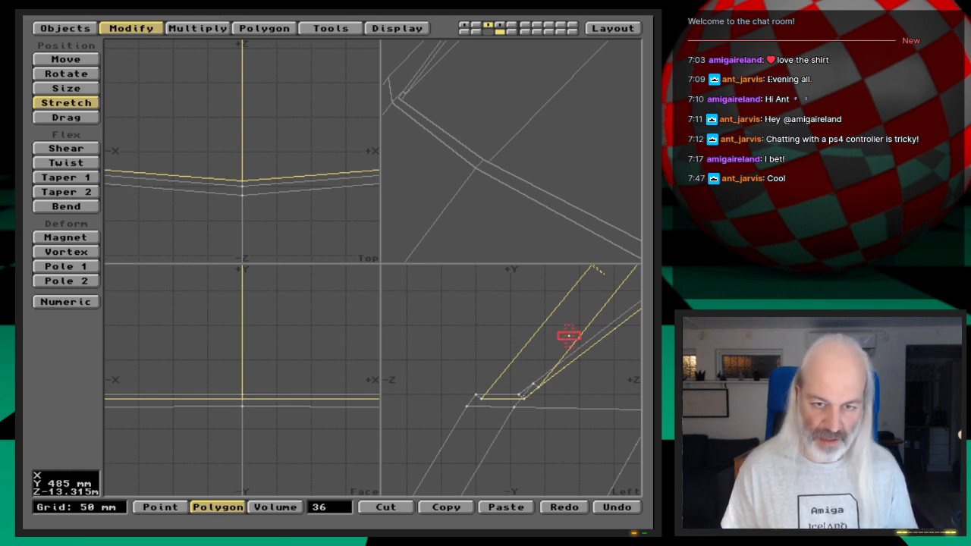
- Stretch the selected window polygons by a factor of 0.99 in X and Y about the center X 0 m, Y 1.18 m, Z -12.6 m
key("comma")
key("comma")
key("comma")
key("comma")
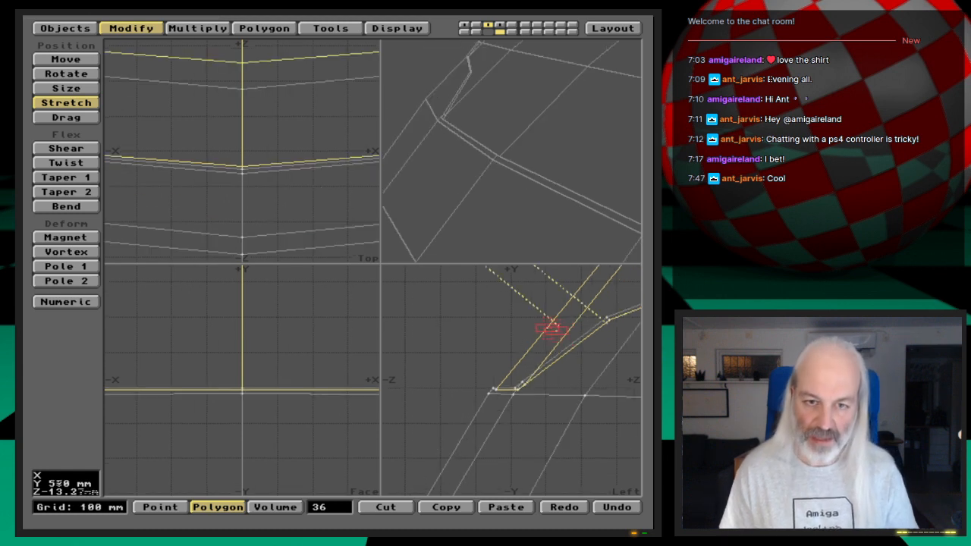
key("g")
key("comma")
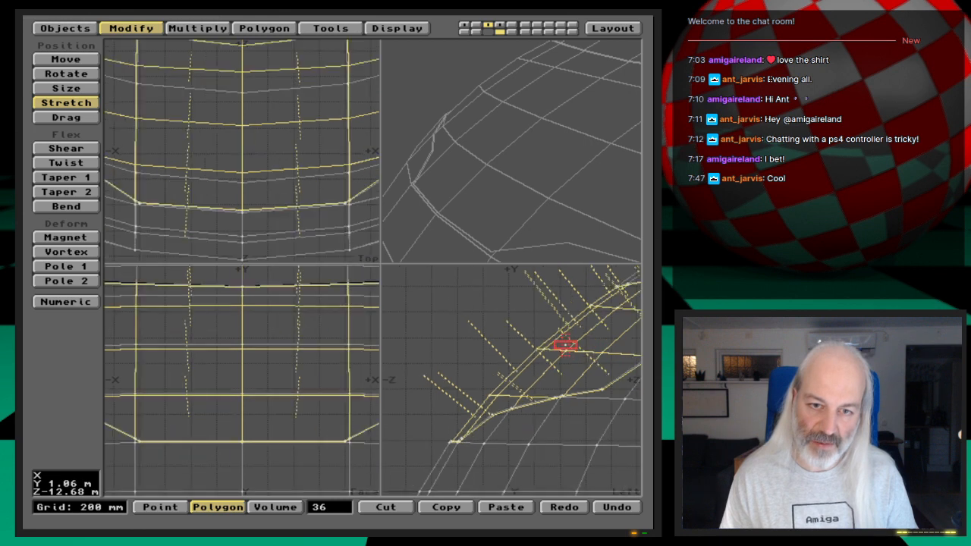
key("g")
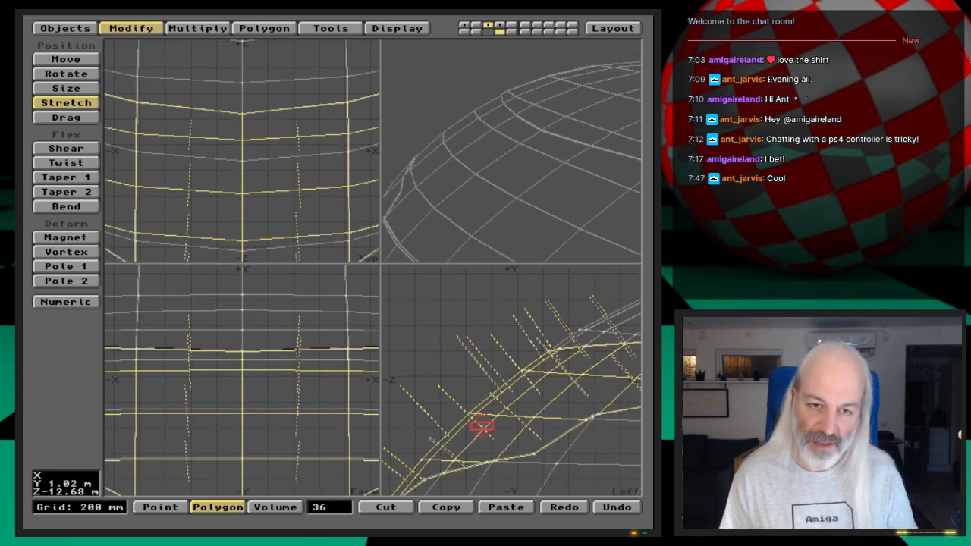
key("g")
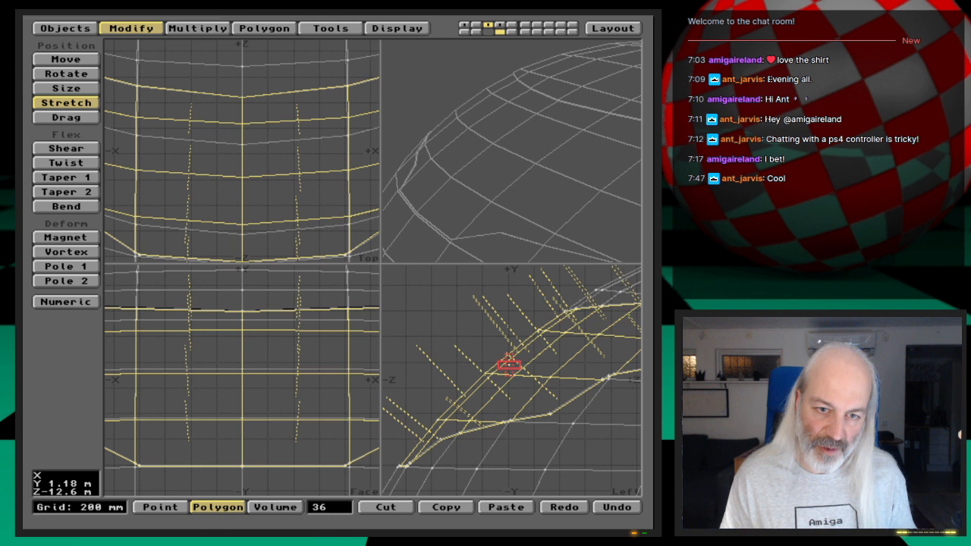
left_click(509, 366)
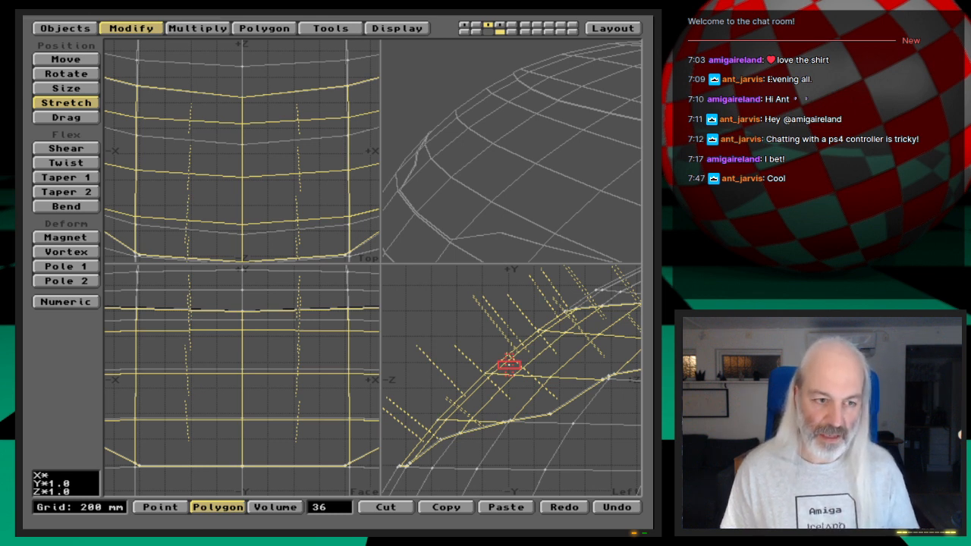
key("n")
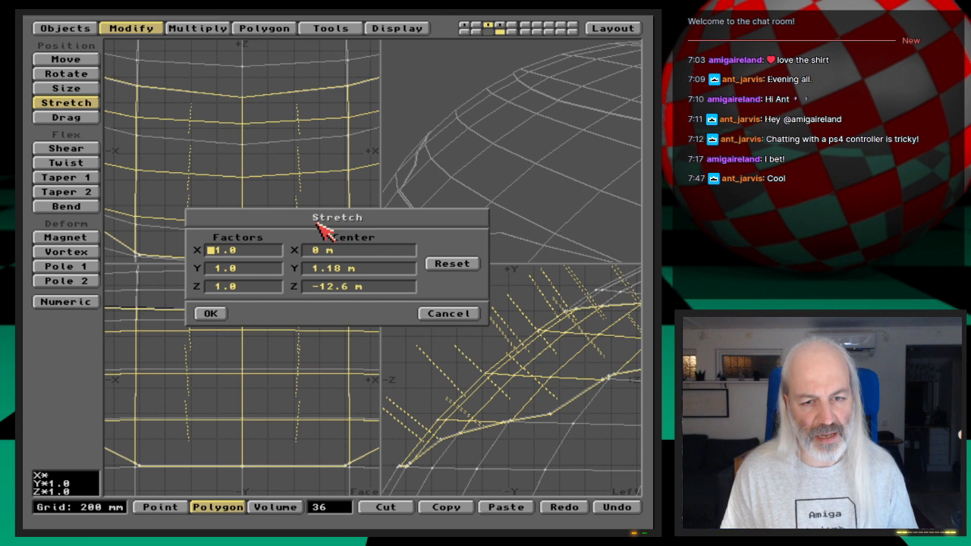
type(".99")
key("Tab")
type(".99")
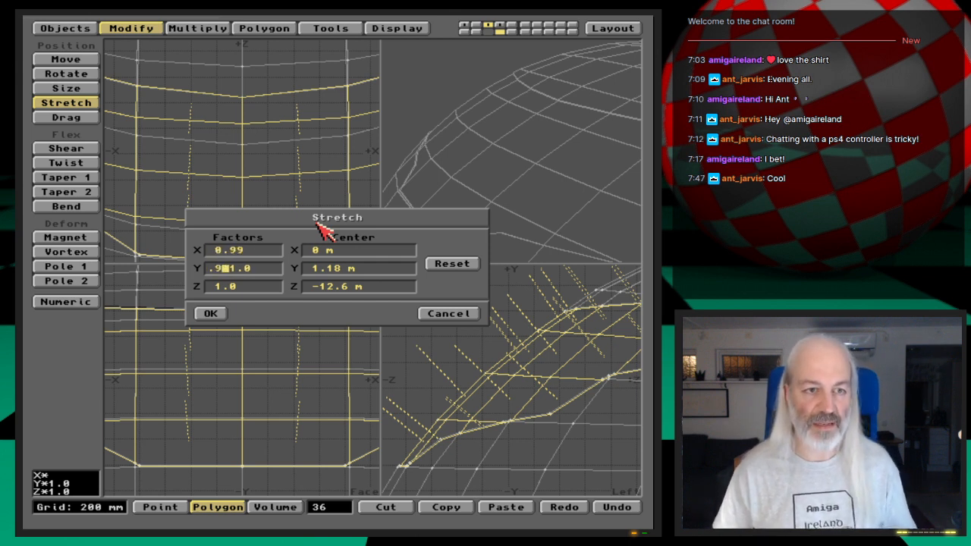
key("Tab")
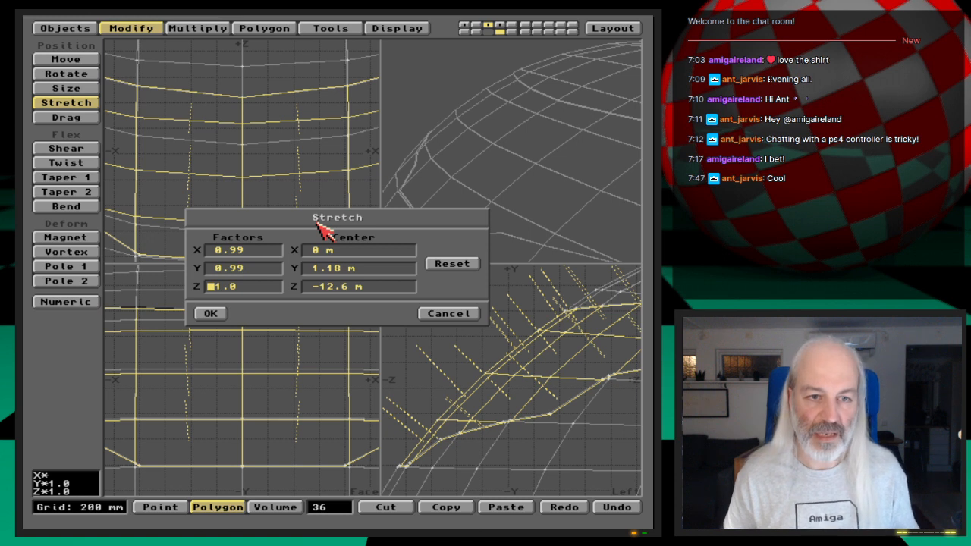
key("Tab")
key("Tab")
key("Tab")
key("Return")
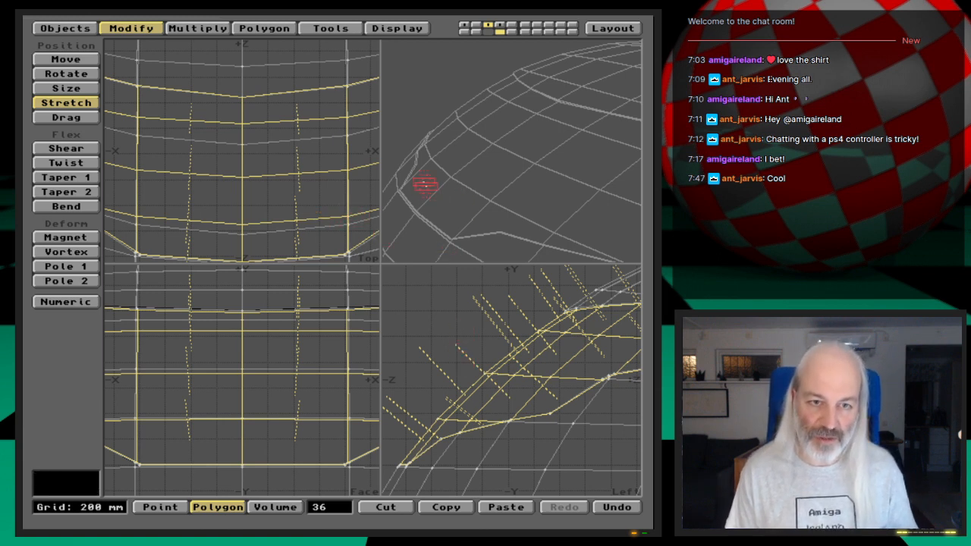
- Examine the window's recessed lower front edge up close in the side view and from several angles in the preview
left_click_drag(440, 220, 444, 214)
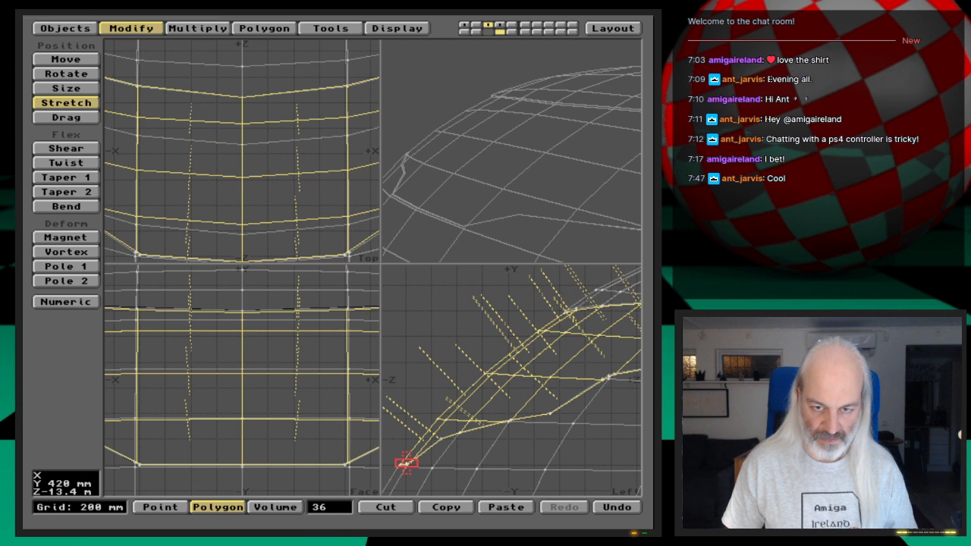
key("g")
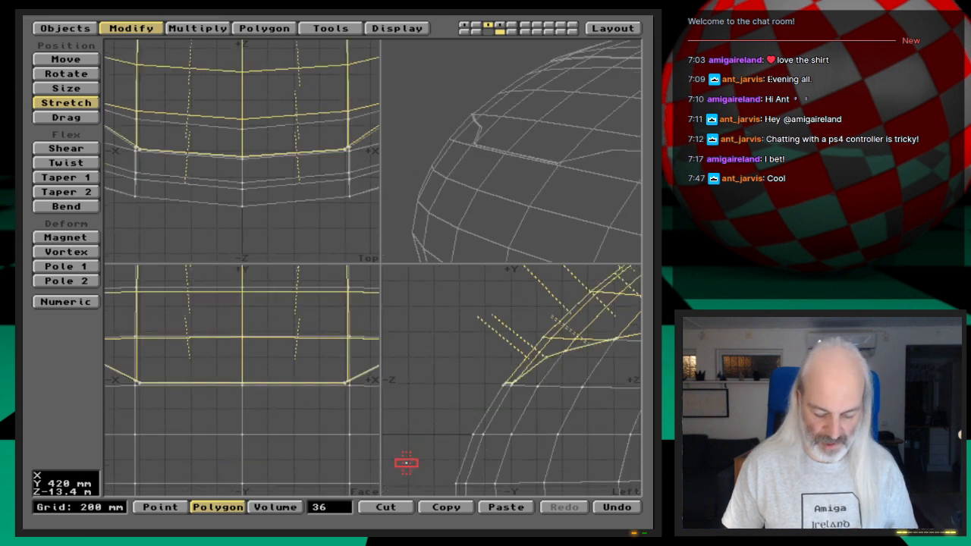
key("period")
key("period")
key("period")
key("period")
key("period")
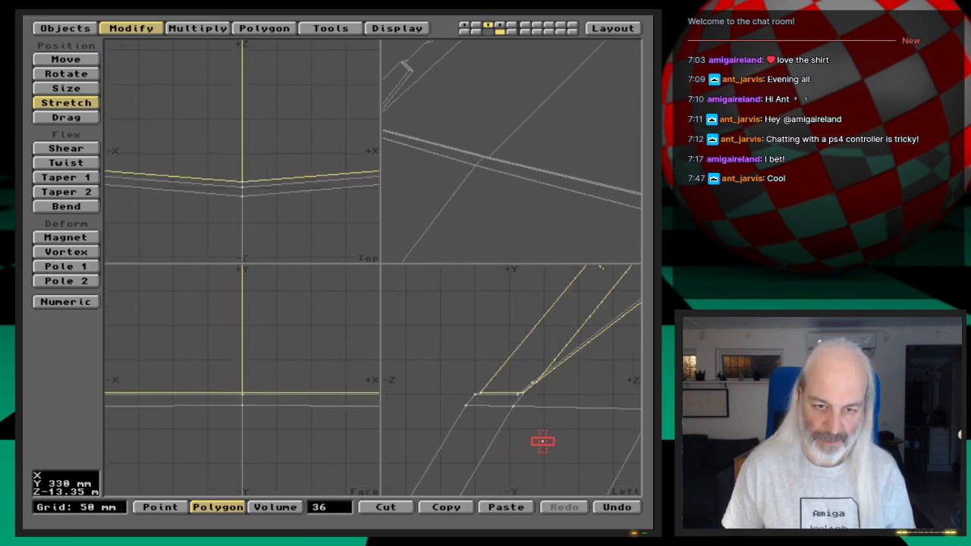
key("period")
key("comma")
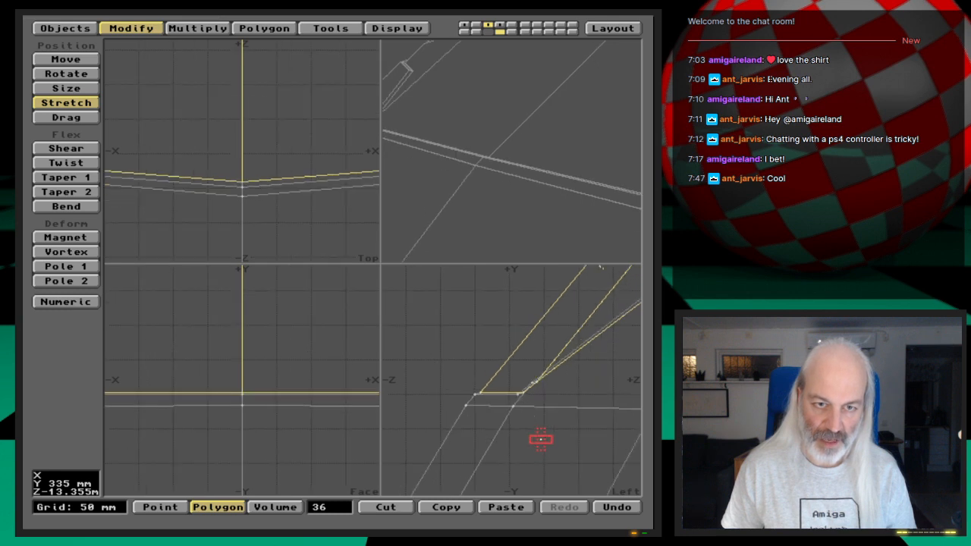
key("comma")
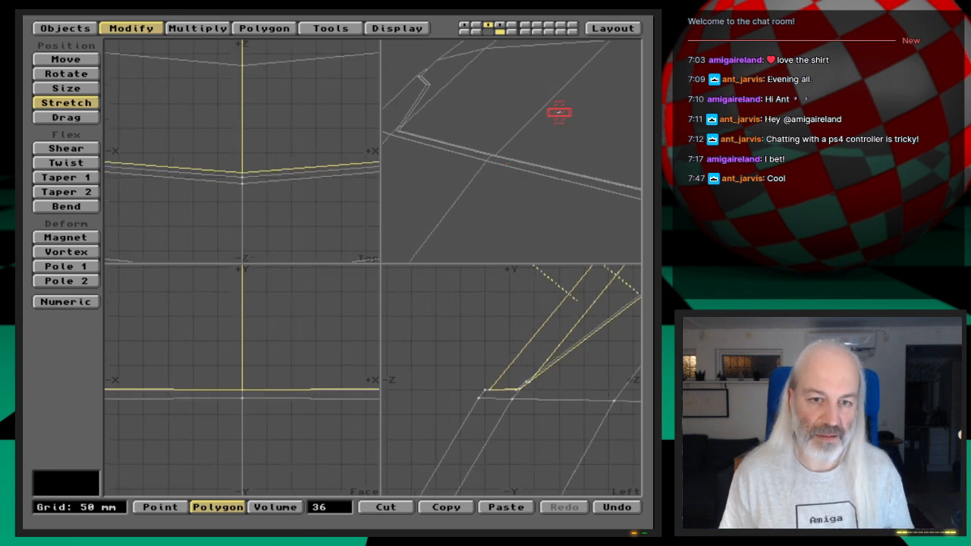
left_click_drag(568, 114, 558, 113)
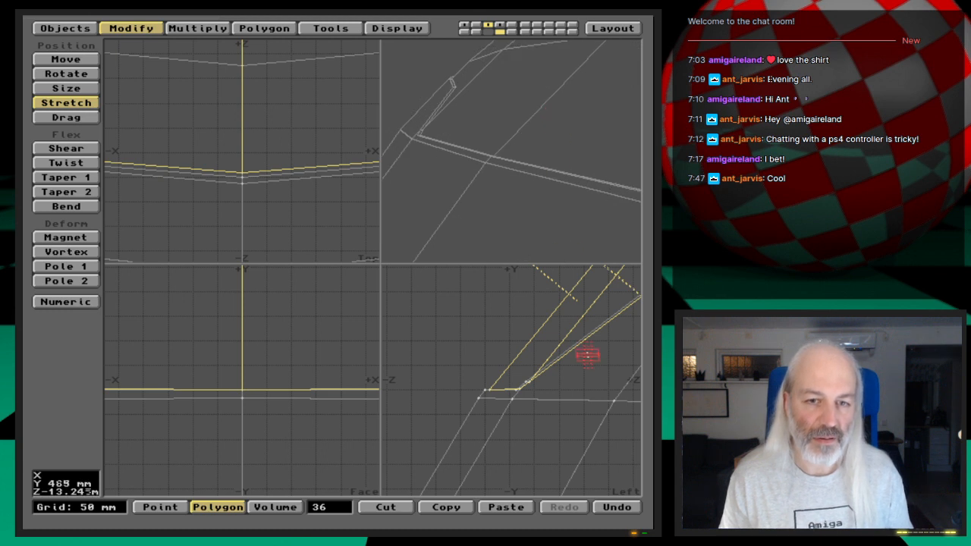
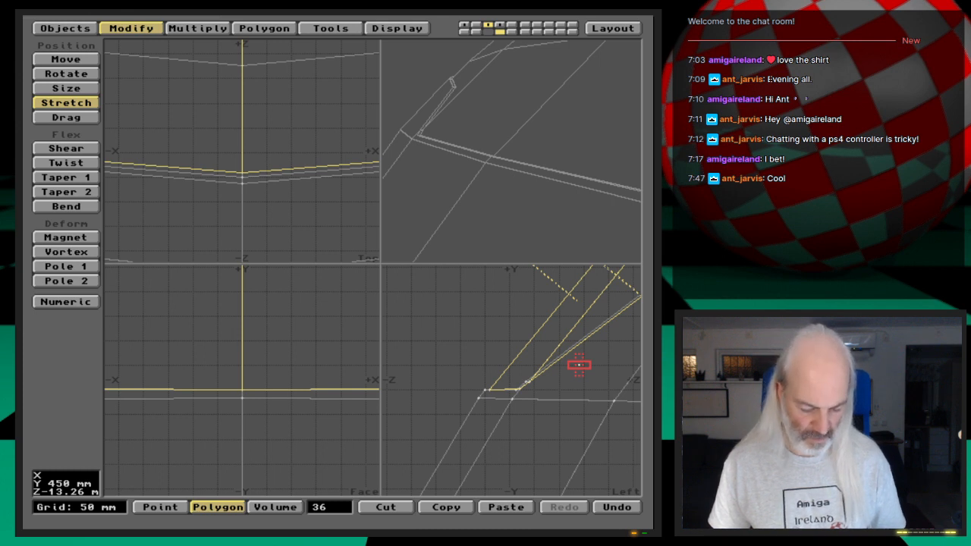
- Stretch the selected window polygons by 0.99 in X and Y about the center X 0 m, Y 1.18 m, Z -12.6 m
key("n")
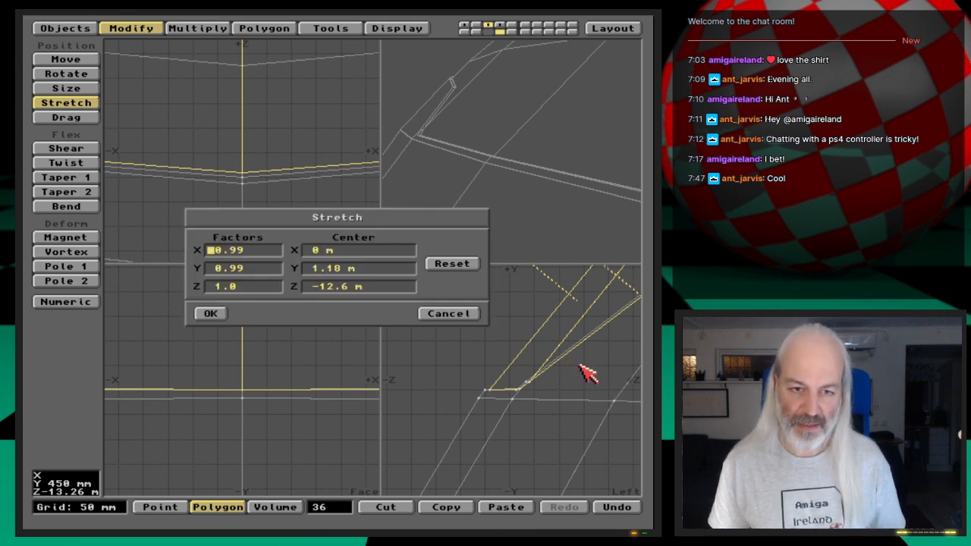
left_click(209, 313)
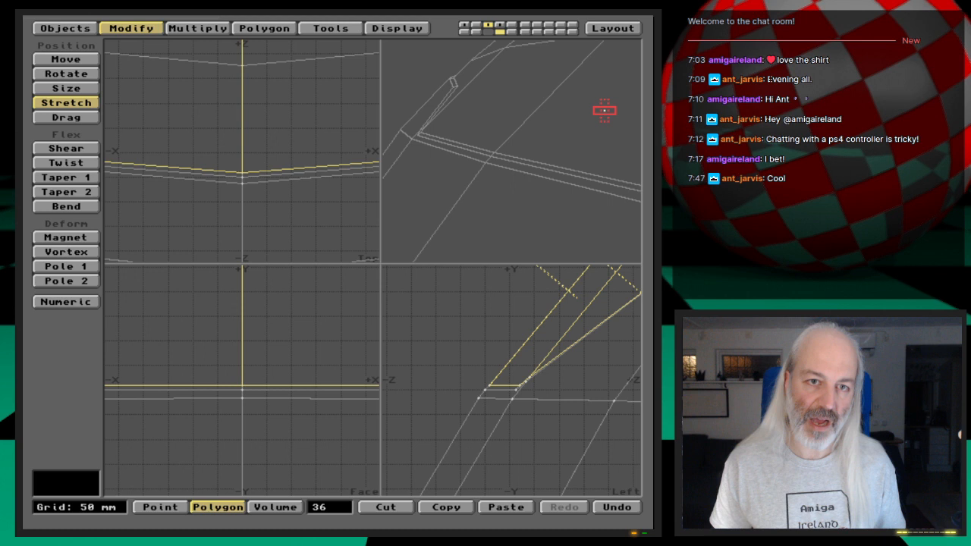
key("comma")
key("comma")
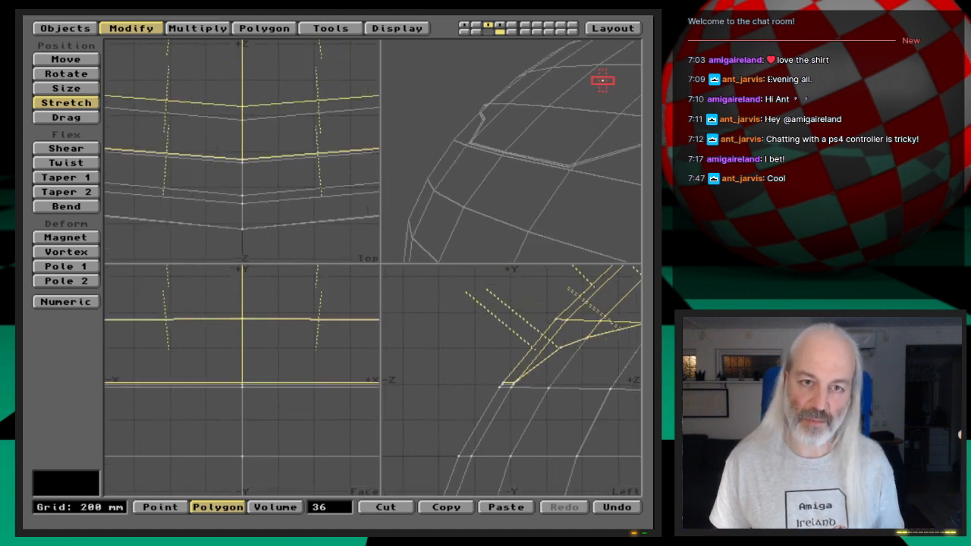
left_click_drag(574, 97, 576, 96)
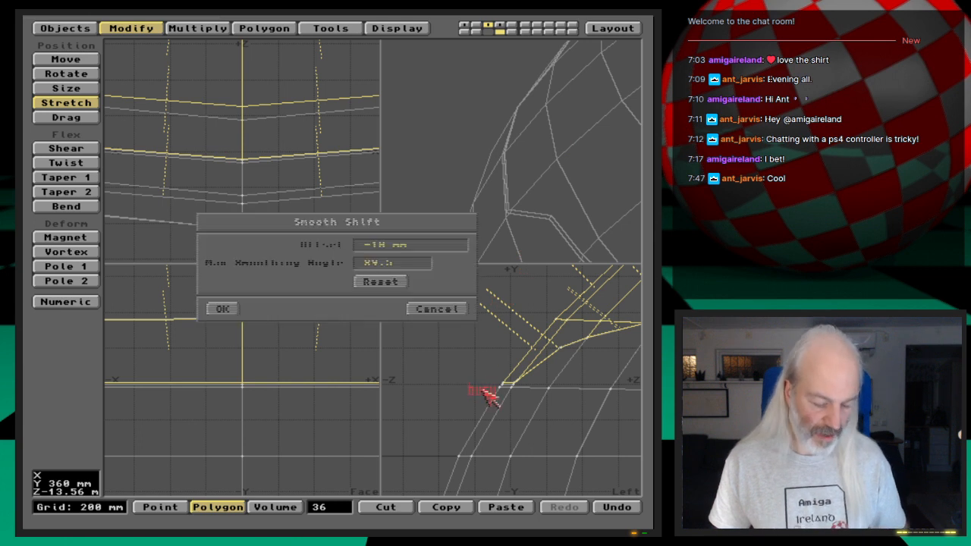
- Smooth Shift the window polygons by -10 mm with an 89.5 maximum smoothing angle, and stretch them by 0.99 in X and Y about the same center
key("f")
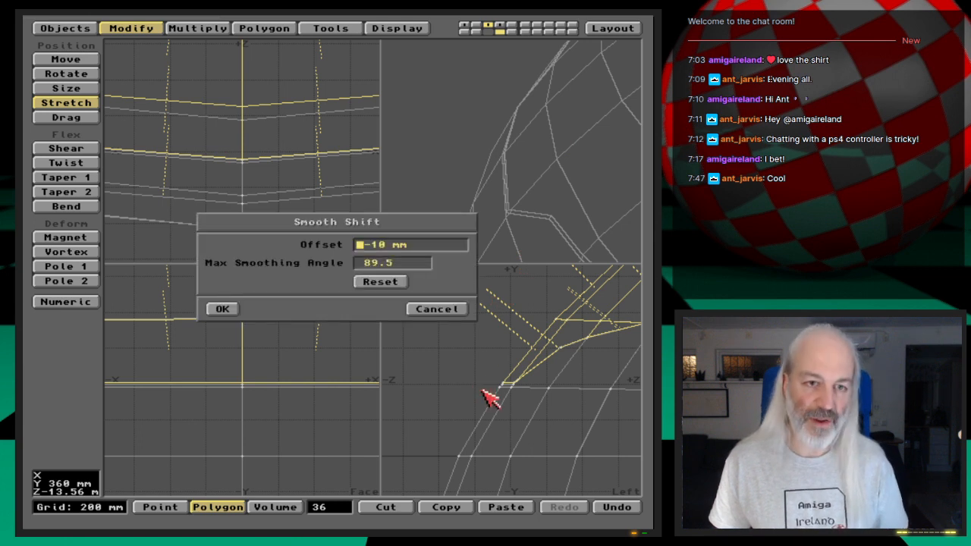
left_click(221, 310)
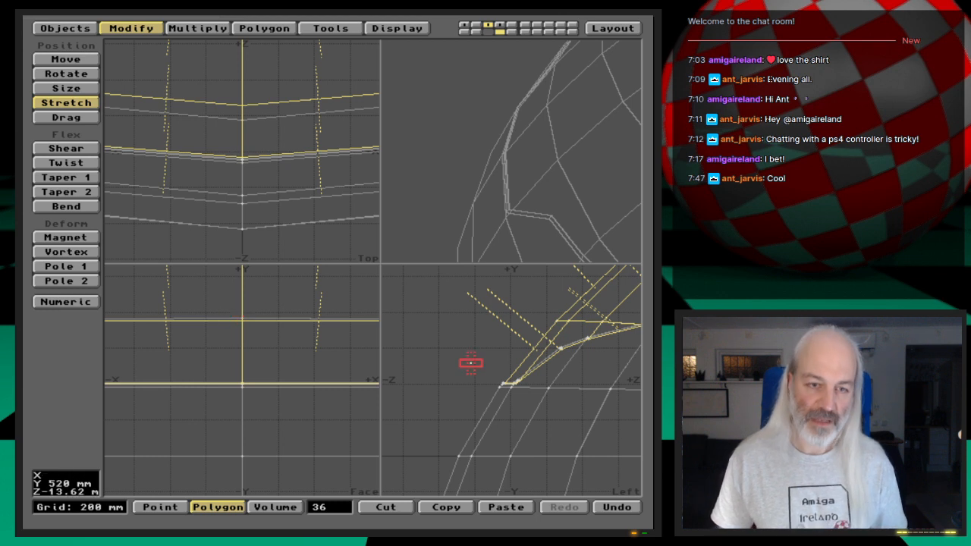
key("n")
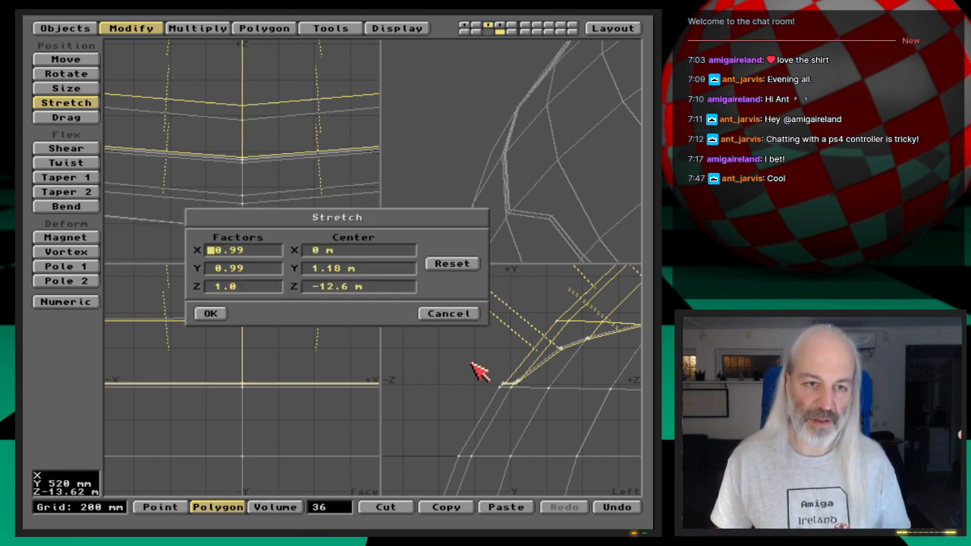
left_click(219, 313)
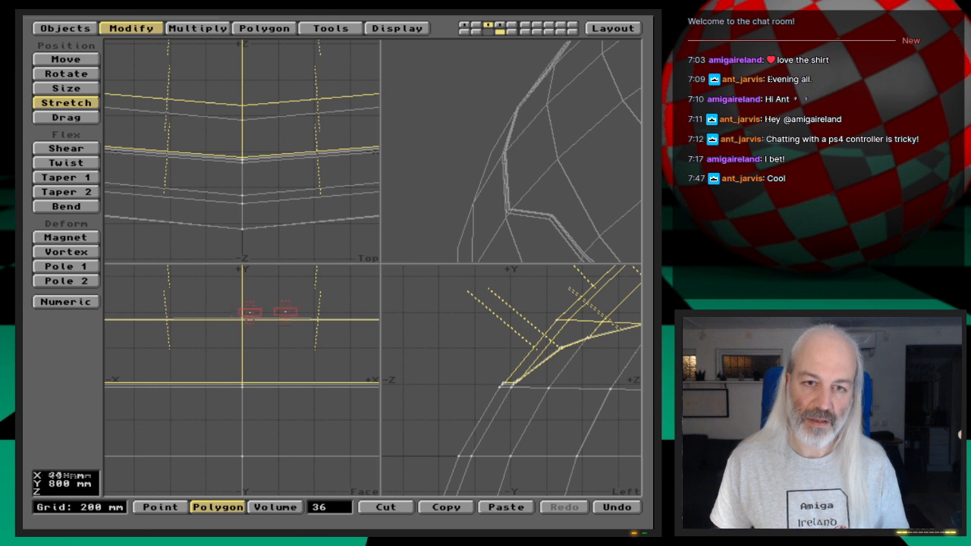
key("space")
left_click_drag(564, 186, 492, 119)
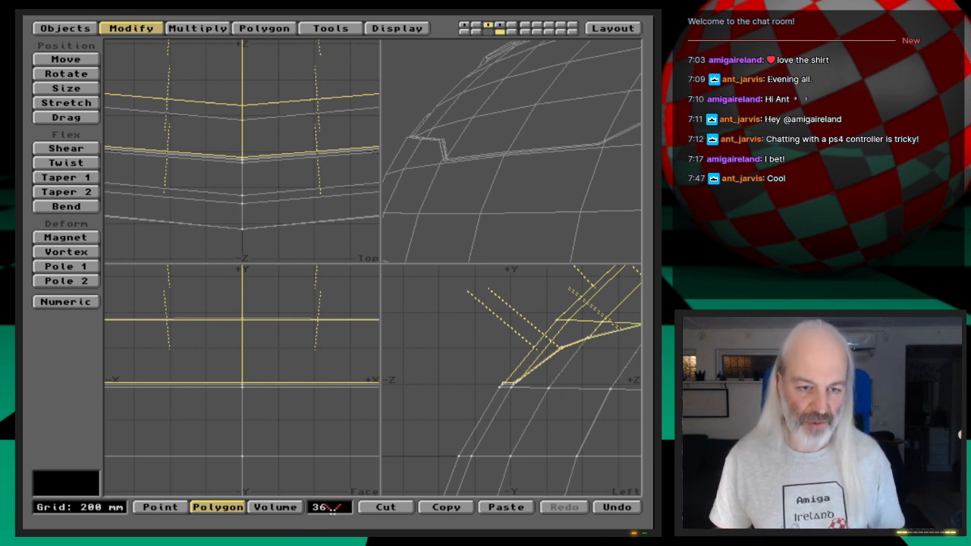
- Replace the current selection with all polygons that use the Shuttle-Cockpit surface
left_click(332, 508)
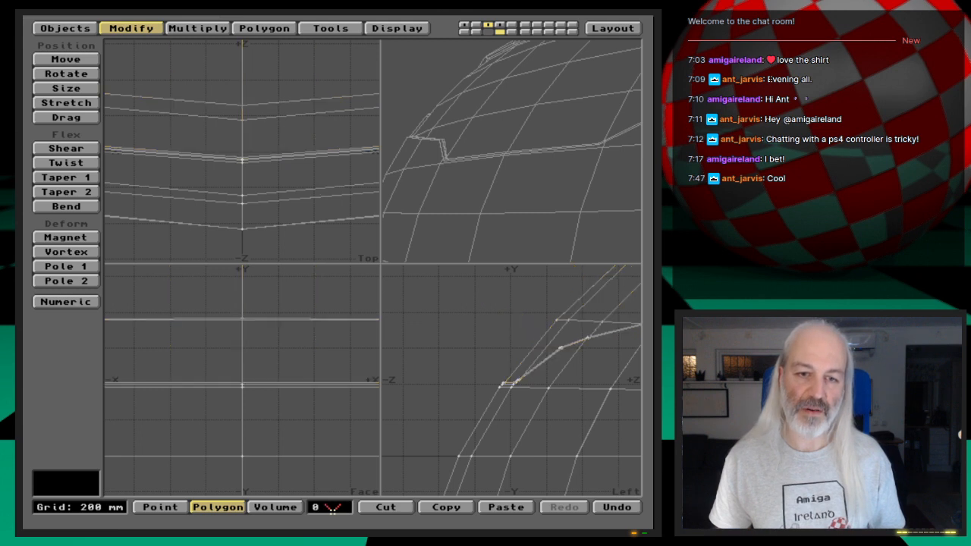
key("a")
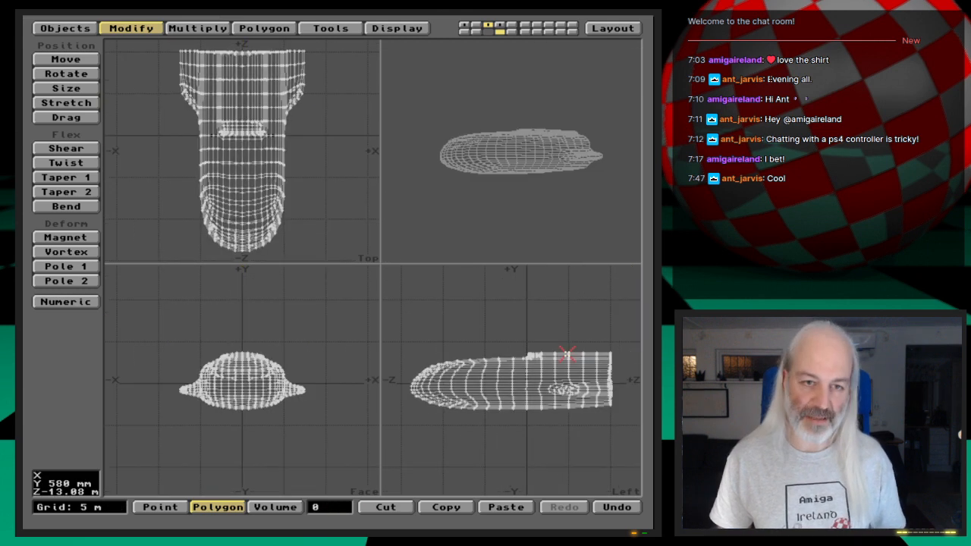
key("w")
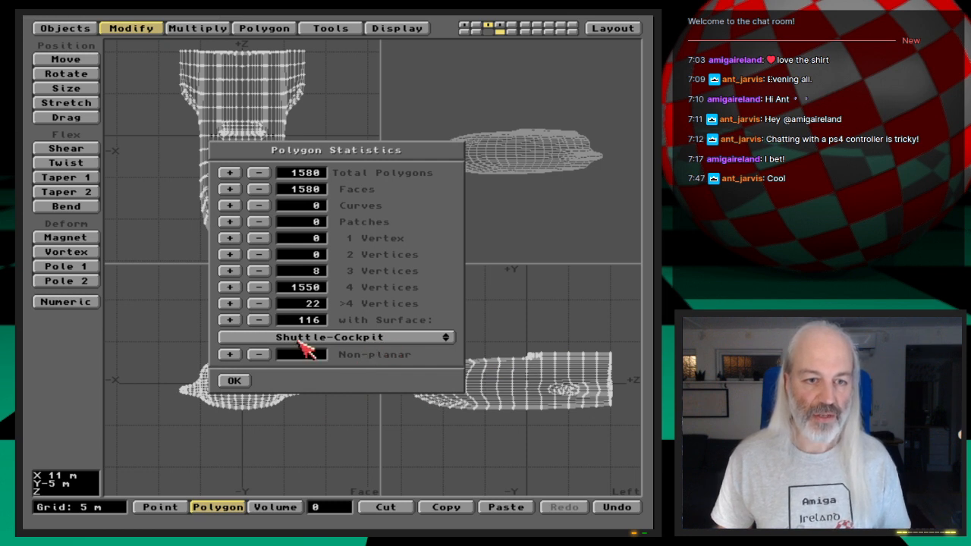
left_click(235, 322)
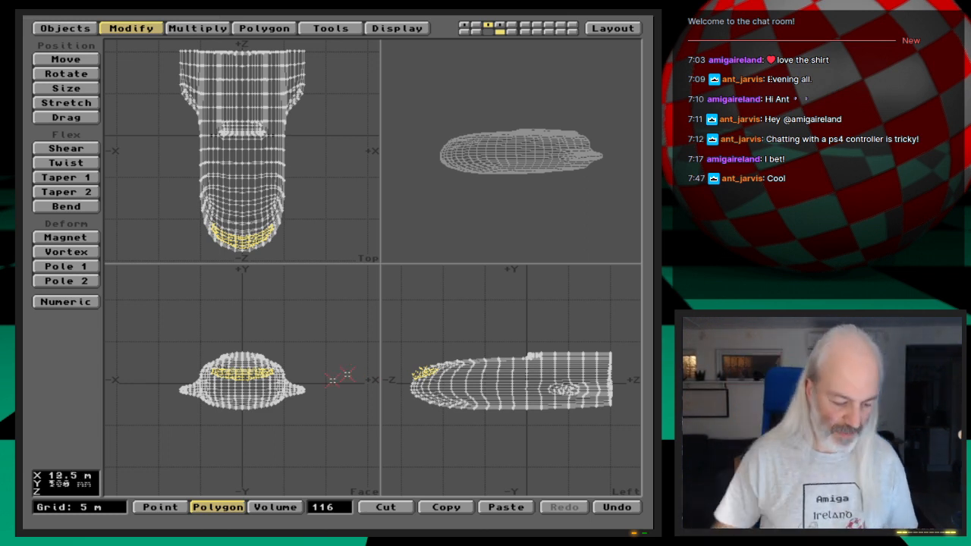
key("shift+a")
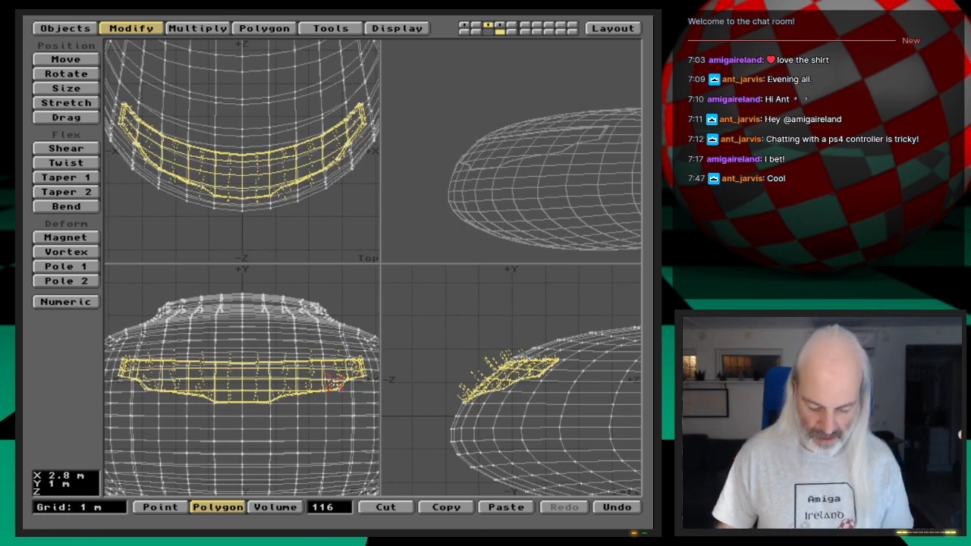
- Hide all unselected hull polygons so only the cockpit window geometry is shown
key("period")
key("period")
key("period")
key("period")
key("period")
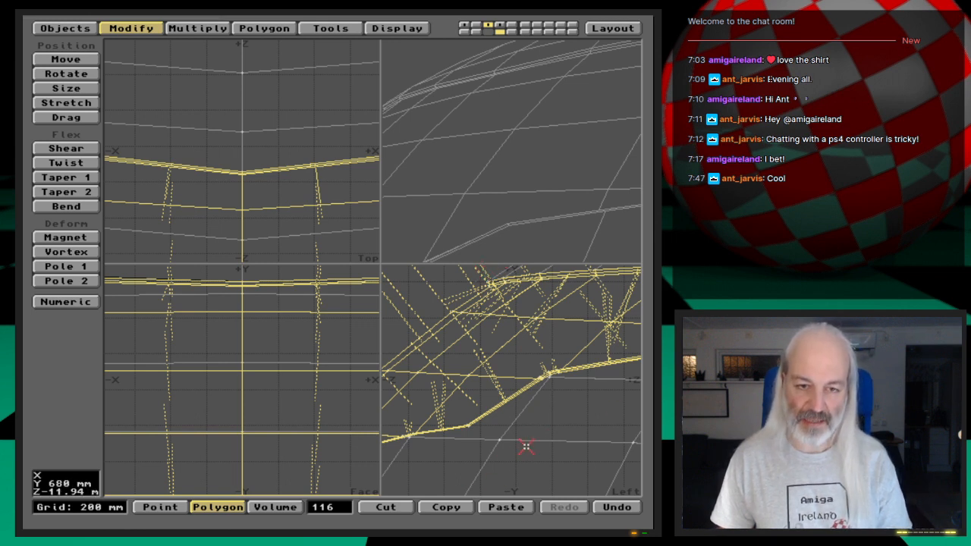
key("equal")
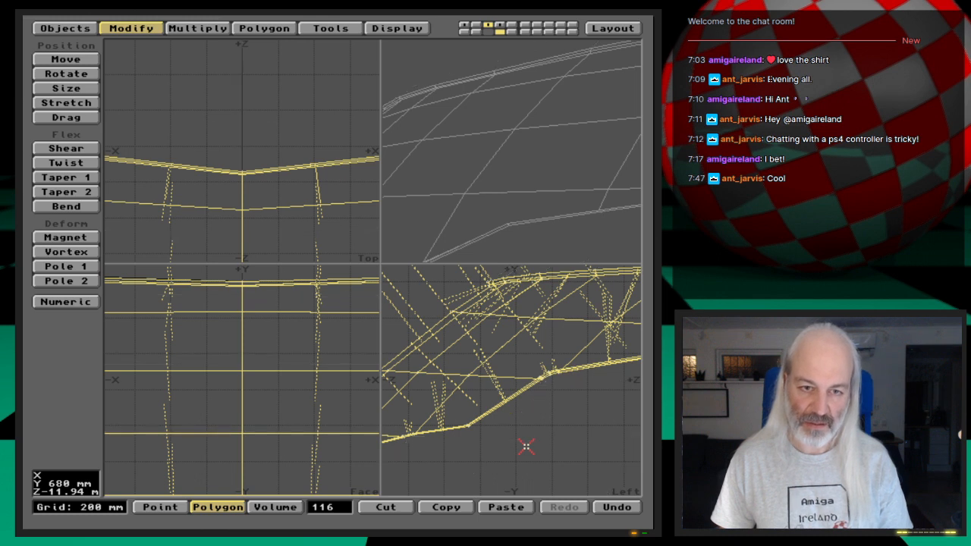
- Deselect the window polygons and enlarge the Top and Face views around the isolated cockpit window
left_click(337, 505)
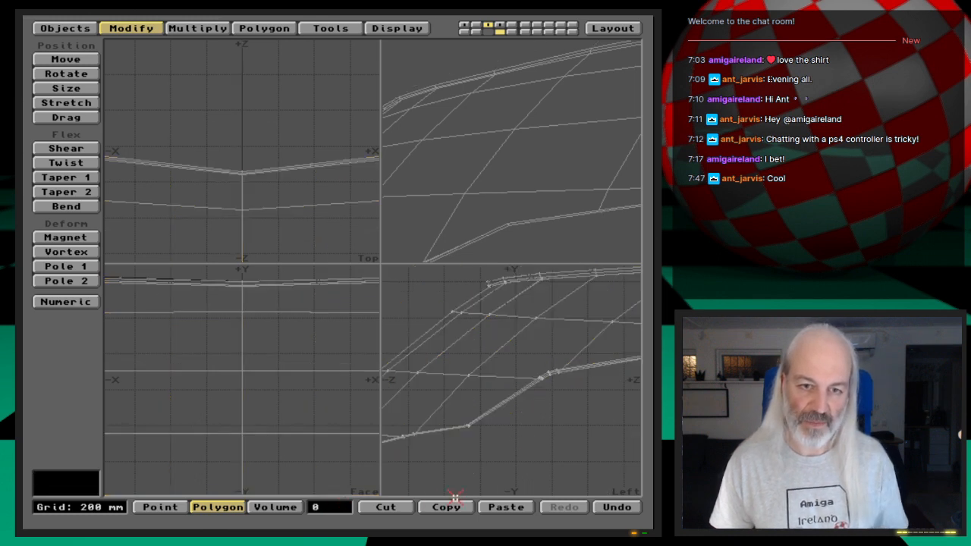
key("a")
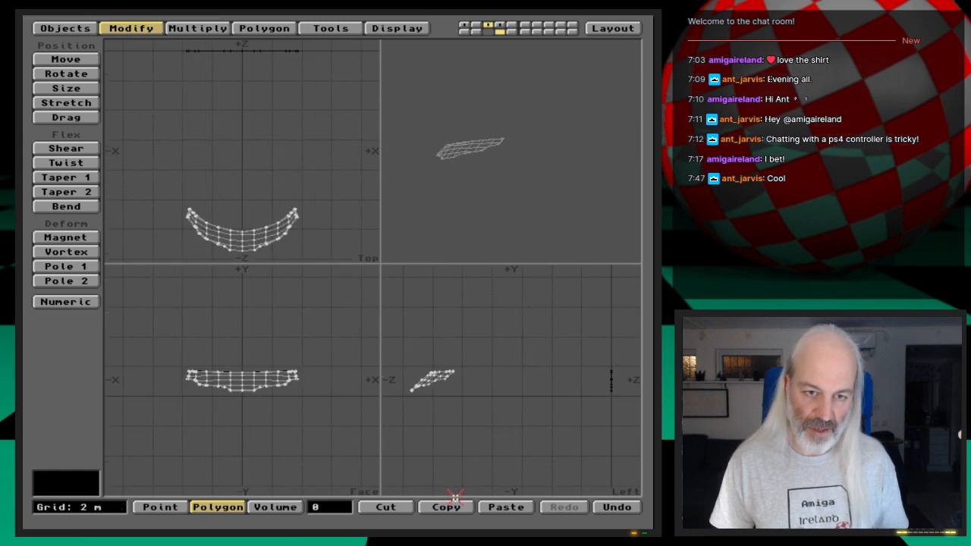
key("period")
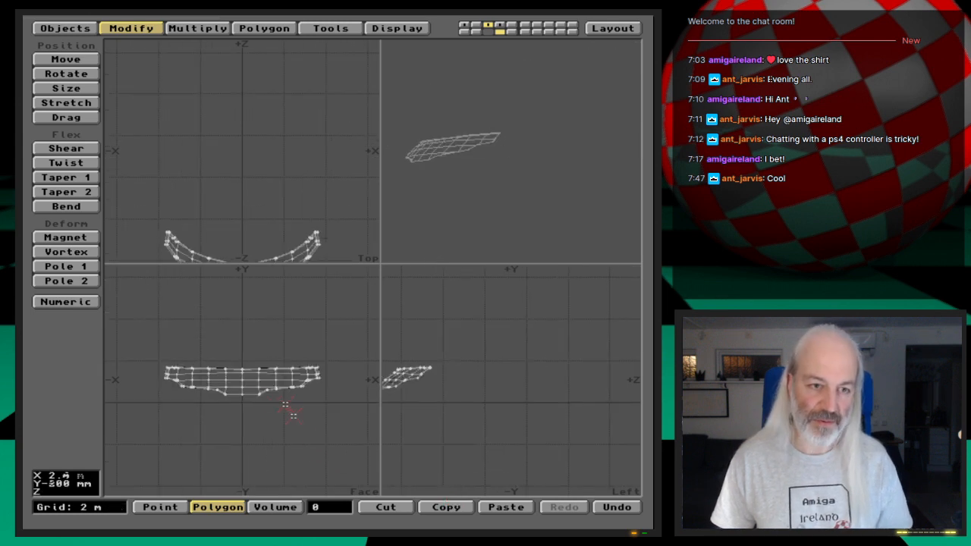
key("period")
key("period")
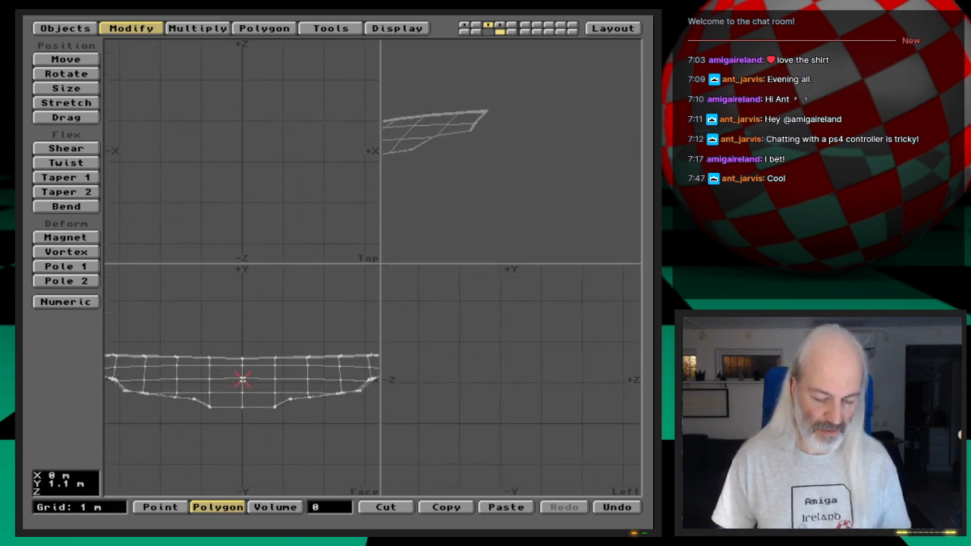
key("a")
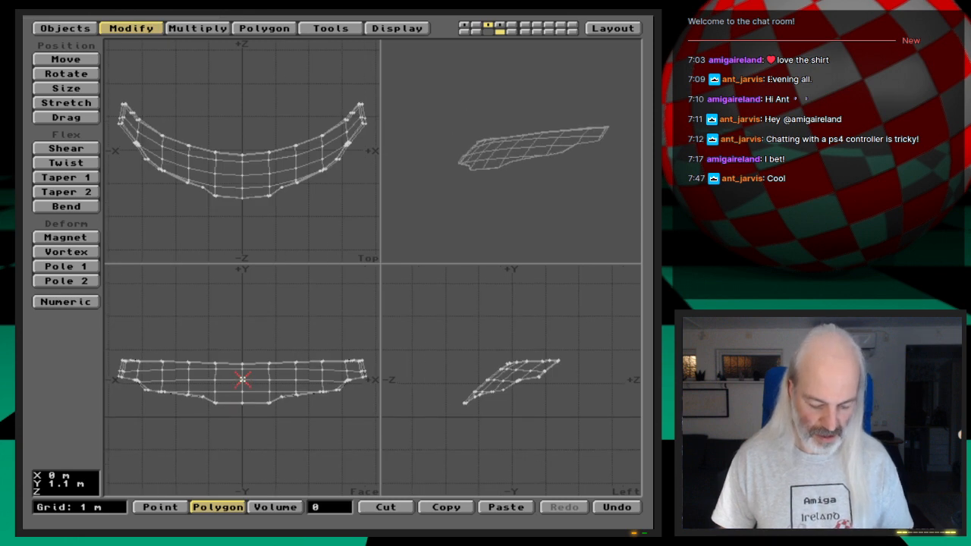
key("period")
key("period")
left_click_drag(381, 262, 606, 220)
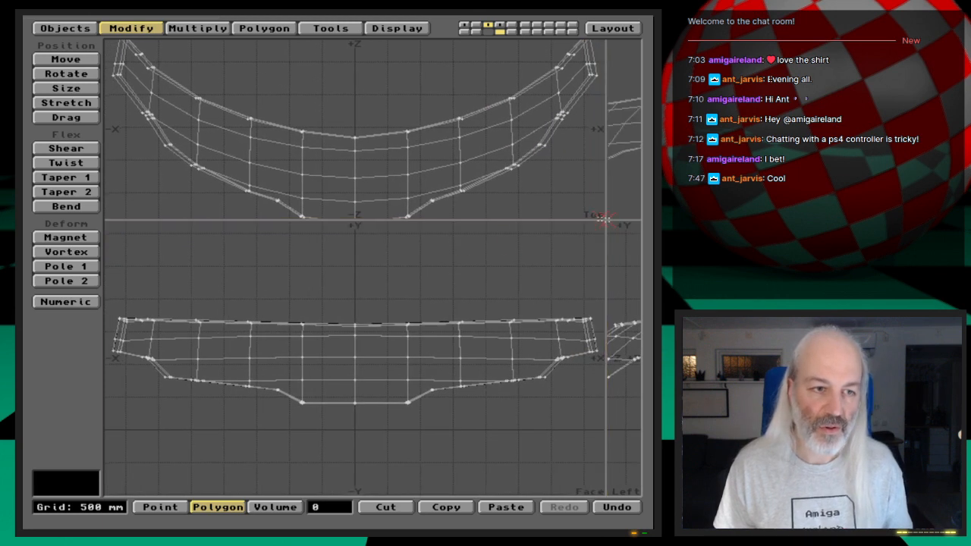
- Select the main pane polygons across the cockpit window in the Face view, leaving out its narrow rim
left_click(148, 334)
left_click(154, 339)
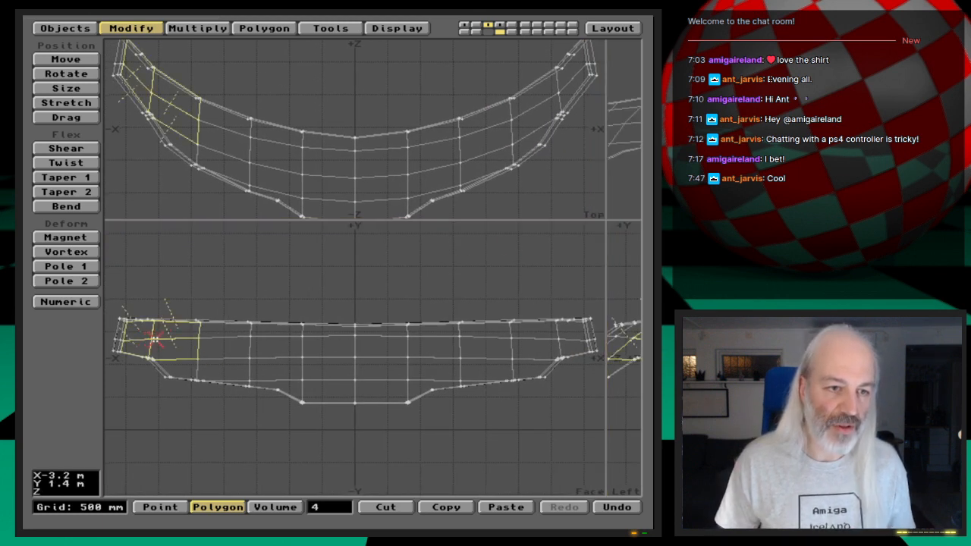
mouse_move(176, 341)
left_mouse_down()
mouse_move(563, 339)
mouse_move(481, 362)
mouse_move(199, 363)
left_mouse_up()
left_click_drag(296, 372, 413, 377)
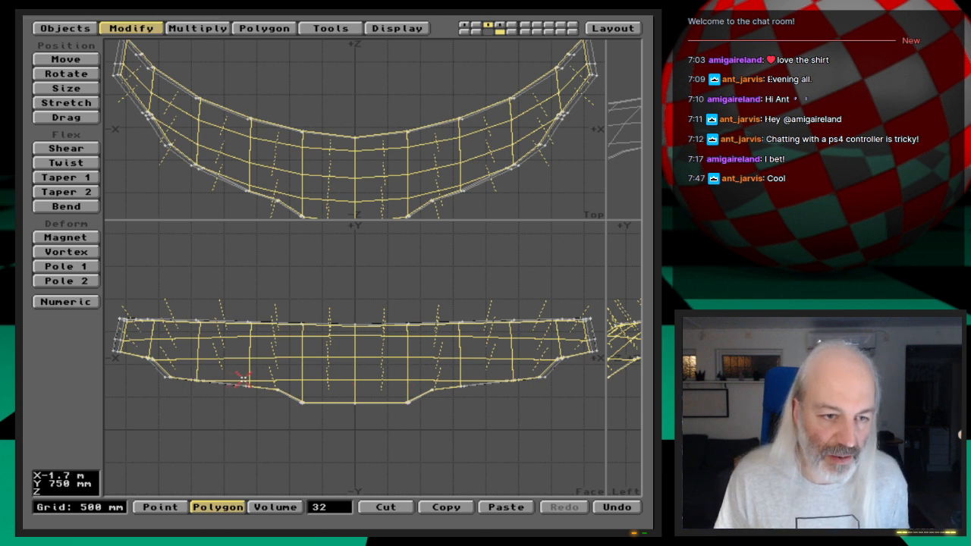
- Add the thin pane polygon along the window's lower edge on the -X side to the selection
key("g")
key("period")
key("period")
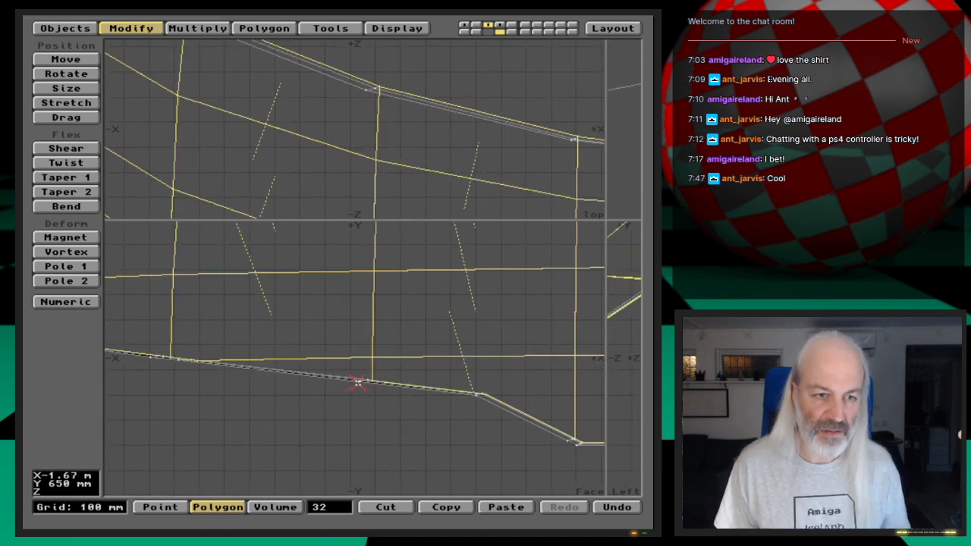
left_click_drag(363, 363, 370, 357)
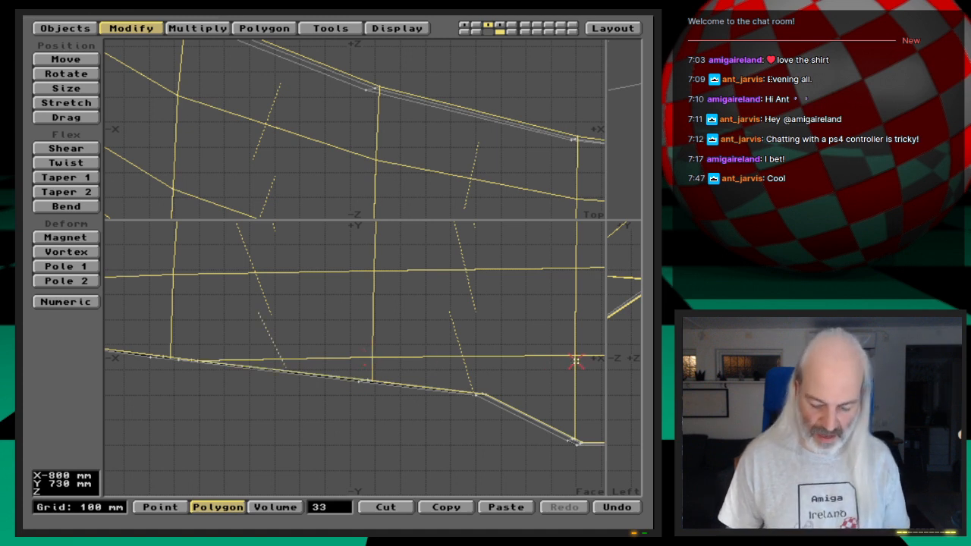
- Add the matching thin pane polygon along the window's lower edge on the +X side to the selection
key("Right")
key("Right")
key("Right")
key("Right")
key("Right")
key("Right")
key("Right")
key("Right")
key("Right")
key("Right")
key("Right")
key("Right")
key("Right")
key("Right")
key("Right")
key("Right")
key("Right")
key("Right")
key("Right")
key("Right")
key("Right")
key("Right")
key("Right")
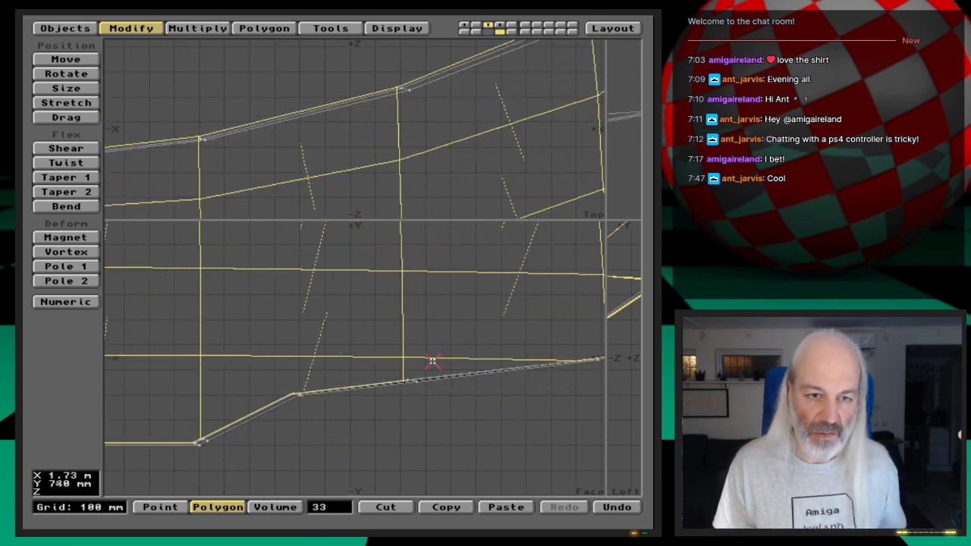
left_click(432, 360)
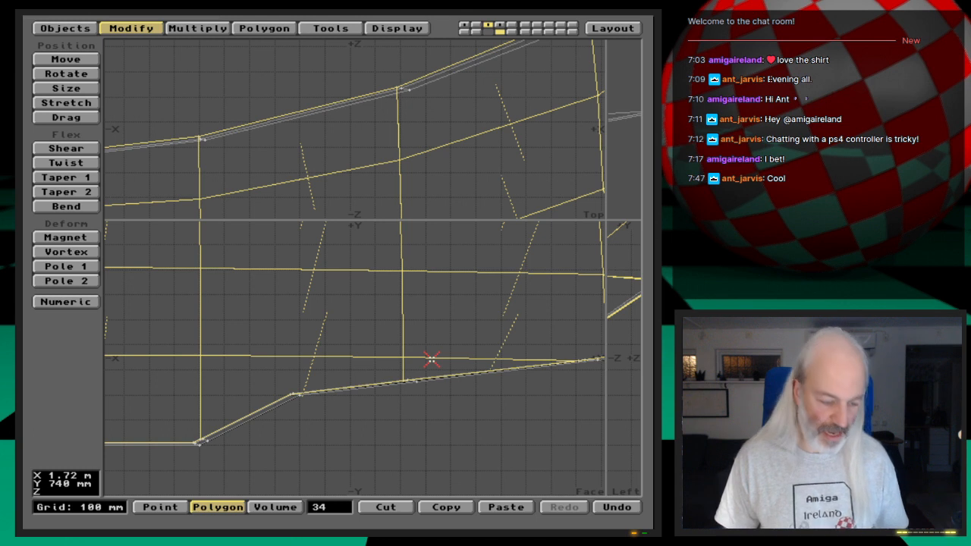
- Invert the selection so the window's narrow rim polygons are selected instead of the panes
key("a")
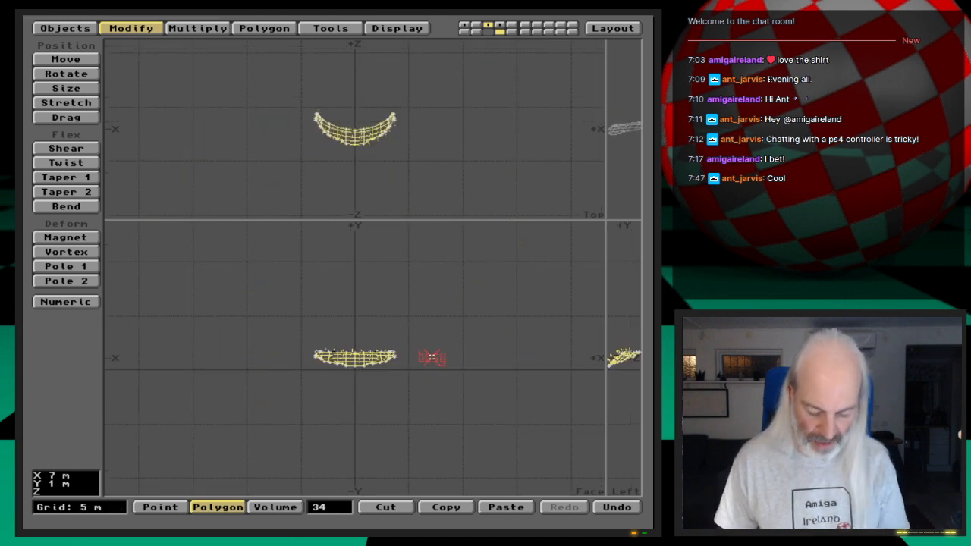
key("period")
key("period")
key("period")
key("period")
key("comma")
key("comma")
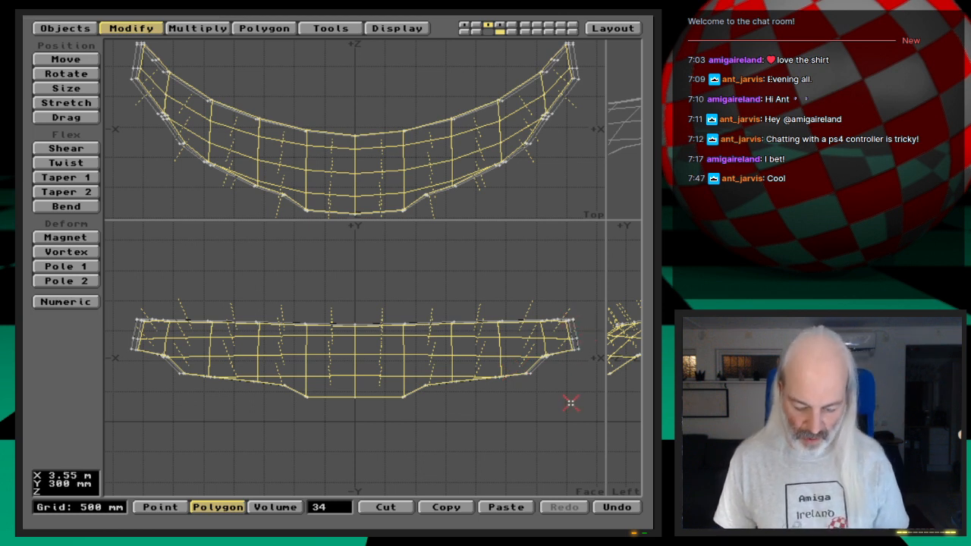
key("quotedbl")
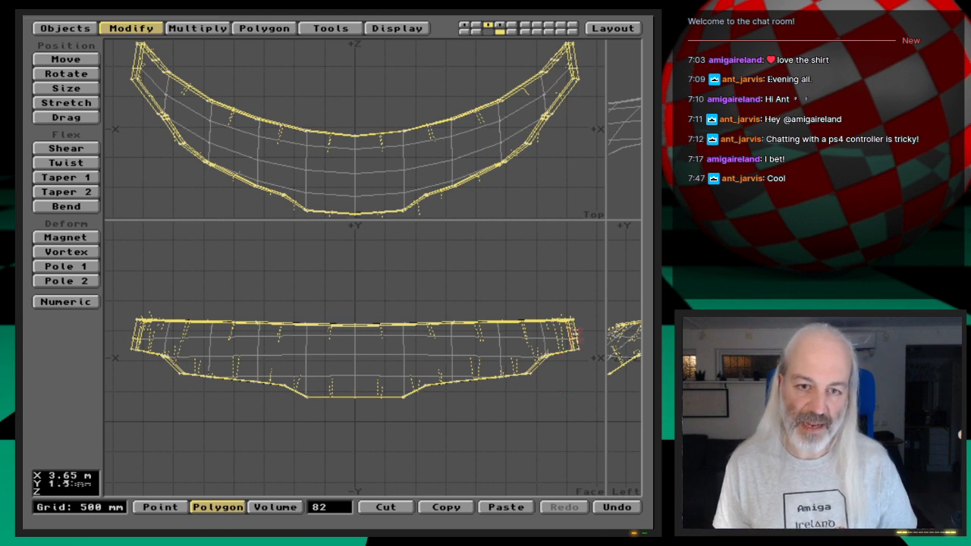
- Assign the existing Shuttle-Front surface to the selected window rim polygons
key("q")
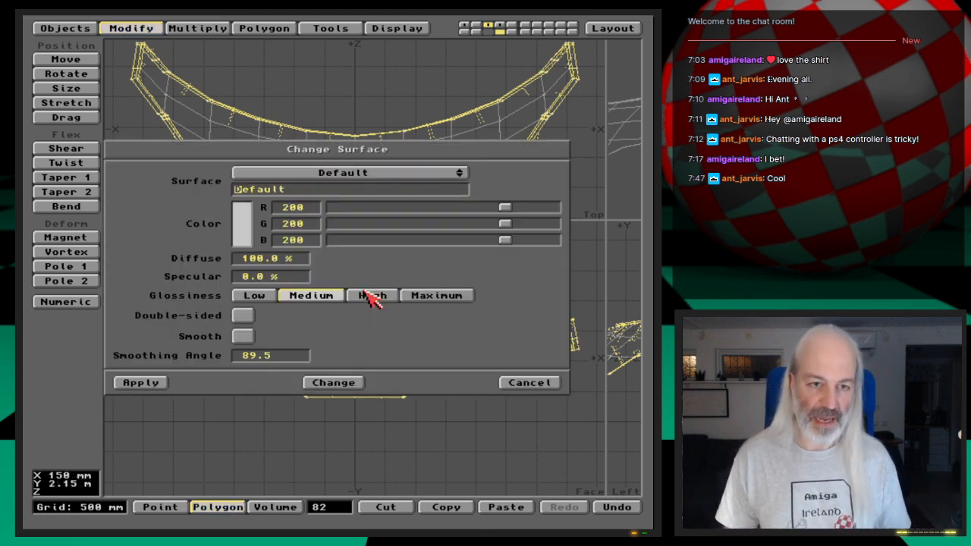
left_click(384, 174)
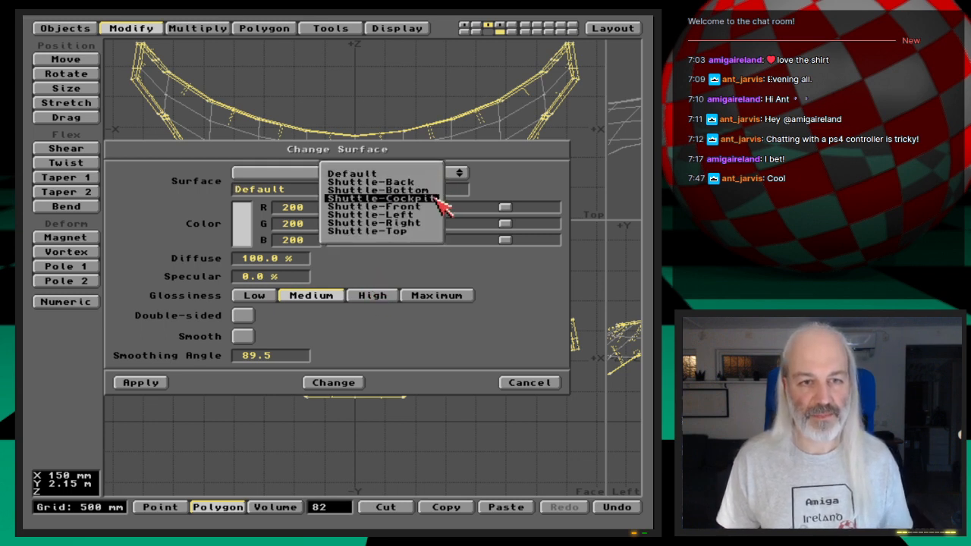
left_click(368, 208)
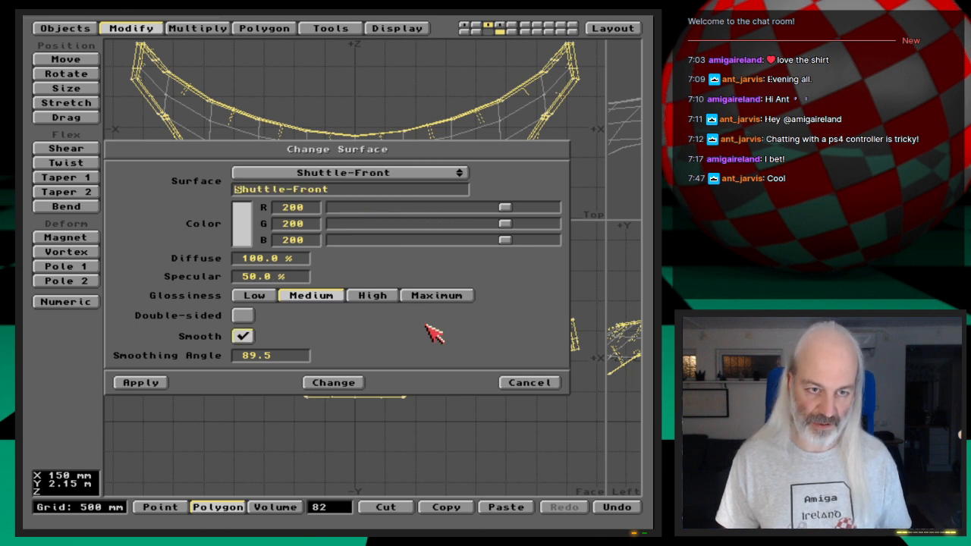
left_click(141, 383)
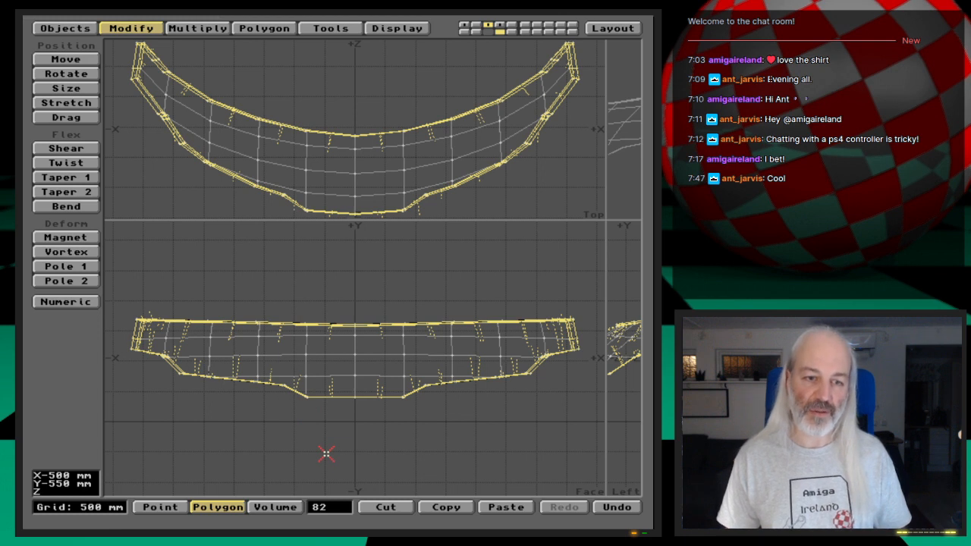
- Deselect the rim polygons and bring back the whole shuttle in four evenly sized views, with the preview turned towards the cockpit window
left_click(327, 454)
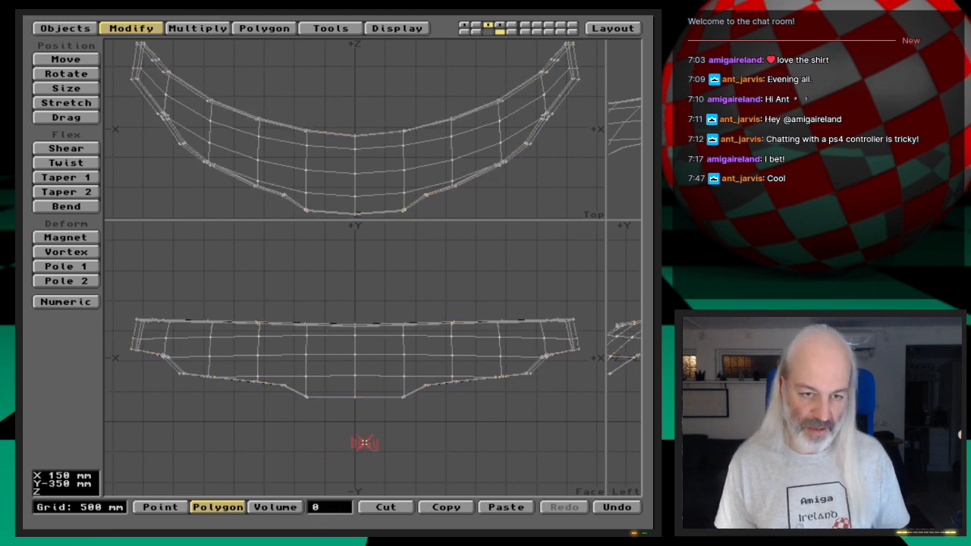
key("a")
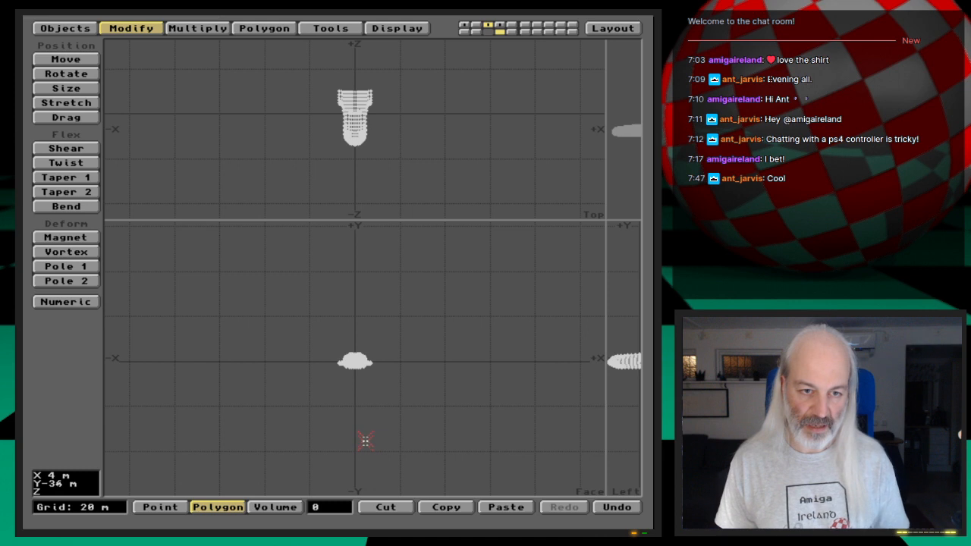
left_click_drag(604, 220, 364, 291)
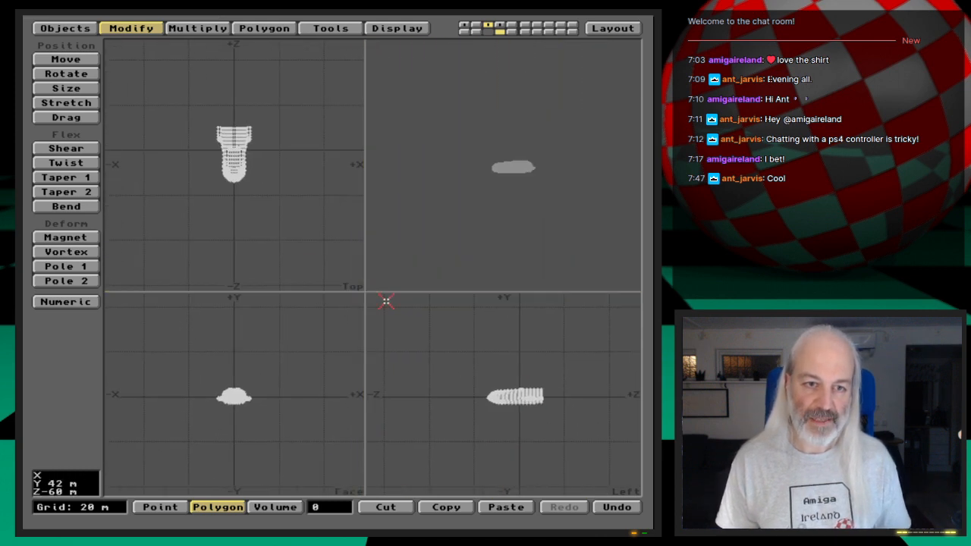
key("a")
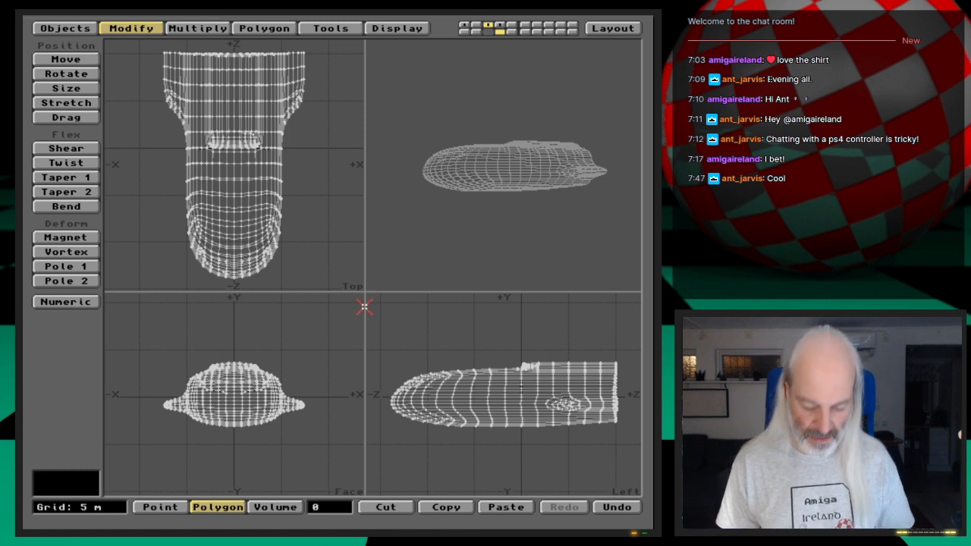
key("period")
key("period")
left_click_drag(473, 141, 568, 154)
left_click_drag(523, 183, 511, 227)
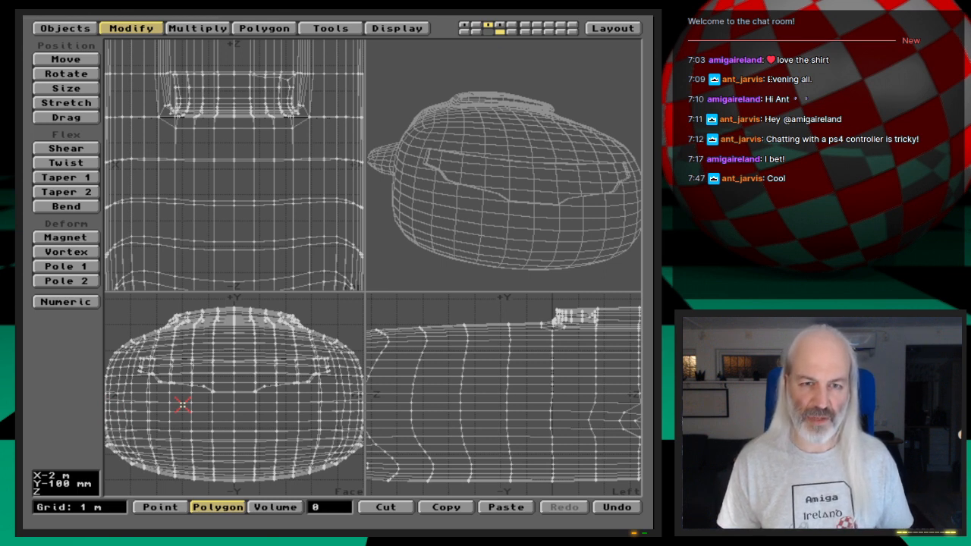
- Save the object as ShuttleB_WCockpit_st3 in the 3D:Webcast/Ep.27/Objects drawer
key("s")
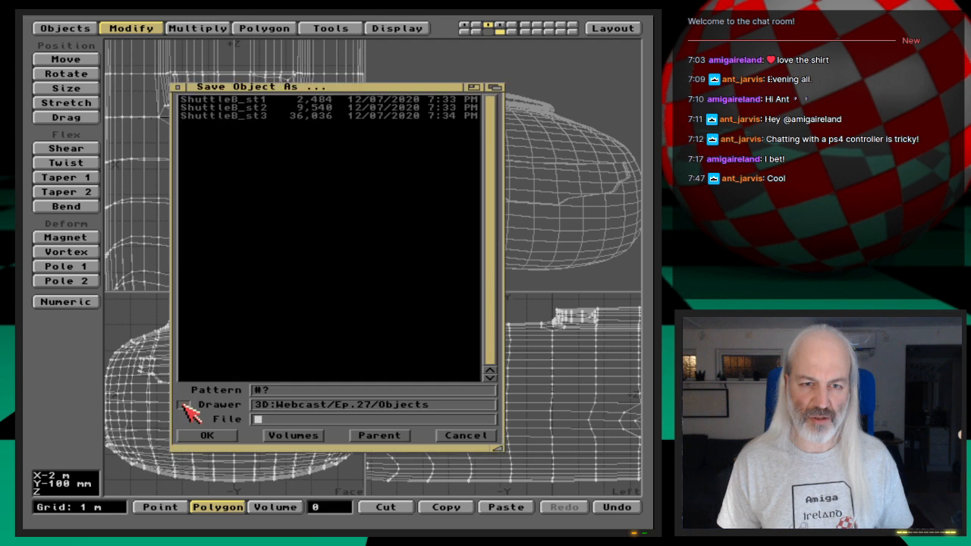
left_click(311, 118)
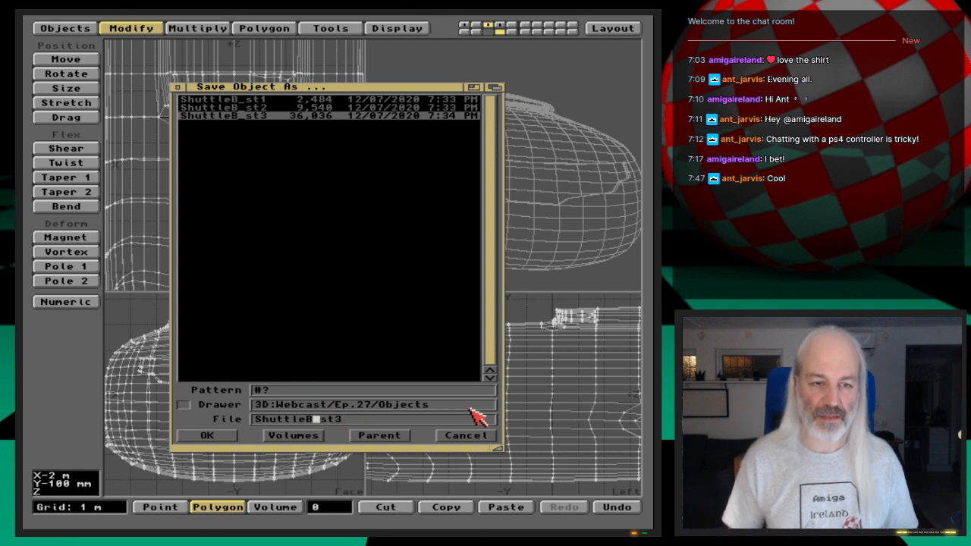
type("_")
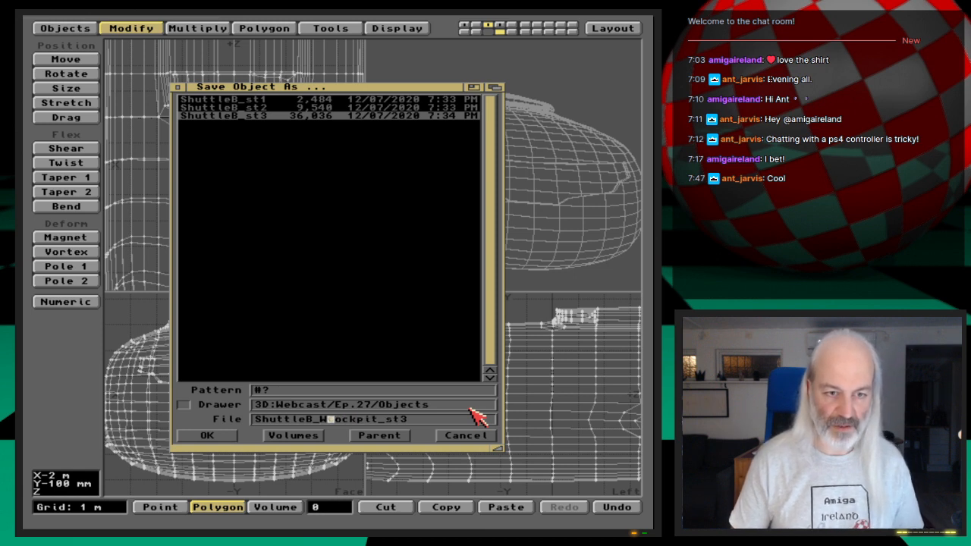
key("Return")
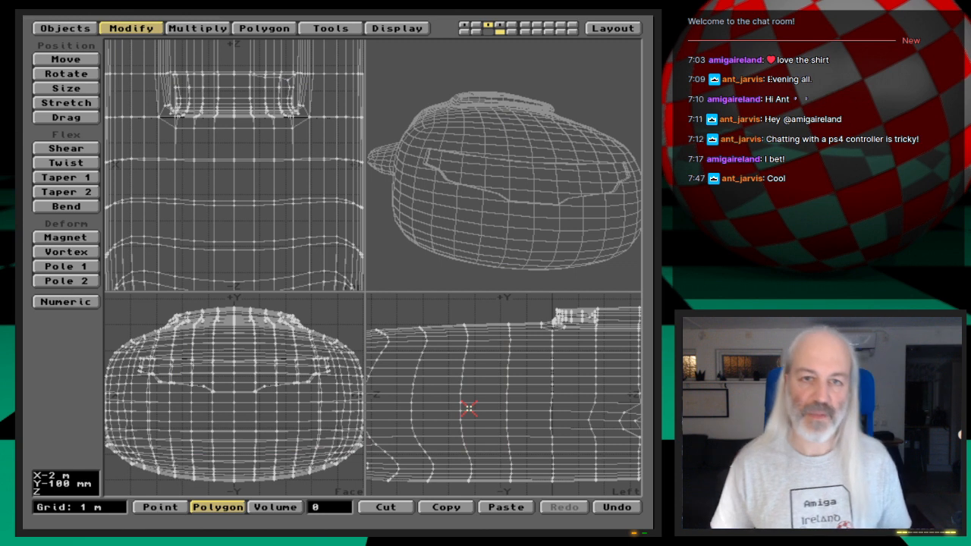
- Switch to LightWave Layout and browse to the 3D:Webcast/Ep.27/Objects drawer for loading an object
left_click(619, 31)
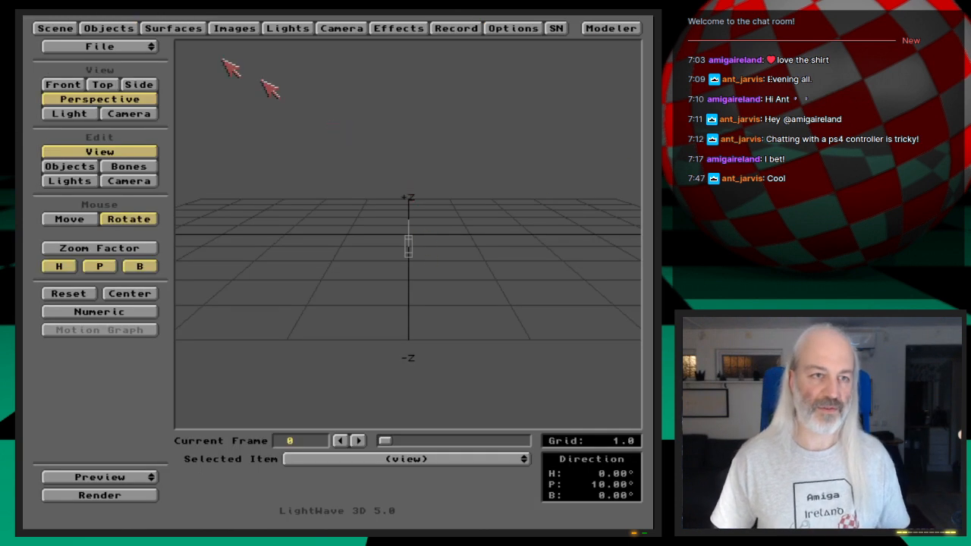
left_click(152, 47)
left_click(109, 28)
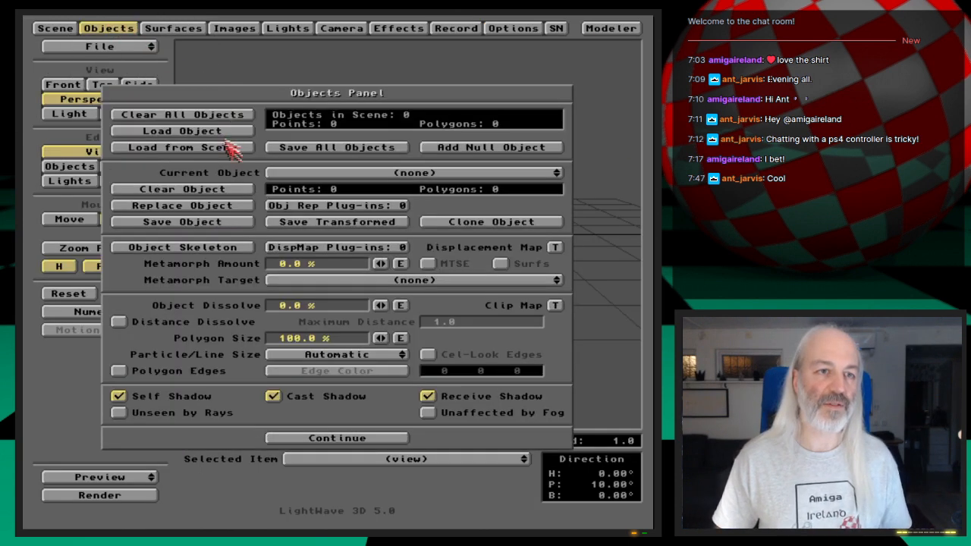
left_click(182, 131)
scroll(433, 307, "down", 10)
left_click(432, 307)
key("Down")
key("Down")
key("Down")
key("Down")
key("Down")
key("Down")
key("Down")
key("Down")
key("Down")
key("Down")
key("Down")
key("Down")
key("Down")
key("Down")
key("Down")
key("Down")
key("Down")
key("Down")
key("Down")
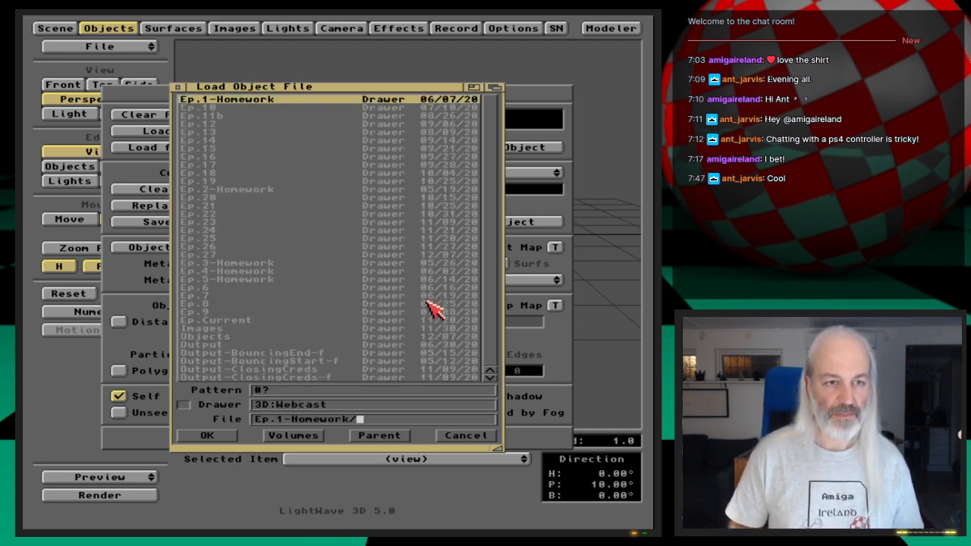
key("Down")
key("Return")
key("Down")
key("Return")
- Load the ShuttleB_WCockpit_st3 object into the scene and return to the viewport
key("Down")
key("Down")
key("Down")
key("Down")
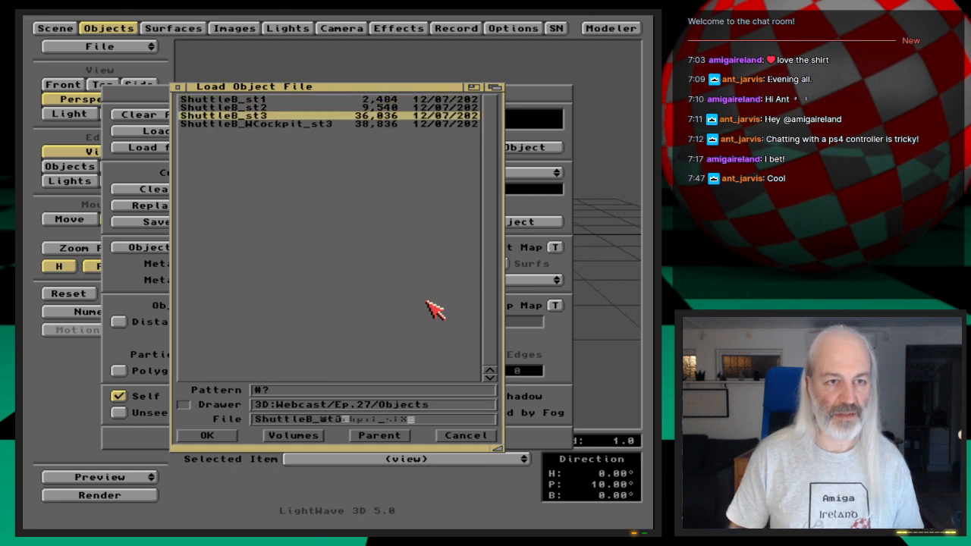
key("Return")
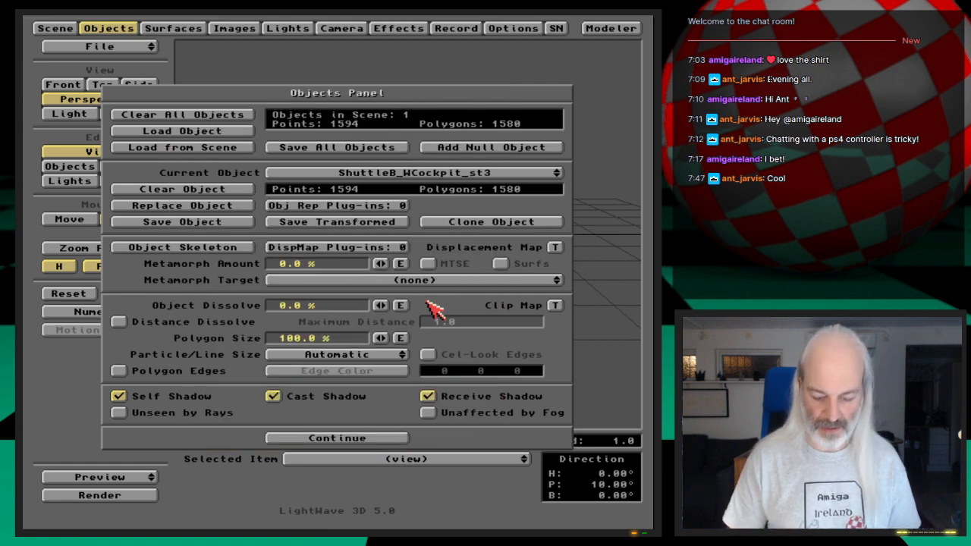
key("Return")
- Place the camera at about X 3.91, Y 3, Z -23.3, turned towards the shuttle's nose, and keyframe it at frame 0
key("6")
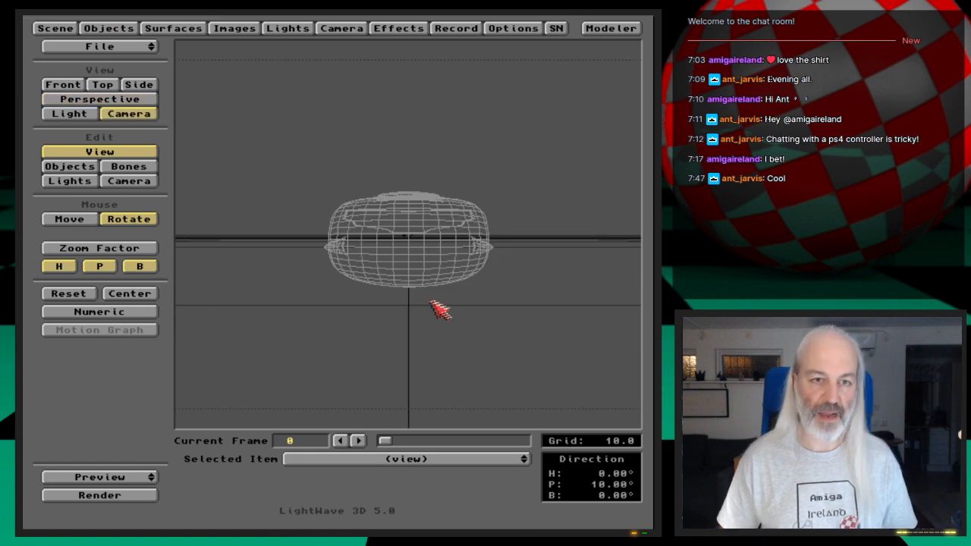
left_click(152, 182)
left_click_drag(505, 270, 511, 231)
right_click_drag(504, 271, 504, 250)
key("y")
left_click_drag(517, 228, 446, 258)
key("t")
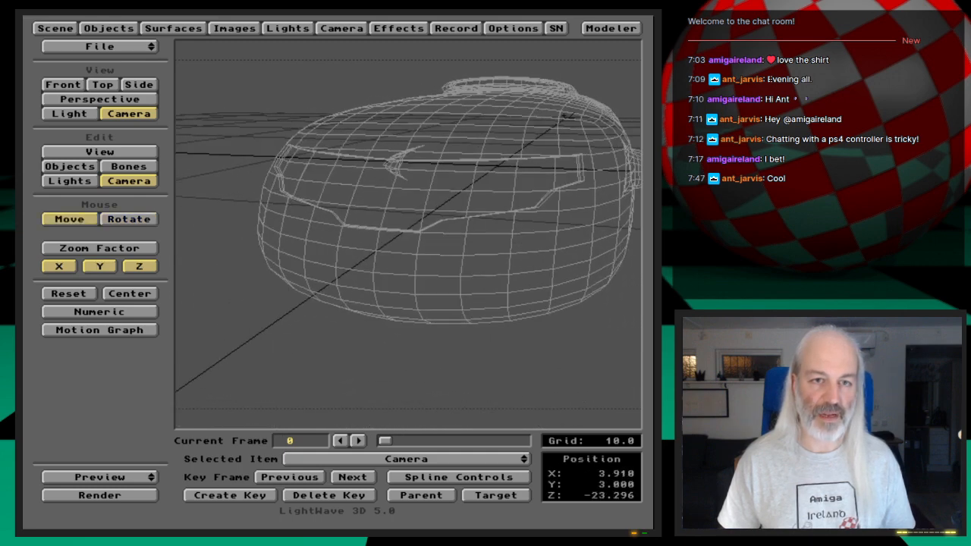
key("Return")
key("Return")
- Render the current frame to examine the hull and cockpit window, and close the rendered image
key("F9")
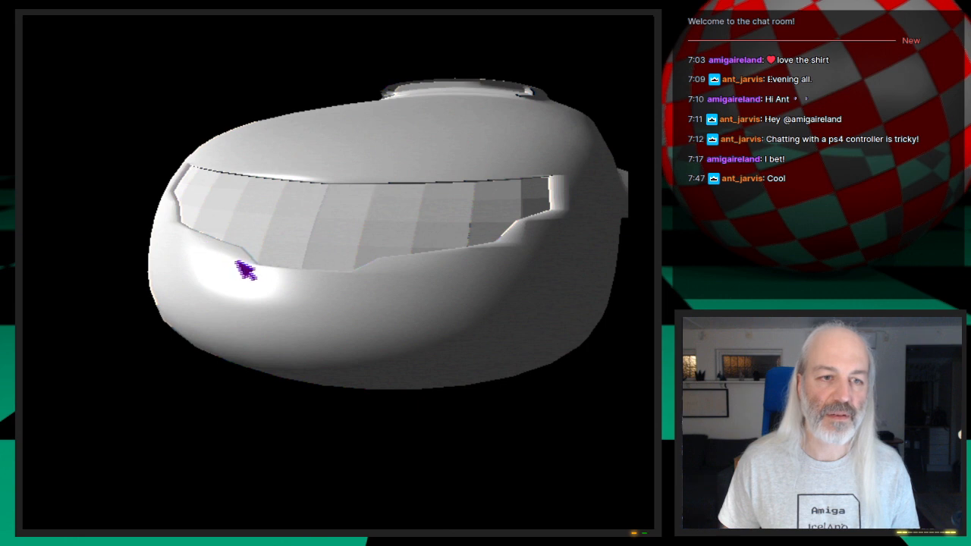
left_click(208, 249)
key("Escape")
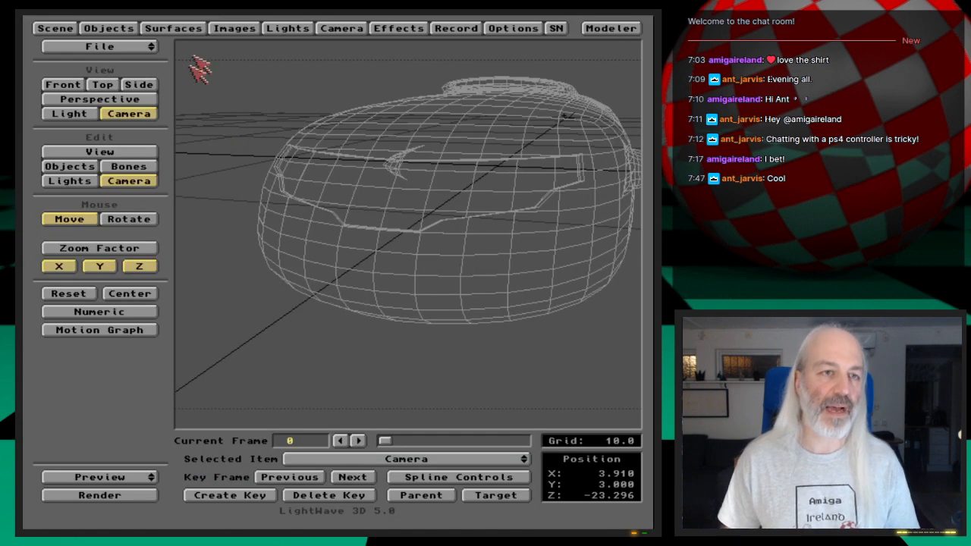
- Set the Shuttle-Cockpit surface color to a dark blue of RGB 0, 16, 28
left_click(197, 31)
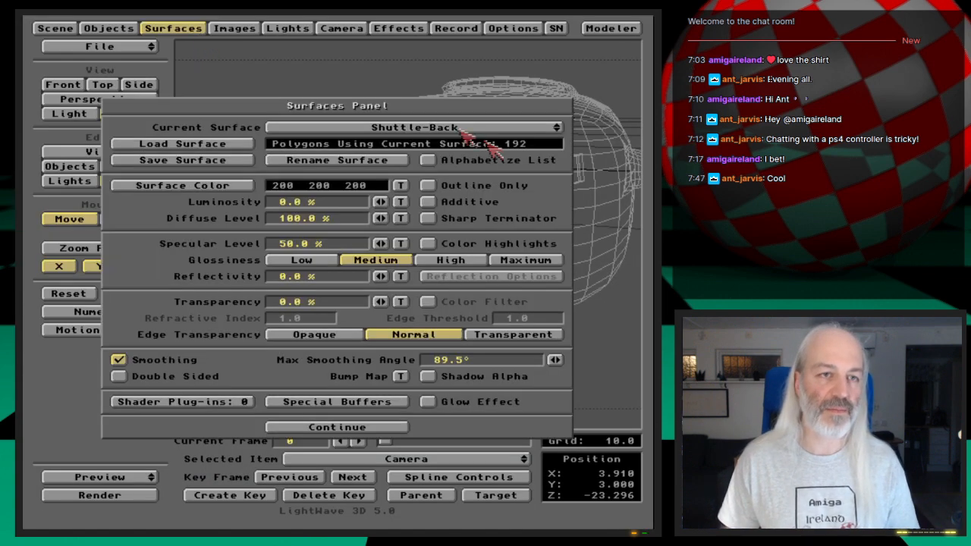
left_click_drag(493, 127, 519, 78)
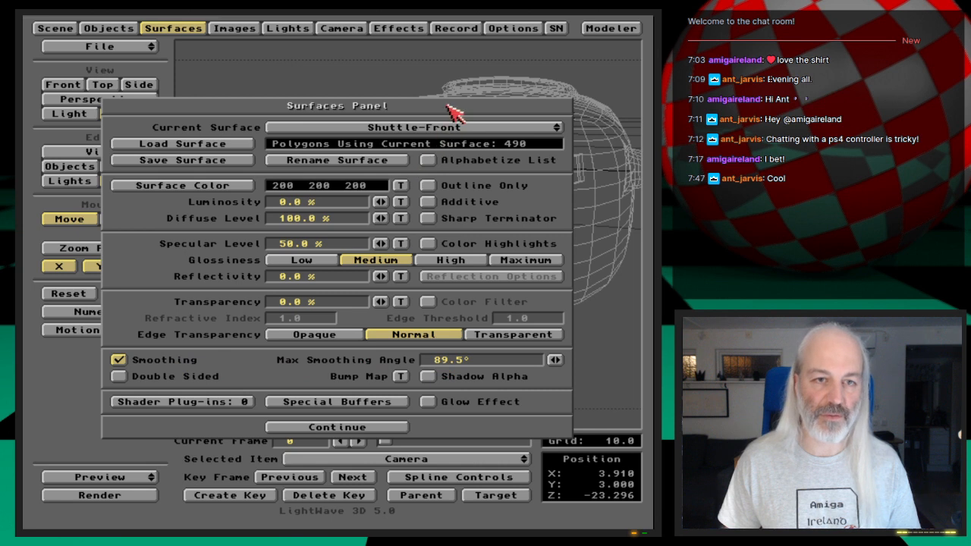
left_click_drag(459, 129, 516, 135)
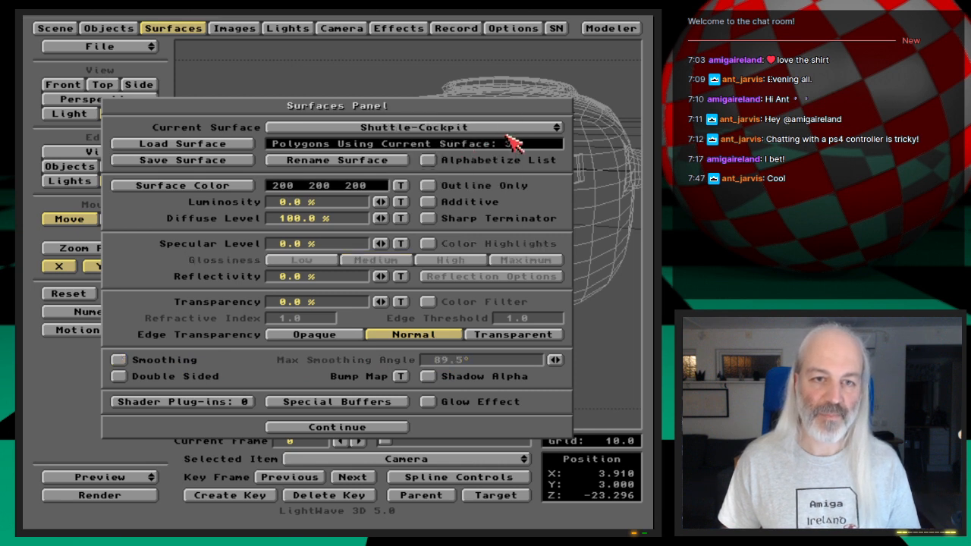
left_click(239, 186)
left_click_drag(468, 246, 340, 246)
left_click_drag(469, 265, 339, 265)
left_click_drag(464, 280, 374, 283)
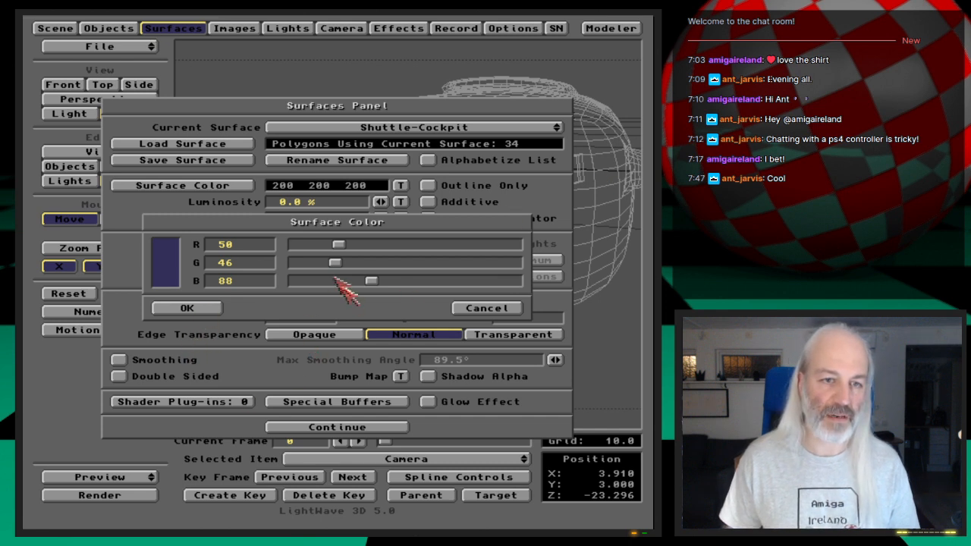
left_click_drag(339, 245, 243, 244)
left_click_drag(334, 262, 310, 262)
left_click_drag(373, 281, 330, 281)
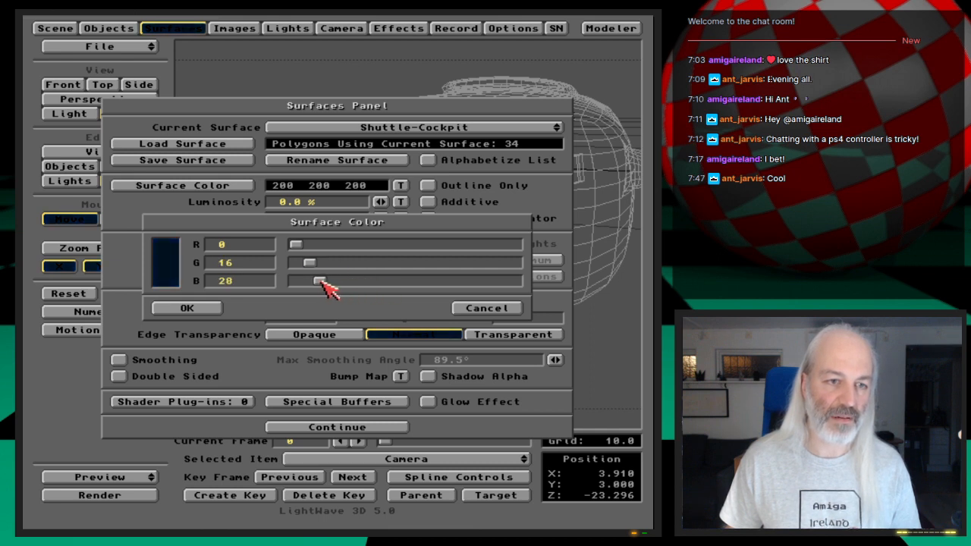
left_click(217, 308)
- Enable smoothing on the Shuttle-Cockpit surface and test-render the frame
left_click(179, 363)
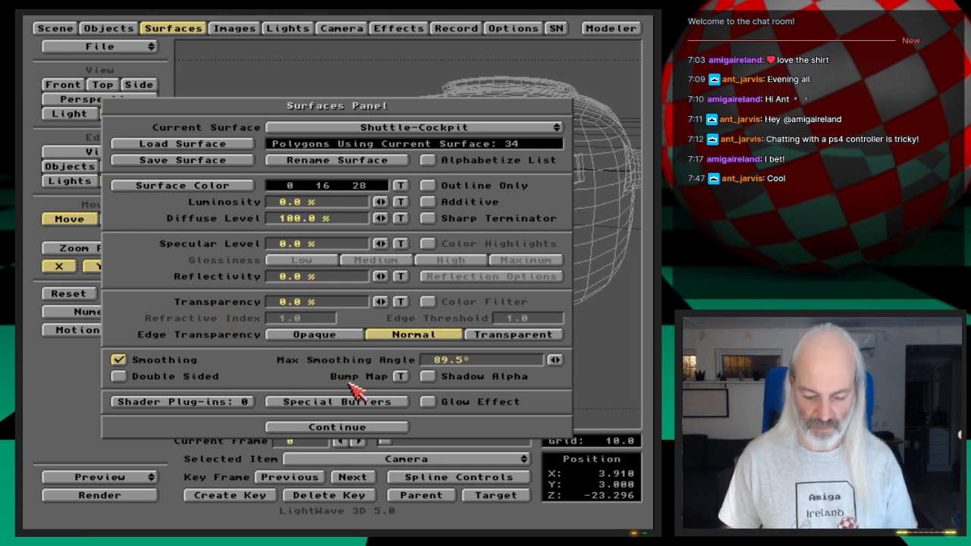
key("F9")
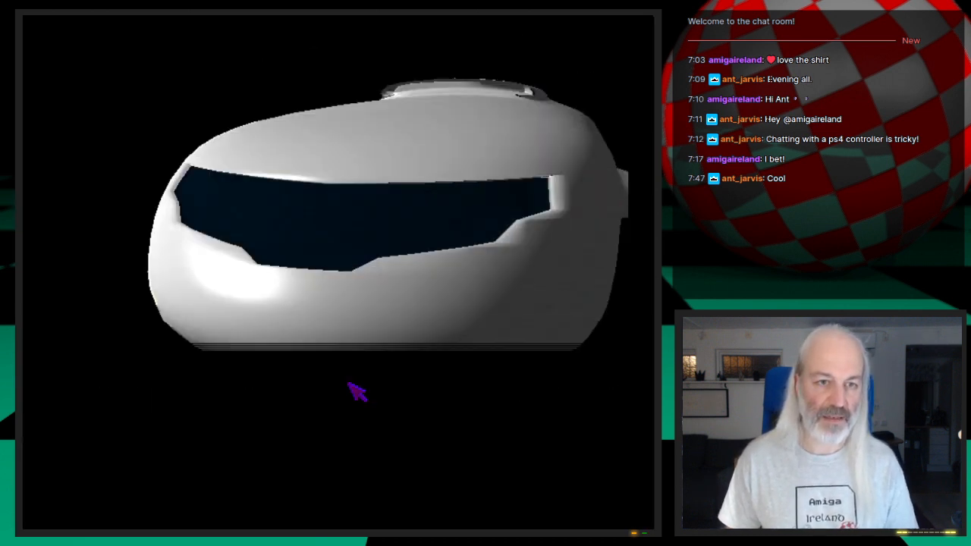
left_click(349, 384)
- Set the Shuttle-Cockpit surface's specular level to 100% with High glossiness and run a test render
left_click_drag(381, 245, 457, 245)
left_click(428, 259)
key("F9")
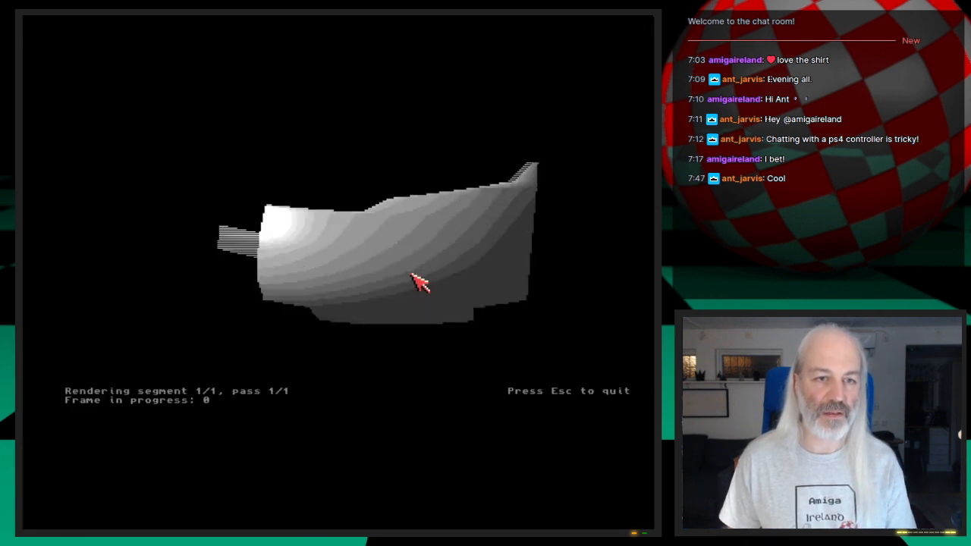
key("Escape")
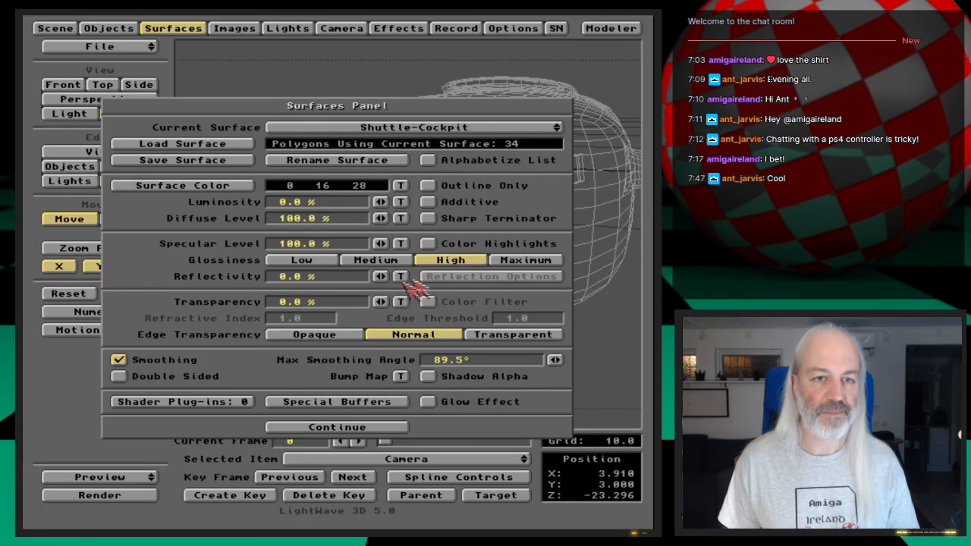
- Change the Shuttle-Cockpit glossiness to Medium, test-render the frame, and close the surface settings
left_click(400, 259)
key("F9")
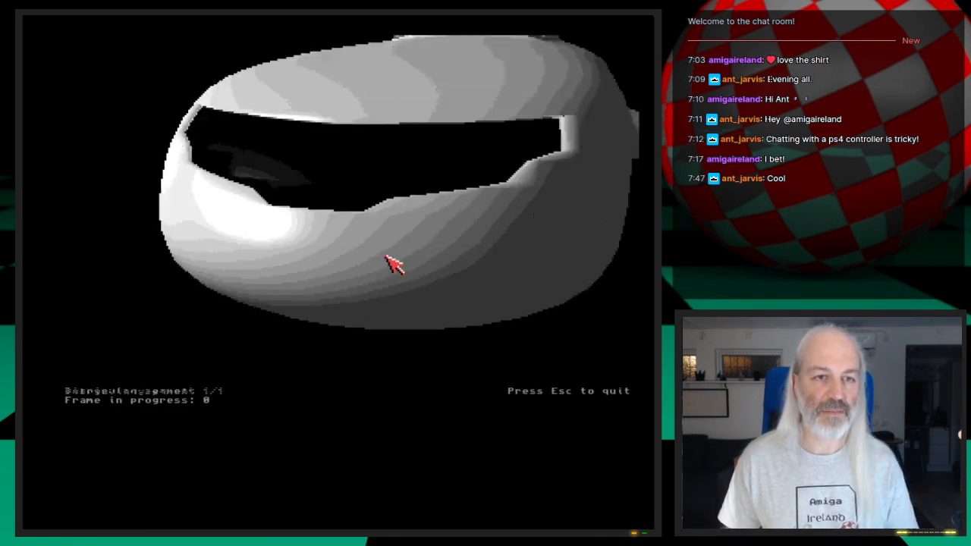
key("Escape")
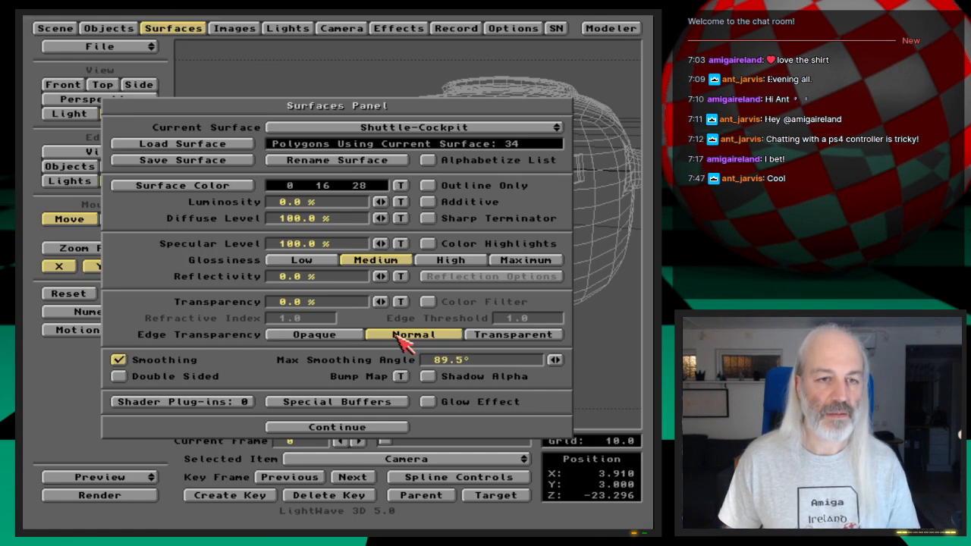
left_click(185, 31)
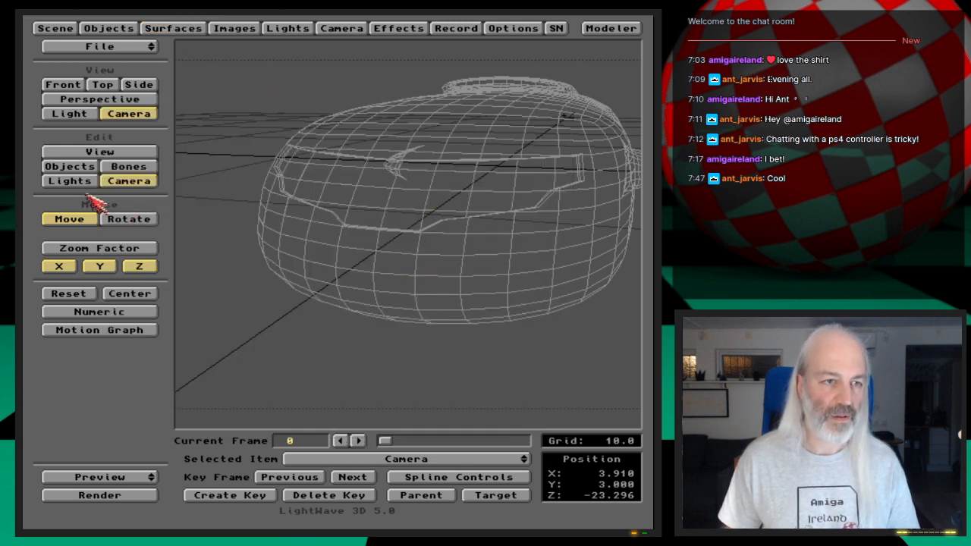
- Rotate the scene light to a new direction, keyframe it at frame 0, and start a test render
left_click(66, 180)
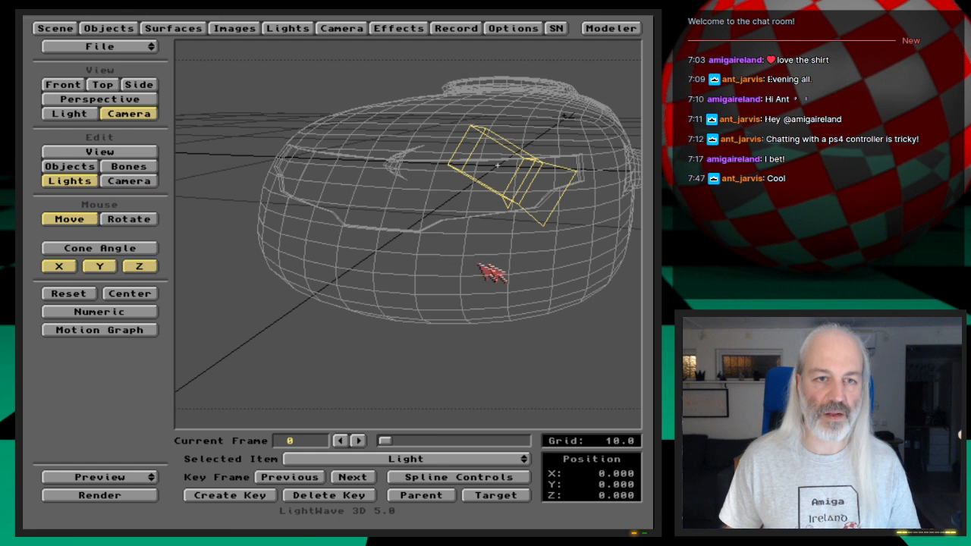
key("y")
left_click_drag(497, 273, 496, 273)
key("Return")
key("Return")
key("F9")
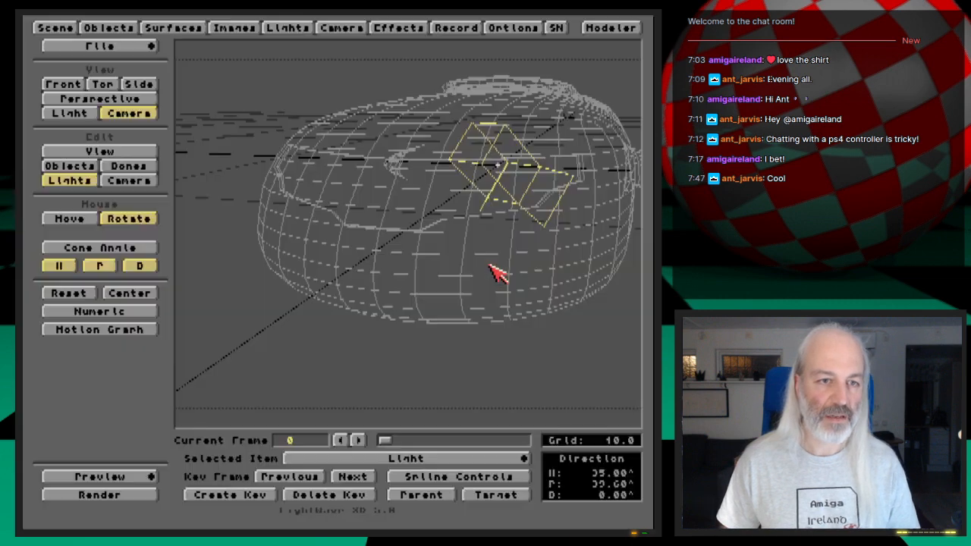
- Rotate the light further to heading 22.8° and pitch 65.4°, keyframe it at frame 0, and render the frame
left_click_drag(490, 266, 481, 293)
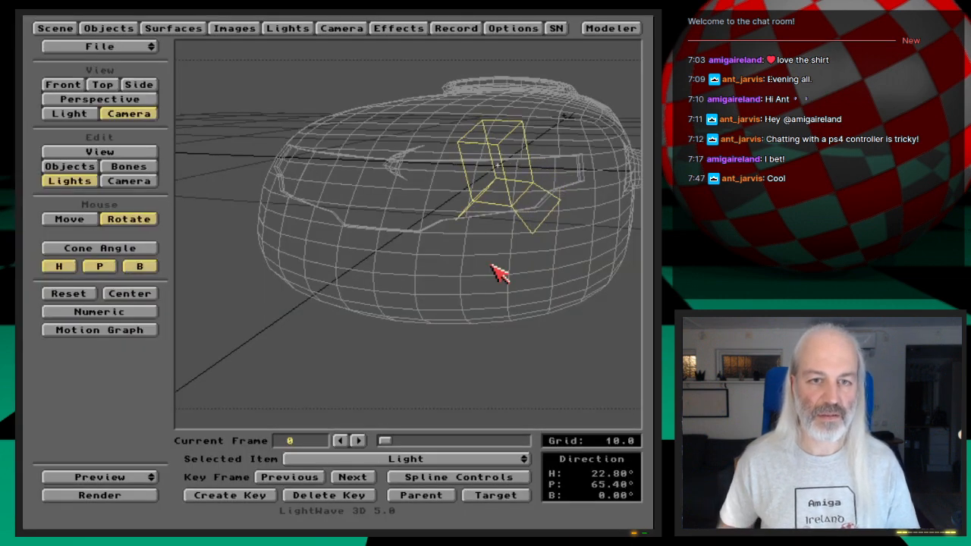
key("Return")
key("Return")
key("F9")
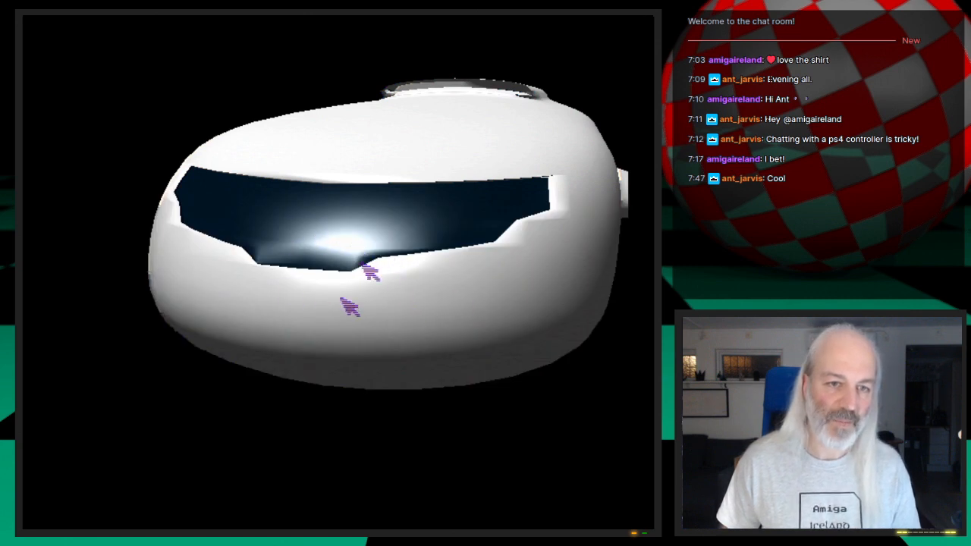
- Set the Shuttle-Cockpit surface's max smoothing angle to 45.0° and test-render the frame
key("Escape")
left_click(164, 29)
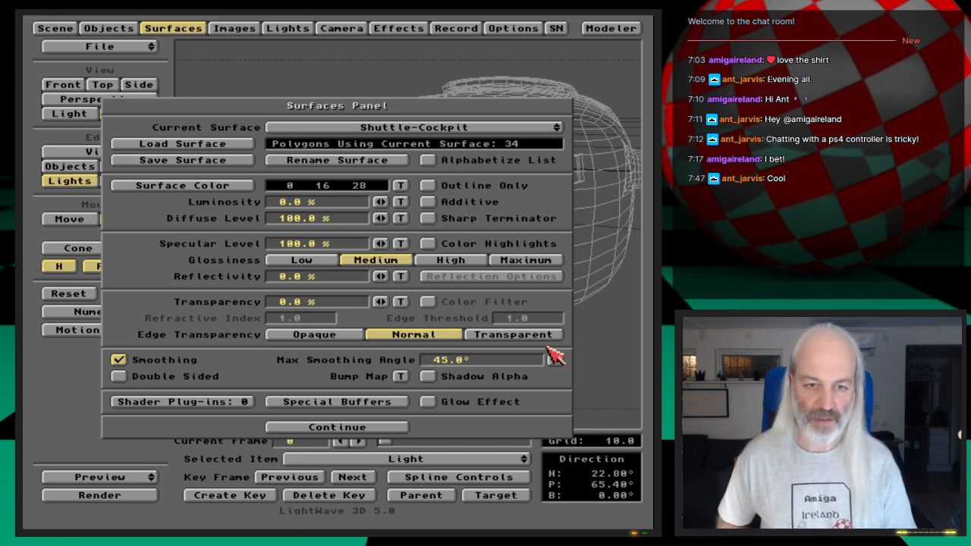
key("F9")
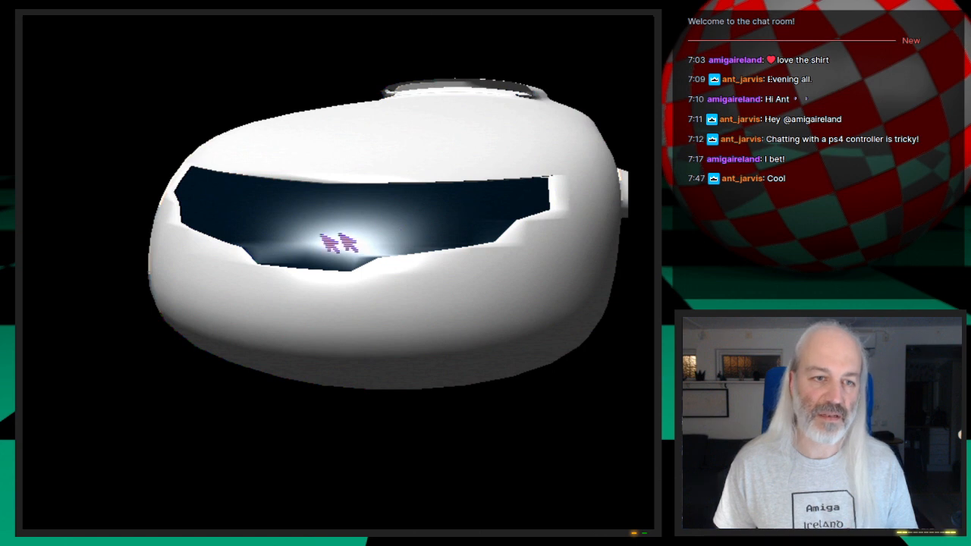
left_click(341, 239)
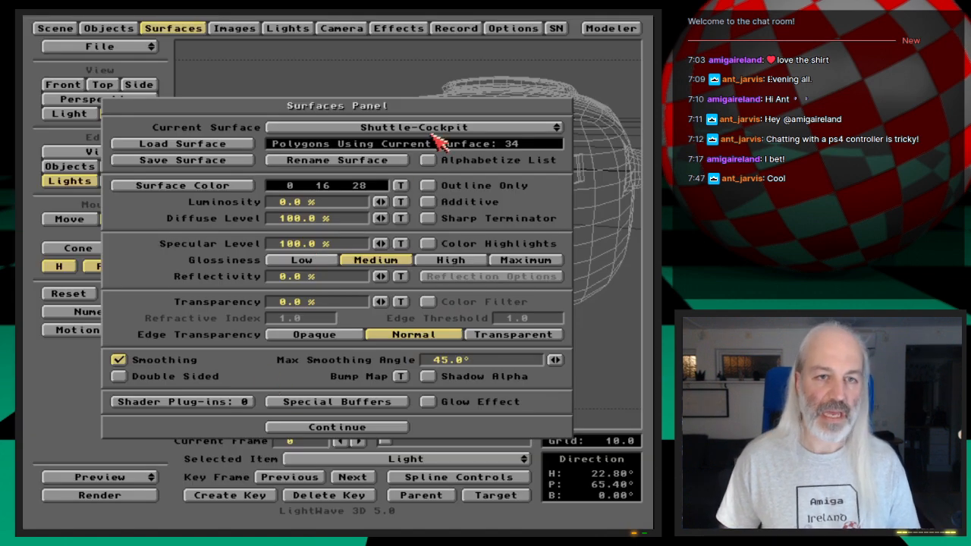
- Set the Shuttle-Front surface's max smoothing angle to 45.0°, test-render the frame, and close the surface settings
left_click(435, 129)
left_click(446, 124)
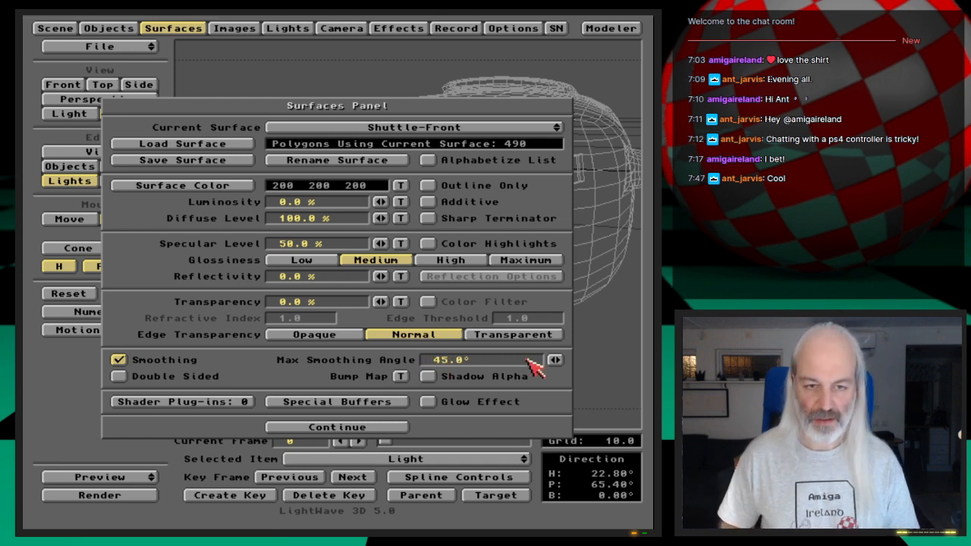
key("F9")
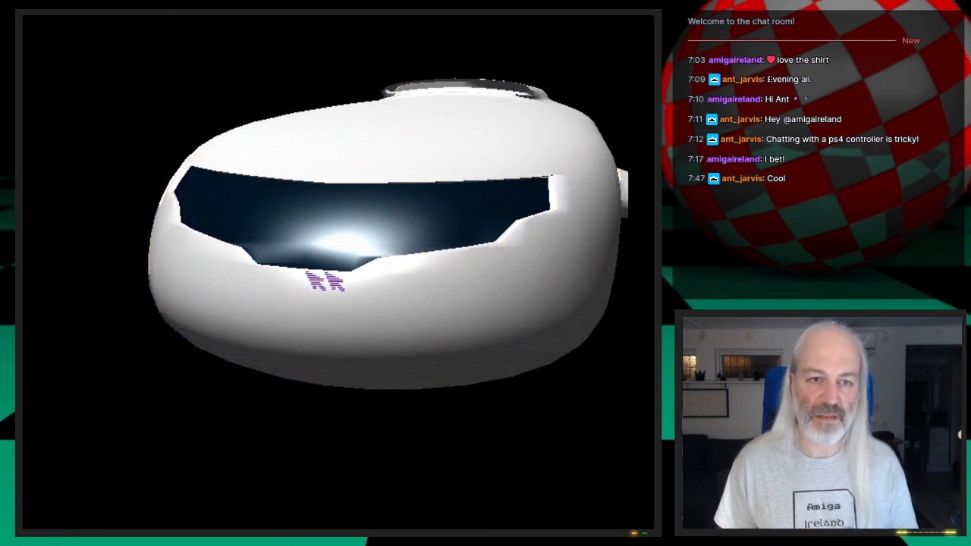
key("Escape")
key("Escape")
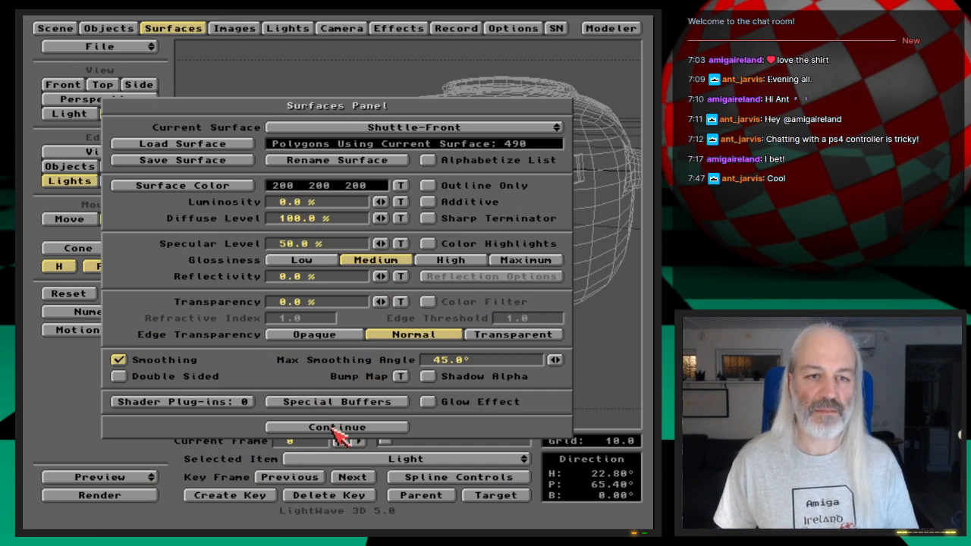
left_click(334, 428)
- Save all objects in the scene, confirming the save, and close the object settings
left_click(114, 29)
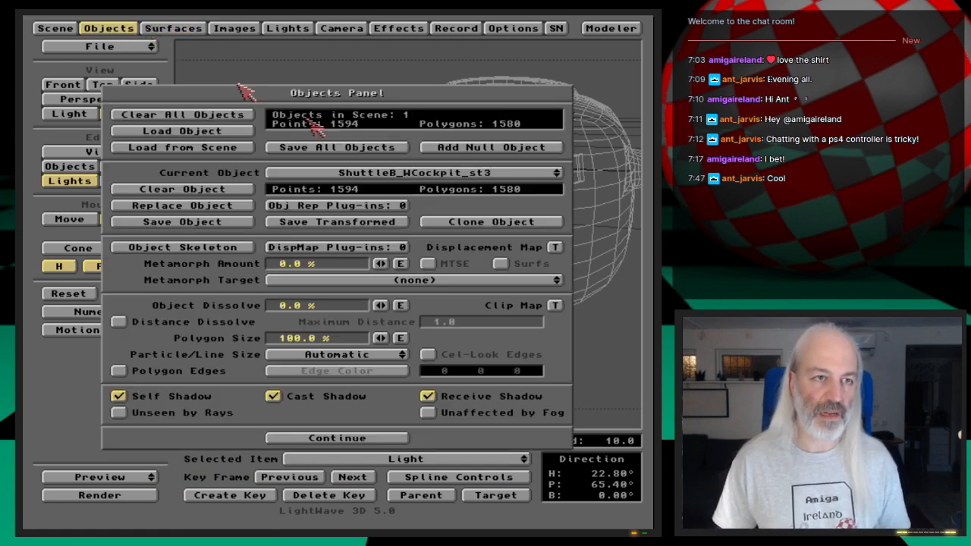
left_click(396, 152)
left_click(231, 291)
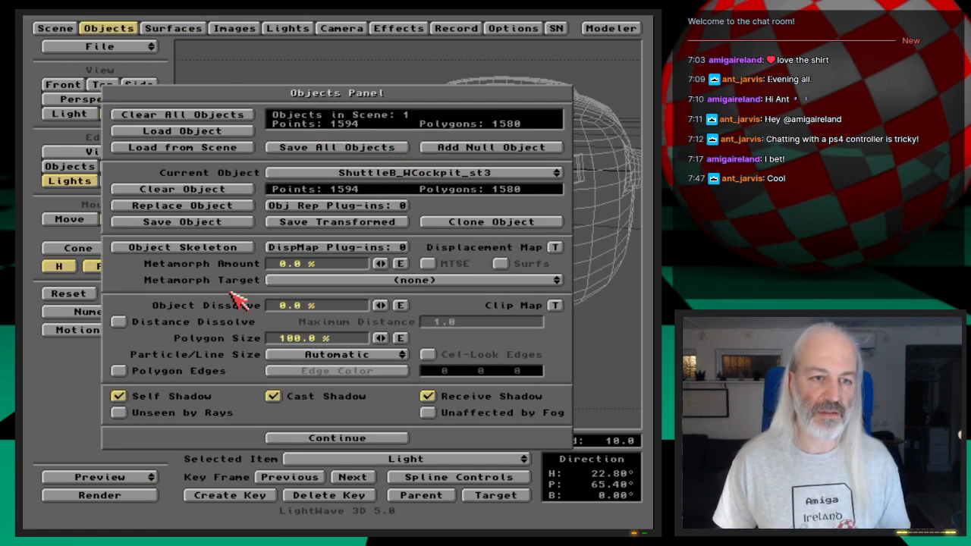
left_click(109, 28)
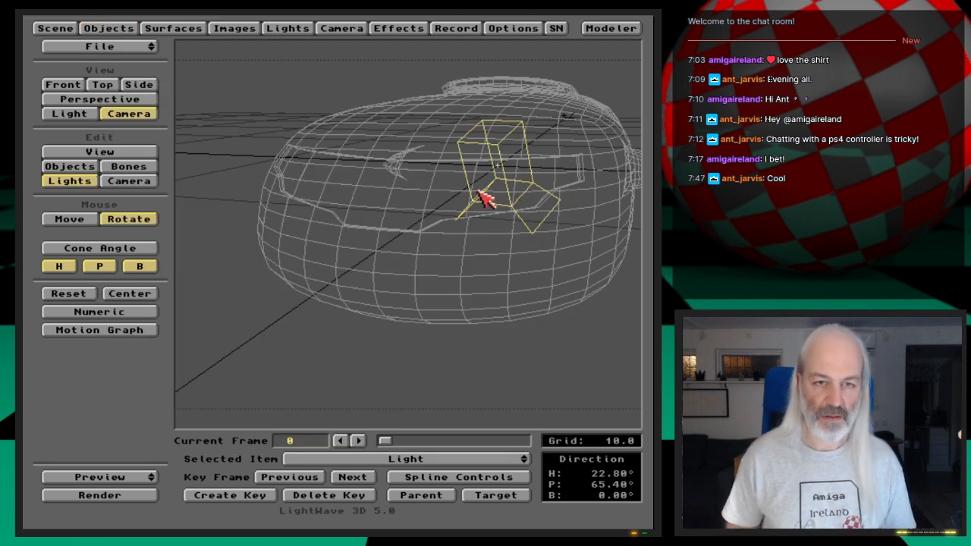
- Save the scene as ShuttleCockpit in the 3D:Webcast/Ep.27/Scenes drawer
type("s")
type("we")
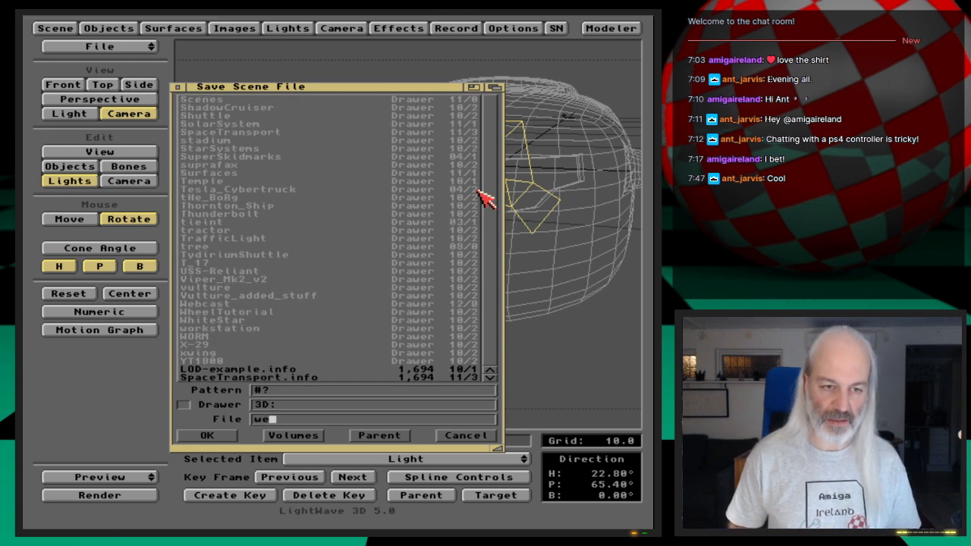
key("Tab")
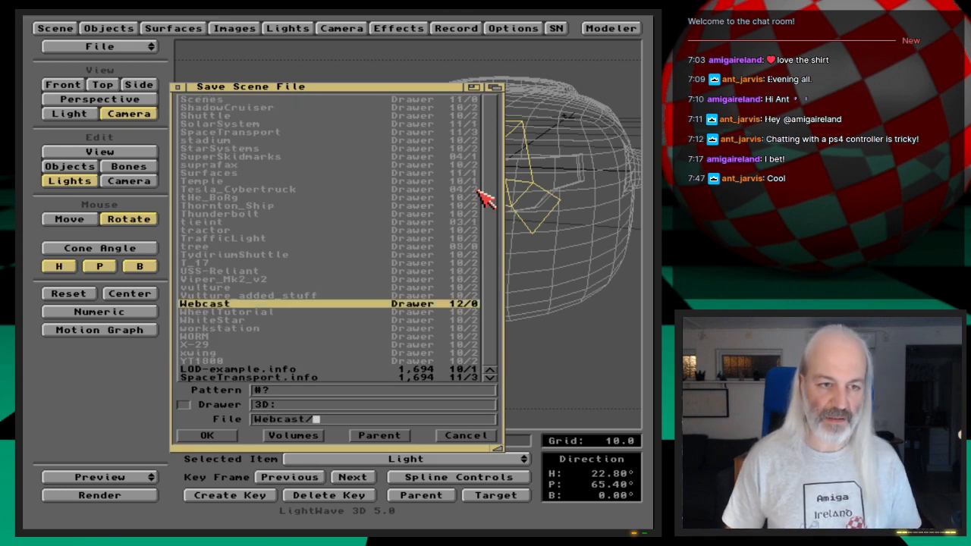
key("Return")
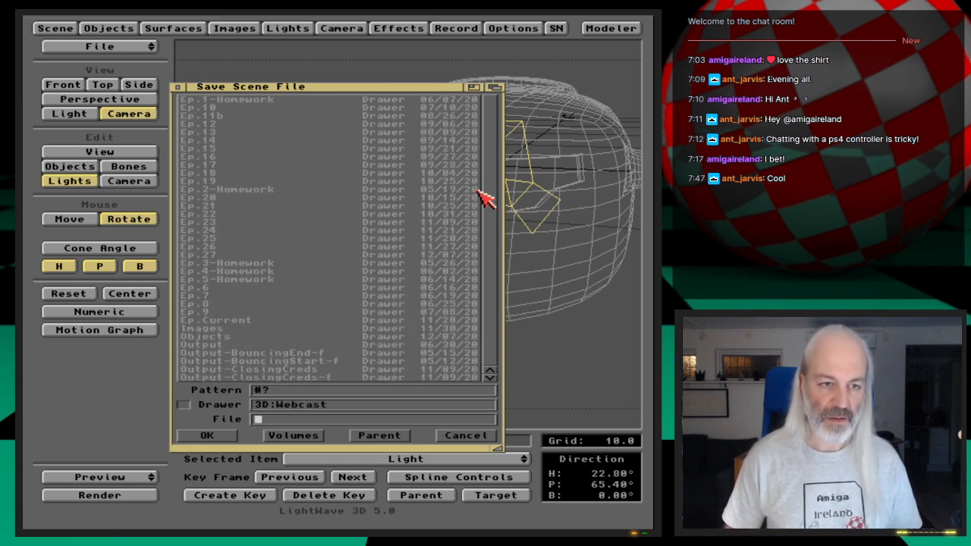
left_click(256, 255)
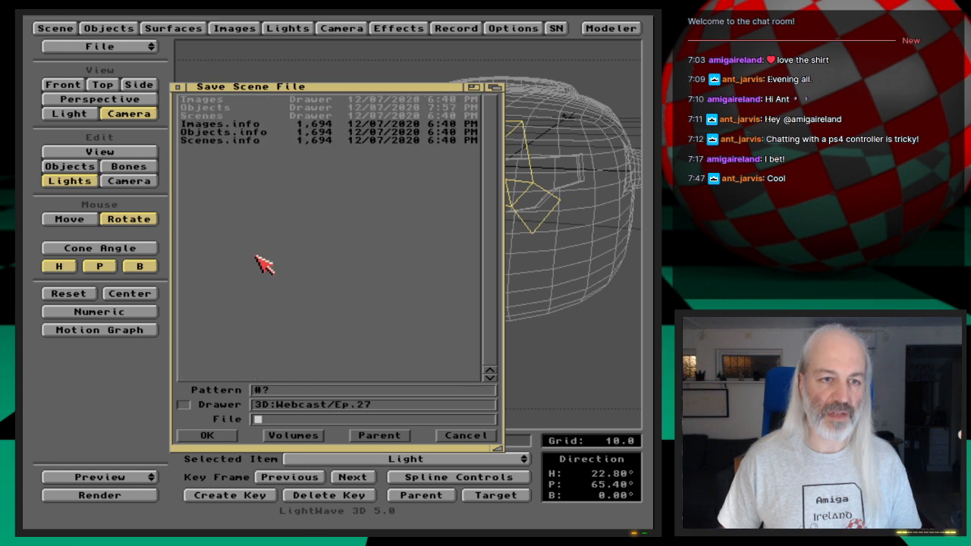
left_click(230, 117)
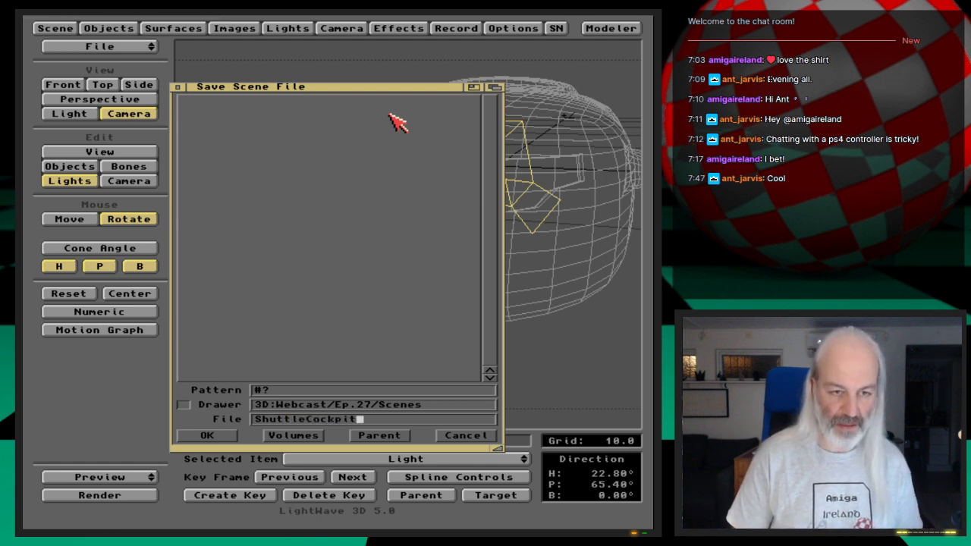
key("Return")
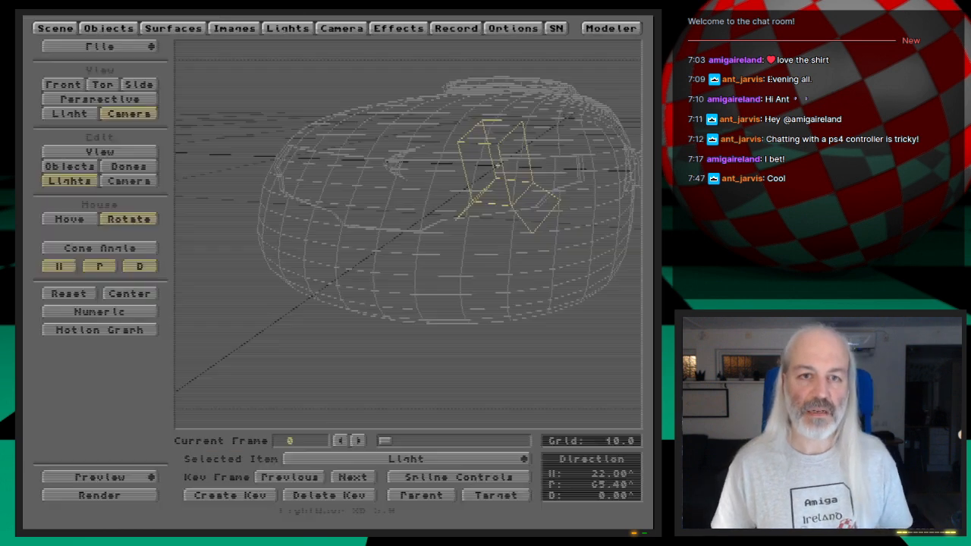
- Switch to Modeler, clear all existing geometry, and import the shuttle object from Layout
key("super+m")
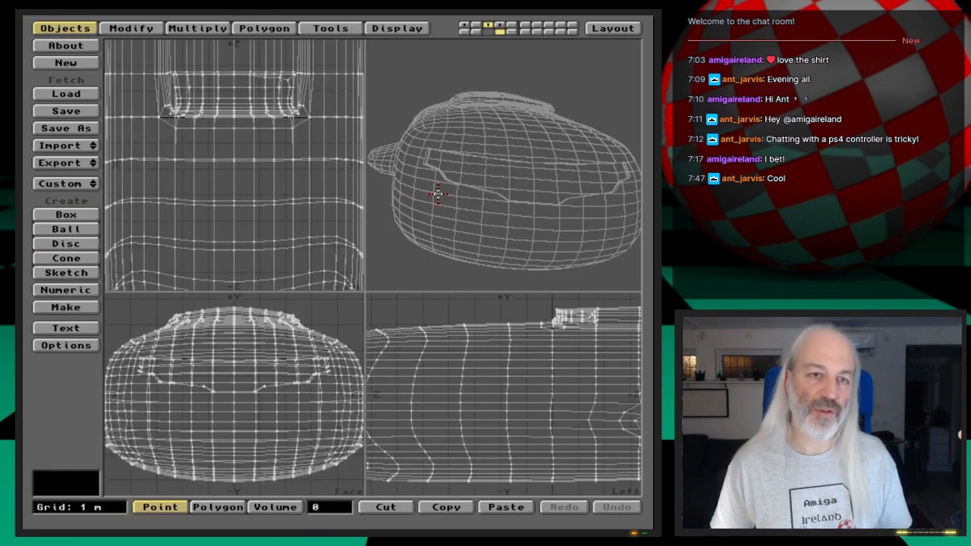
left_click(65, 63)
left_click(320, 282)
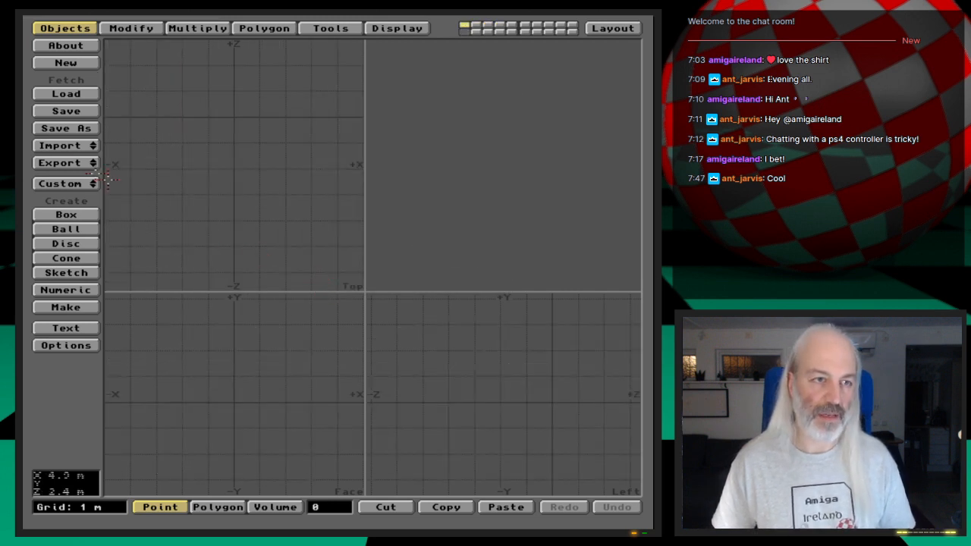
left_click(65, 145)
left_click(65, 145)
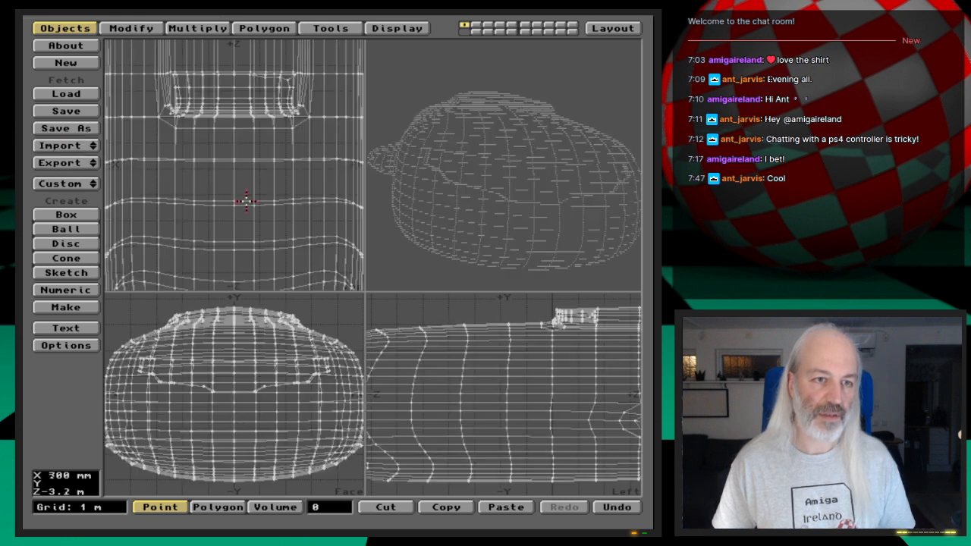
- Try to subdivide all polygons of the imported shuttle
key("a")
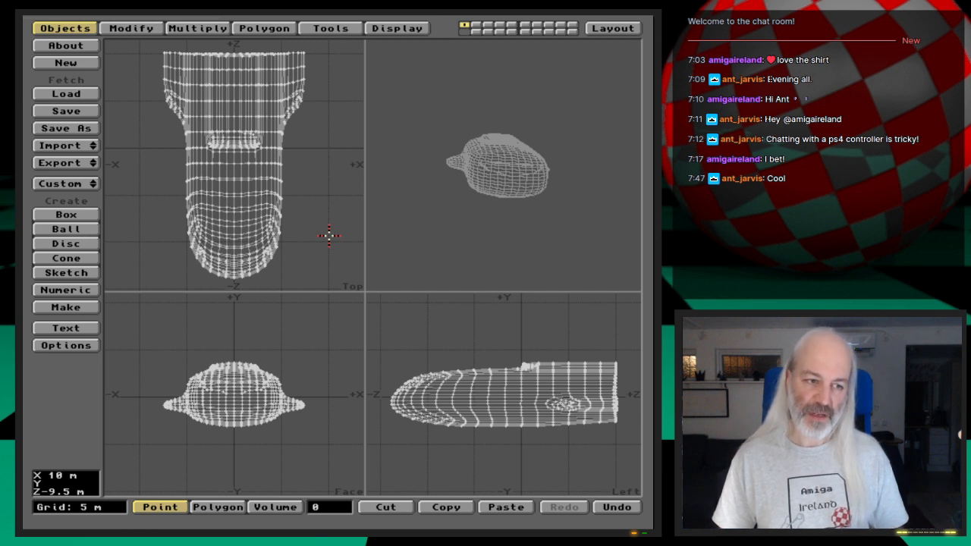
key("shift+d")
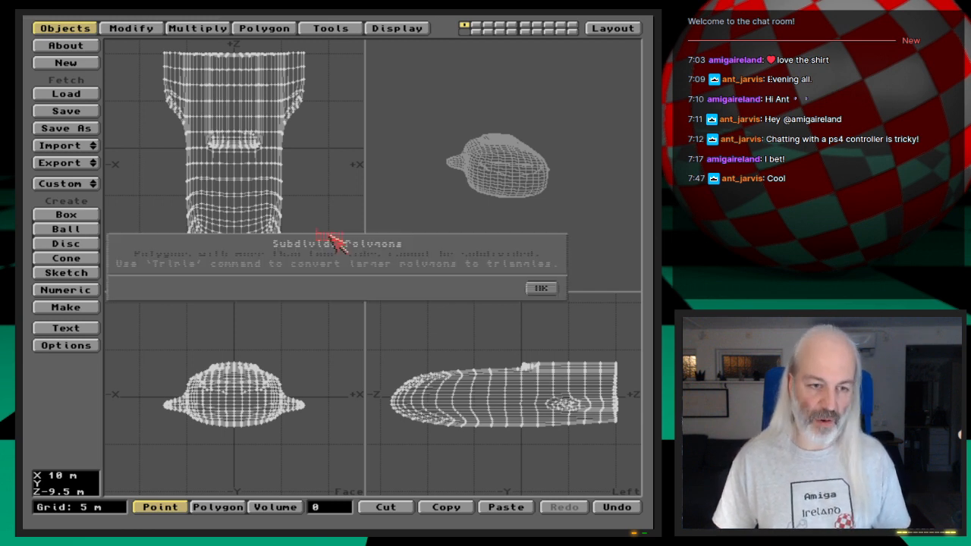
left_click(540, 287)
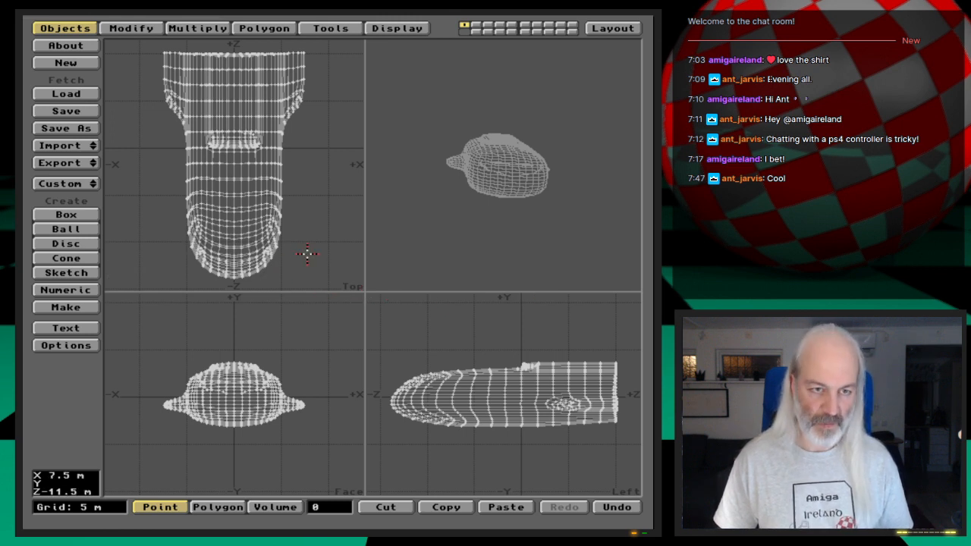
- Select the polygons with more than four vertices to inspect where they lie on the shuttle, and clear the selection
key("space")
key("w")
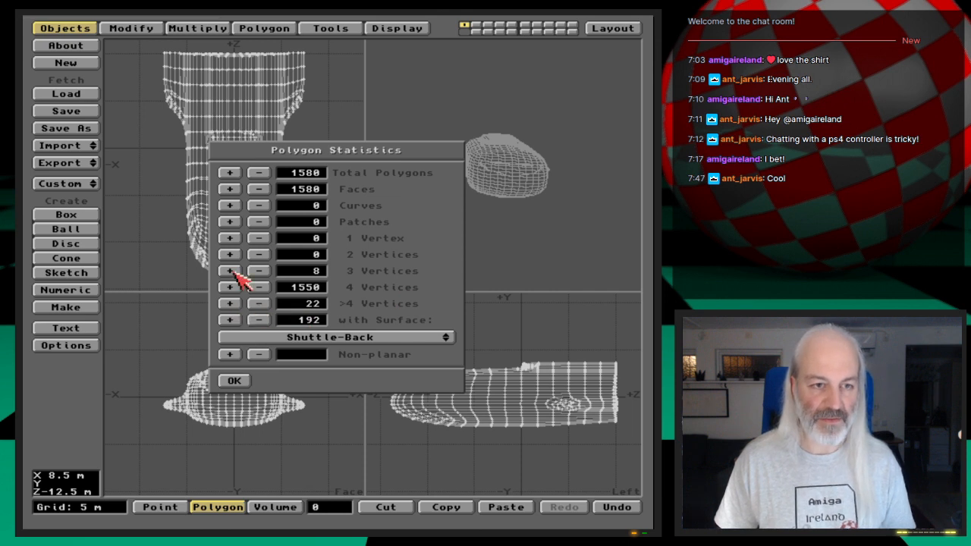
left_click(230, 303)
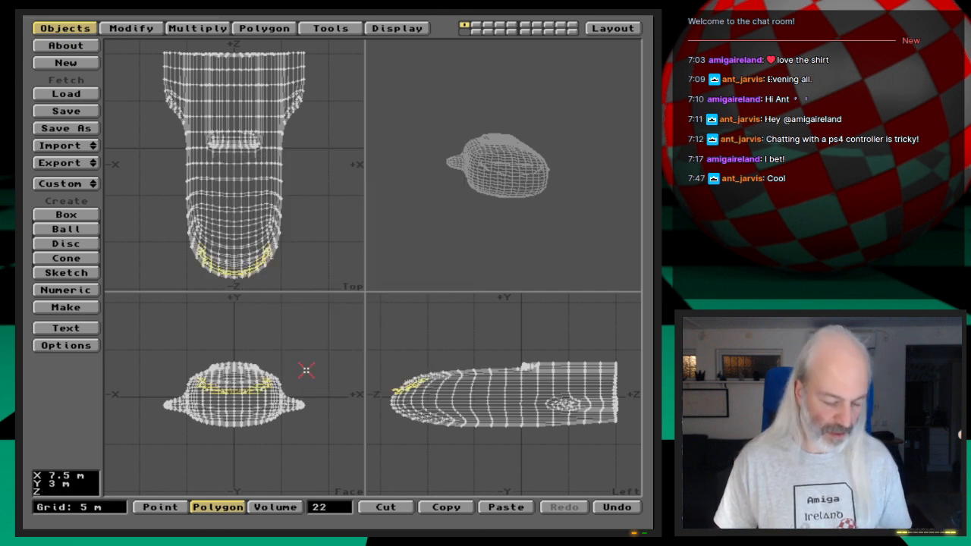
key("shift+a")
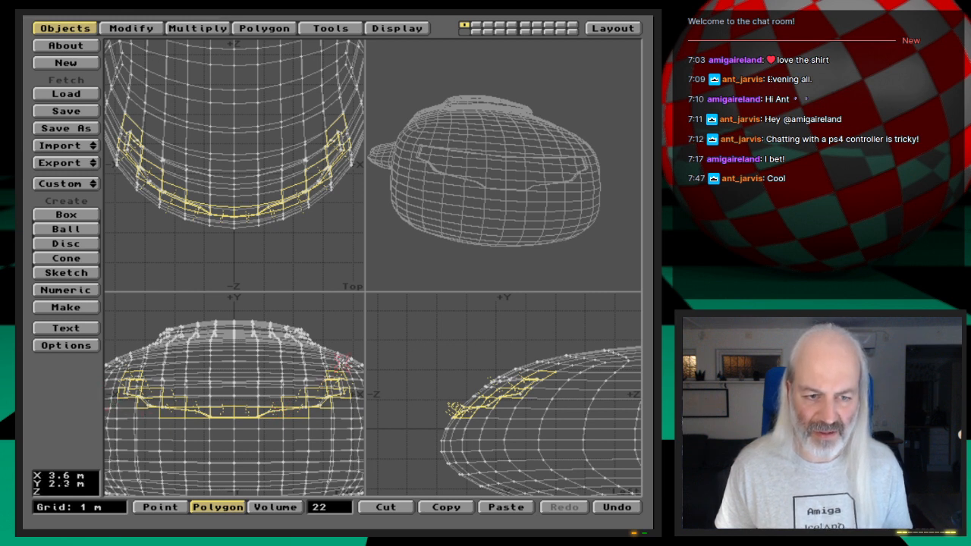
left_click(329, 509)
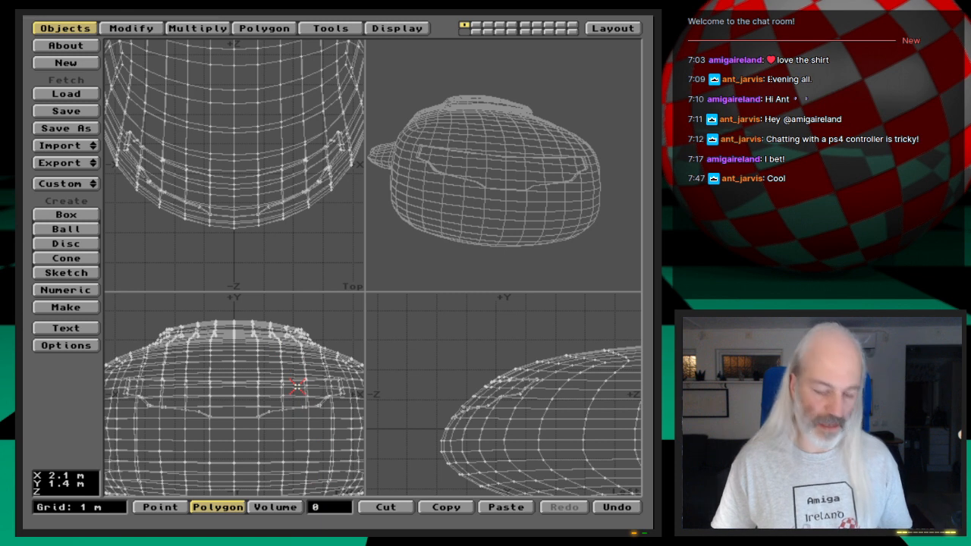
- Select all polygons with the Shuttle-Cockpit surface, enlarge the front view, and hide the unselected polygons
key("w")
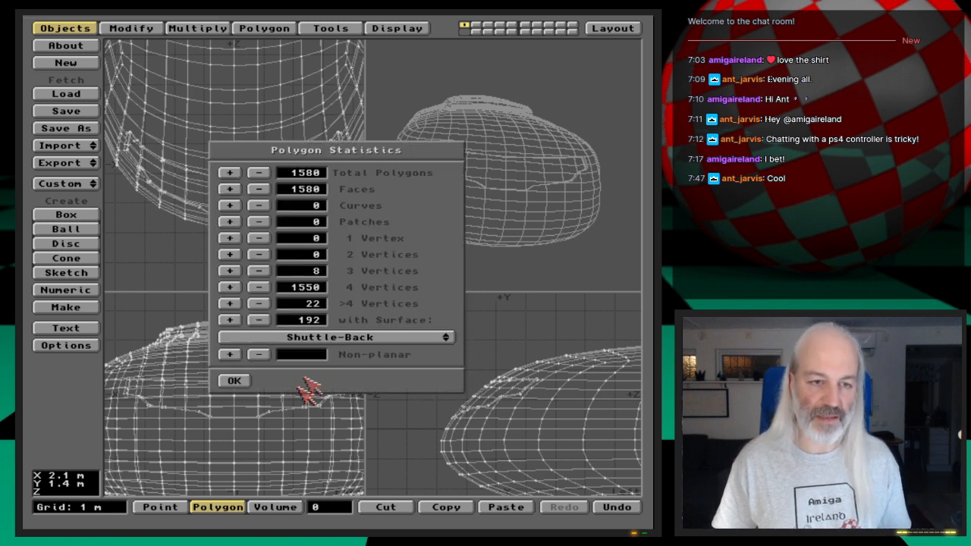
left_click(316, 342)
left_click(302, 354)
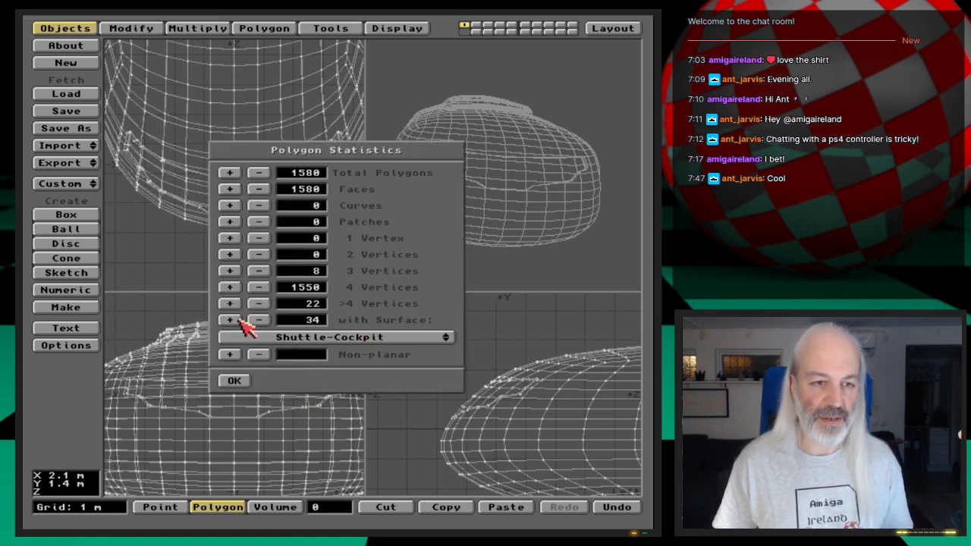
left_click(235, 319)
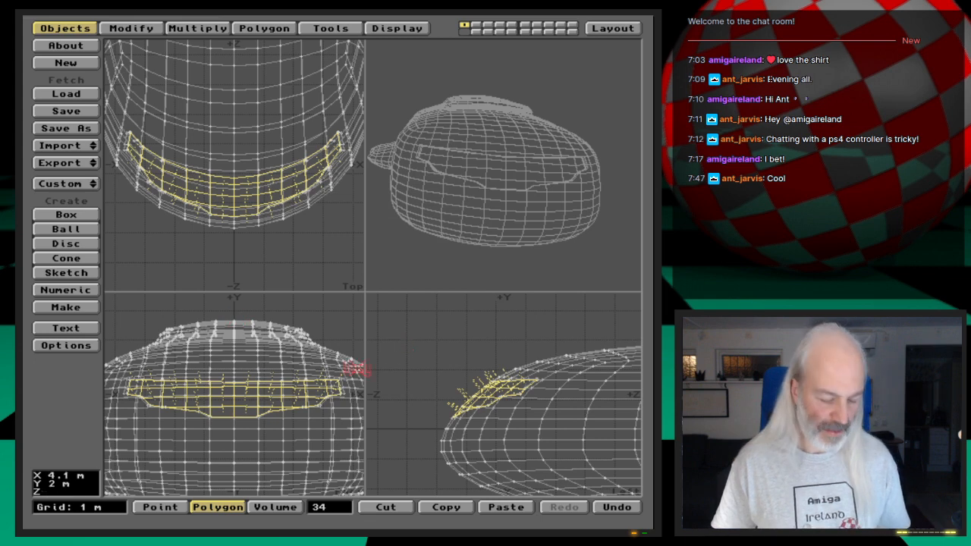
key("shift+a")
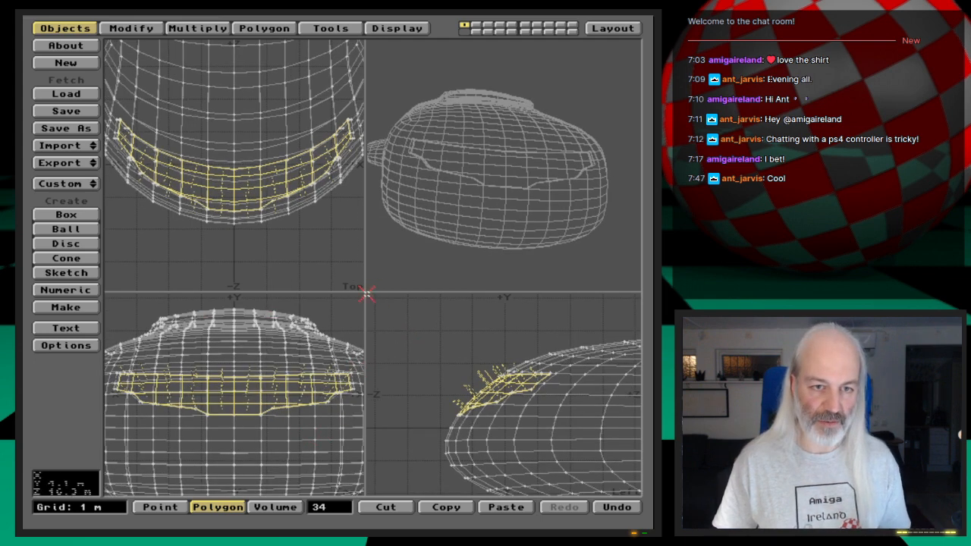
left_click_drag(368, 292, 536, 218)
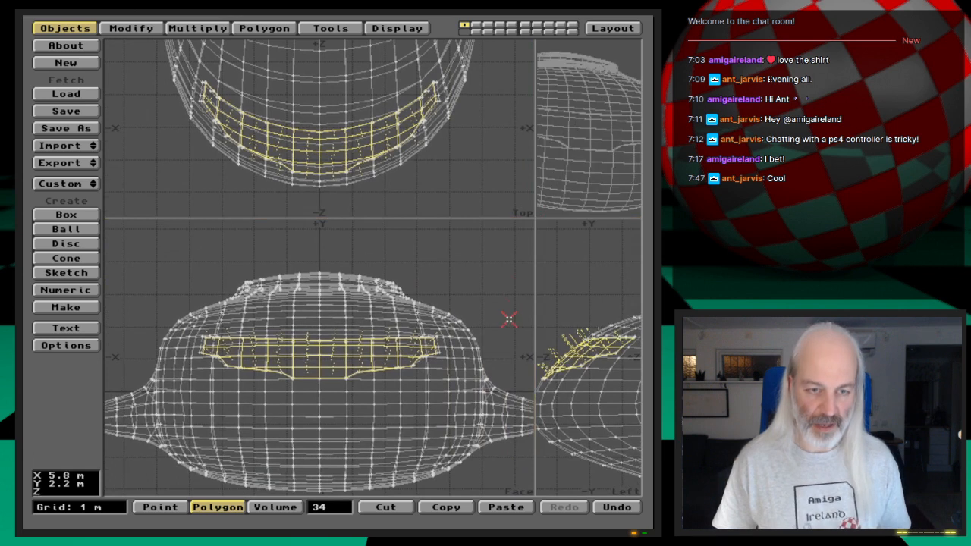
key("=")
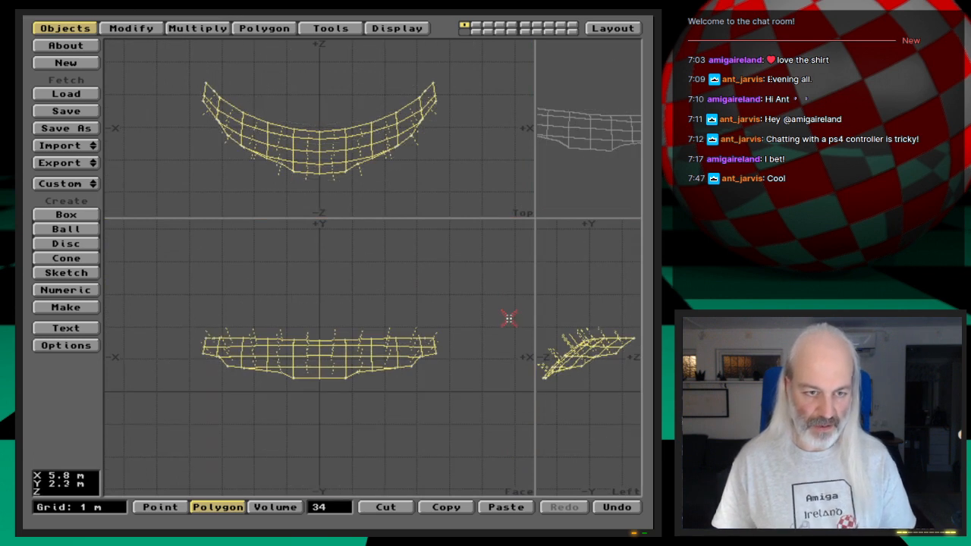
- Try to subdivide the isolated cockpit window polygons
key("period")
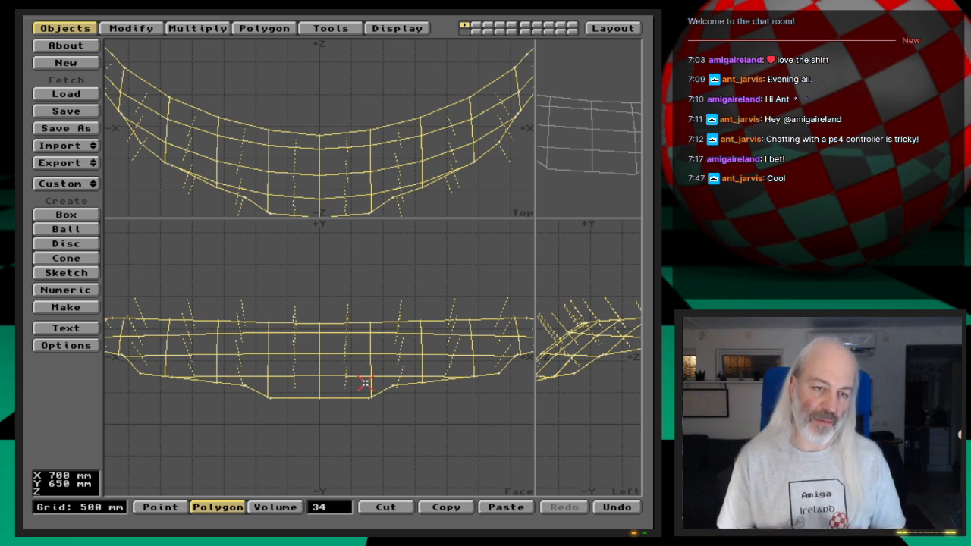
key("shift+d")
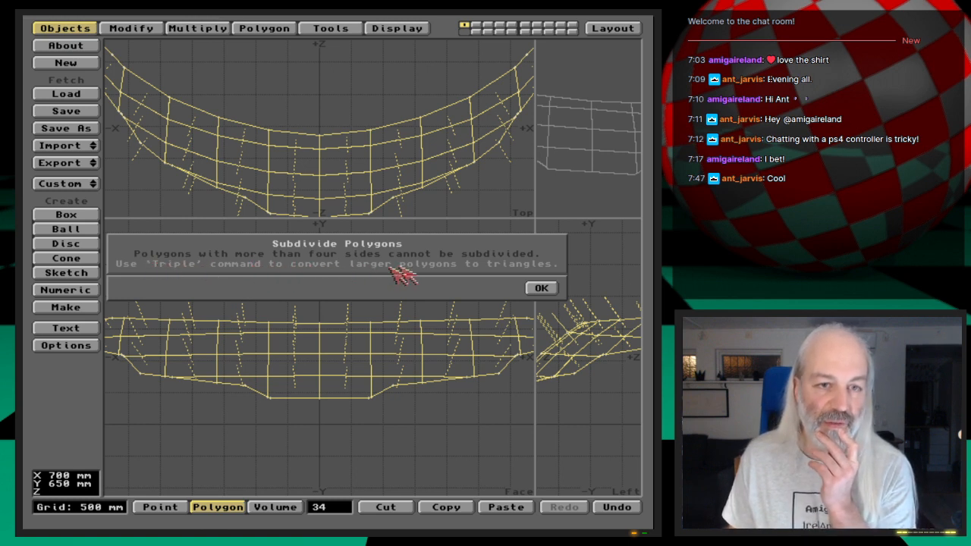
left_click(541, 289)
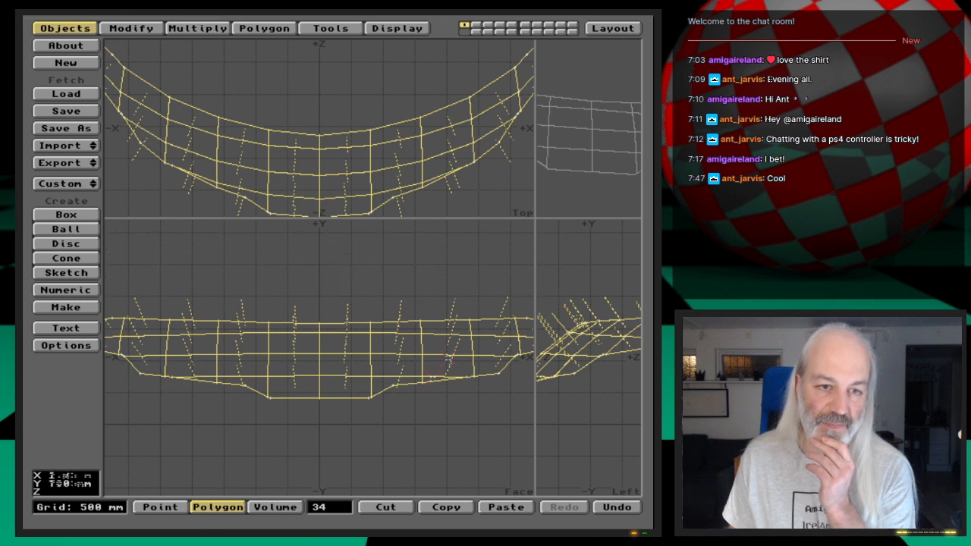
- Deselect the four-vertex polygons of the cockpit window, and inspect the remaining selected ones along its sides and lower edge
left_click(329, 507)
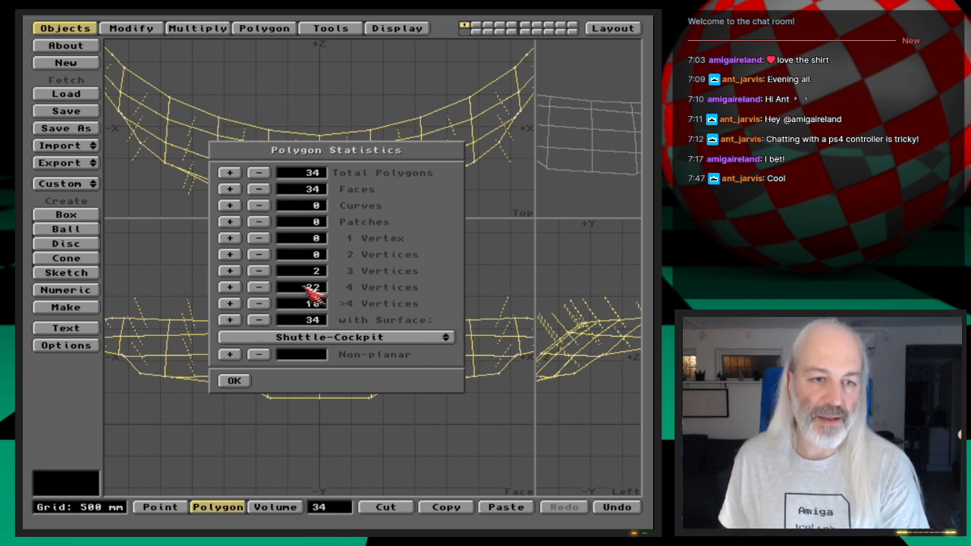
left_click(259, 287)
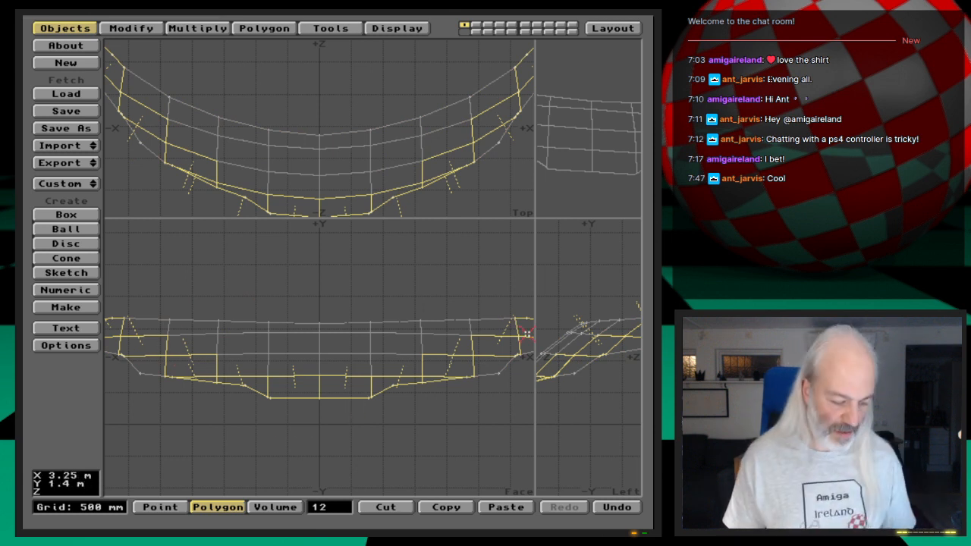
key("comma")
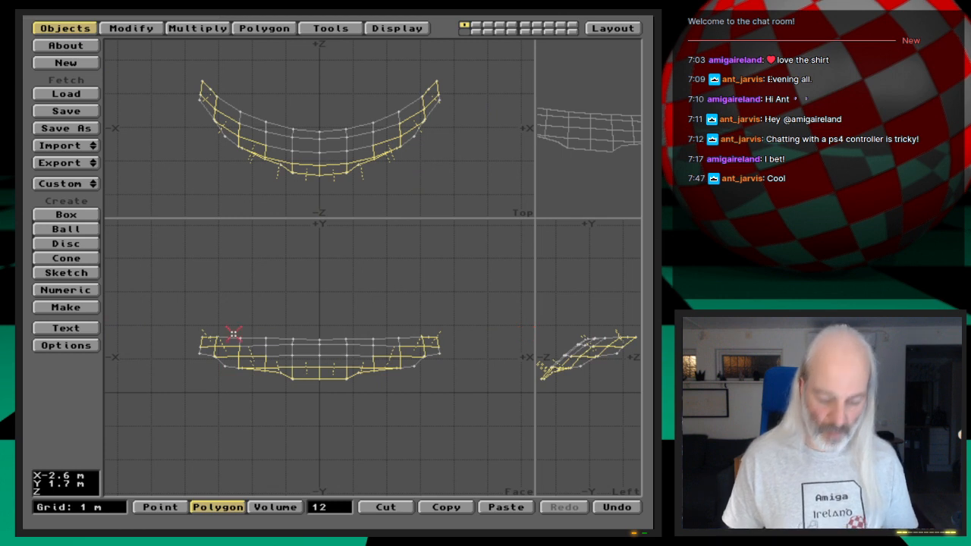
key("period")
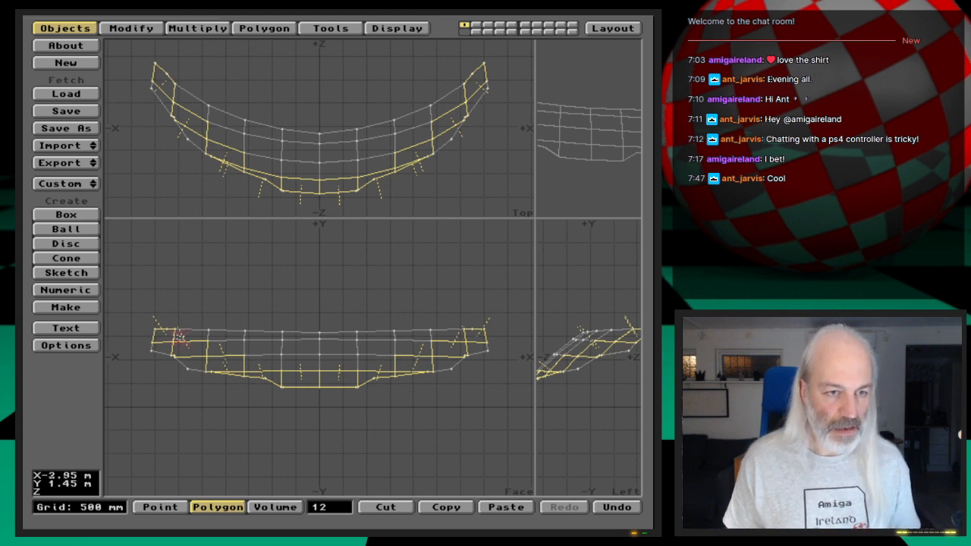
key("g")
key("period")
key("period")
key("period")
key("period")
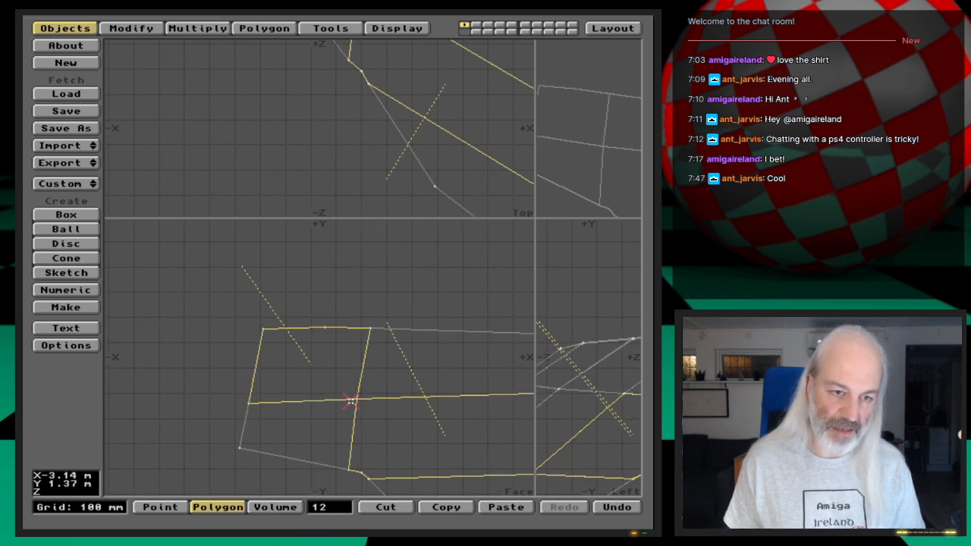
key("comma")
key("comma")
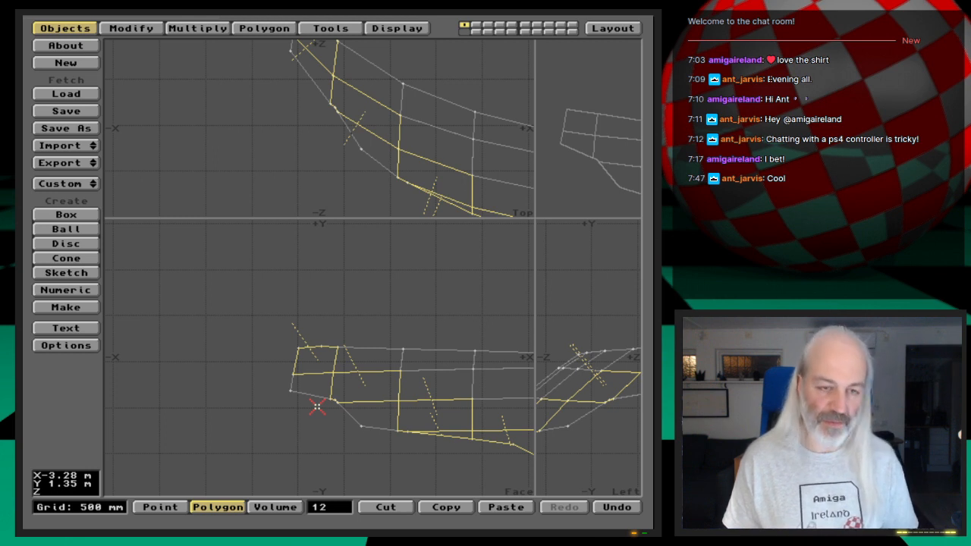
key("a")
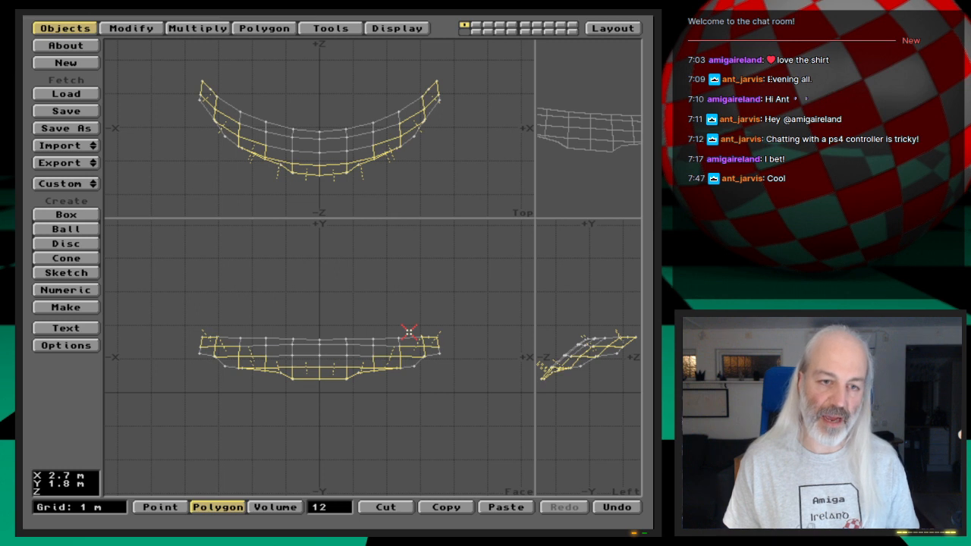
- Triple the selected polygons, clear the selection, and subdivide the whole cockpit window with the Metaform method
key("shift+t")
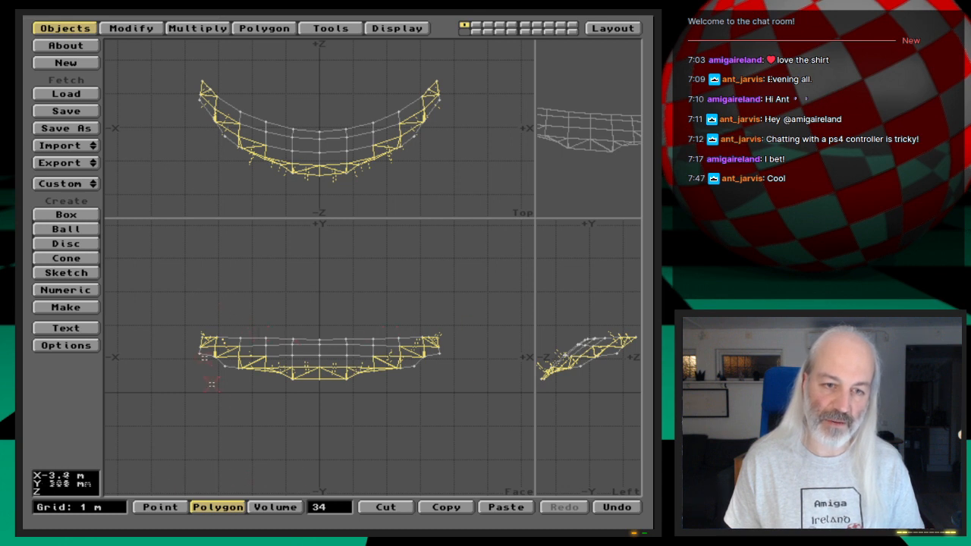
left_click(334, 507)
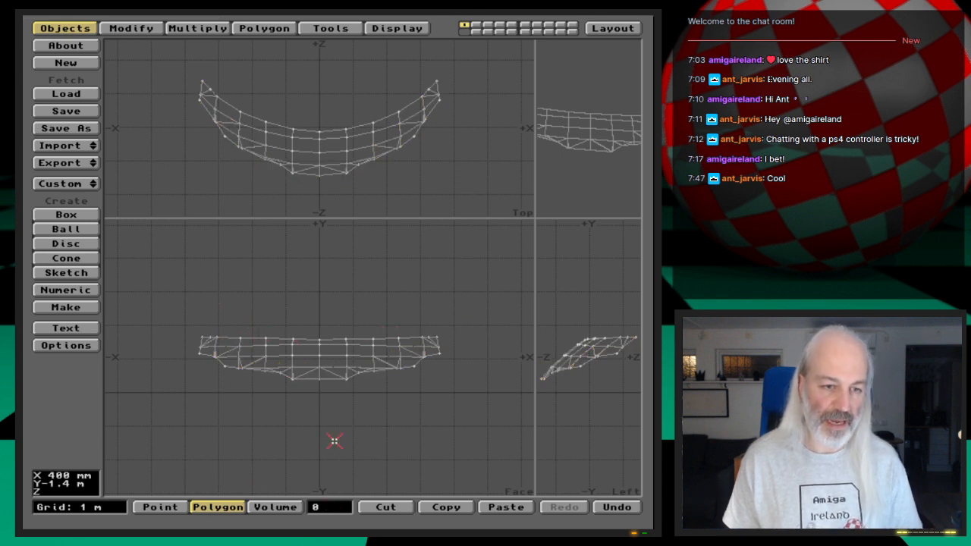
key("shift+apostrophe")
key("slash")
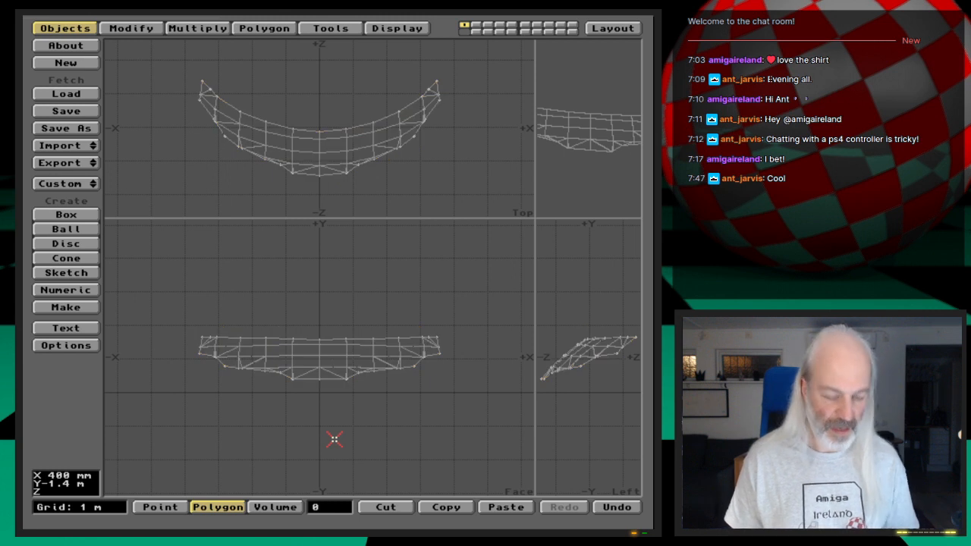
key("shift+d")
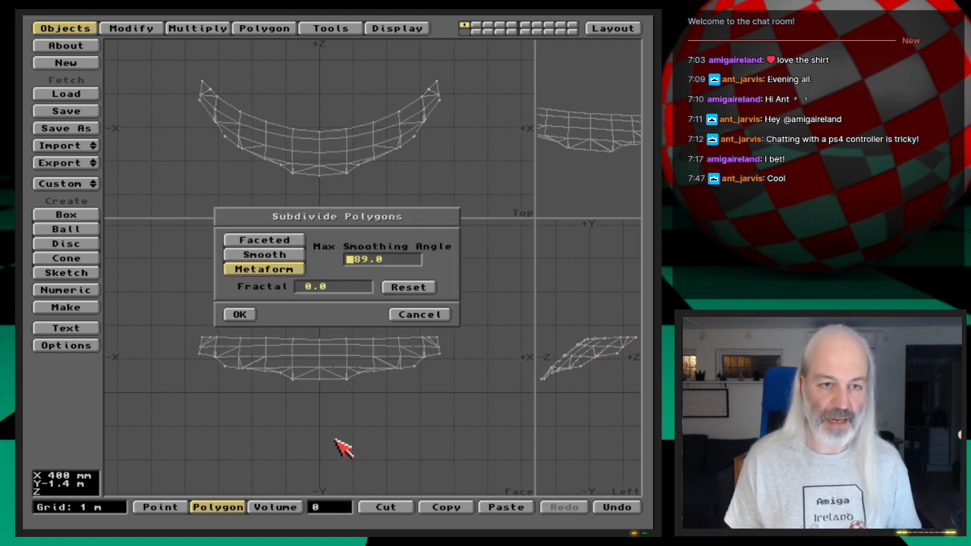
left_click(241, 314)
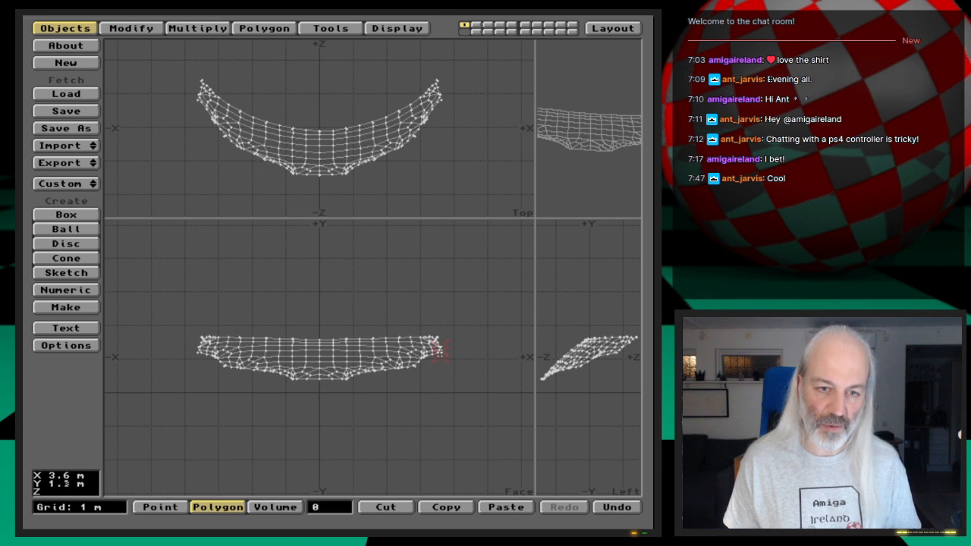
- Check the subdivided mesh at the side end of the cockpit window, and unhide the rest of the shuttle
key("period")
key("period")
key("period")
key("period")
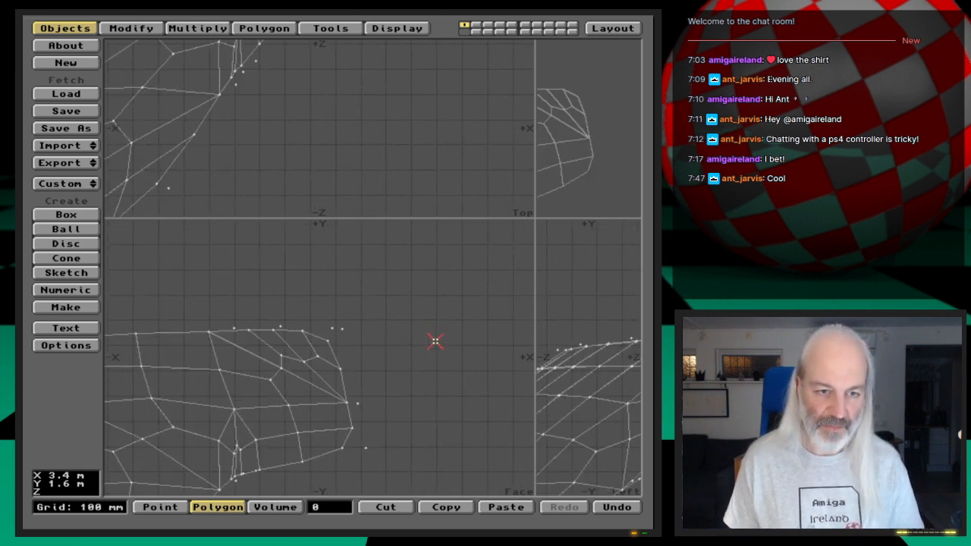
key("comma")
key("backslash")
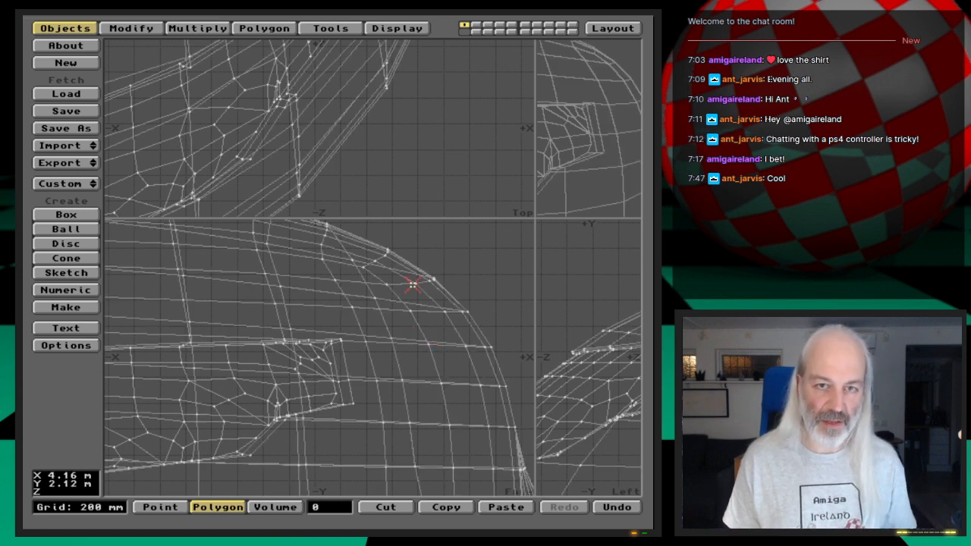
key("a")
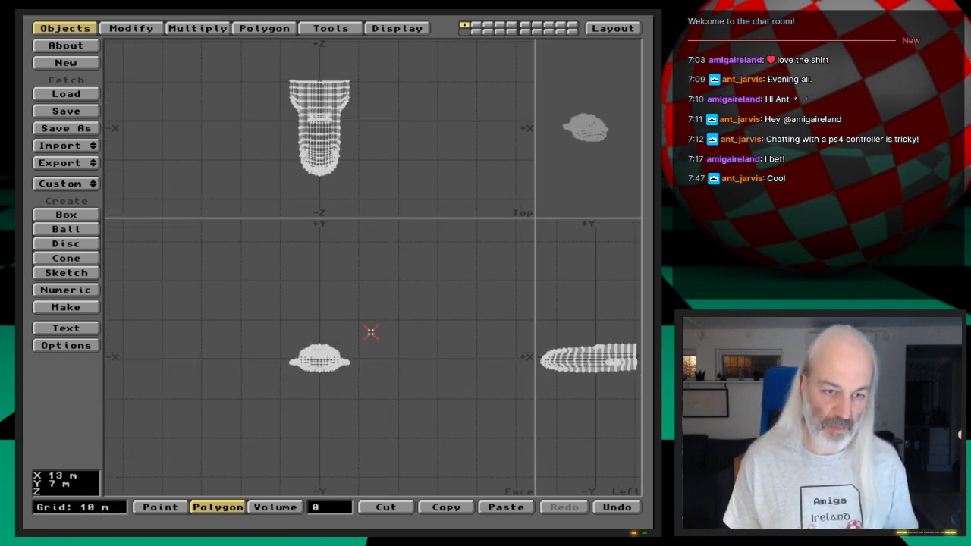
key("period")
key("period")
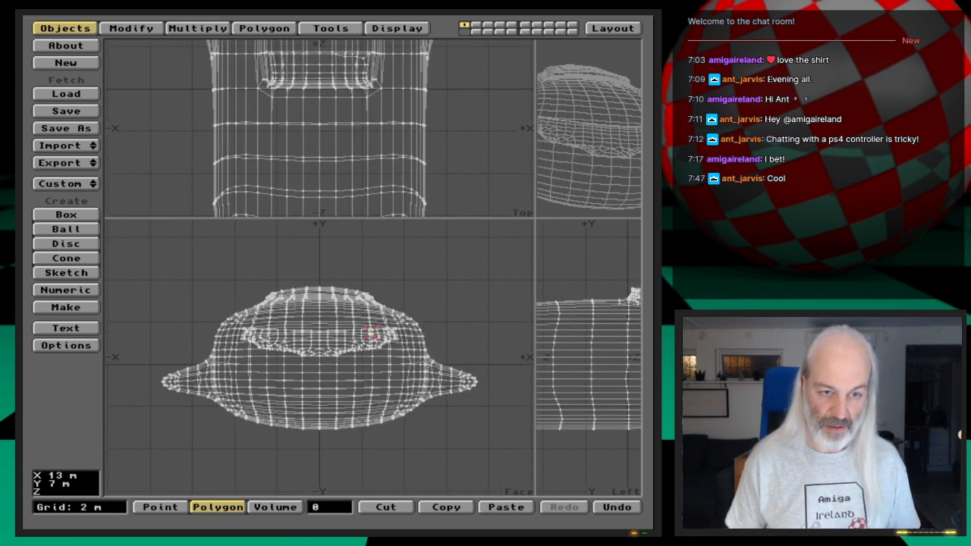
key("period")
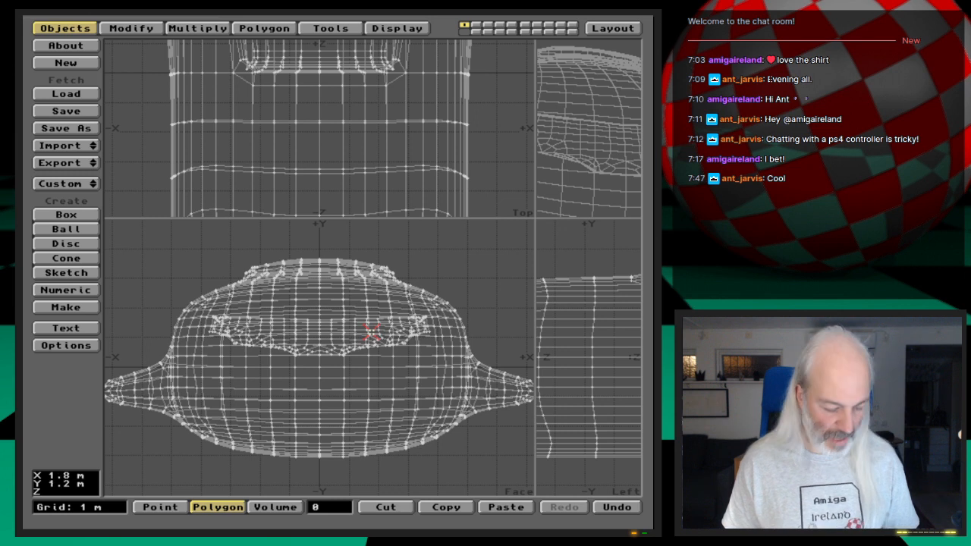
- Save the object as ShuttleB_WCockpit_st3.1 in 3D:Webcast/Ep.27/Objects
key("shift+s")
key("Down")
key("Down")
key("Down")
key("Down")
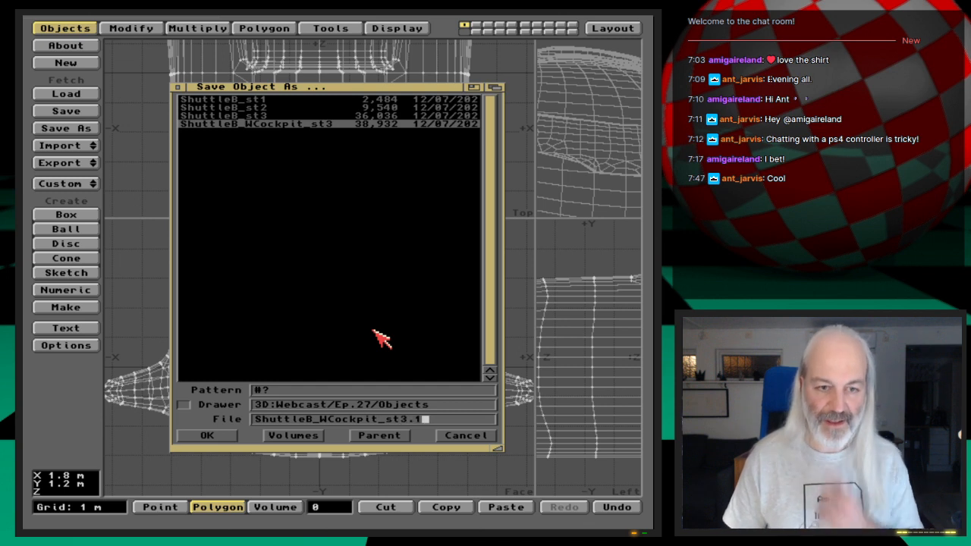
key("Return")
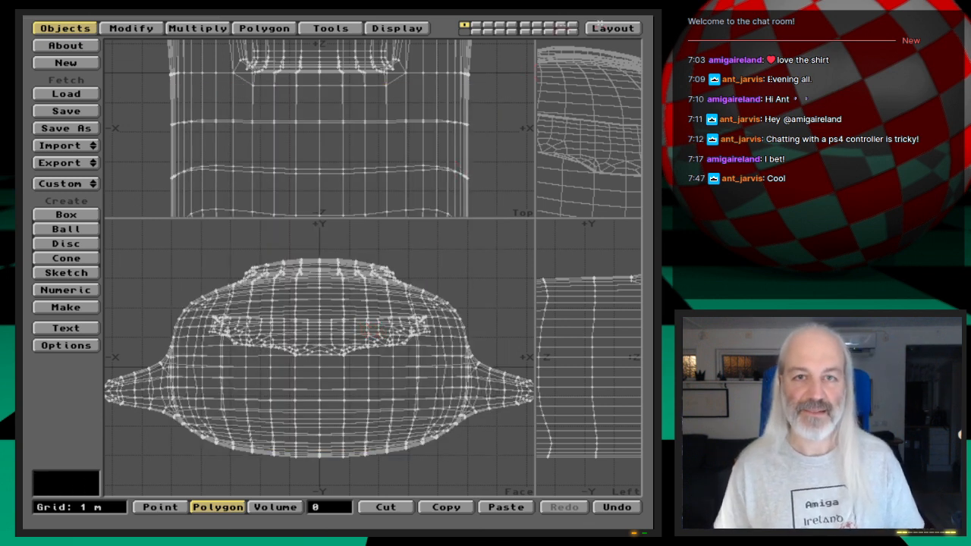
- Switch to Layout, replace the shuttle object with ShuttleB_WCockpit_st3.1, and render the current frame
left_click(634, 28)
left_click(108, 29)
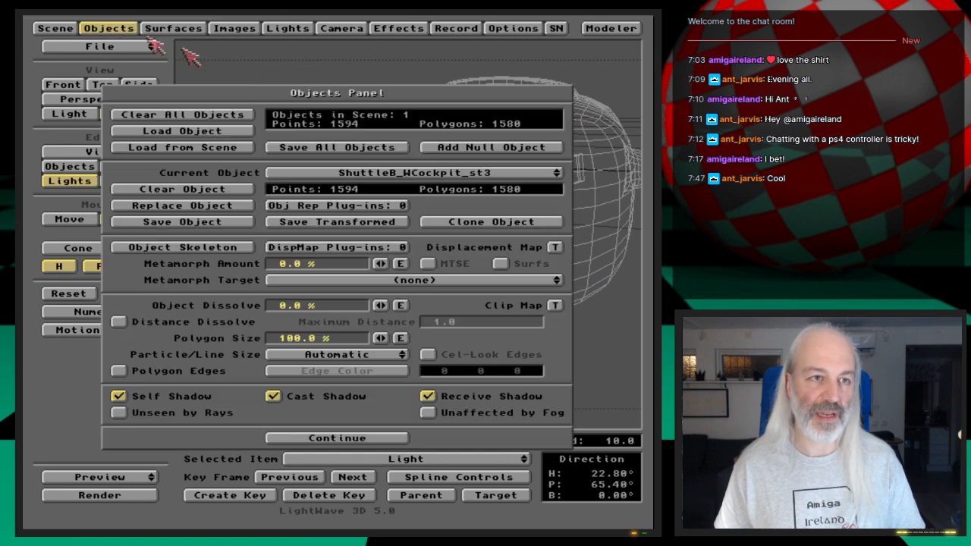
left_click(227, 205)
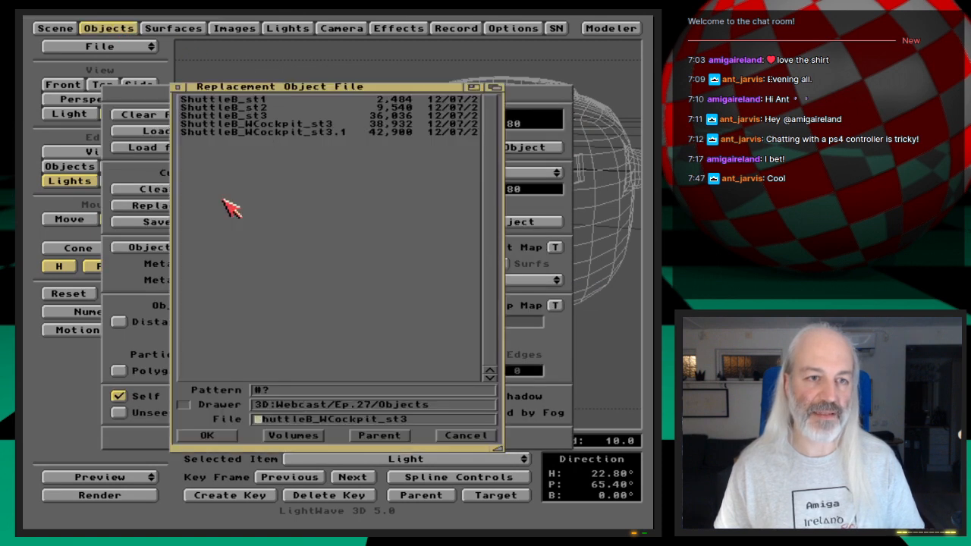
left_click(333, 134)
left_click(334, 134)
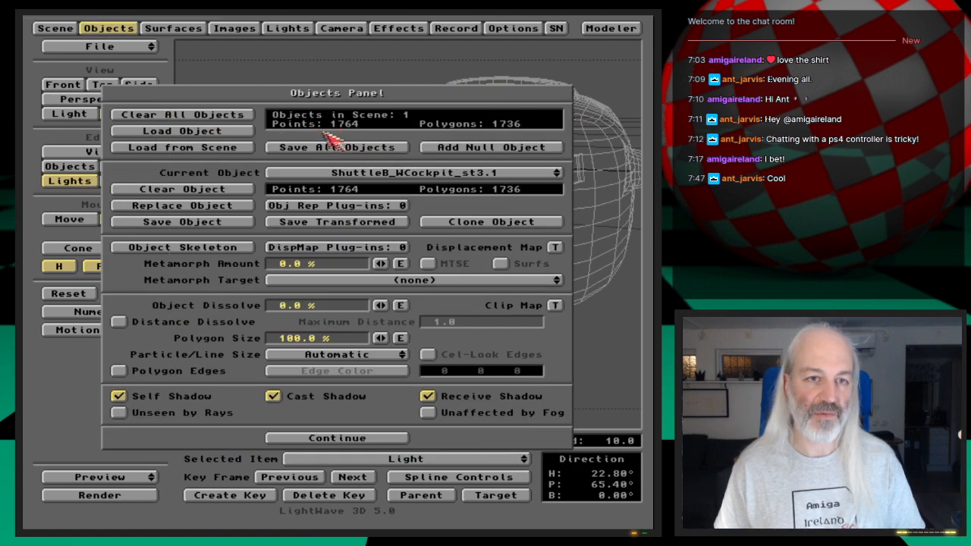
left_click(106, 28)
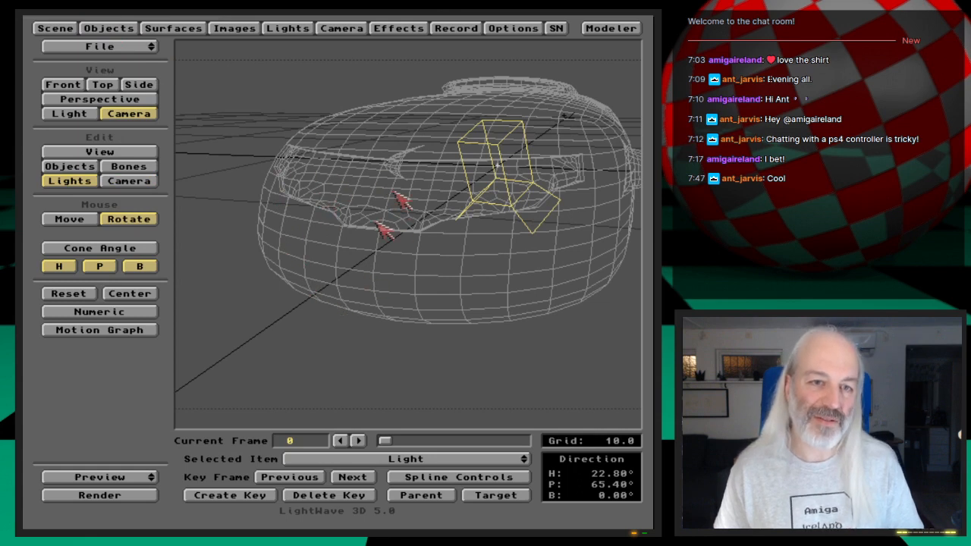
key("F9")
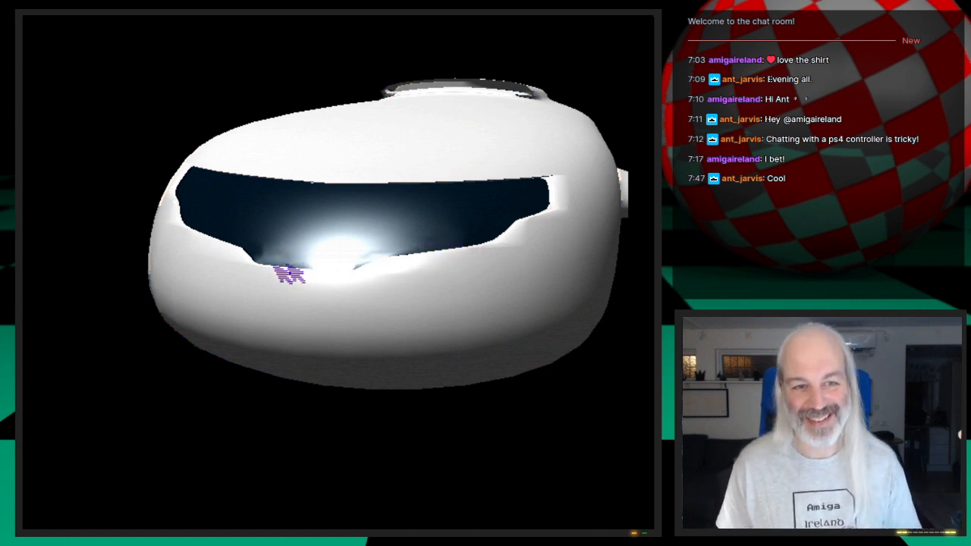
left_click(401, 392)
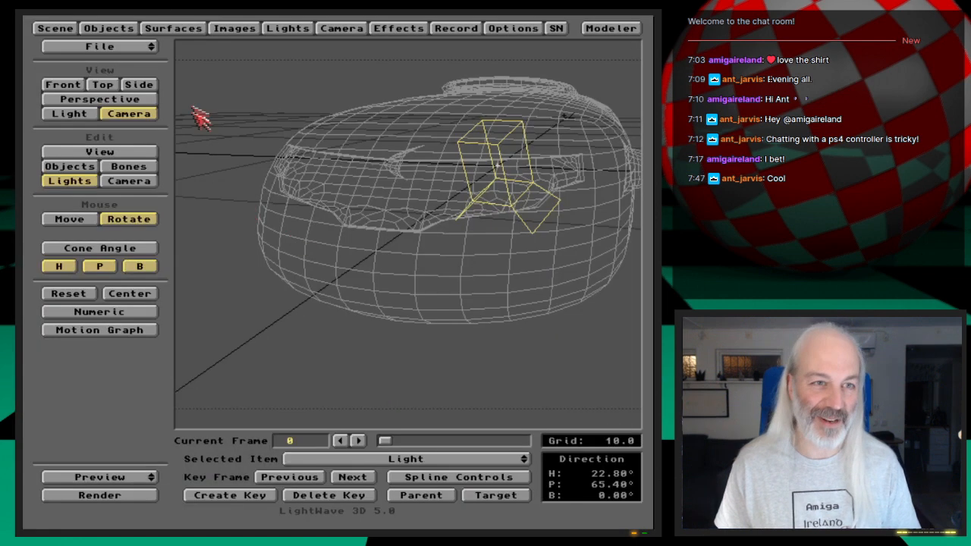
- Turn off Smoothing for the Shuttle-Back, Shuttle-Cockpit and Shuttle-Front surfaces, and render the frame to compare
left_click(174, 30)
left_click(176, 364)
left_click(466, 127)
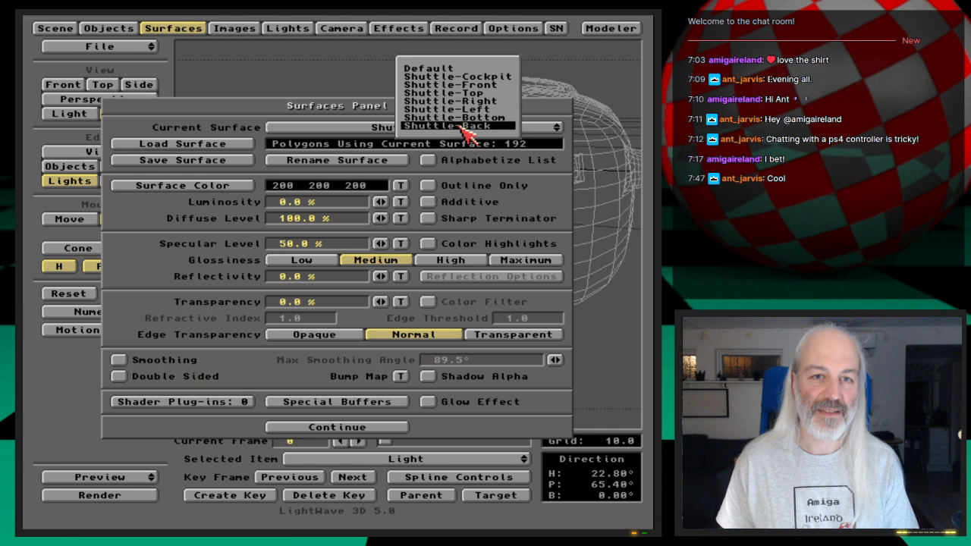
left_click(455, 77)
left_click(180, 362)
left_click(486, 127)
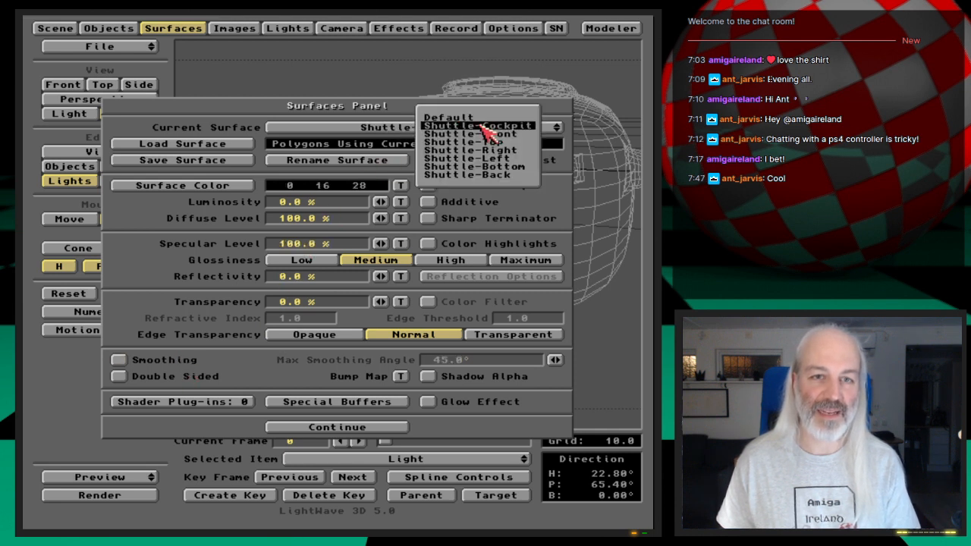
left_click(494, 135)
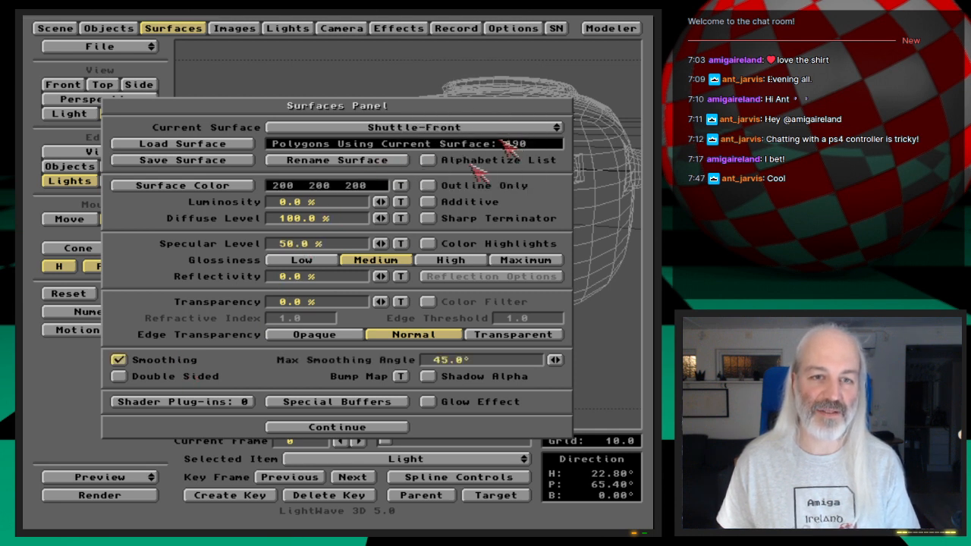
left_click(158, 360)
key("F9")
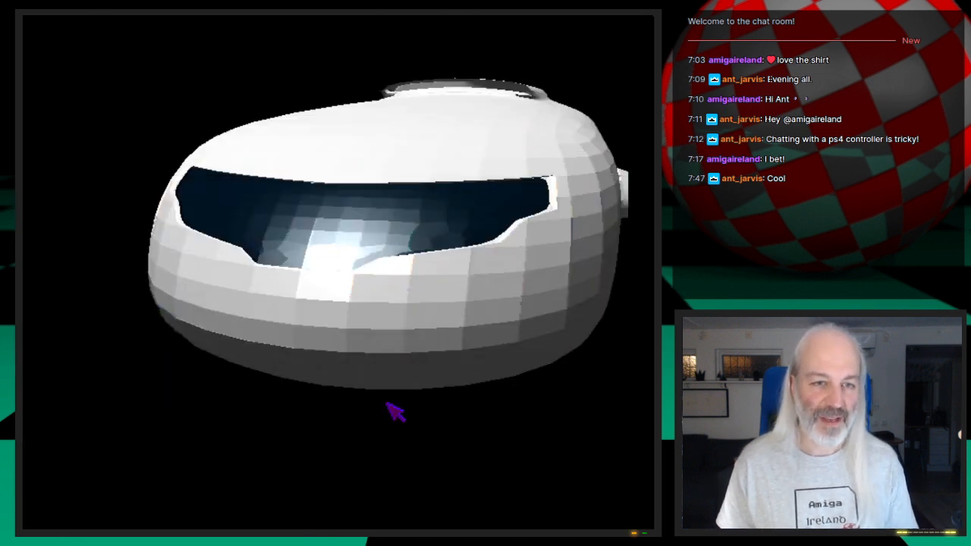
left_click(307, 265)
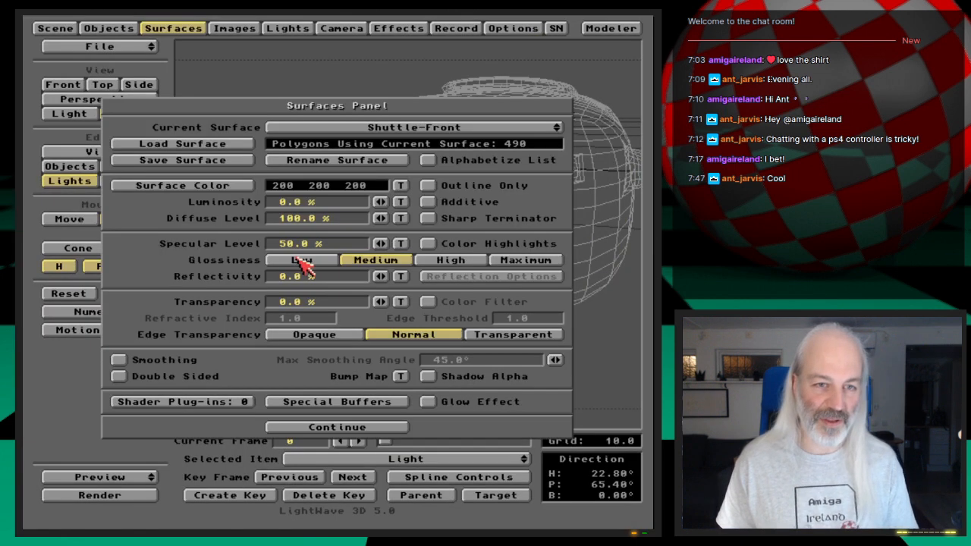
left_click(180, 25)
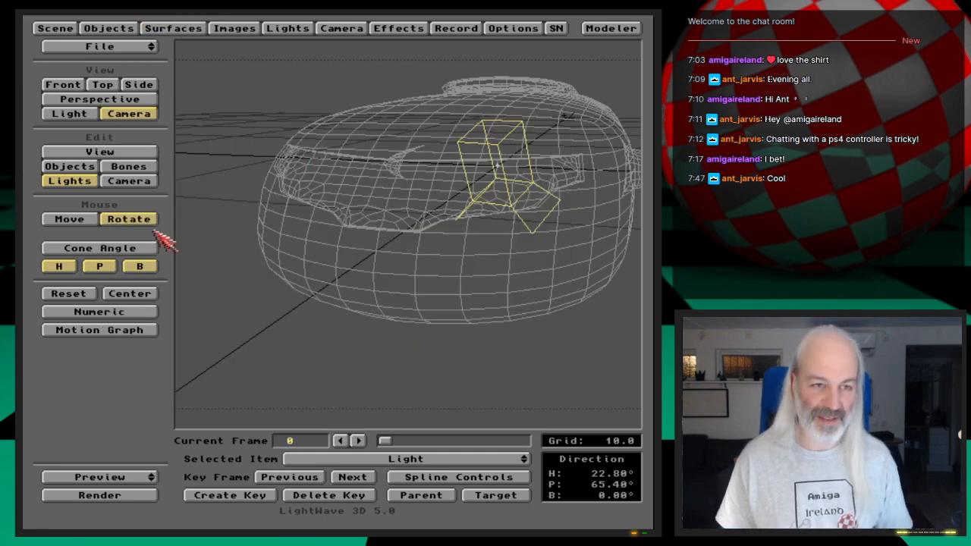
- Move the camera closer to the cockpit window, to about Z -17.67, keyframe it at frame 0, and render the close-up
left_click(129, 181)
left_click_drag(467, 277, 461, 241)
right_click_drag(465, 272, 464, 264)
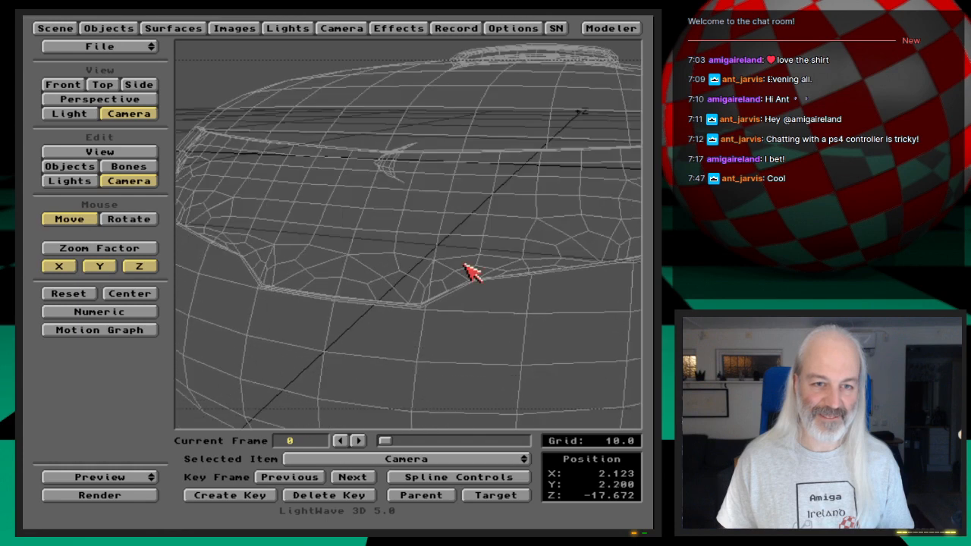
key("Return")
key("Return")
key("F9")
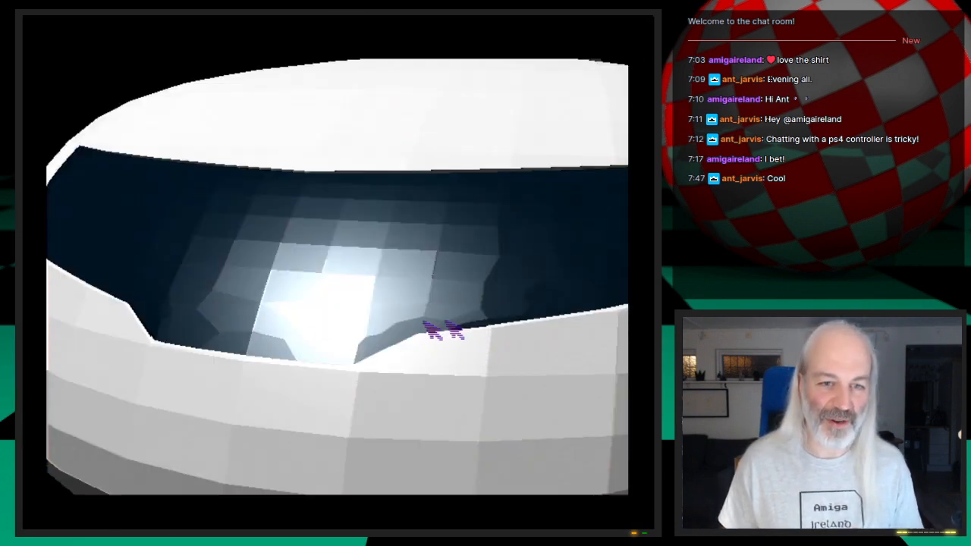
left_click(494, 303)
- Turn Smoothing on for the Shuttle-Cockpit surface only, and render the close-up again
left_click(173, 28)
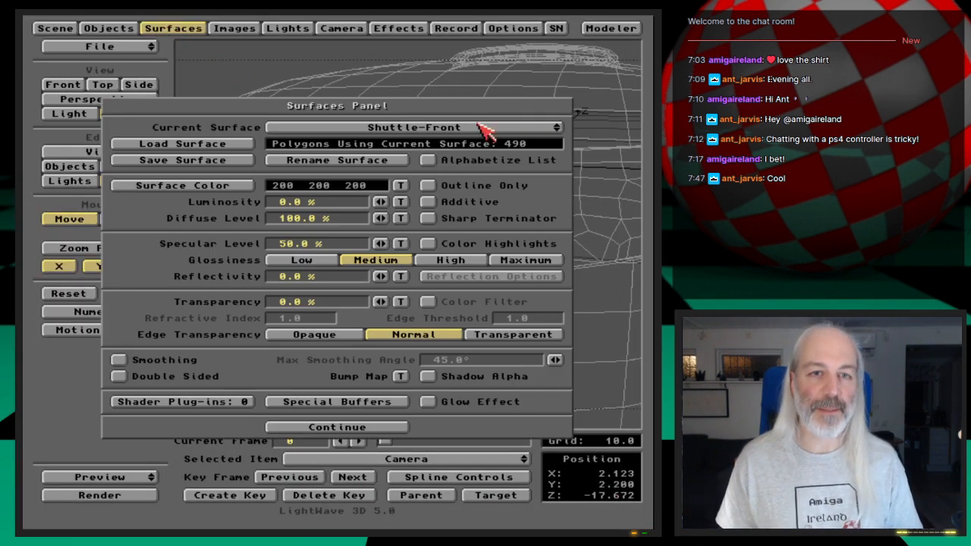
left_click(484, 129)
left_click(477, 114)
left_click(118, 360)
key("F9")
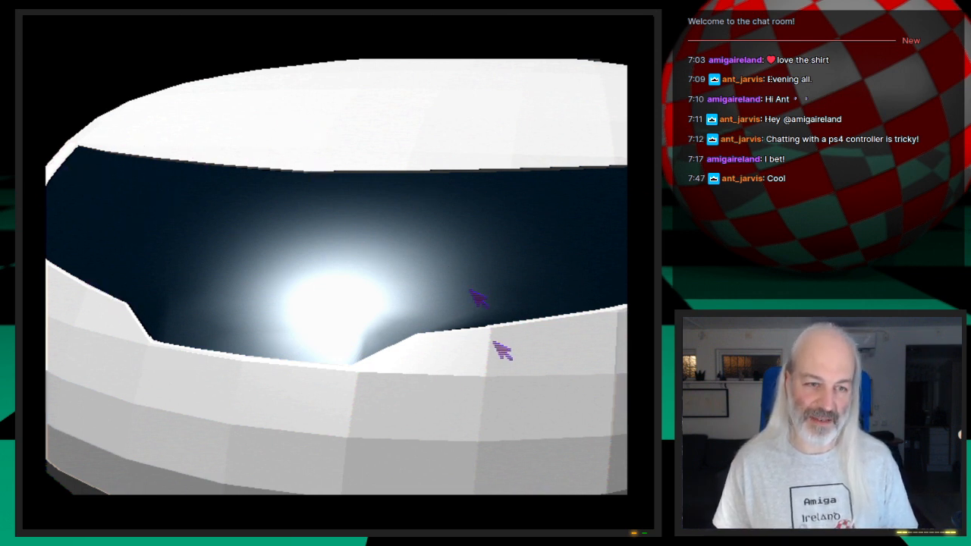
- Turn Smoothing on for the Shuttle-Front surface, and render the cockpit close-up again
left_click(273, 314)
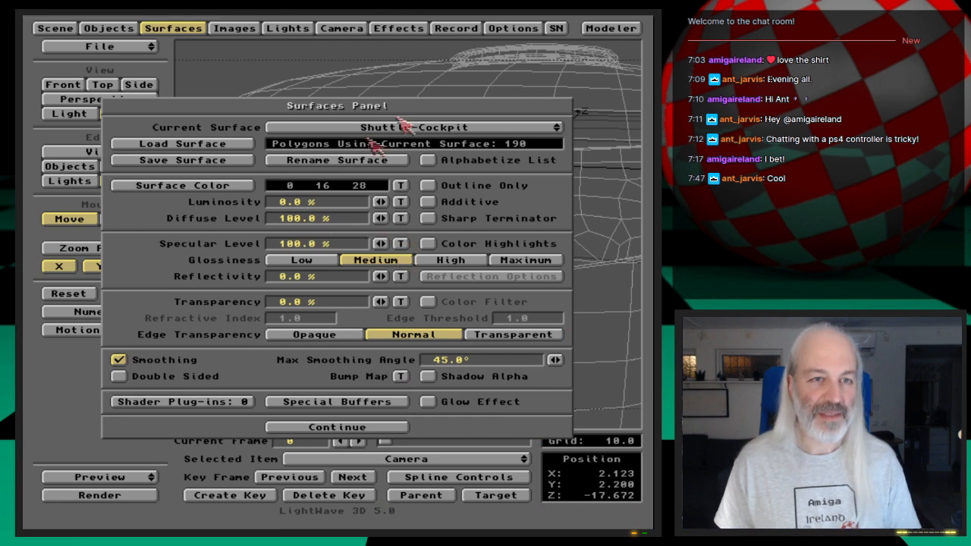
left_click(492, 129)
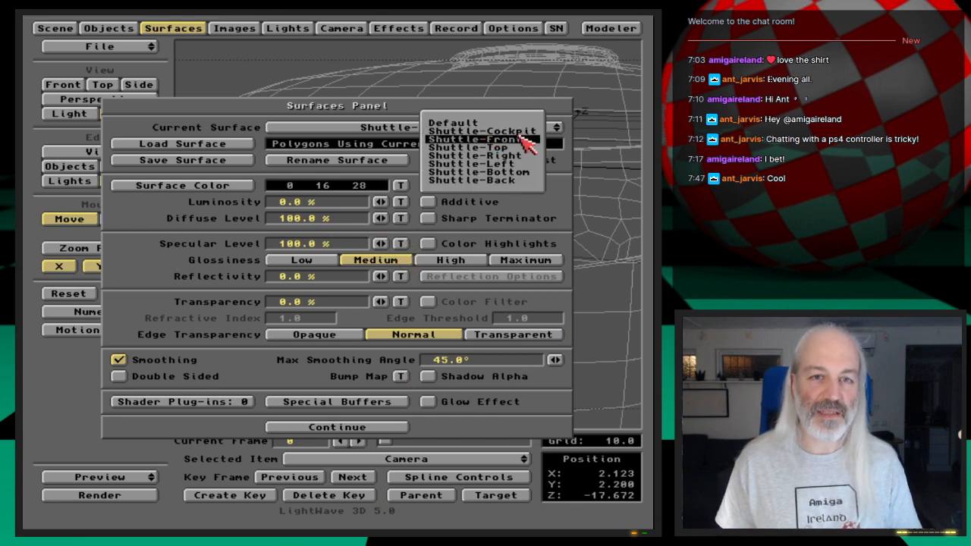
left_click(521, 139)
left_click(180, 359)
key("F9")
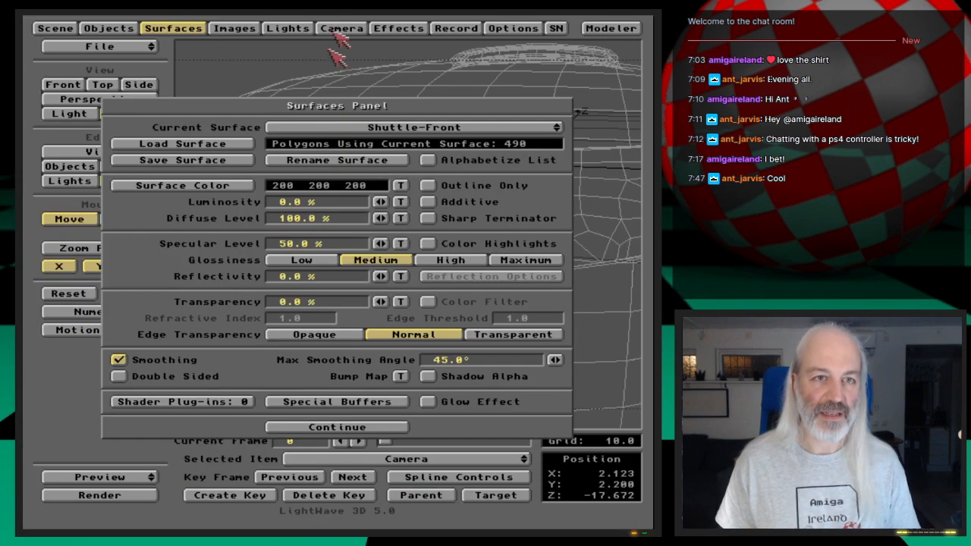
- Enable Trace Shadows for the camera, and render the cockpit close-up to check the glass edge
left_click(342, 28)
left_click(222, 123)
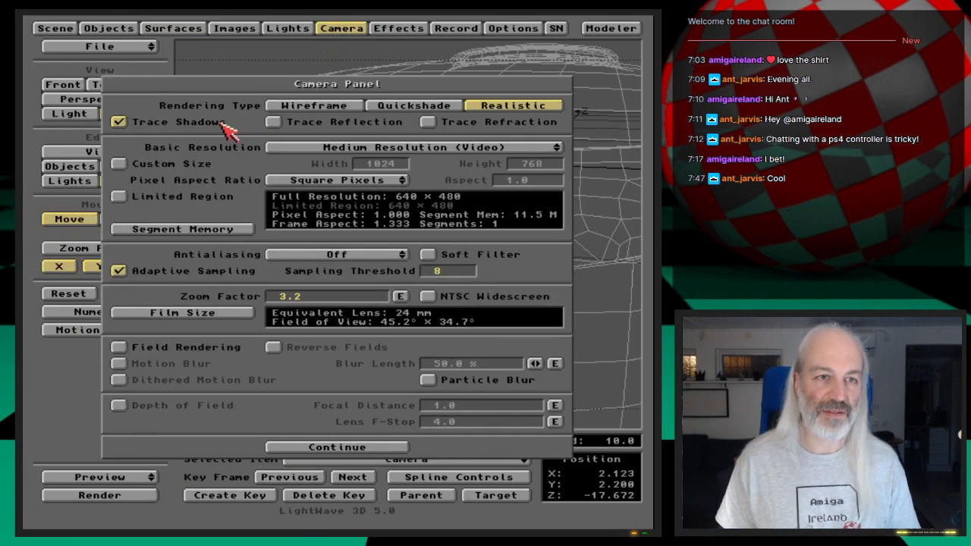
key("F9")
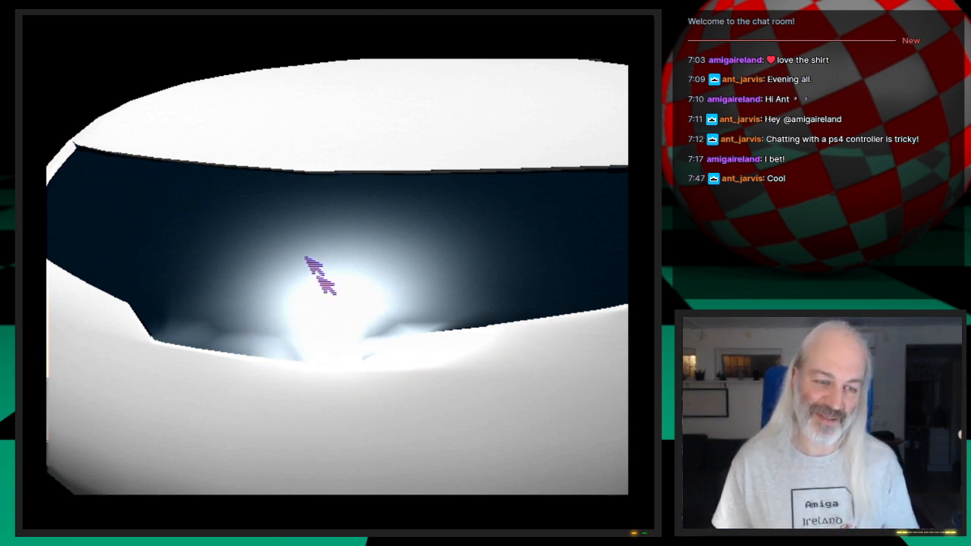
left_click(418, 316)
left_click(341, 30)
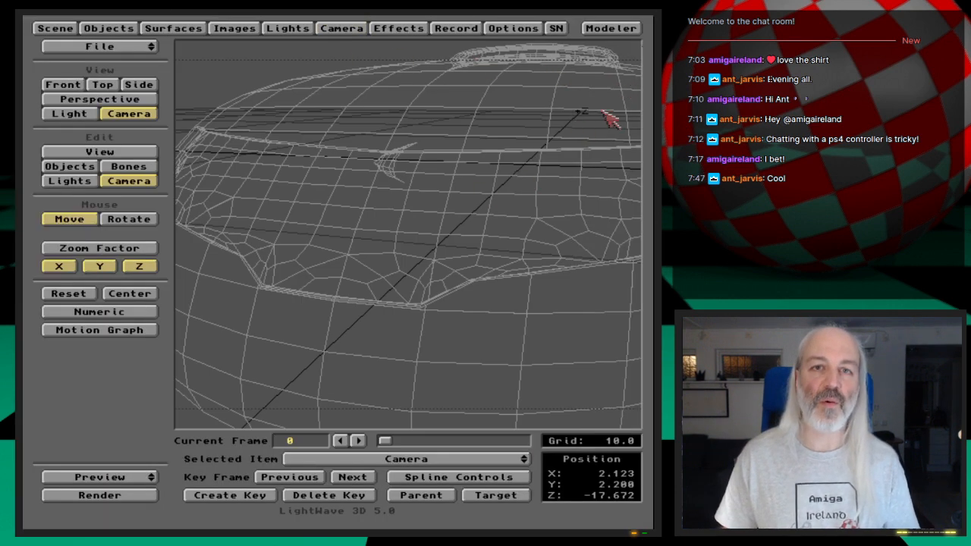
- Switch to Modeler, delete the current geometry, and load the object ShuttleB_st3
left_click(611, 29)
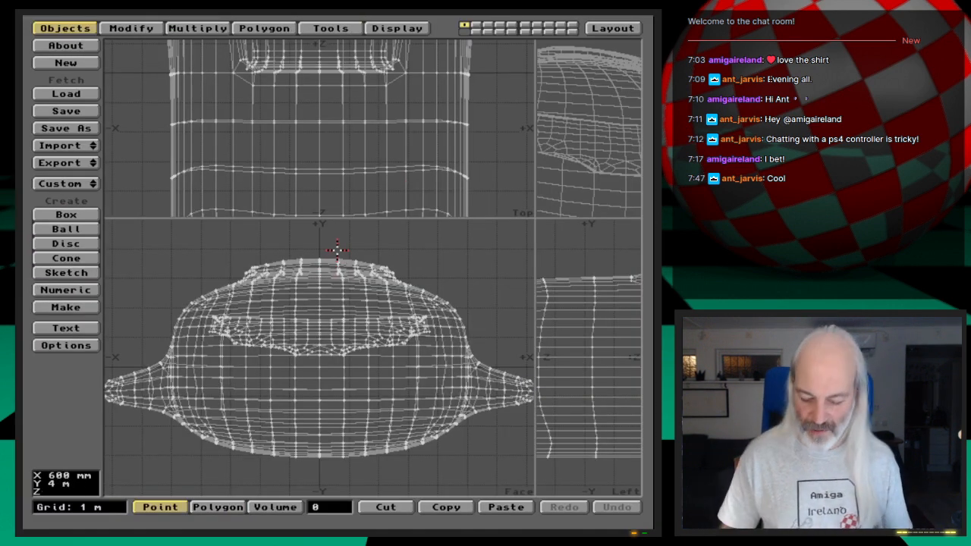
key("Delete")
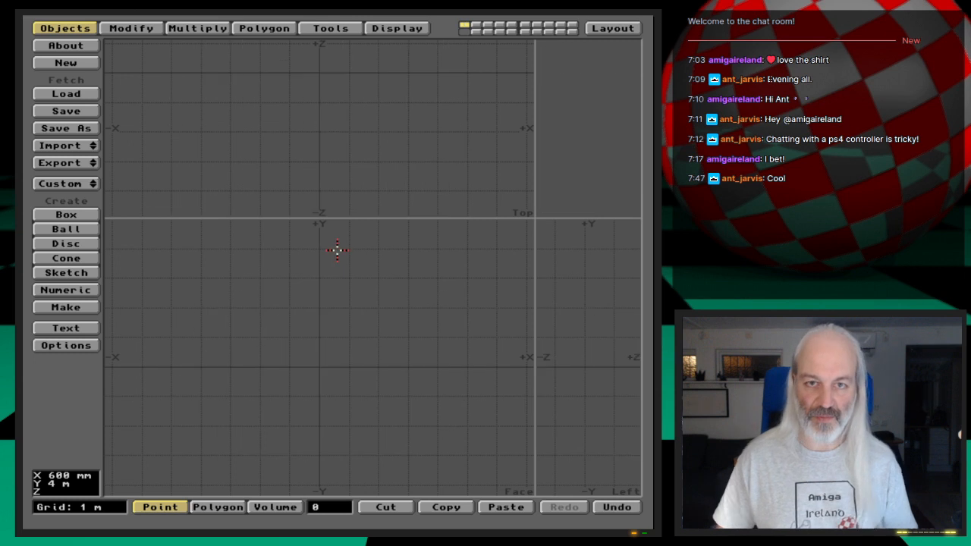
left_click(87, 93)
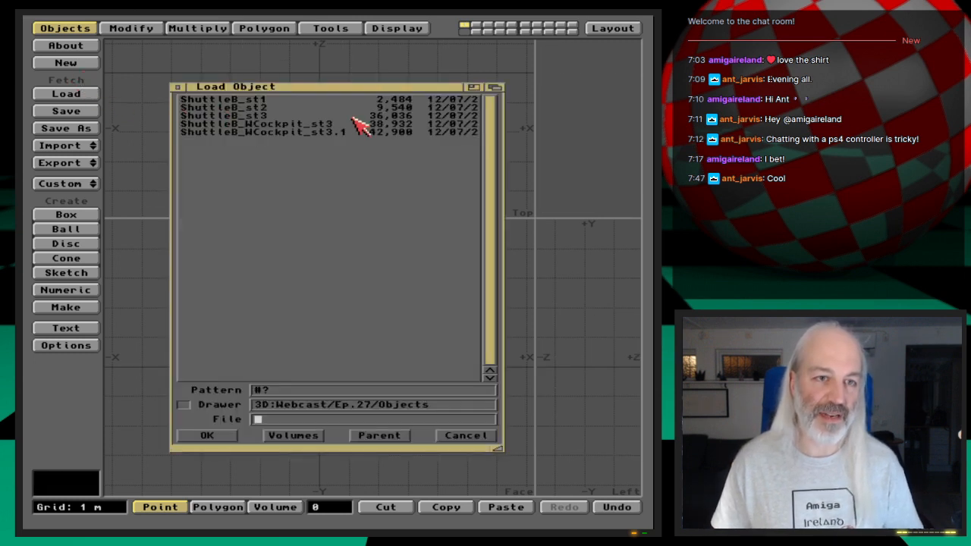
double_click(259, 116)
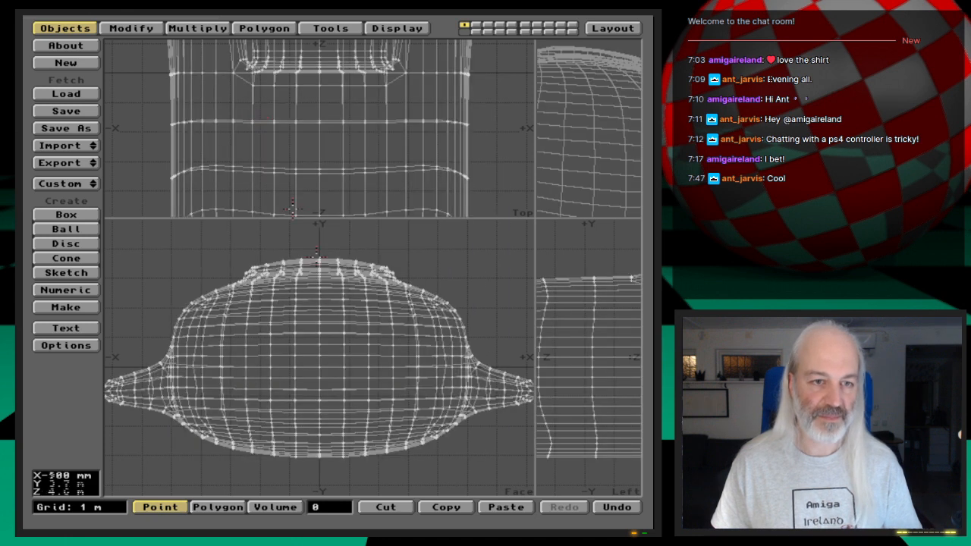
- Select all polygons with the Shuttle-Front surface, hide everything else, and enlarge the perspective and side views
key("a")
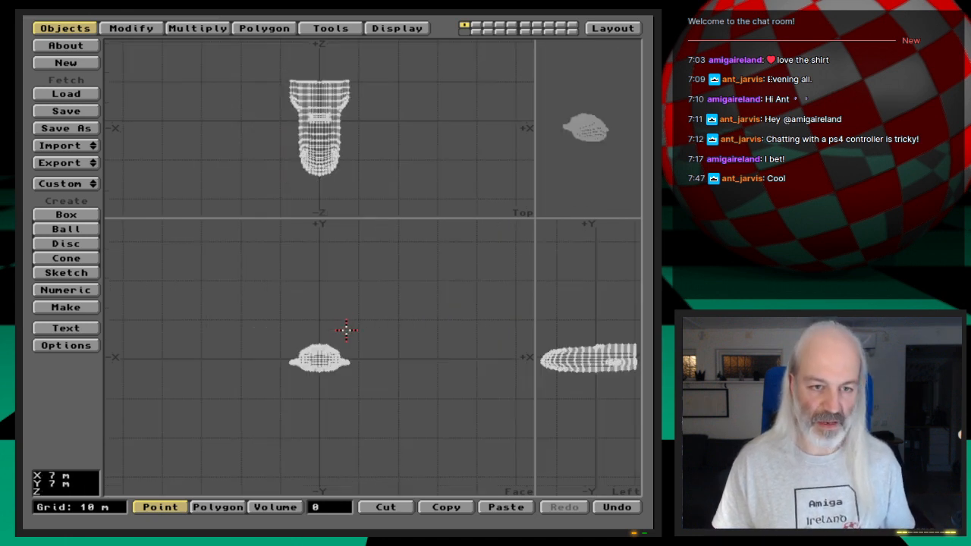
key("period")
key("period")
key("period")
key("period")
key("period")
key("period")
key("period")
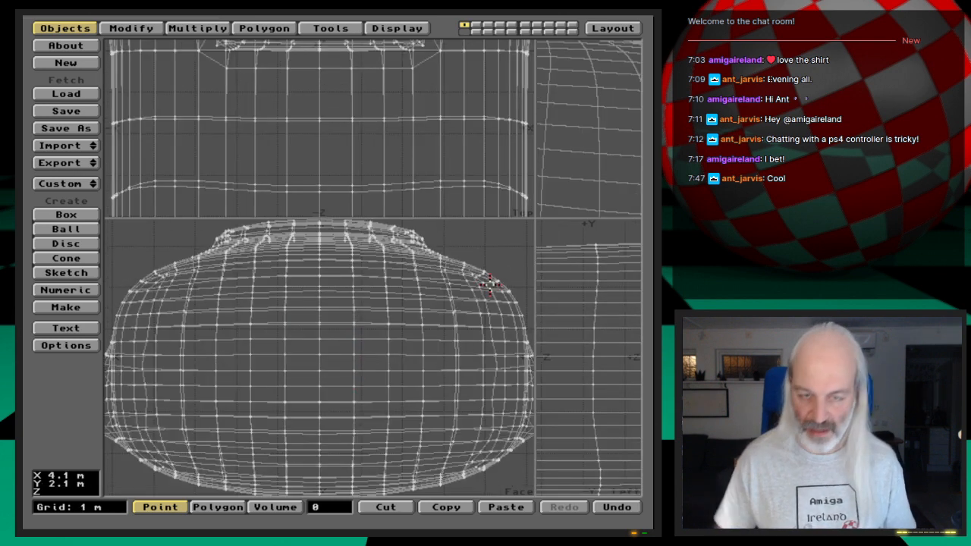
key("comma")
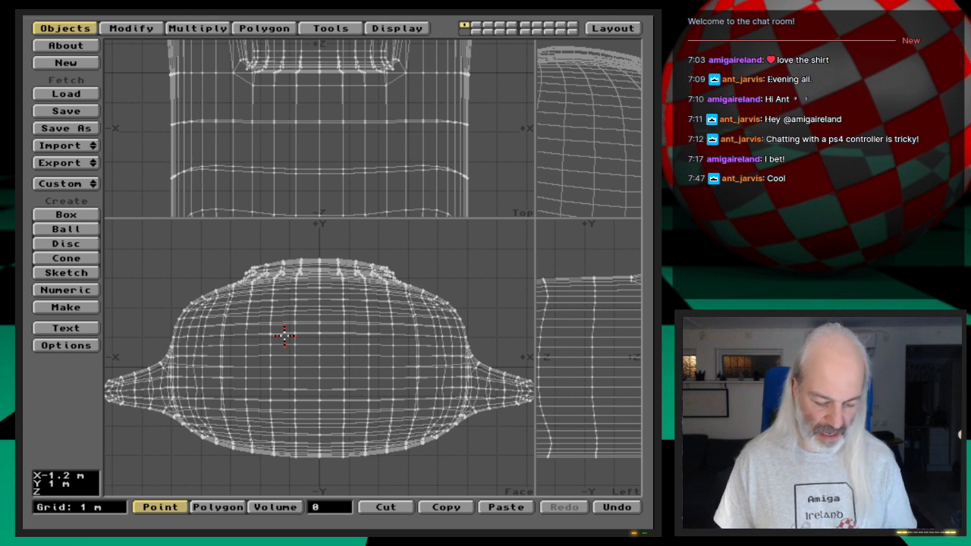
key("space")
key("w")
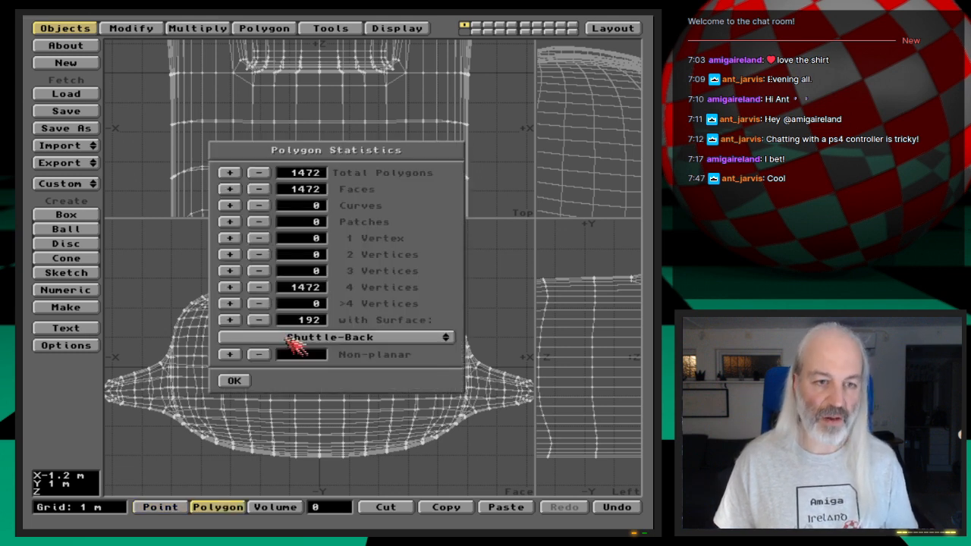
left_click(382, 344)
left_click(390, 353)
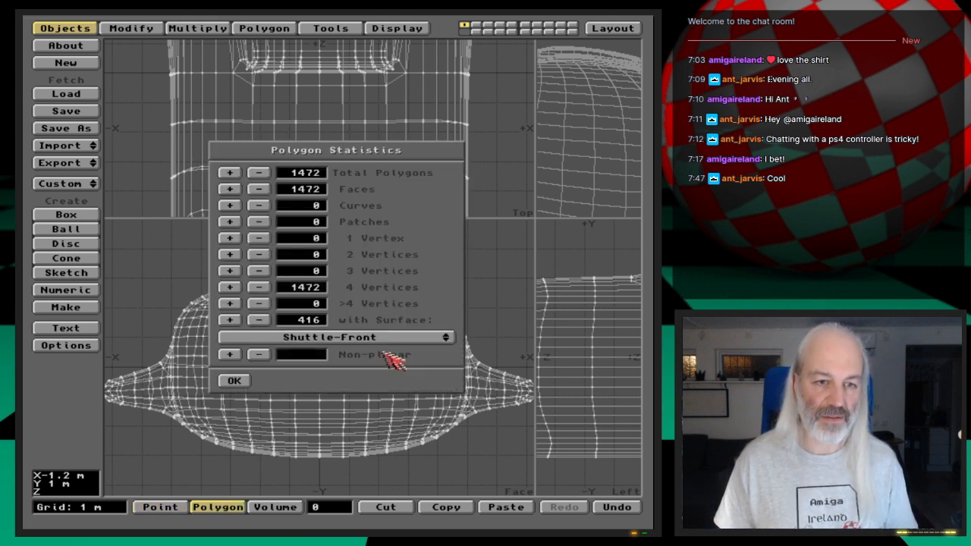
left_click(230, 319)
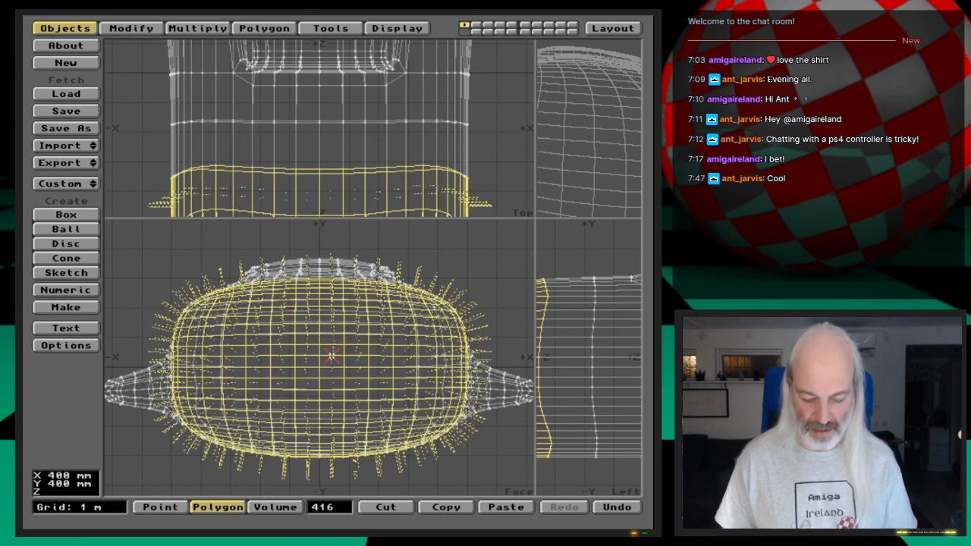
key("=")
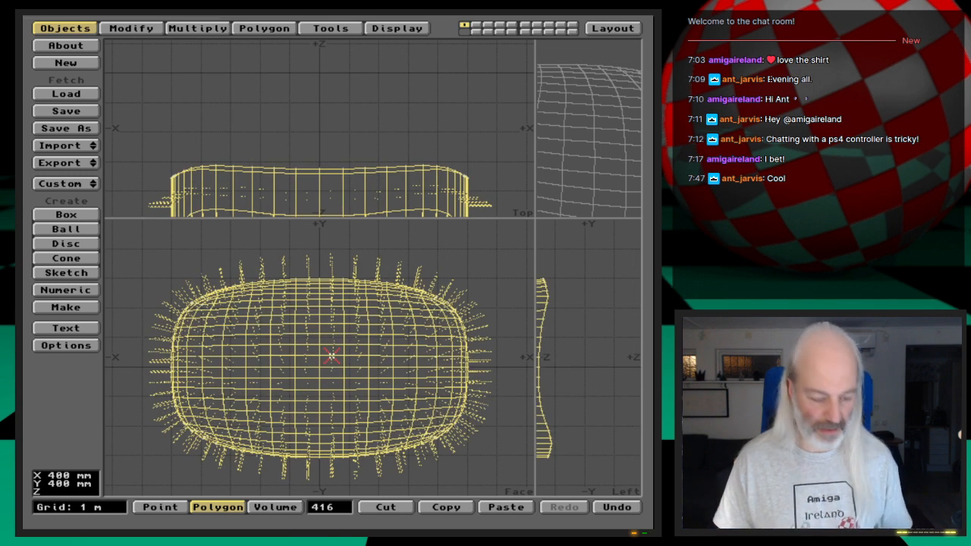
left_click_drag(535, 218, 394, 262)
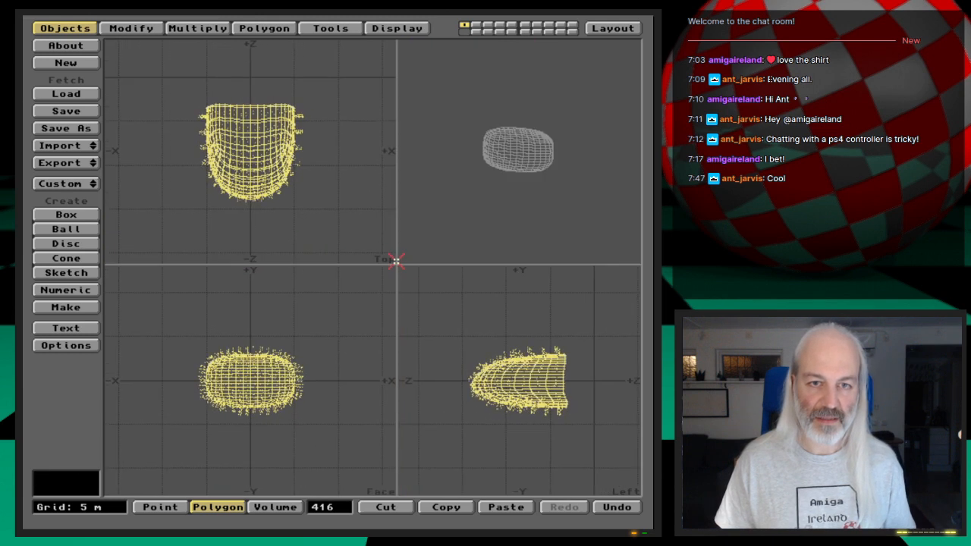
key(".")
key(".")
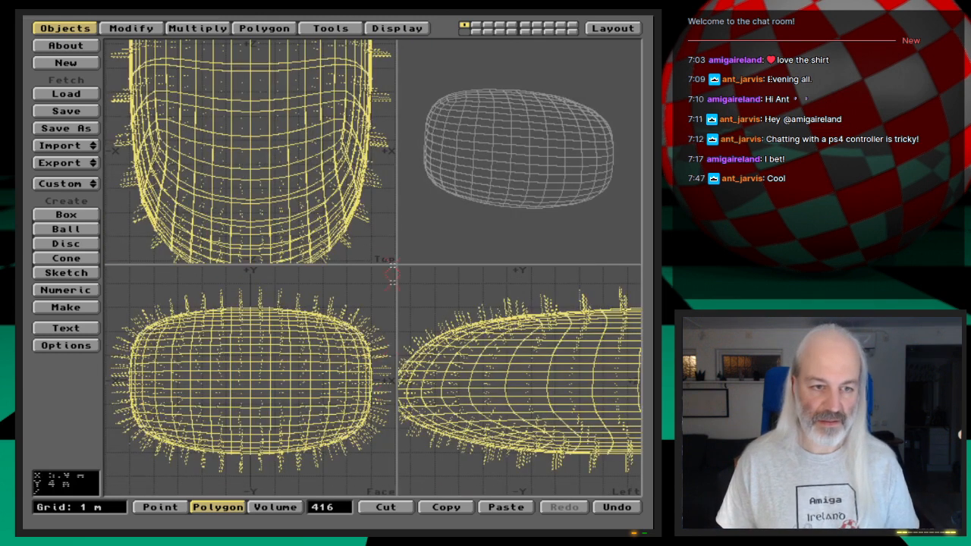
- Clear the selection, then select only the one-polygon-high band across the upper nose, at about Y 1.2 m
left_click(326, 507)
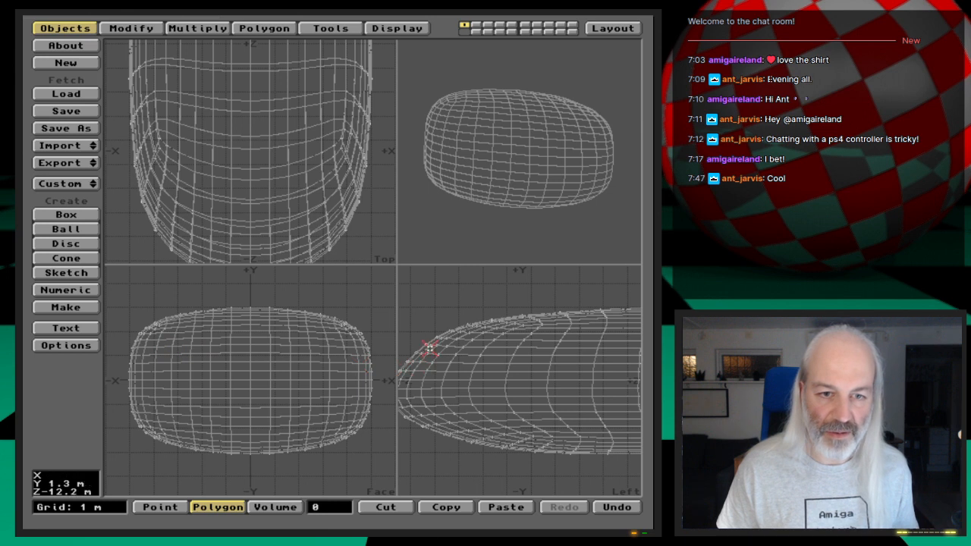
left_click_drag(420, 347, 430, 346)
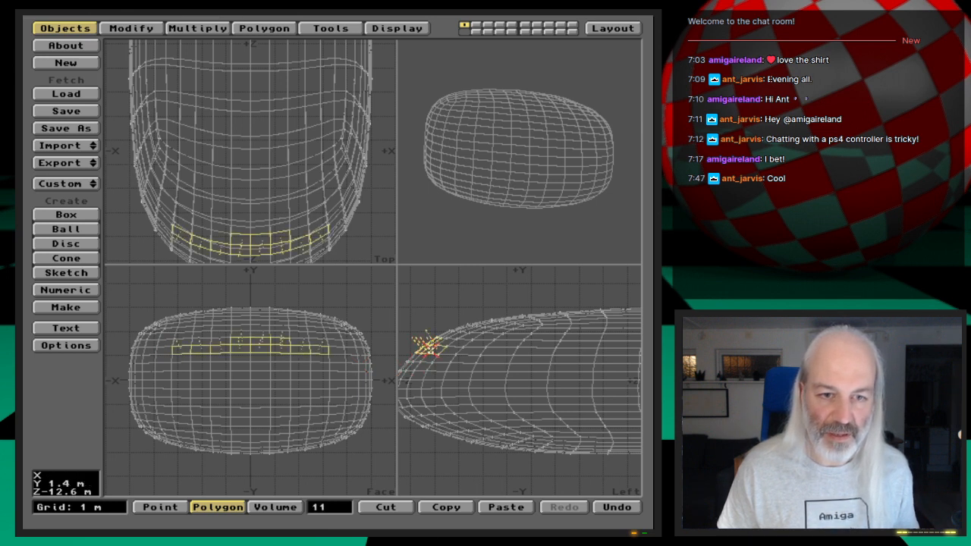
left_click(436, 339)
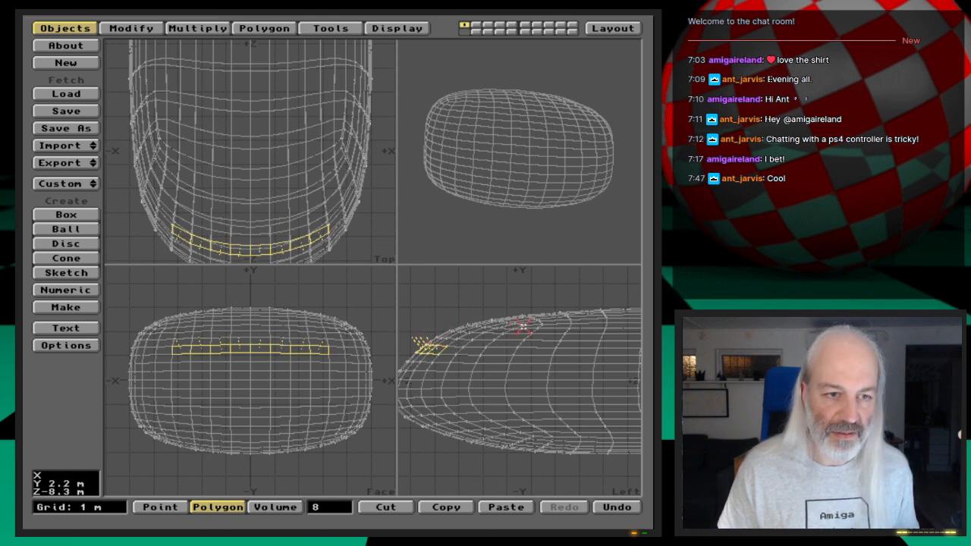
left_click(345, 351)
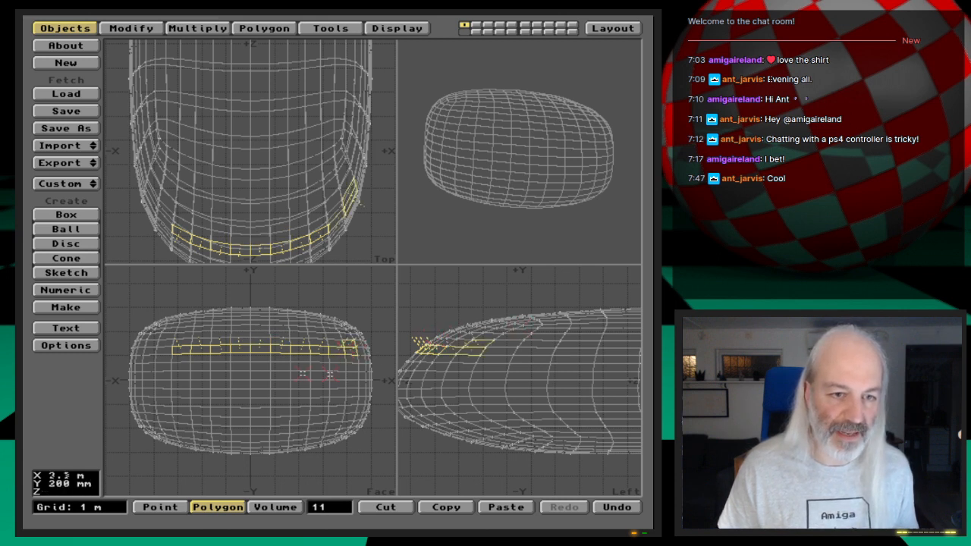
left_click_drag(331, 345, 334, 338)
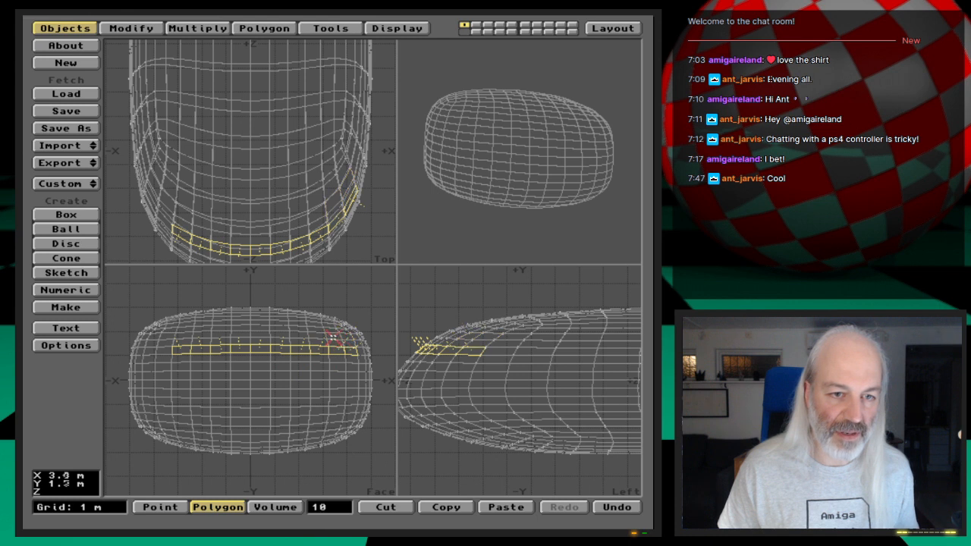
left_click(157, 348)
left_click(161, 338)
left_click(158, 339)
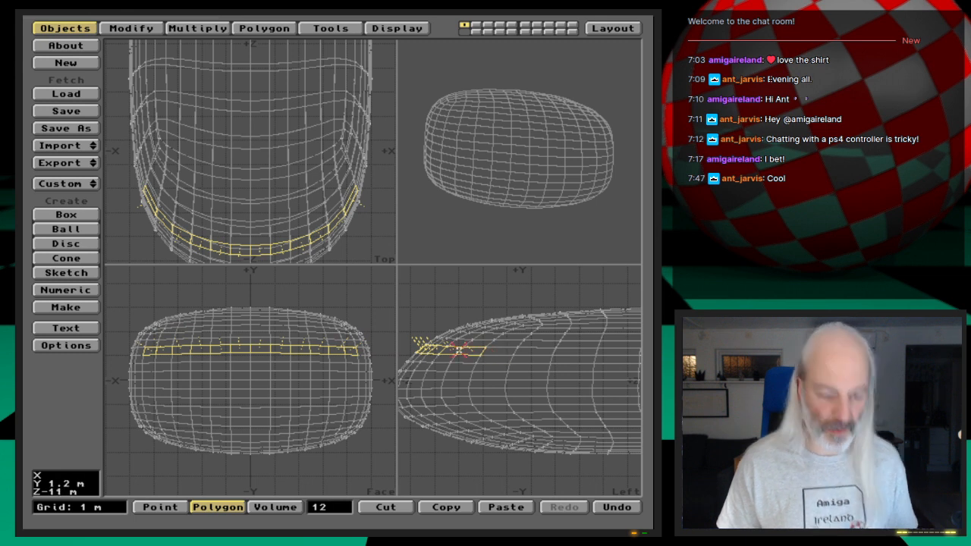
- Smooth Shift the selected nose band with an offset of -10 mm and a Max Smoothing Angle of 89.5, and inspect it up close
key("shift+f")
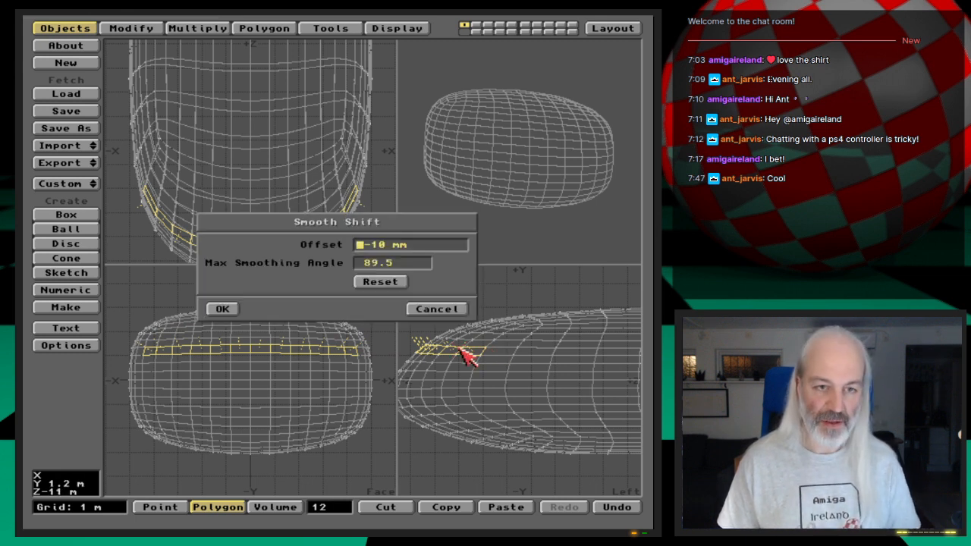
left_click(228, 309)
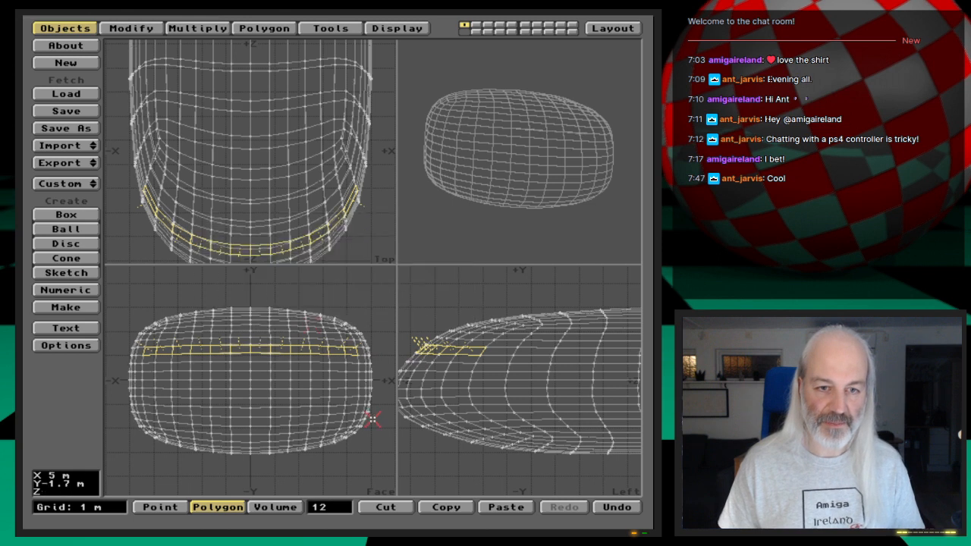
key("period")
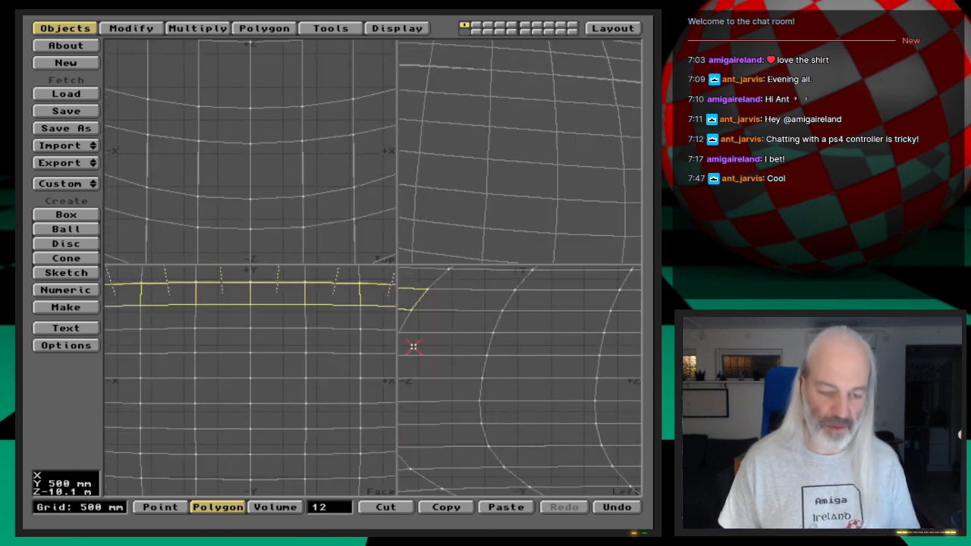
key("comma")
key("period")
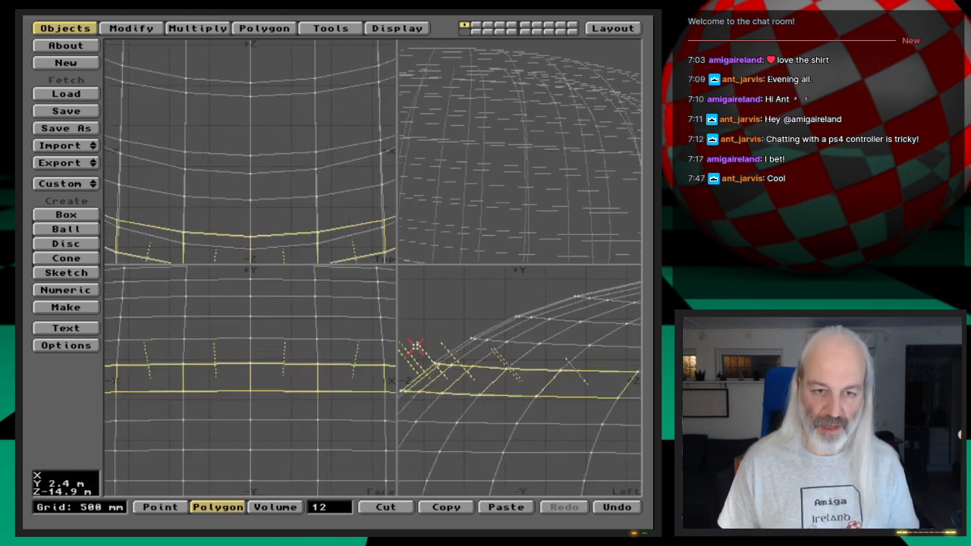
key("comma")
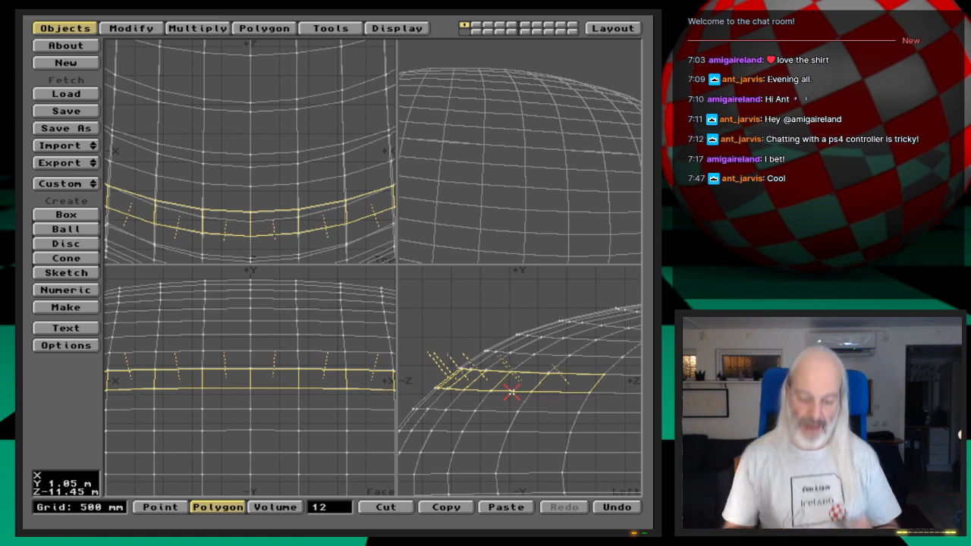
- Undo the Smooth Shift, clear the selection, and unhide the rest of the shuttle
key("u")
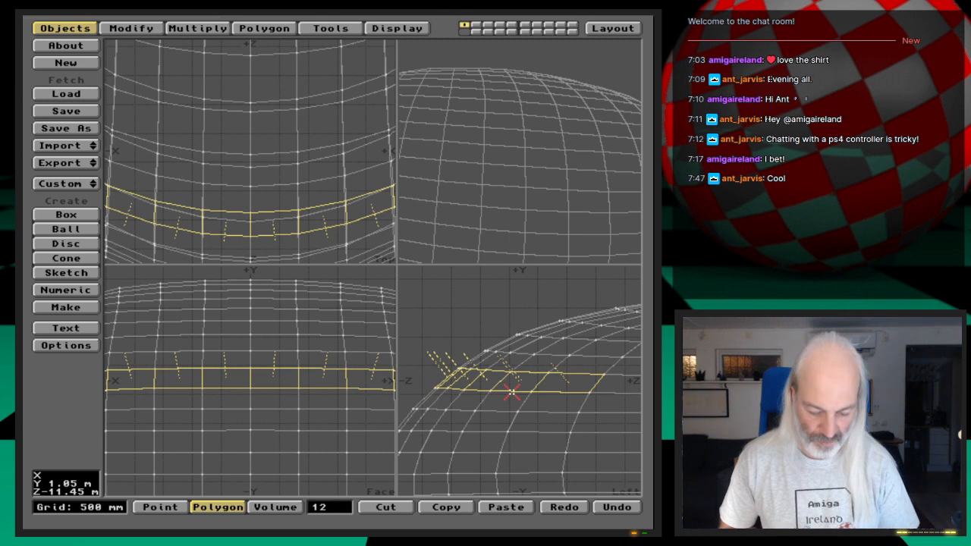
key("slash")
key("a")
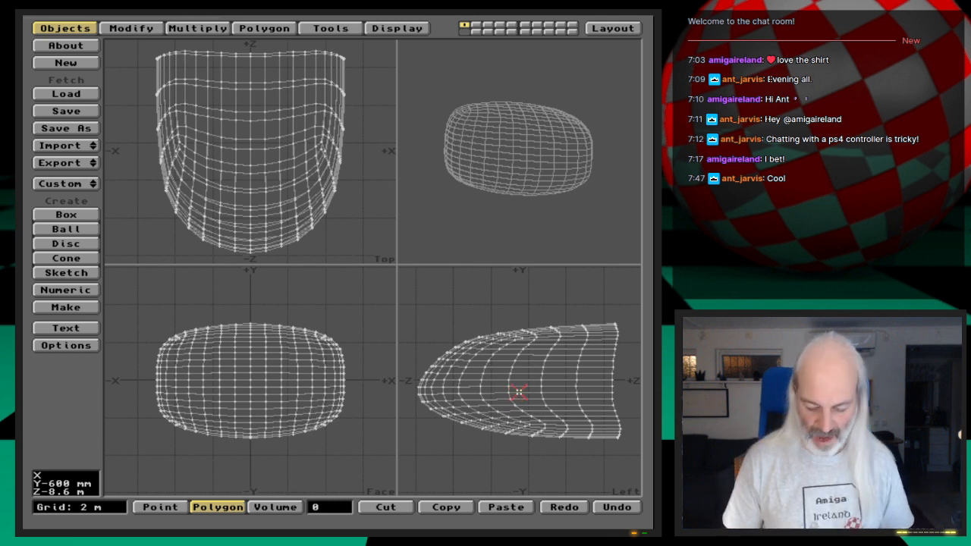
key("backslash")
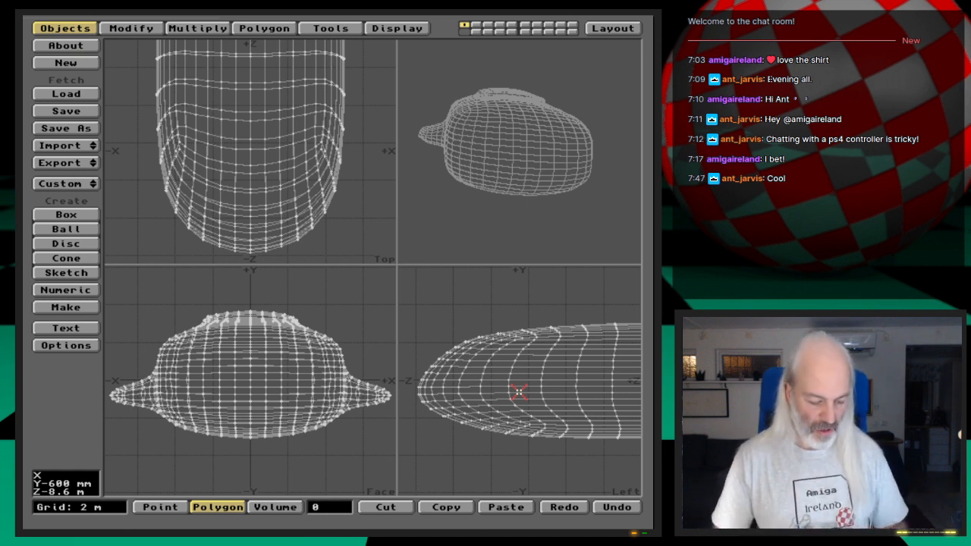
- Set the polygon type to Triangles in the data options and subdivide the whole shuttle with Metaform at a Max Smoothing Angle of 89.0
key("o")
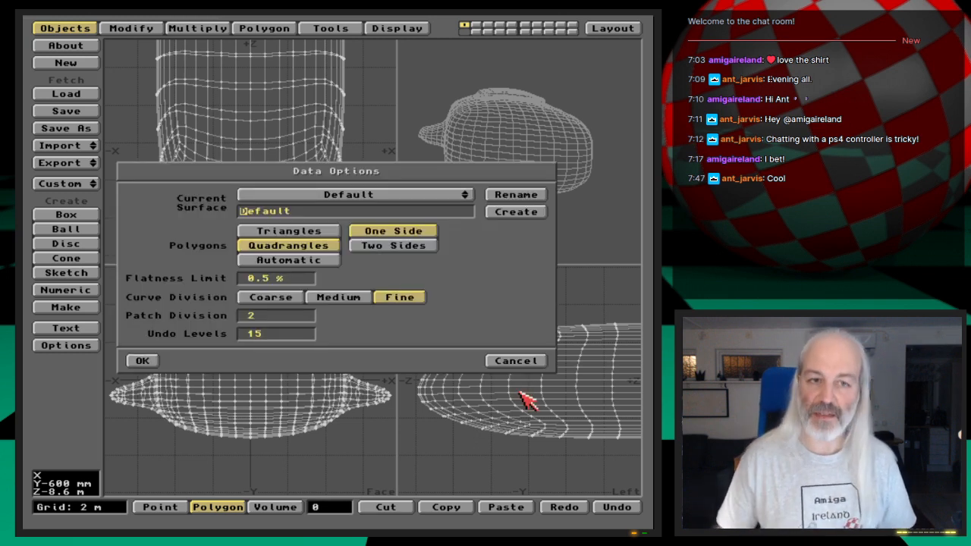
left_click(330, 232)
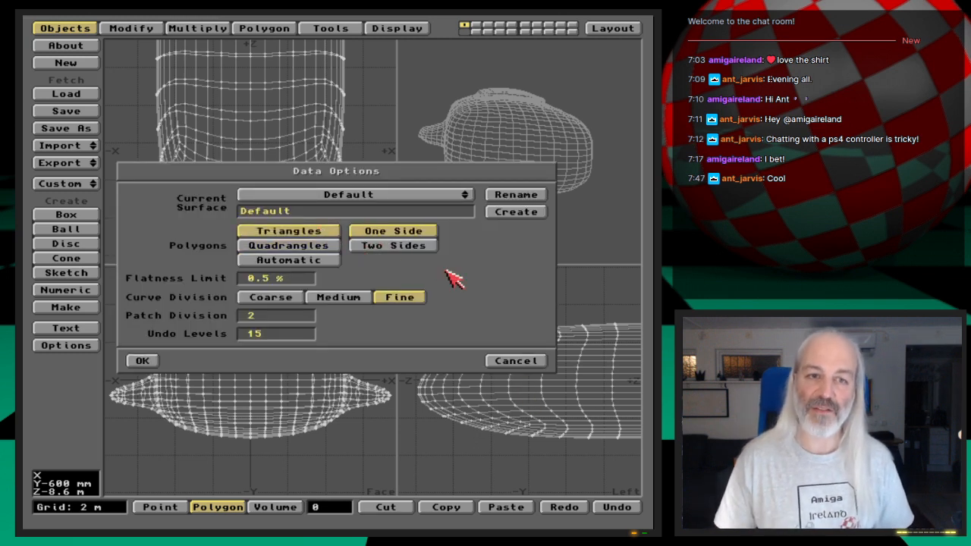
left_click(148, 359)
key("shift+d")
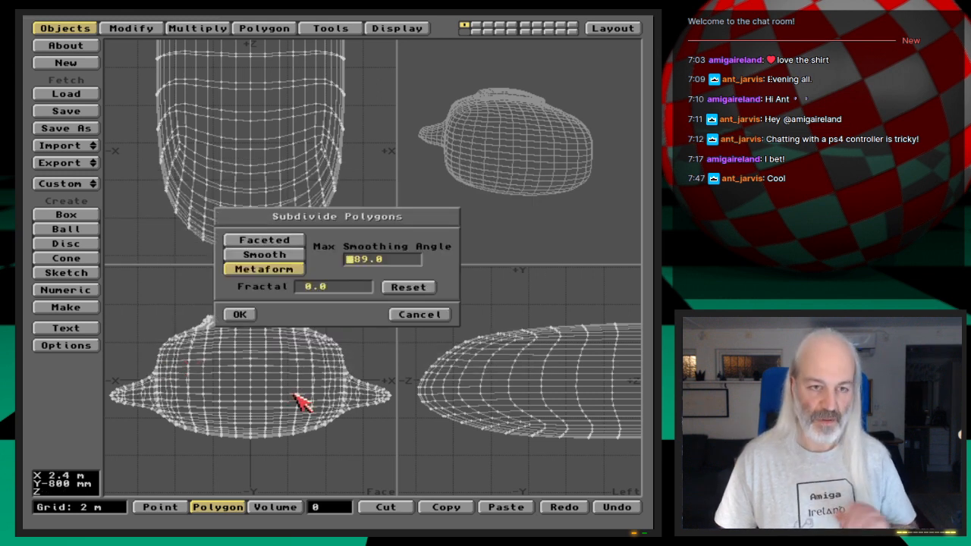
left_click(244, 315)
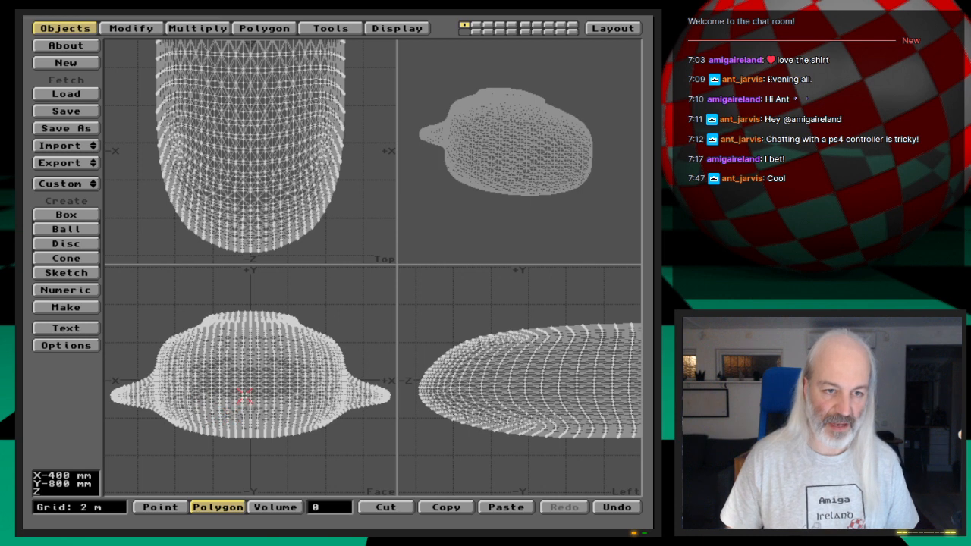
- Sketch a curvy freehand outline about 3.4 m wide and 2.5 m high in layer 2's face view, using the shuttle as background
key("2")
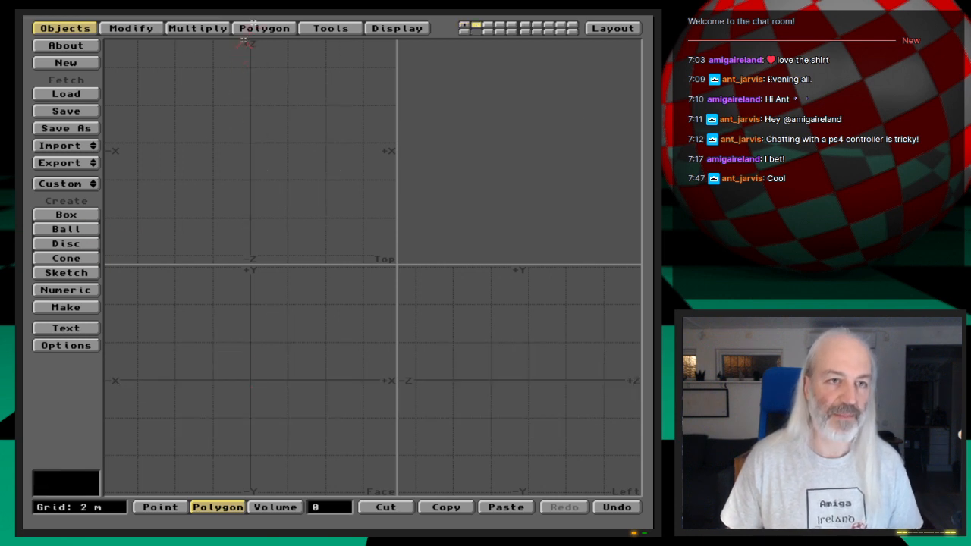
left_click(260, 29)
left_click(66, 58)
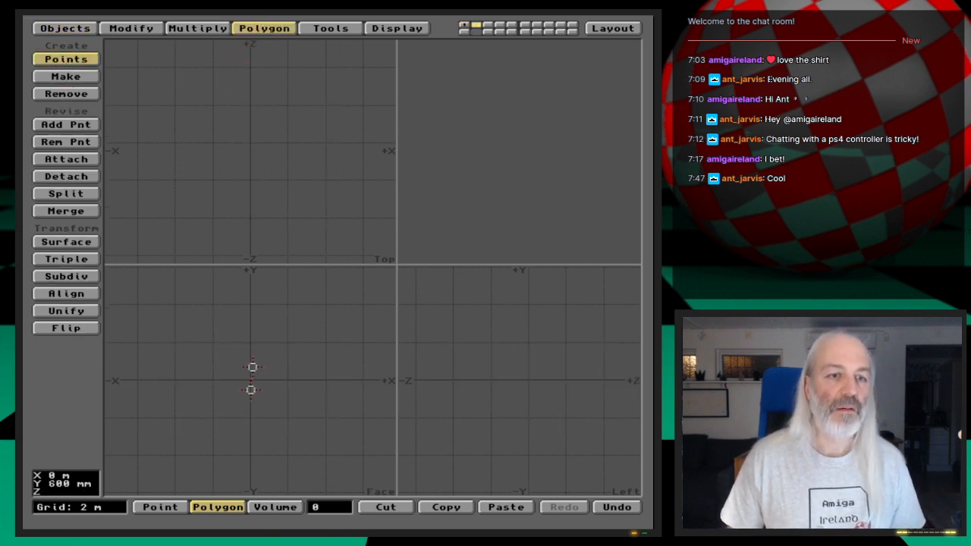
left_click(74, 28)
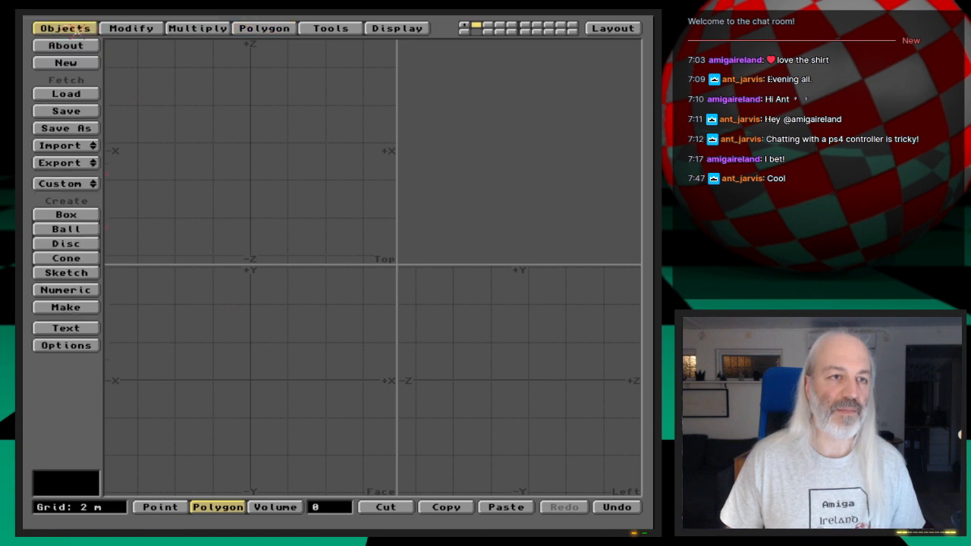
left_click(75, 271)
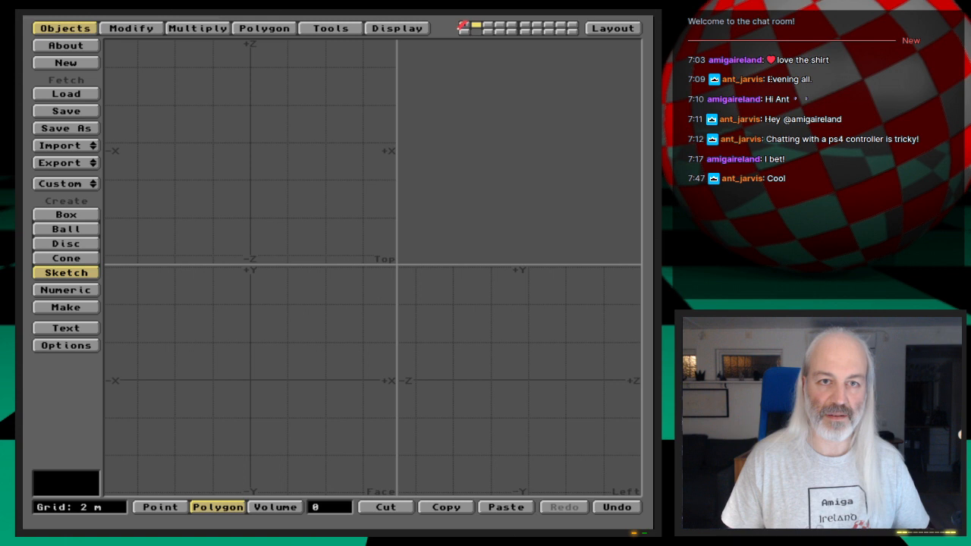
left_click(465, 27)
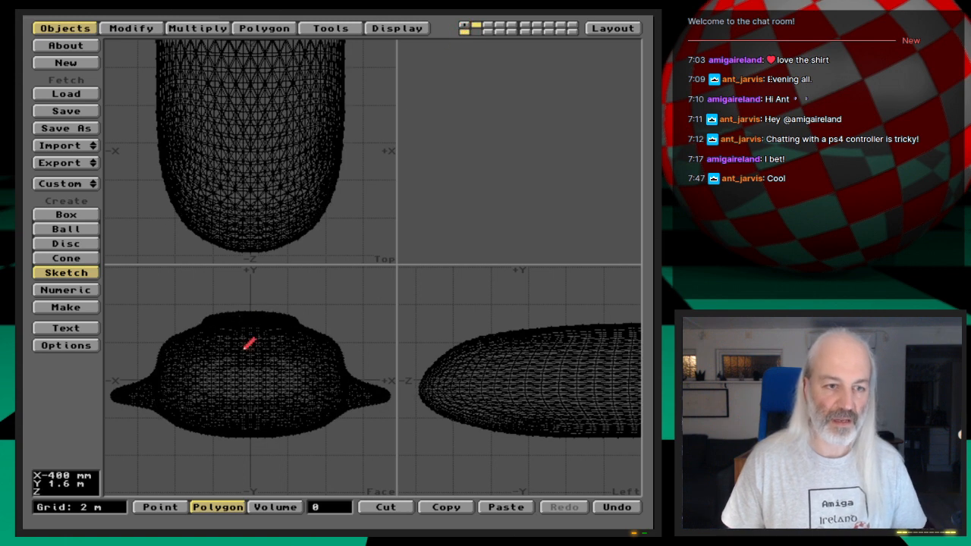
mouse_move(248, 340)
left_mouse_down()
mouse_move(215, 363)
mouse_move(224, 383)
mouse_move(272, 380)
mouse_move(262, 360)
mouse_move(248, 373)
mouse_move(221, 368)
mouse_move(260, 346)
mouse_move(246, 342)
left_mouse_up()
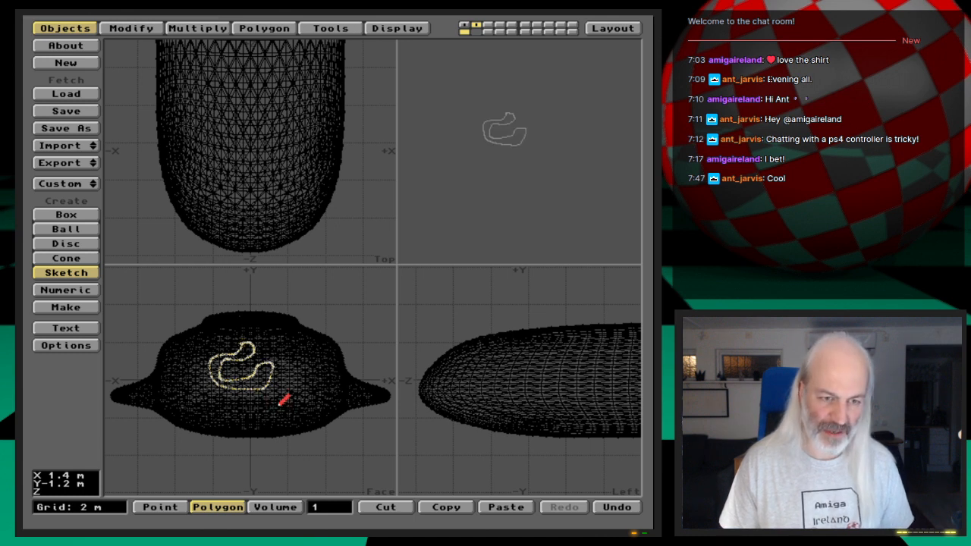
- Select the two end points at the upper tip of the sketched outline and weld them together
key("a")
key("space")
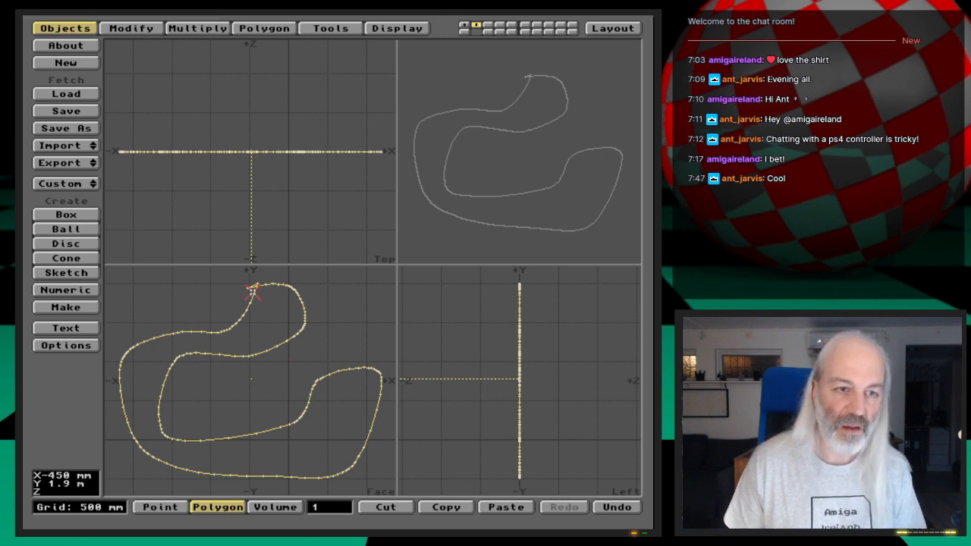
key("space")
key("space")
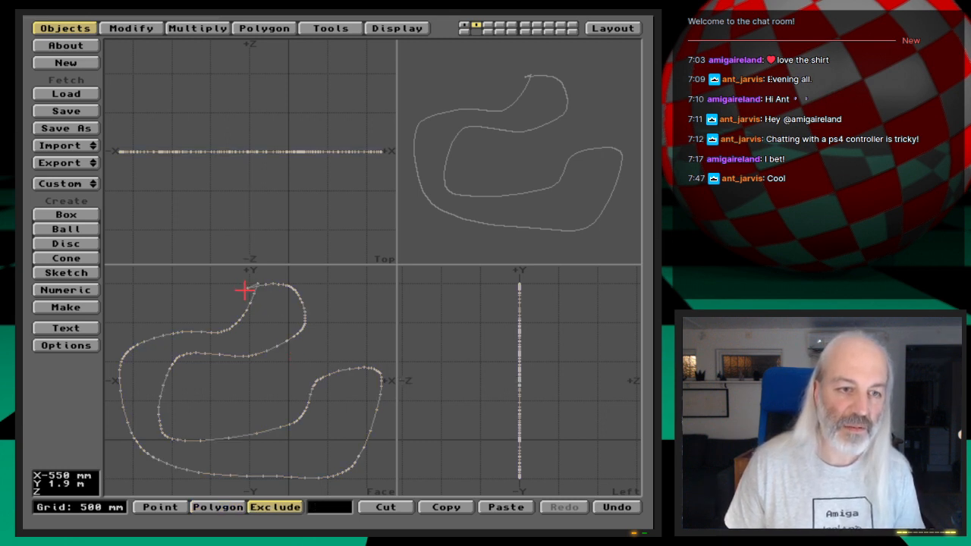
left_click_drag(248, 289, 267, 285)
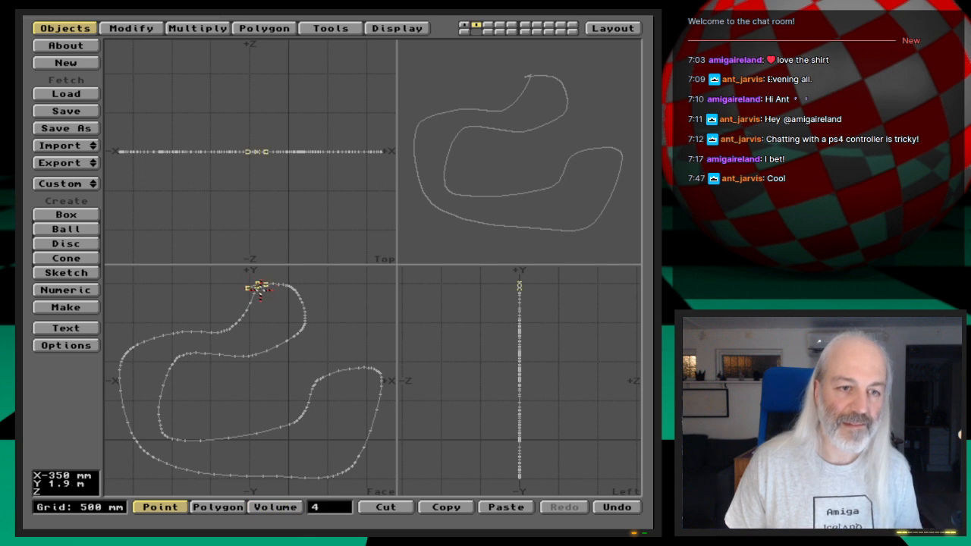
left_click(258, 286)
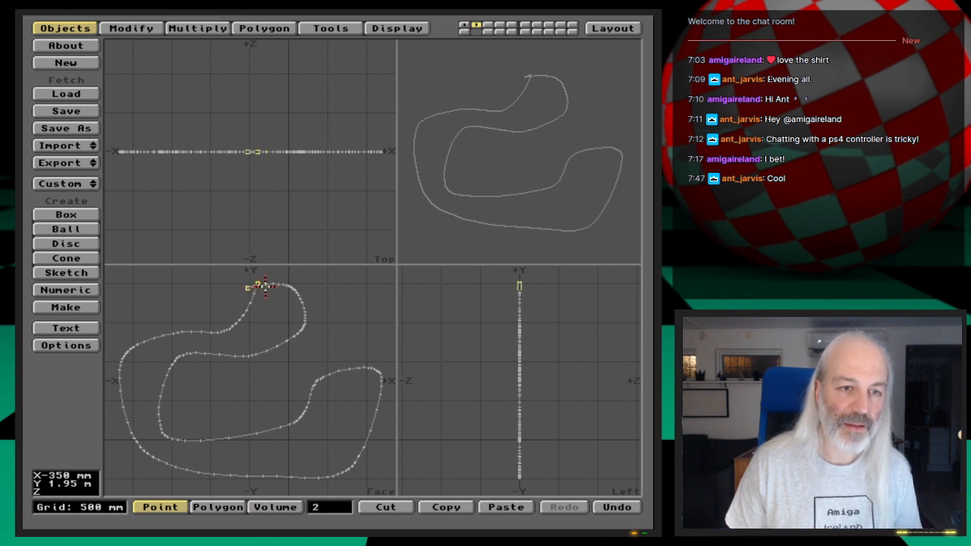
key("ctrl+w")
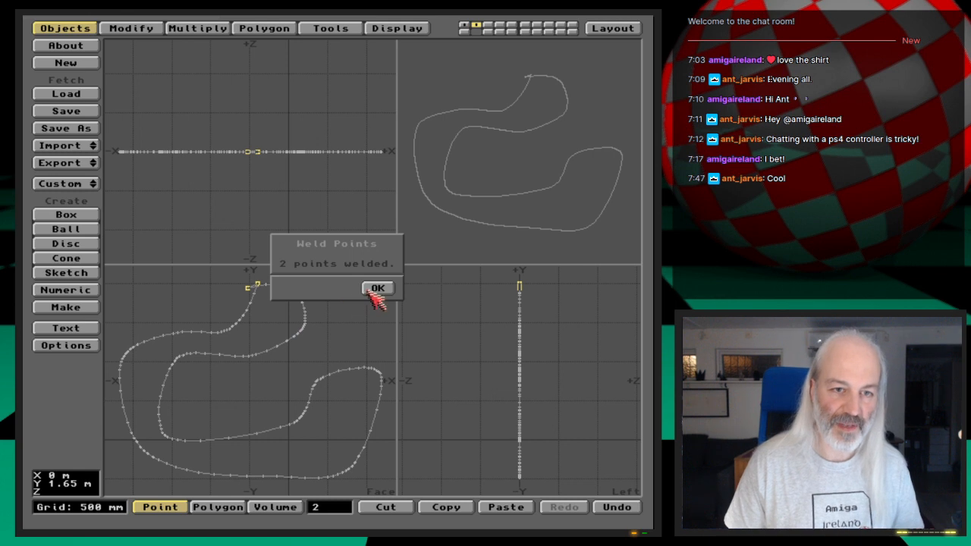
left_click(375, 290)
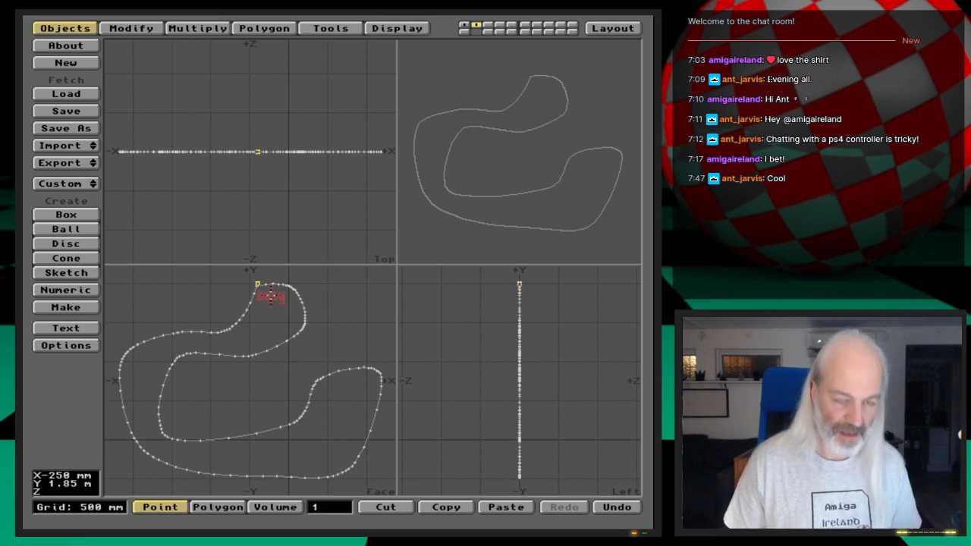
- Weld the remaining stray point at the outline's upper tip to the neighbouring corner point and clear the point selection
key("g")
key("period")
key("period")
key("period")
key("period")
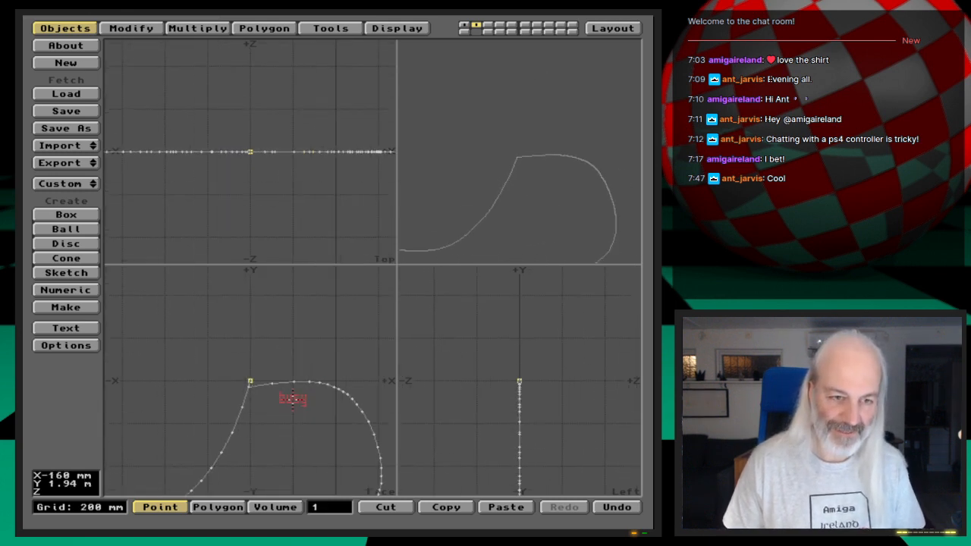
left_click(252, 381)
left_click(251, 381)
left_click(239, 414)
key("ctrl+w")
key("Return")
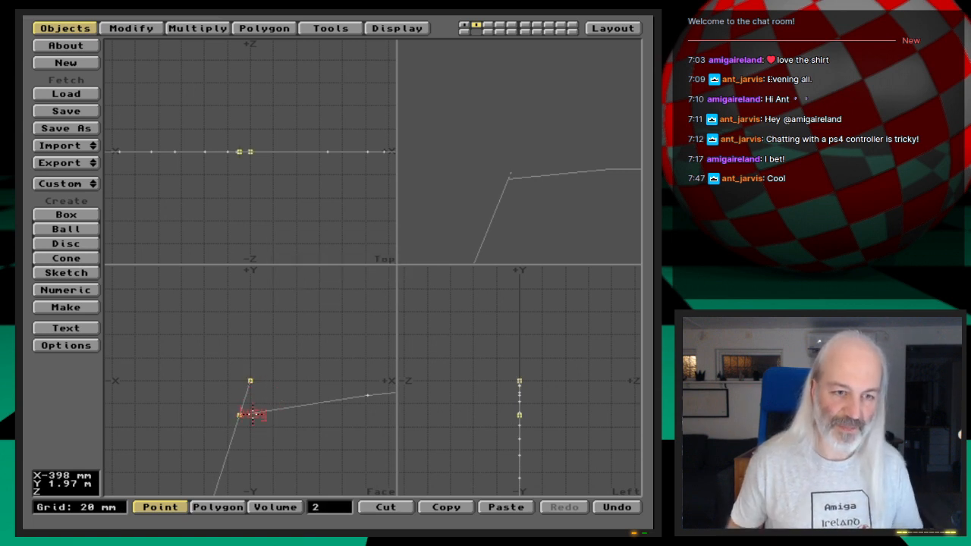
left_click(240, 414)
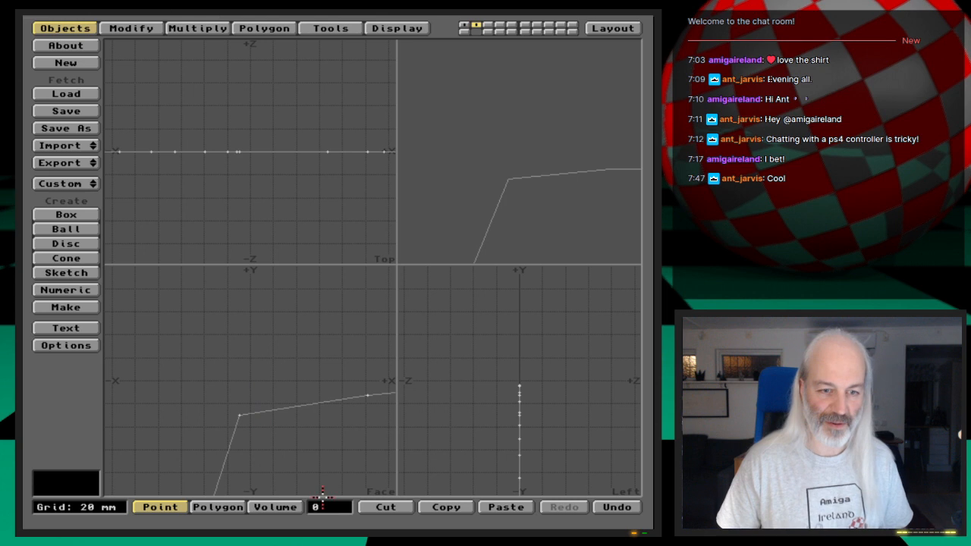
- Select the sketched outline polygon, then bring the shuttle layer to the foreground with the outline layer as background
key("a")
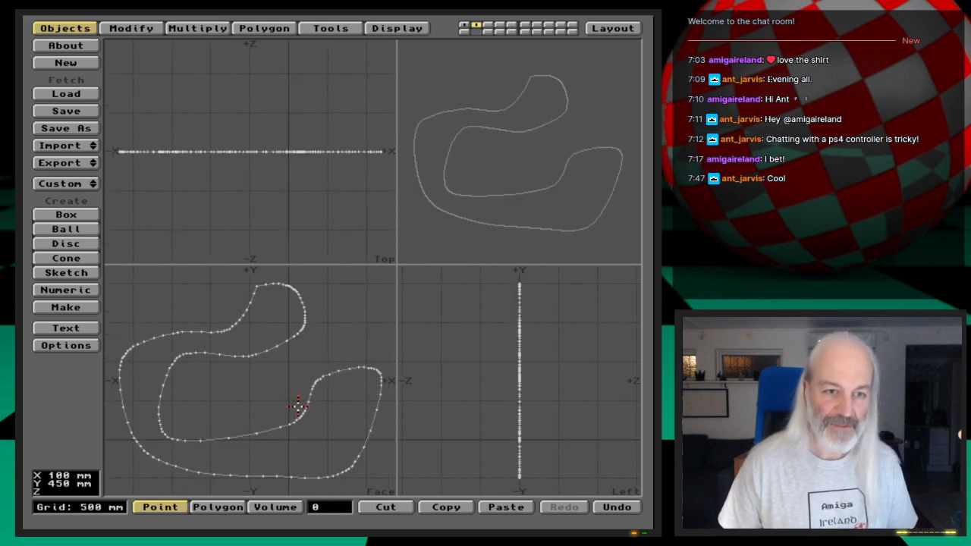
key("space")
left_click(299, 336)
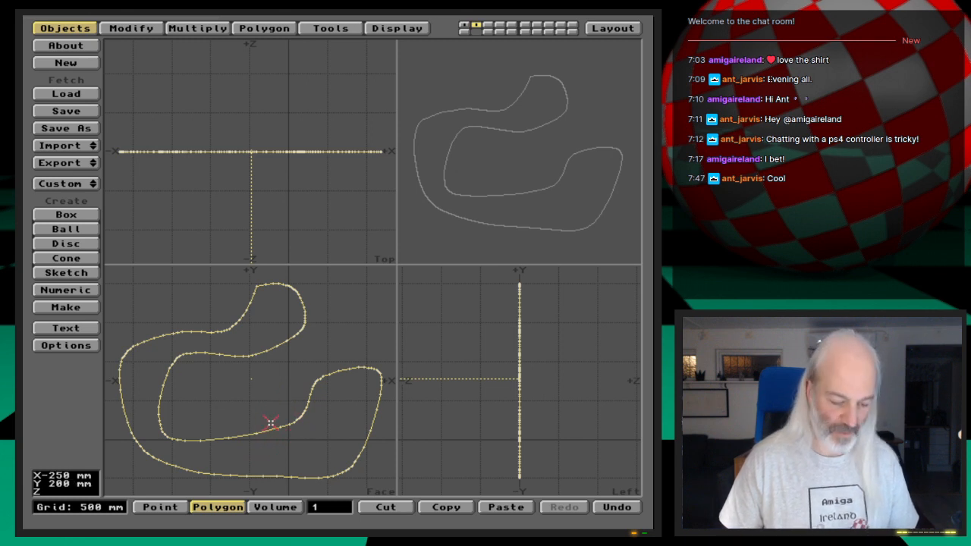
key("1")
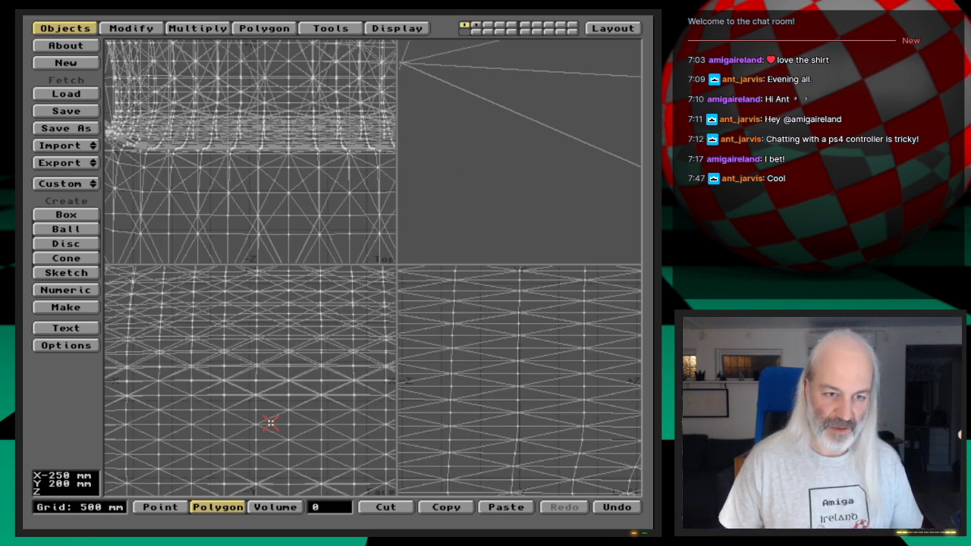
key("alt+2")
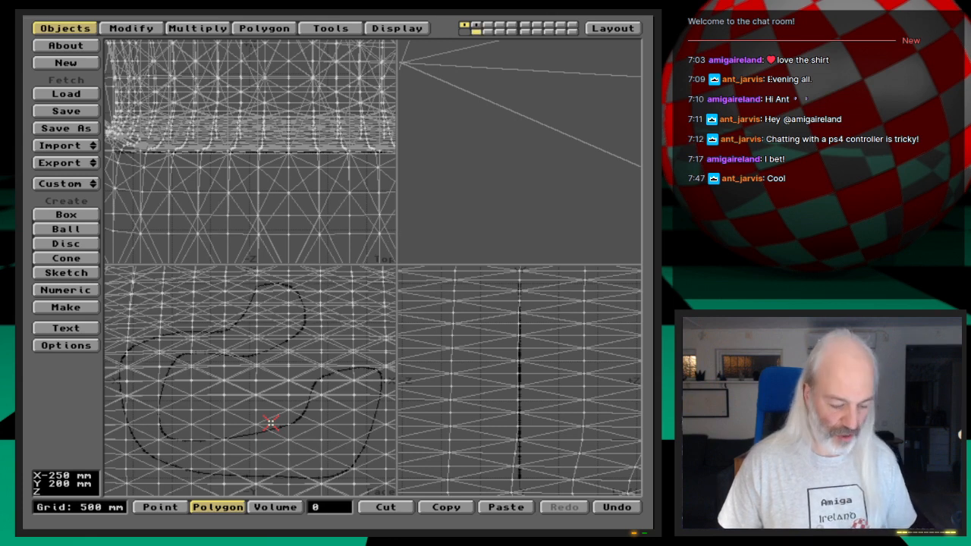
key("a")
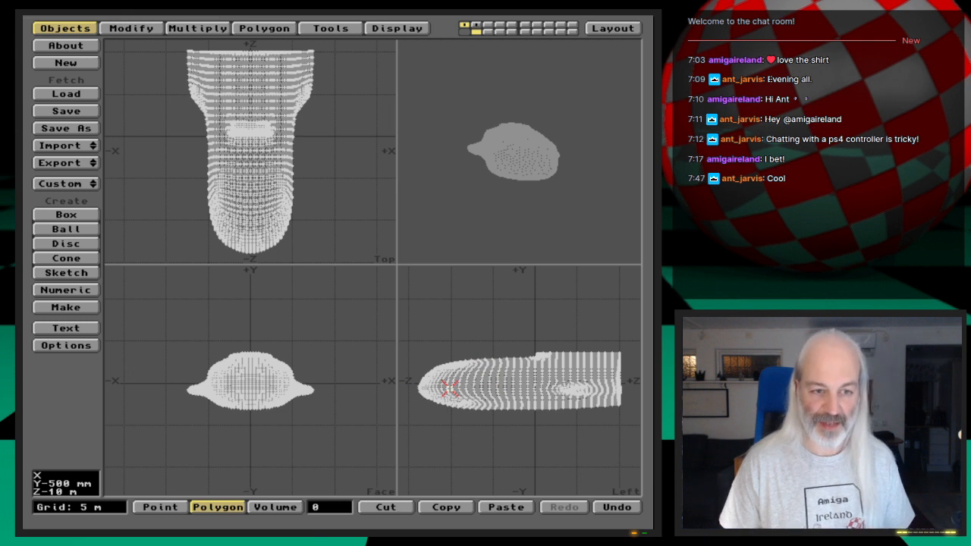
- Select all polygons with the Shuttle-Front surface through the polygon statistics
key("w")
left_click(390, 337)
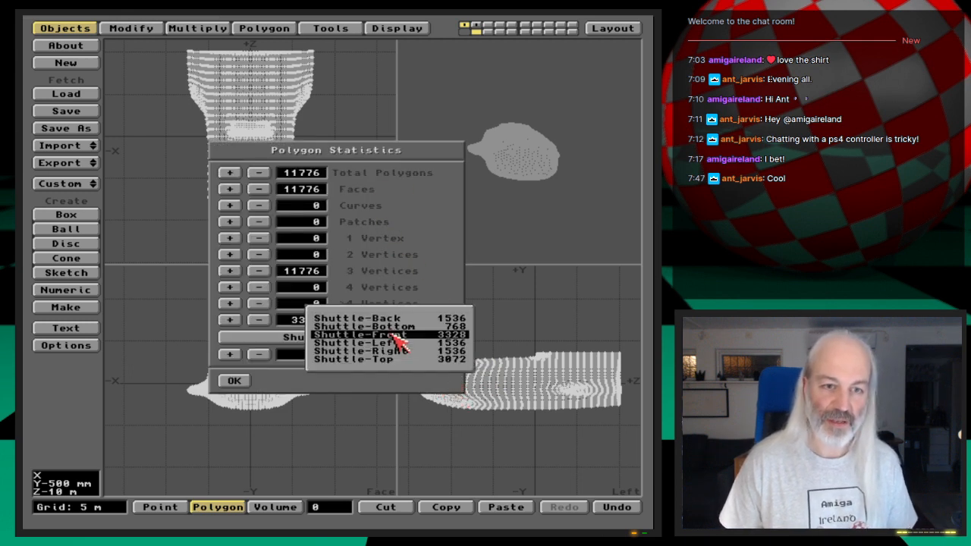
left_click(361, 335)
left_click(230, 319)
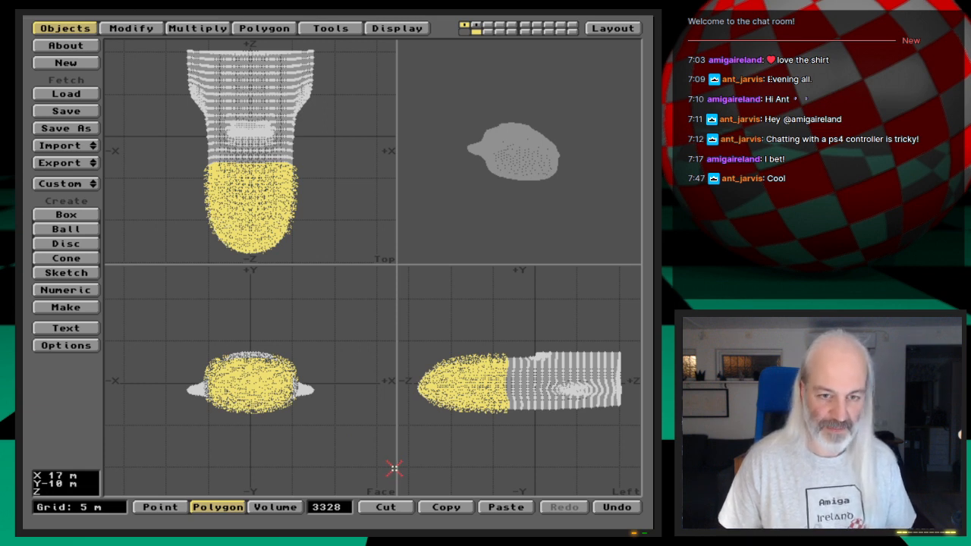
- Template Drill the sketched outline into the selected front polygons along Z as a Stencil with the surface name Crazy
left_click(331, 29)
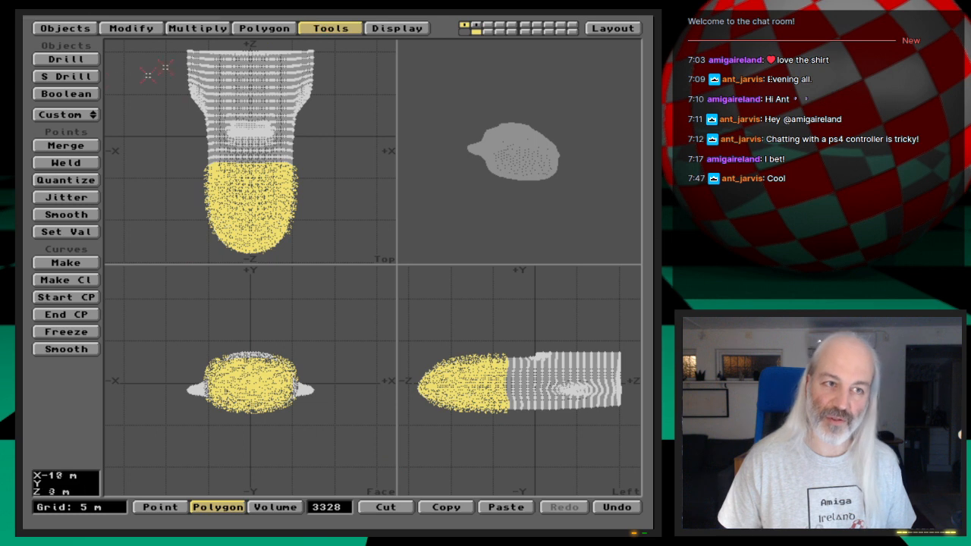
left_click(70, 59)
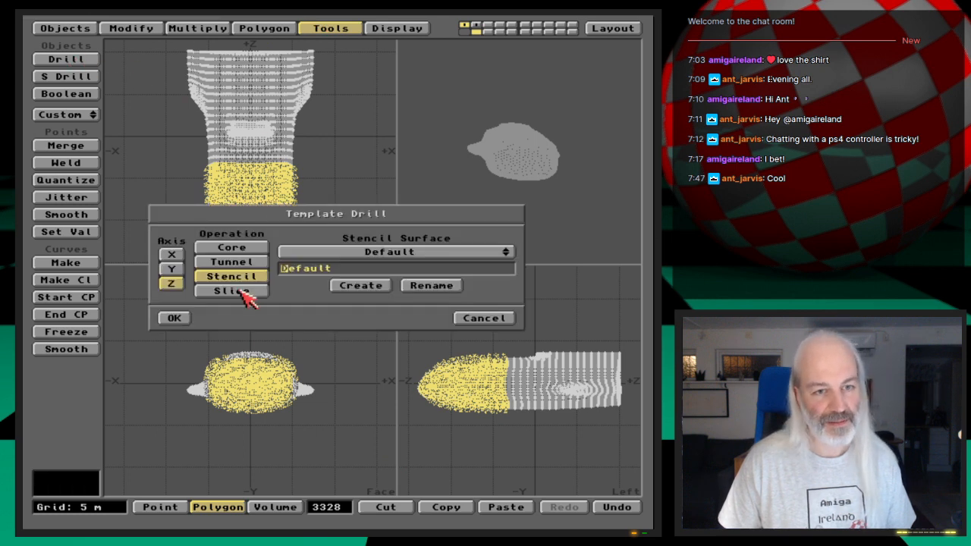
left_click(360, 272)
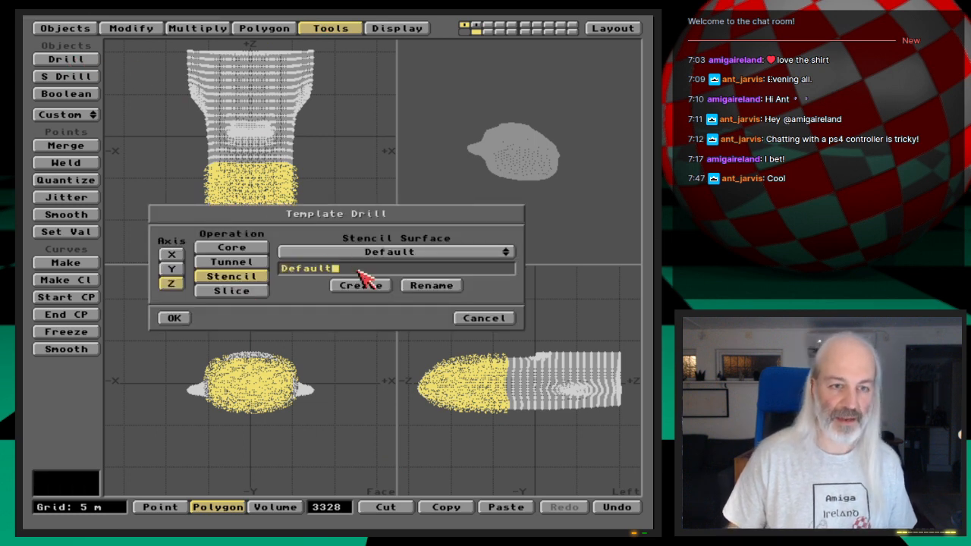
key("BackSpace")
key("BackSpace")
key("BackSpace")
key("BackSpace")
key("BackSpace")
key("BackSpace")
key("BackSpace")
type("Crazy")
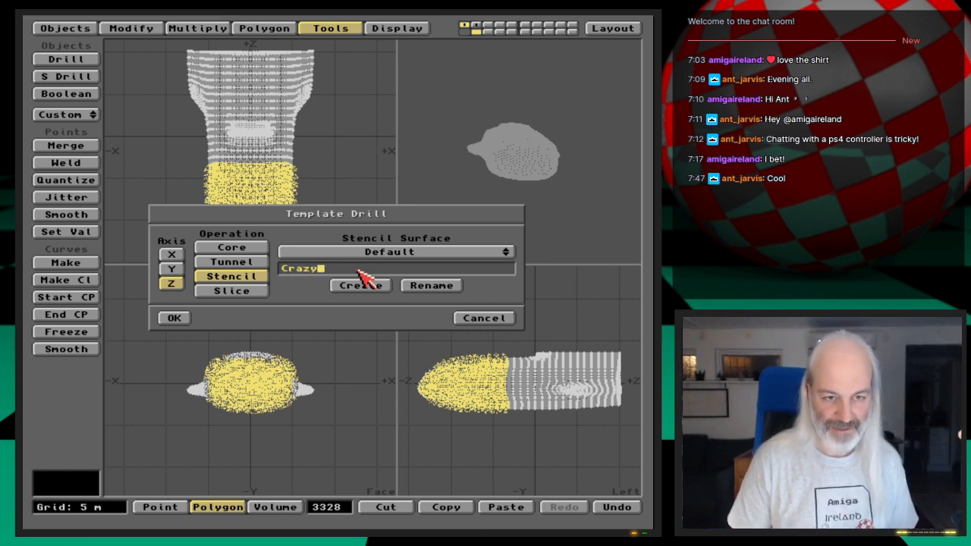
left_click(176, 319)
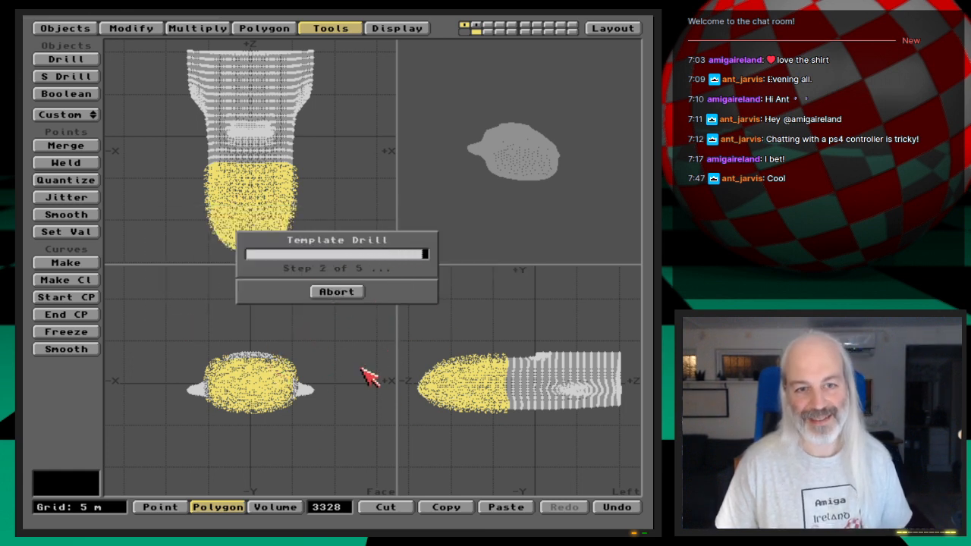
- Clear the polygon selection and inspect the stencilled outline on the shuttle's nose up close
left_click(337, 508)
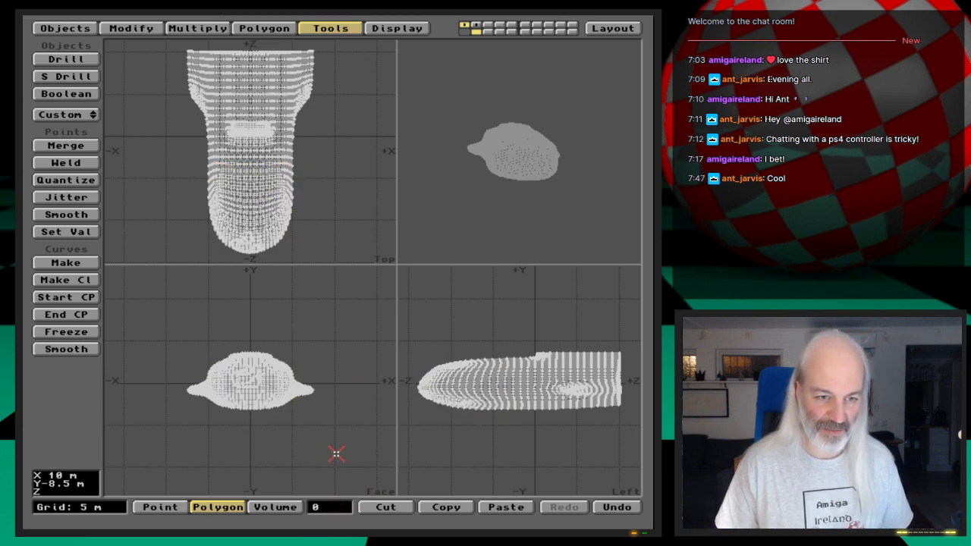
key("period")
key("period")
key("period")
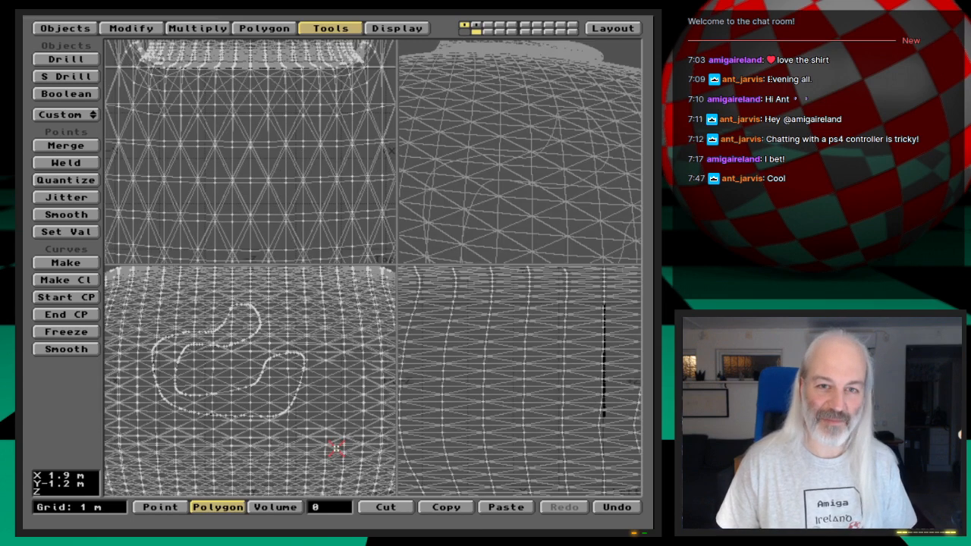
key("comma")
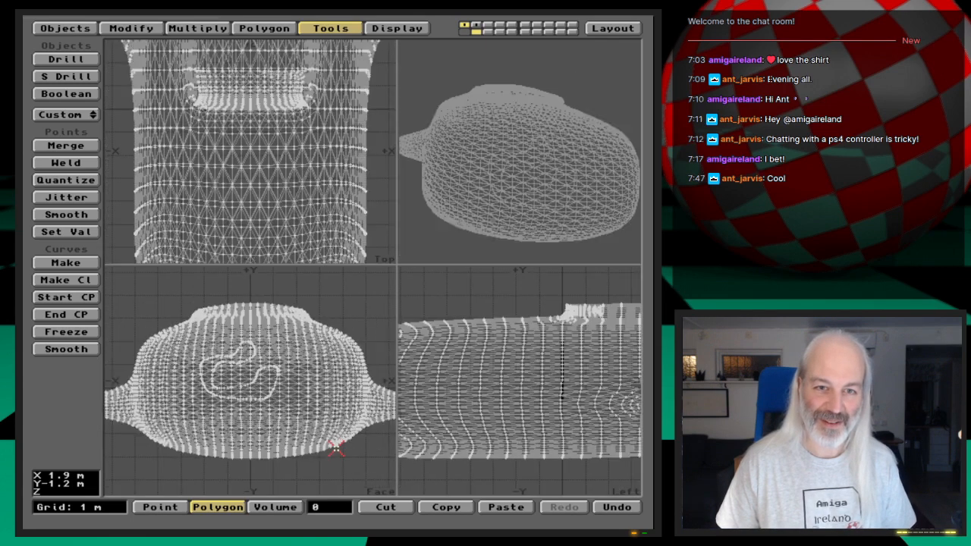
left_click(66, 29)
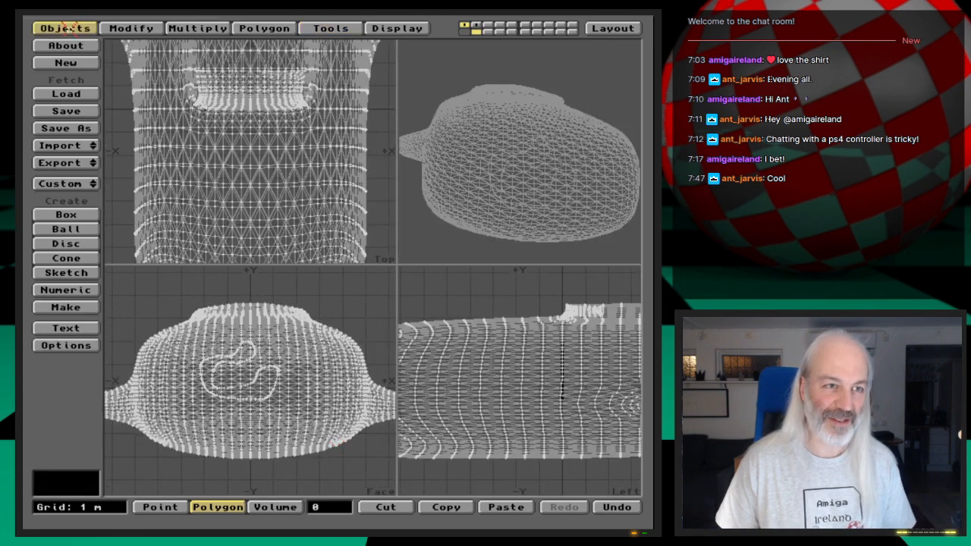
- Save the stencilled shuttle as a new object file named ShuttleB_st3_crazy in 3D:Webcast/Ep.27/Objects
left_click(66, 128)
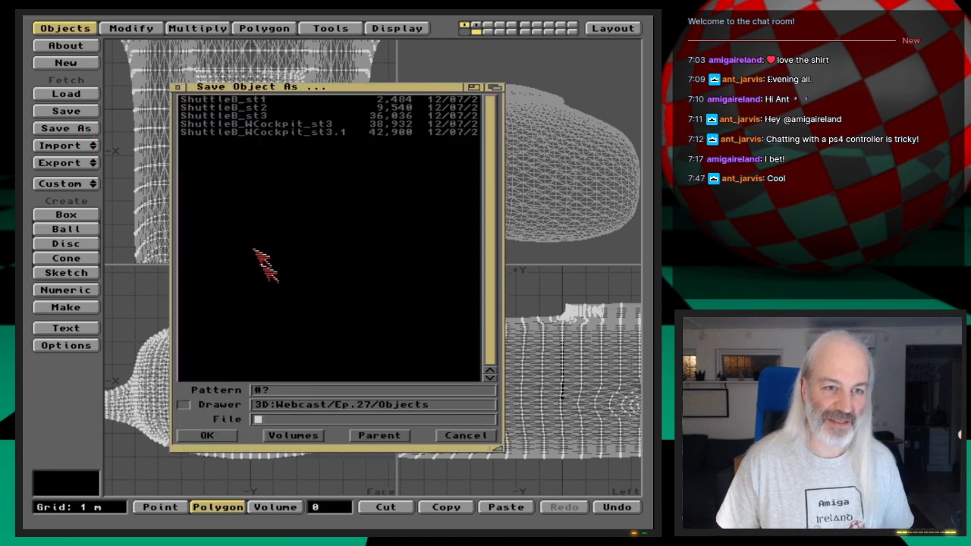
left_click(341, 116)
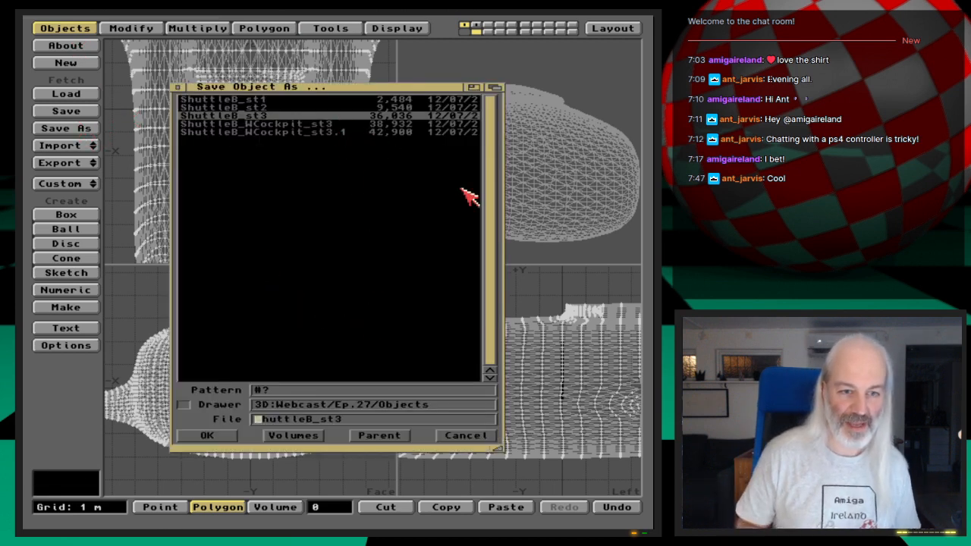
key("shift+Right")
type("_crazy")
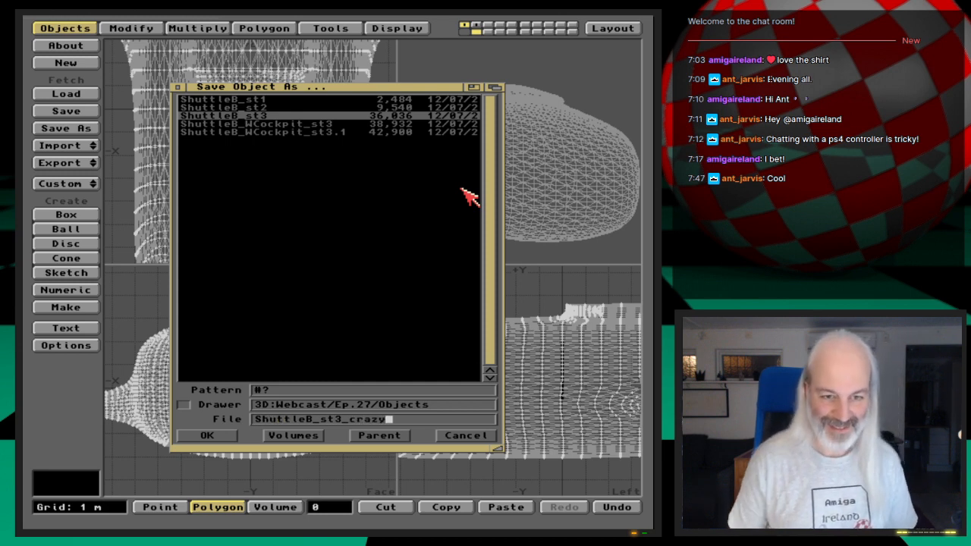
left_click(223, 433)
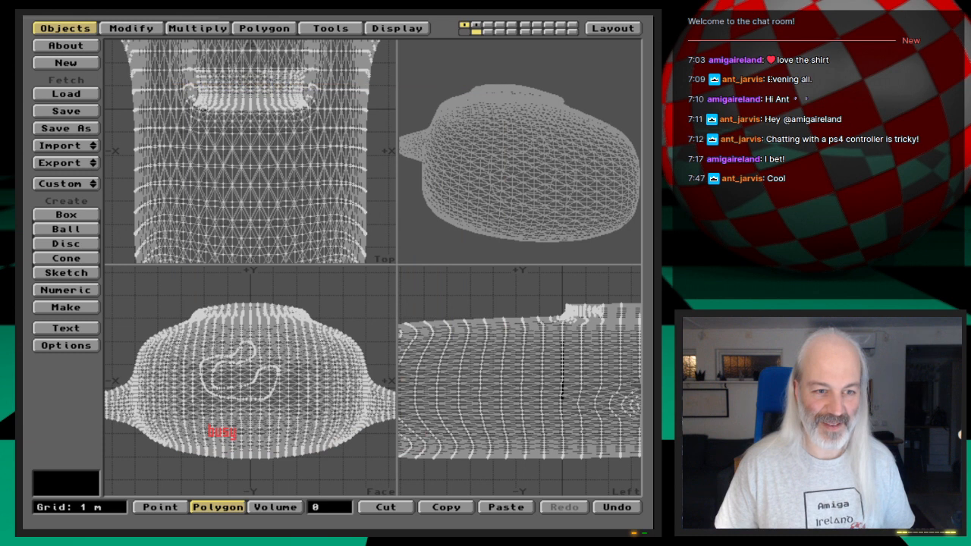
- Switch to Layout and replace the scene's current shuttle object with ShuttleB_st3_crazy
left_click(613, 29)
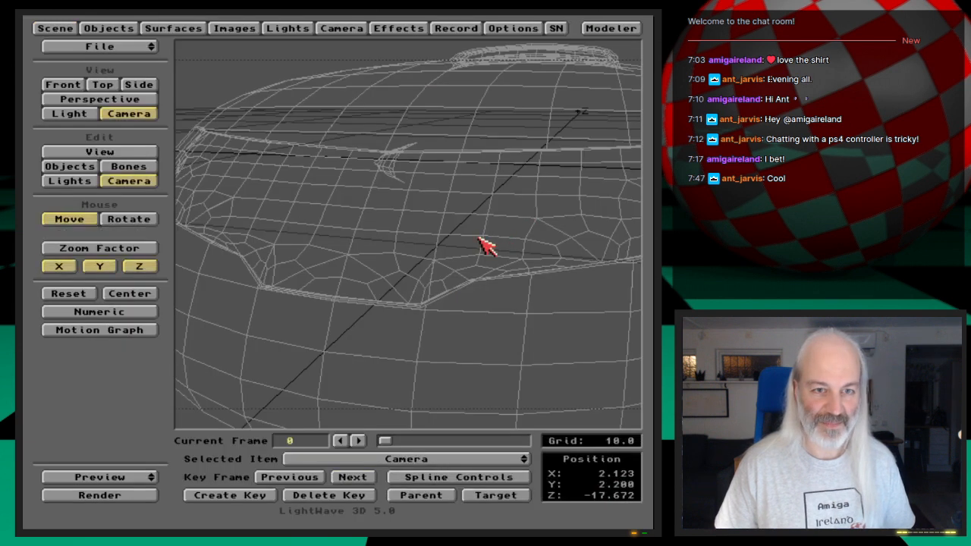
left_click(133, 28)
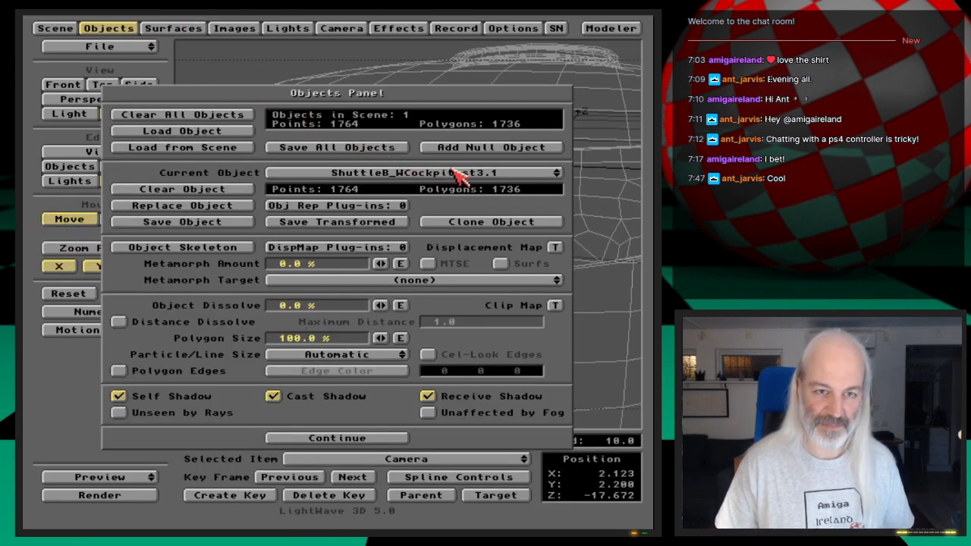
left_click(217, 212)
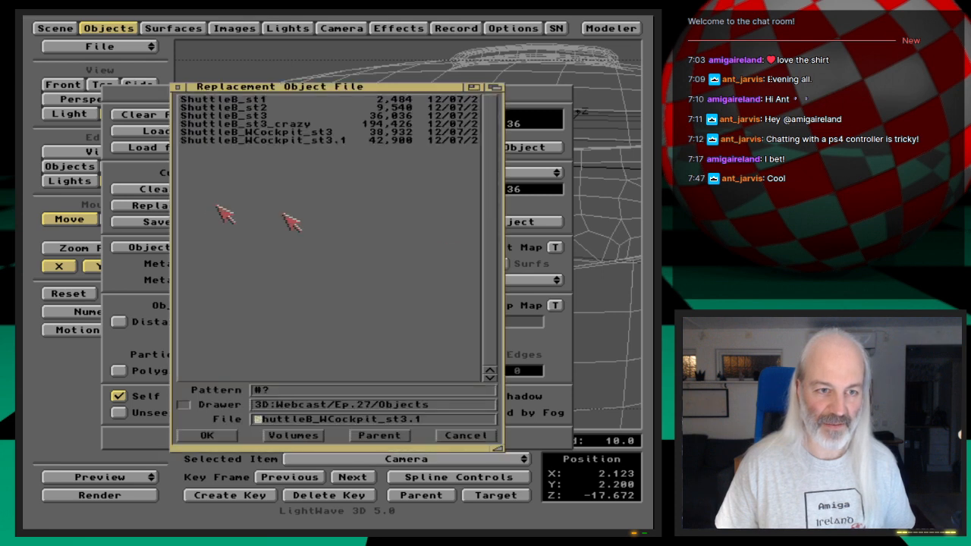
left_click(303, 125)
left_click(301, 125)
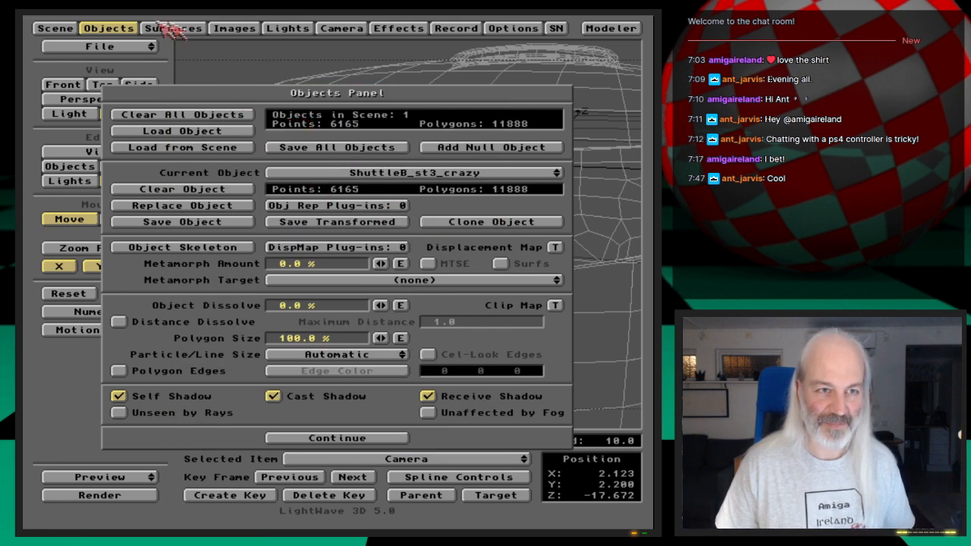
left_click(107, 24)
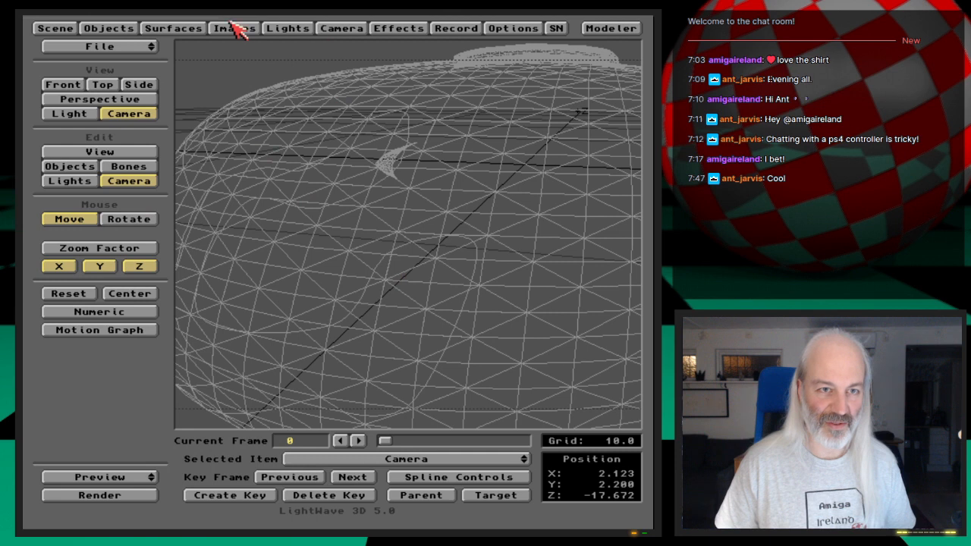
- Set the surface color of the Crazy surface to orange with RGB 200, 95, 0
left_click(184, 28)
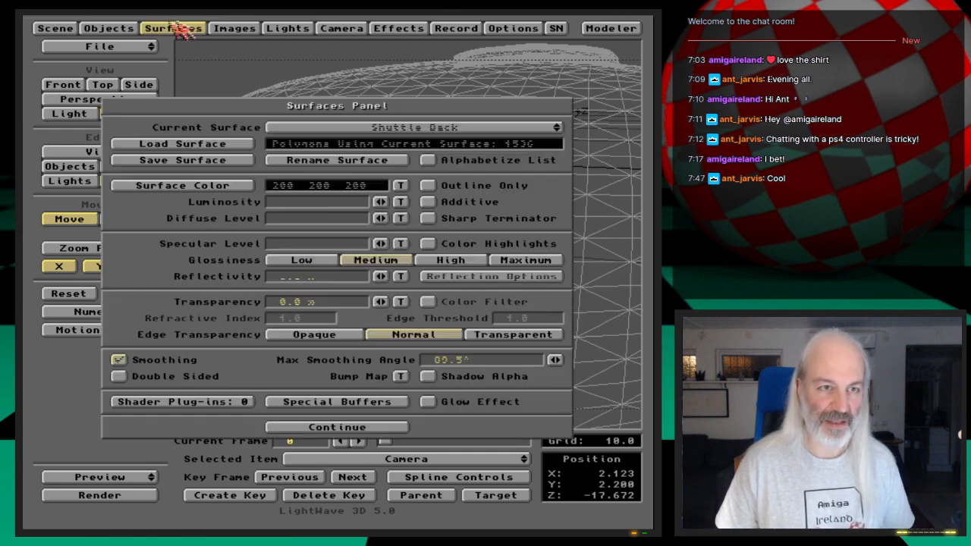
left_click_drag(463, 128, 472, 76)
left_click(244, 189)
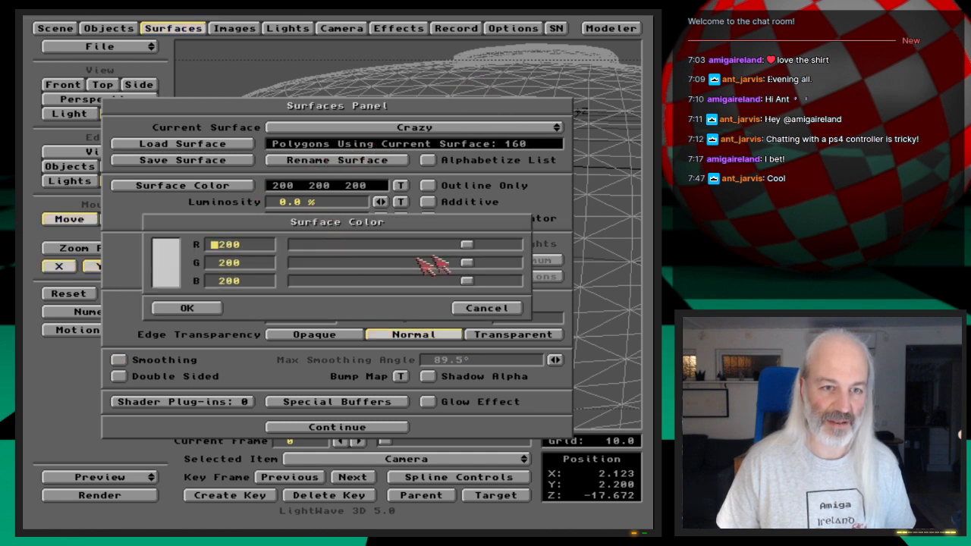
left_click_drag(464, 281, 296, 282)
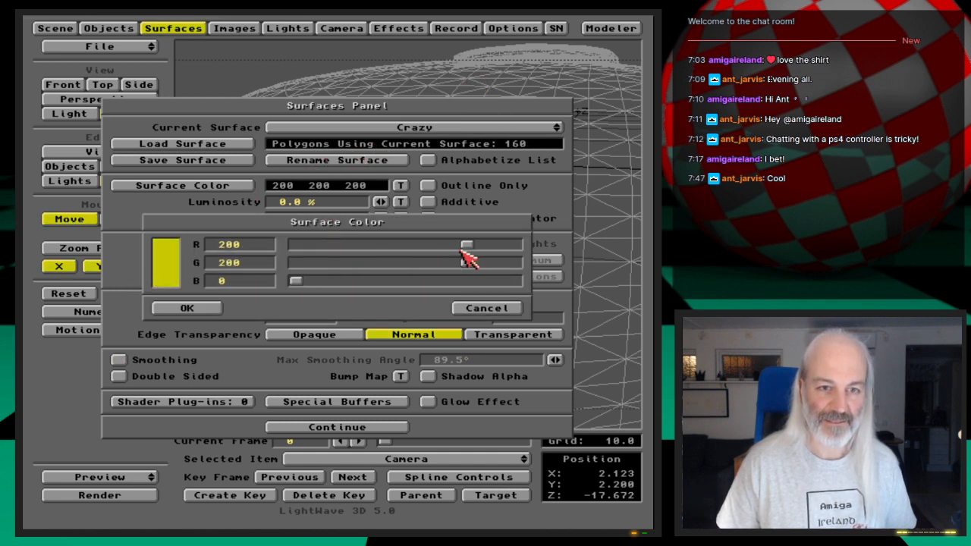
left_click_drag(468, 263, 373, 266)
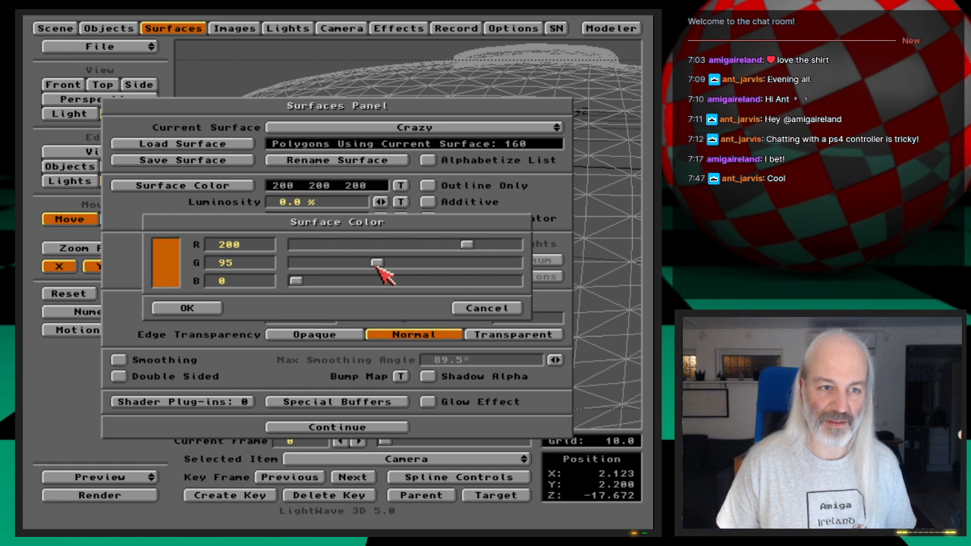
left_click(202, 309)
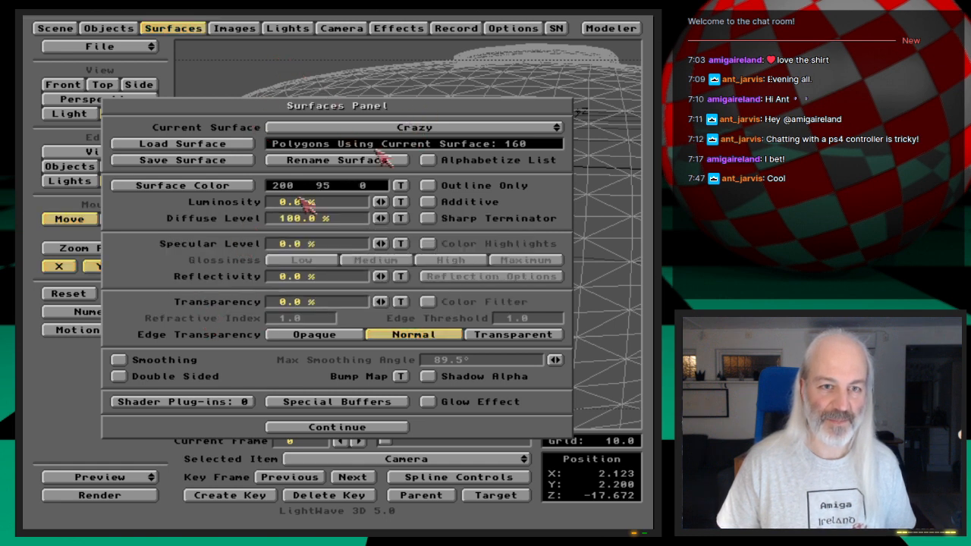
- Enable smoothing on the Crazy surface and render the current frame
left_click(187, 361)
key("F9")
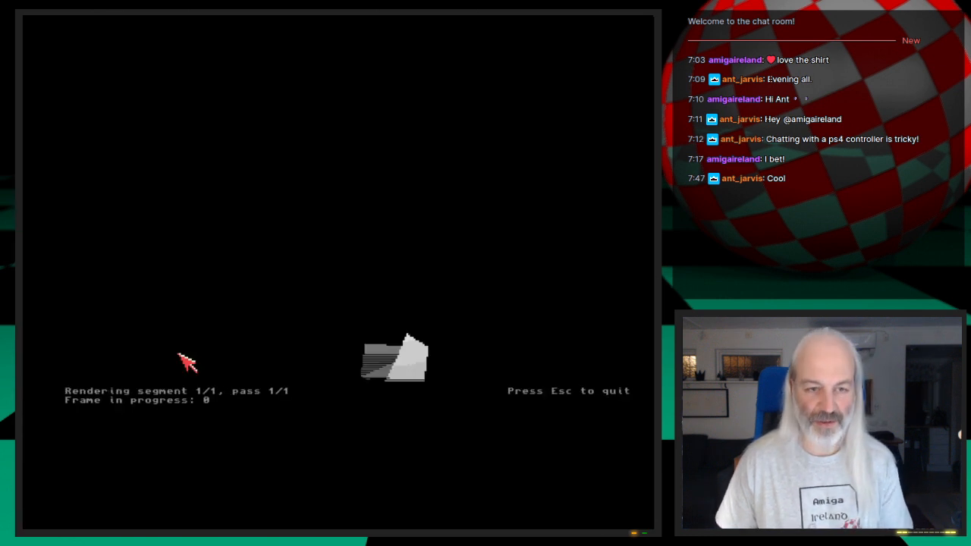